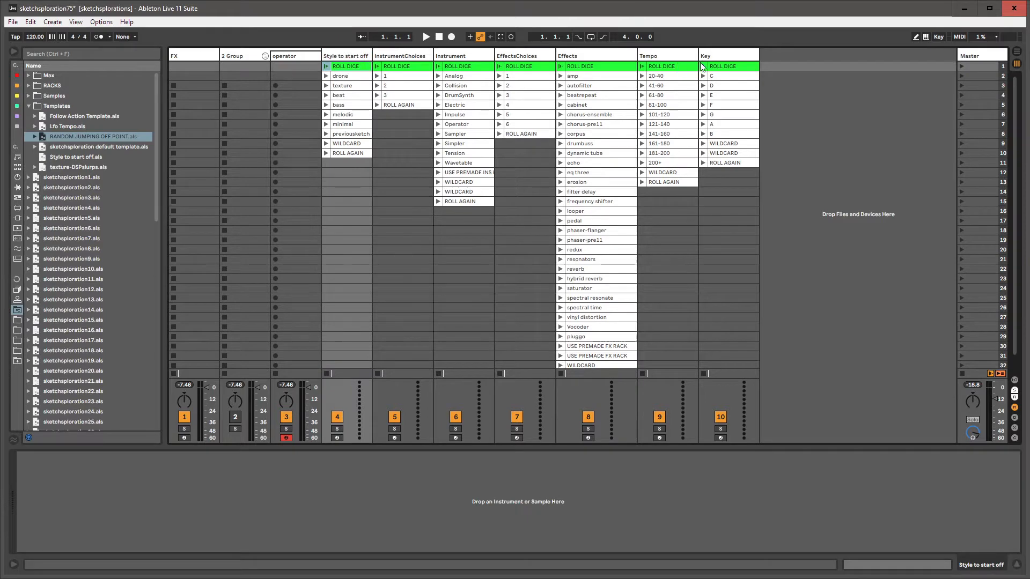
# Start playback to roll the dice on all choice tracks, from the starting style through to the key
pyautogui.click(724, 65)
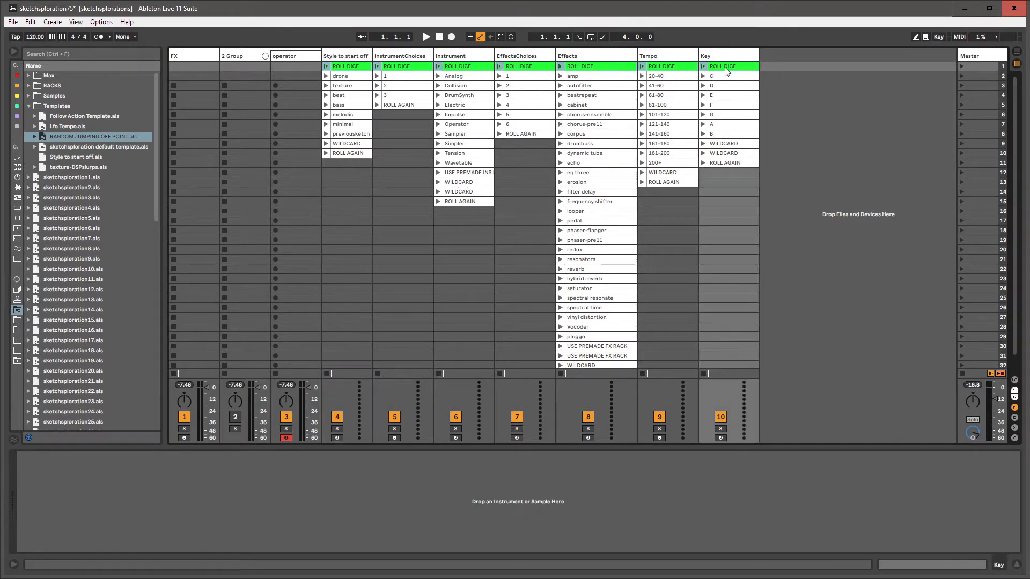
pyautogui.press('space')
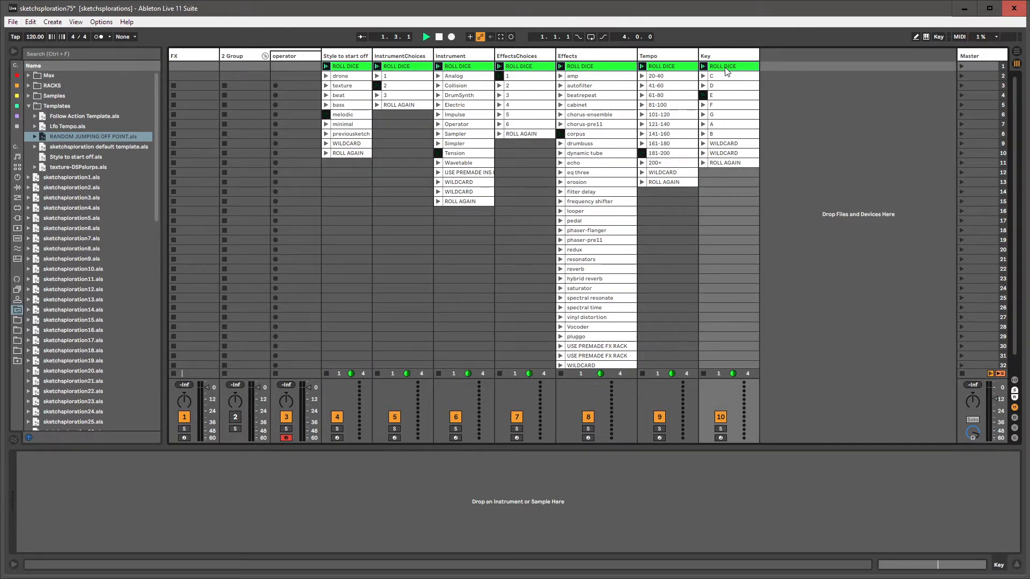
pyautogui.click(344, 116)
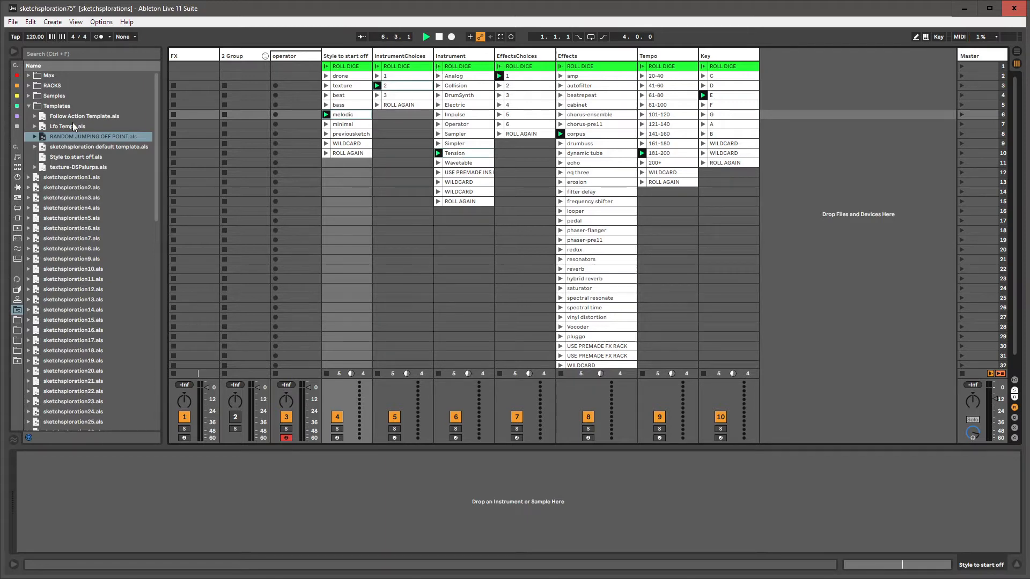
# Load the default Tension instrument onto the operator track in place of its existing instrument
pyautogui.click(18, 179)
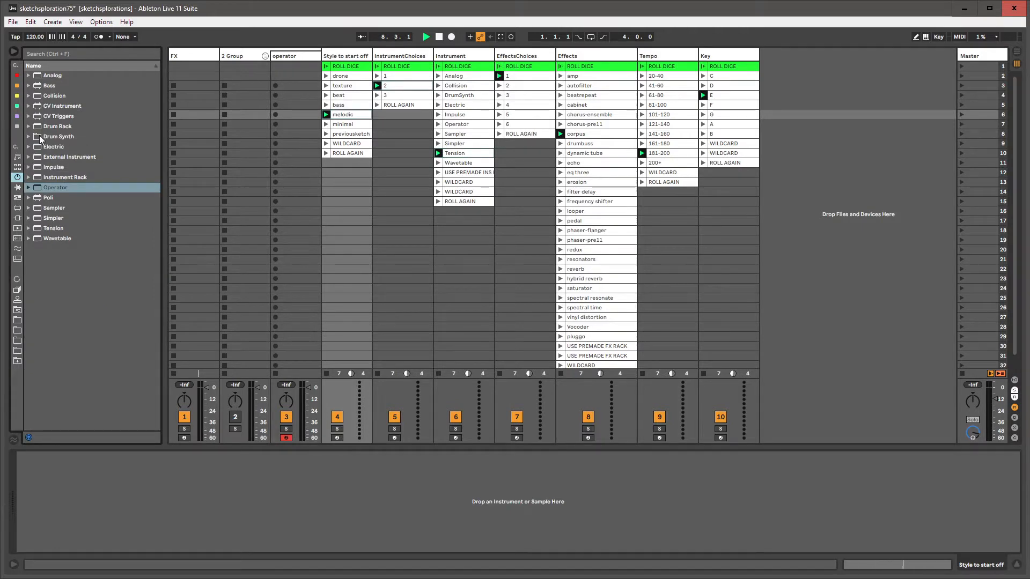
pyautogui.click(49, 229)
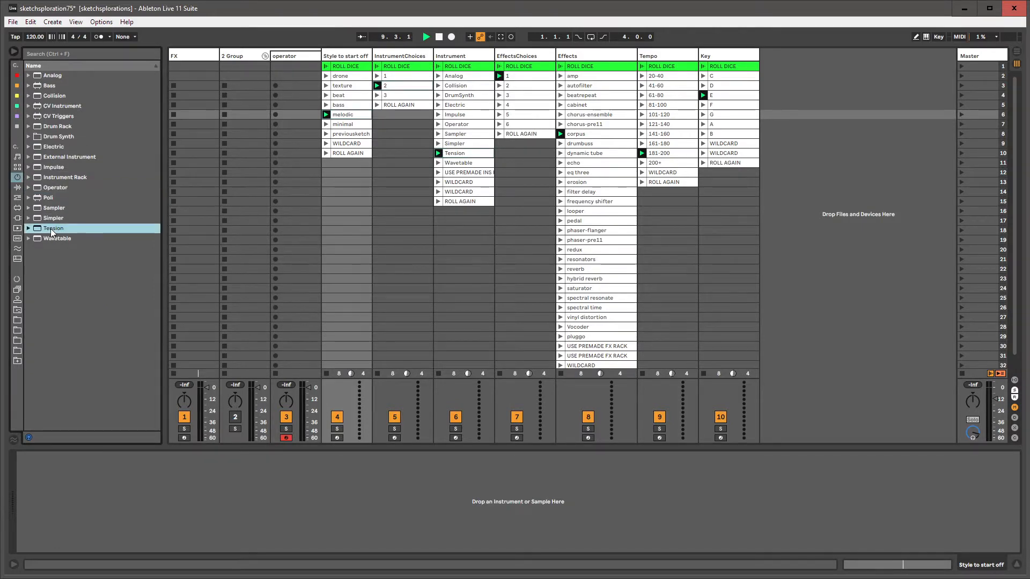
pyautogui.click(285, 56)
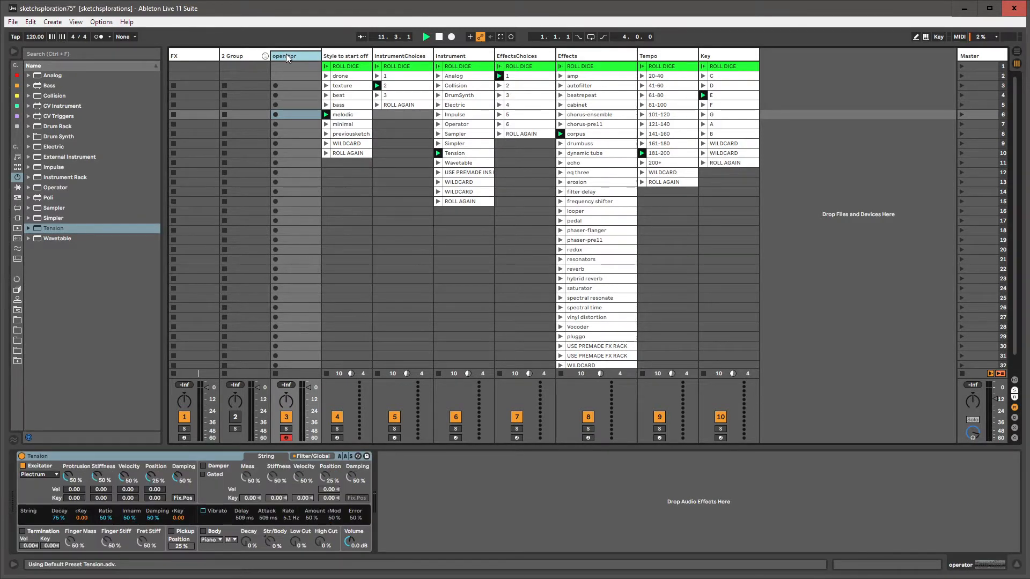
# Add a MIDI track after the operator track, reroll the Instrument dice, and load the chosen Wavetable onto the new track
pyautogui.hotkey('ctrl', 'shift', 't')
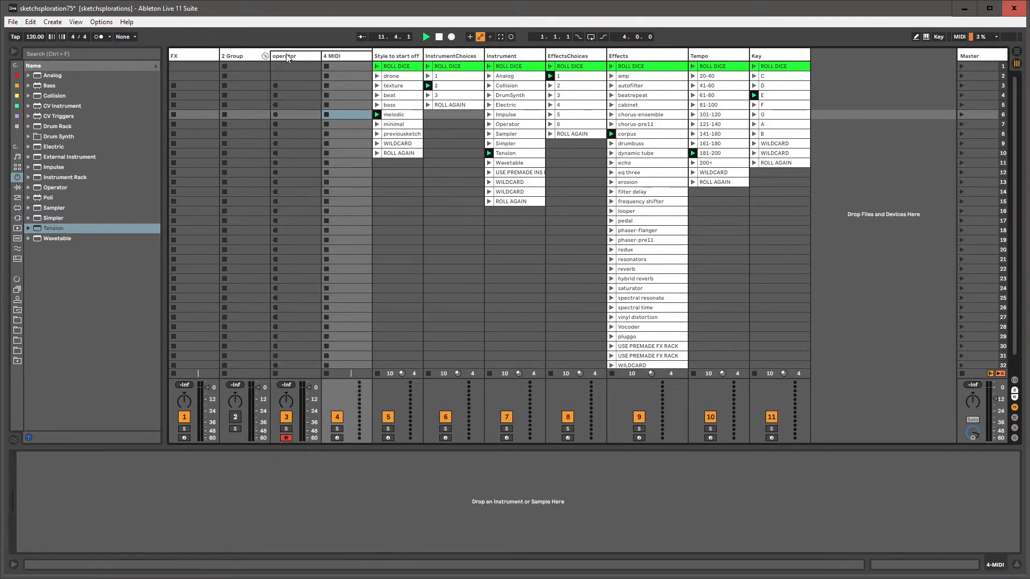
pyautogui.click(490, 66)
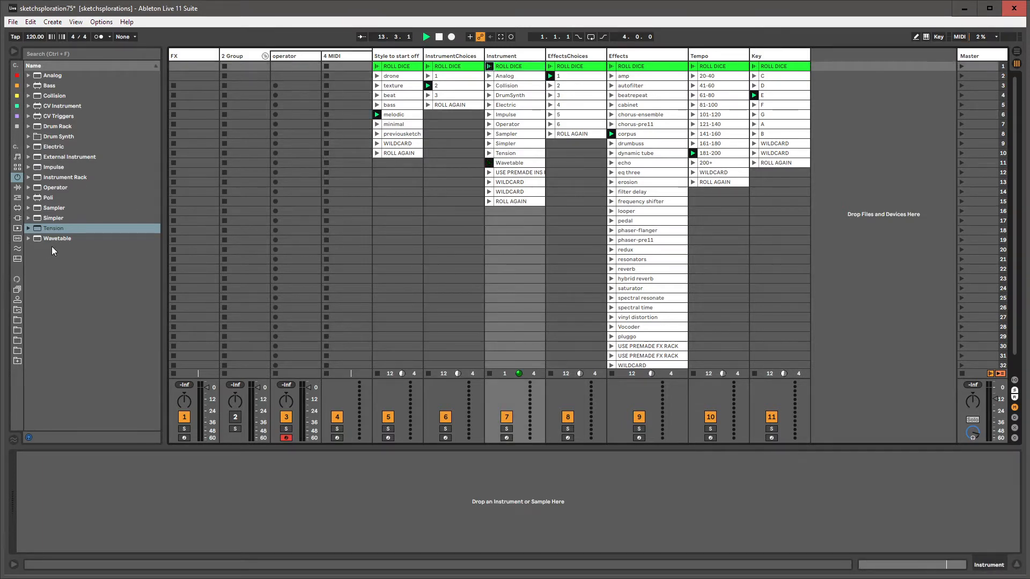
pyautogui.click(29, 239)
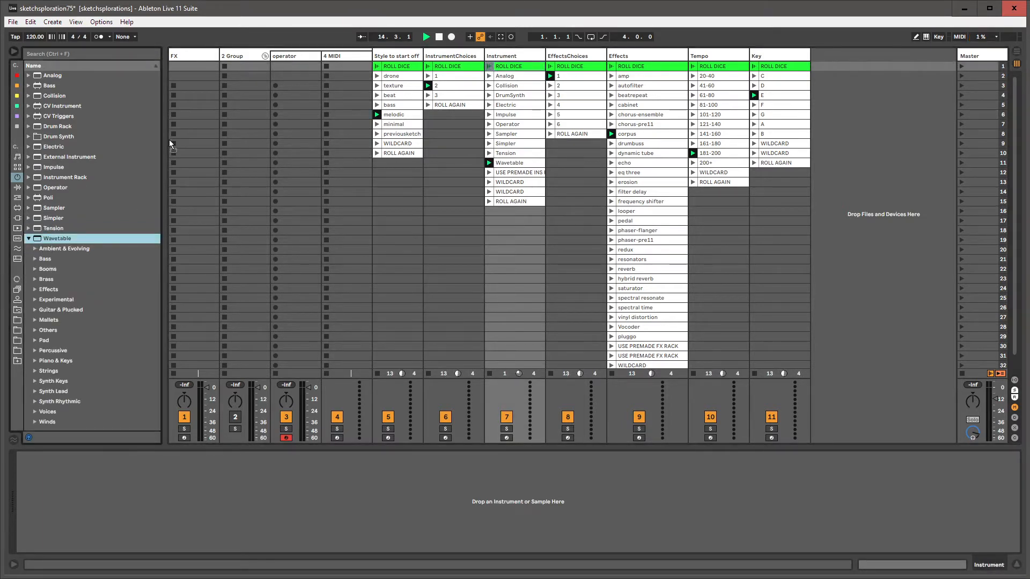
pyautogui.click(337, 54)
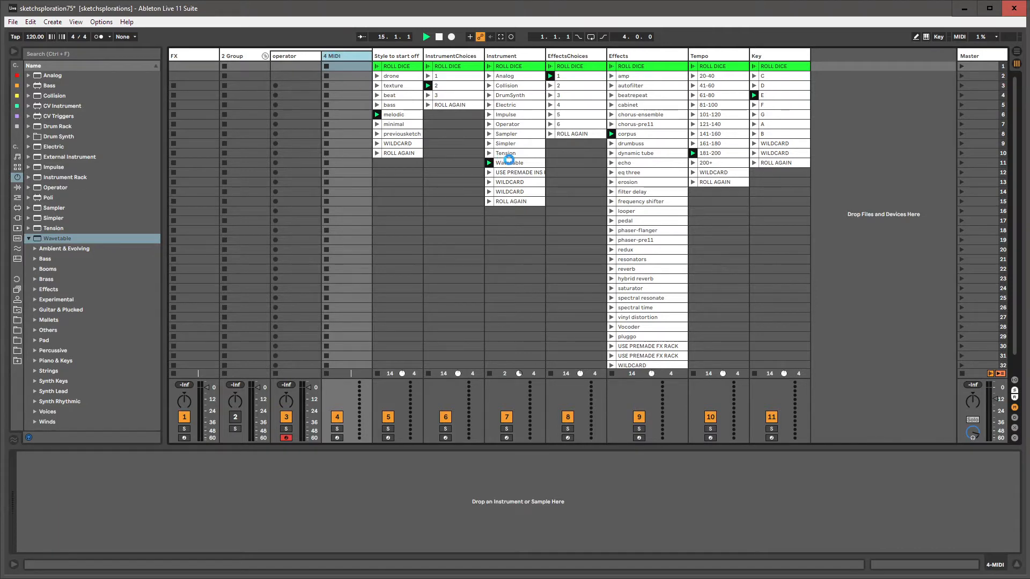
# Add the Corpus effect from the effects collection to both the operator track and the Wavetable track
pyautogui.click(572, 77)
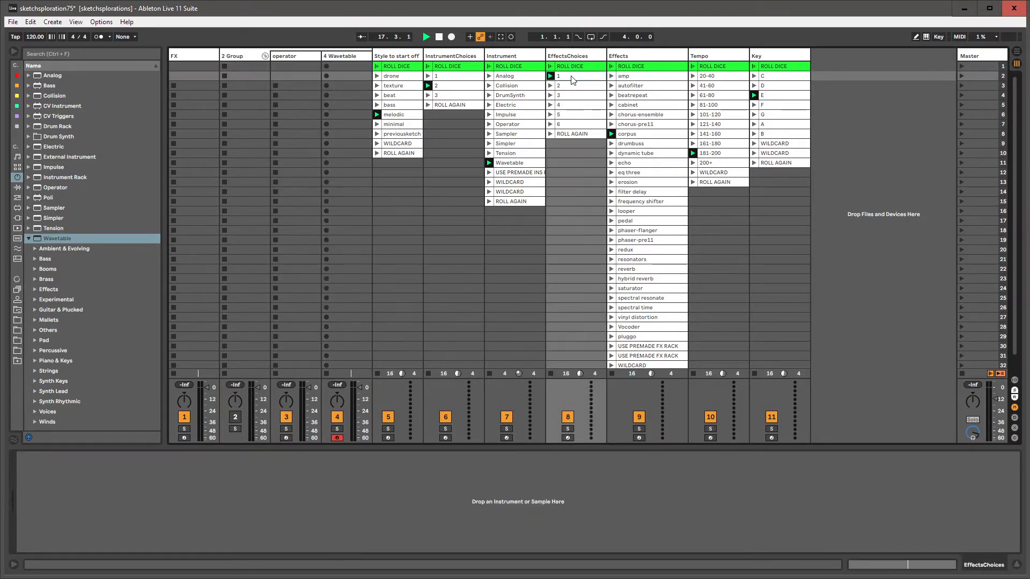
pyautogui.click(637, 135)
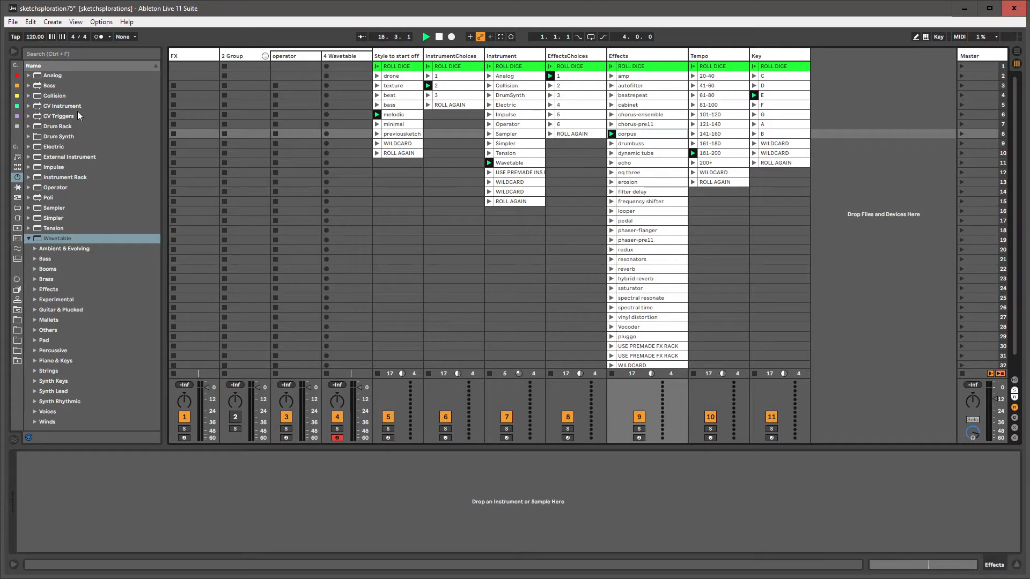
pyautogui.click(17, 187)
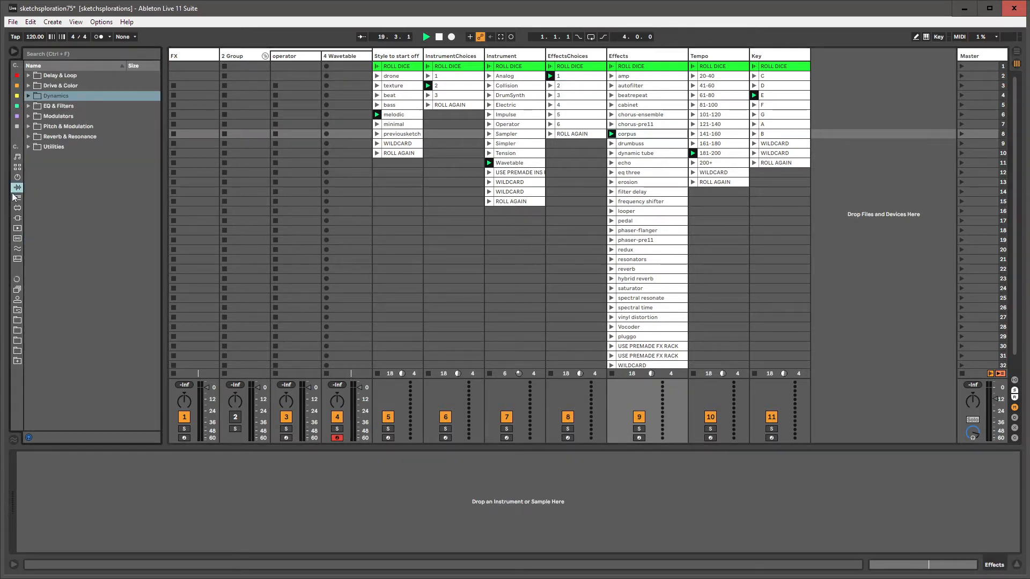
pyautogui.click(17, 198)
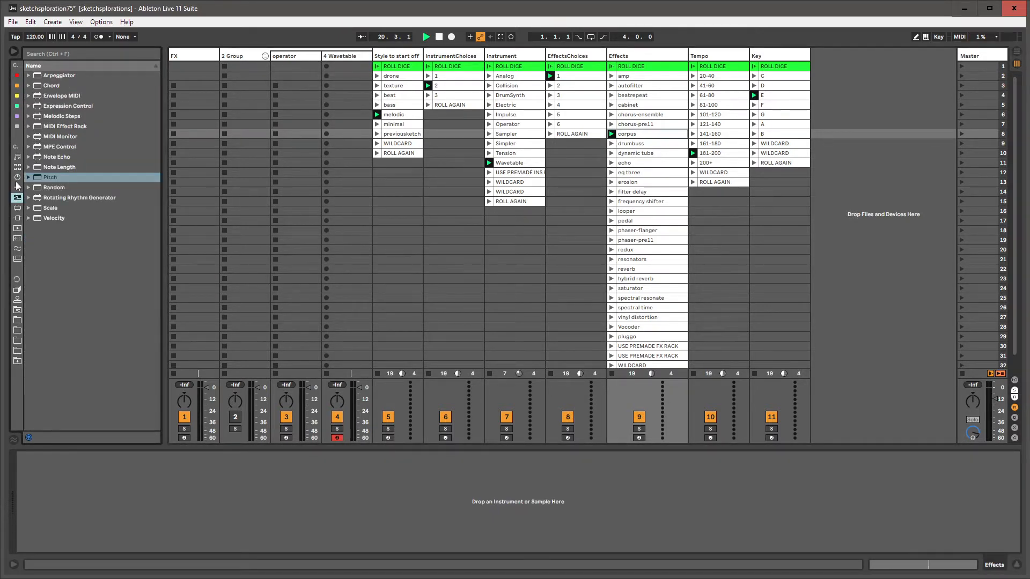
pyautogui.click(17, 187)
pyautogui.click(17, 128)
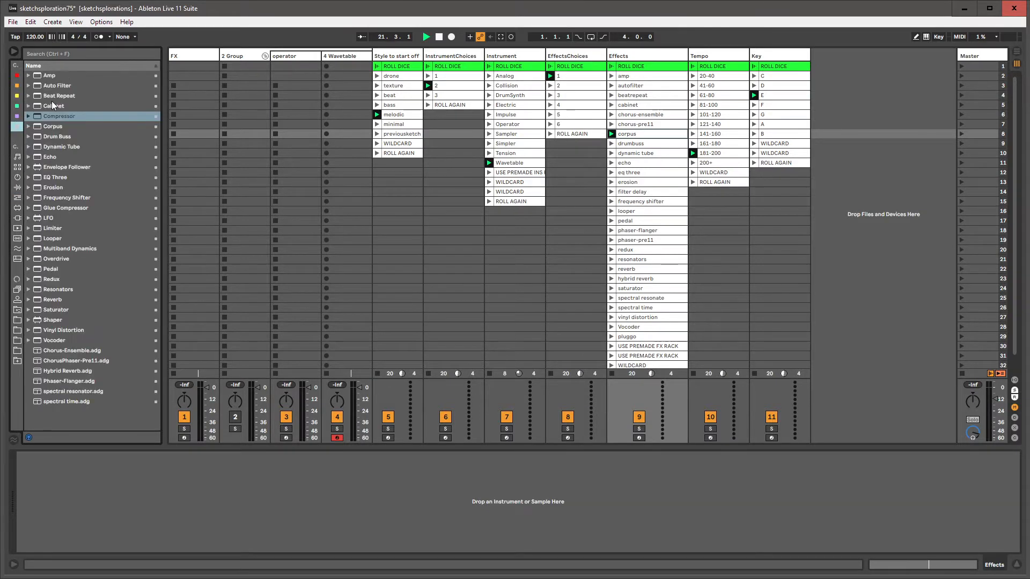
pyautogui.moveTo(50, 127); pyautogui.dragTo(290, 56)
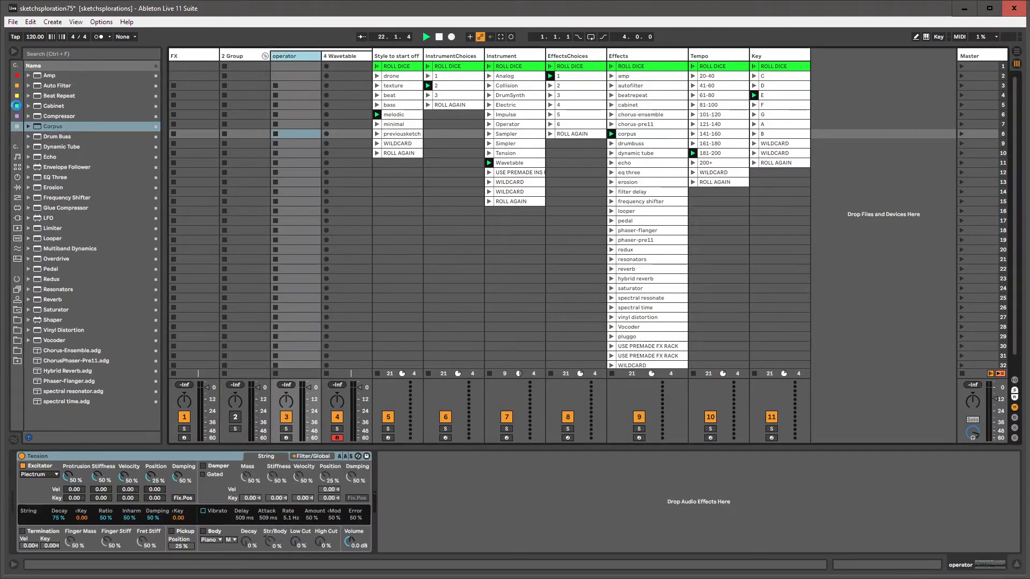
pyautogui.moveTo(51, 127); pyautogui.dragTo(342, 59)
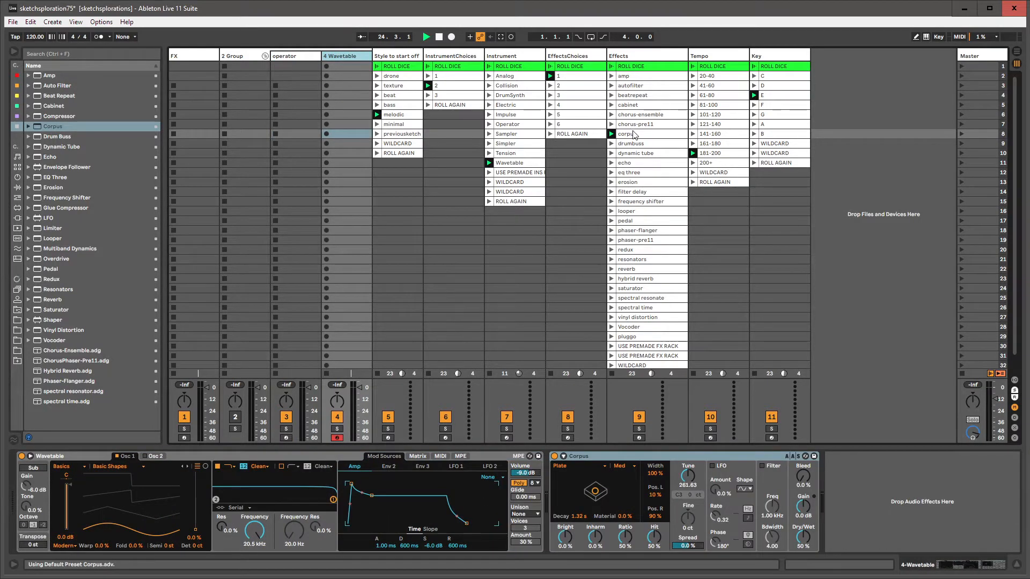
# Set the project tempo to 192 BPM within the rolled 181-200 range and check the rolled key
pyautogui.click(634, 134)
pyautogui.click(711, 154)
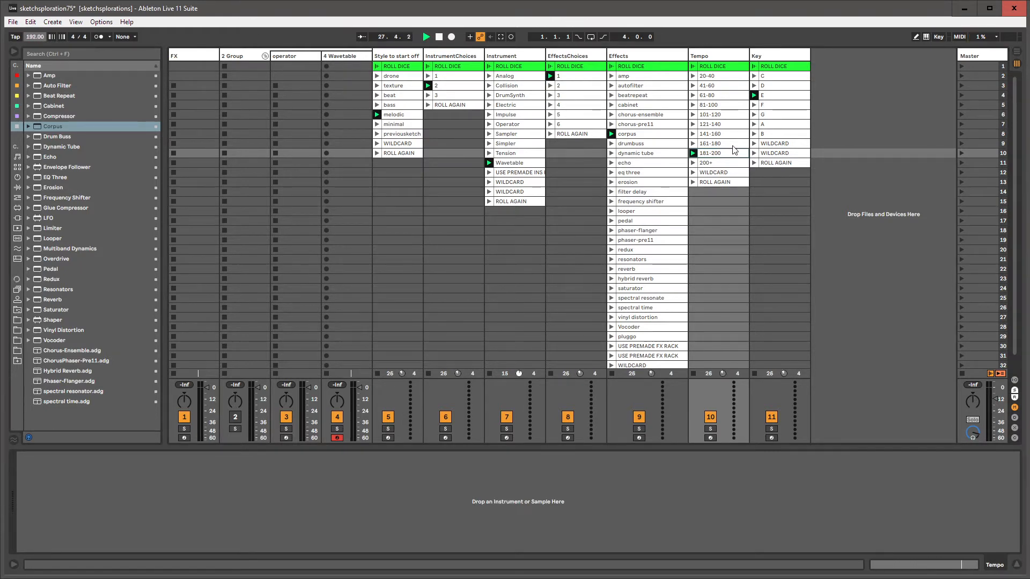
pyautogui.click(779, 96)
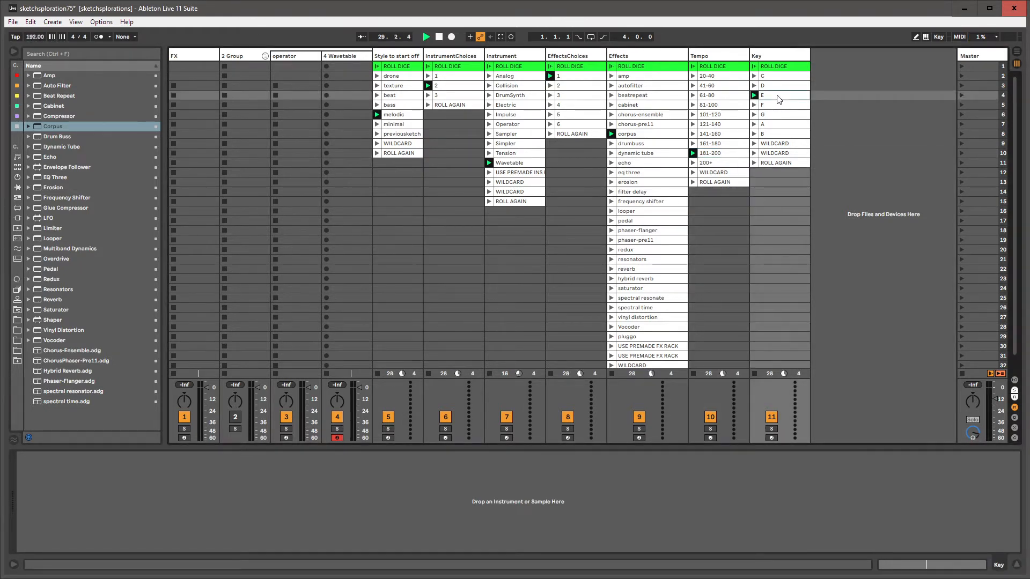
# Delete all the dice-roll tracks from Style to start off through Key
pyautogui.click(403, 55)
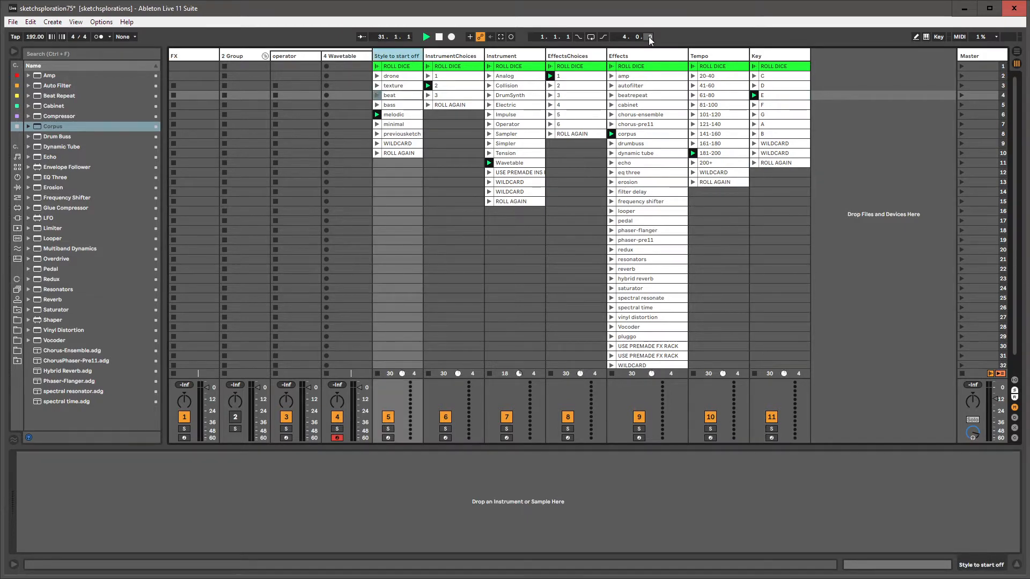
pyautogui.keyDown('shift'); pyautogui.click(774, 58); pyautogui.keyUp('shift')
pyautogui.press('Delete')
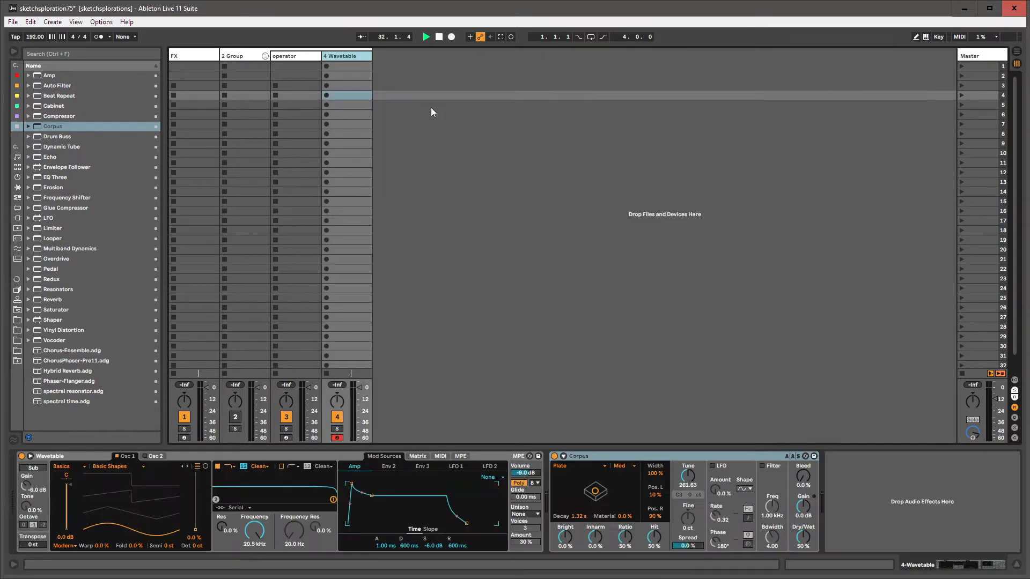
# Place a Pitch MIDI effect set to +4 st before the instruments on the operator and Wavetable tracks
pyautogui.click(284, 56)
pyautogui.click(17, 199)
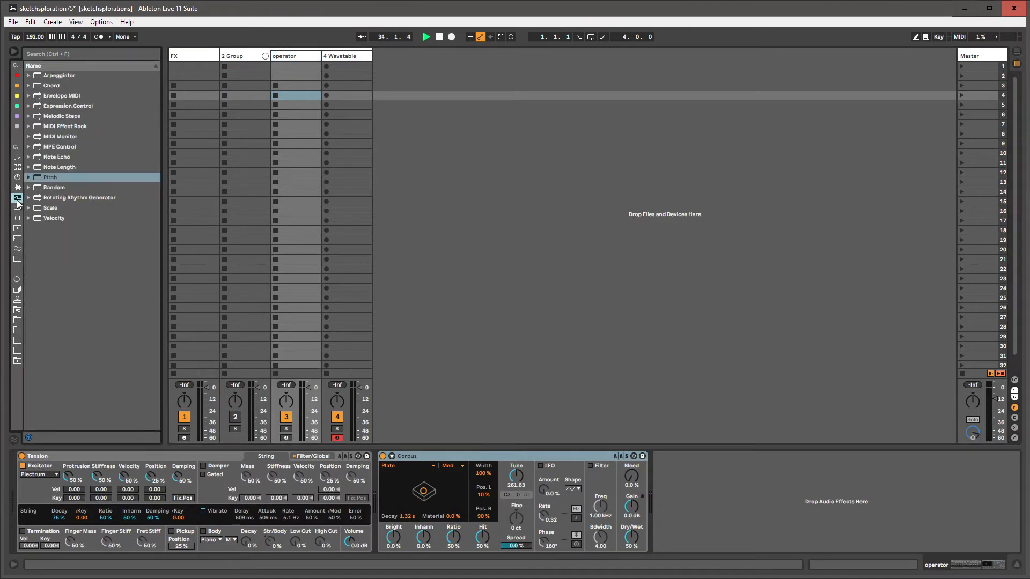
pyautogui.moveTo(48, 180); pyautogui.dragTo(27, 480)
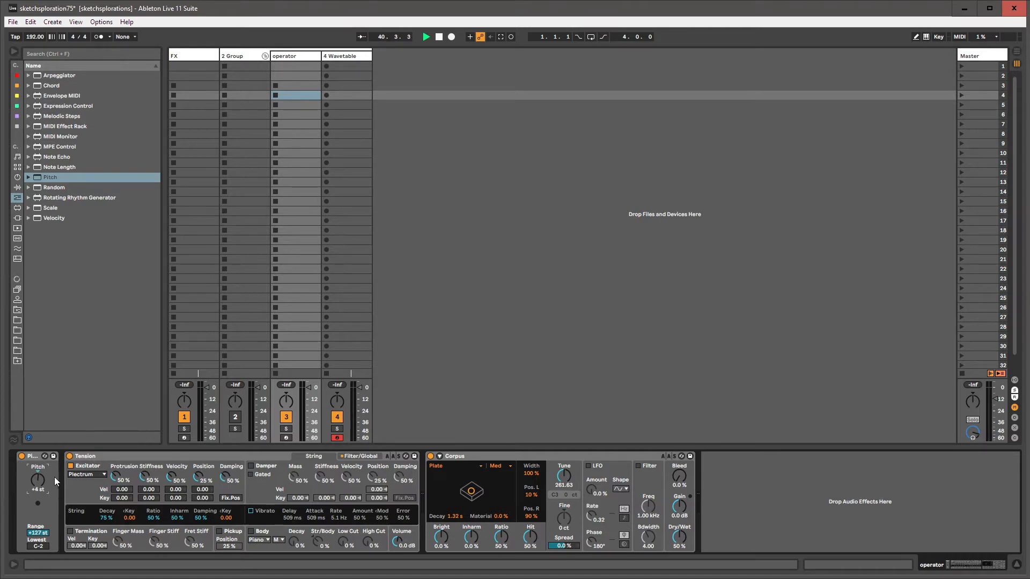
pyautogui.click(33, 456)
pyautogui.press('Right')
pyautogui.click(39, 488)
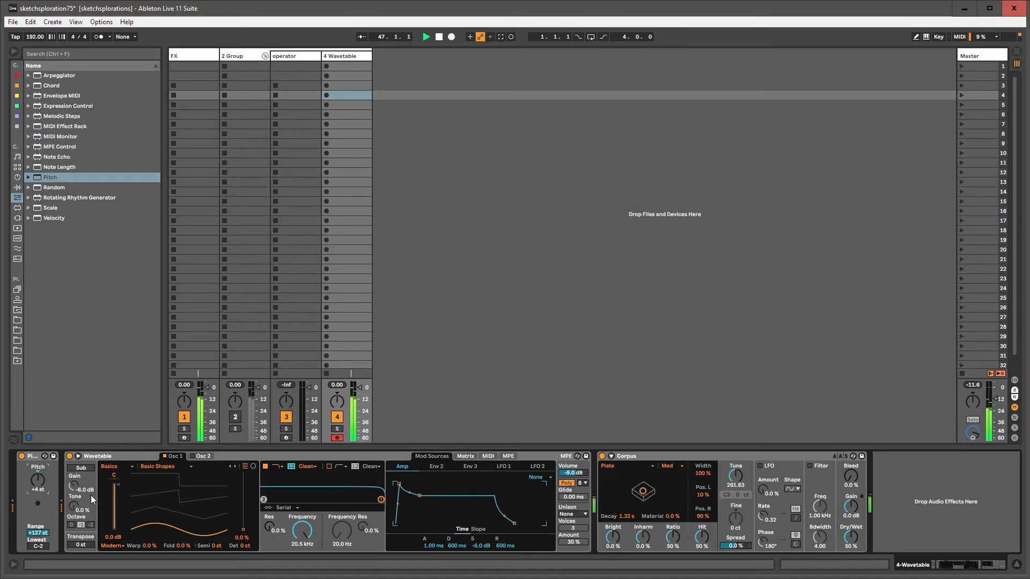
# Delete every scene from scene 3 onward and remove the stop buttons from the remaining clip slots
pyautogui.click(977, 86)
pyautogui.scroll(-1, 1009, 332)
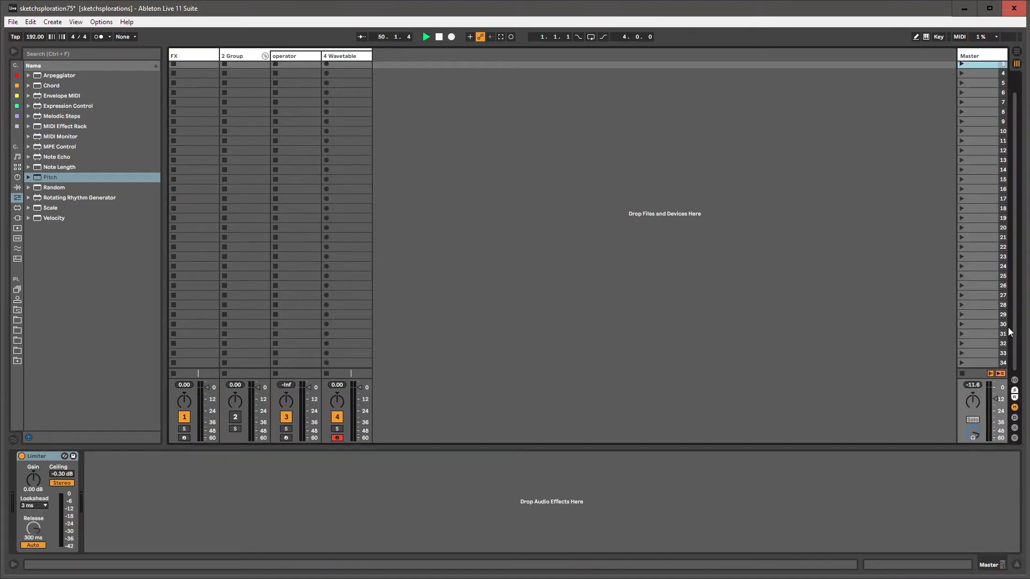
pyautogui.keyDown('shift'); pyautogui.click(986, 365); pyautogui.keyUp('shift')
pyautogui.press('Delete')
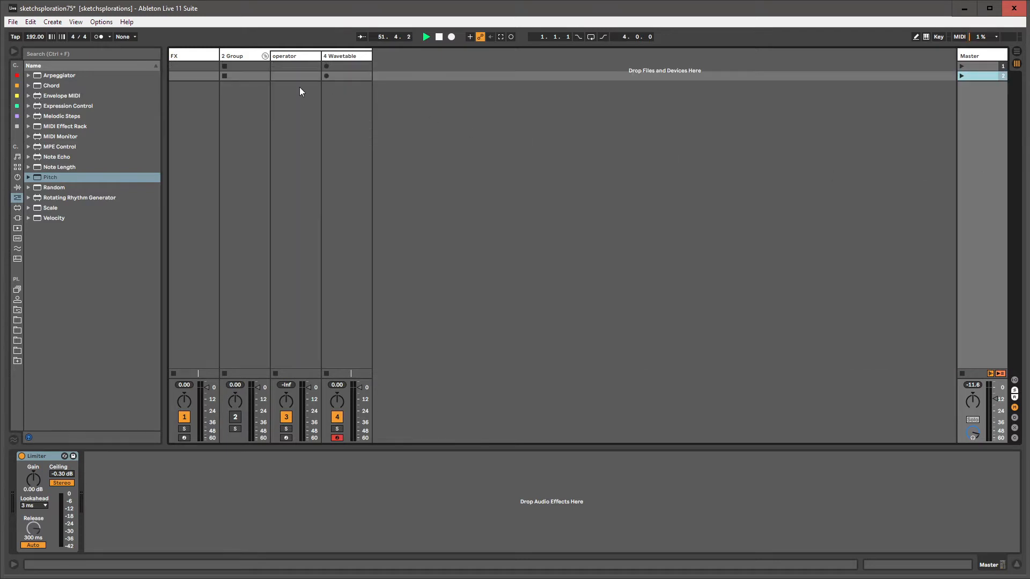
pyautogui.moveTo(355, 79); pyautogui.dragTo(269, 110)
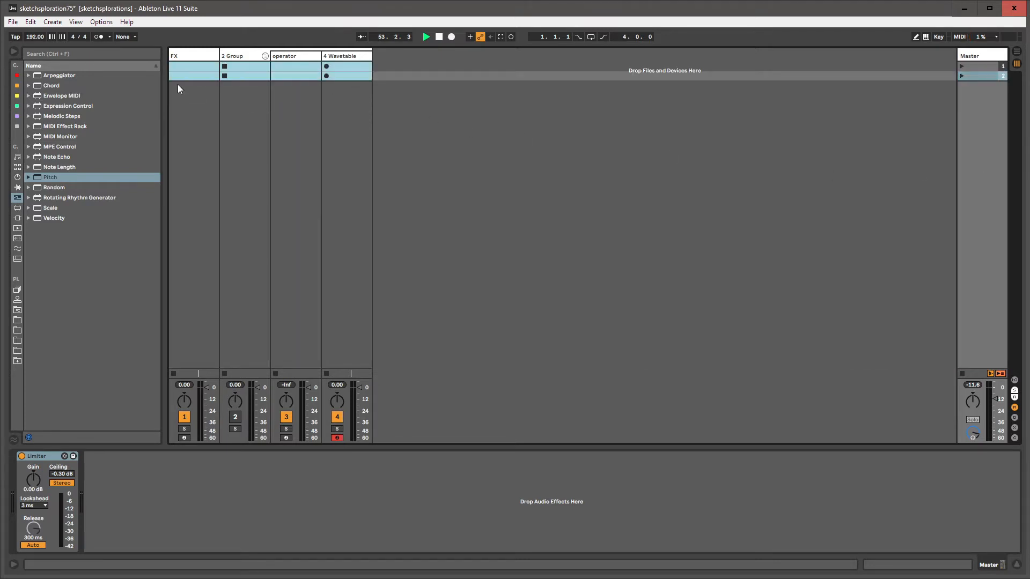
pyautogui.moveTo(178, 85); pyautogui.dragTo(178, 85)
pyautogui.hotkey('ctrl', 'e')
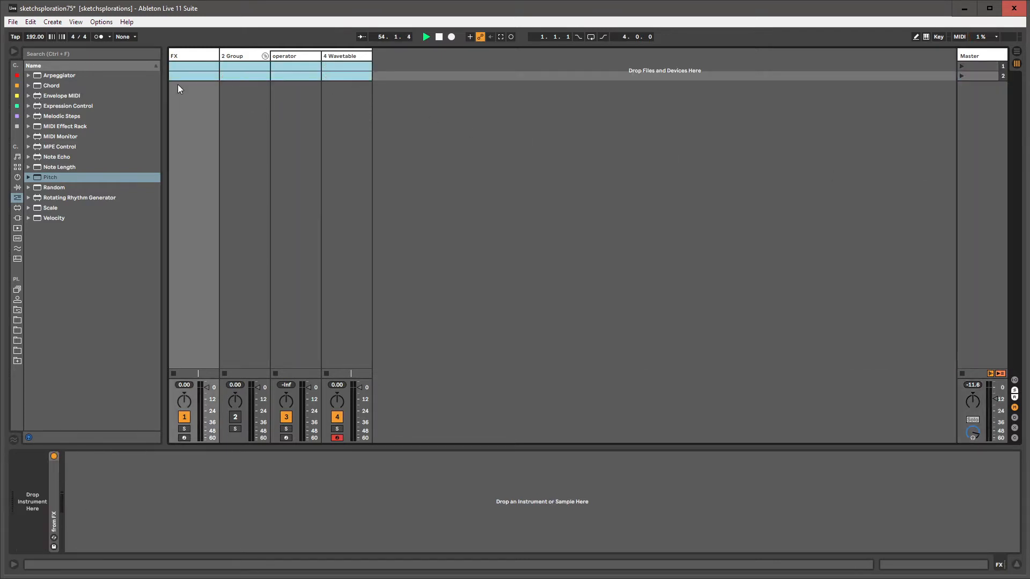
# Capture the played MIDI as a clip on the Wavetable track and set its loop to bars 1 through 4
pyautogui.click(337, 59)
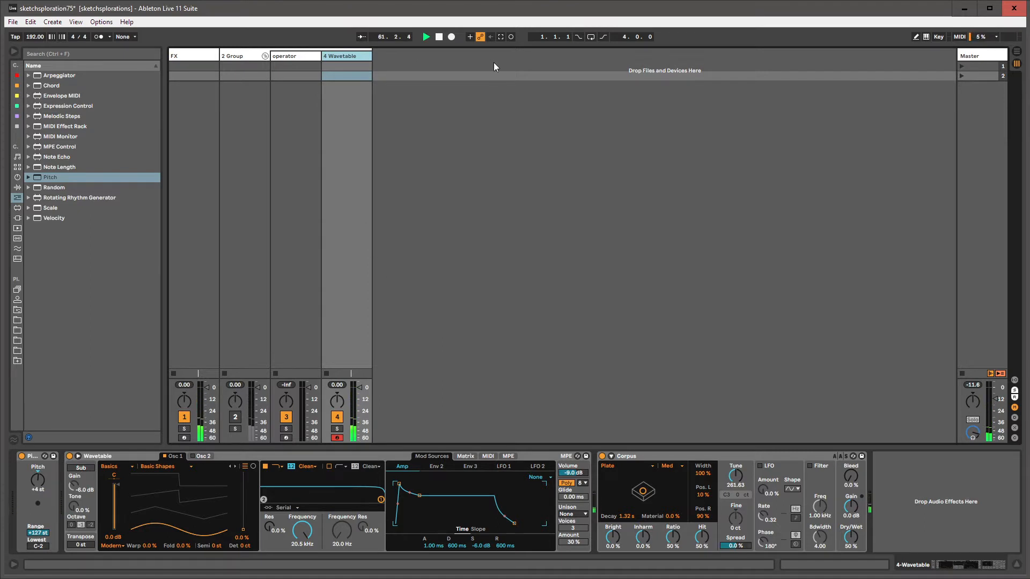
pyautogui.click(500, 36)
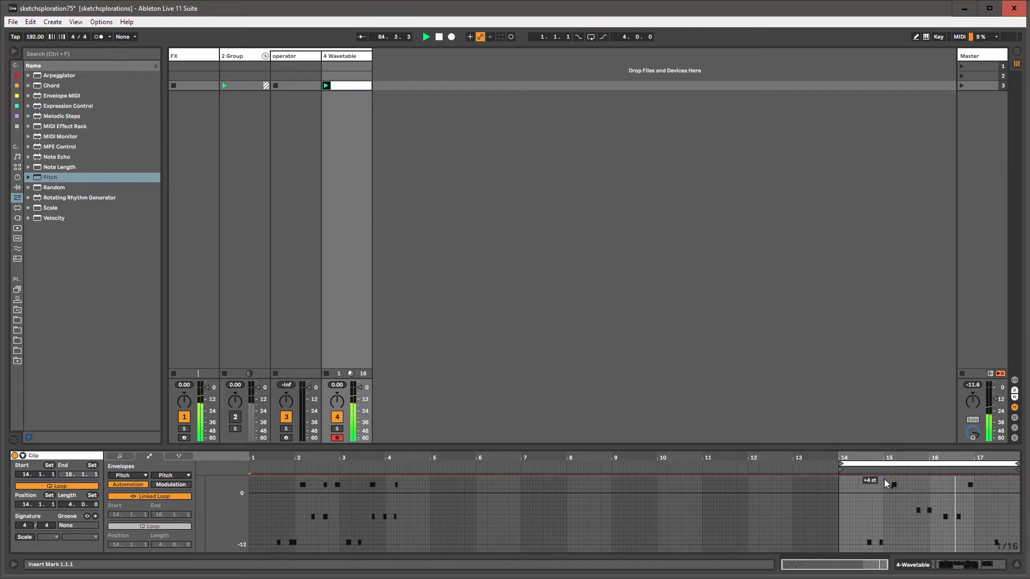
pyautogui.moveTo(862, 476); pyautogui.dragTo(247, 472)
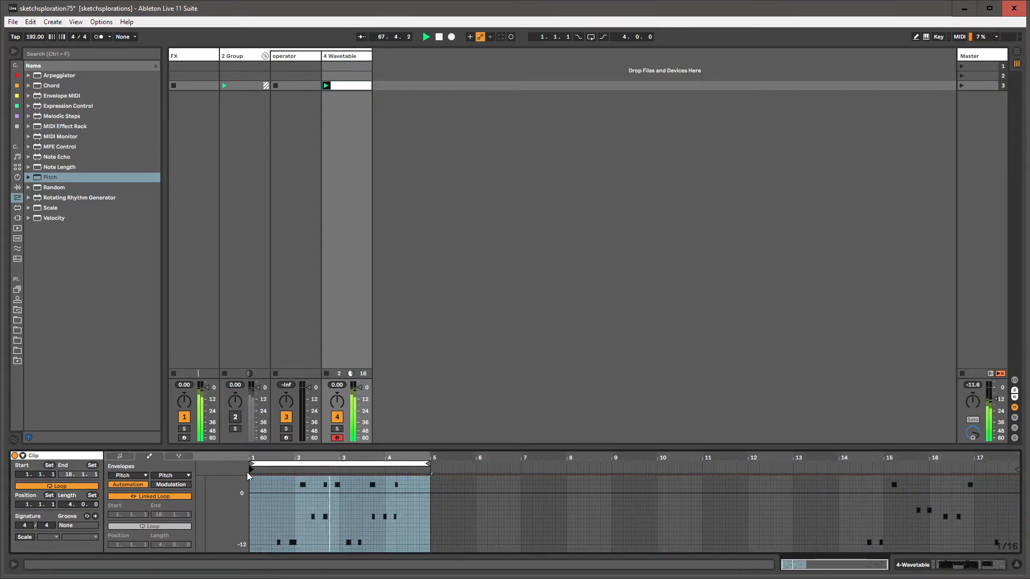
# Move the captured Wavetable clip up to scene 1 and remove the stop buttons from scene 3's slots
pyautogui.moveTo(341, 70); pyautogui.dragTo(193, 94)
pyautogui.click(326, 68)
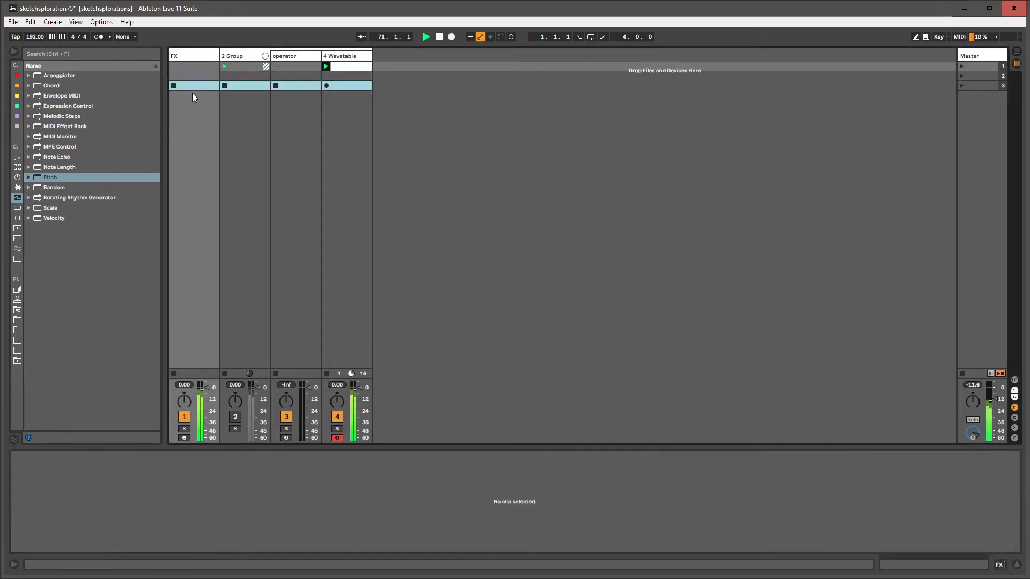
pyautogui.hotkey('ctrl', 'e')
# Open the Wavetable clip's notes in an enlarged piano roll with bars 1 to 4 in view
pyautogui.click(339, 66)
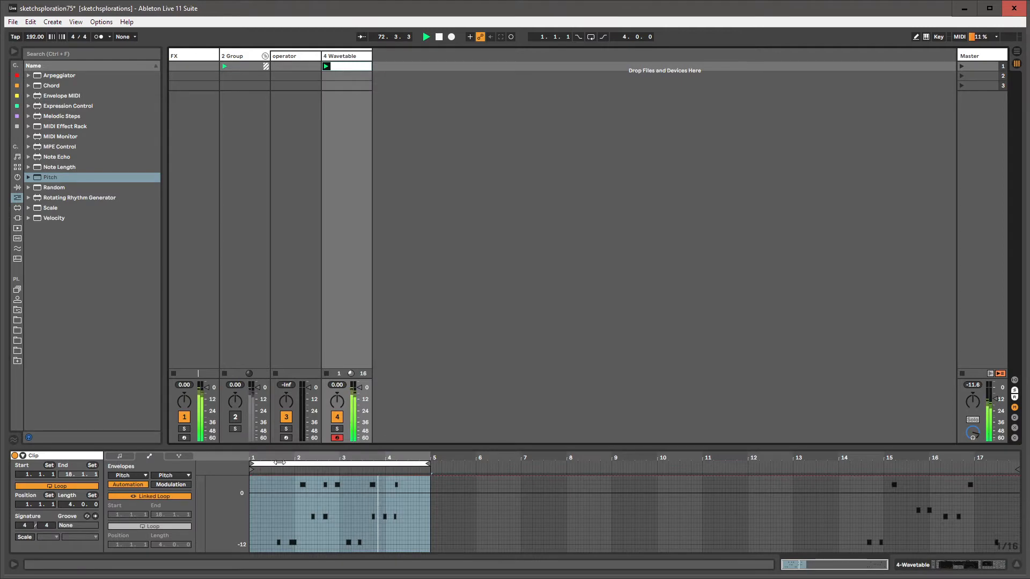
pyautogui.moveTo(263, 458); pyautogui.dragTo(266, 305)
pyautogui.click(121, 457)
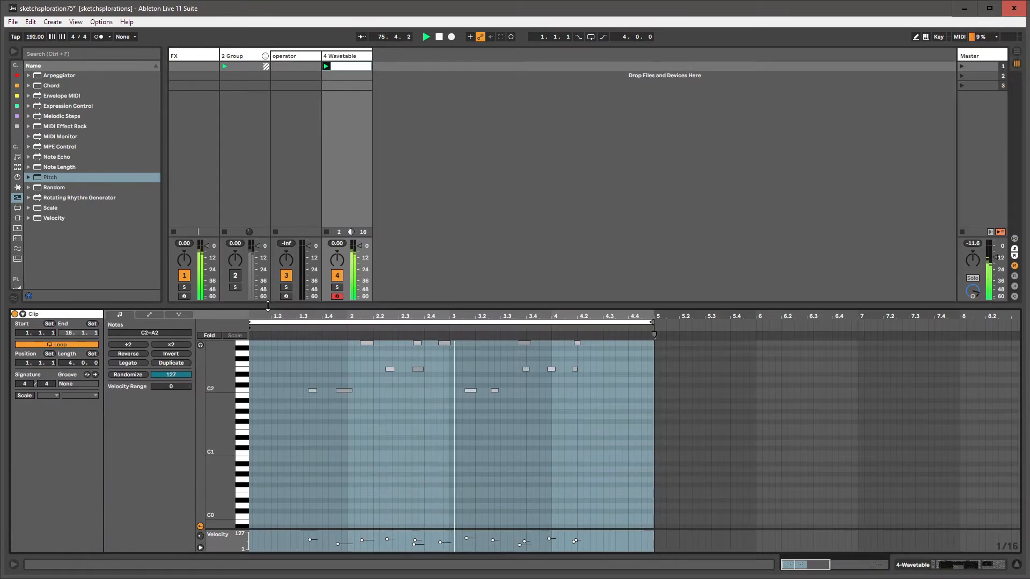
pyautogui.scroll(2, 264, 393)
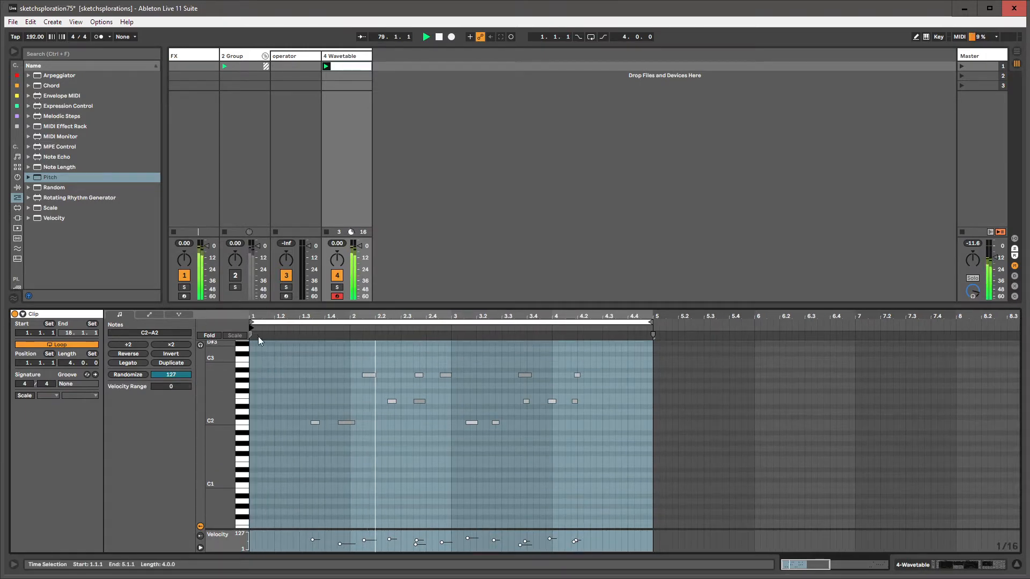
# Shift all of the Wavetable clip's notes earlier so the phrase begins at the start of bar 1
pyautogui.click(314, 365)
pyautogui.hotkey('ctrl', 'a')
pyautogui.press('Left')
pyautogui.press('Left')
pyautogui.press('Left')
pyautogui.press('Left')
pyautogui.press('Left')
pyautogui.press('Left')
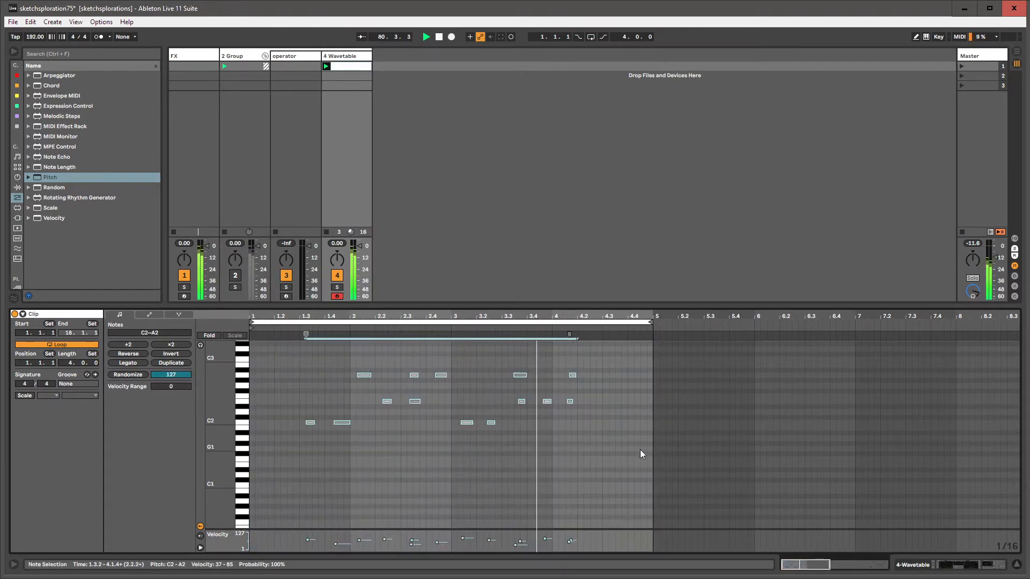
pyautogui.press('Left')
pyautogui.press('Left')
pyautogui.press('Left')
pyautogui.press('Left')
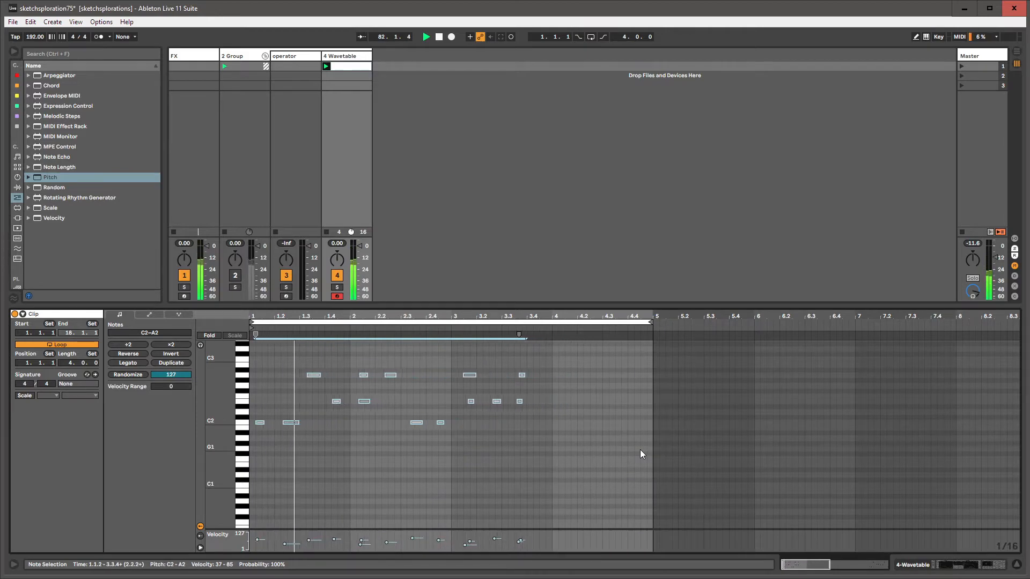
# Nudge the individual C2, E2 and A2 notes in bars 1 and 2 earlier to line up with the beats
pyautogui.click(287, 446)
pyautogui.click(282, 423)
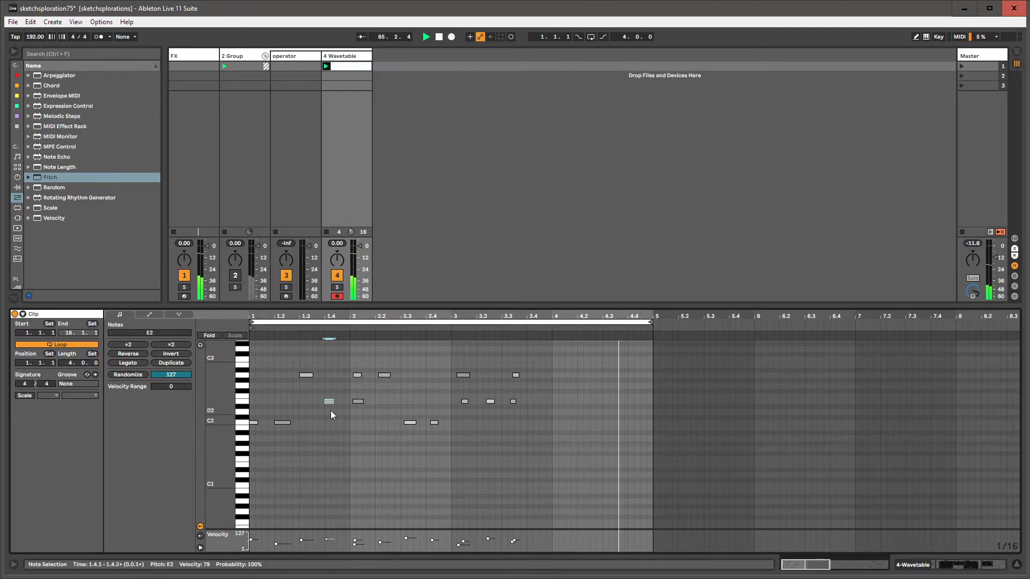
pyautogui.click(358, 401)
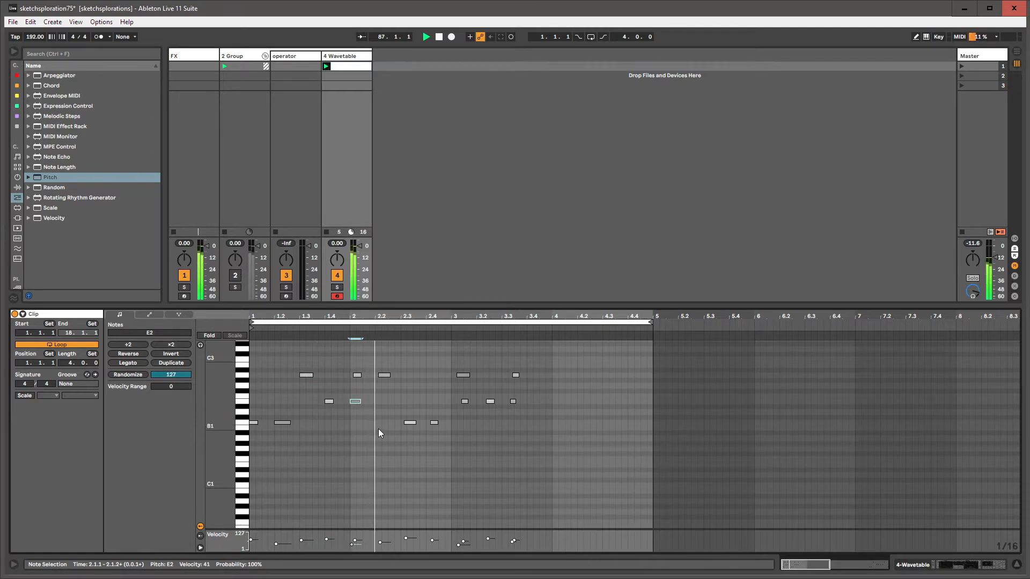
pyautogui.click(356, 375)
pyautogui.moveTo(356, 376); pyautogui.dragTo(376, 374)
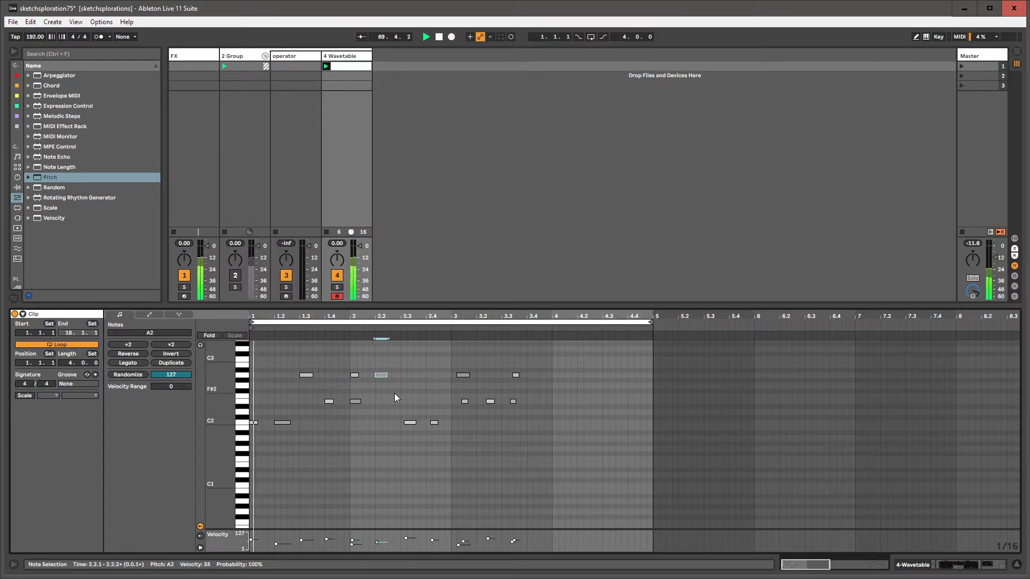
pyautogui.click(404, 425)
pyautogui.moveTo(403, 429); pyautogui.dragTo(430, 423)
pyautogui.click(430, 418)
# Align bar 3's A2 and E2 notes with the beats and add a short A2 note at about beat 3.4
pyautogui.moveTo(465, 375); pyautogui.dragTo(461, 375)
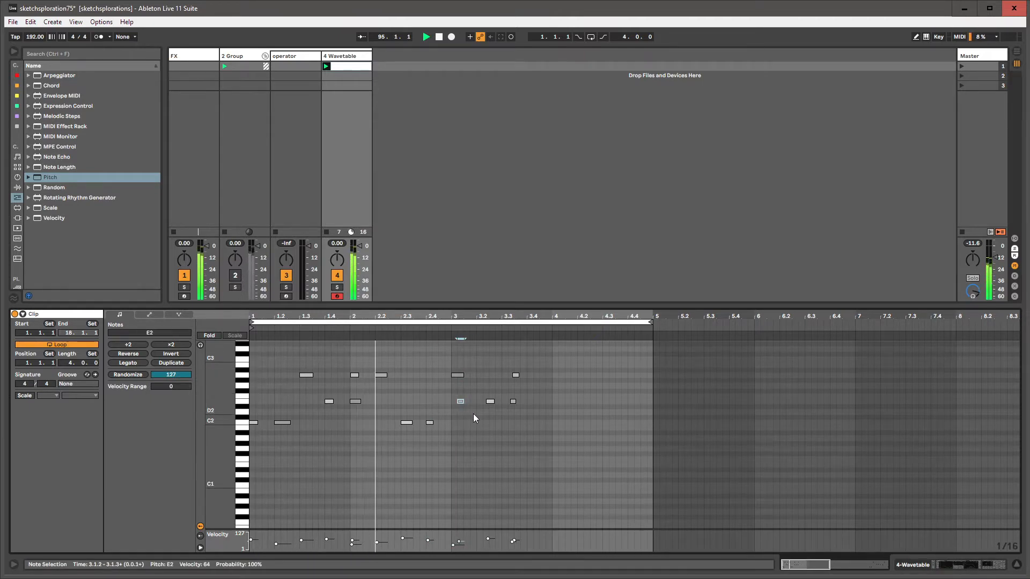
pyautogui.moveTo(465, 401); pyautogui.dragTo(485, 401)
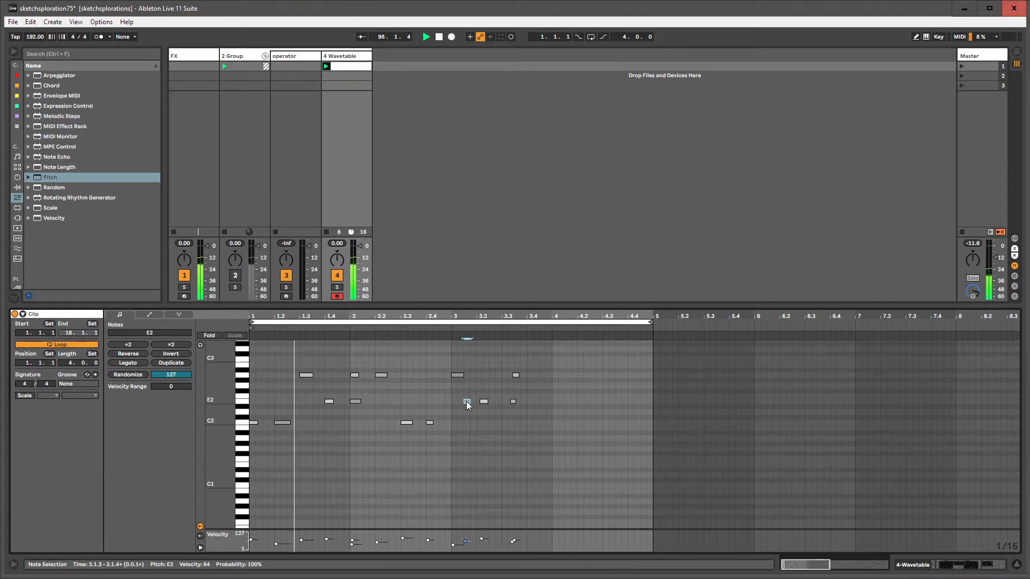
pyautogui.moveTo(467, 401); pyautogui.dragTo(460, 401)
pyautogui.click(484, 402)
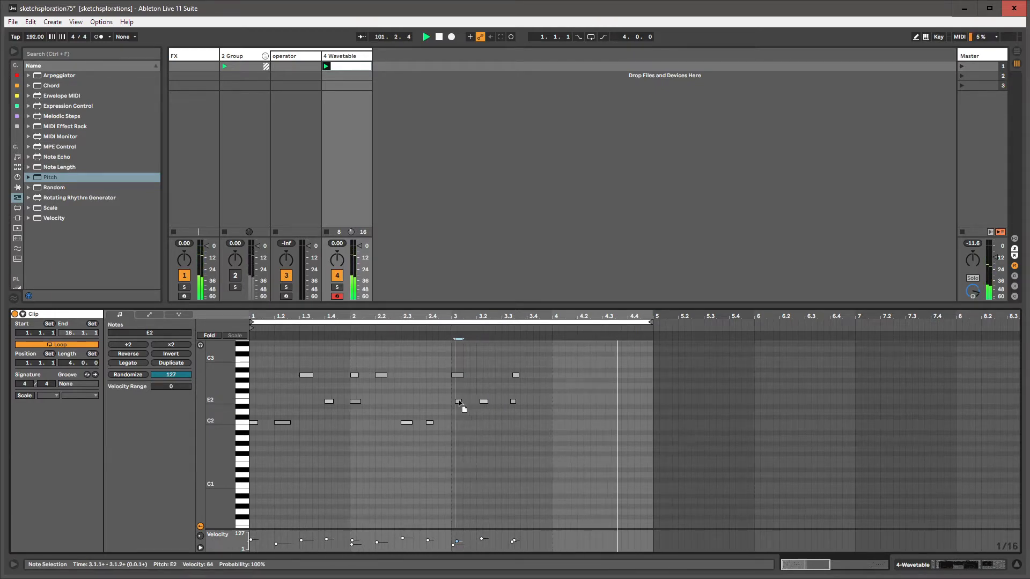
pyautogui.moveTo(460, 401); pyautogui.dragTo(509, 379)
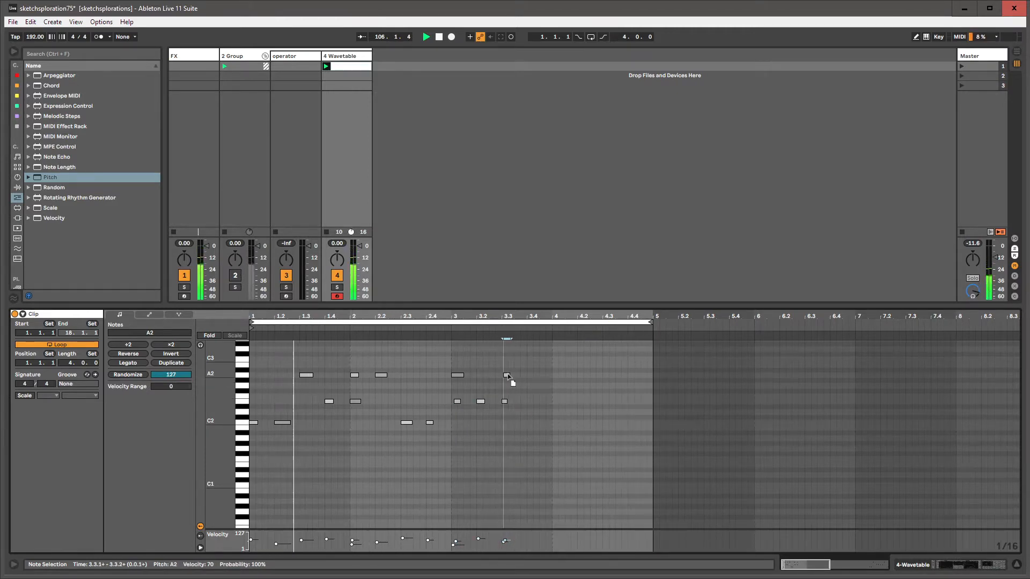
pyautogui.doubleClick(531, 377)
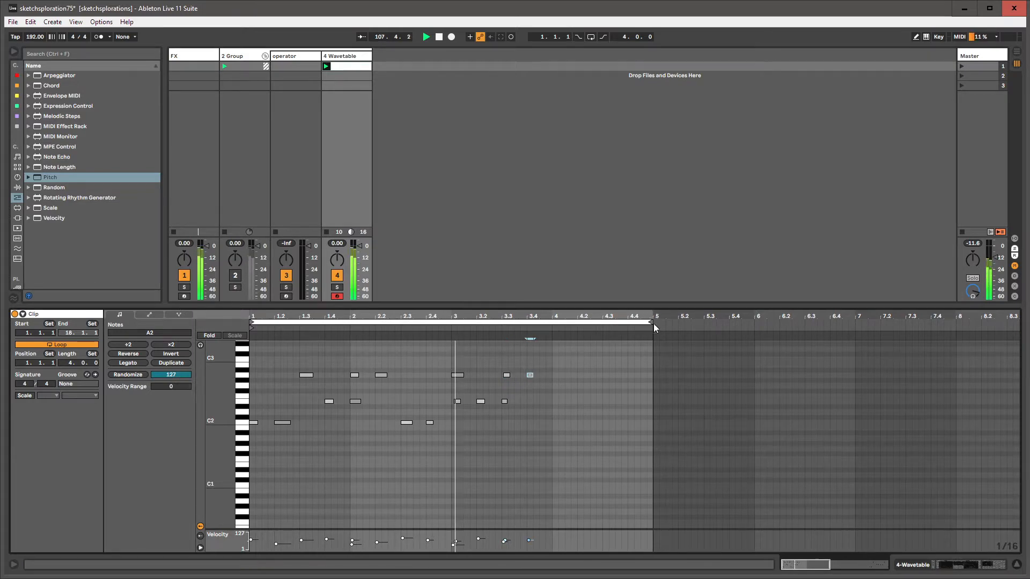
# Shorten the clip loop to three 4/4 bars and set the clip's time signature to 3/4
pyautogui.moveTo(651, 322); pyautogui.dragTo(553, 333)
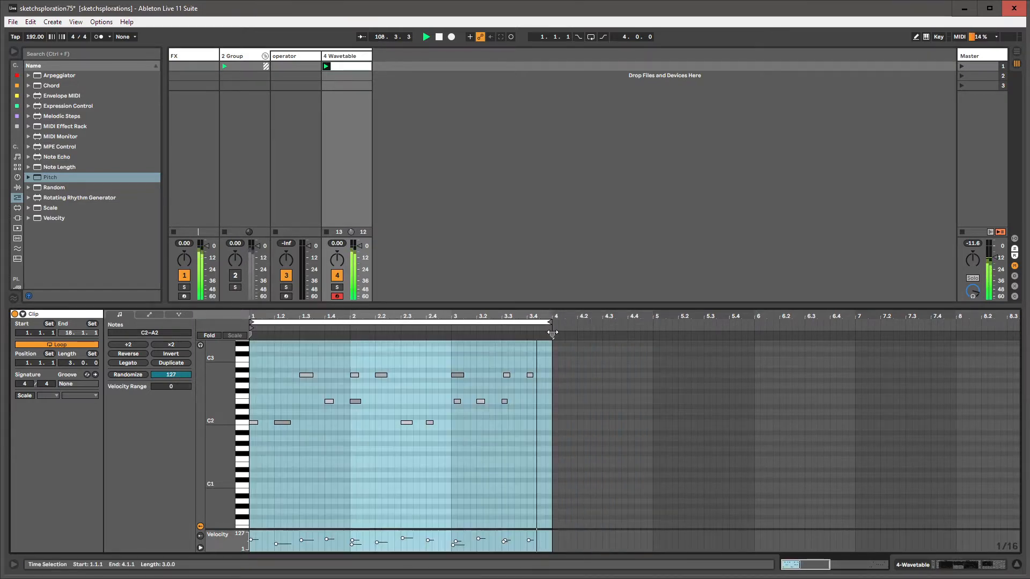
pyautogui.click(305, 410)
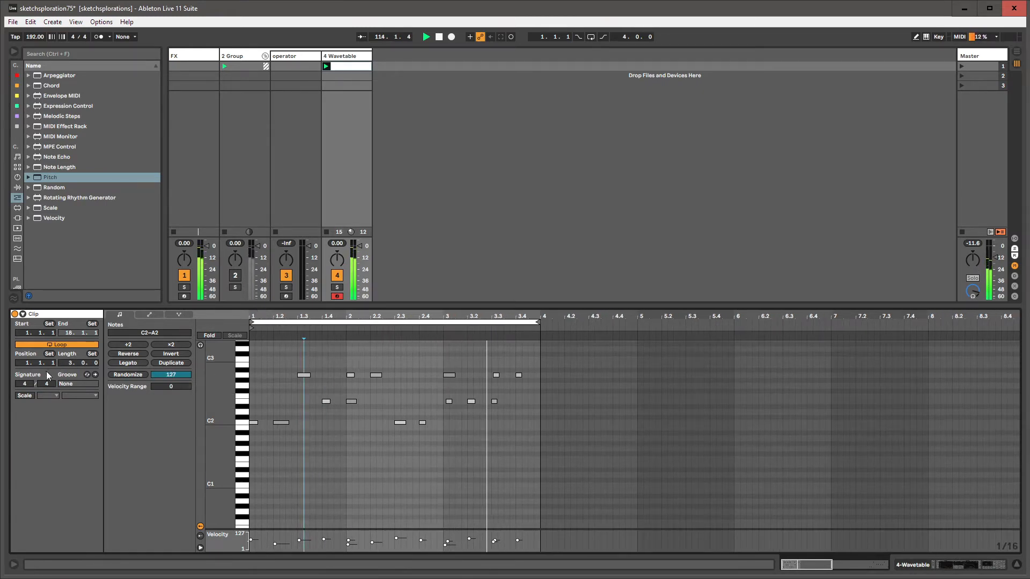
pyautogui.moveTo(21, 384); pyautogui.dragTo(21, 388)
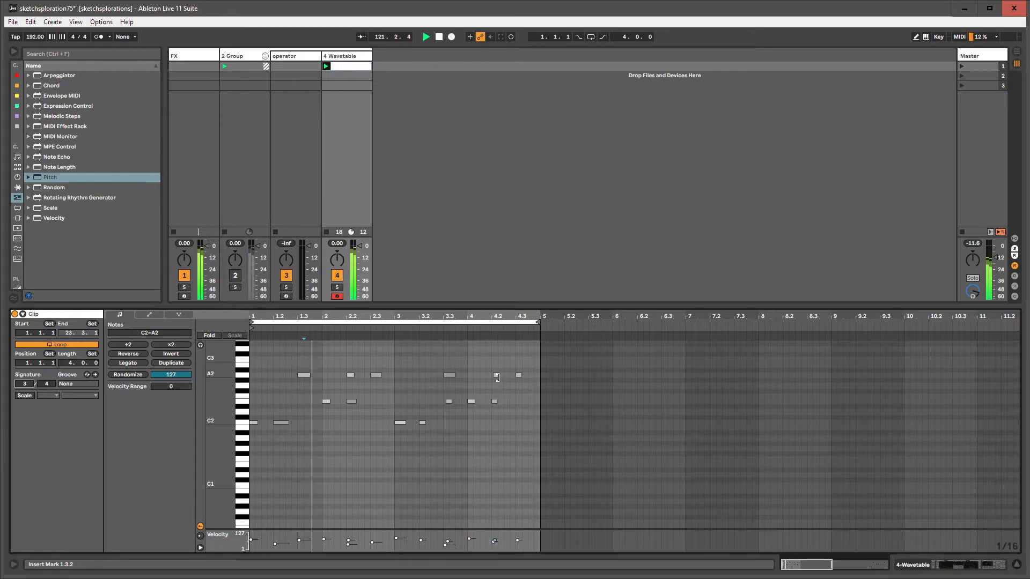
pyautogui.click(448, 402)
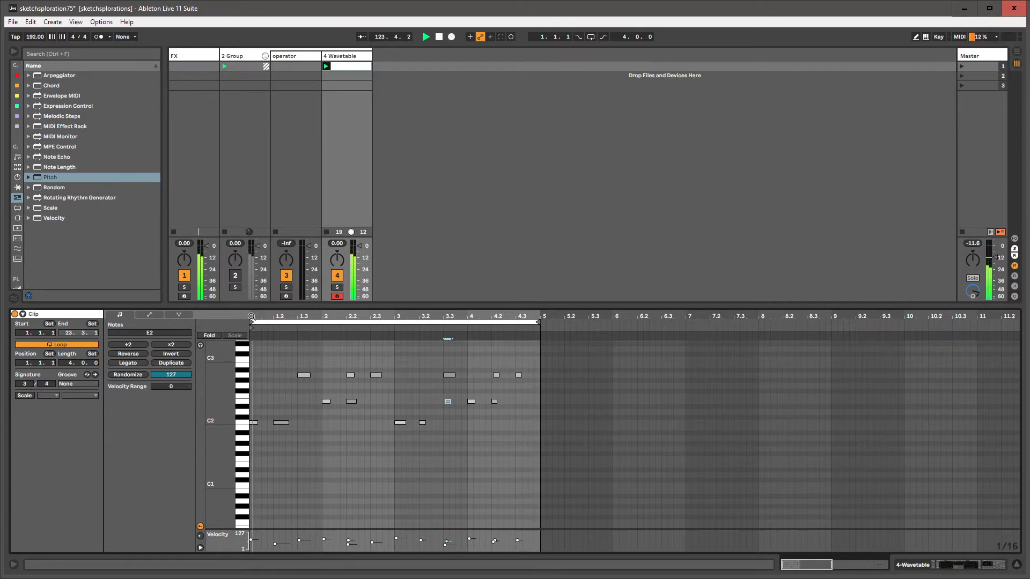
# Try duplicating the four-bar 3/4 phrase after itself, and remove the copied notes
pyautogui.moveTo(395, 317); pyautogui.dragTo(435, 344)
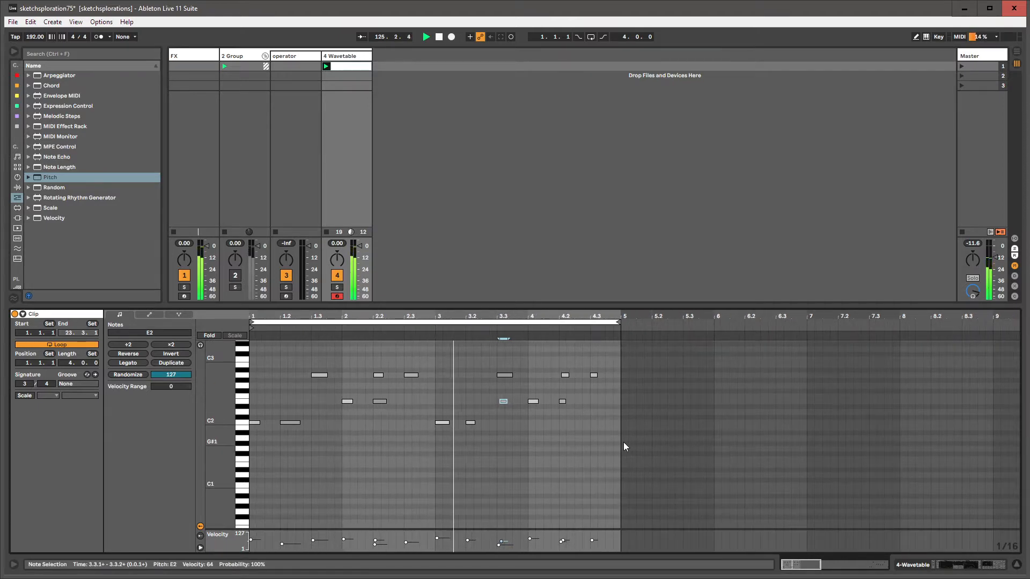
pyautogui.moveTo(623, 442); pyautogui.dragTo(255, 347)
pyautogui.hotkey('ctrl', 'd')
pyautogui.moveTo(421, 317); pyautogui.dragTo(426, 290)
pyautogui.press('Delete')
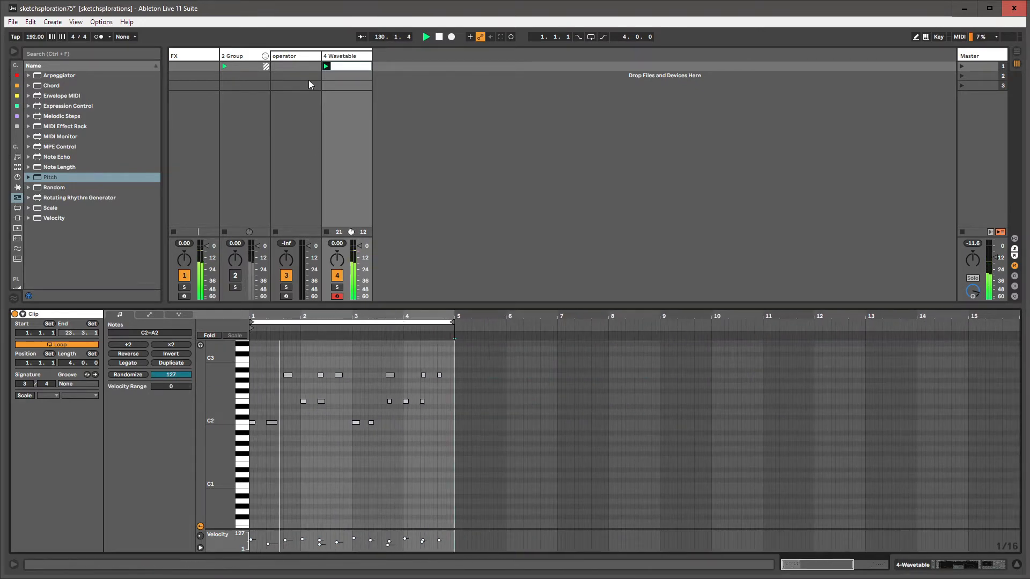
# Set the wavetable position of Wavetable's oscillator 1 to 64%
pyautogui.doubleClick(345, 56)
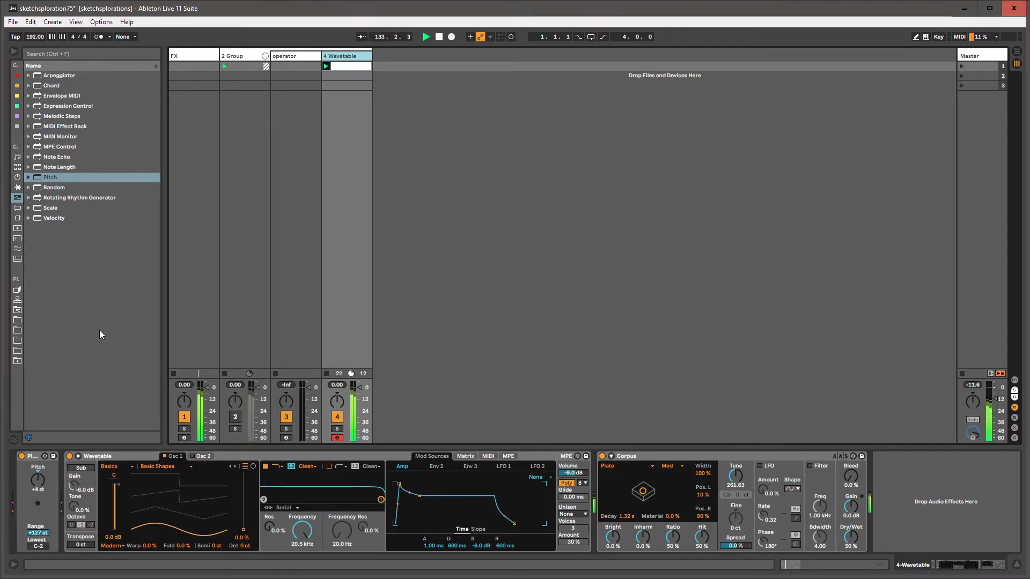
pyautogui.click(106, 458)
pyautogui.moveTo(115, 491)
pyautogui.mouseDown()
pyautogui.moveTo(114, 503)
pyautogui.moveTo(114, 483)
pyautogui.mouseUp()
pyautogui.moveTo(243, 530); pyautogui.dragTo(243, 493)
# Raise the clip's C2 note at beat 1.2 to C#2, and try the C2 note at beat 3.2 a semitone higher
pyautogui.doubleClick(349, 66)
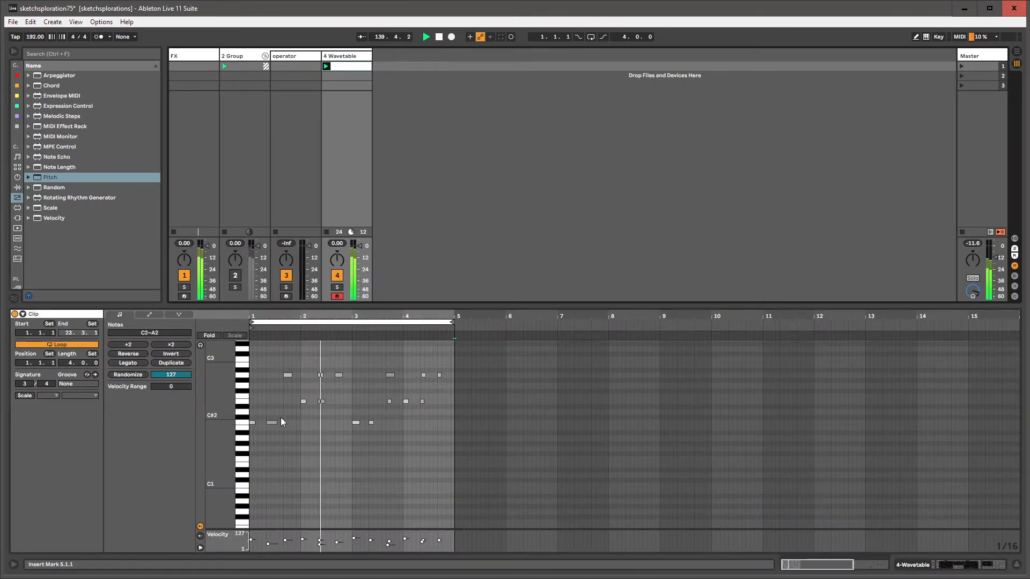
pyautogui.click(272, 423)
pyautogui.press('Up')
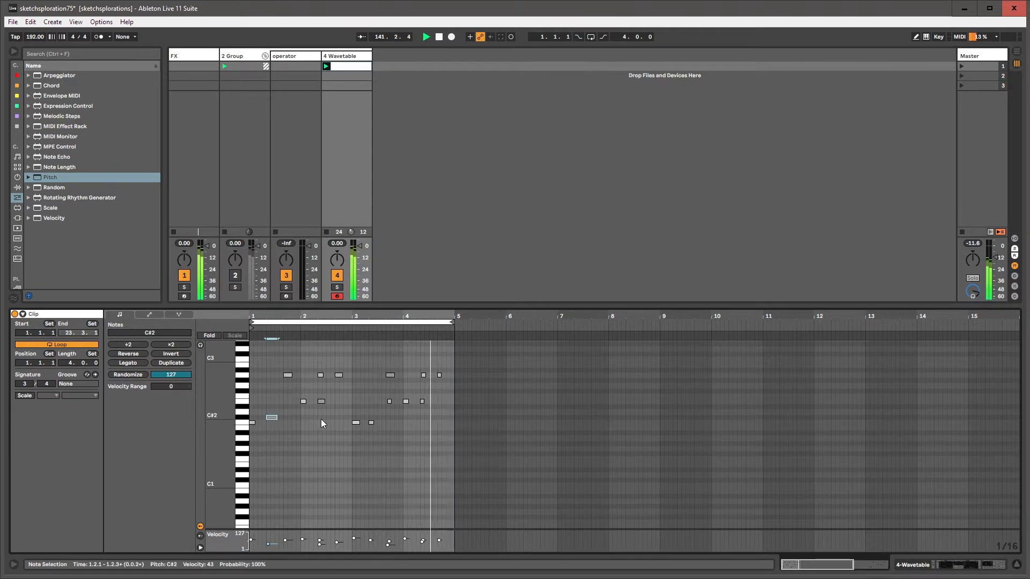
pyautogui.click(373, 423)
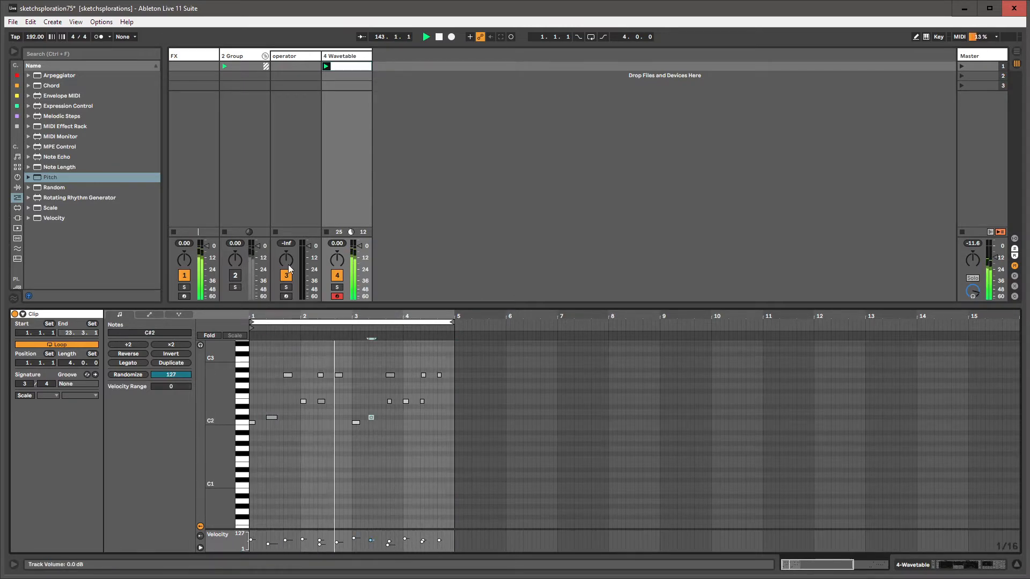
pyautogui.press('Down')
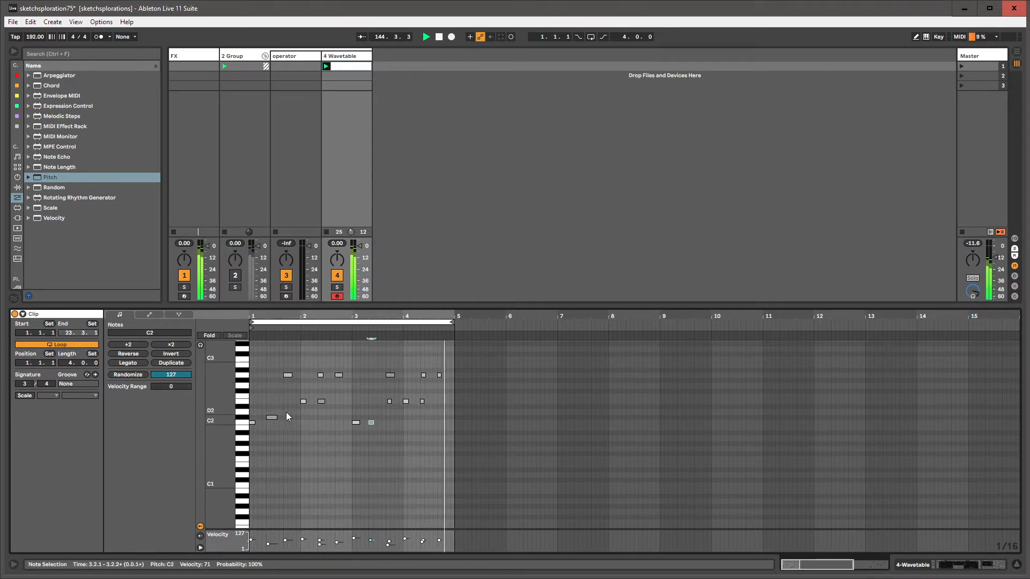
# Select all the notes of the four-bar phrase and widen the editing grid to 1/8
pyautogui.moveTo(452, 351); pyautogui.dragTo(251, 433)
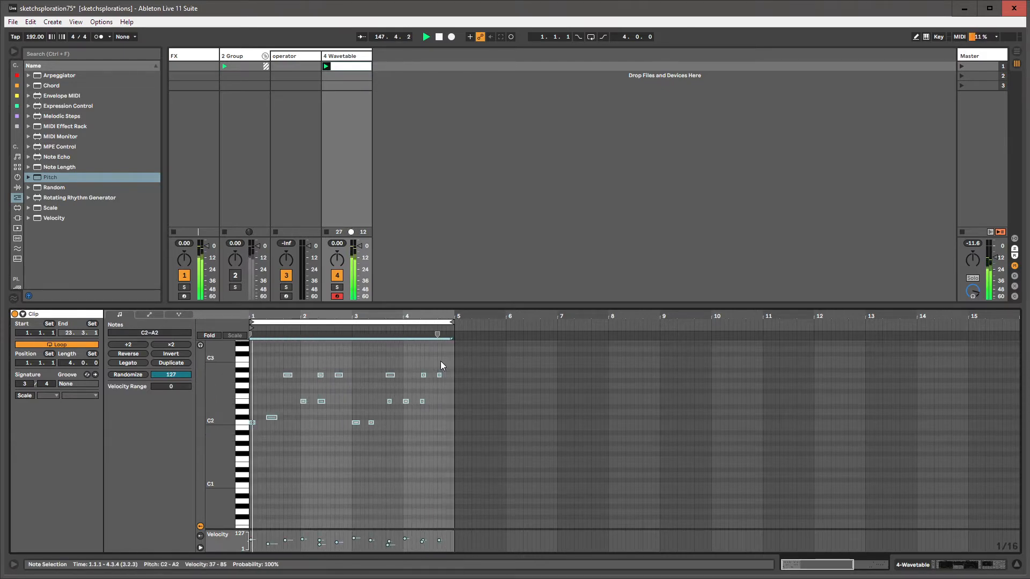
pyautogui.hotkey('ctrl', '2')
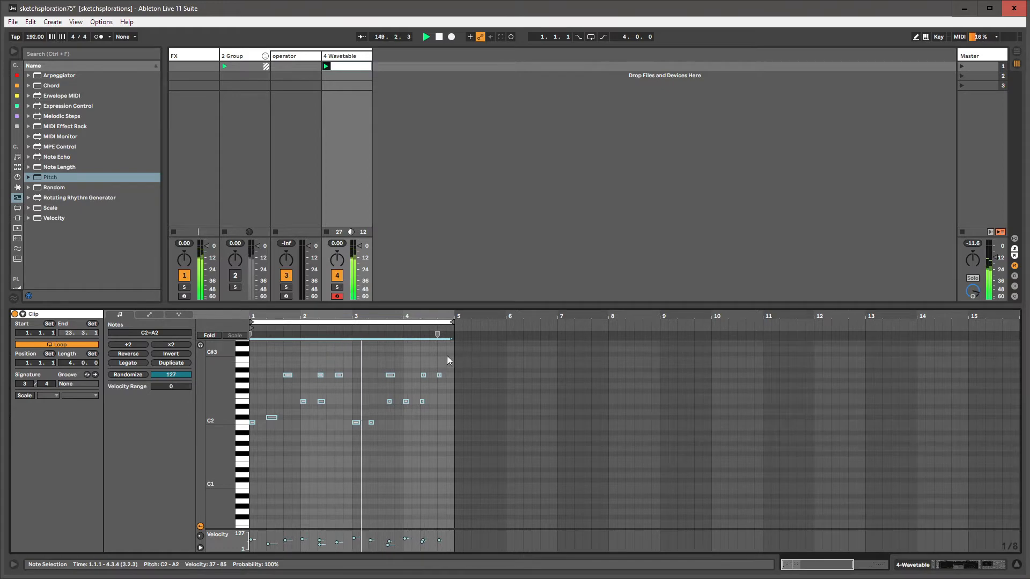
# Lower the wavetable position of Wavetable's oscillator 1 to 20%
pyautogui.click(351, 59)
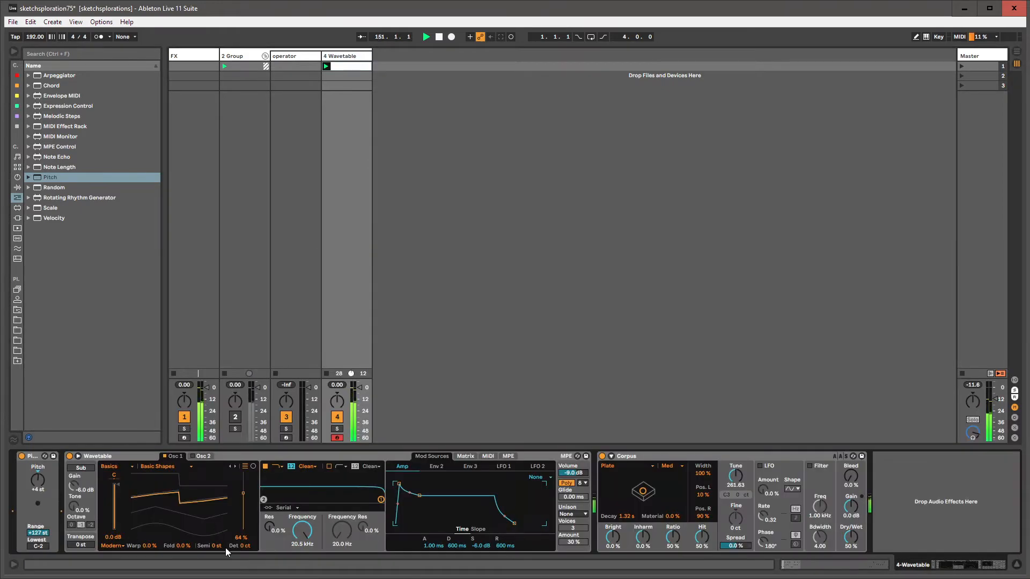
pyautogui.moveTo(243, 521); pyautogui.dragTo(243, 519)
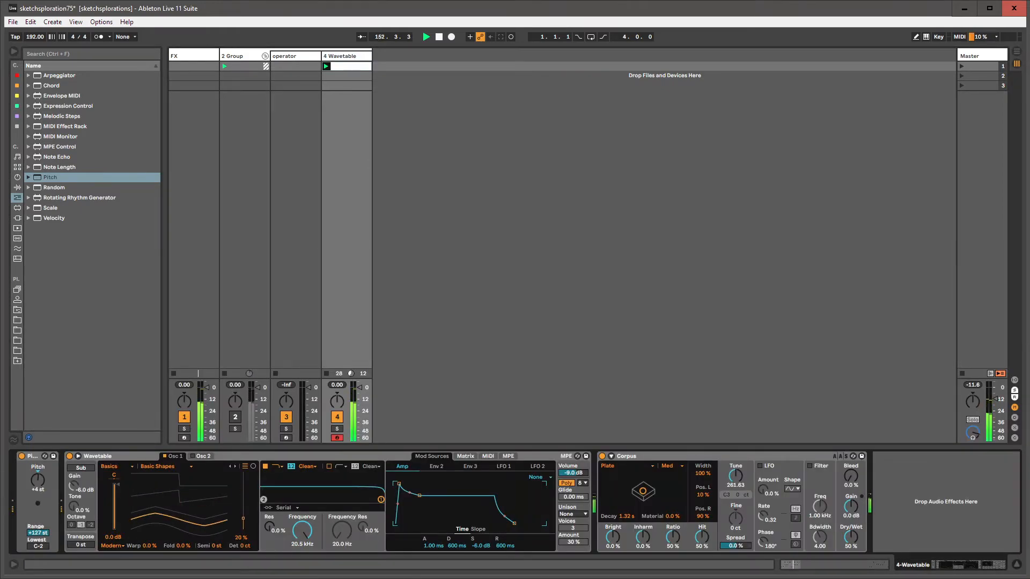
pyautogui.click(390, 391)
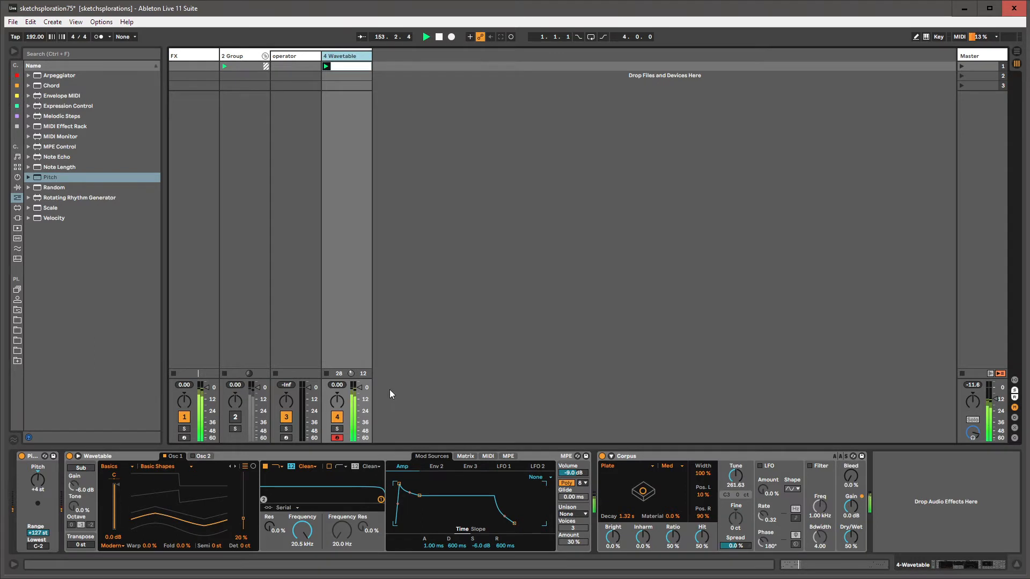
# Duplicate the clip's four-bar phrase twice to fill bars 1 to 12 and extend the loop to 12 bars
pyautogui.click(337, 69)
pyautogui.moveTo(454, 347); pyautogui.dragTo(252, 481)
pyautogui.hotkey('ctrl', 'd')
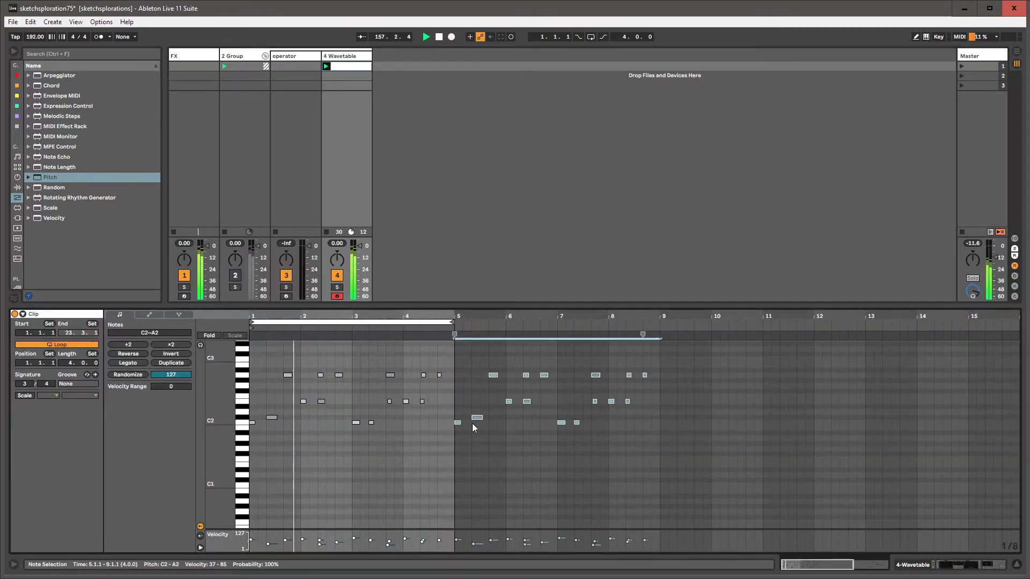
pyautogui.click(472, 424)
pyautogui.click(455, 349)
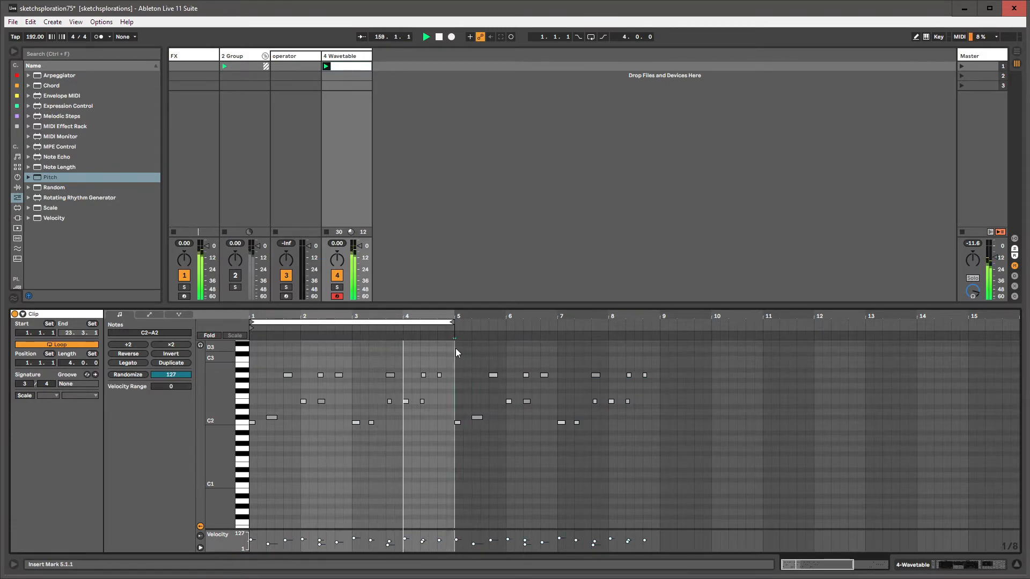
pyautogui.moveTo(455, 348); pyautogui.dragTo(659, 465)
pyautogui.hotkey('ctrl', 'd')
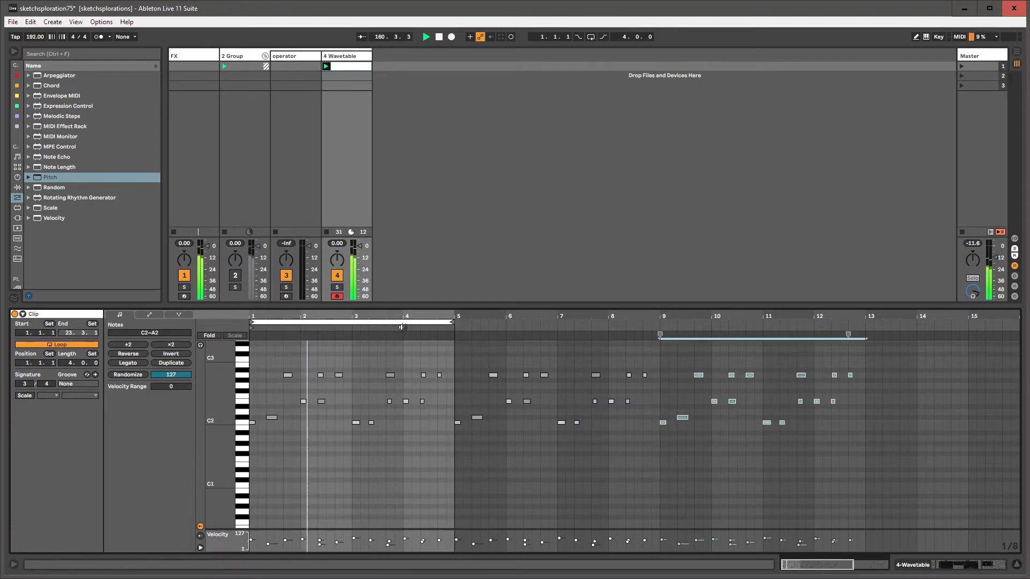
pyautogui.moveTo(454, 322); pyautogui.dragTo(865, 316)
pyautogui.click(580, 433)
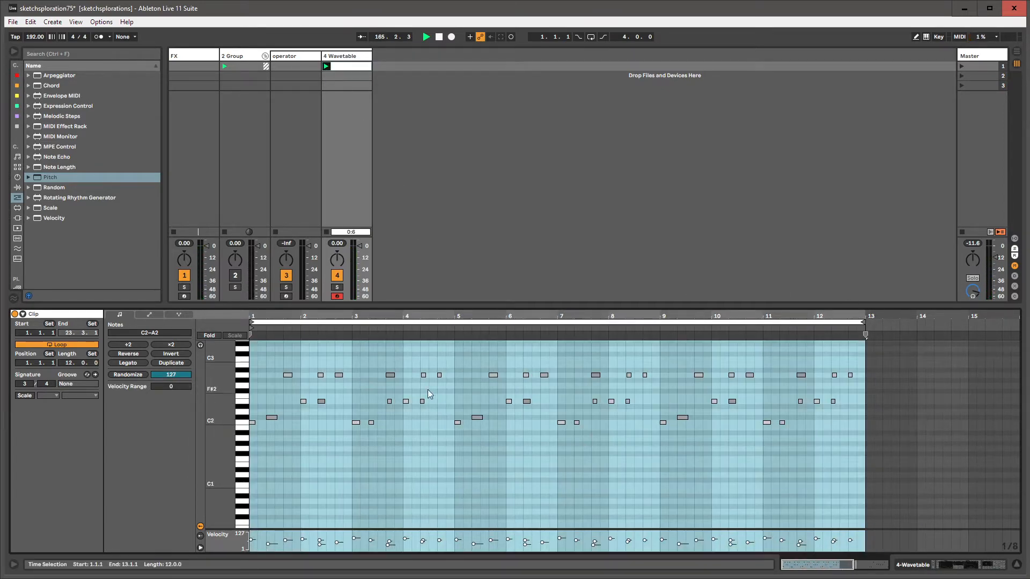
# Delete the leftover notes beyond bar 18 and relaunch the Wavetable clip from its start
pyautogui.moveTo(475, 317); pyautogui.dragTo(476, 300)
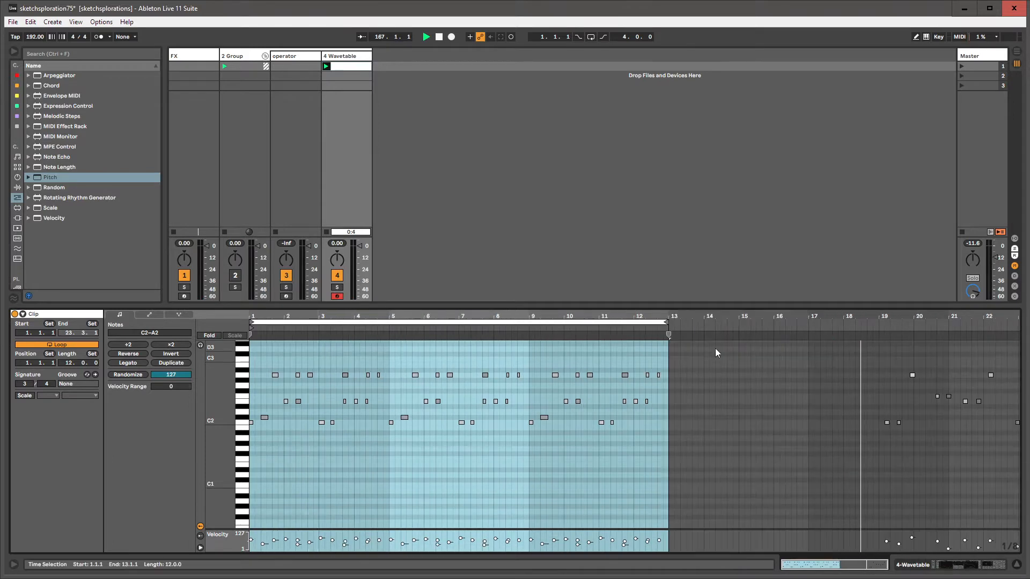
pyautogui.moveTo(872, 359); pyautogui.dragTo(990, 451)
pyautogui.press('Delete')
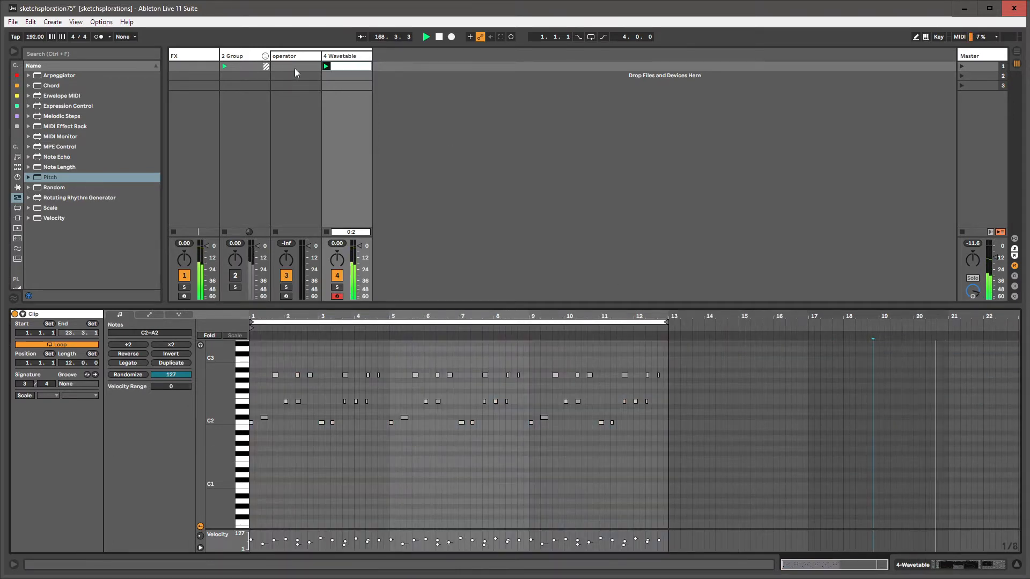
pyautogui.click(325, 66)
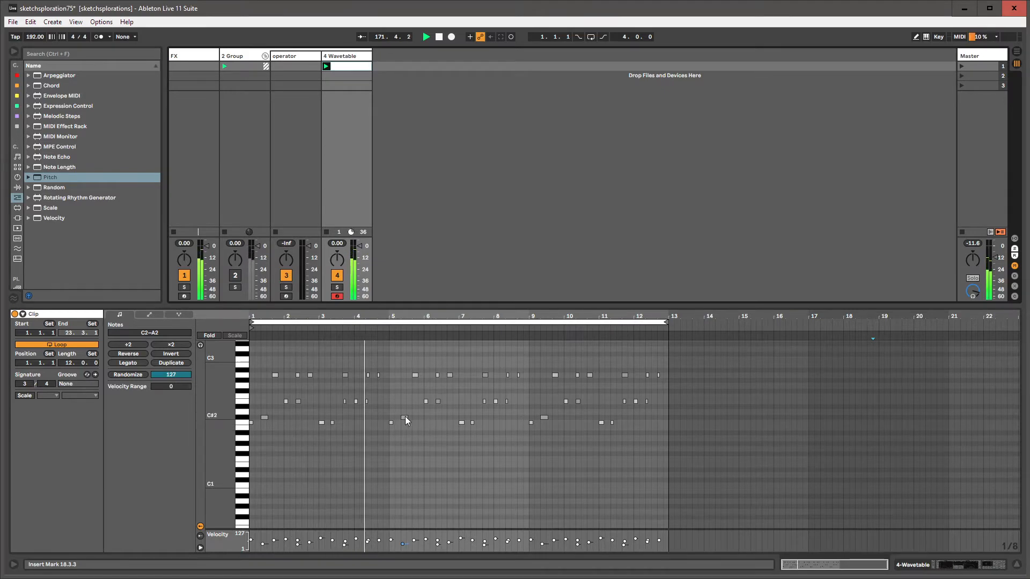
# Raise the C2 note at beat 7.2 to C#2 and lower the C#2 note at beat 9.2 to C2
pyautogui.click(472, 422)
pyautogui.press('Up')
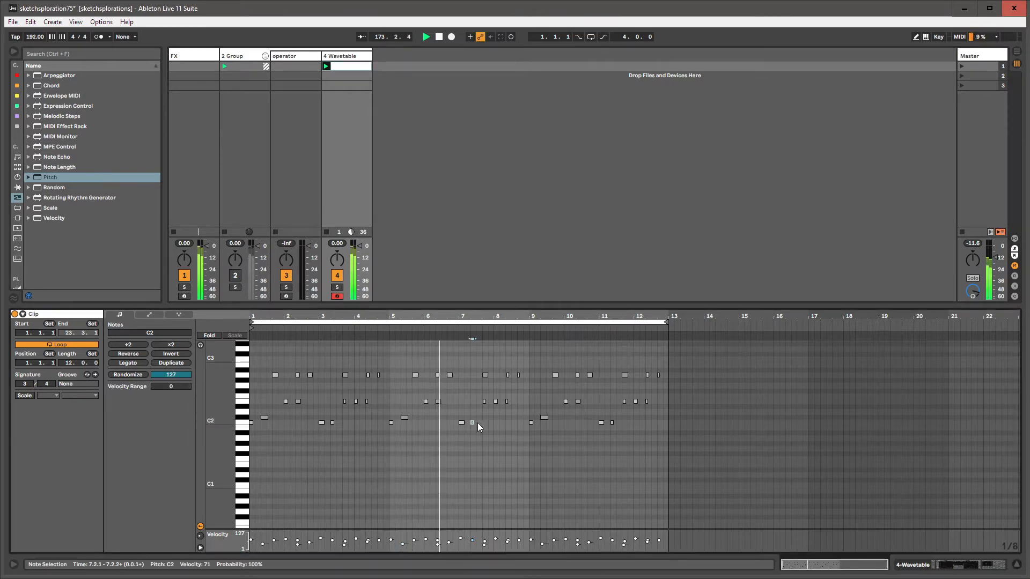
pyautogui.click(544, 418)
pyautogui.press('Down')
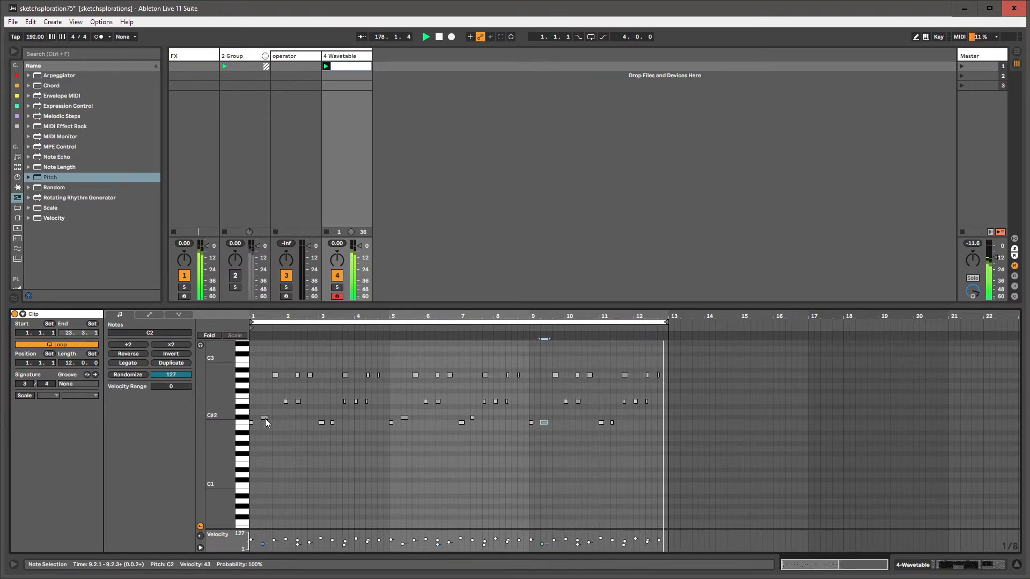
# Raise the C2 note at beat 3.2 to C#2 and move all notes in bars 5 to 12 four bars later
pyautogui.click(331, 423)
pyautogui.press('Up')
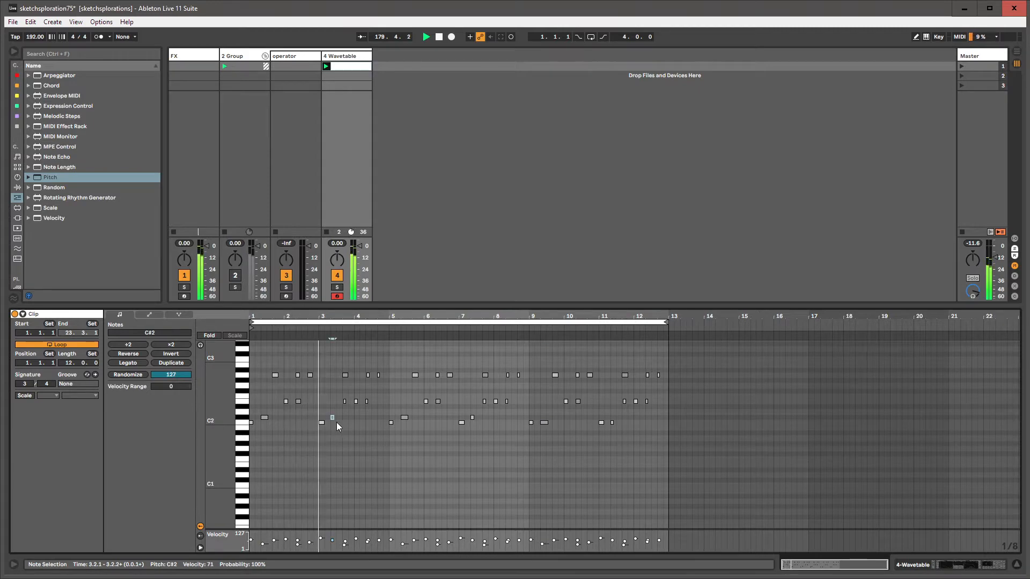
pyautogui.moveTo(392, 433); pyautogui.dragTo(668, 363)
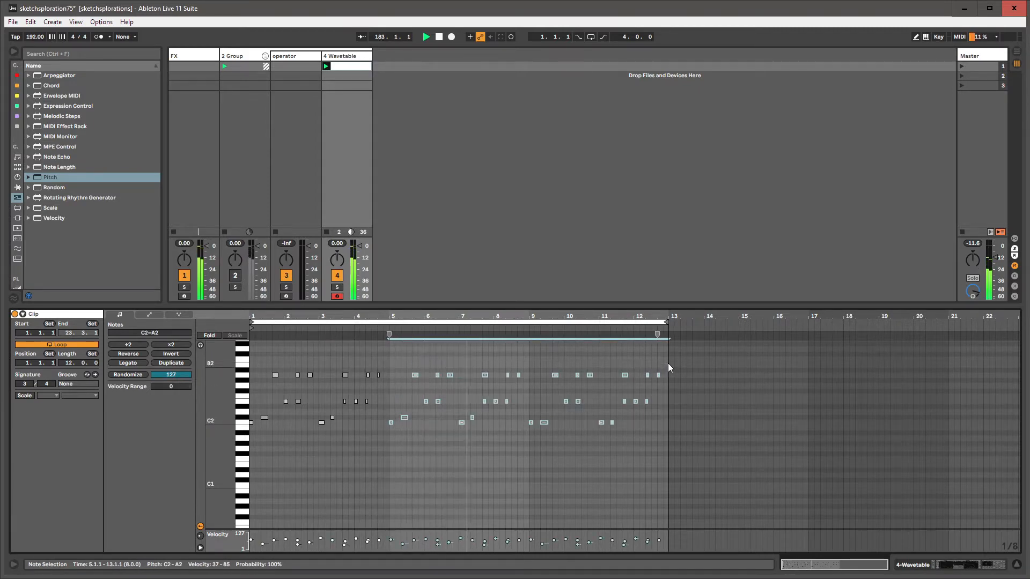
pyautogui.moveTo(403, 419); pyautogui.dragTo(544, 419)
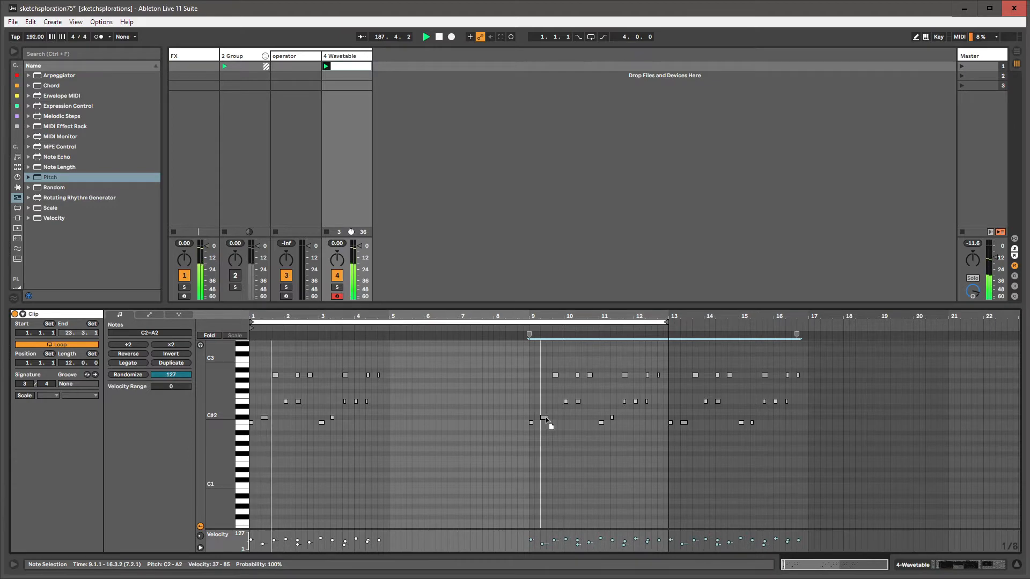
pyautogui.click(544, 419)
# Extend the clip loop to 16 bars and copy the phrase in bars 13 to 16 into bars 5 to 8
pyautogui.moveTo(667, 322); pyautogui.dragTo(808, 322)
pyautogui.moveTo(668, 340); pyautogui.dragTo(810, 455)
pyautogui.hotkey('ctrl', 'c')
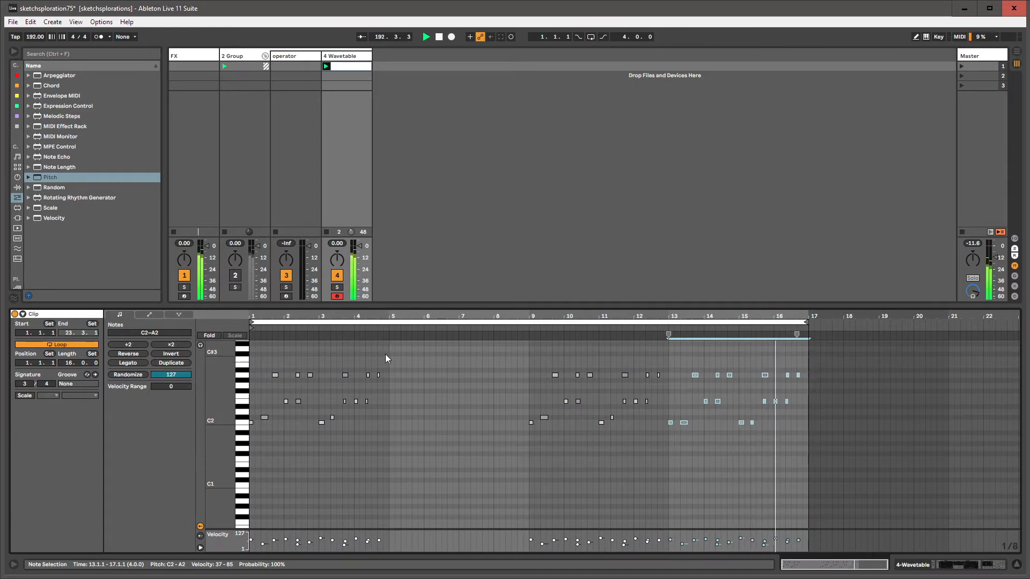
pyautogui.click(385, 354)
pyautogui.hotkey('ctrl', 'v')
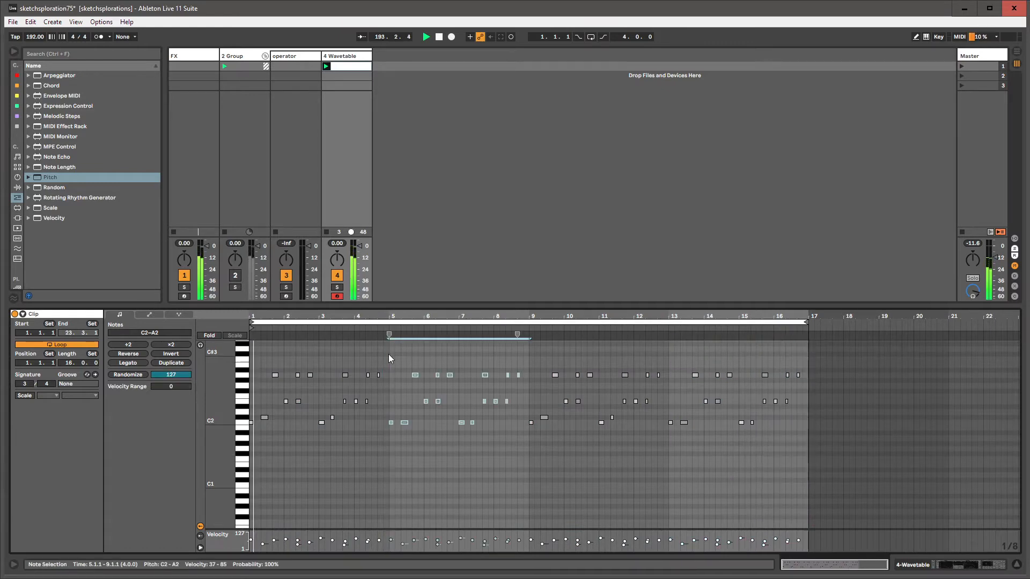
pyautogui.click(384, 485)
# Search the browser for "note proba" and insert NoteProbabilityGate before Wavetable on track 4
pyautogui.click(343, 56)
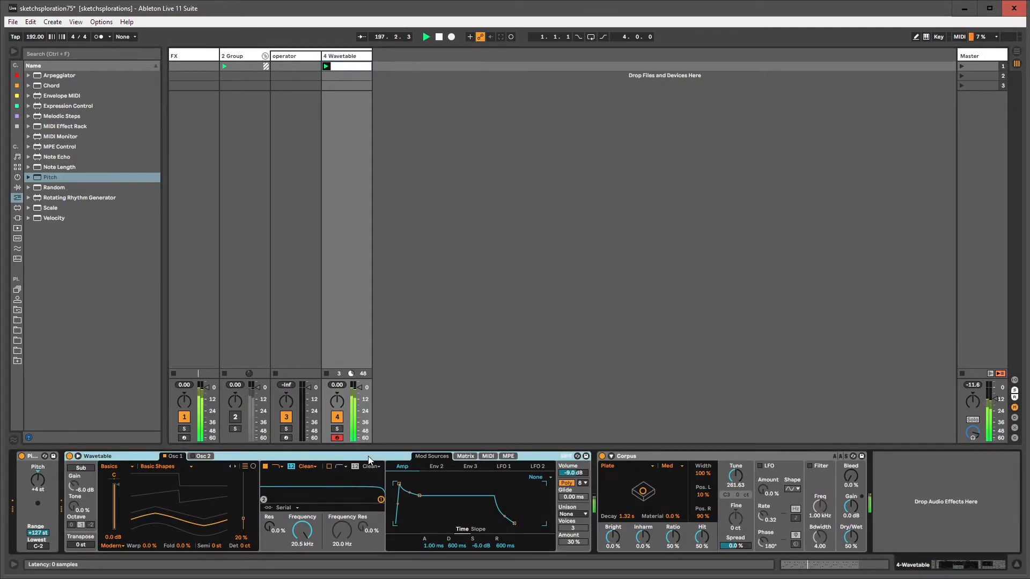
pyautogui.hotkey('ctrl', 'f')
pyautogui.write('note proba')
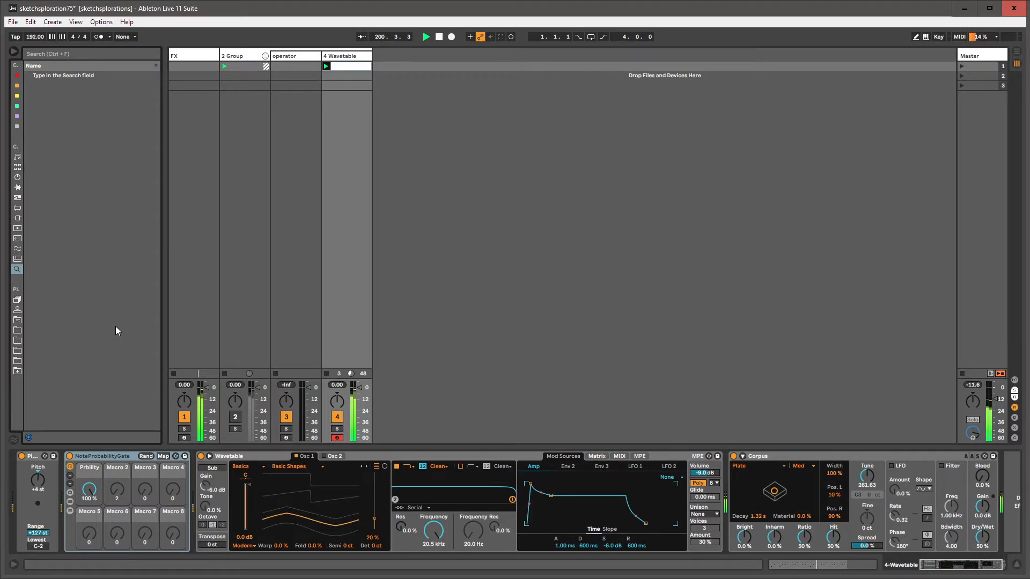
# Search the browser for "probability no" and replace NoteProbabilityGate with GMaudio Note Probability 1.0 after Pitch
pyautogui.hotkey('ctrl', 'f')
pyautogui.write('probab')
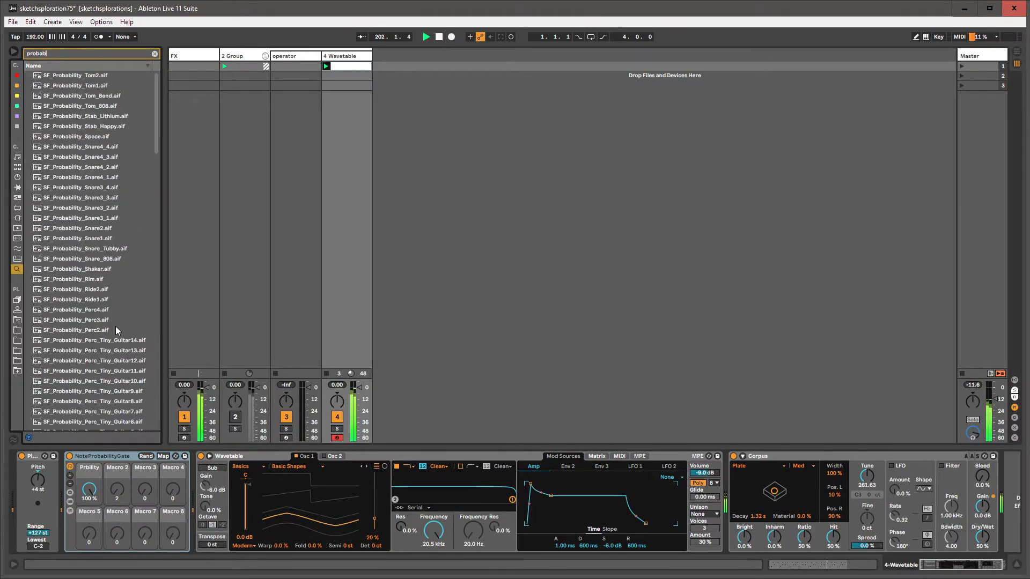
pyautogui.write('ility no')
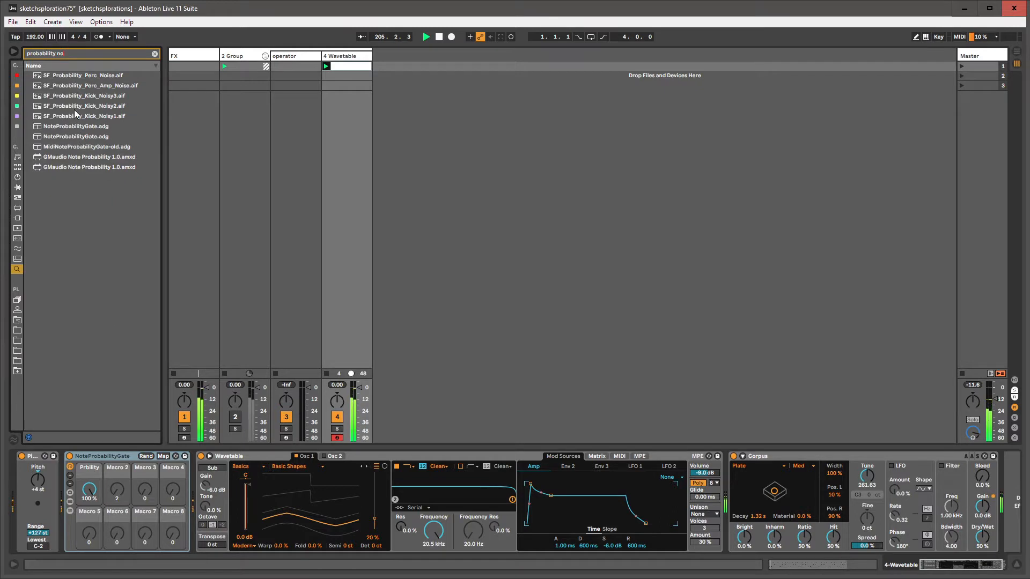
pyautogui.moveTo(66, 156); pyautogui.dragTo(63, 477)
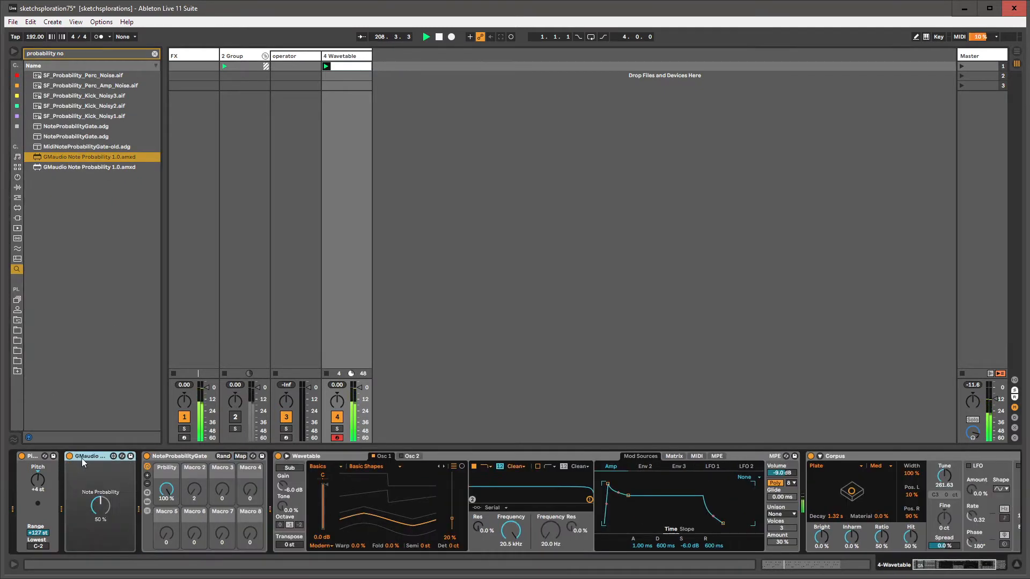
pyautogui.click(171, 456)
pyautogui.press('Delete')
# Set the note probability to 63% and Wavetable's first filter to 5.25 kHz with 70% resonance
pyautogui.moveTo(100, 506); pyautogui.dragTo(99, 492)
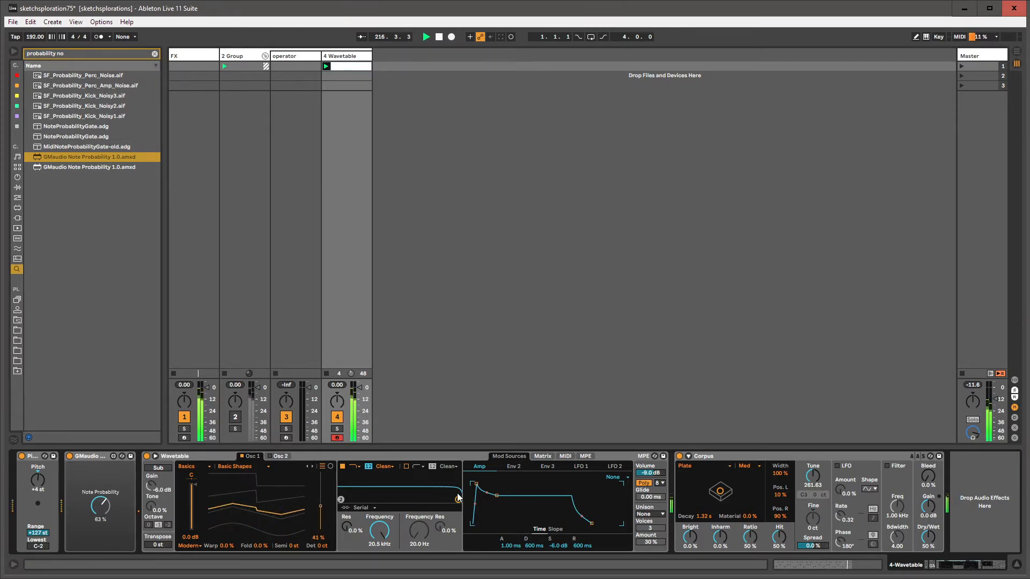
pyautogui.moveTo(458, 499); pyautogui.dragTo(436, 488)
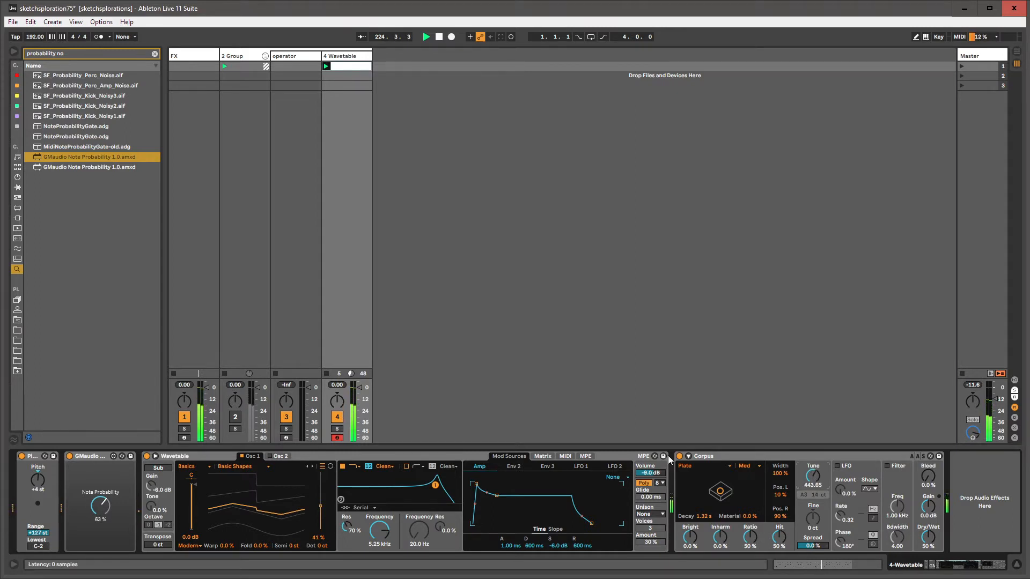
# Reveal Corpus's MIDI sidechain settings and check which tracks are available as its MIDI source
pyautogui.click(688, 456)
pyautogui.click(697, 473)
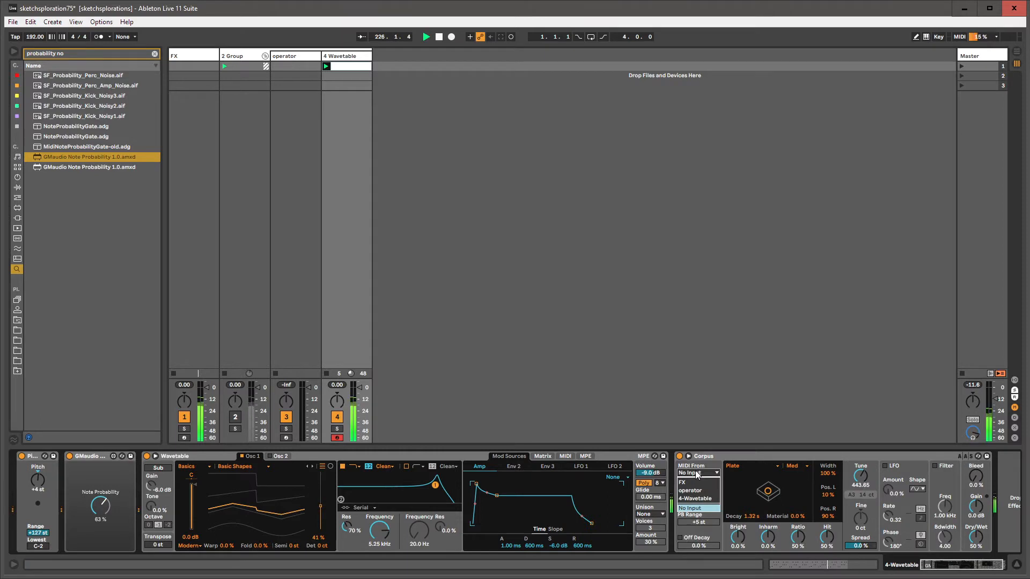
pyautogui.click(699, 462)
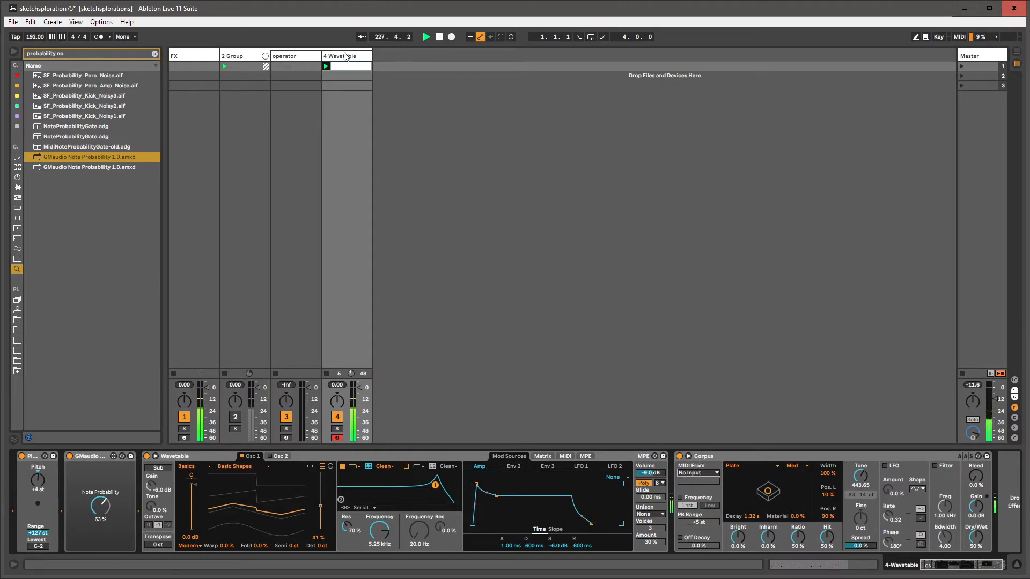
# Duplicate the Wavetable track and delete Pitch, Wavetable and Corpus from the copy, keeping only GMaudio Note Probability
pyautogui.hotkey('ctrl', 'd')
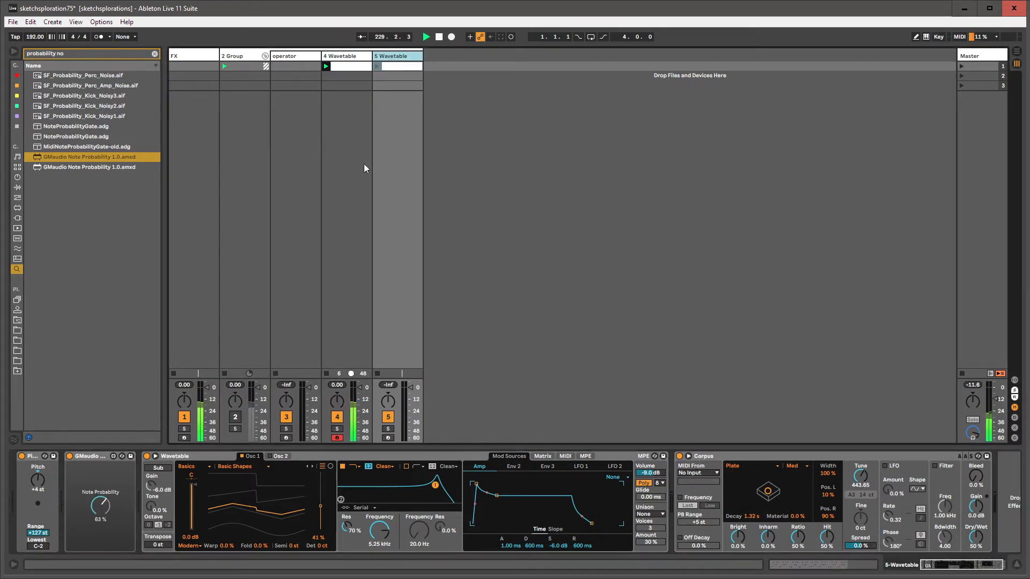
pyautogui.click(40, 456)
pyautogui.press('Delete')
pyautogui.click(155, 457)
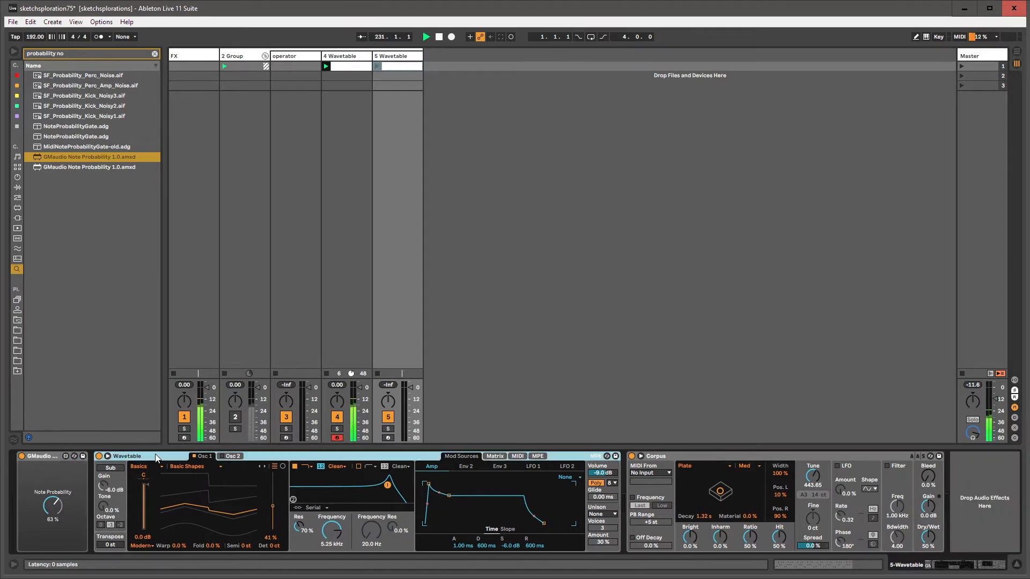
pyautogui.press('Delete')
pyautogui.press('Delete')
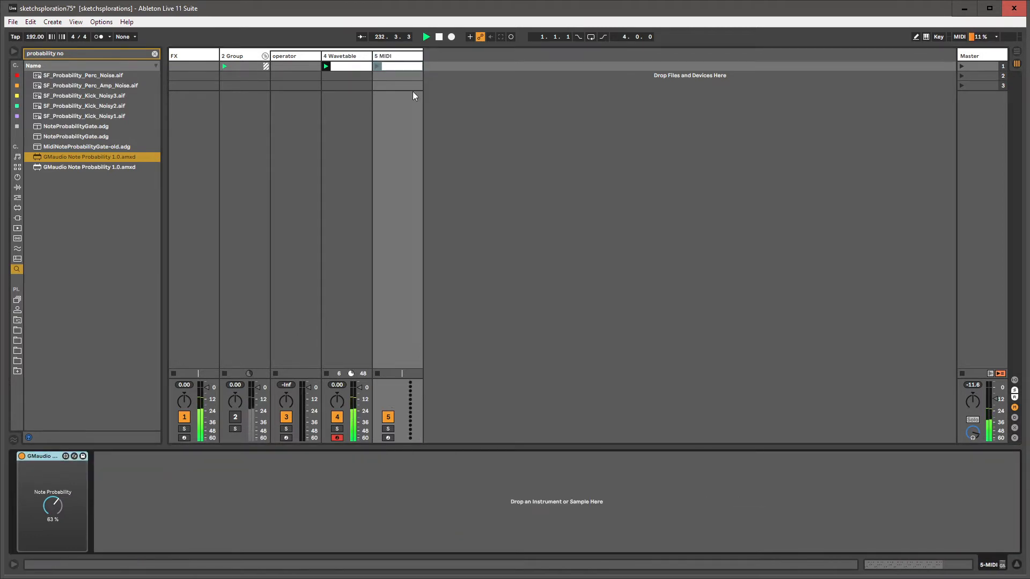
# Launch the clips on the Wavetable track and its MIDI duplicate together
pyautogui.click(365, 68)
pyautogui.keyDown('shift'); pyautogui.click(392, 66); pyautogui.keyUp('shift')
pyautogui.click(377, 67)
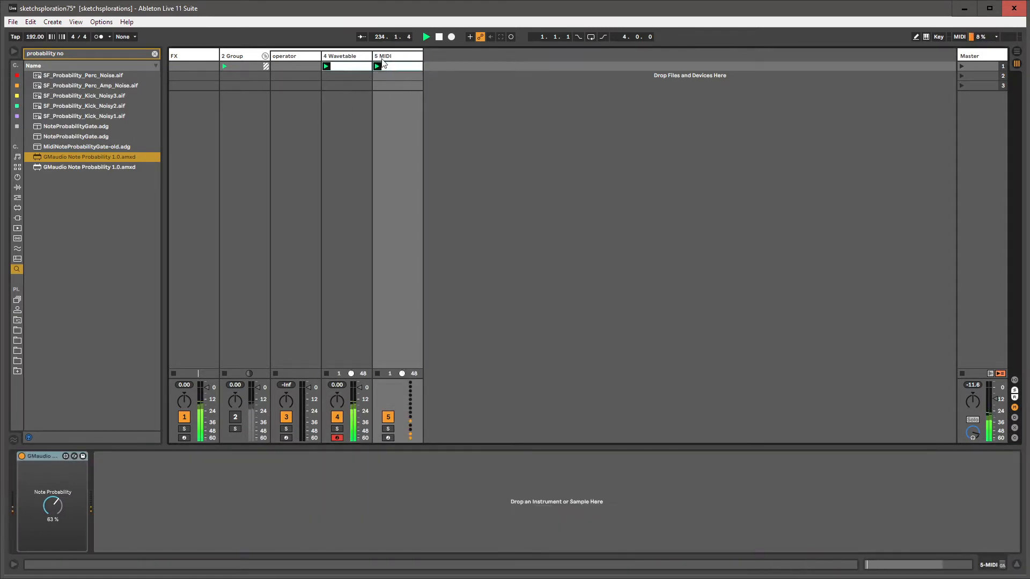
# Set Corpus's MIDI source on the Wavetable track to 5-MIDI, Post FX, and enable MIDI control of its frequency
pyautogui.click(382, 57)
pyautogui.click(359, 57)
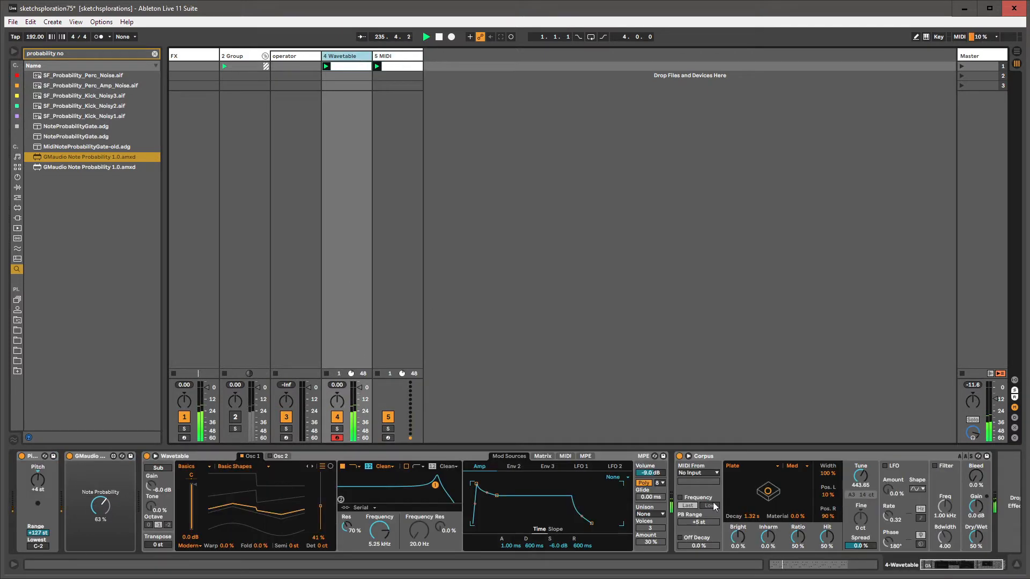
pyautogui.click(691, 473)
pyautogui.click(684, 483)
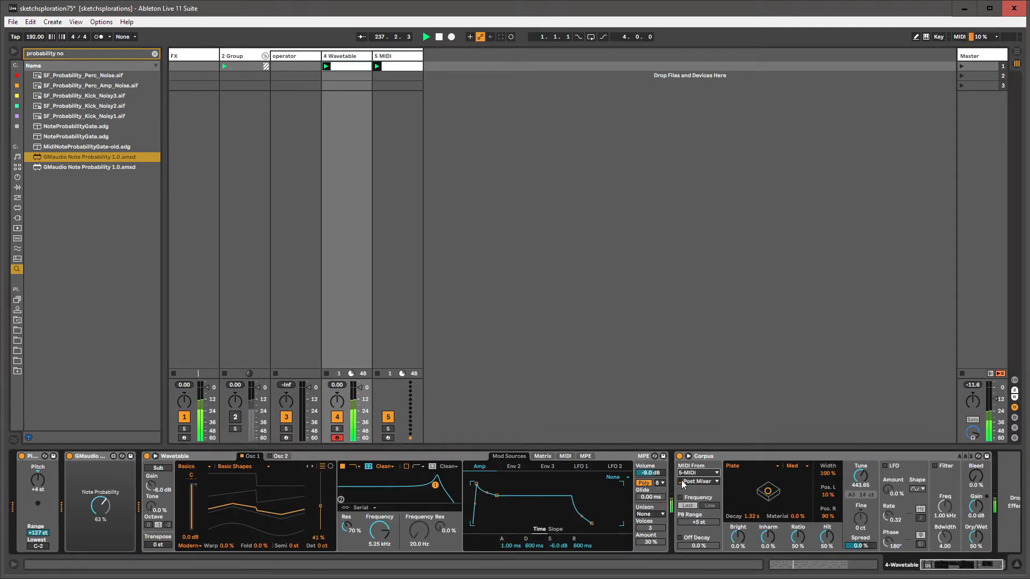
pyautogui.click(692, 498)
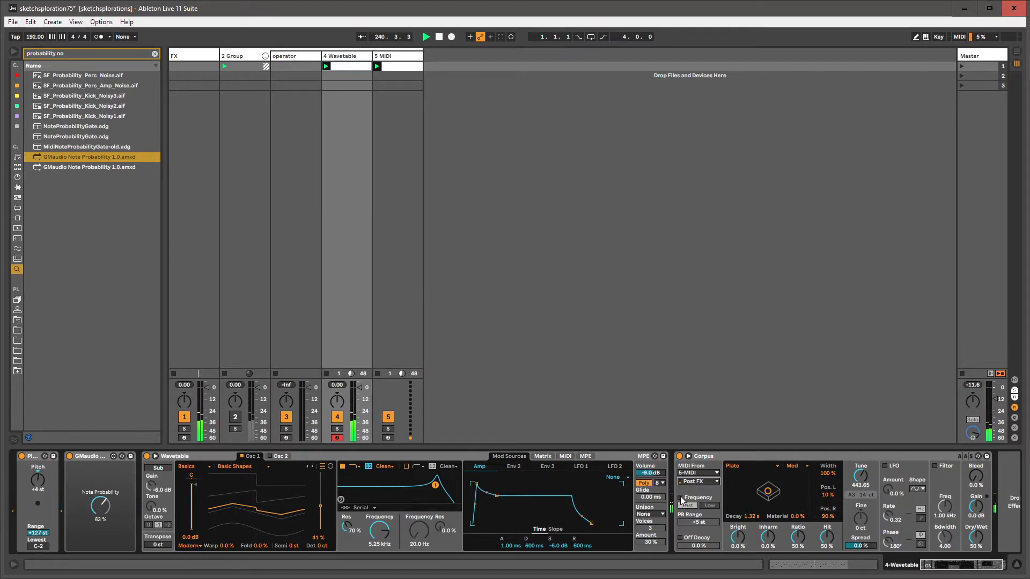
pyautogui.click(681, 499)
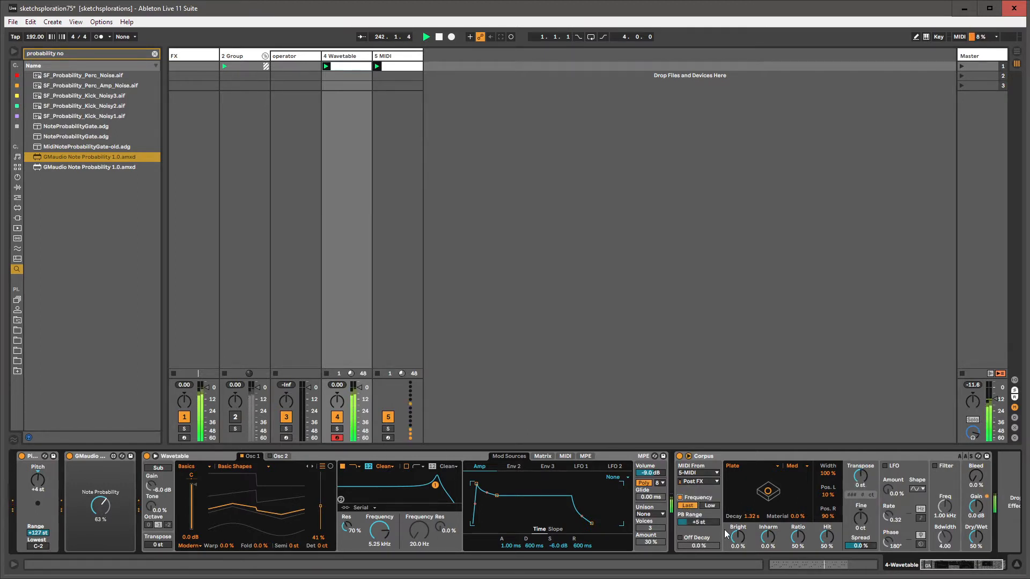
# Add a Pitch effect after GMaudio Note Probability on track 5 and set it to +12 st
pyautogui.click(392, 57)
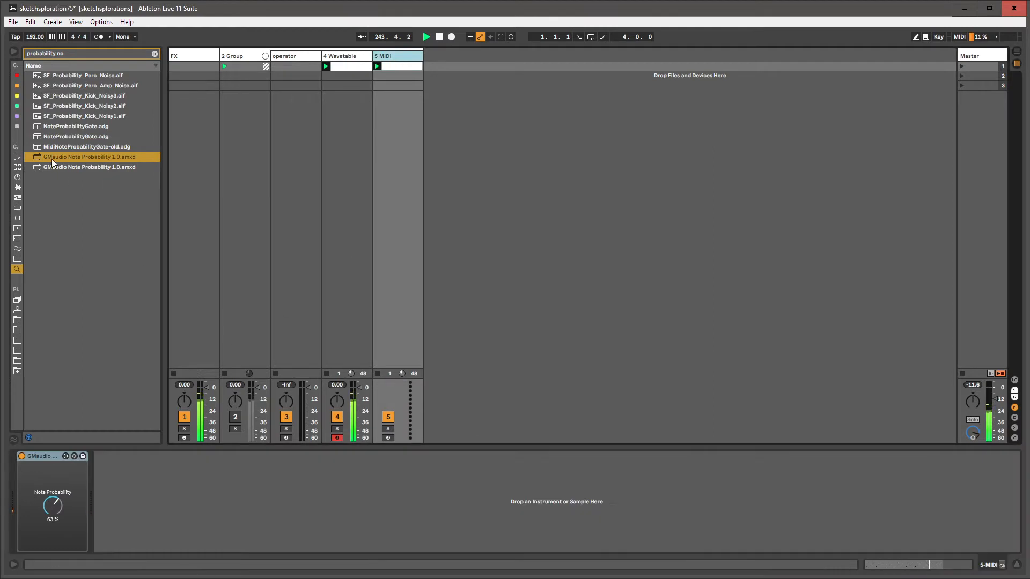
pyautogui.click(153, 53)
pyautogui.click(17, 188)
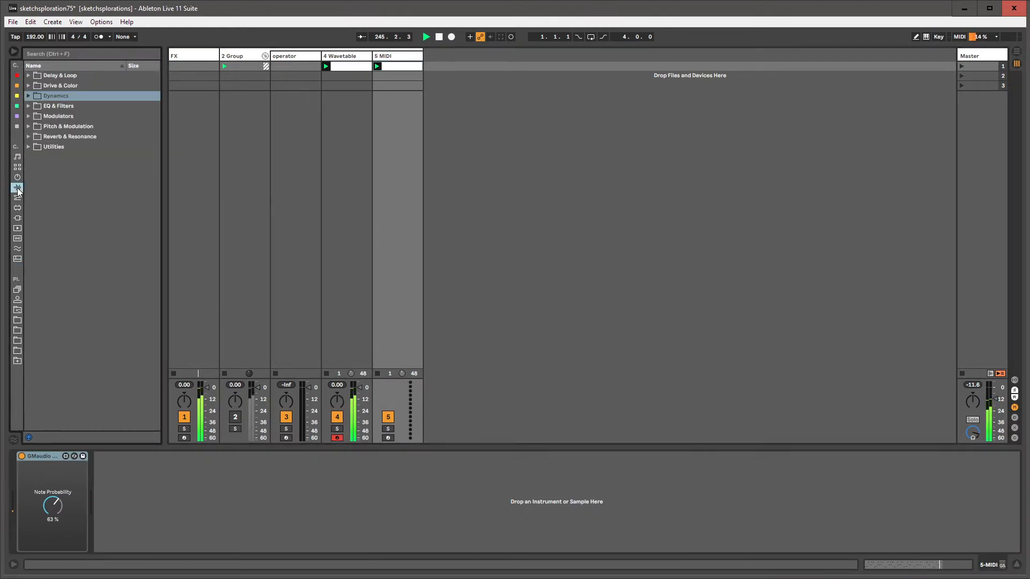
pyautogui.click(14, 198)
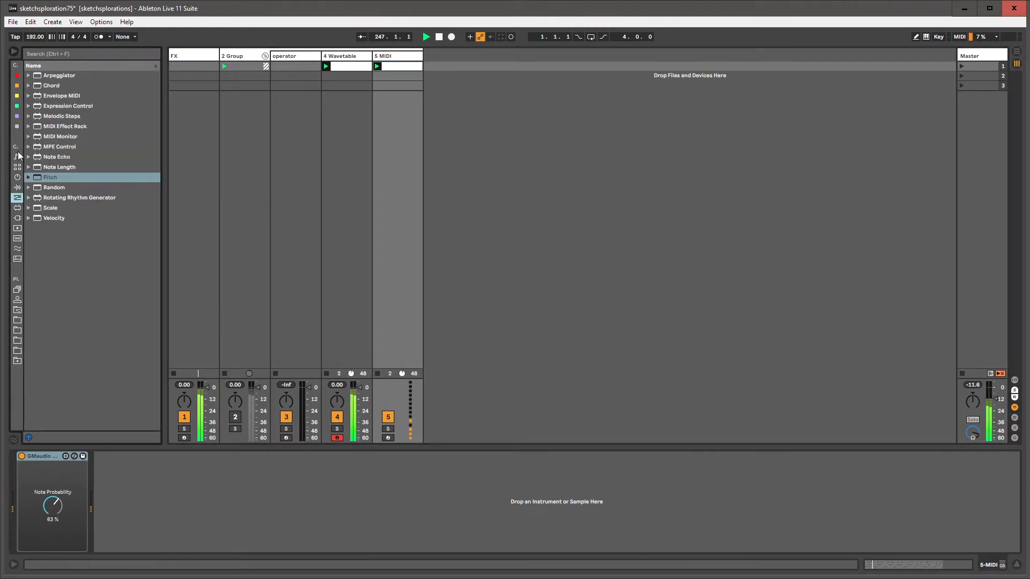
pyautogui.moveTo(47, 179); pyautogui.dragTo(117, 462)
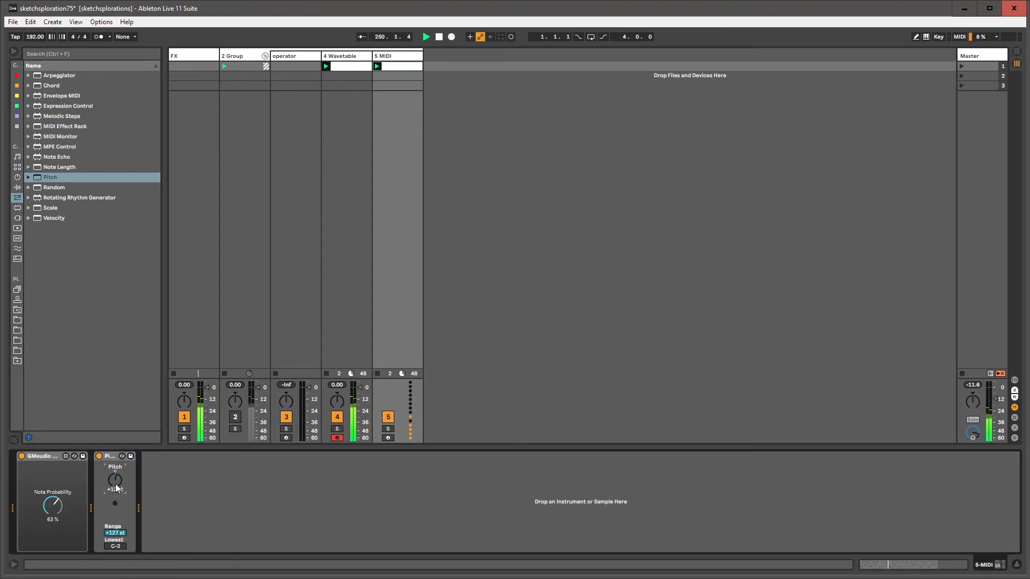
# Rename track 5 as "<<<nte for corpus"
pyautogui.click(389, 58)
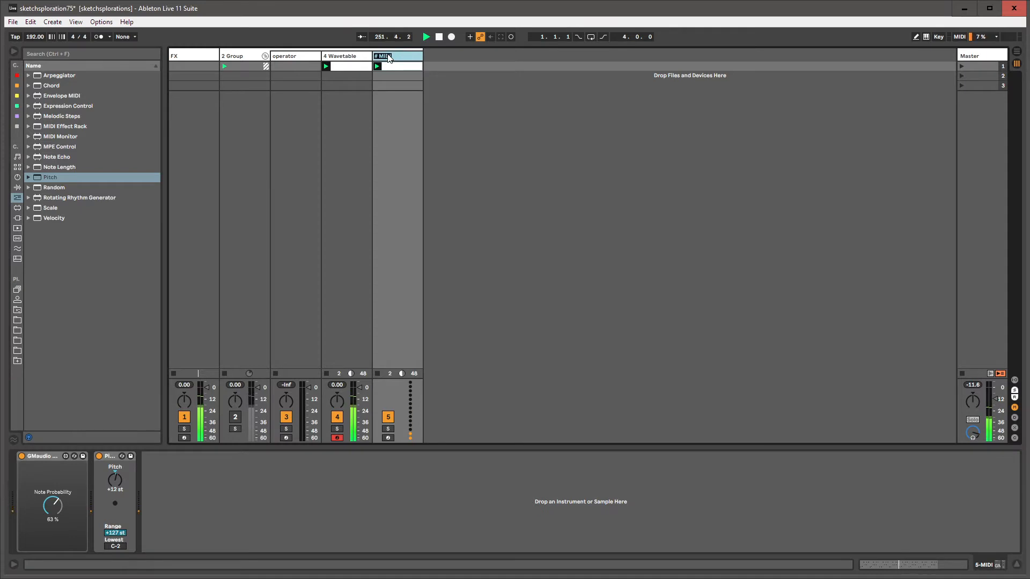
pyautogui.write('nte fx')
pyautogui.write('r corpus')
pyautogui.press('Return')
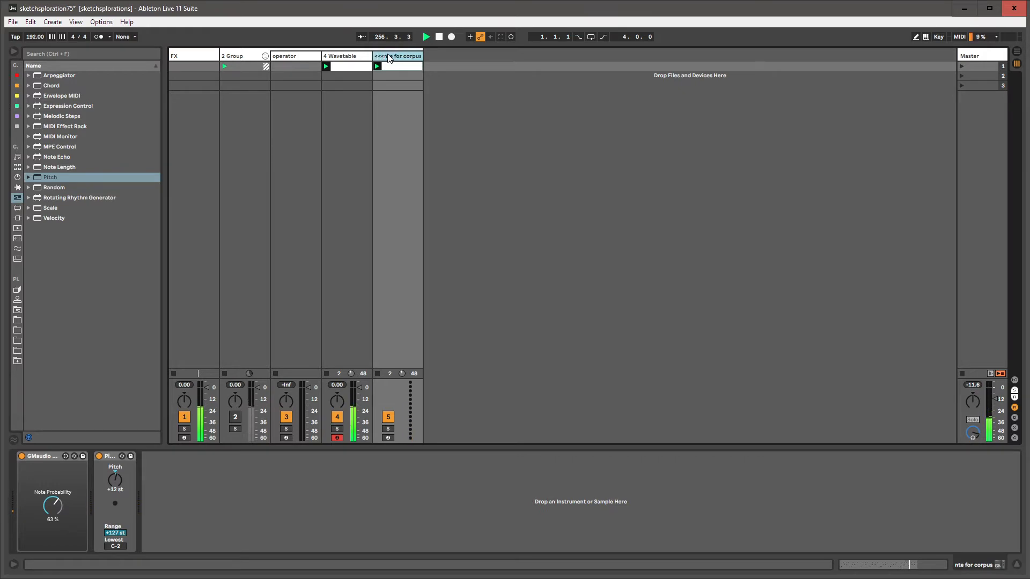
# Lower Wavetable's oscillator 1 position to 12%, and adjust Corpus's quality setting and its decay and material
pyautogui.click(353, 57)
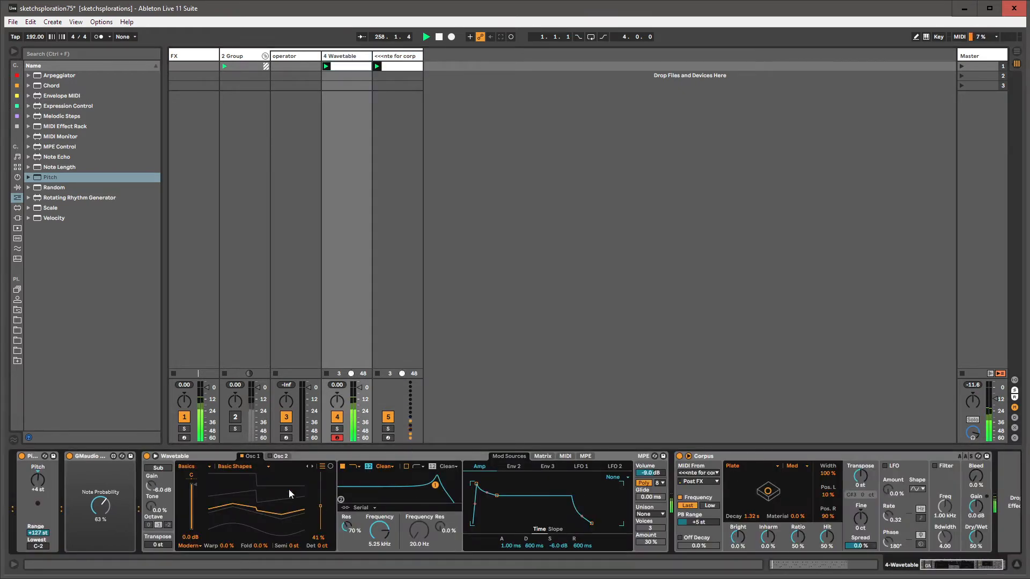
pyautogui.moveTo(288, 489); pyautogui.dragTo(288, 515)
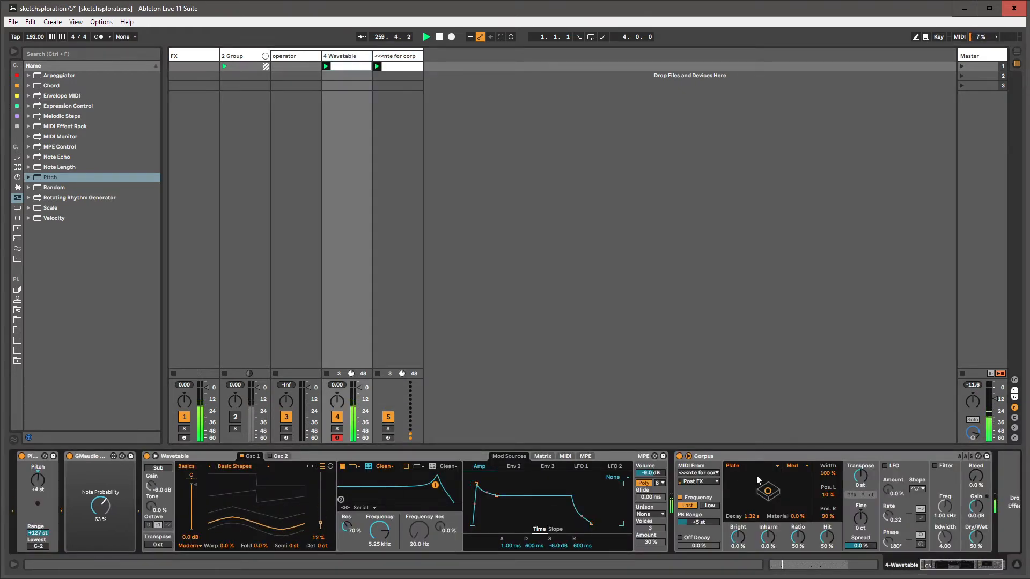
pyautogui.click(799, 465)
pyautogui.click(798, 498)
pyautogui.moveTo(768, 491)
pyautogui.mouseDown()
pyautogui.moveTo(796, 483)
pyautogui.moveTo(774, 480)
pyautogui.moveTo(772, 491)
pyautogui.moveTo(803, 502)
pyautogui.moveTo(772, 489)
pyautogui.moveTo(807, 477)
pyautogui.moveTo(786, 496)
pyautogui.moveTo(777, 489)
pyautogui.moveTo(800, 481)
pyautogui.moveTo(797, 490)
pyautogui.moveTo(772, 484)
pyautogui.mouseUp()
# Arm the operator track holding Tension and capture the played MIDI into a new clip
pyautogui.click(293, 61)
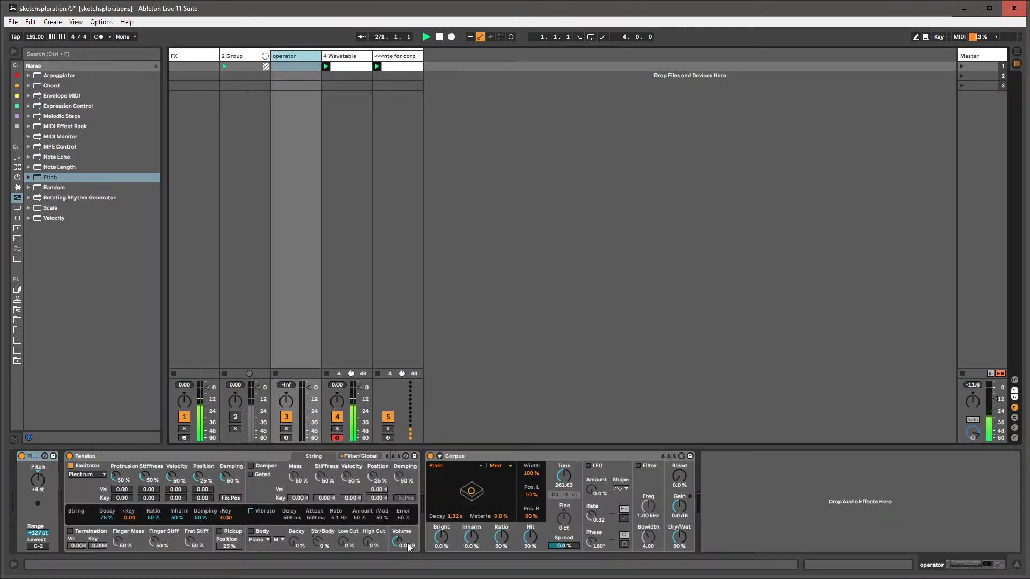
pyautogui.click(288, 438)
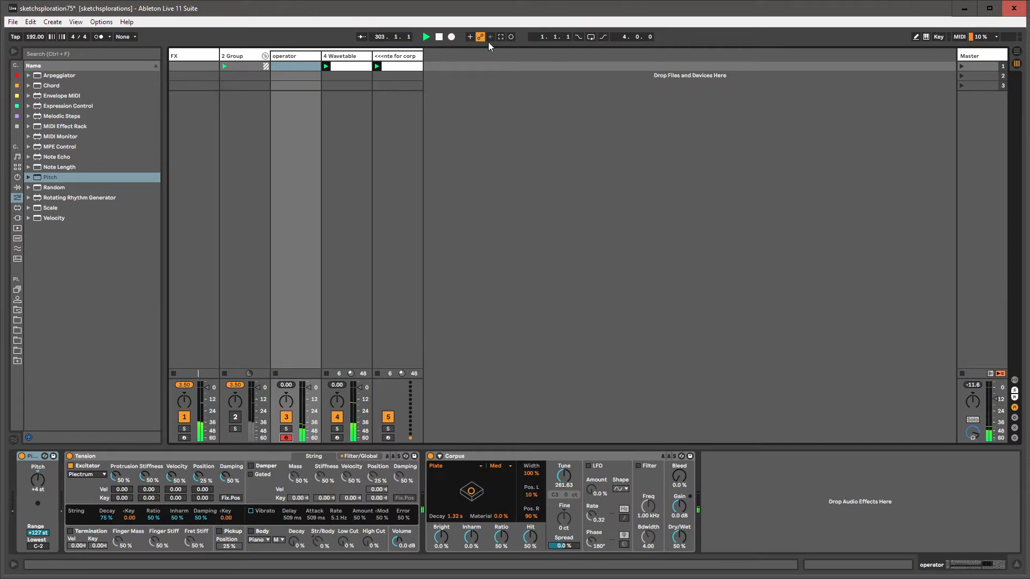
pyautogui.click(501, 36)
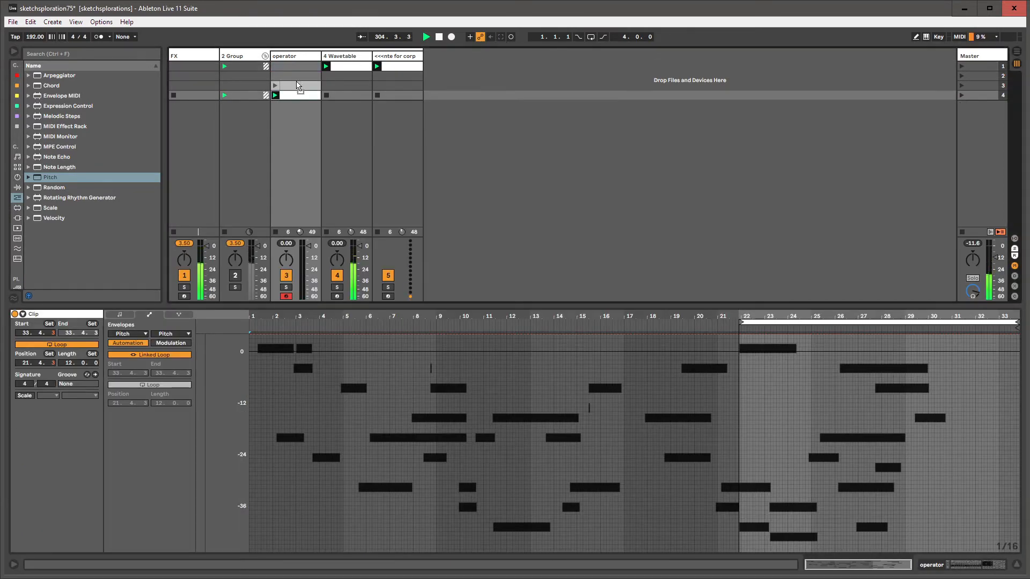
# Move the captured clip to the operator track's first slot and extend its loop back to start at 1.1.1
pyautogui.moveTo(297, 86); pyautogui.dragTo(276, 65)
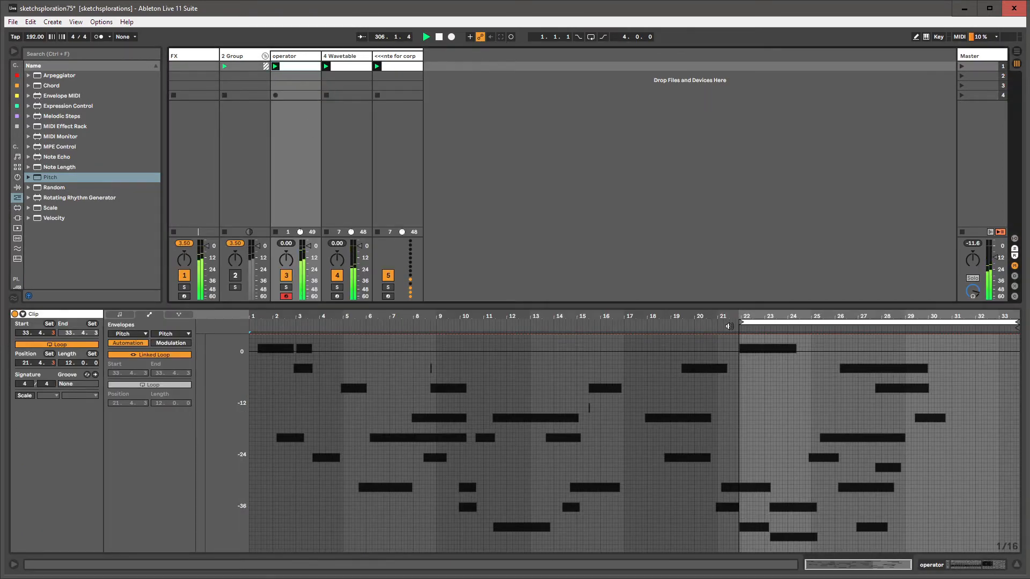
pyautogui.moveTo(742, 325); pyautogui.dragTo(252, 321)
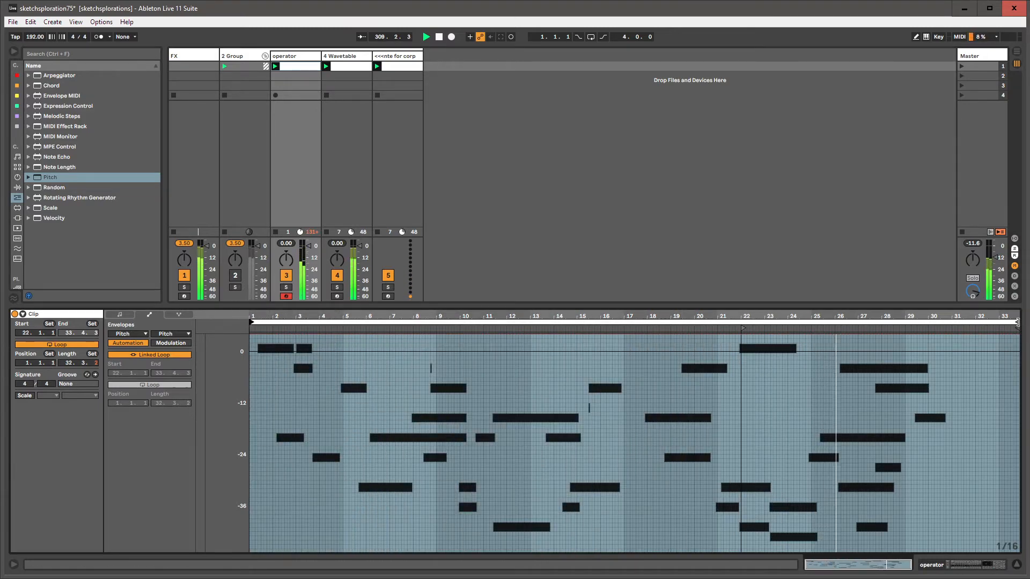
# Shorten the captured clip's loop to 31 bars, ending at 32.1.1, and move its start marker to 1.1.1
pyautogui.moveTo(1017, 323); pyautogui.dragTo(974, 323)
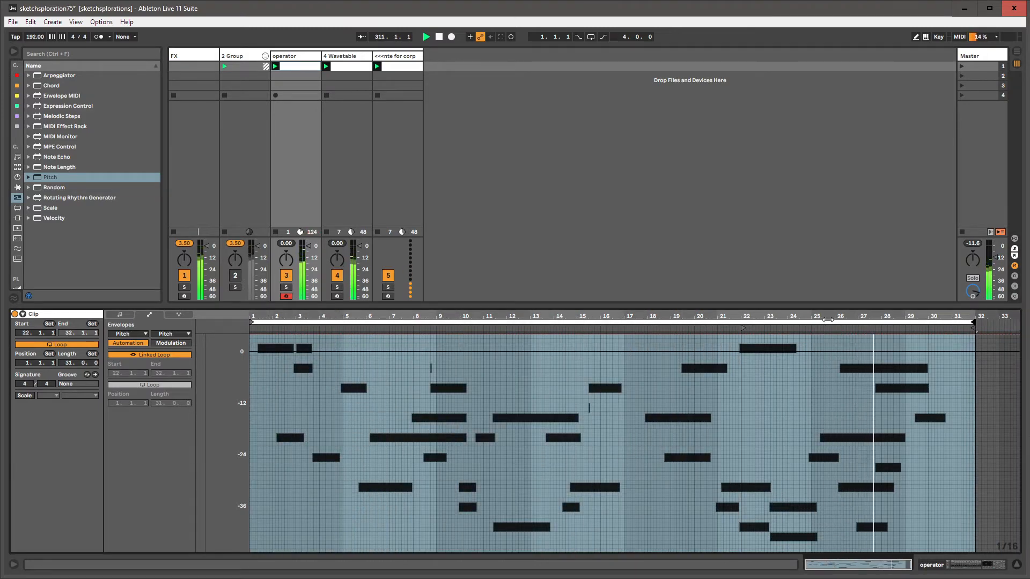
pyautogui.moveTo(743, 328); pyautogui.dragTo(251, 329)
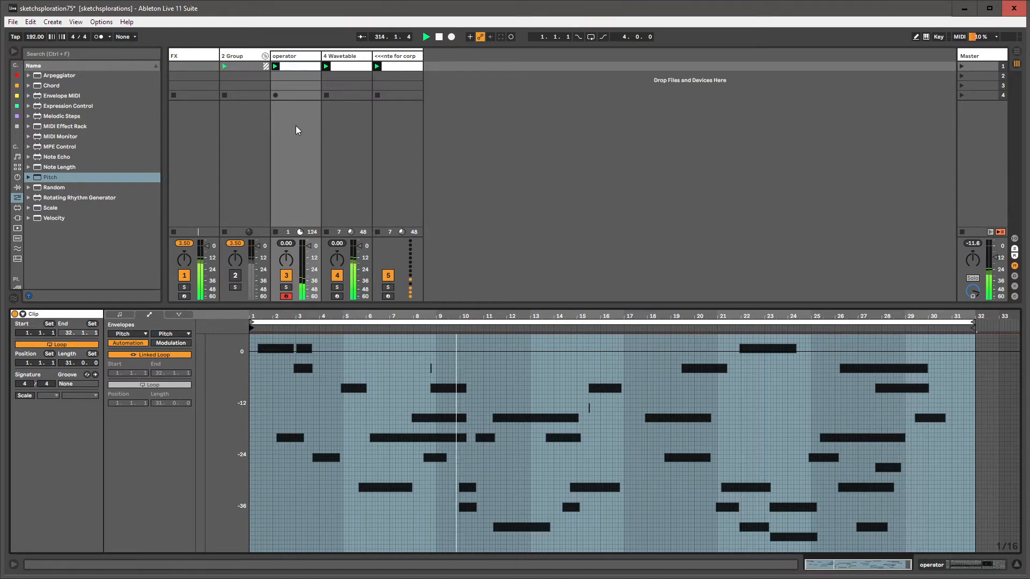
# Add the MIDI Quantize 2.2 Max device before Tension on the operator track and set its quantize interval to 8
pyautogui.click(293, 58)
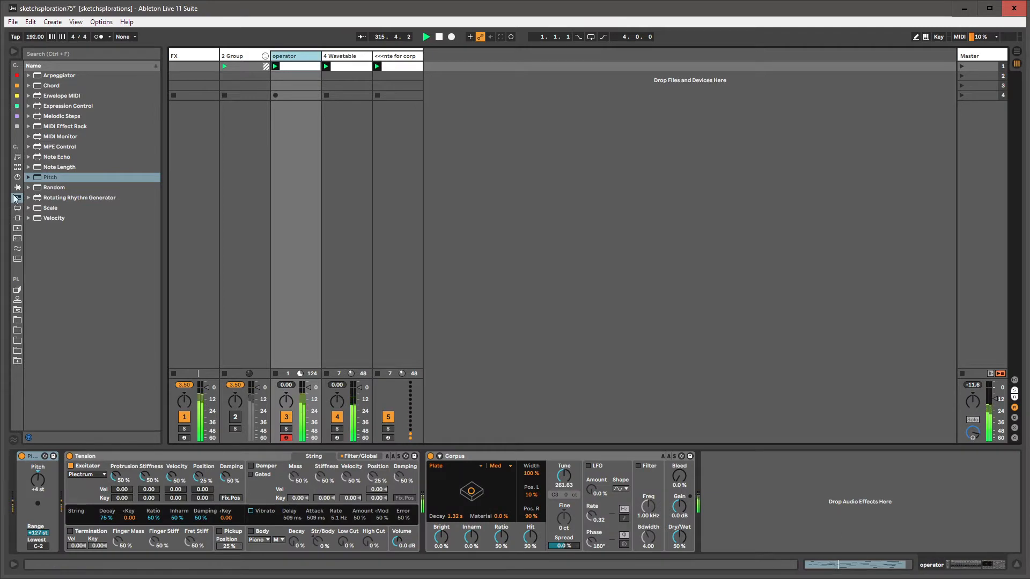
pyautogui.click(17, 311)
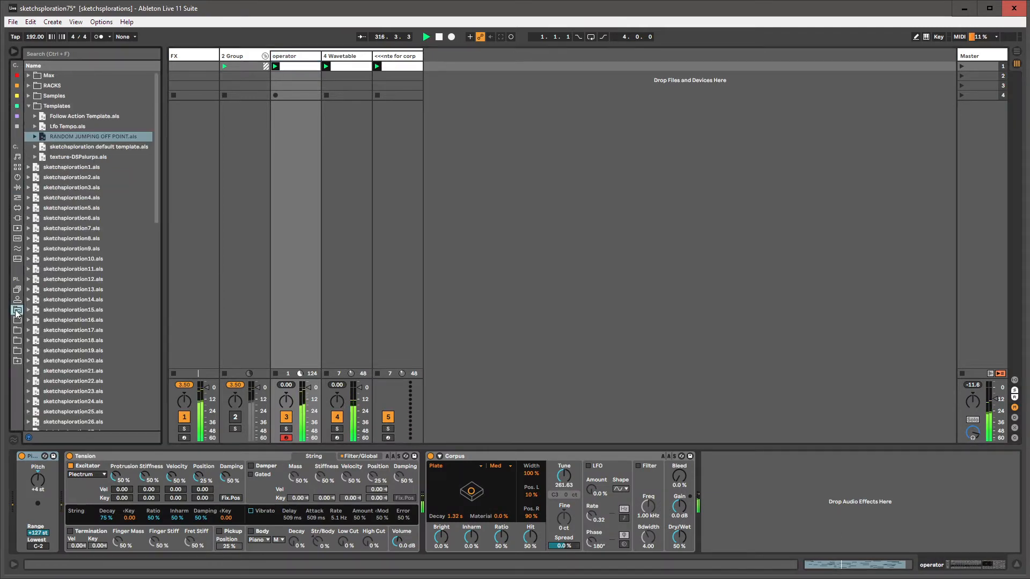
pyautogui.click(28, 76)
pyautogui.click(34, 96)
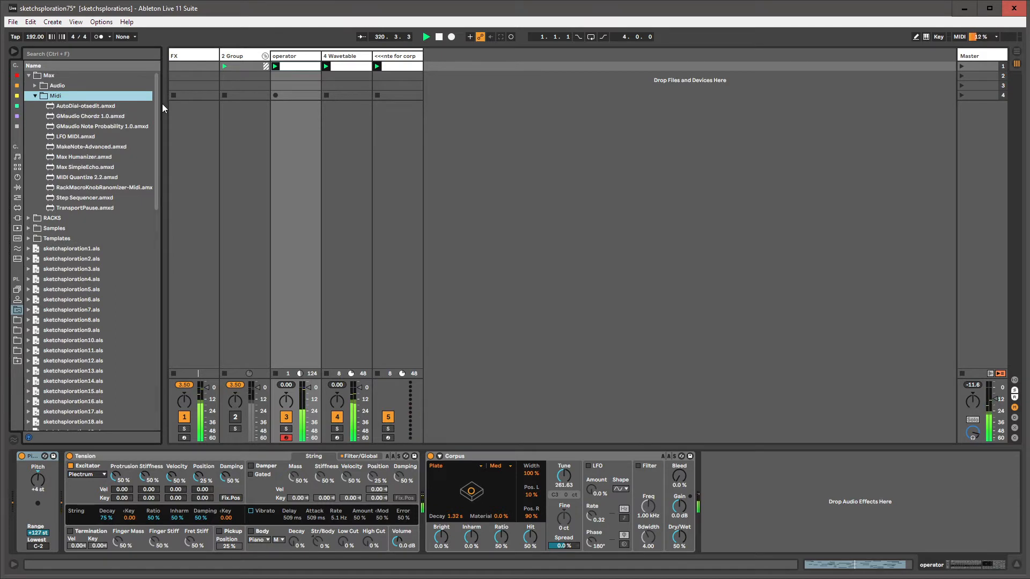
pyautogui.moveTo(82, 178); pyautogui.dragTo(63, 471)
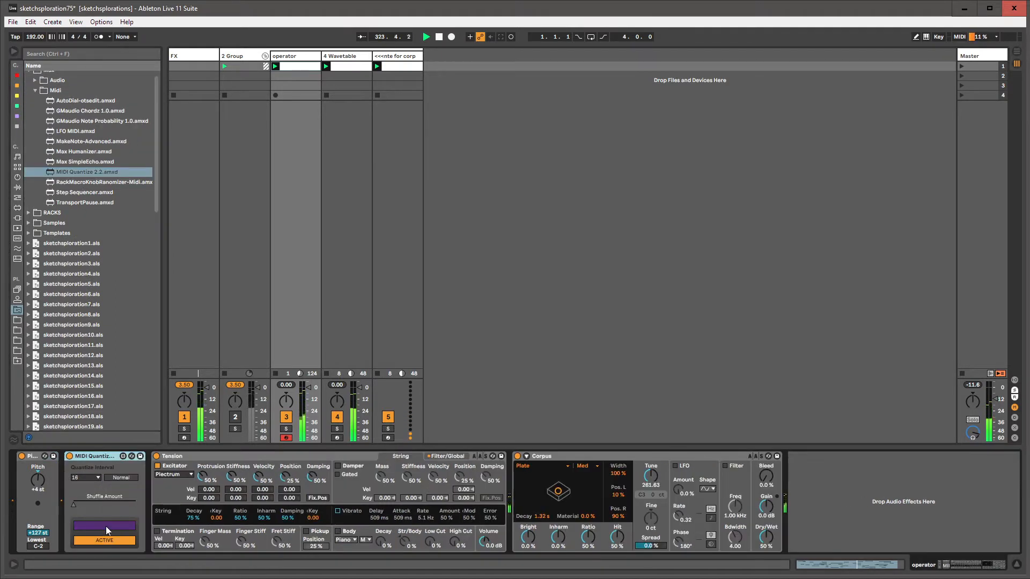
pyautogui.click(98, 478)
pyautogui.click(90, 512)
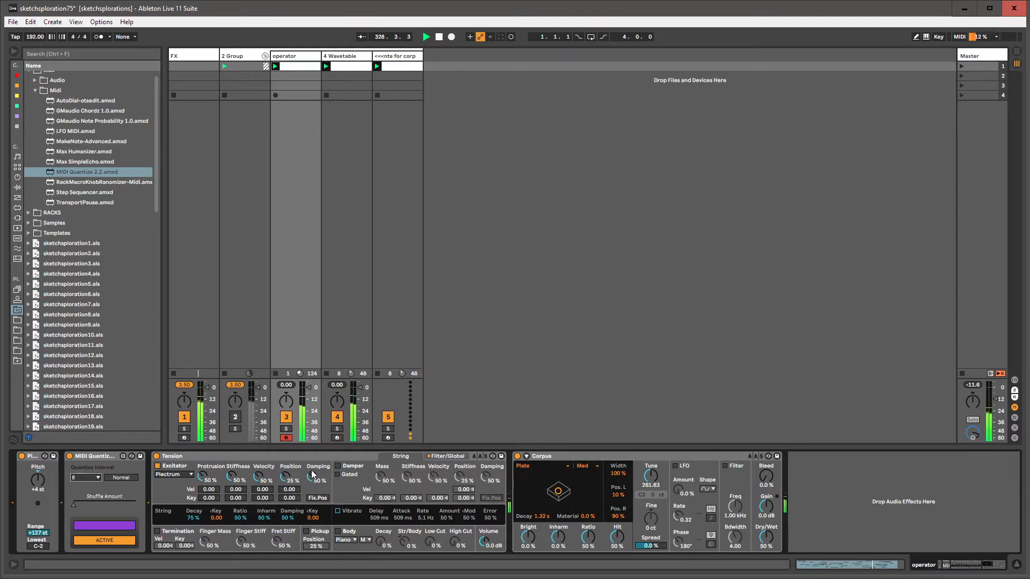
# Set Corpus's decay to 3.29 s and material to -7.4%, and enable MIDI frequency from the "<<<nte for corpus" track using Low priority
pyautogui.moveTo(558, 491)
pyautogui.mouseDown()
pyautogui.moveTo(588, 486)
pyautogui.moveTo(569, 492)
pyautogui.mouseUp()
pyautogui.click(526, 456)
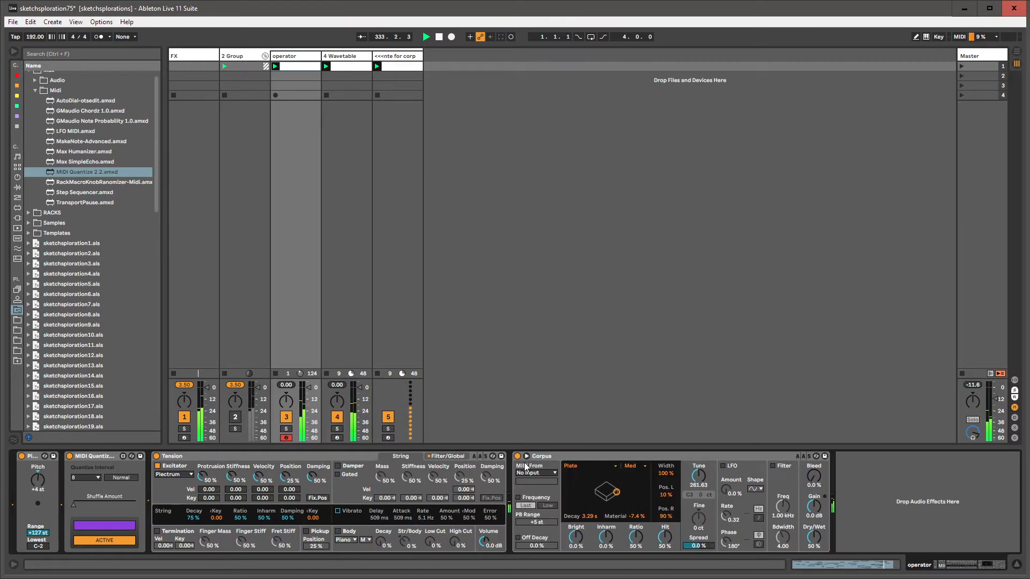
pyautogui.click(529, 473)
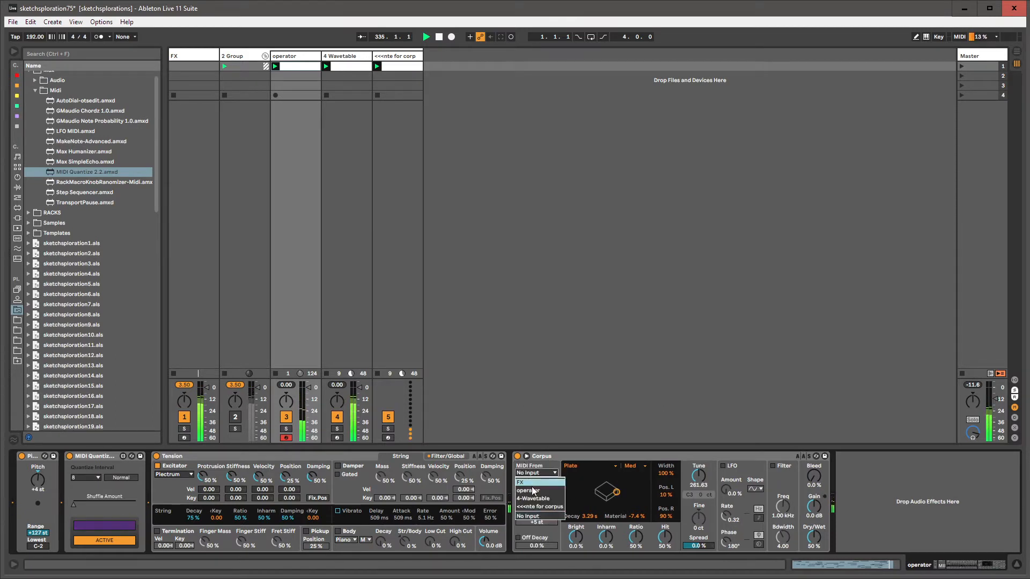
pyautogui.click(538, 507)
pyautogui.click(518, 498)
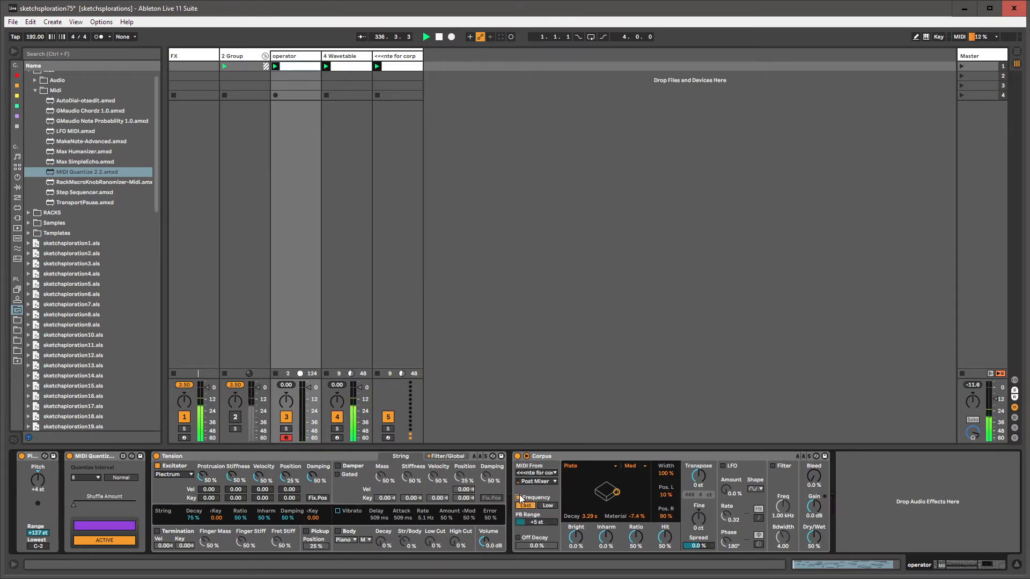
pyautogui.click(548, 506)
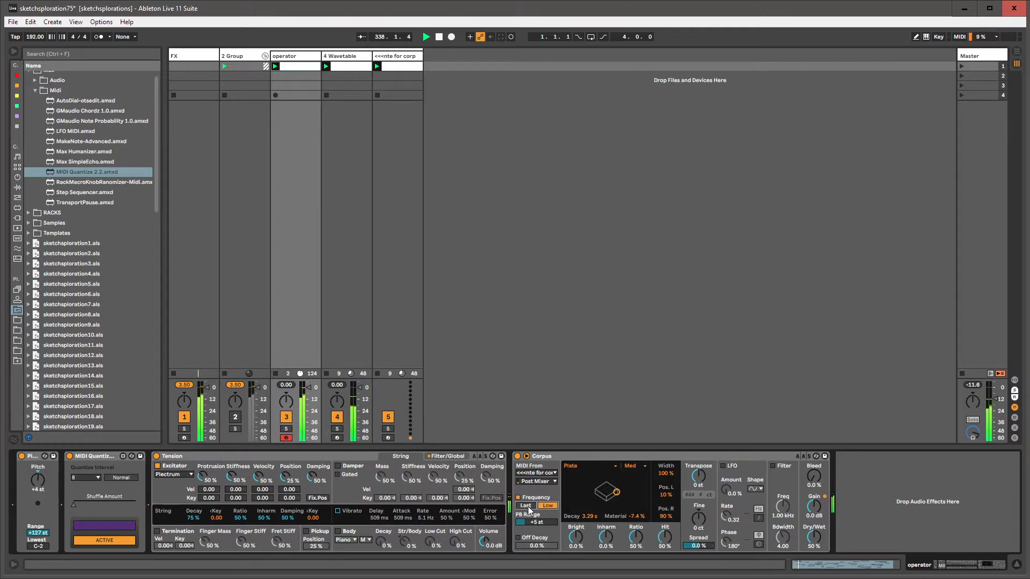
# Switch Corpus to the String resonator with 12.9 s decay, 33% material, and listening positions of 57% left and 100% right
pyautogui.moveTo(617, 492); pyautogui.dragTo(626, 486)
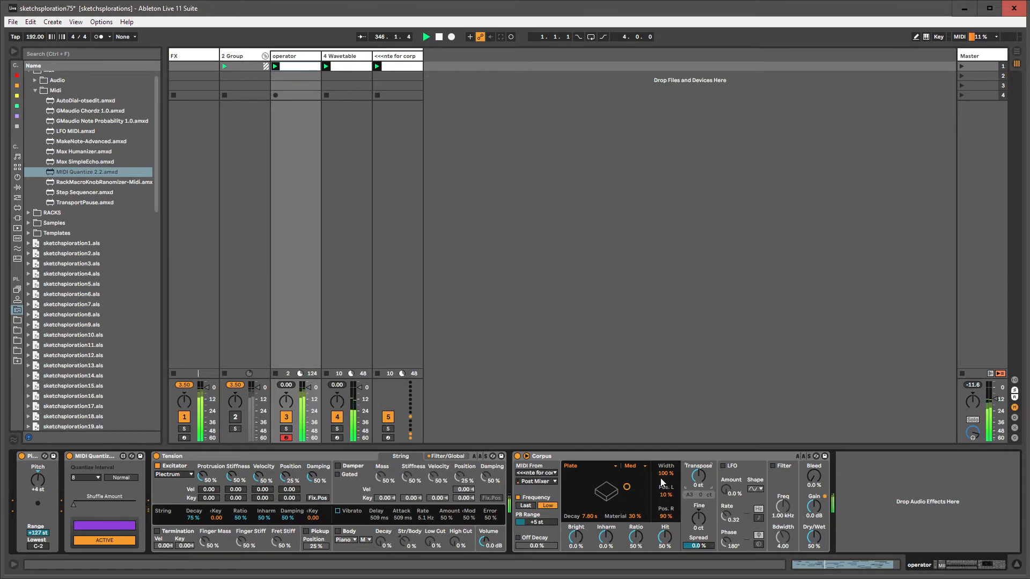
pyautogui.moveTo(626, 487); pyautogui.dragTo(596, 495)
pyautogui.click(591, 466)
pyautogui.click(594, 488)
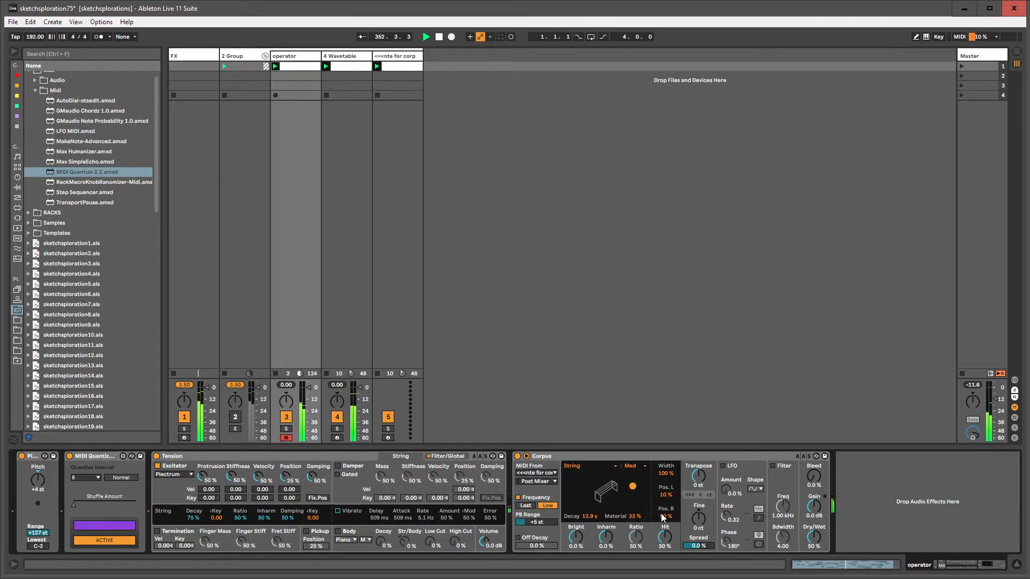
pyautogui.moveTo(662, 516); pyautogui.dragTo(665, 491)
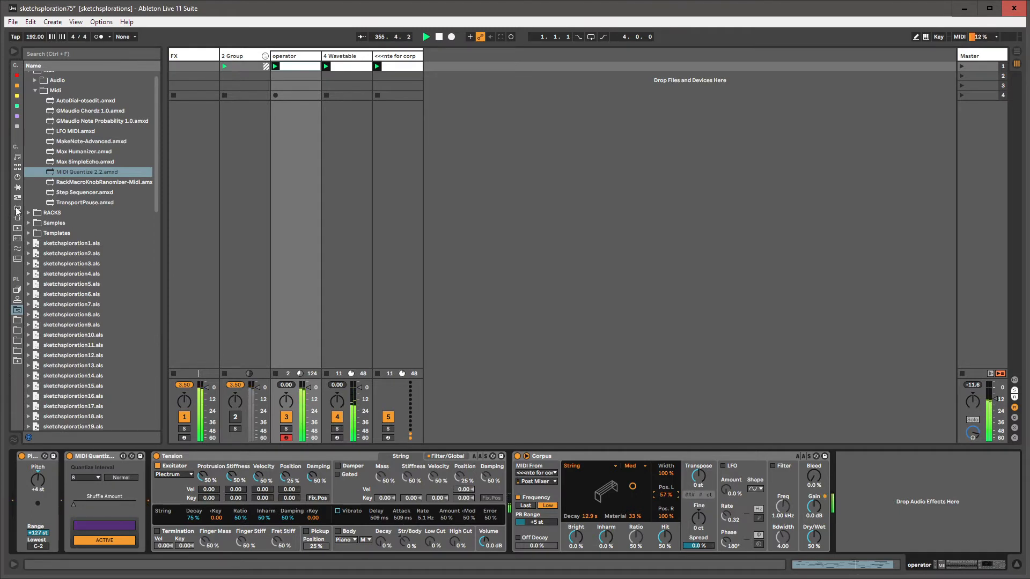
# Add a Compressor after Corpus with a 2.33:1 ratio, 0.58 ms attack, 1.34 s release and -15.3 dB threshold
pyautogui.click(17, 209)
pyautogui.click(30, 77)
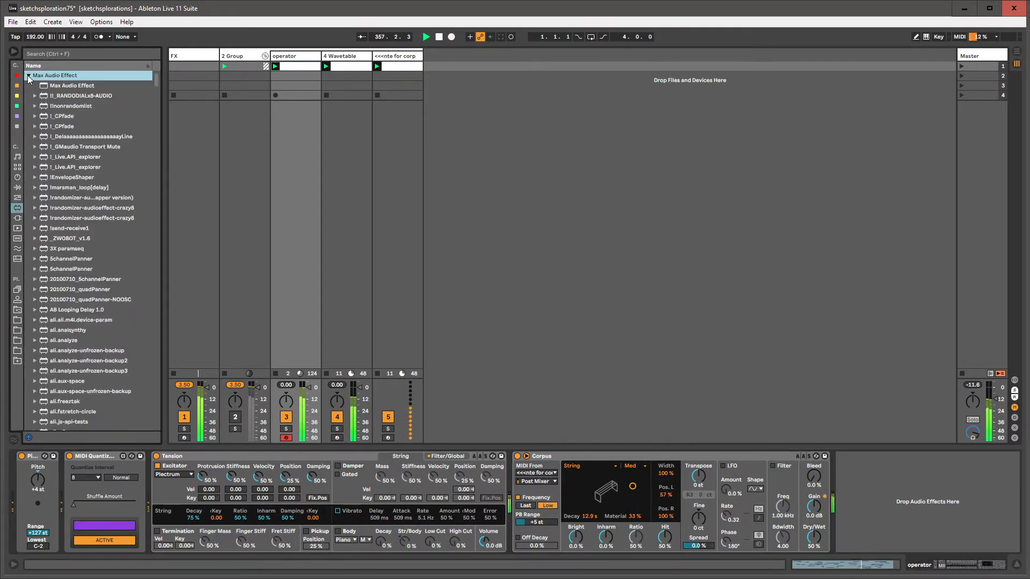
pyautogui.click(29, 76)
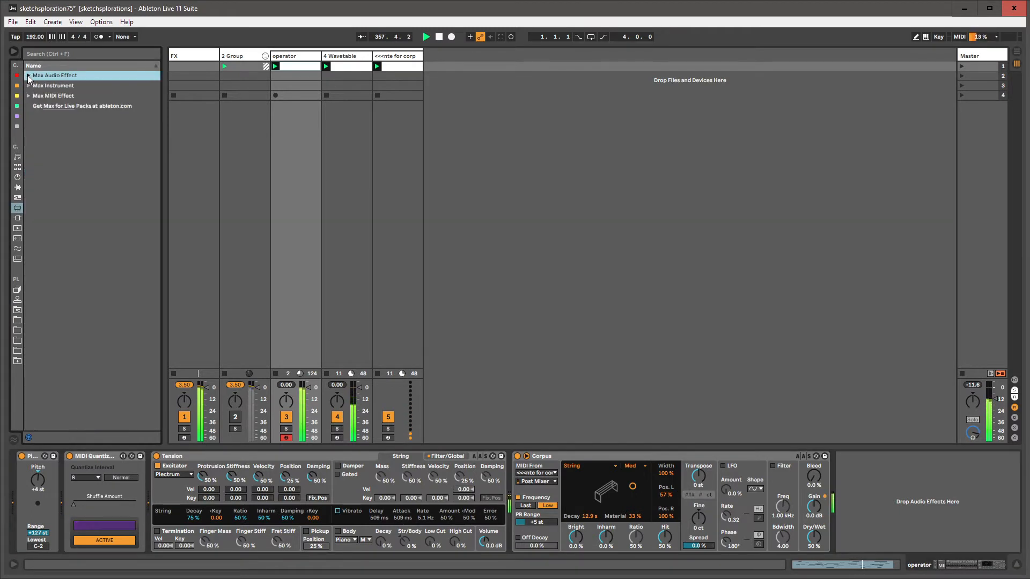
pyautogui.click(18, 127)
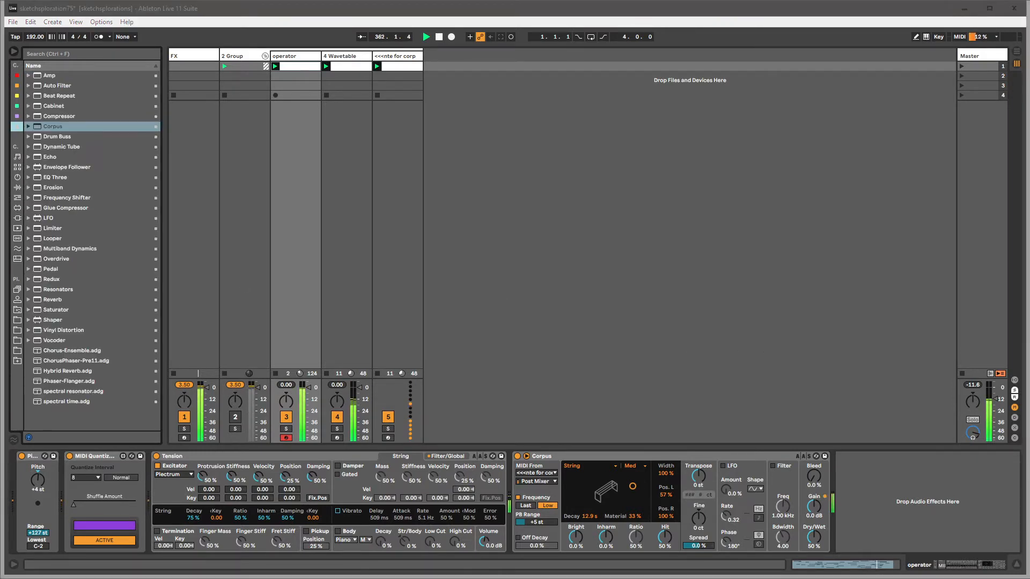
pyautogui.click(59, 116)
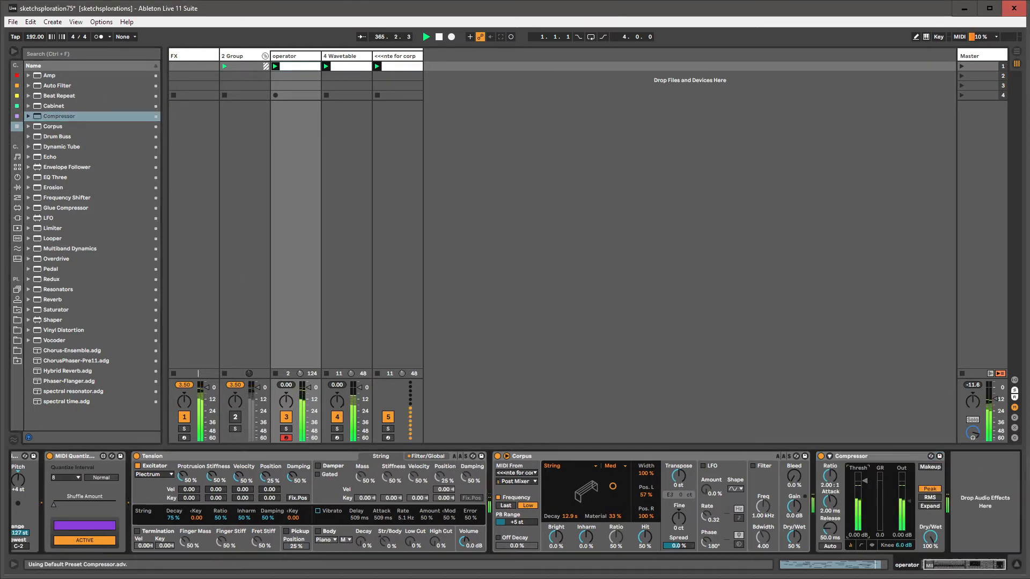
pyautogui.moveTo(830, 501)
pyautogui.mouseDown()
pyautogui.moveTo(831, 526)
pyautogui.moveTo(831, 495)
pyautogui.moveTo(855, 519)
pyautogui.mouseUp()
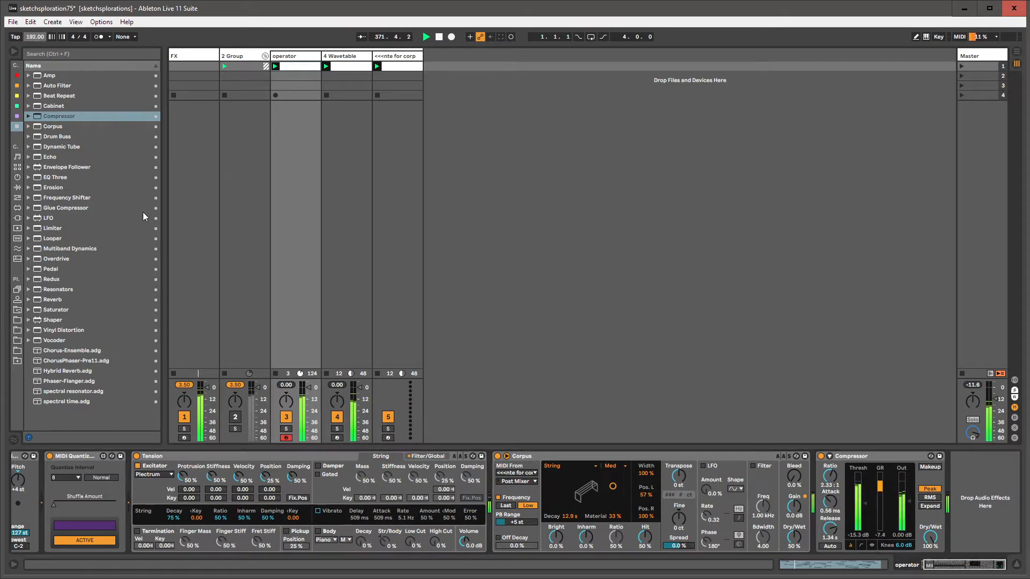
# Delete the last two empty scenes and add a new MIDI track after "<<<nte for corpus"
pyautogui.click(559, 455)
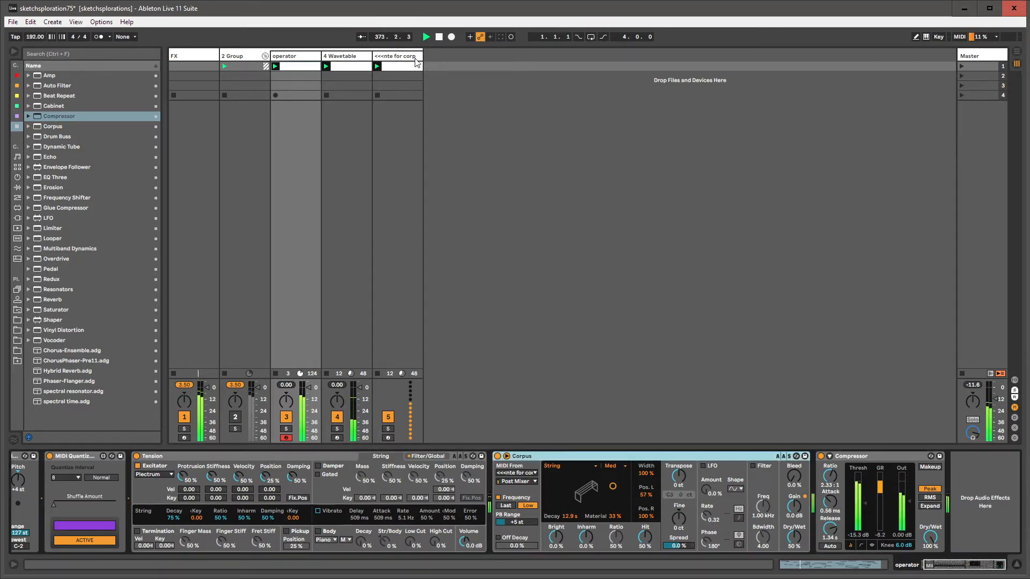
pyautogui.click(986, 96)
pyautogui.press('Delete')
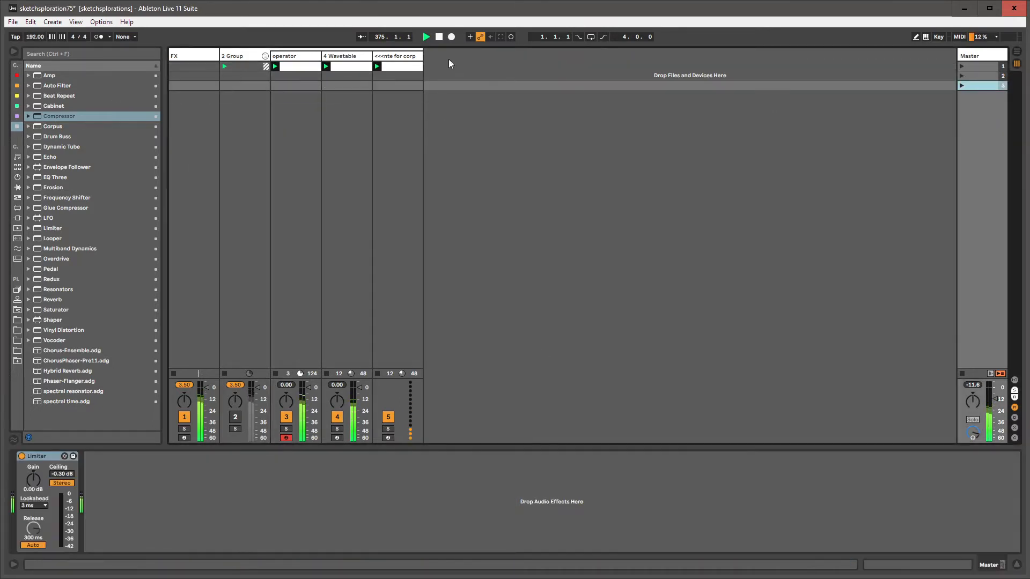
pyautogui.press('Delete')
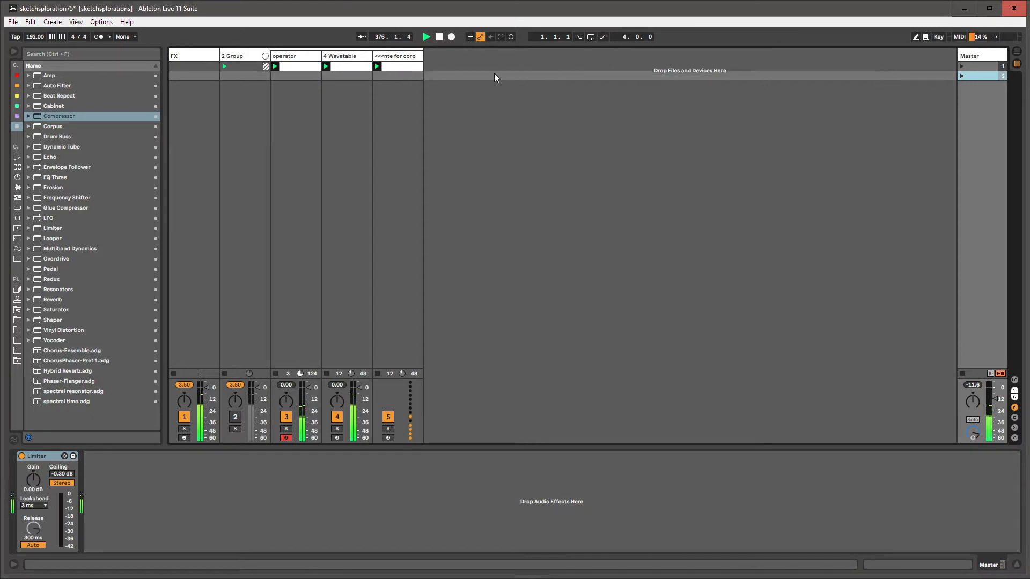
pyautogui.click(412, 61)
pyautogui.hotkey('ctrl', 'shift', 't')
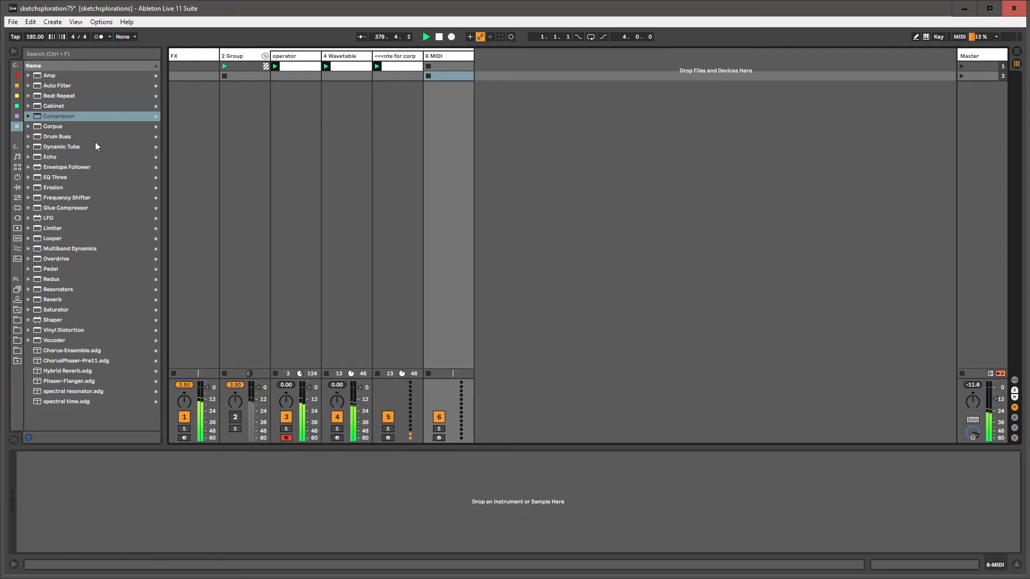
# Rename the operator track as "solo"
pyautogui.click(290, 65)
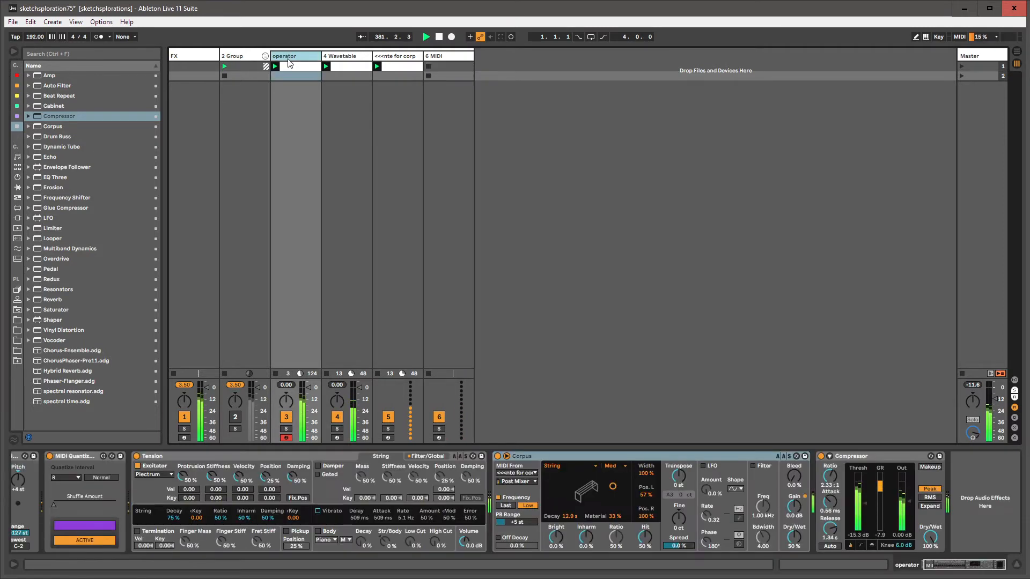
pyautogui.hotkey('ctrl', 'r')
pyautogui.write('solo')
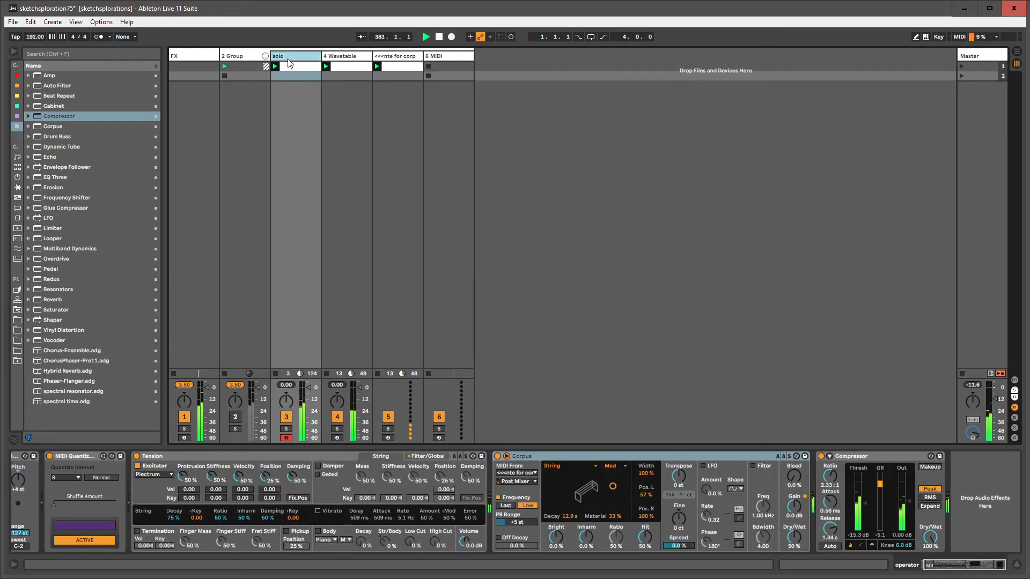
pyautogui.press('Return')
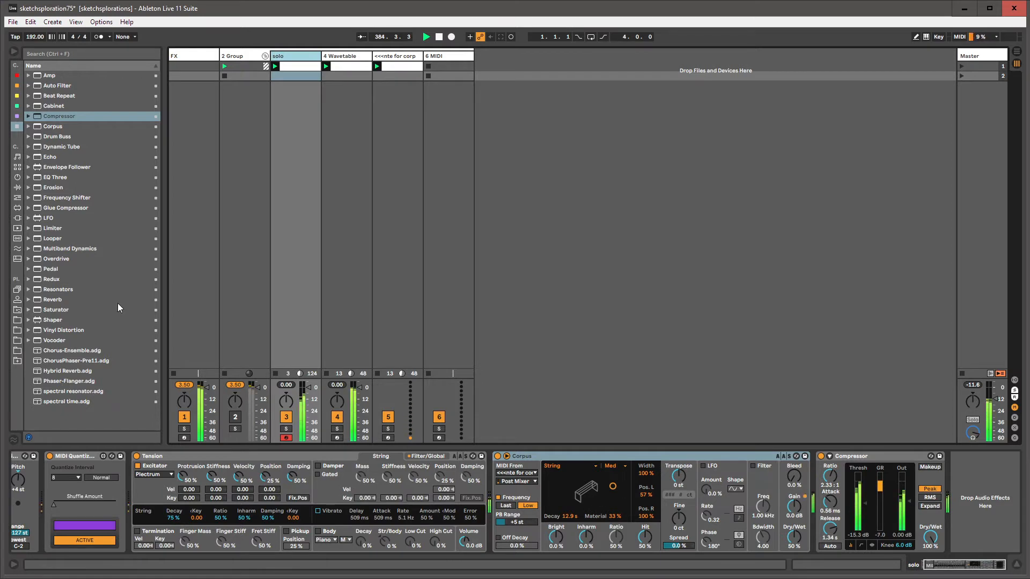
# Switch off the Pitch device on the "<<<nte for corpus" track and show its Pitch parameter's automation in the clip
pyautogui.click(18, 188)
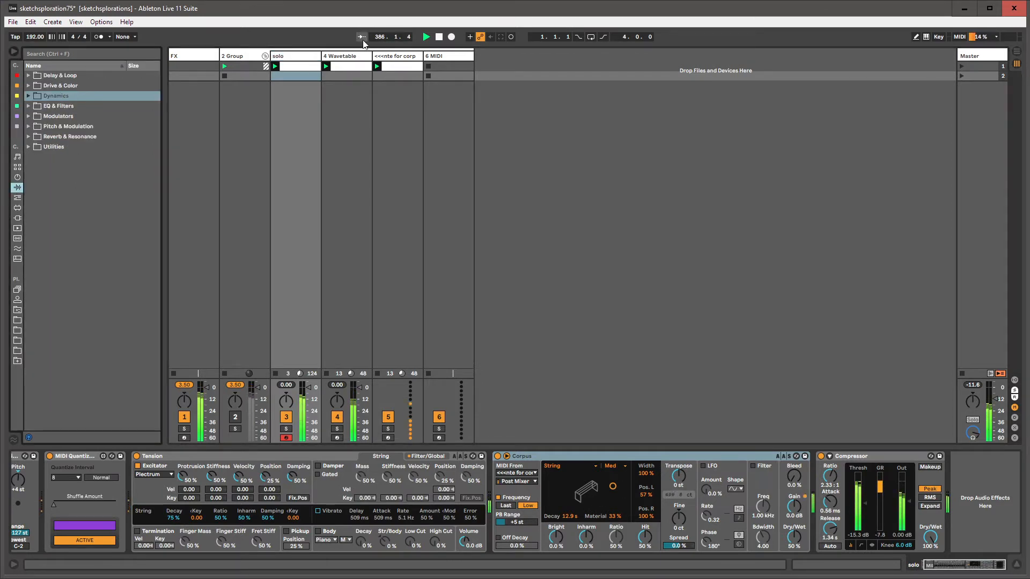
pyautogui.click(449, 59)
pyautogui.click(400, 60)
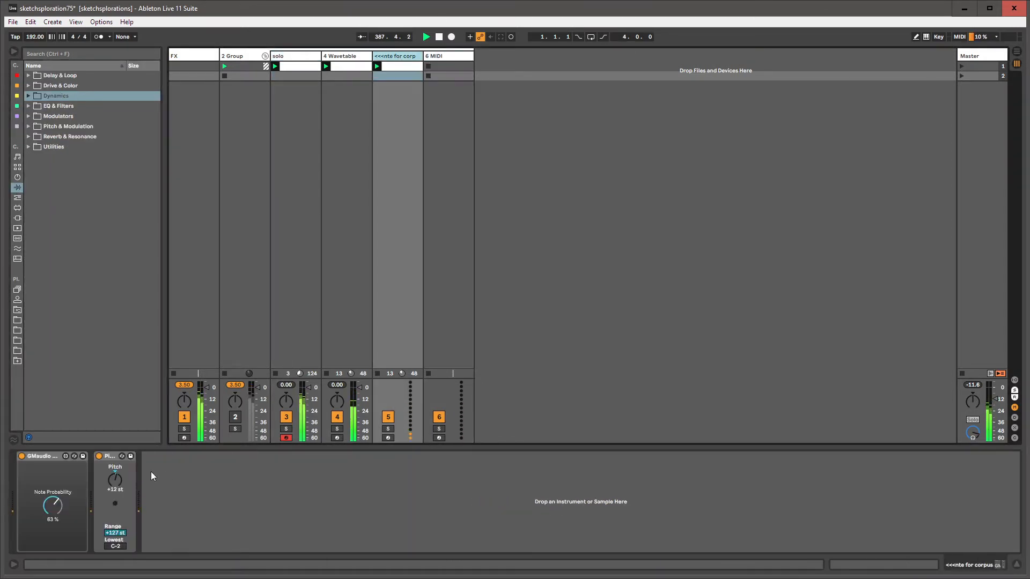
pyautogui.click(99, 456)
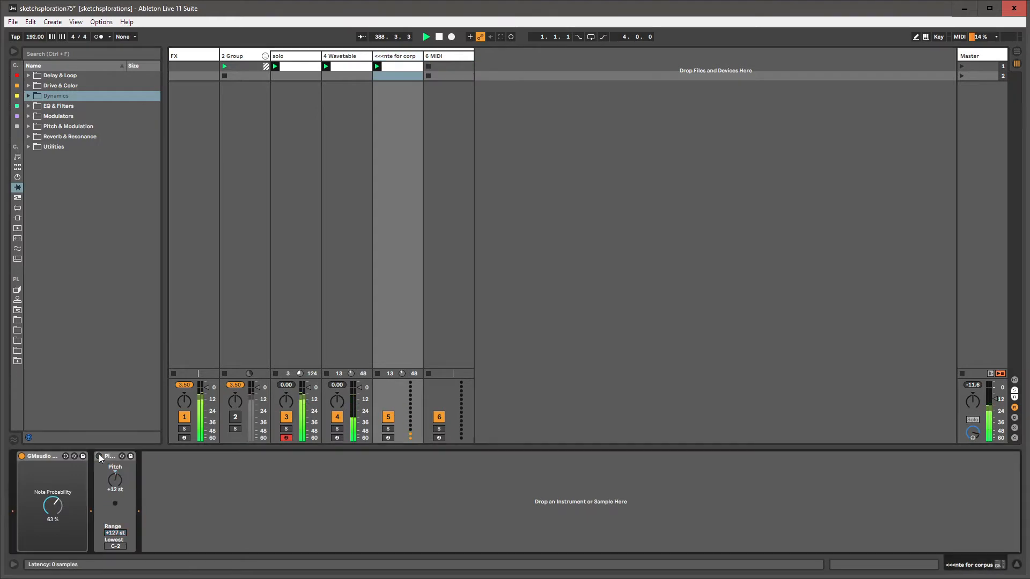
pyautogui.rightClick(115, 481)
pyautogui.click(141, 486)
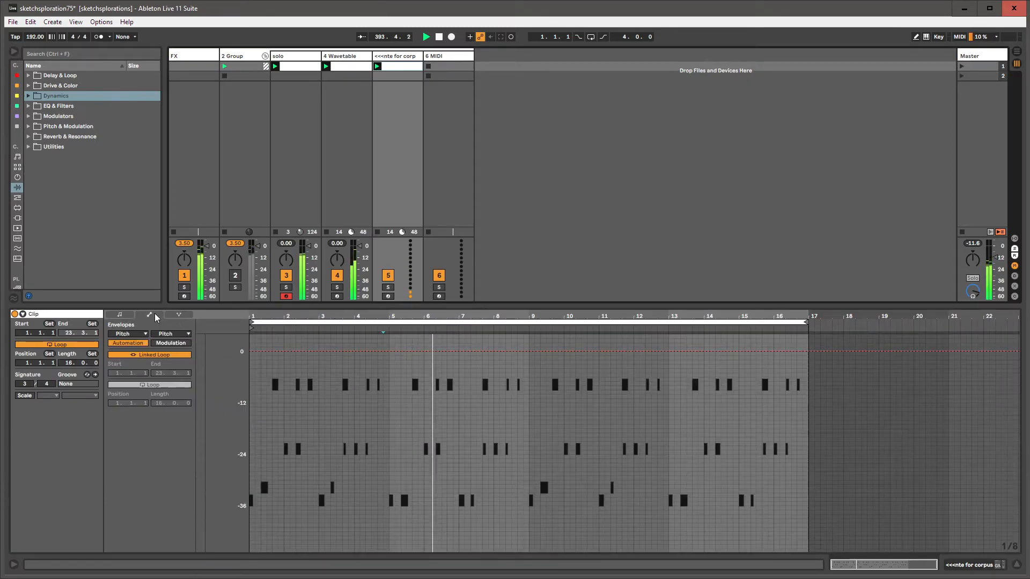
# Unlink the Pitch envelope's loop and draw +12 steps around bars 2, 8, 10 and 12 and -12 steps around bars 5 and 15
pyautogui.click(150, 355)
pyautogui.press('b')
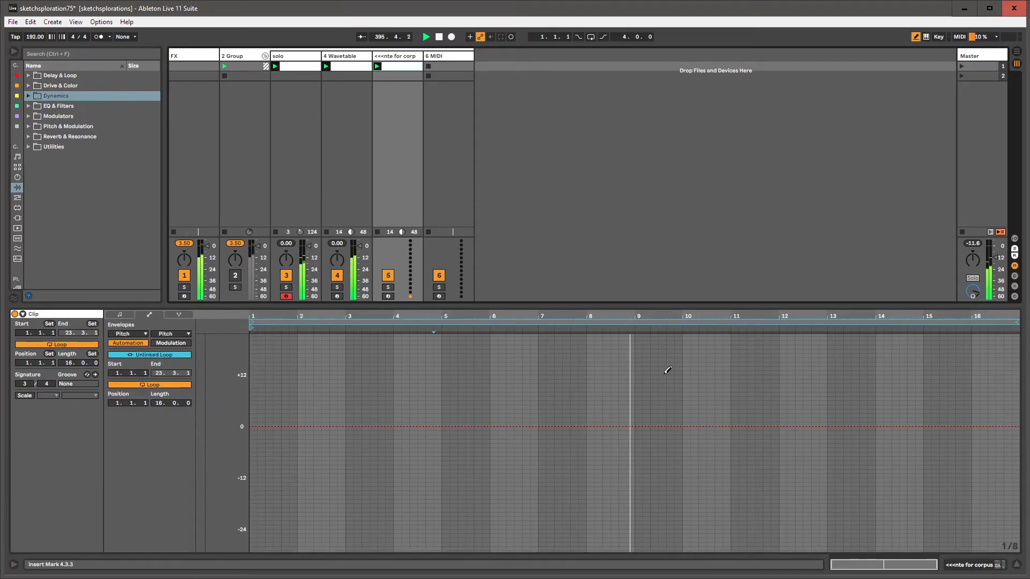
pyautogui.moveTo(674, 375); pyautogui.dragTo(704, 370)
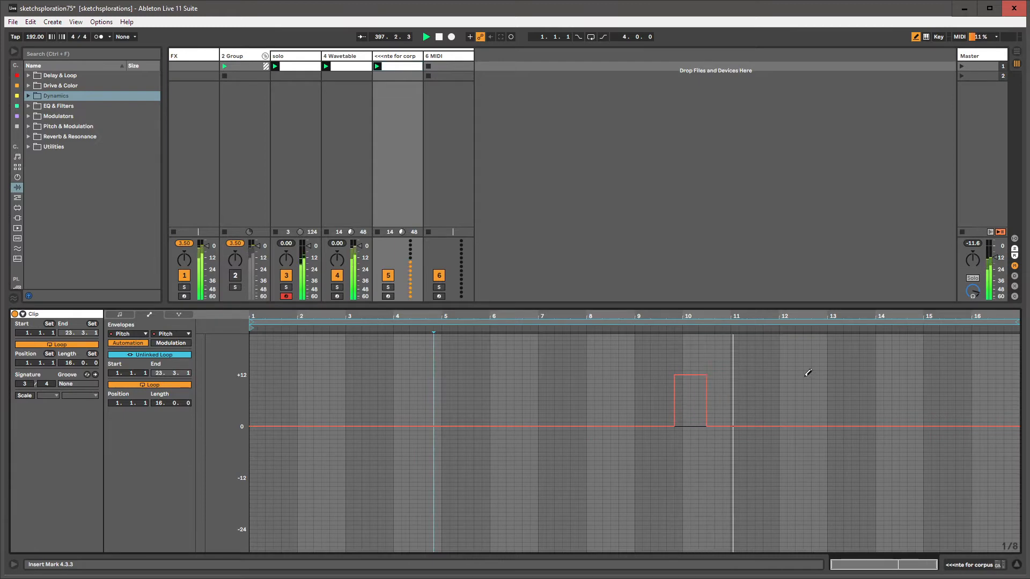
pyautogui.moveTo(800, 373); pyautogui.dragTo(843, 374)
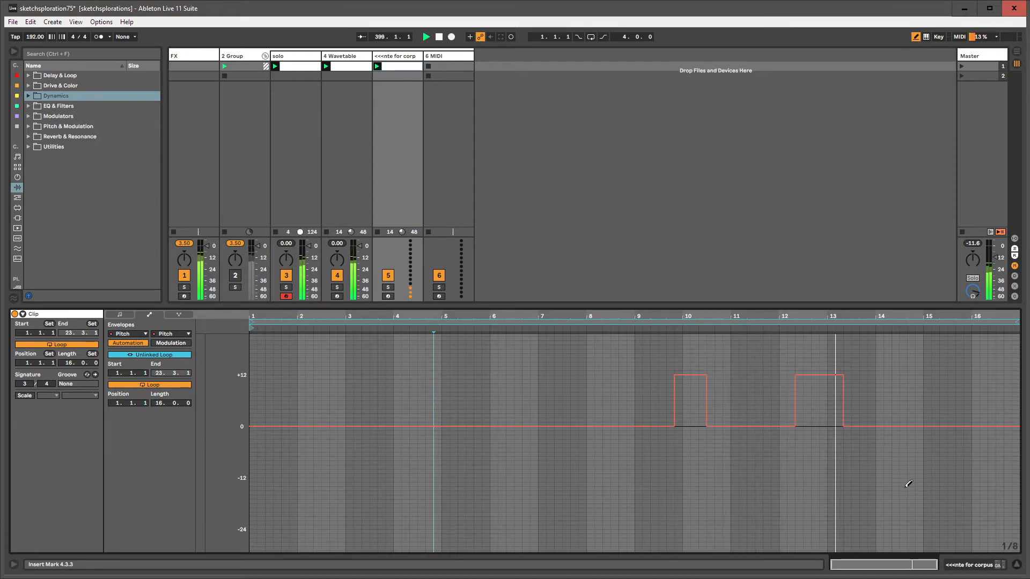
pyautogui.moveTo(899, 477); pyautogui.dragTo(972, 477)
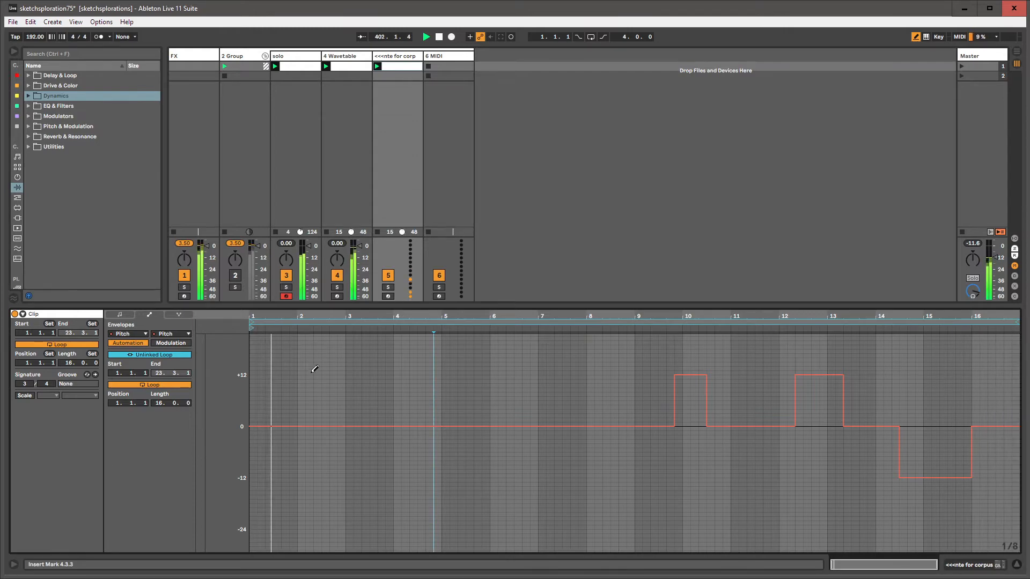
pyautogui.moveTo(316, 375); pyautogui.dragTo(361, 372)
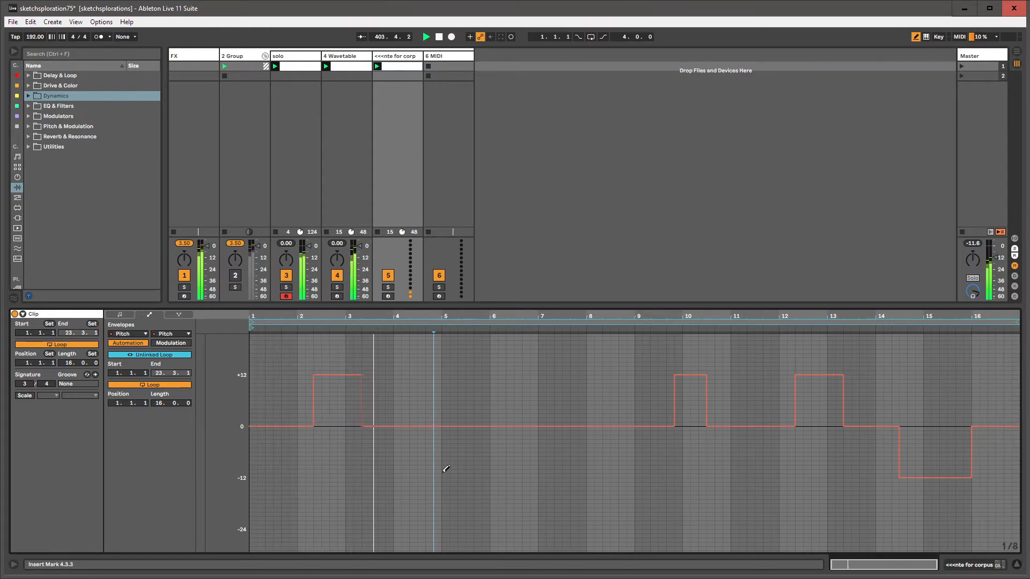
pyautogui.moveTo(443, 472)
pyautogui.mouseDown()
pyautogui.moveTo(463, 472)
pyautogui.moveTo(435, 476)
pyautogui.moveTo(456, 476)
pyautogui.mouseUp()
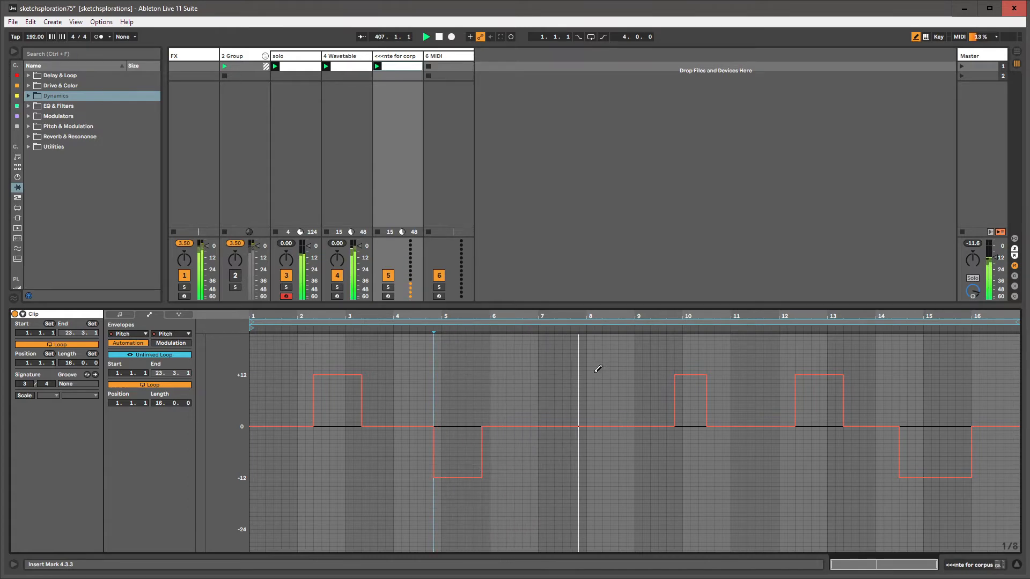
pyautogui.moveTo(594, 373); pyautogui.dragTo(626, 372)
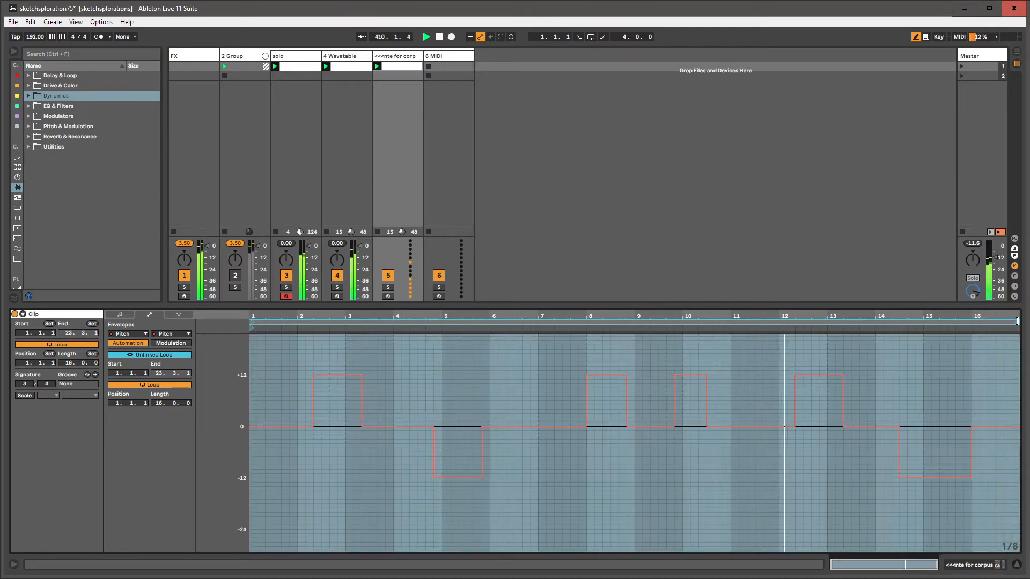
# On the solo track, set Tension's exciter damping to 31% and Corpus to a 4.73 s decay with -11% material
pyautogui.click(303, 65)
pyautogui.click(301, 57)
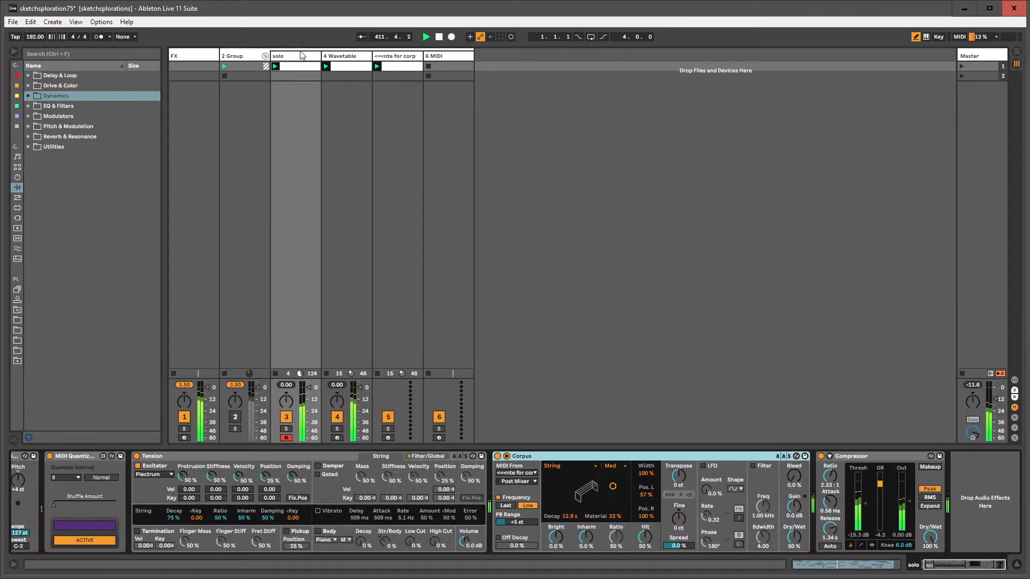
pyautogui.moveTo(292, 473); pyautogui.dragTo(292, 494)
pyautogui.moveTo(613, 486); pyautogui.dragTo(584, 498)
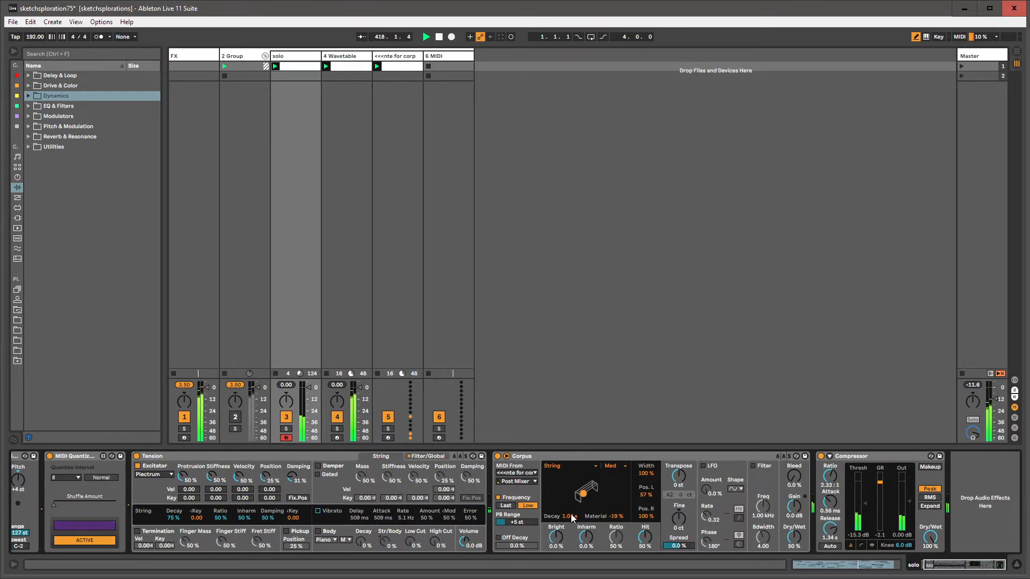
pyautogui.hotkey('shift', 'Tab')
pyautogui.hotkey('shift', 'Tab')
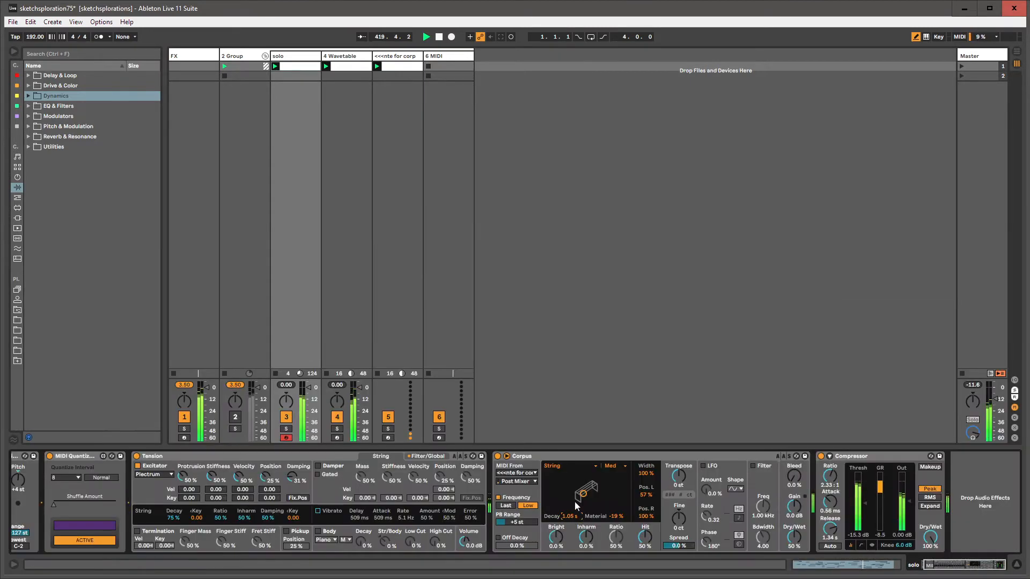
pyautogui.moveTo(574, 502); pyautogui.dragTo(601, 493)
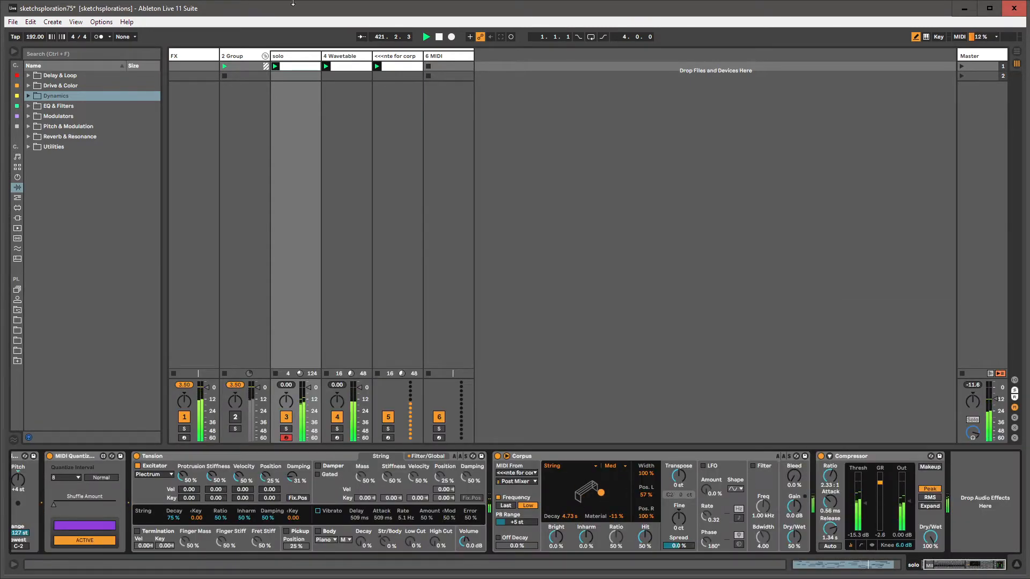
pyautogui.click(557, 458)
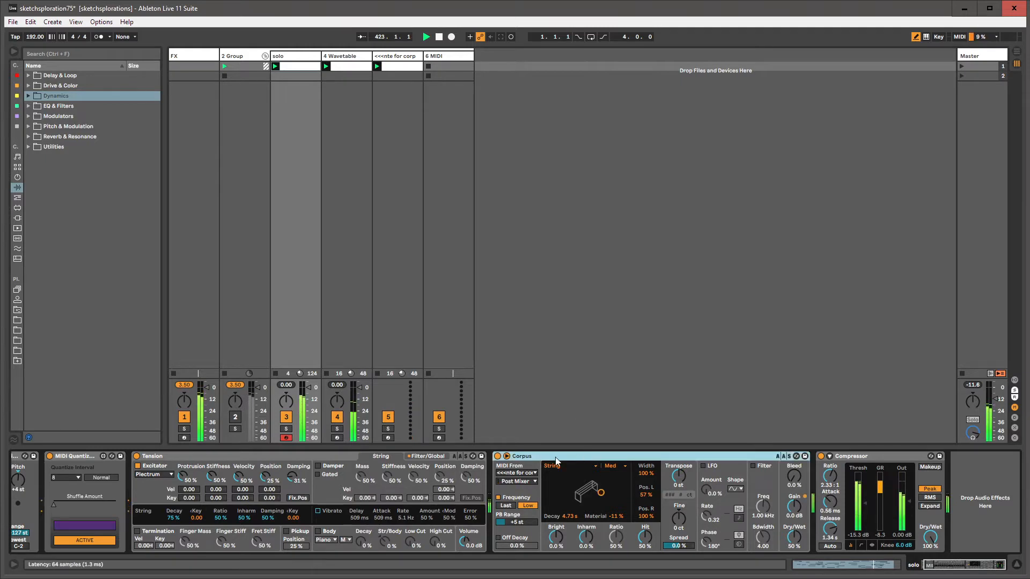
pyautogui.click(17, 208)
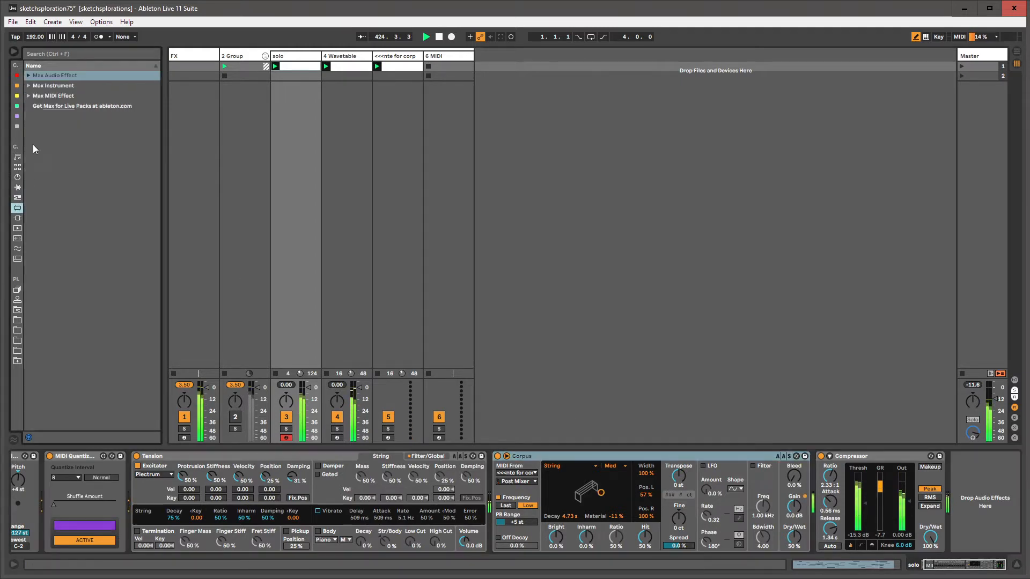
pyautogui.click(29, 76)
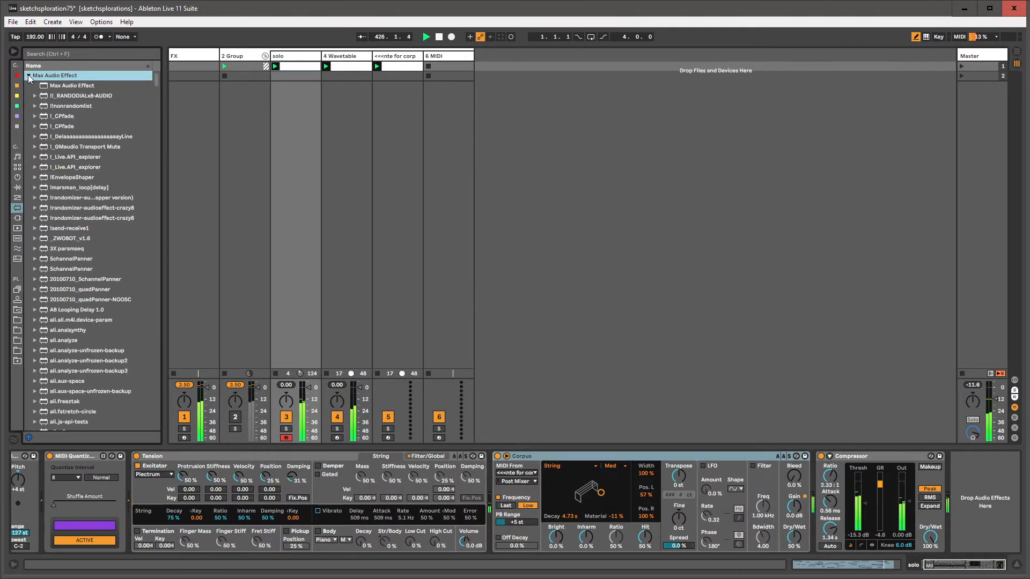
pyautogui.click(29, 76)
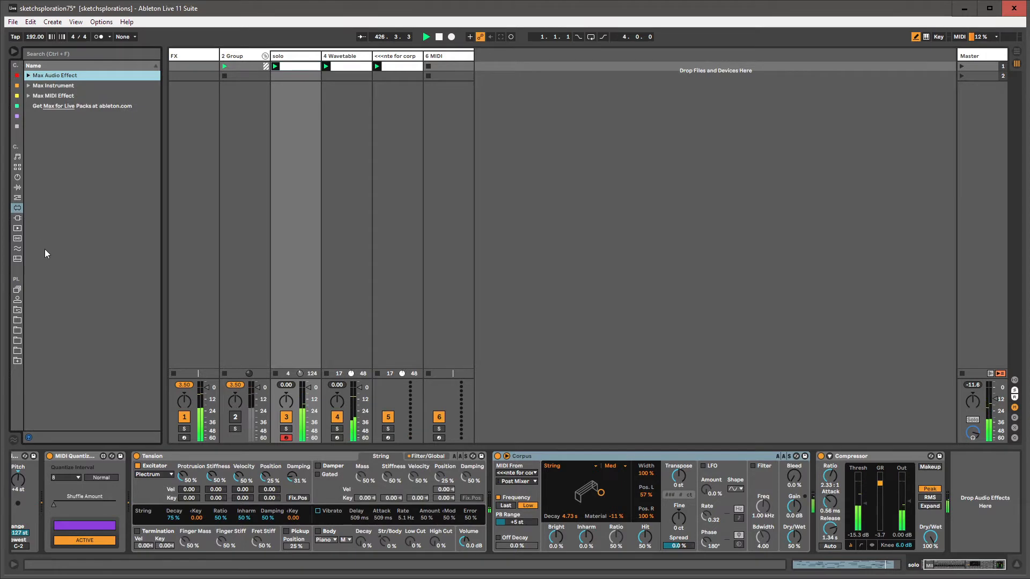
# Insert an LFO between Tension and Corpus with a Random waveform and a 0.46 Hz rate
pyautogui.click(17, 188)
pyautogui.click(17, 126)
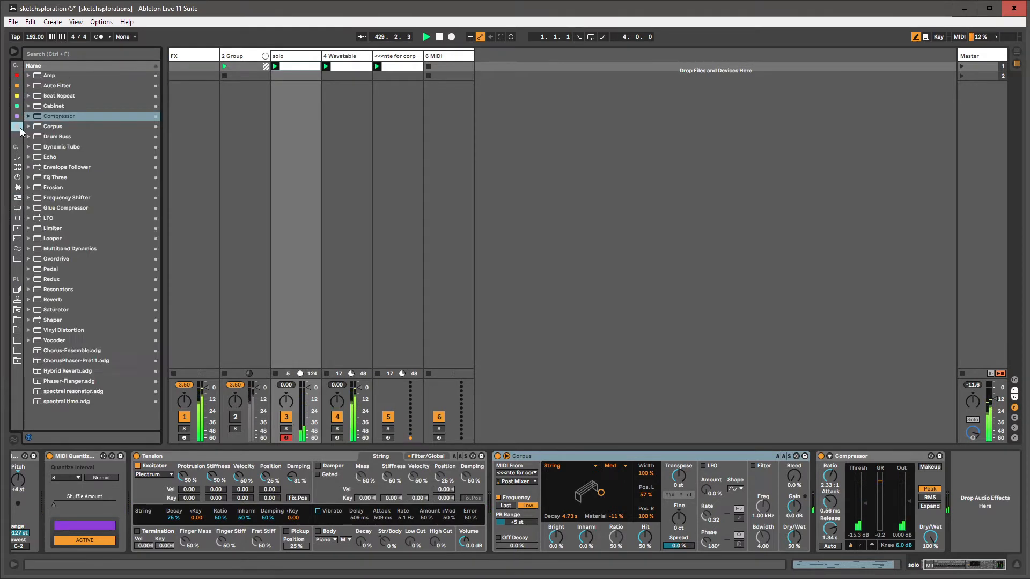
pyautogui.click(56, 221)
pyautogui.moveTo(56, 225)
pyautogui.mouseDown()
pyautogui.moveTo(279, 370)
pyautogui.moveTo(493, 483)
pyautogui.moveTo(523, 485)
pyautogui.mouseUp()
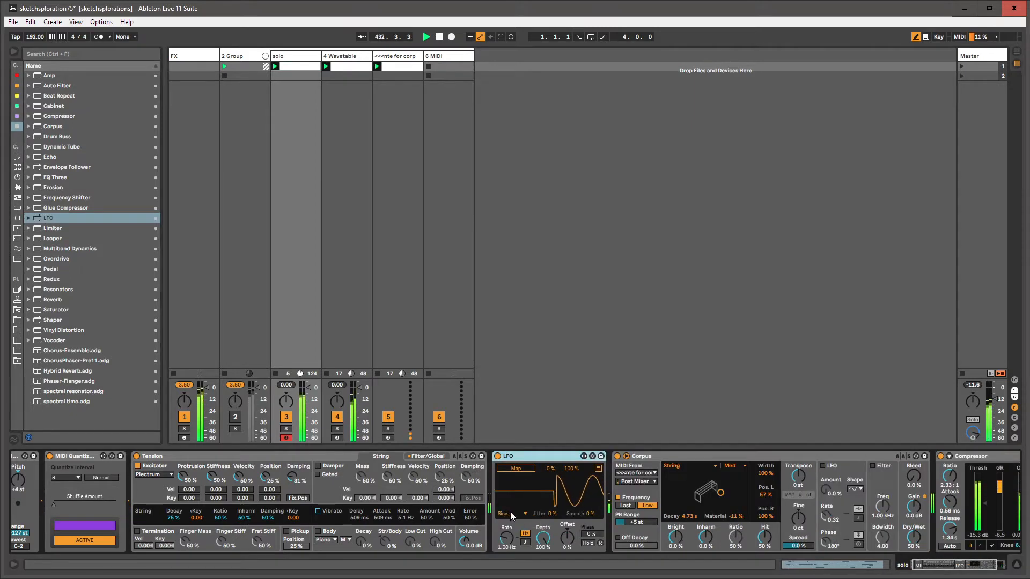
pyautogui.click(513, 513)
pyautogui.click(507, 565)
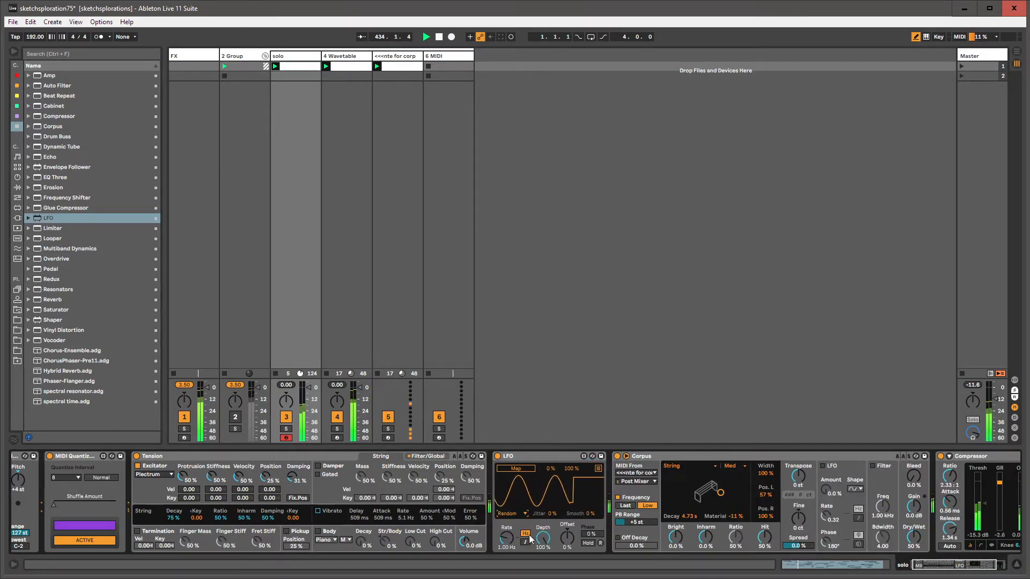
pyautogui.moveTo(513, 540); pyautogui.dragTo(513, 553)
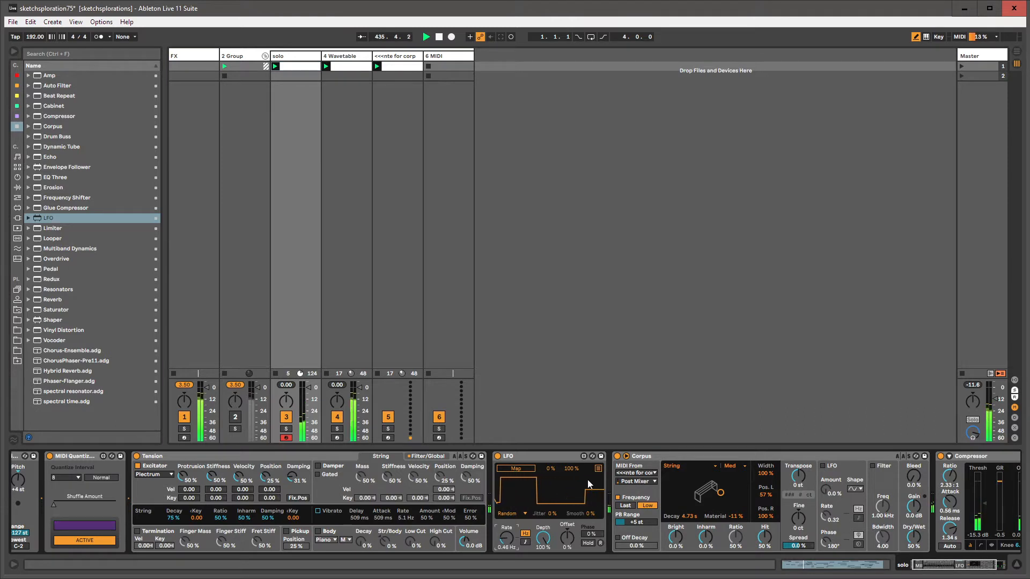
# Map the LFO to Corpus's Decay and limit the mapping's maximum to 86%
pyautogui.click(529, 469)
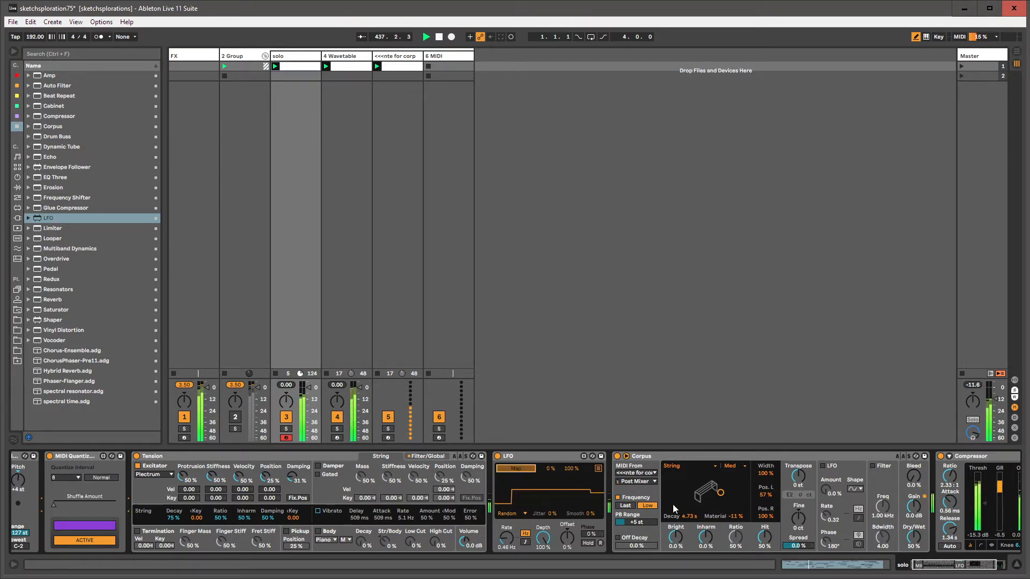
pyautogui.click(686, 519)
pyautogui.click(599, 468)
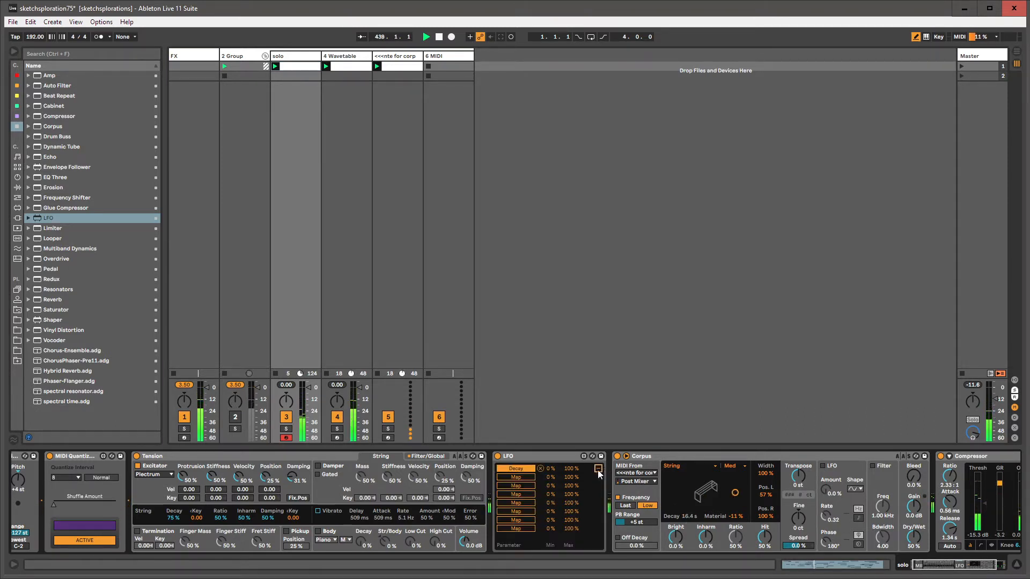
pyautogui.moveTo(571, 468); pyautogui.dragTo(570, 474)
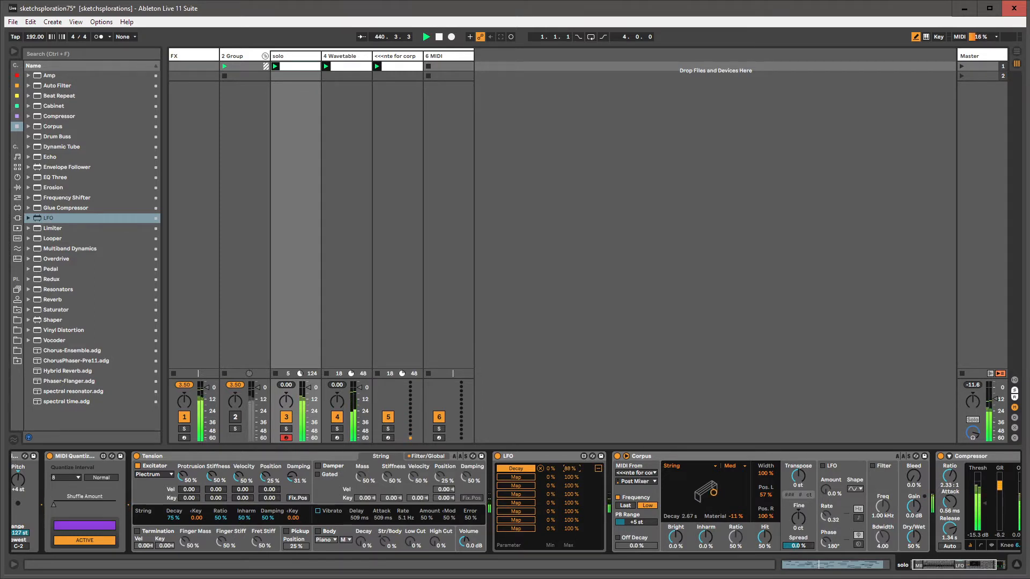
# Rename the LFO device as "rando1"
pyautogui.click(554, 458)
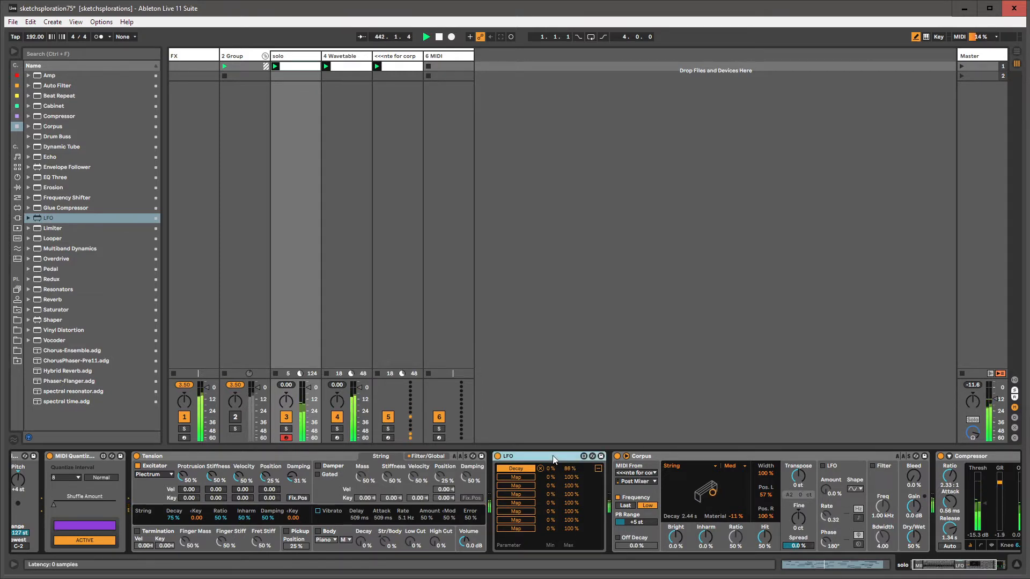
pyautogui.hotkey('ctrl', 'r')
pyautogui.write('rando1')
pyautogui.press('Return')
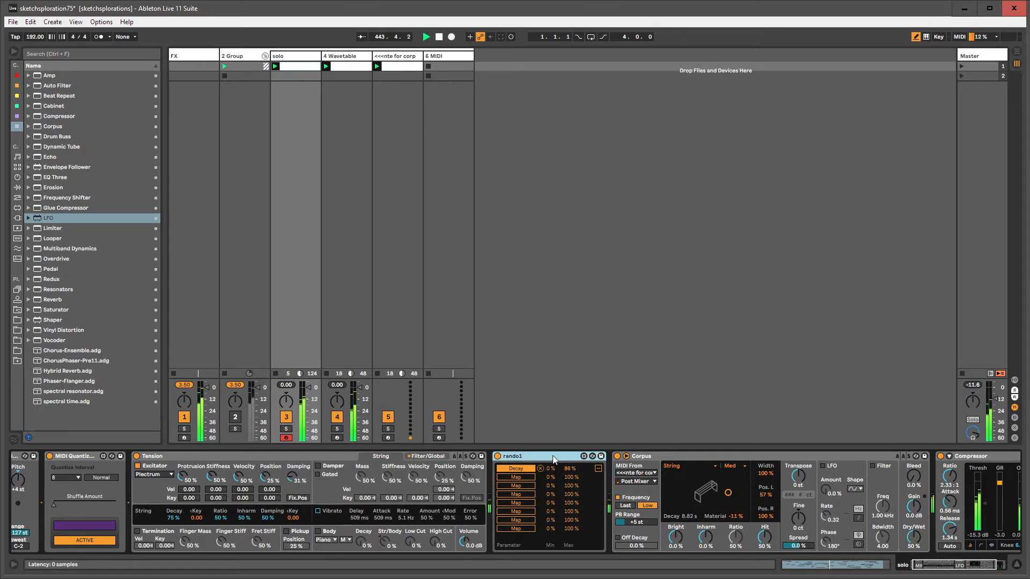
# Map rando1 to Tension's exciter protrusion with a 40% minimum and to its filter frequency, with the filter resonance at 55%
pyautogui.click(528, 478)
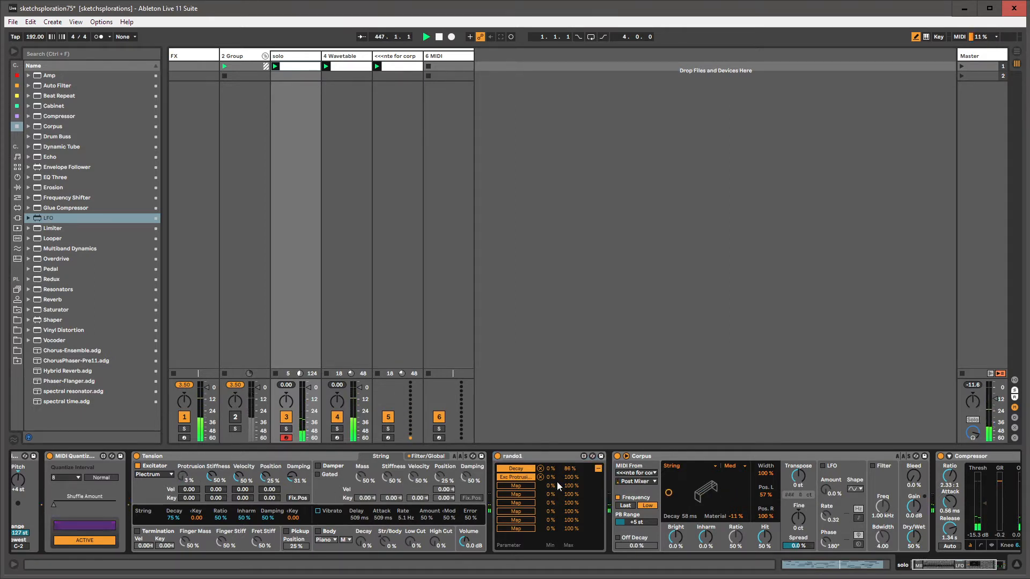
pyautogui.moveTo(552, 485); pyautogui.dragTo(551, 464)
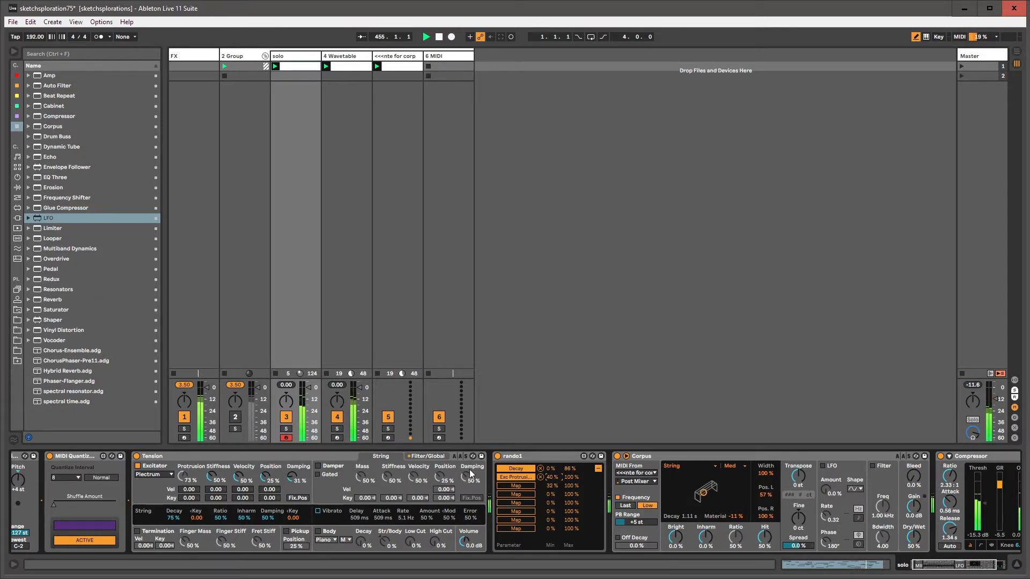
pyautogui.click(428, 456)
pyautogui.moveTo(191, 491)
pyautogui.mouseDown()
pyautogui.moveTo(169, 478)
pyautogui.moveTo(186, 483)
pyautogui.mouseUp()
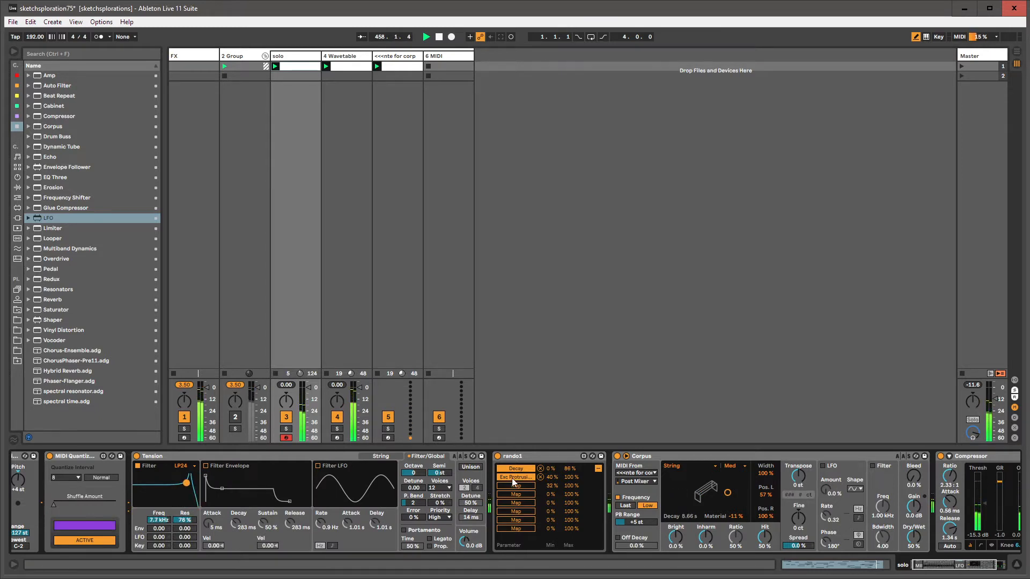
pyautogui.click(514, 486)
pyautogui.click(158, 520)
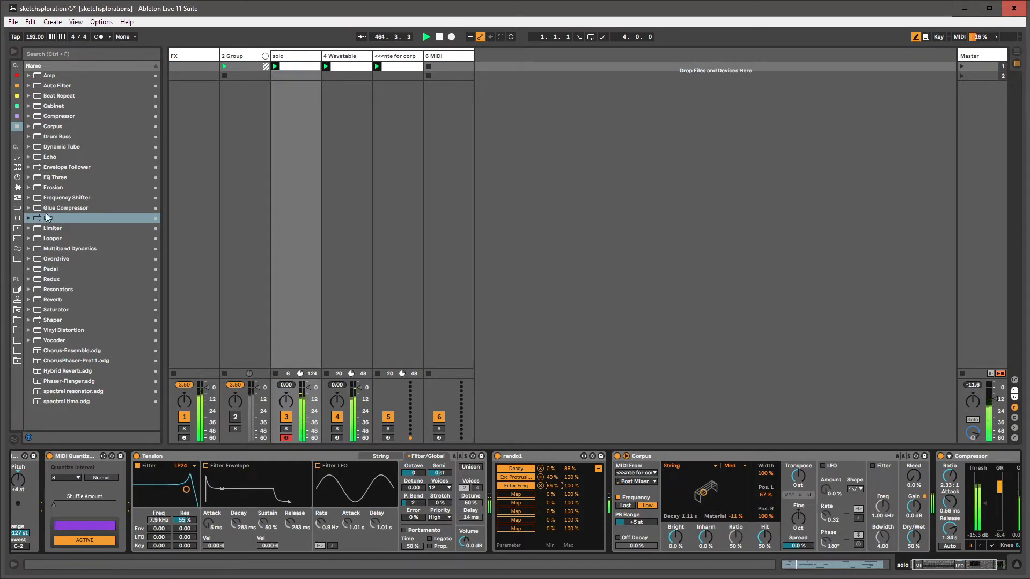
# Insert a second LFO between rando1 and Corpus, set its waveform to Random and try out its jitter
pyautogui.moveTo(47, 217); pyautogui.dragTo(611, 462)
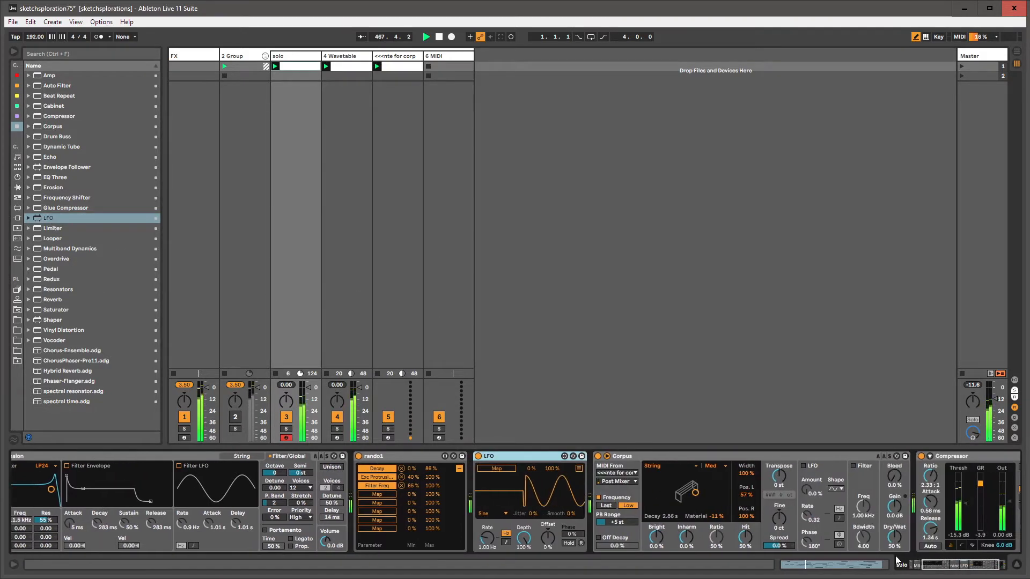
pyautogui.click(491, 514)
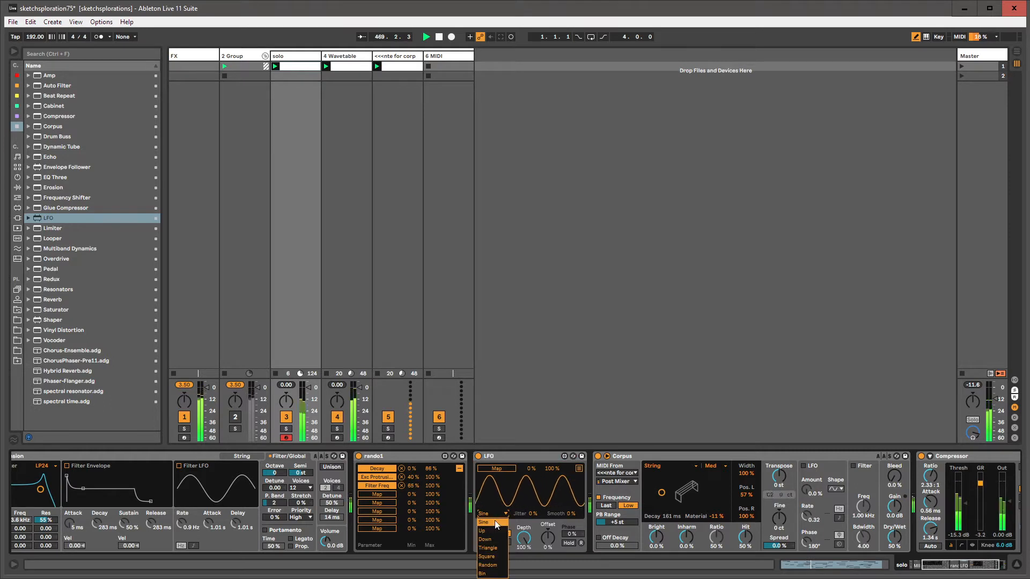
pyautogui.click(488, 565)
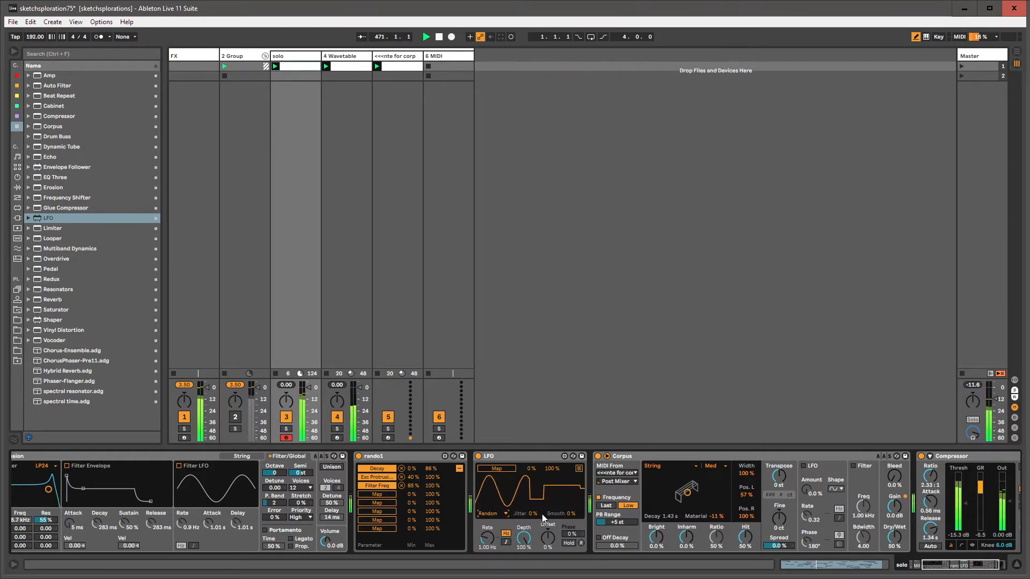
pyautogui.moveTo(544, 519); pyautogui.dragTo(543, 499)
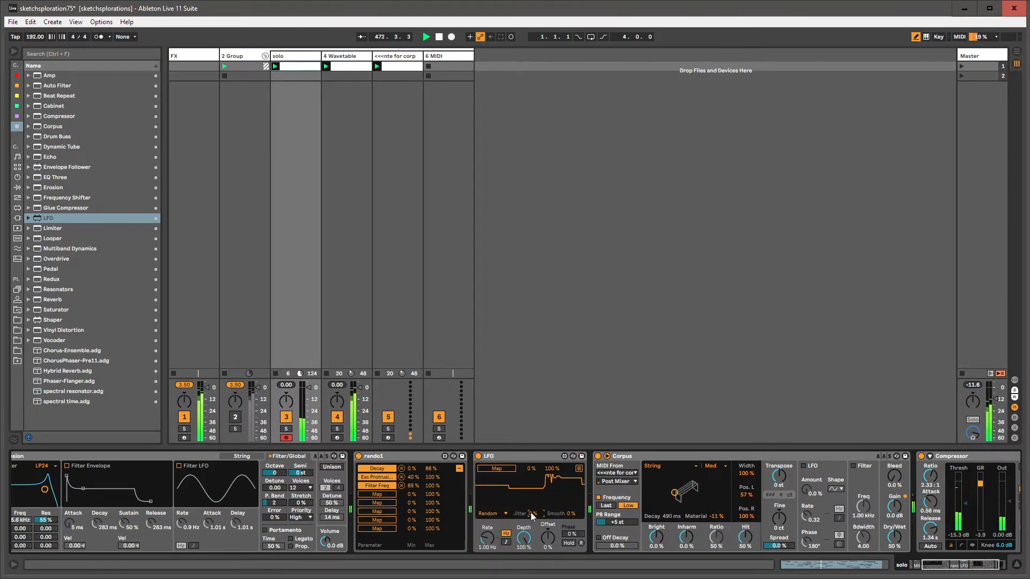
# Map rando1's fourth slot to the second LFO's Jitter and select that LFO
pyautogui.click(384, 494)
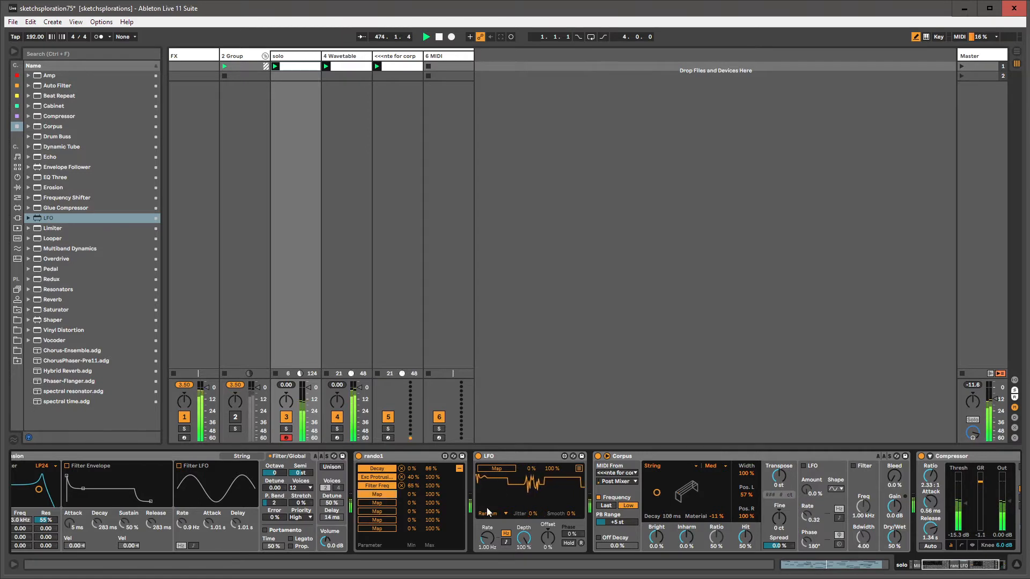
pyautogui.click(534, 514)
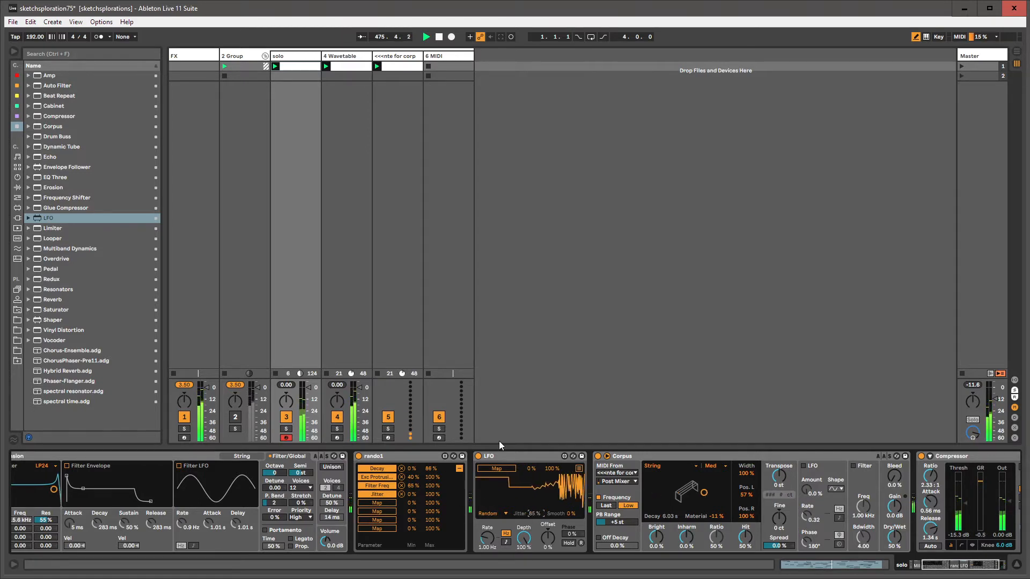
pyautogui.click(504, 456)
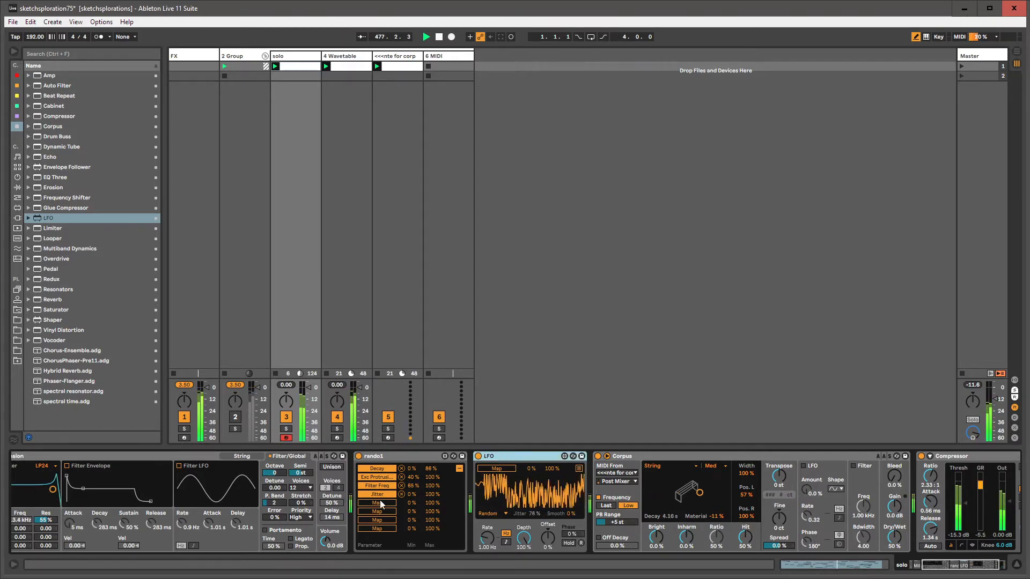
# Set rando1's Jitter mapping maximum to 10%, and map the second LFO to Corpus's Material and to rando1's Rate with a 47% maximum
pyautogui.moveTo(433, 495); pyautogui.dragTo(433, 543)
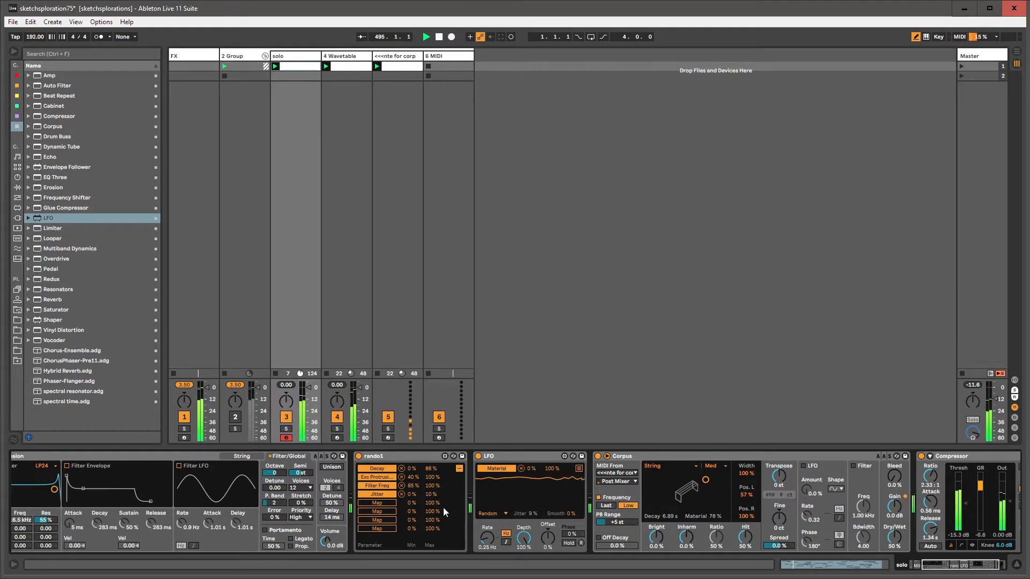
pyautogui.click(579, 469)
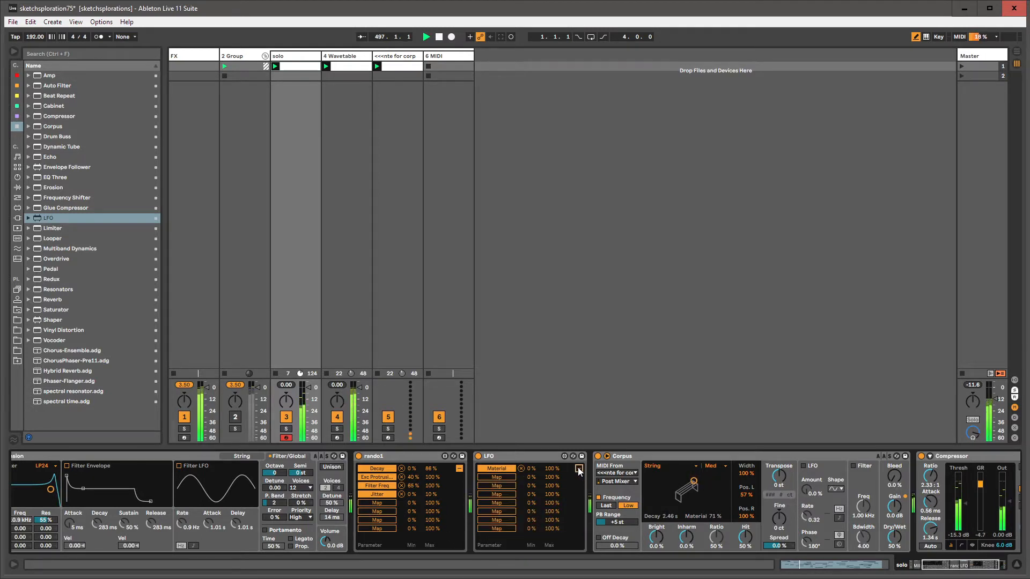
pyautogui.click(459, 470)
pyautogui.click(370, 536)
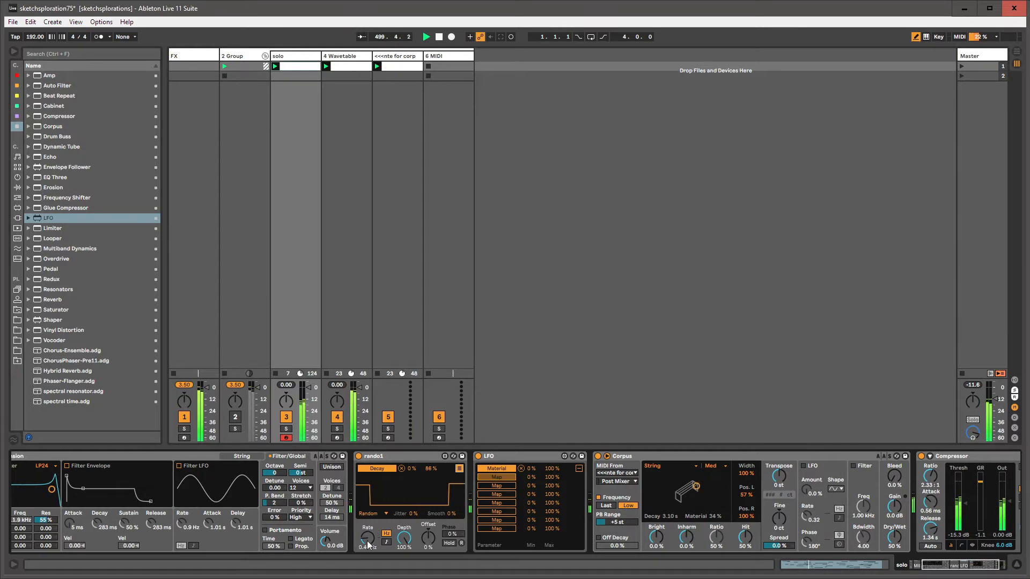
pyautogui.moveTo(552, 477); pyautogui.dragTo(552, 471)
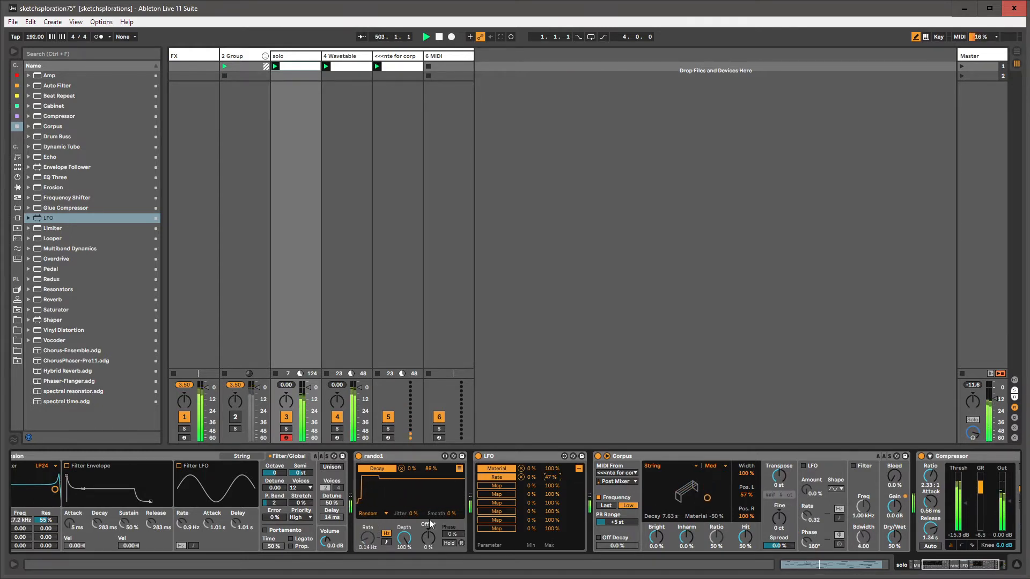
# Map rando1 to the second LFO's Rate with a 12% to 24% range, and set the second LFO's own Rate mapping minimum to 25%
pyautogui.click(459, 469)
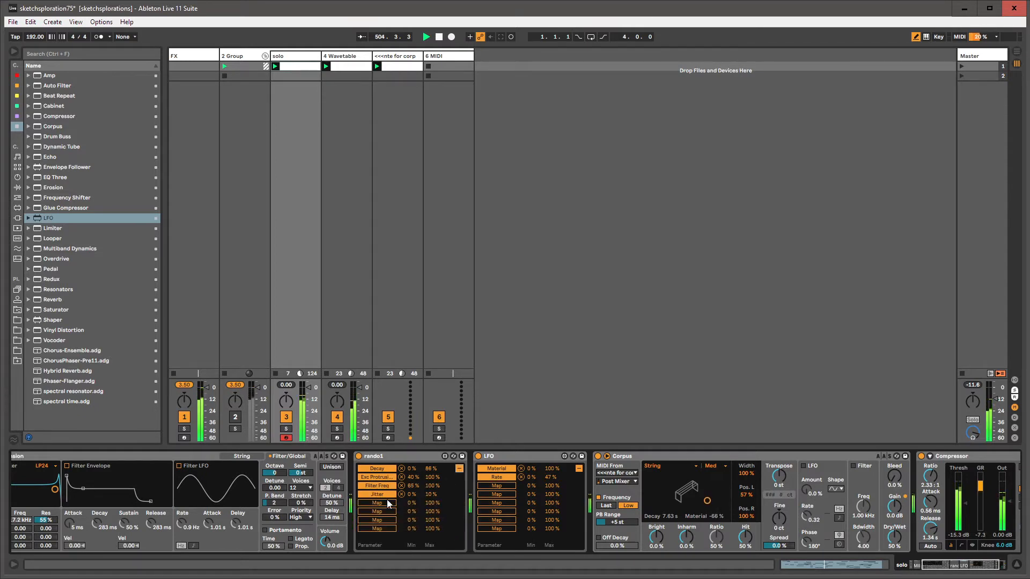
pyautogui.click(388, 503)
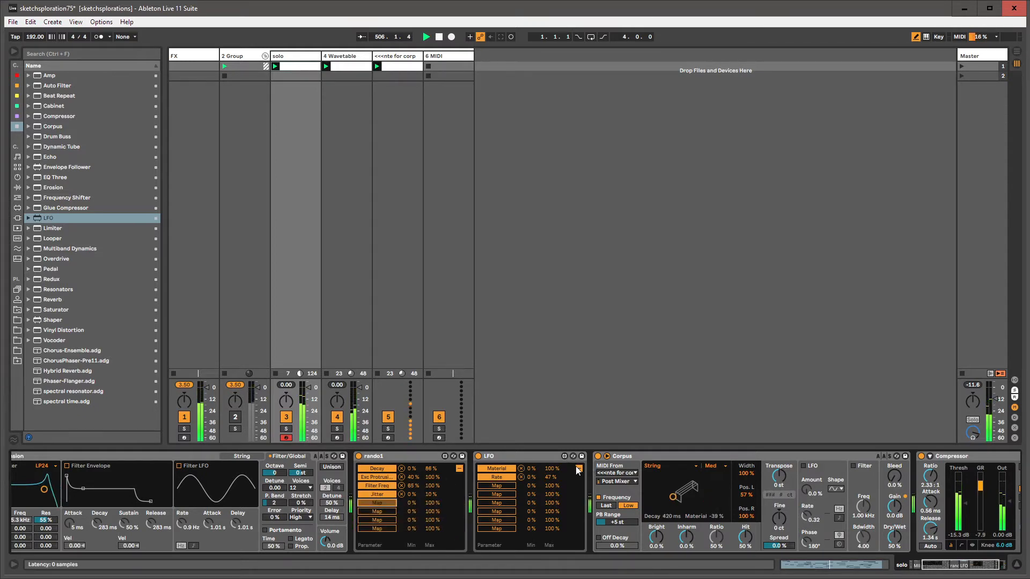
pyautogui.click(579, 469)
pyautogui.click(489, 538)
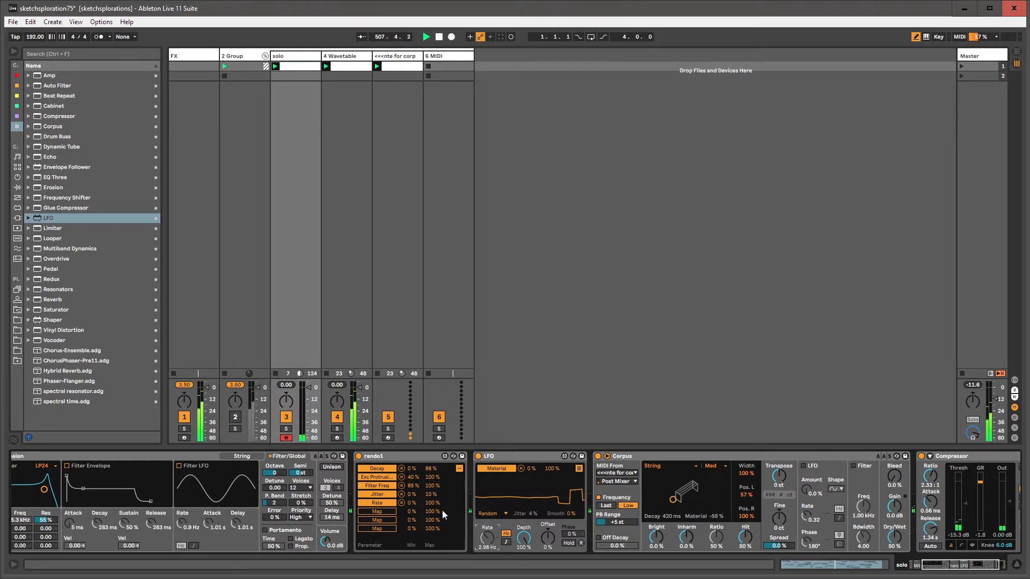
pyautogui.moveTo(432, 504); pyautogui.dragTo(432, 534)
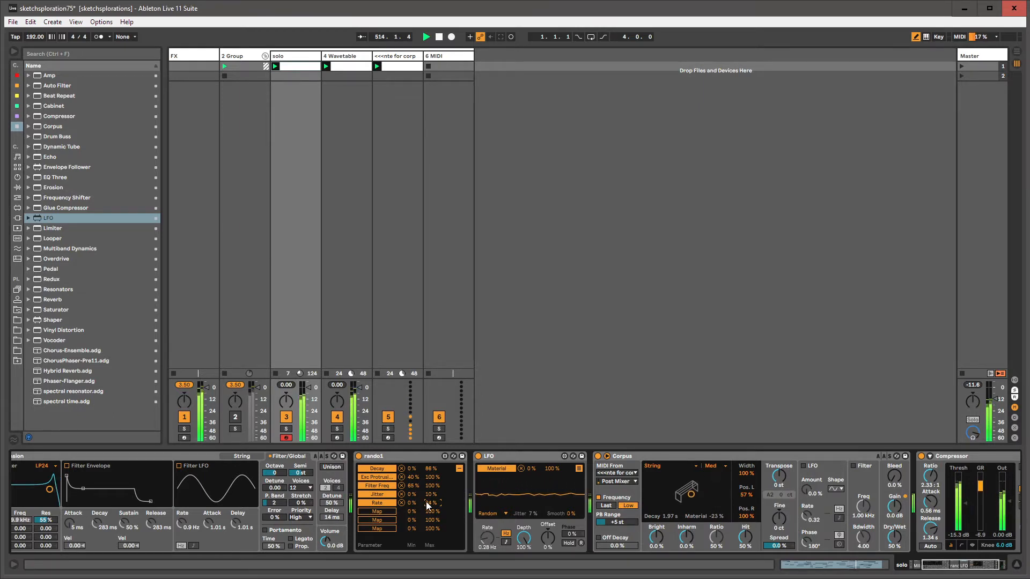
pyautogui.moveTo(412, 502); pyautogui.dragTo(412, 504)
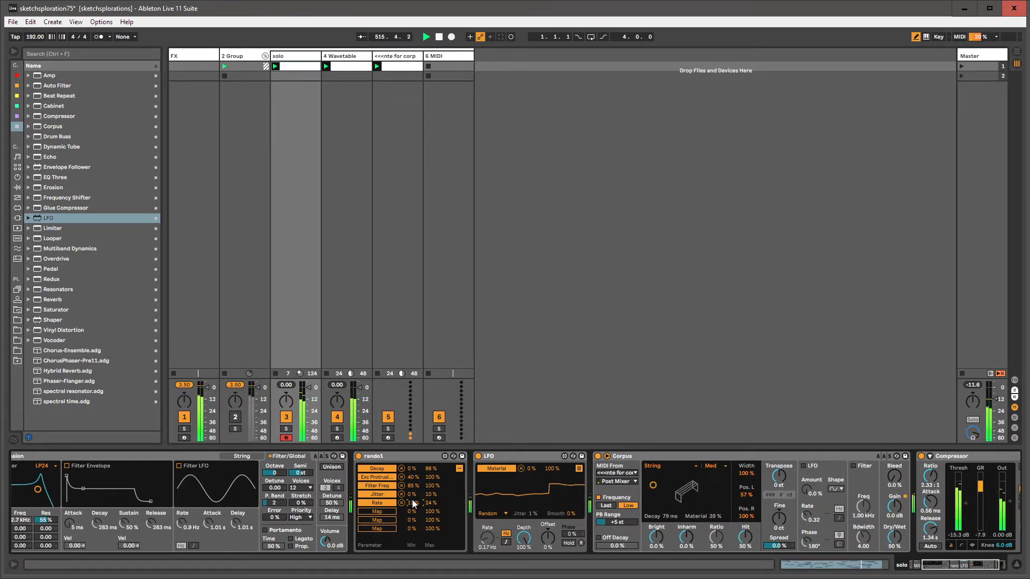
pyautogui.click(579, 469)
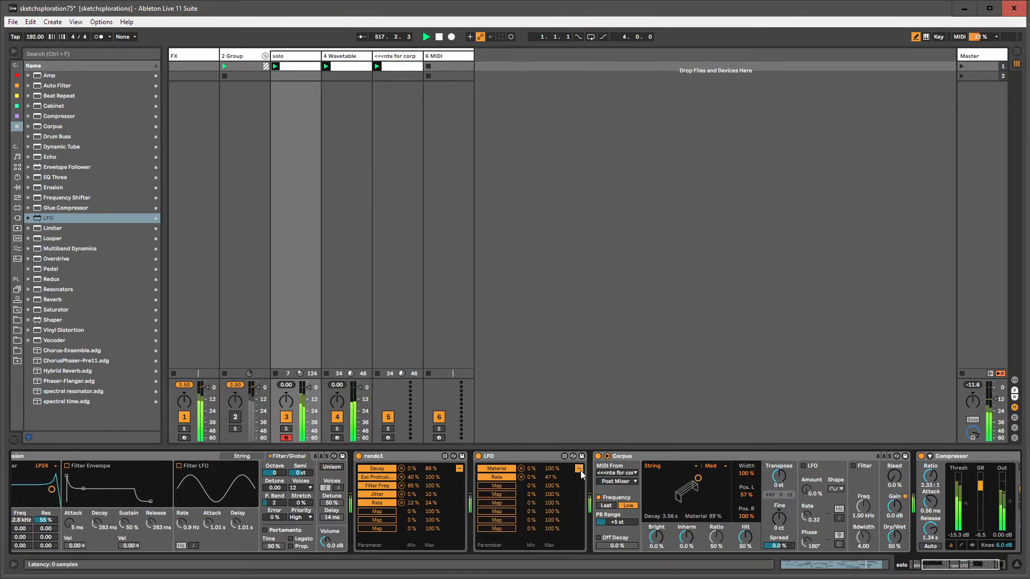
pyautogui.moveTo(533, 476); pyautogui.dragTo(533, 467)
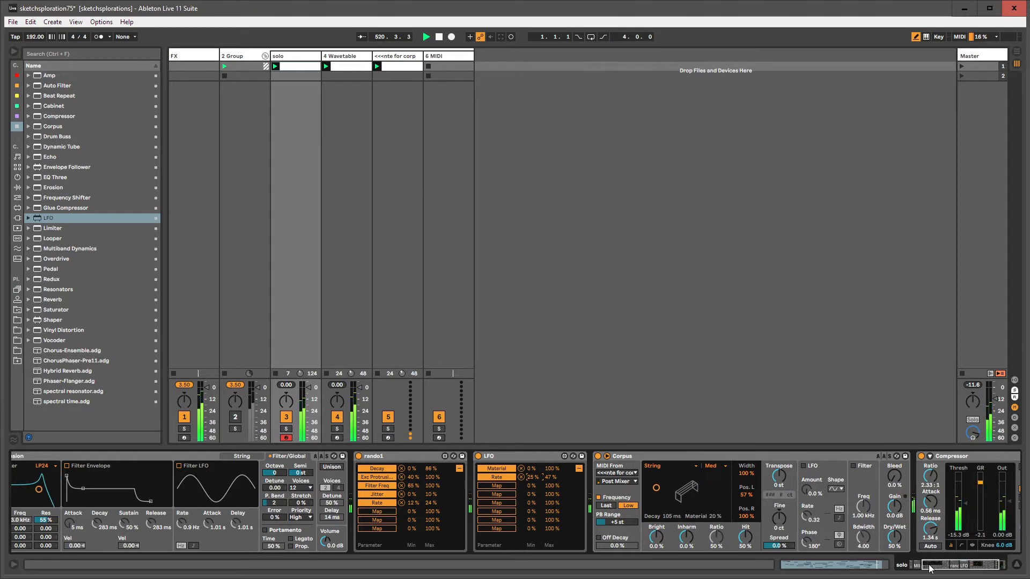
# Insert an Arpeggiator between the MIDI quantizer and Tension on the solo track
pyautogui.moveTo(931, 565); pyautogui.dragTo(858, 558)
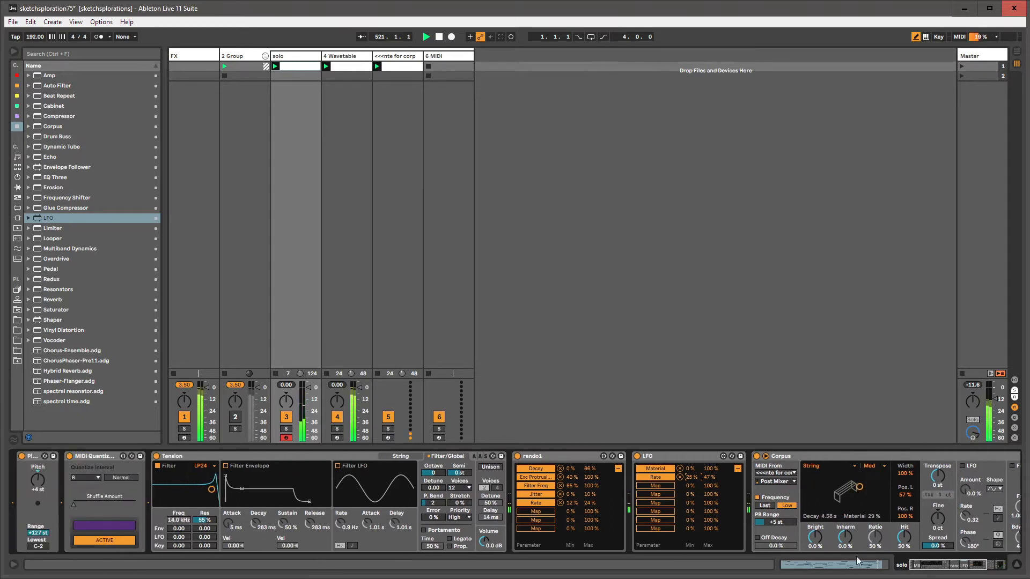
pyautogui.click(17, 188)
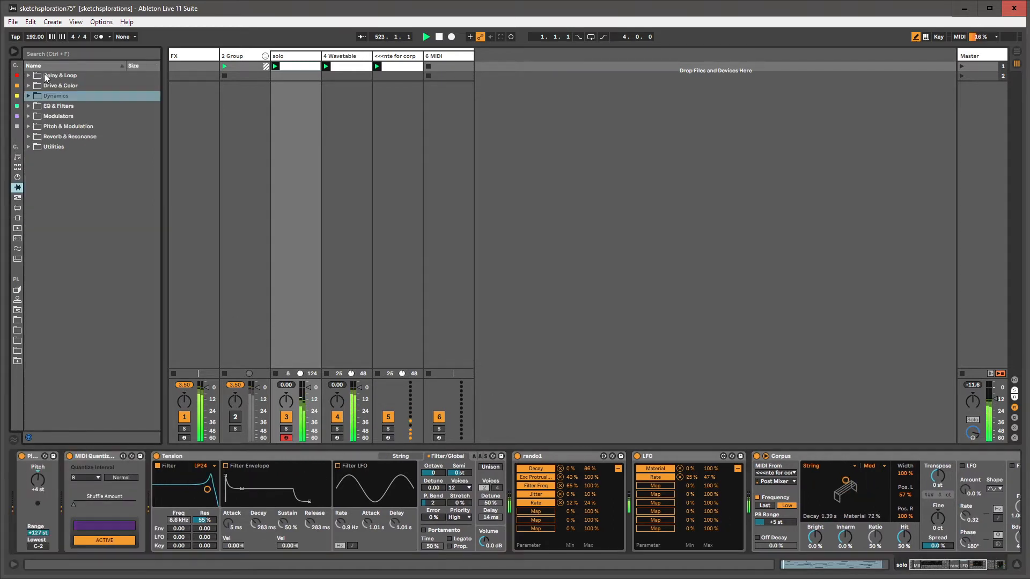
pyautogui.click(17, 198)
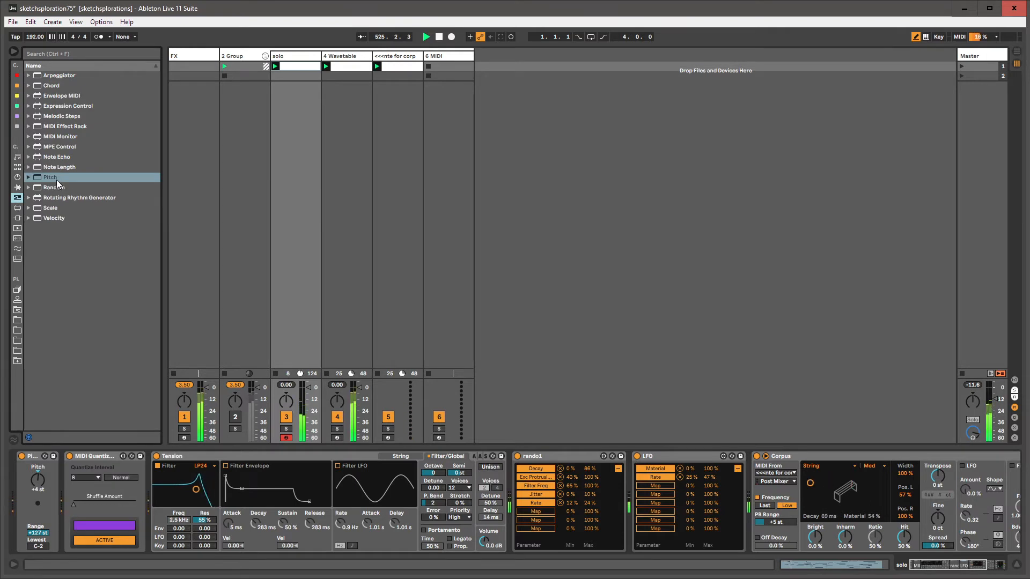
pyautogui.click(53, 76)
pyautogui.moveTo(53, 461); pyautogui.dragTo(193, 499)
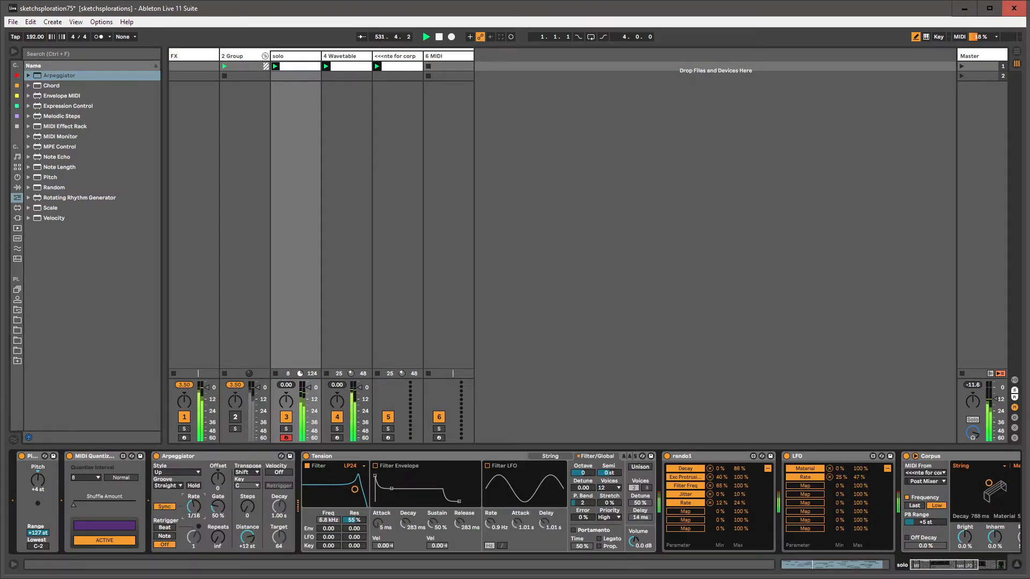
# Map the second LFO's third slot to the Arpeggiator's rate with a 14% minimum, and set the gate to 83% and steps to 2
pyautogui.click(810, 484)
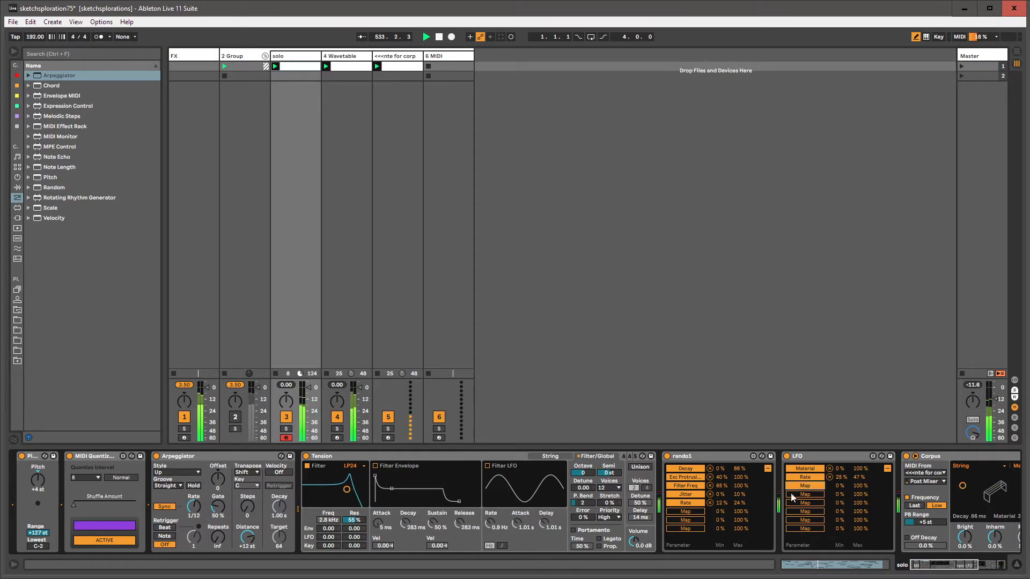
pyautogui.click(194, 507)
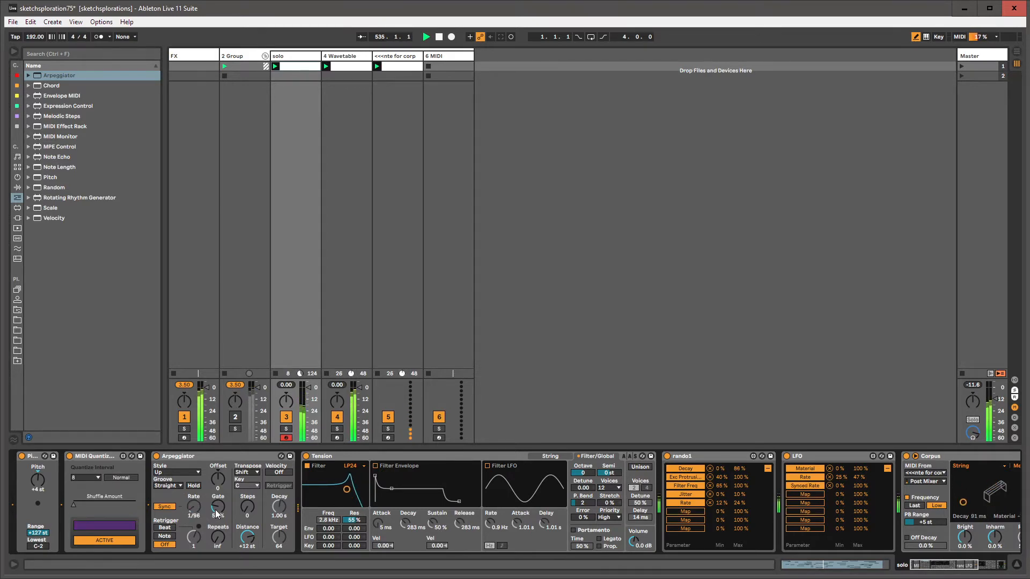
pyautogui.moveTo(218, 506); pyautogui.dragTo(218, 489)
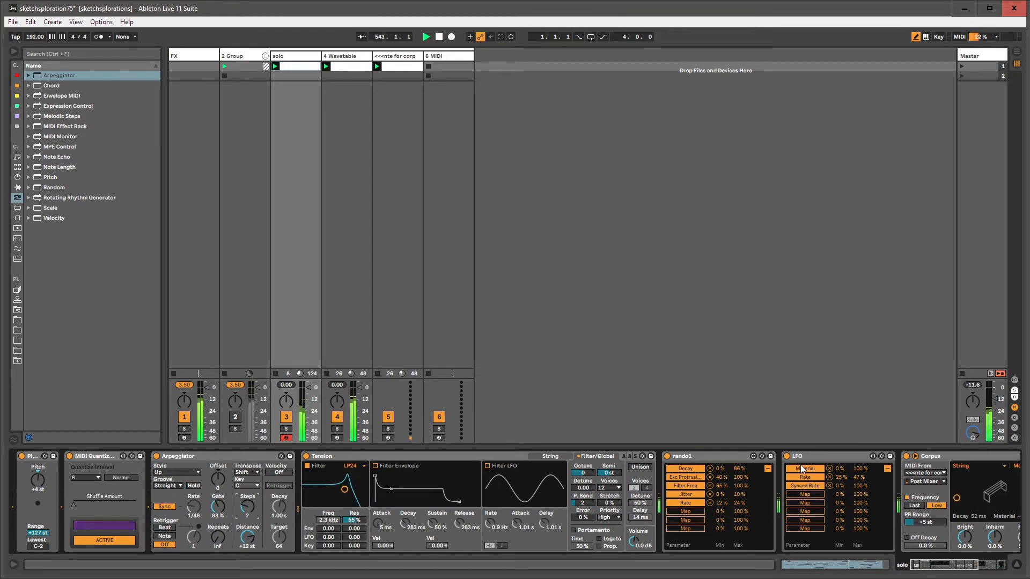
pyautogui.moveTo(841, 487); pyautogui.dragTo(841, 479)
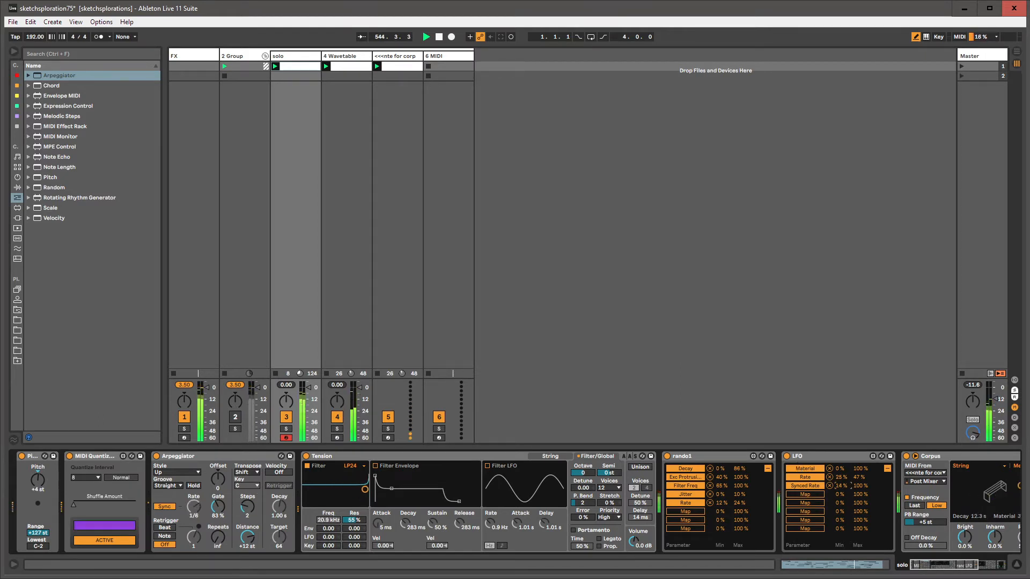
# Try mapping rando1's sixth slot to the Arpeggiator's on/off switch with different minimums, and remove the mapping
pyautogui.click(685, 512)
pyautogui.click(156, 456)
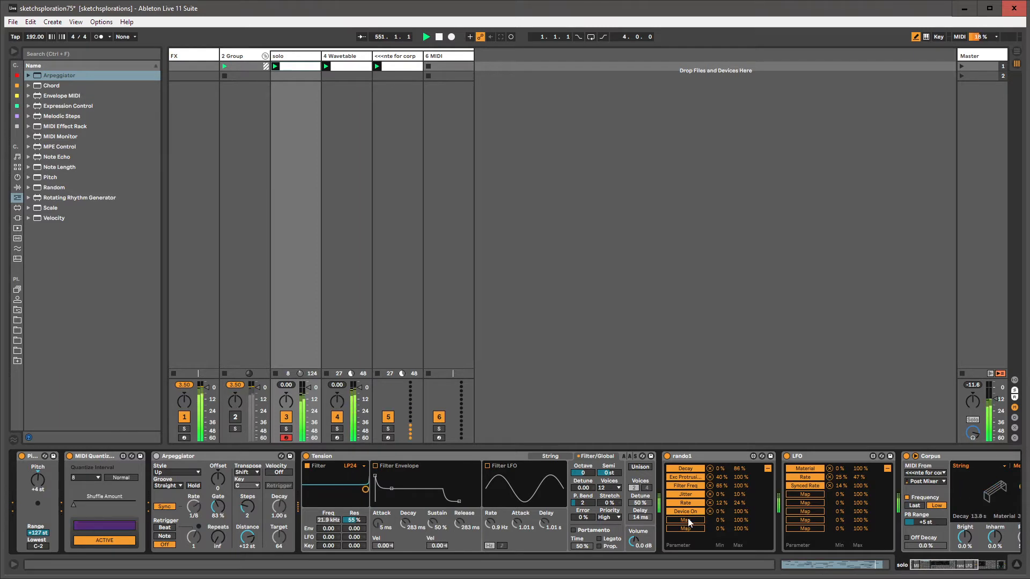
pyautogui.moveTo(720, 512); pyautogui.dragTo(720, 456)
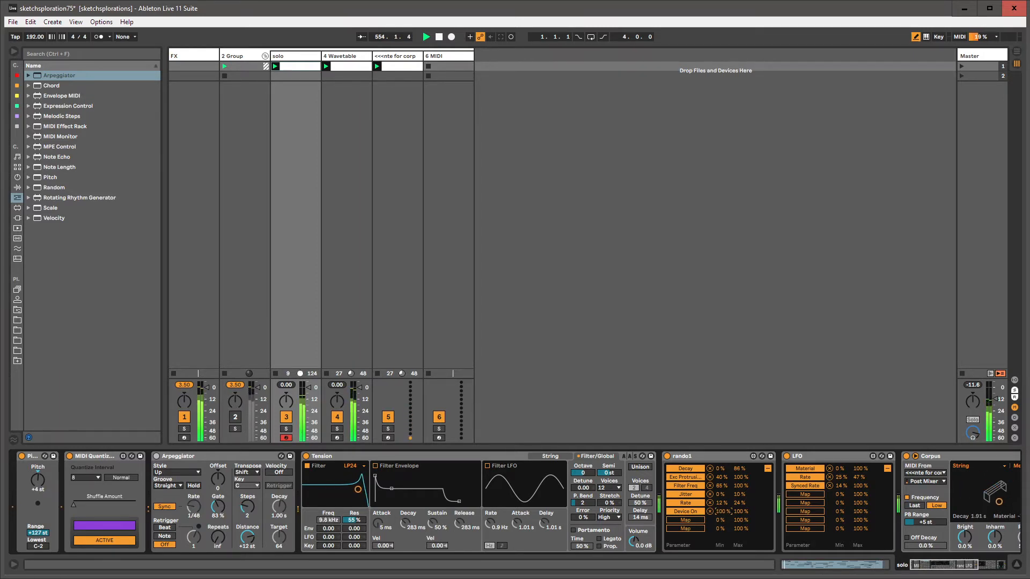
pyautogui.moveTo(721, 512)
pyautogui.mouseDown()
pyautogui.moveTo(721, 504)
pyautogui.moveTo(739, 526)
pyautogui.moveTo(739, 510)
pyautogui.mouseUp()
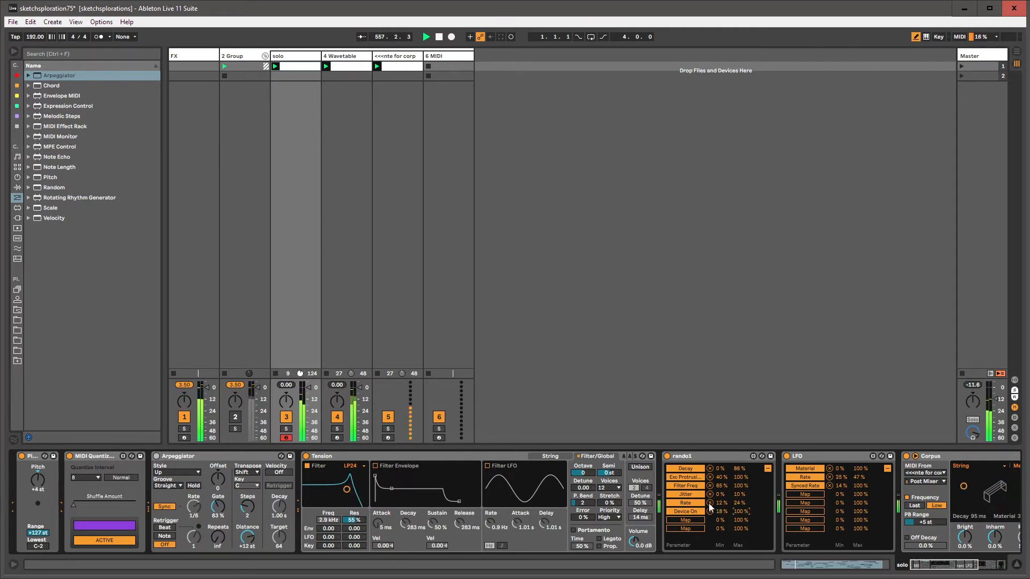
pyautogui.click(709, 512)
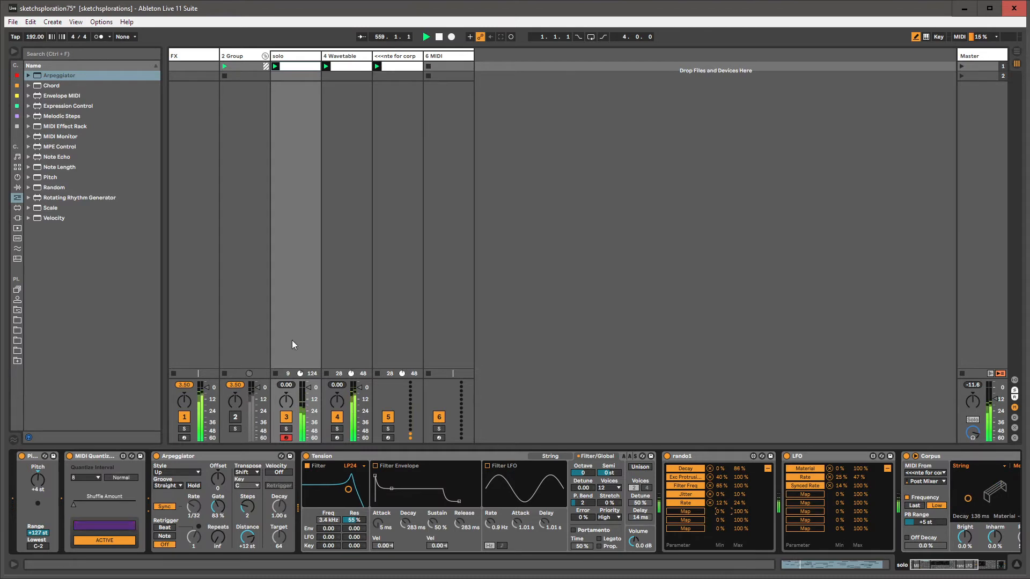
# Group the Arpeggiator into a MIDI Effect Rack and map its on/off switch to Macro 1 with a range of 84 to 127
pyautogui.click(250, 459)
pyautogui.hotkey('ctrl', 'g')
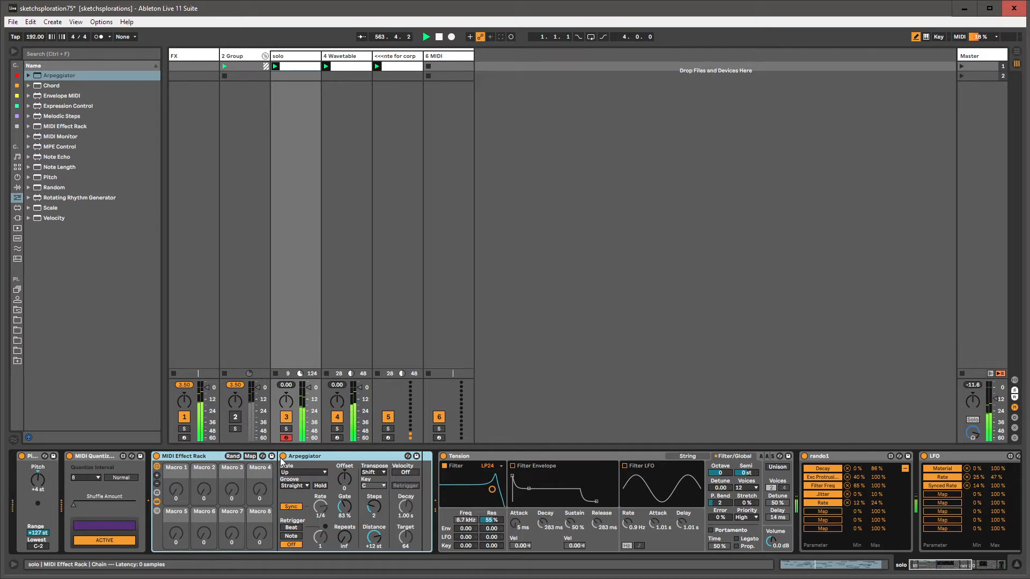
pyautogui.click(250, 456)
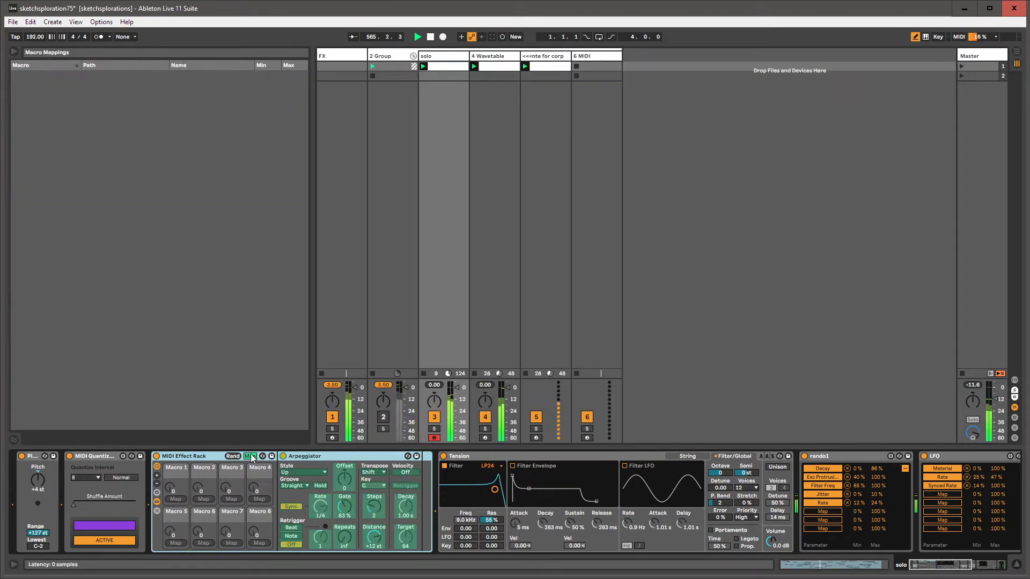
pyautogui.click(176, 500)
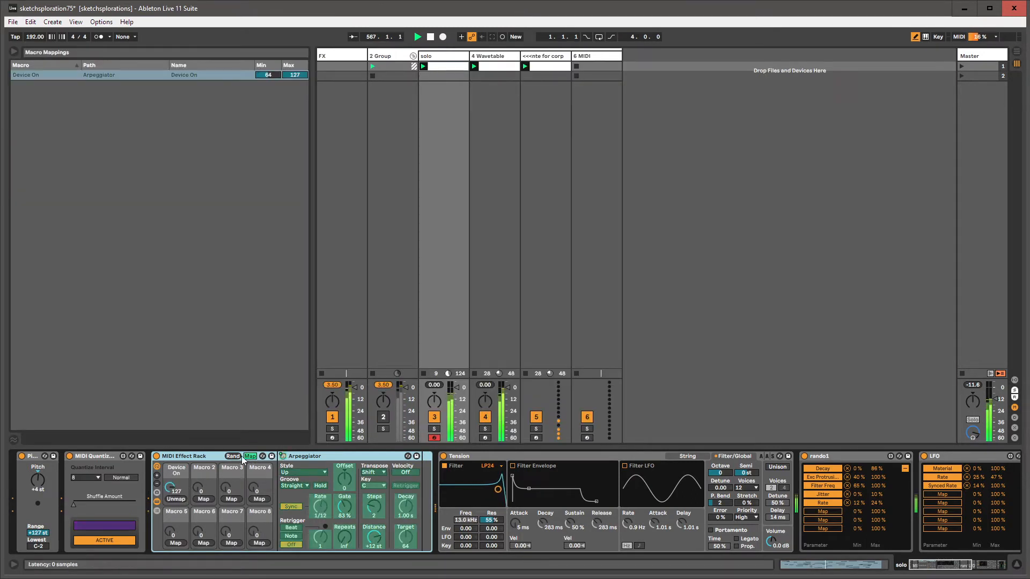
pyautogui.click(250, 456)
# Try out the rack's Device On macro and map the second LFO's fourth slot to it
pyautogui.moveTo(181, 486)
pyautogui.mouseDown()
pyautogui.moveTo(180, 542)
pyautogui.moveTo(182, 488)
pyautogui.mouseUp()
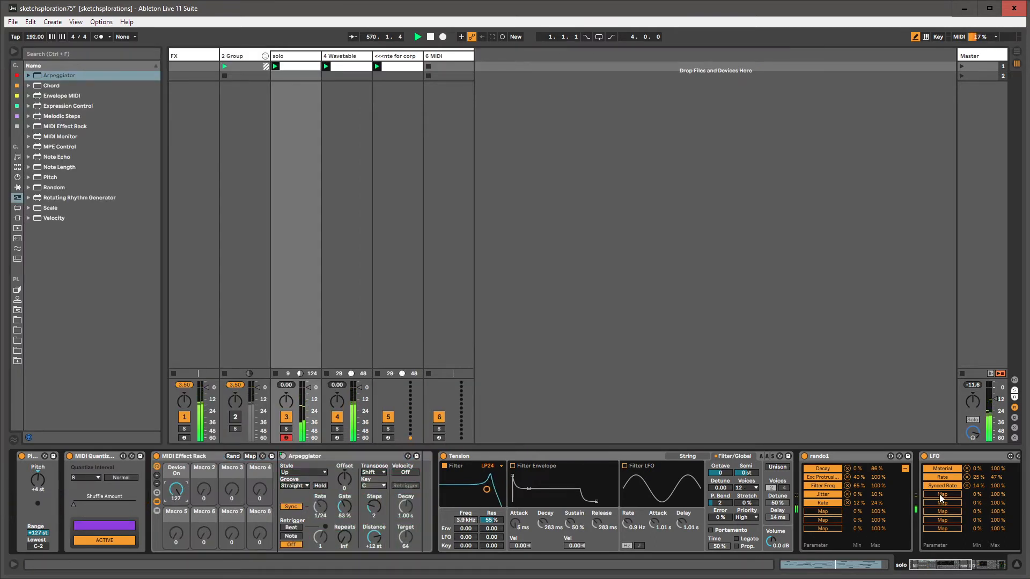
pyautogui.click(177, 496)
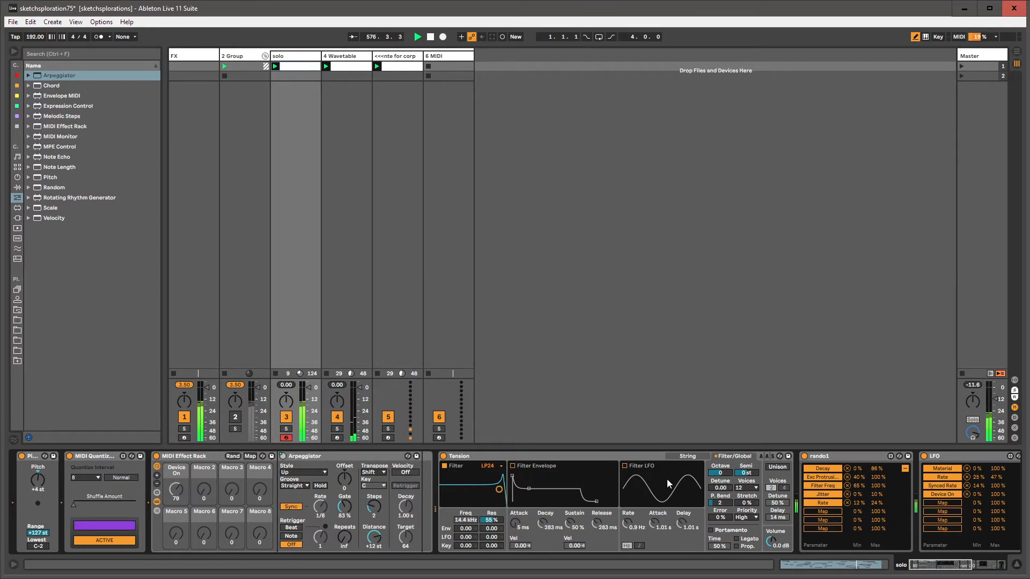
# Switch rando1 and the second LFO from their mapping lists to their waveform displays
pyautogui.moveTo(928, 565); pyautogui.dragTo(956, 565)
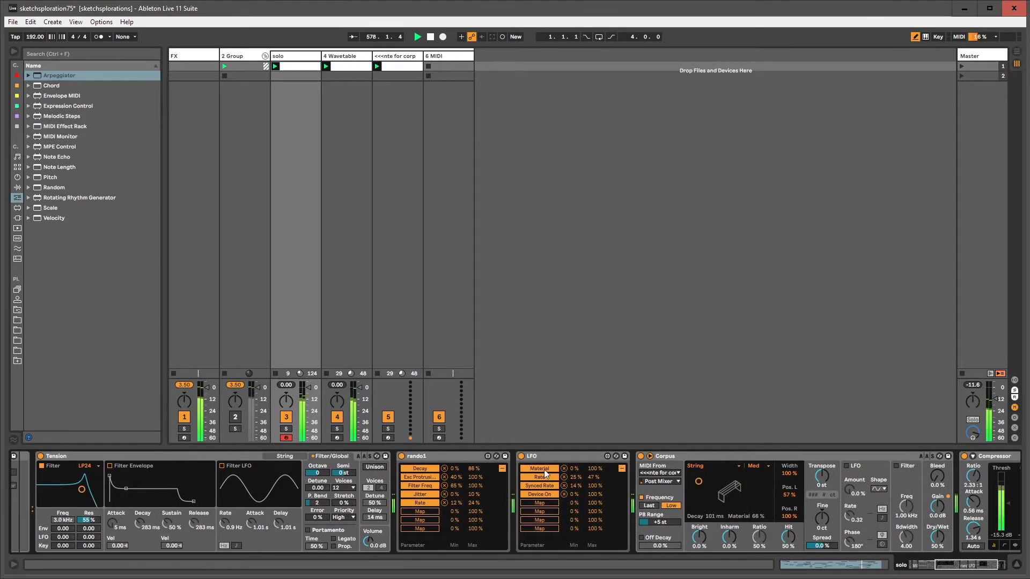
pyautogui.click(503, 469)
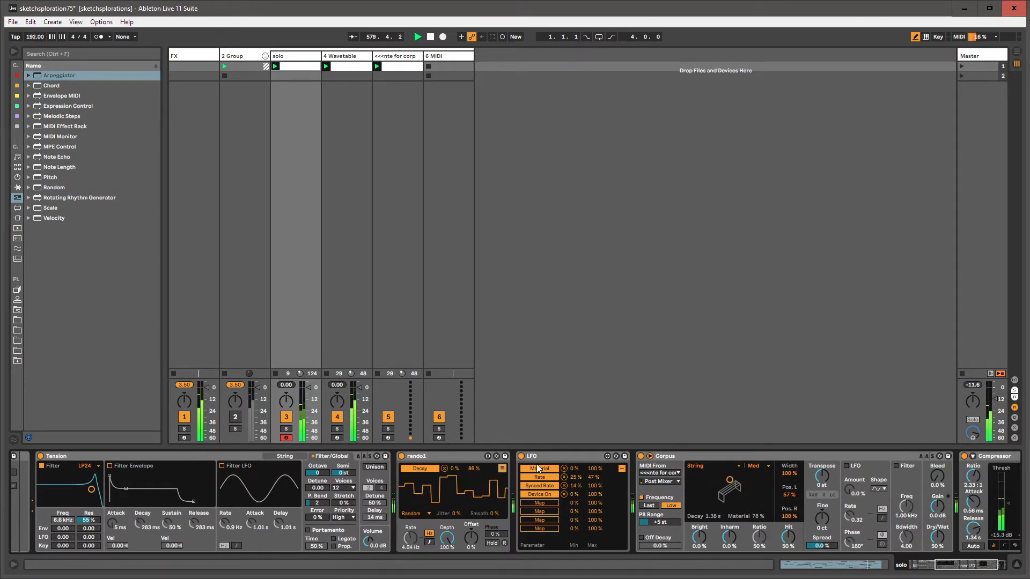
pyautogui.click(621, 469)
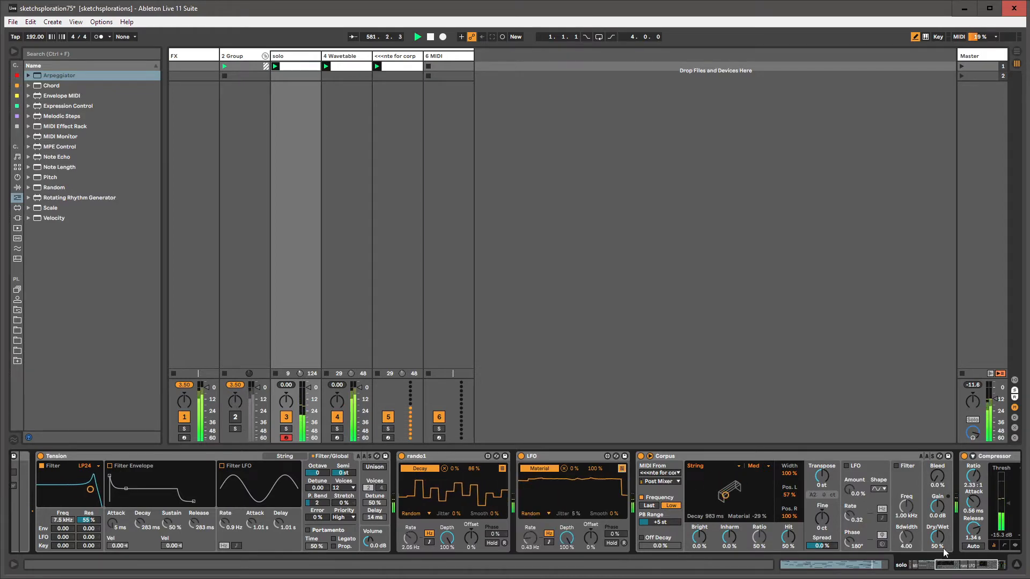
pyautogui.moveTo(958, 569); pyautogui.dragTo(942, 569)
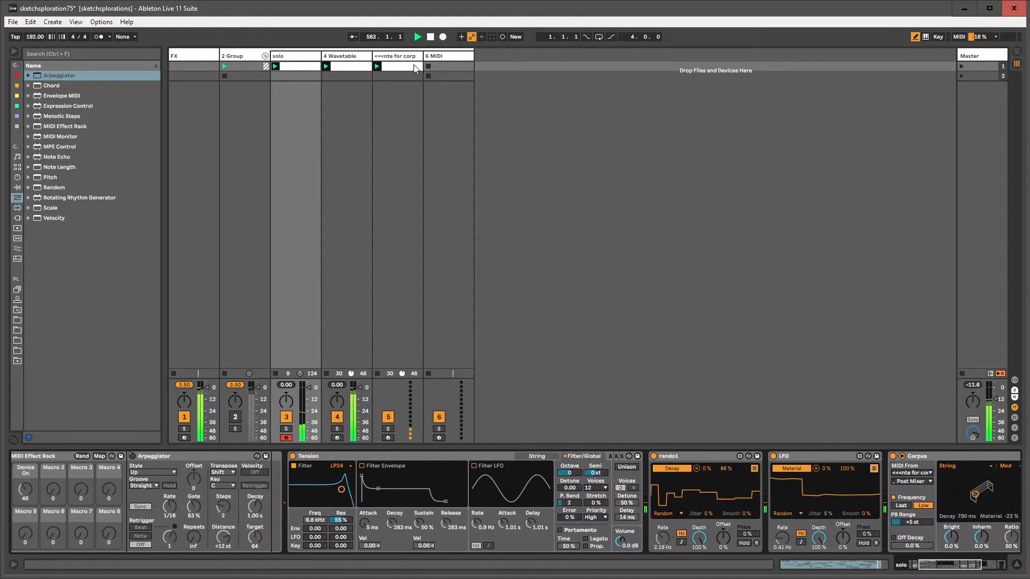
# Set the note probability on the Wavetable track to 68%
pyautogui.click(352, 58)
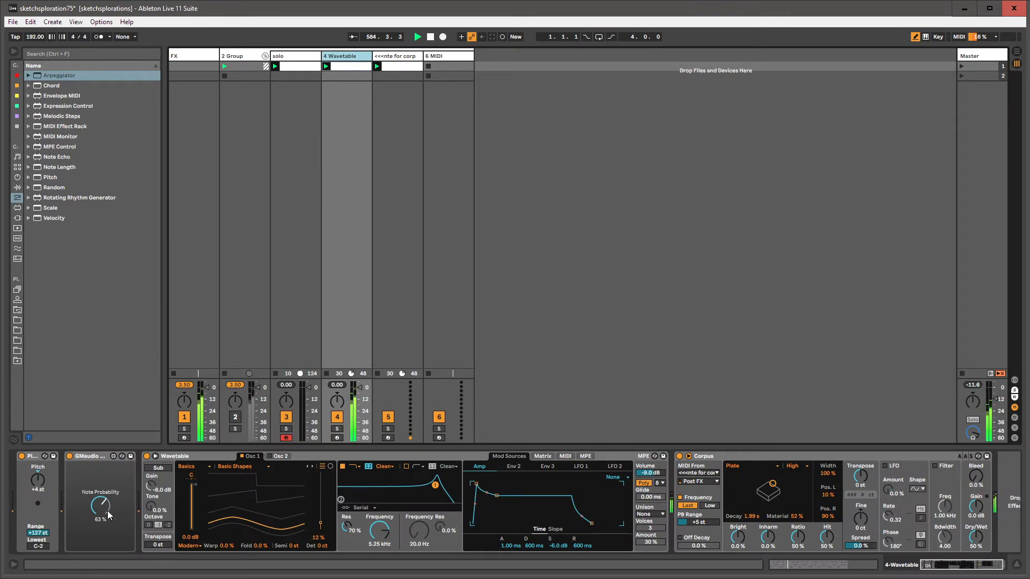
pyautogui.moveTo(109, 516)
pyautogui.mouseDown()
pyautogui.moveTo(109, 558)
pyautogui.moveTo(109, 510)
pyautogui.mouseUp()
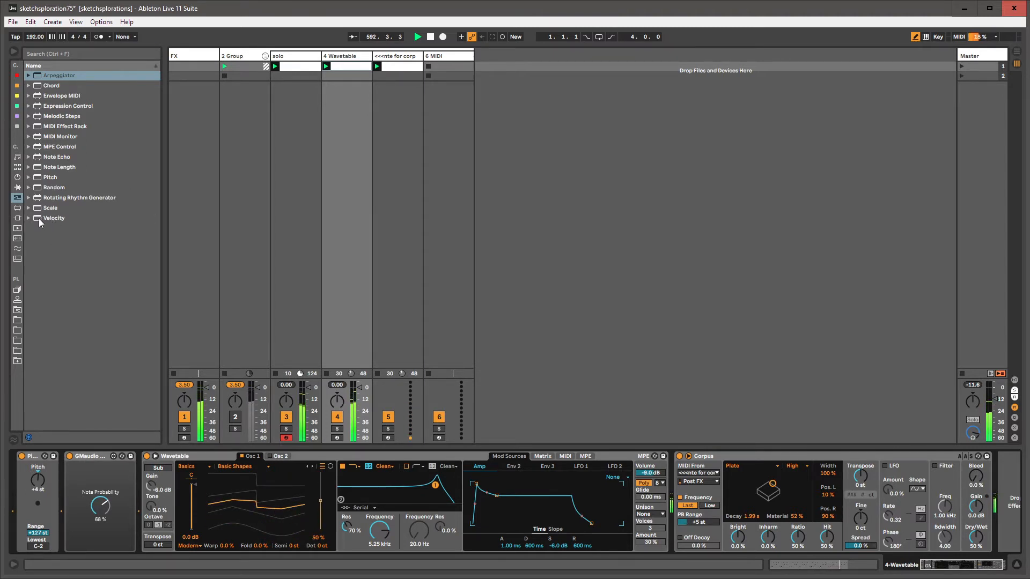
pyautogui.click(19, 209)
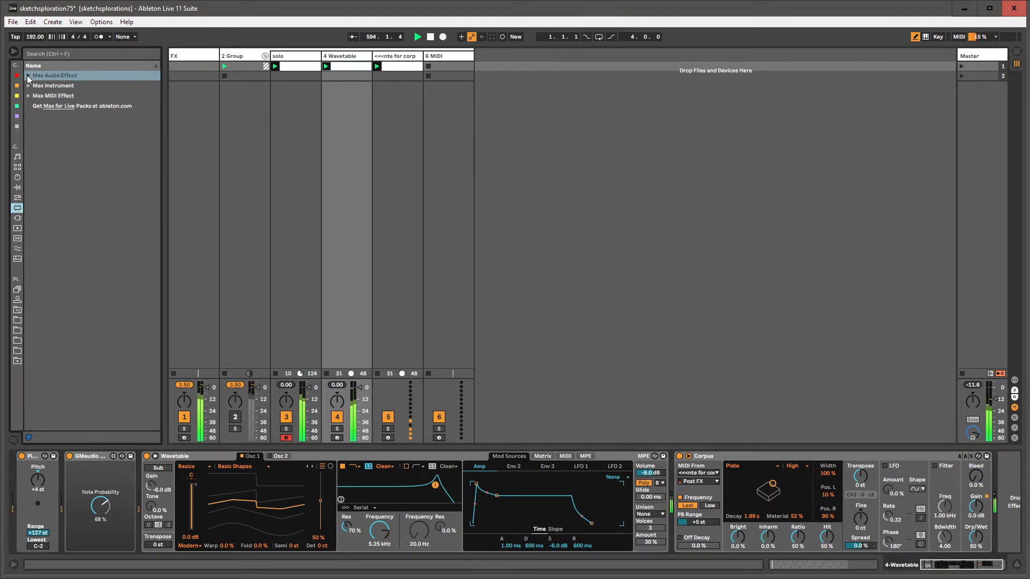
pyautogui.click(29, 75)
pyautogui.click(29, 75)
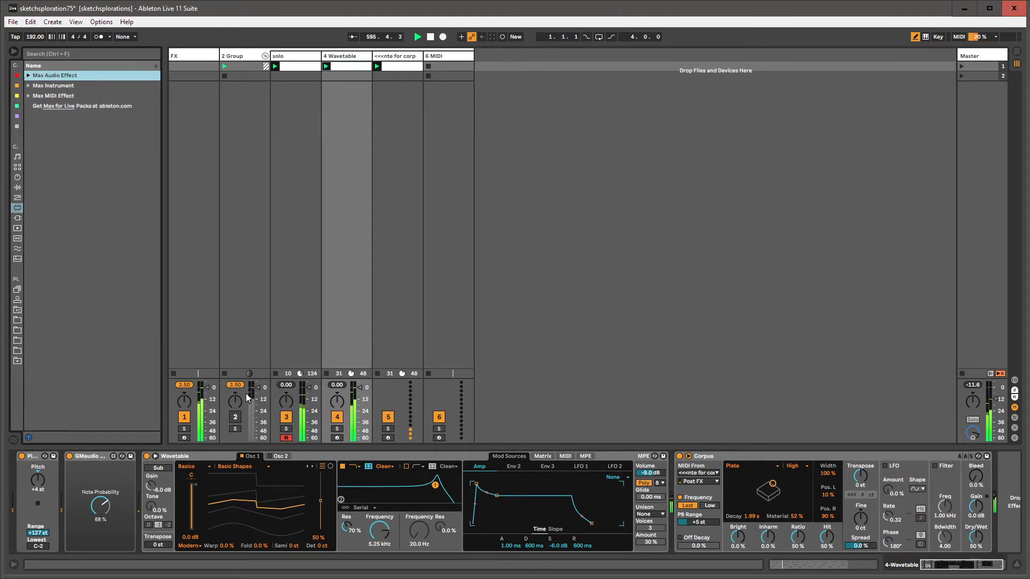
# Lower Wavetable's Osc 1 wavetable position to about 22%
pyautogui.moveTo(320, 501); pyautogui.dragTo(320, 522)
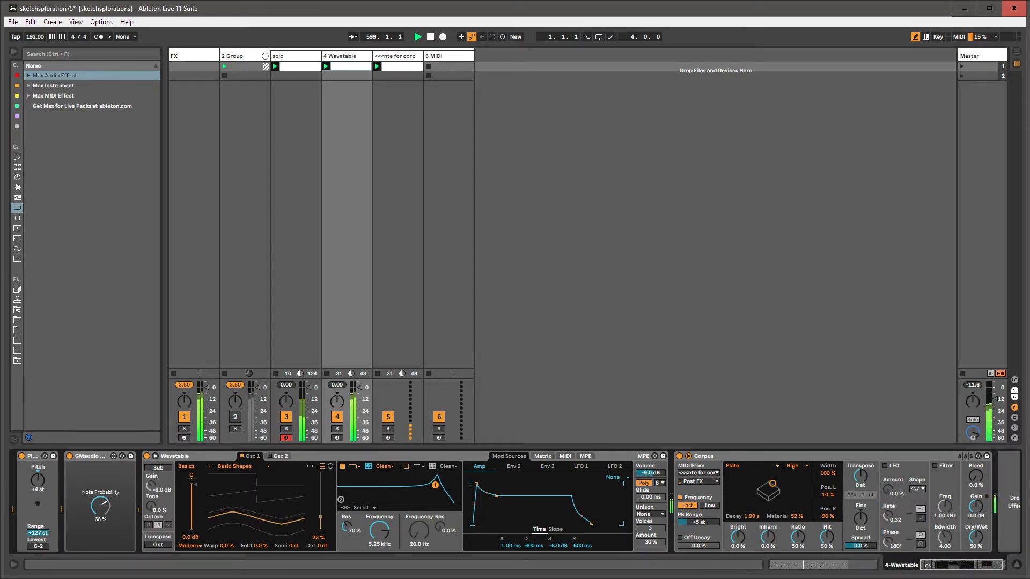
pyautogui.click(440, 57)
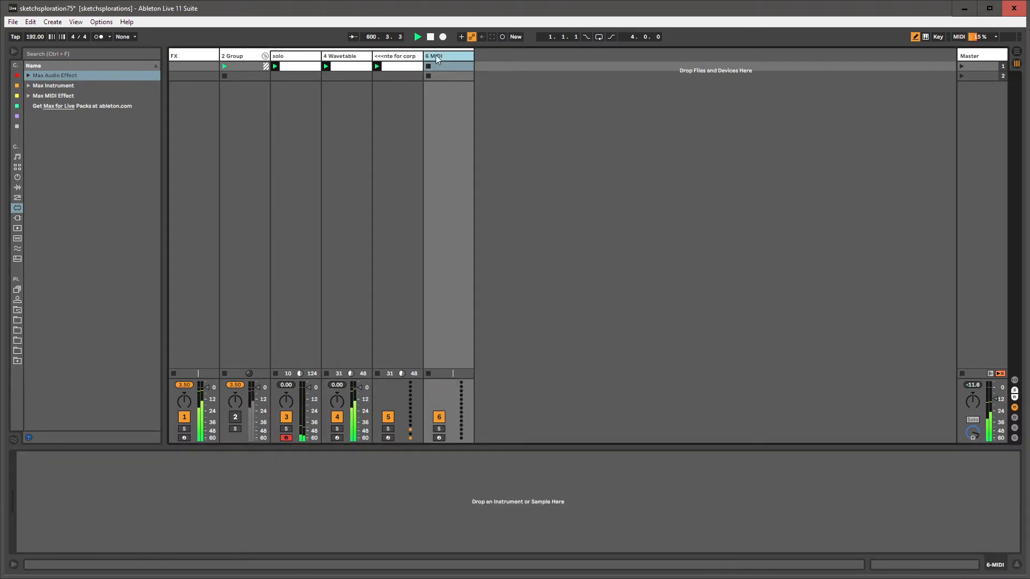
pyautogui.click(358, 59)
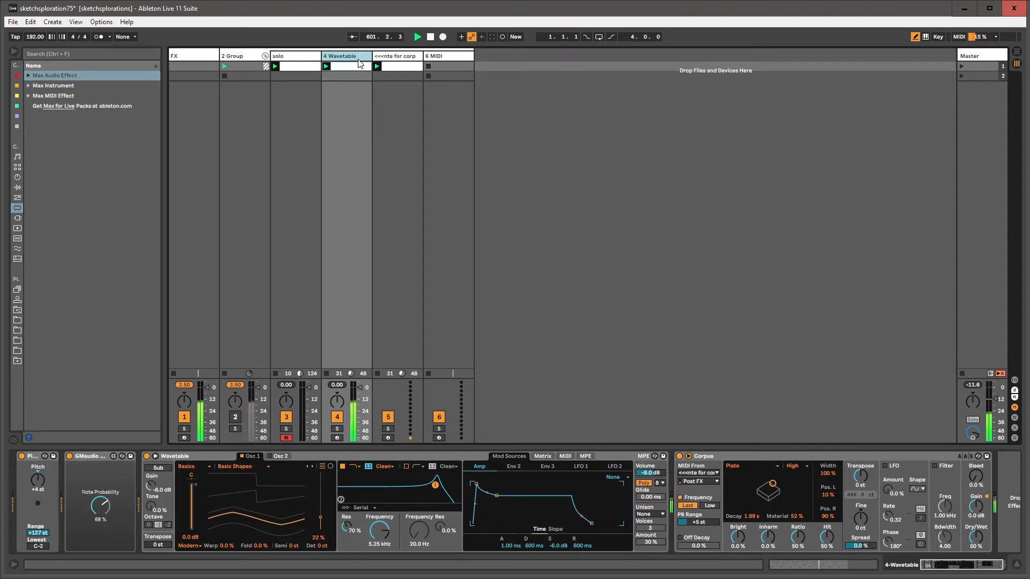
# Add an LFO device between Wavetable and Corpus, with the Random waveform and about 18% smoothing
pyautogui.click(18, 127)
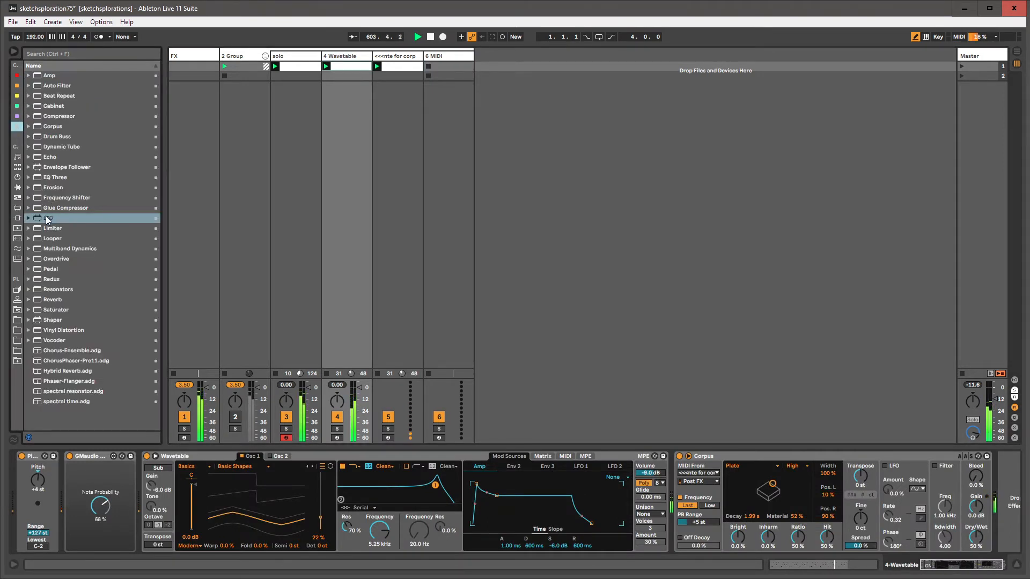
pyautogui.moveTo(47, 220)
pyautogui.mouseDown()
pyautogui.moveTo(686, 513)
pyautogui.moveTo(684, 501)
pyautogui.mouseUp()
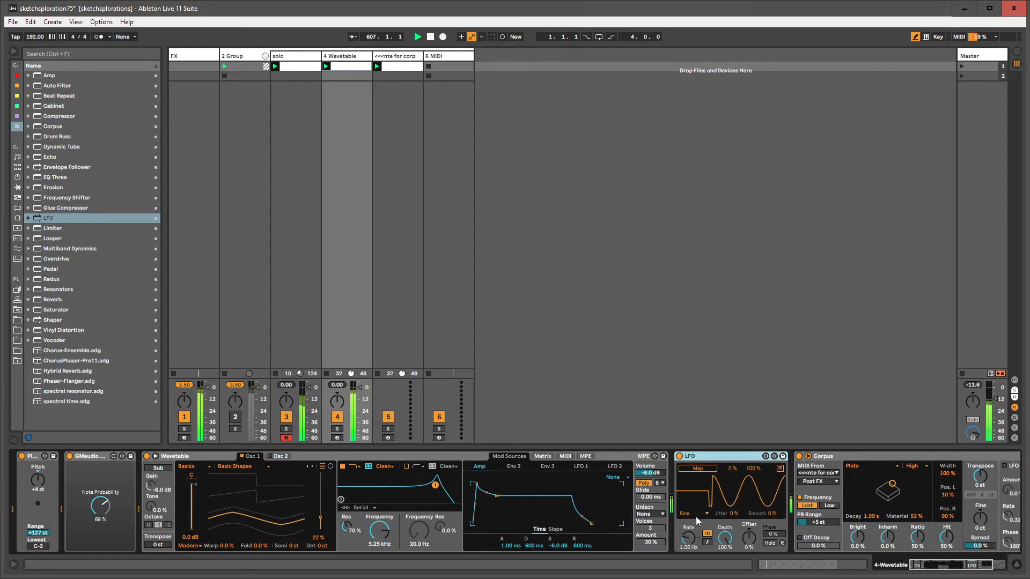
pyautogui.click(696, 517)
pyautogui.click(692, 561)
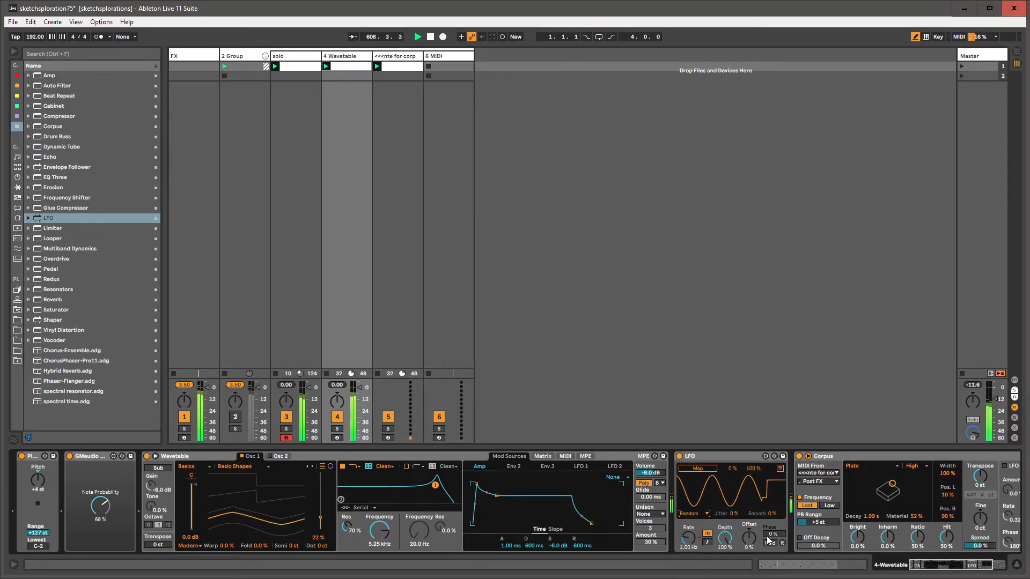
pyautogui.moveTo(772, 515); pyautogui.dragTo(772, 506)
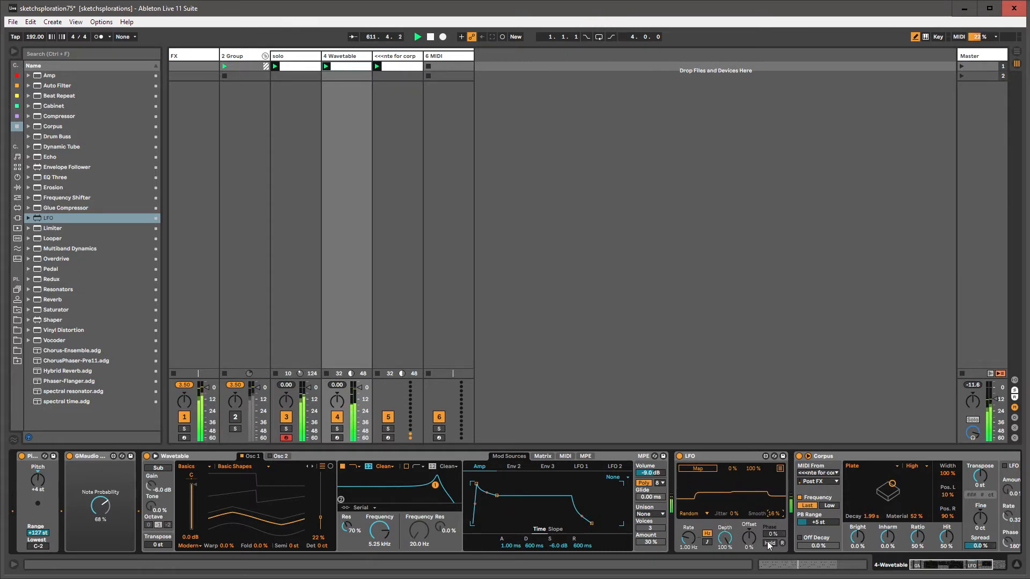
# Map the LFO to Wavetable's Osc 1 position with a maximum of 40% and save the set
pyautogui.click(709, 471)
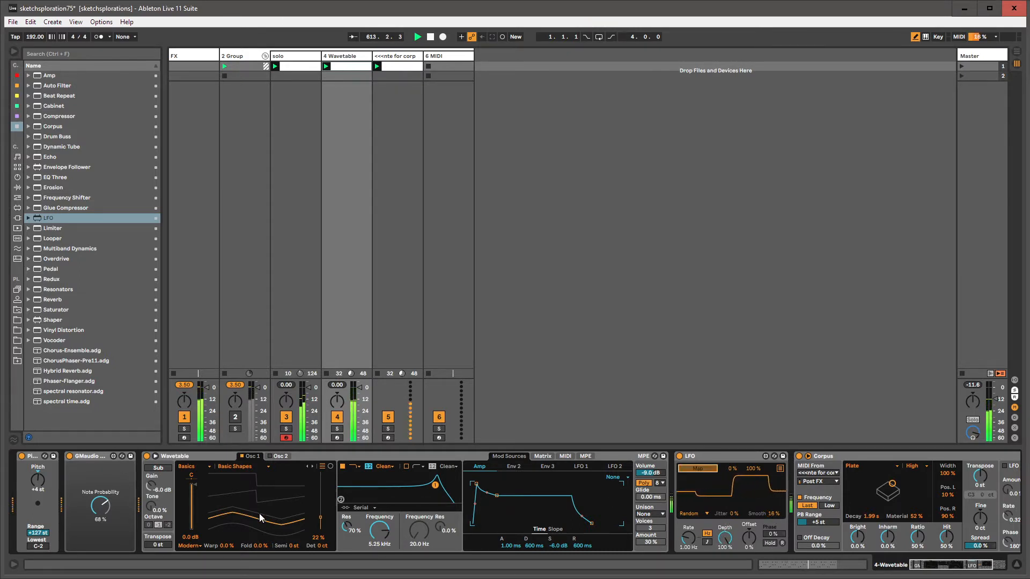
pyautogui.moveTo(213, 518); pyautogui.dragTo(250, 516)
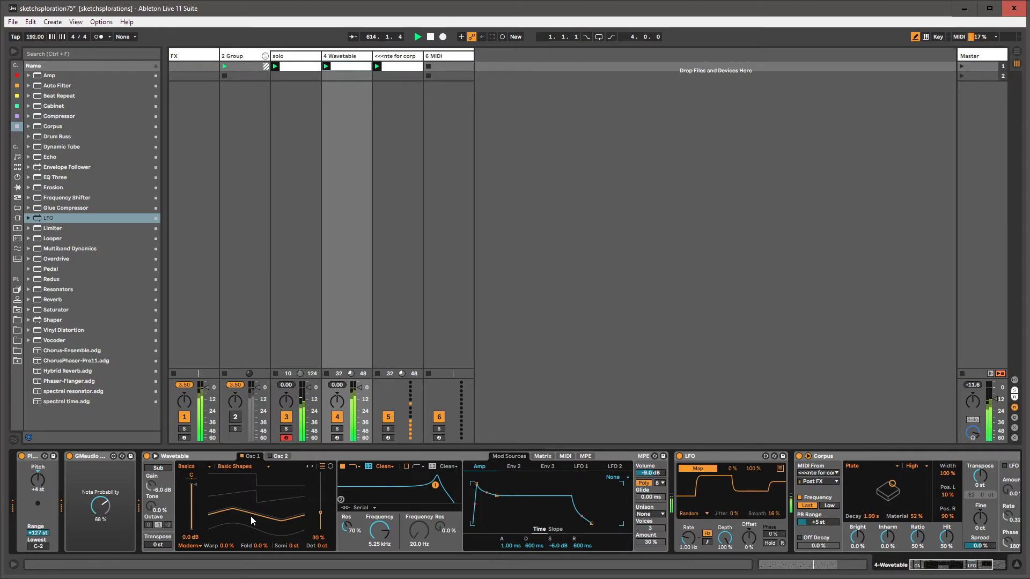
pyautogui.click(322, 514)
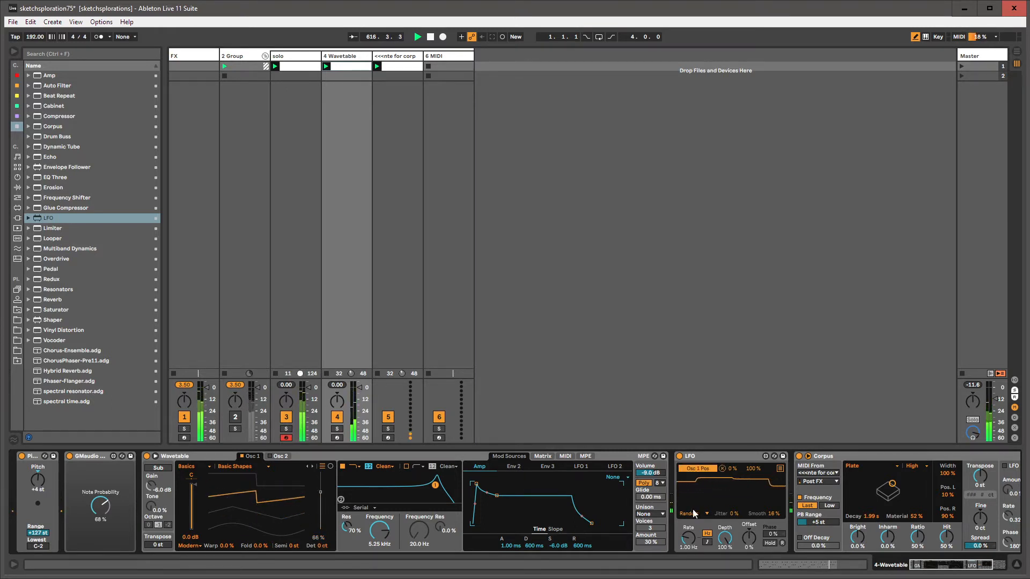
pyautogui.click(780, 468)
pyautogui.moveTo(750, 471); pyautogui.dragTo(750, 503)
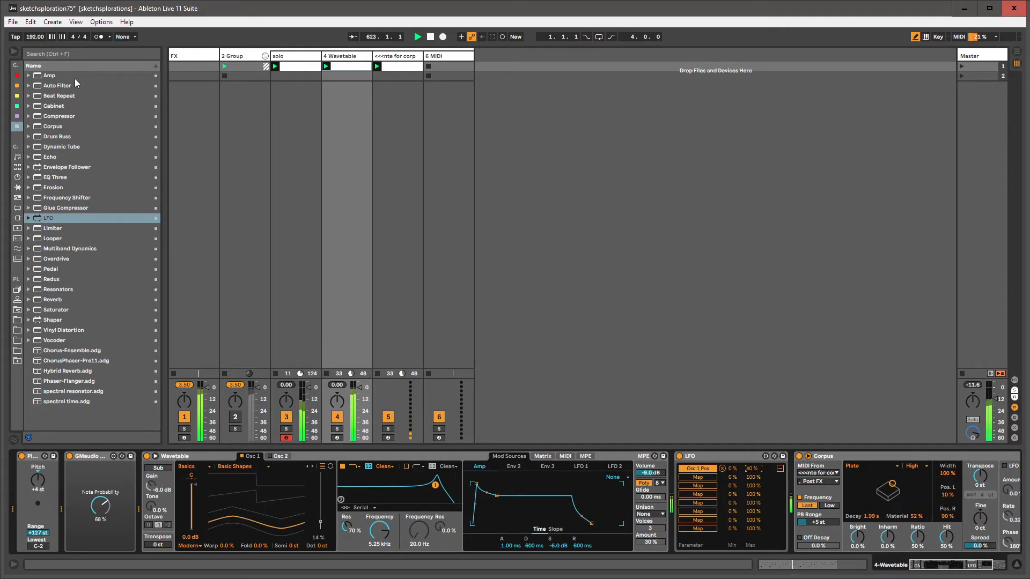
pyautogui.click(13, 22)
pyautogui.click(41, 111)
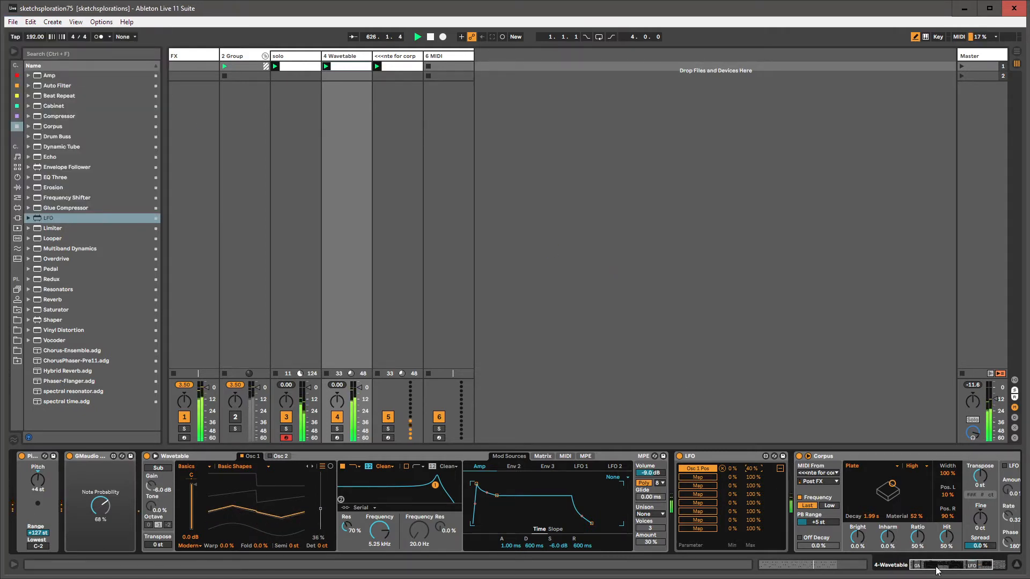
# Set the Corpus material to 15% and map the LFO's second slot to Corpus Decay with a maximum of 76%
pyautogui.moveTo(938, 565); pyautogui.dragTo(950, 566)
pyautogui.moveTo(762, 493)
pyautogui.mouseDown()
pyautogui.moveTo(775, 487)
pyautogui.moveTo(736, 489)
pyautogui.moveTo(772, 497)
pyautogui.moveTo(750, 489)
pyautogui.mouseUp()
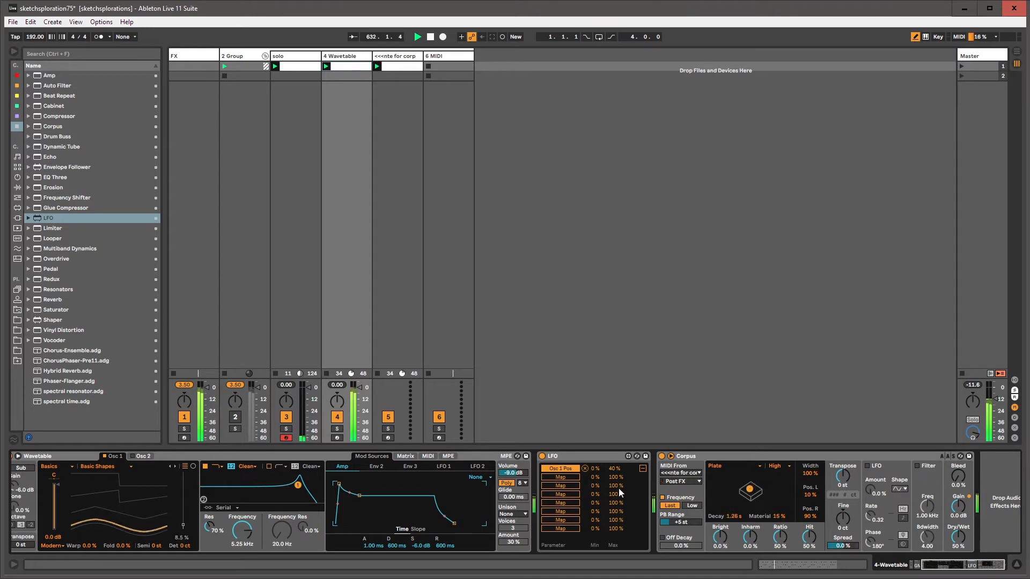
pyautogui.click(560, 477)
pyautogui.click(731, 516)
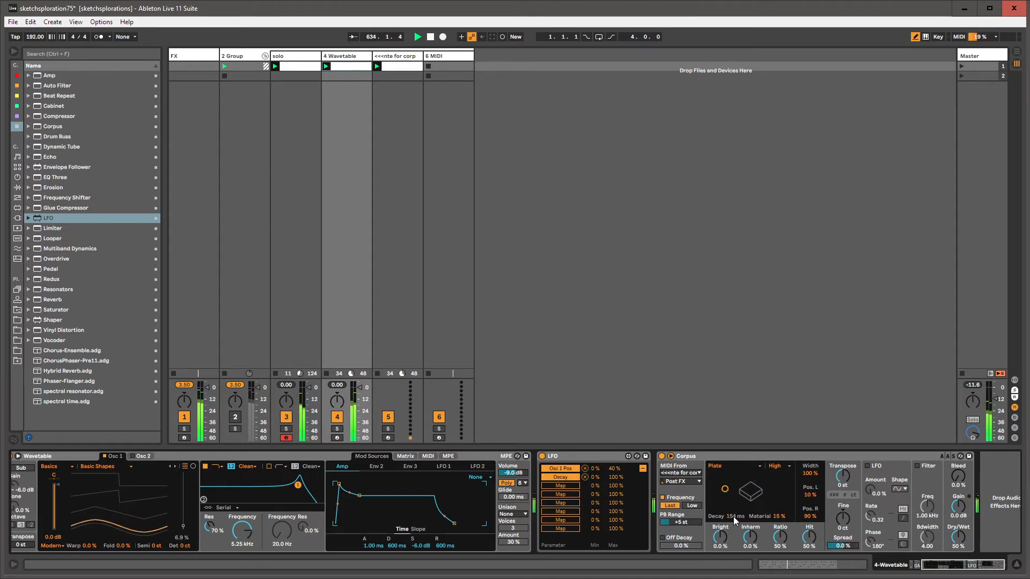
pyautogui.moveTo(613, 478); pyautogui.dragTo(613, 498)
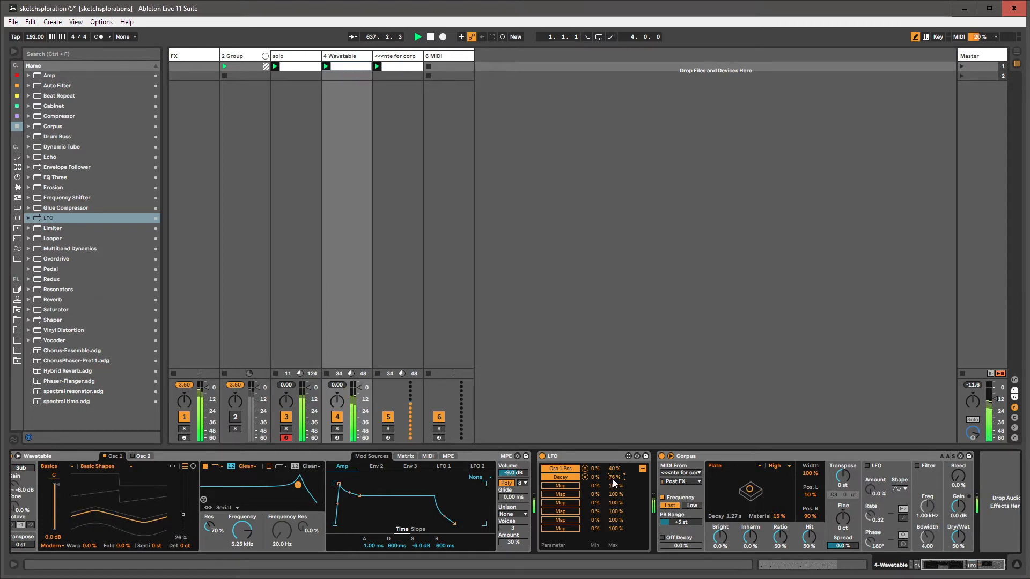
# Change the Corpus resonance type to Pipe
pyautogui.click(727, 465)
pyautogui.click(726, 463)
pyautogui.click(726, 462)
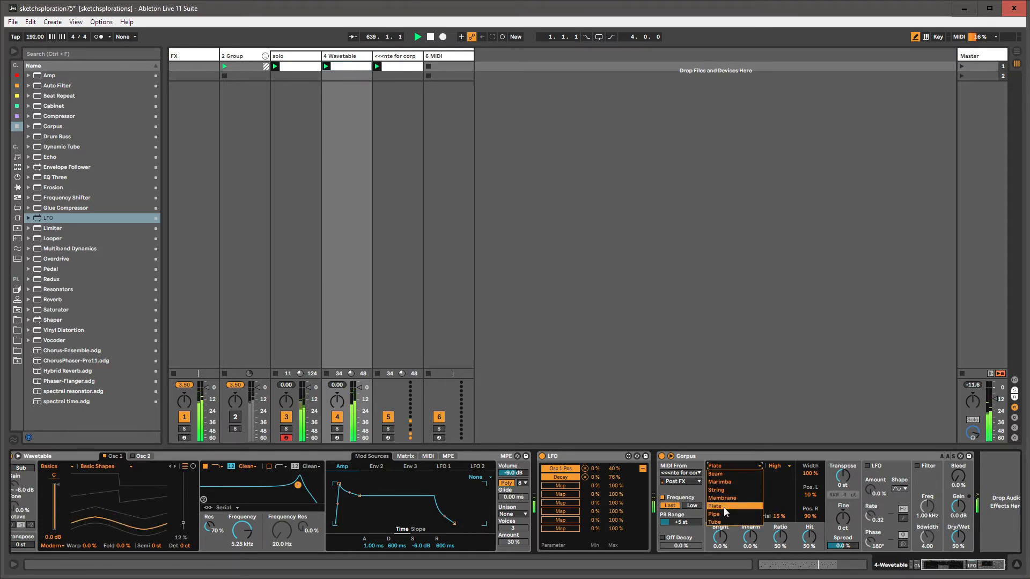
pyautogui.click(724, 516)
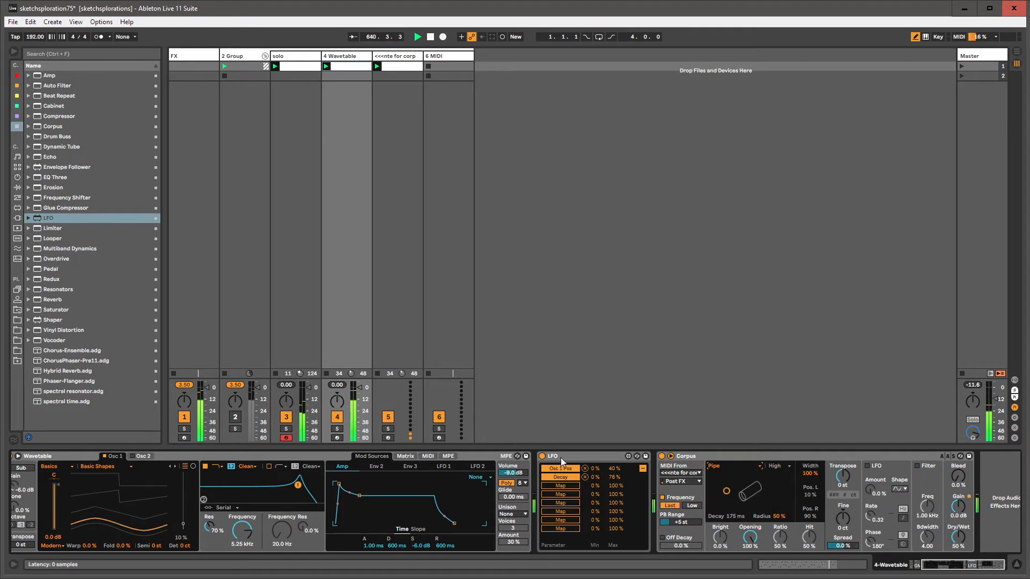
# Insert another LFO directly after Wavetable, ahead of the existing one, and set its waveform to Random
pyautogui.moveTo(47, 219); pyautogui.dragTo(538, 503)
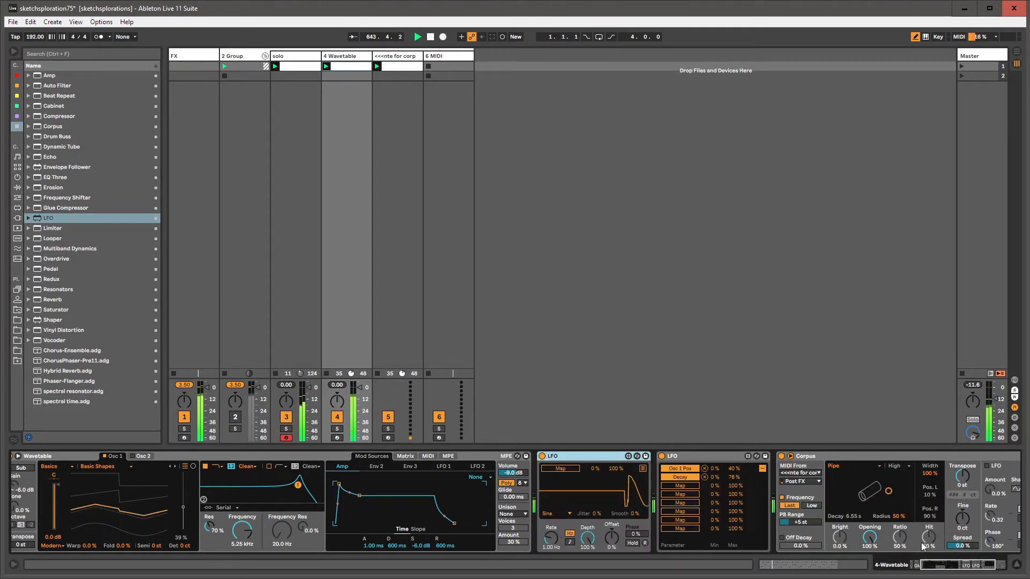
pyautogui.moveTo(936, 566); pyautogui.dragTo(948, 567)
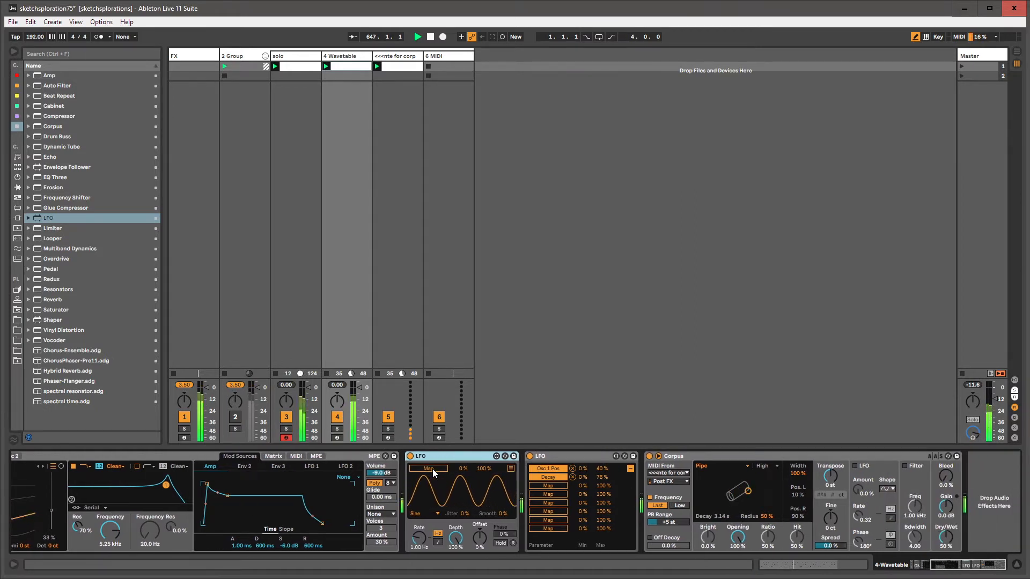
pyautogui.click(421, 514)
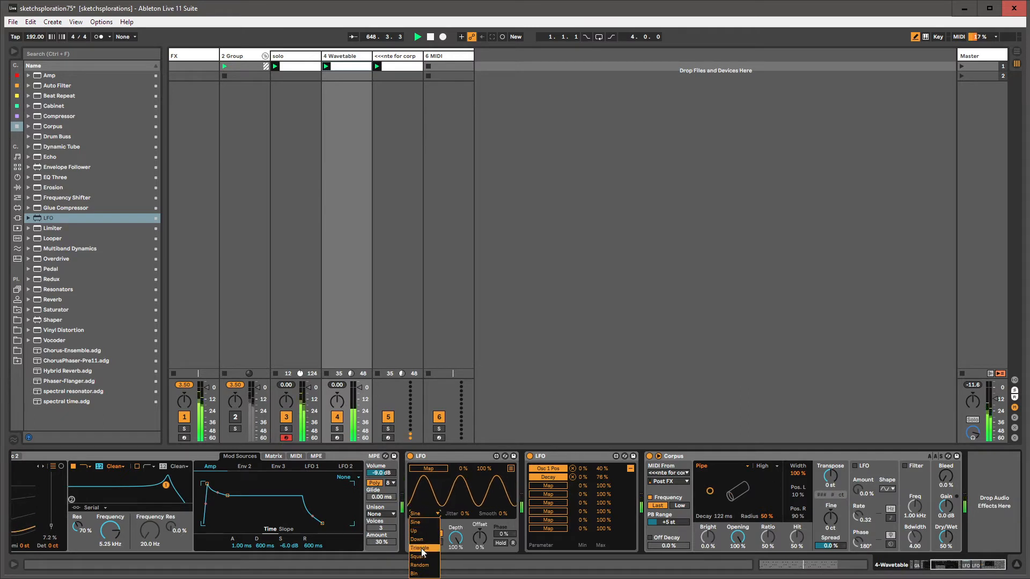
pyautogui.click(424, 569)
# Set the new LFO's rate to 0.41 Hz and map it to the Corpus resonance type
pyautogui.moveTo(419, 538); pyautogui.dragTo(419, 555)
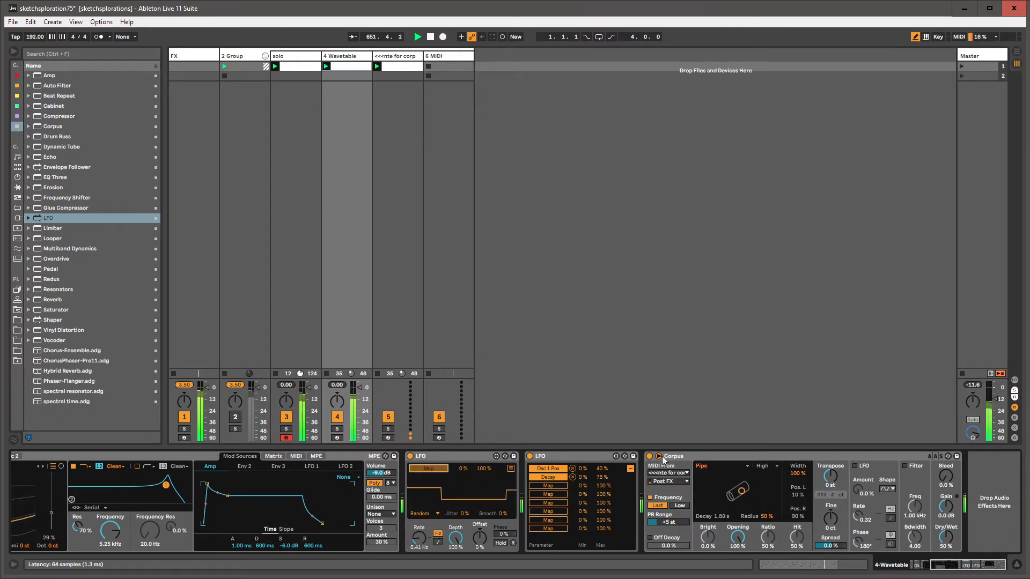
pyautogui.click(702, 466)
pyautogui.click(702, 456)
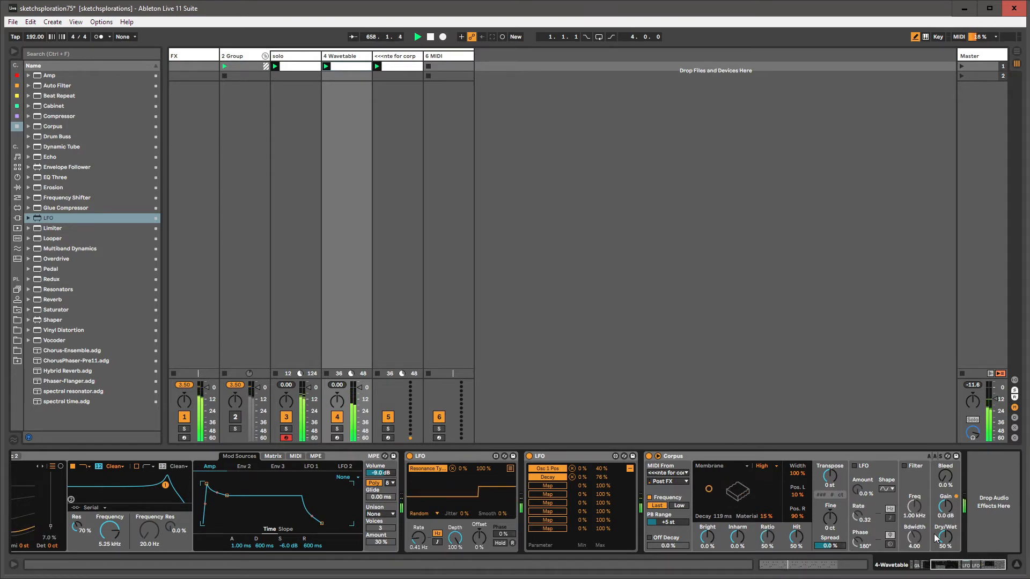
# Map the third slot of the LFO next to Corpus to the Corpus Dry/Wet with a maximum of 97%
pyautogui.moveTo(939, 538)
pyautogui.mouseDown()
pyautogui.moveTo(939, 499)
pyautogui.moveTo(939, 553)
pyautogui.moveTo(948, 530)
pyautogui.mouseUp()
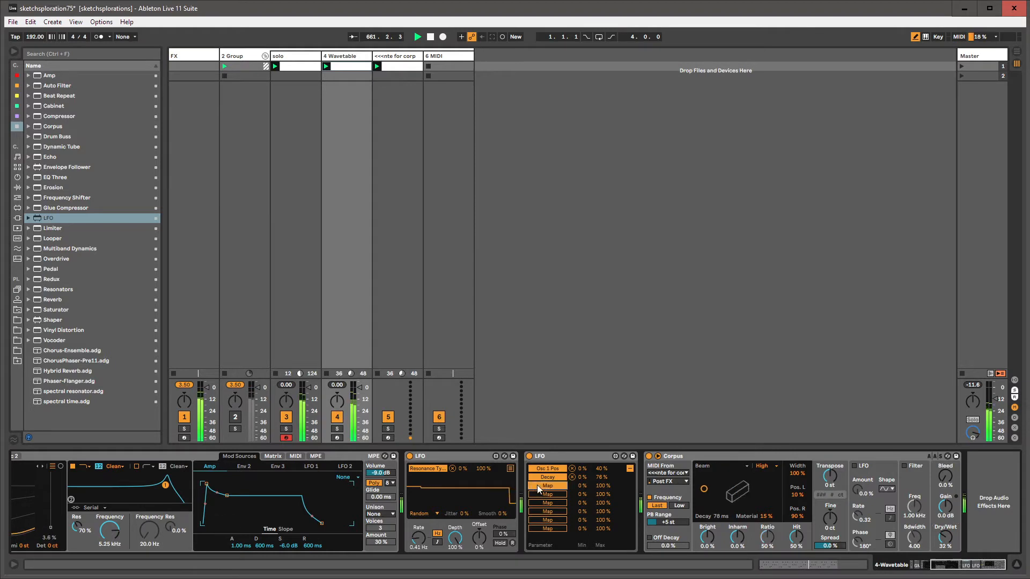
pyautogui.click(948, 530)
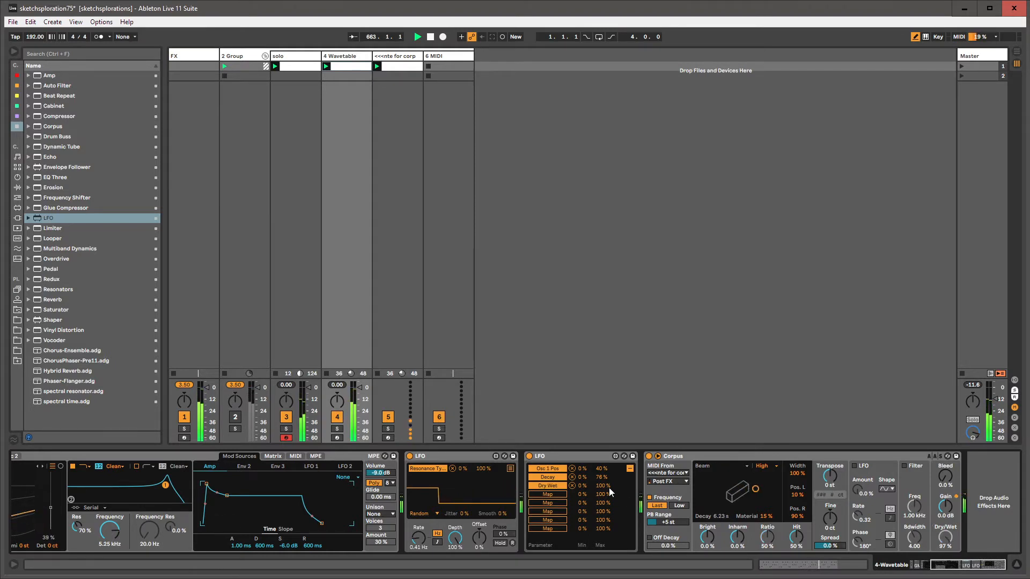
pyautogui.moveTo(603, 485); pyautogui.dragTo(603, 493)
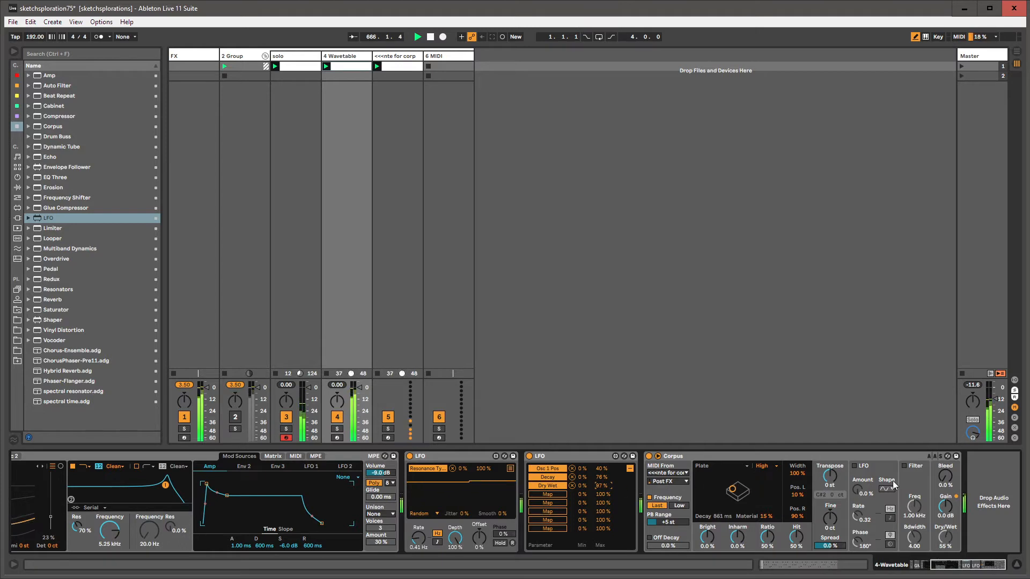
pyautogui.click(985, 498)
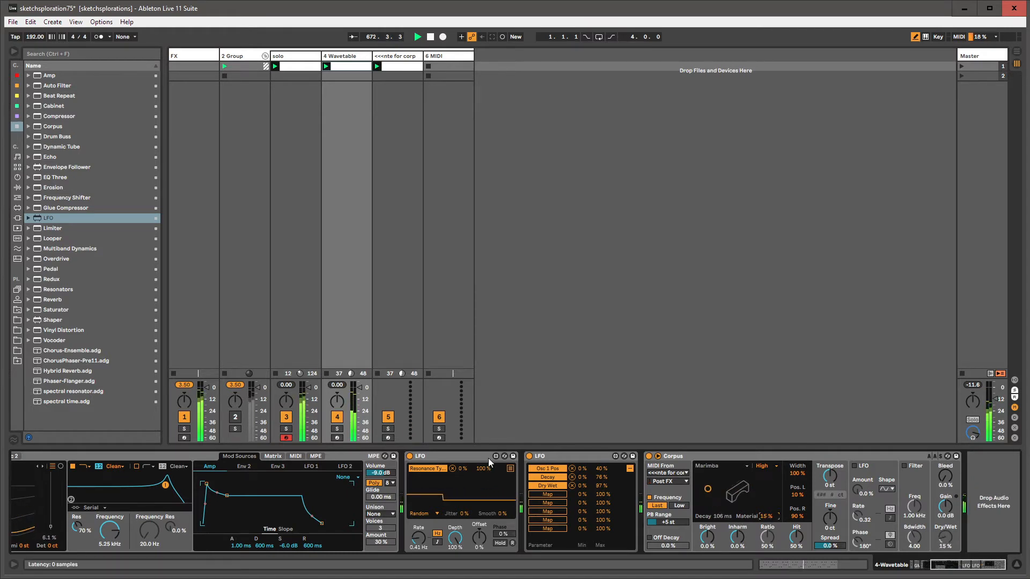
# Expand the mapping list of the resonance type LFO and map its second slot to the Corpus Radius
pyautogui.click(510, 468)
pyautogui.click(438, 486)
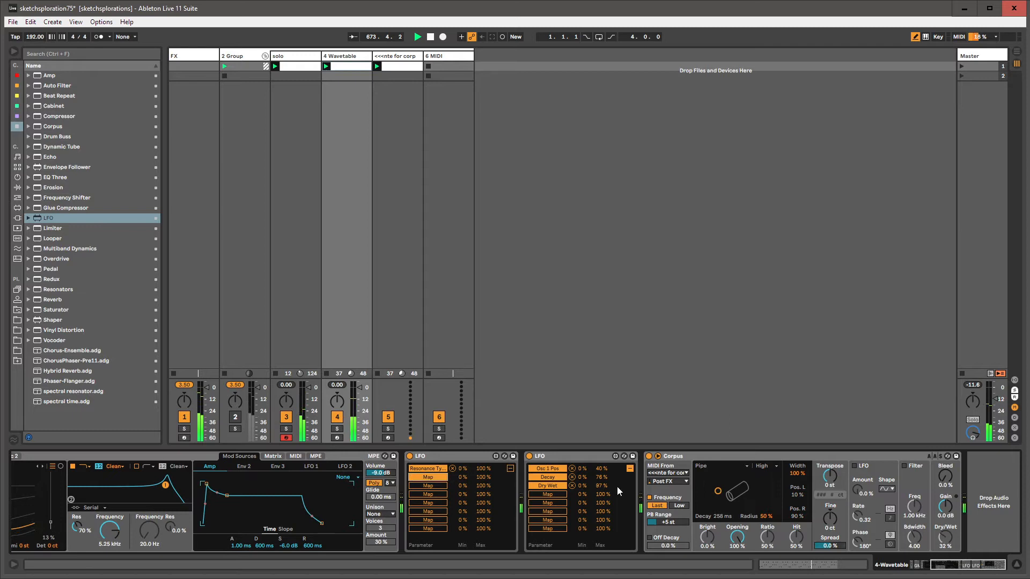
pyautogui.click(765, 517)
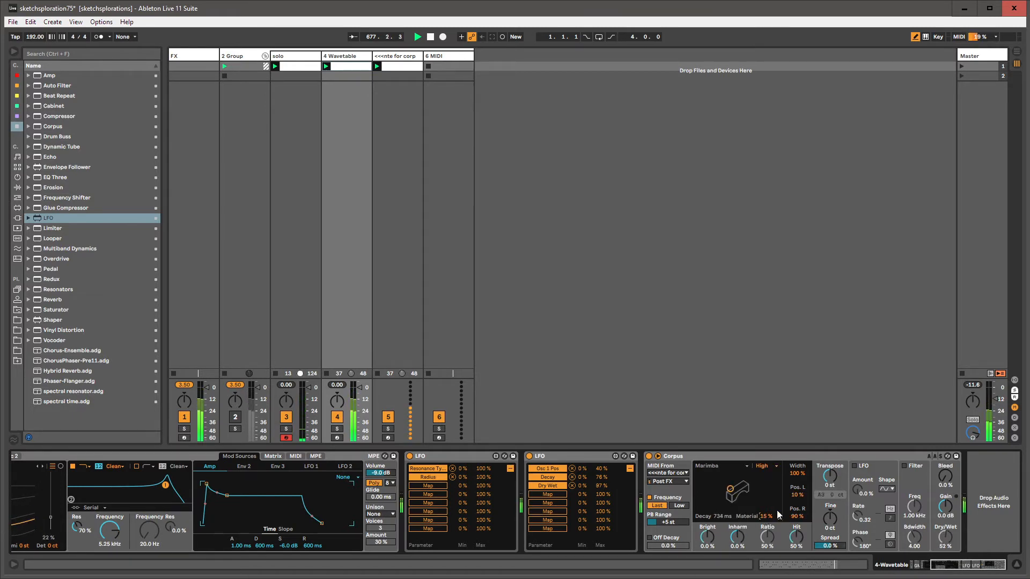
# Enable the internal Corpus LFO with a noise shape, 100% amount, a rate of 0.05 and a phase of 66.6°
pyautogui.click(854, 466)
pyautogui.click(887, 489)
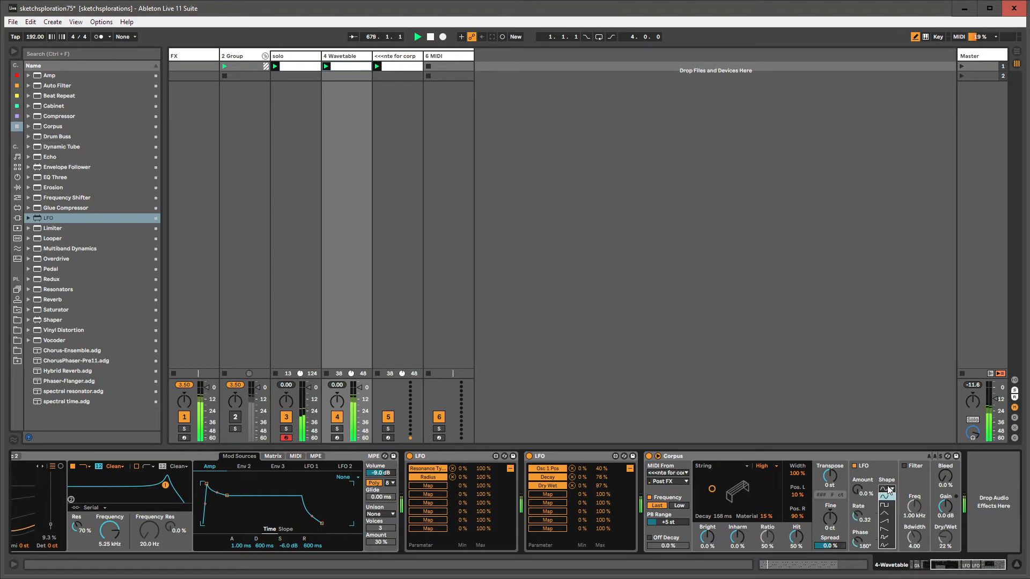
pyautogui.click(886, 537)
pyautogui.moveTo(860, 489); pyautogui.dragTo(860, 424)
pyautogui.moveTo(859, 517); pyautogui.dragTo(859, 473)
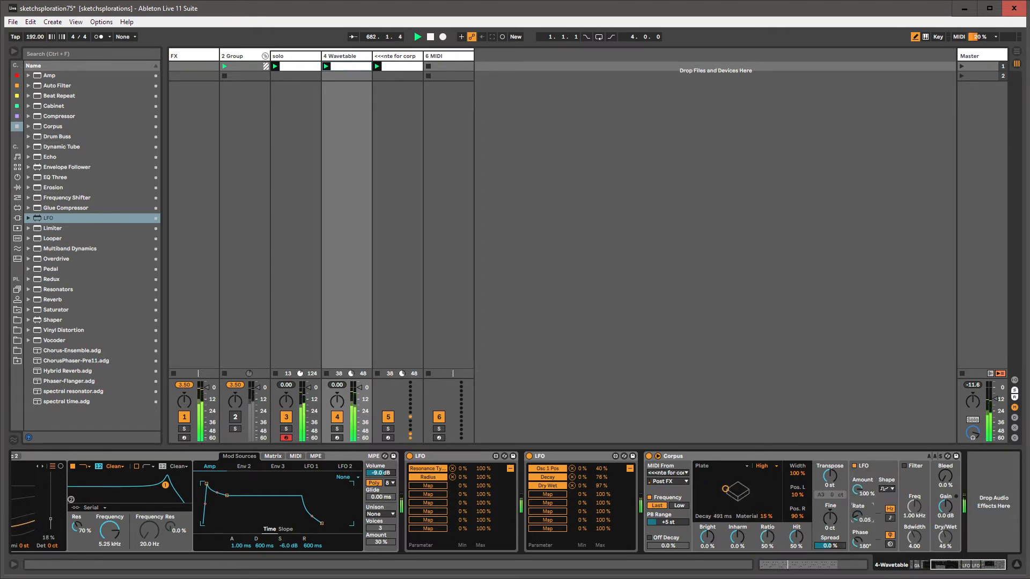
pyautogui.moveTo(858, 542); pyautogui.dragTo(858, 574)
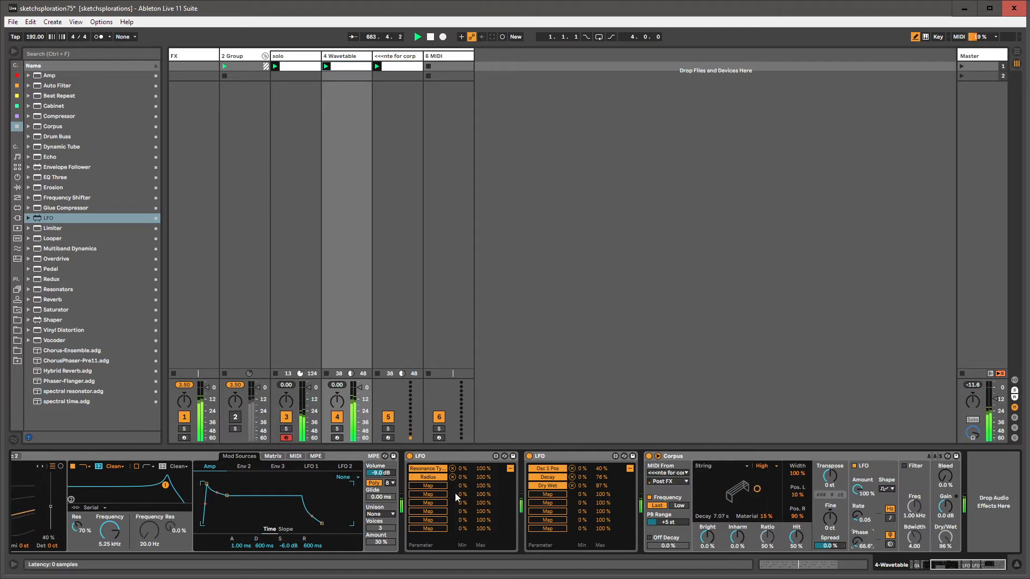
# Map the third slot of the resonance type LFO to the Corpus LFO Rate with a maximum of 72%
pyautogui.click(419, 486)
pyautogui.click(858, 517)
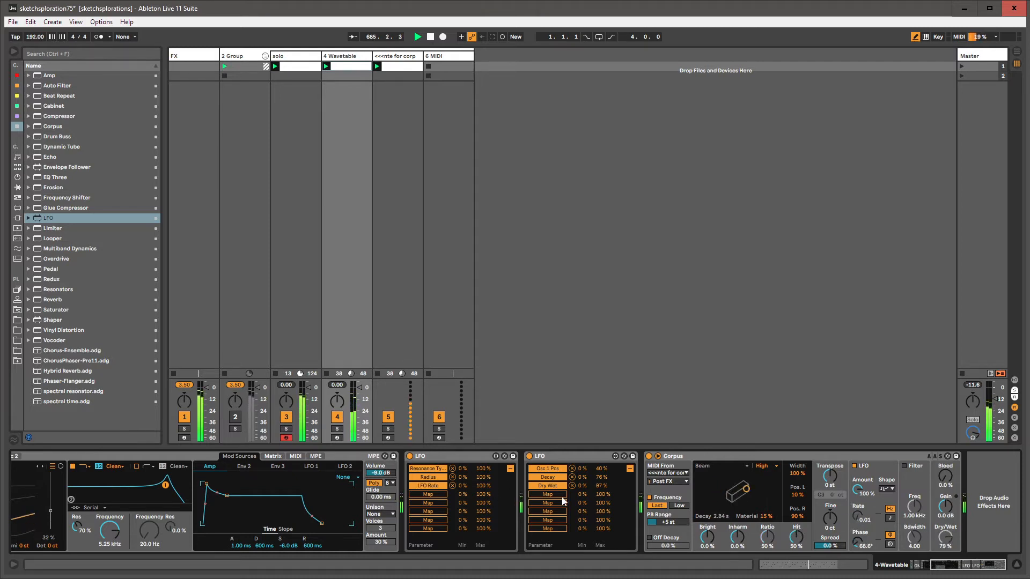
pyautogui.moveTo(482, 486); pyautogui.dragTo(482, 491)
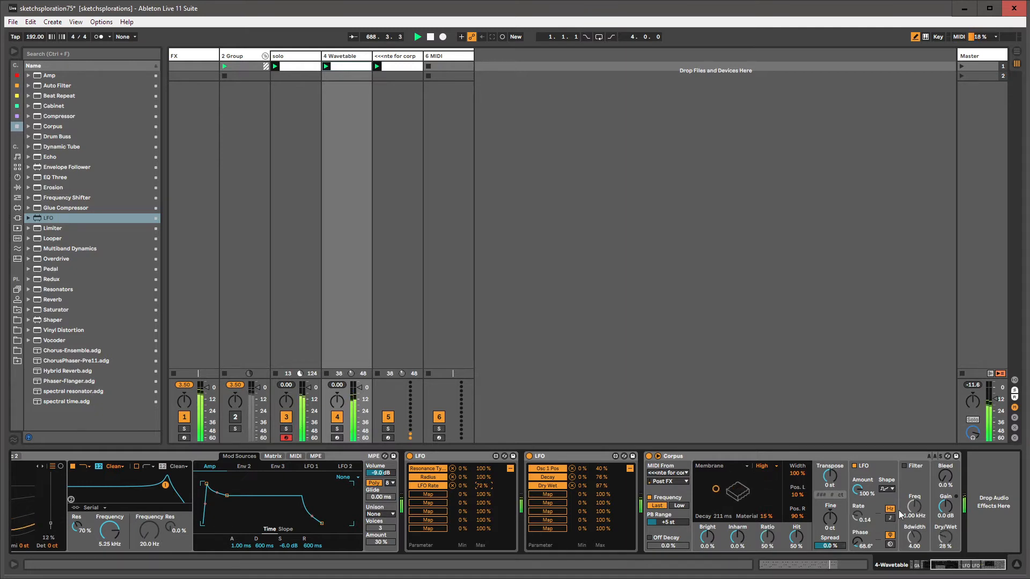
# Add the Hybrid Reverb rack after Corpus and set its blend to 100/0, convolution decay to 54.8 ms and size to 25%
pyautogui.click(975, 515)
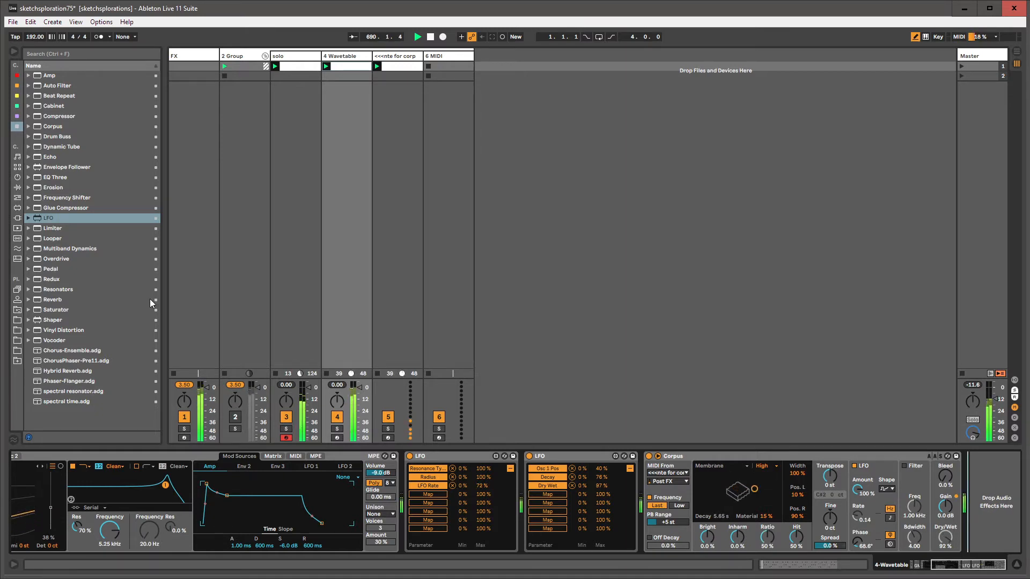
pyautogui.doubleClick(59, 371)
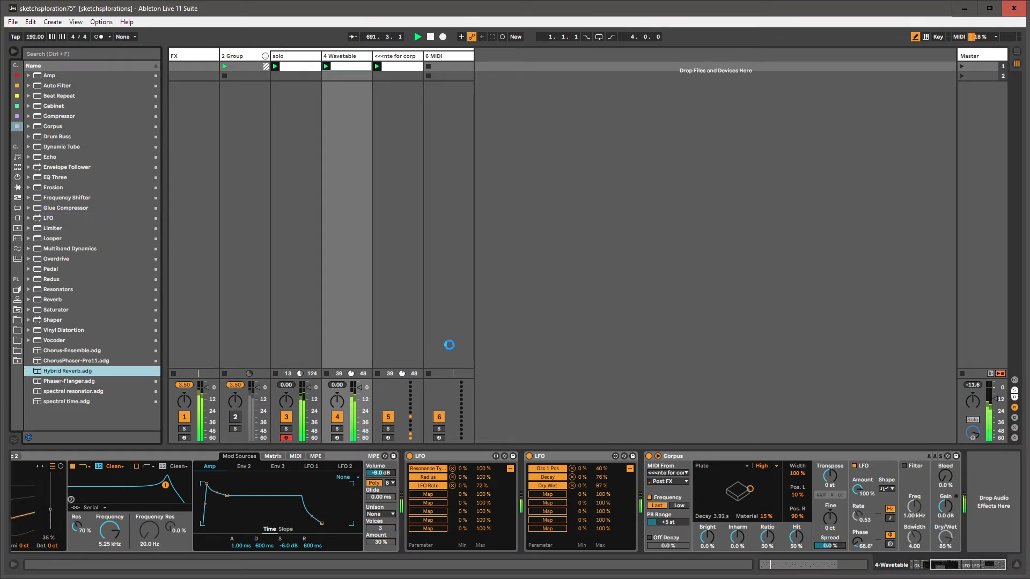
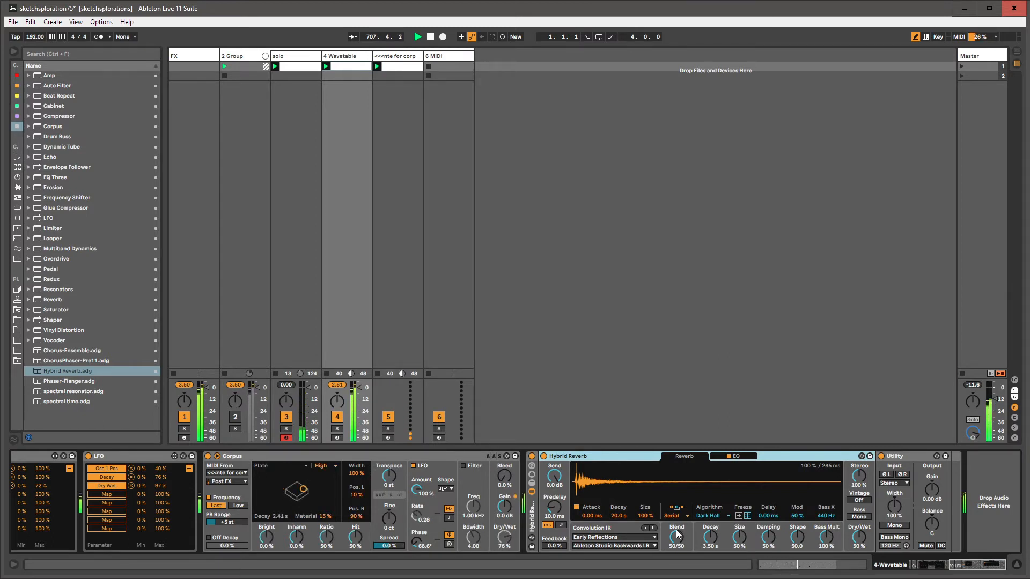
pyautogui.moveTo(676, 529); pyautogui.dragTo(677, 532)
pyautogui.moveTo(613, 516); pyautogui.dragTo(645, 538)
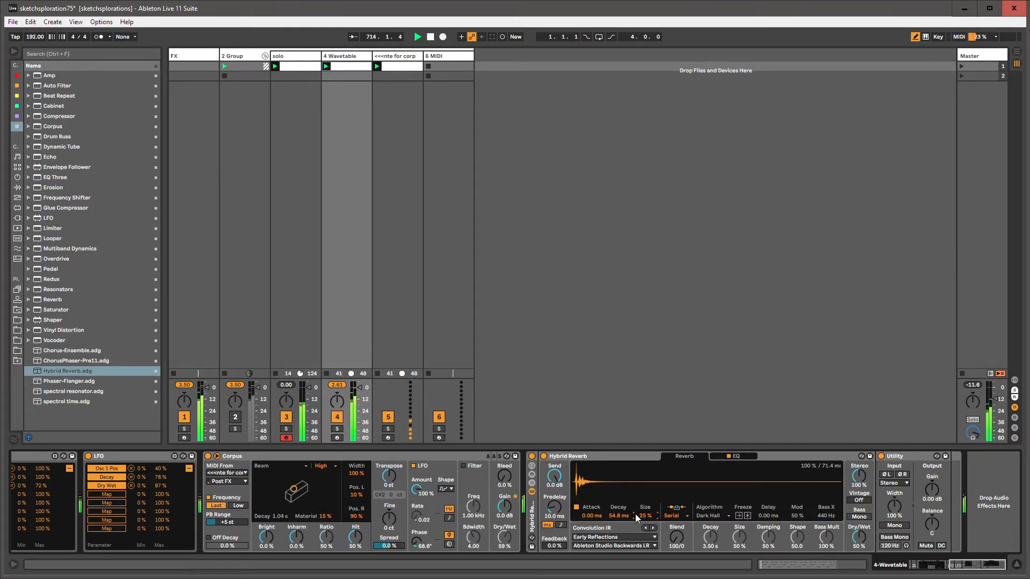
# Move Hybrid Reverb out of its rack at 100% dry/wet and delete the remaining rack with Utility
pyautogui.click(557, 456)
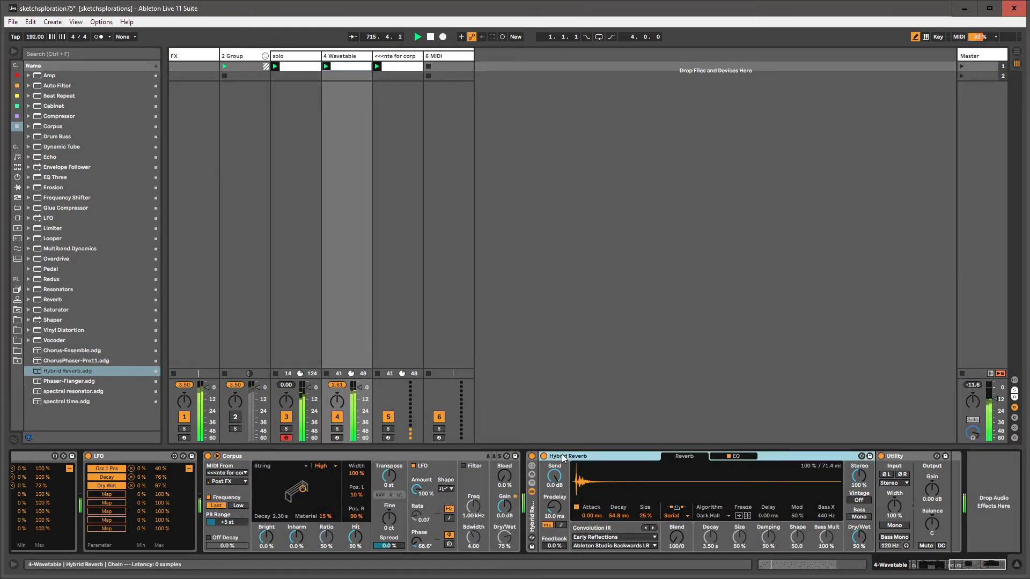
pyautogui.moveTo(570, 457); pyautogui.dragTo(526, 458)
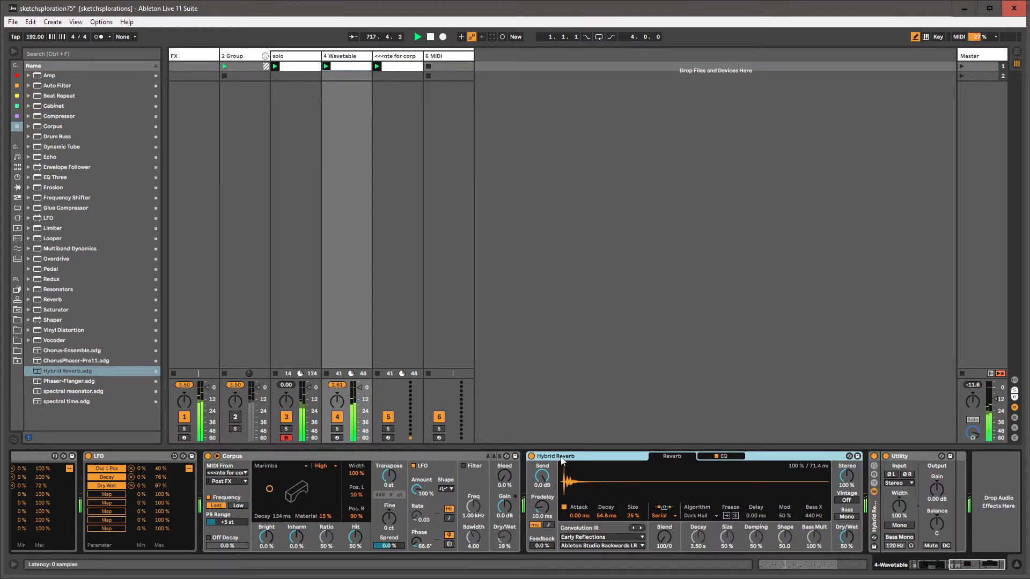
pyautogui.click(906, 457)
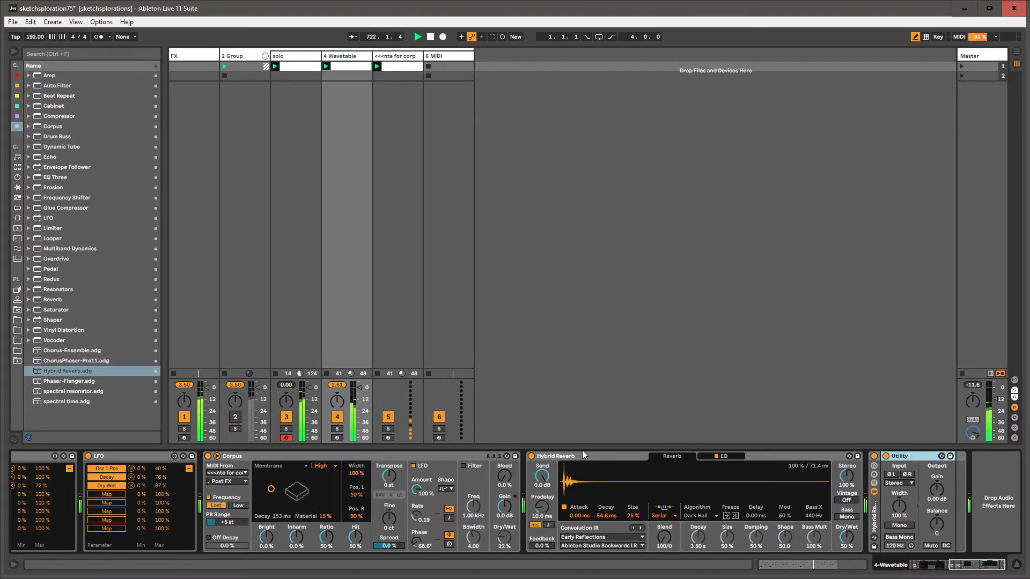
pyautogui.moveTo(846, 543); pyautogui.dragTo(860, 477)
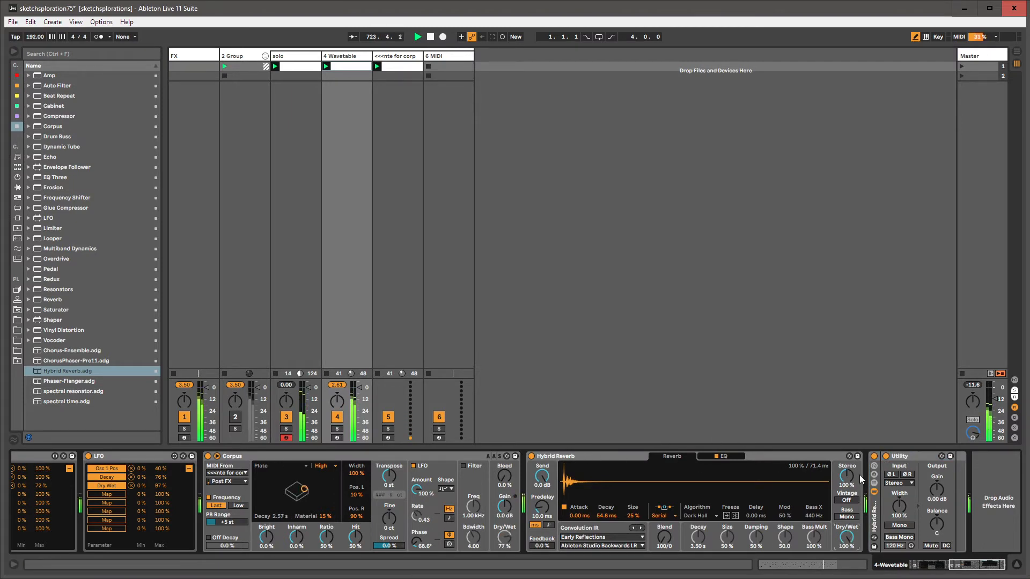
pyautogui.click(875, 514)
pyautogui.press('Delete')
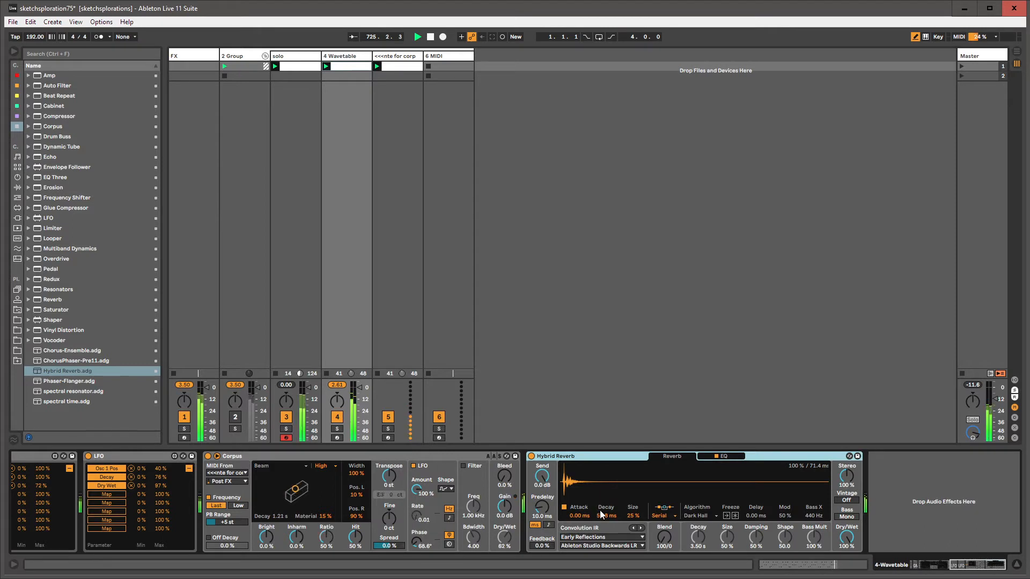
# Set the convolution decay to 27.5 ms and size to 20%, and load girl oh yeah.wav from Samples as the impulse response
pyautogui.moveTo(607, 516); pyautogui.dragTo(631, 521)
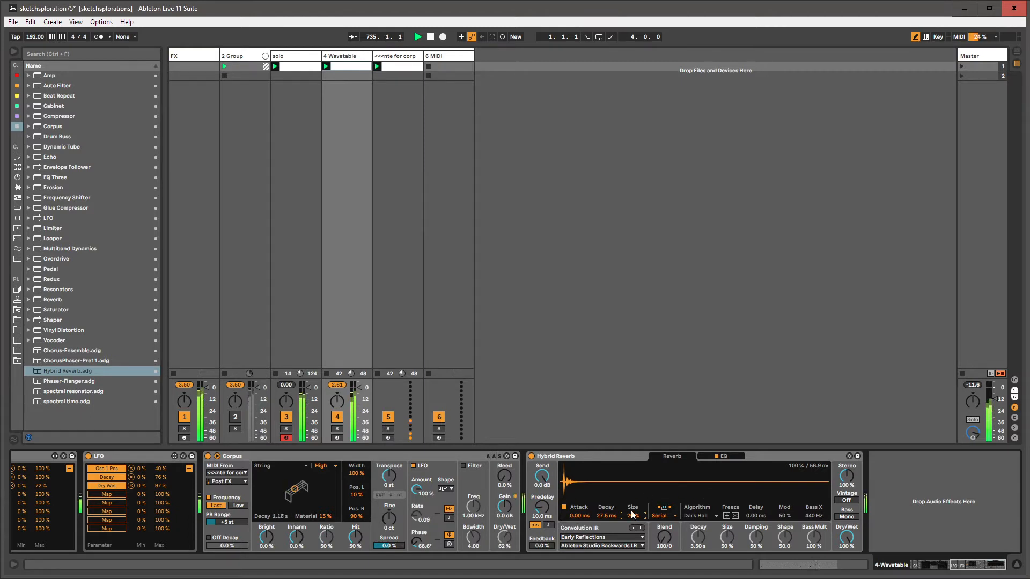
pyautogui.click(17, 310)
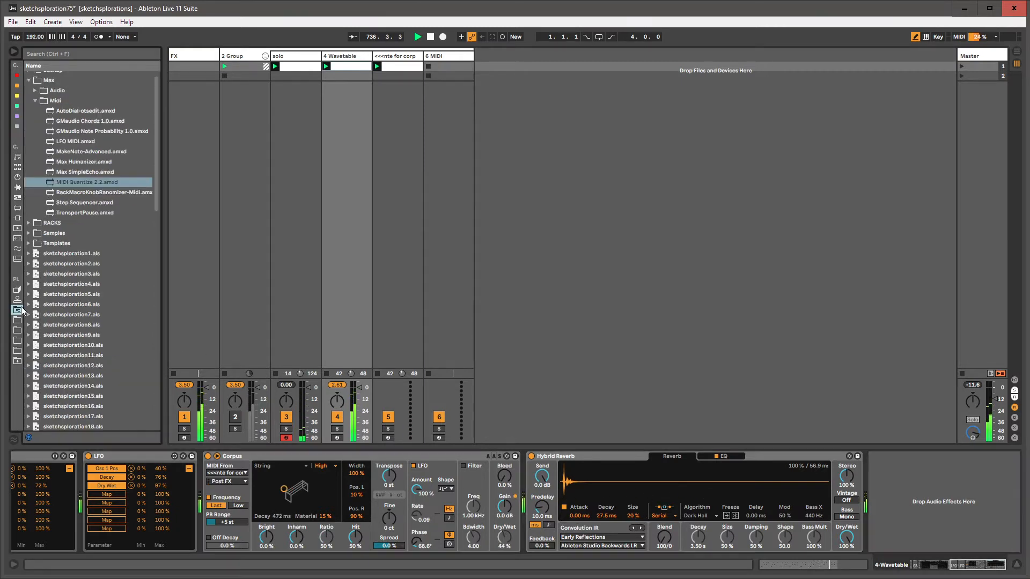
pyautogui.click(35, 101)
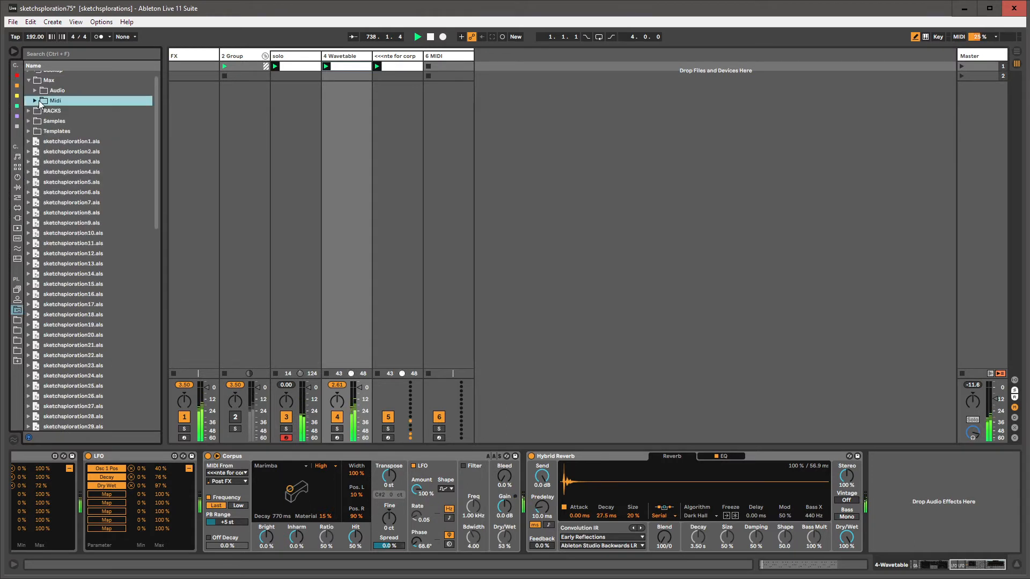
pyautogui.click(29, 121)
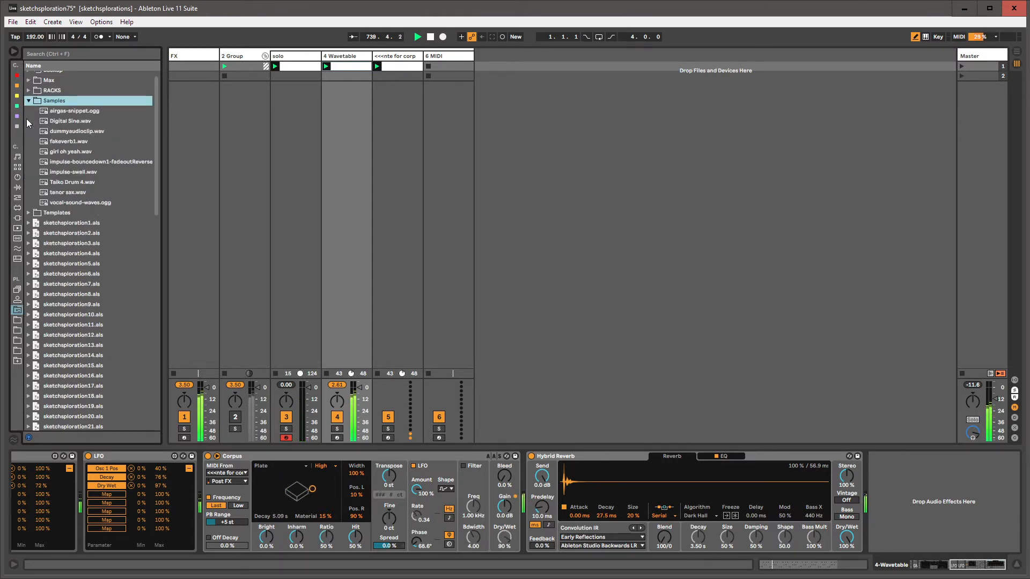
pyautogui.moveTo(64, 154); pyautogui.dragTo(601, 471)
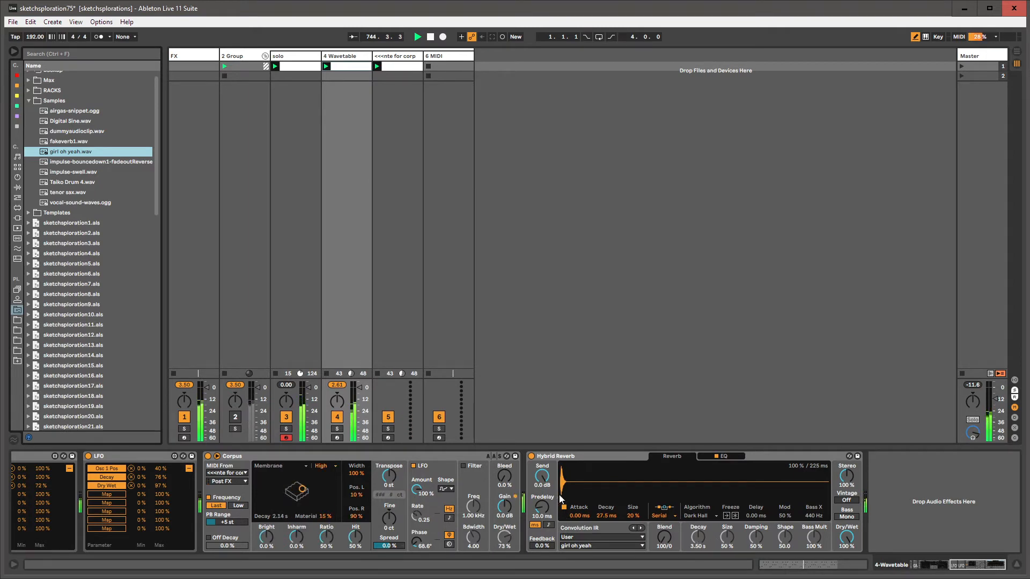
# Set Hybrid Reverb's feedback to 73% and map the Corpus-side LFO's fourth slot to its predelay time, ranging from 11% to 87%
pyautogui.moveTo(545, 548); pyautogui.dragTo(542, 520)
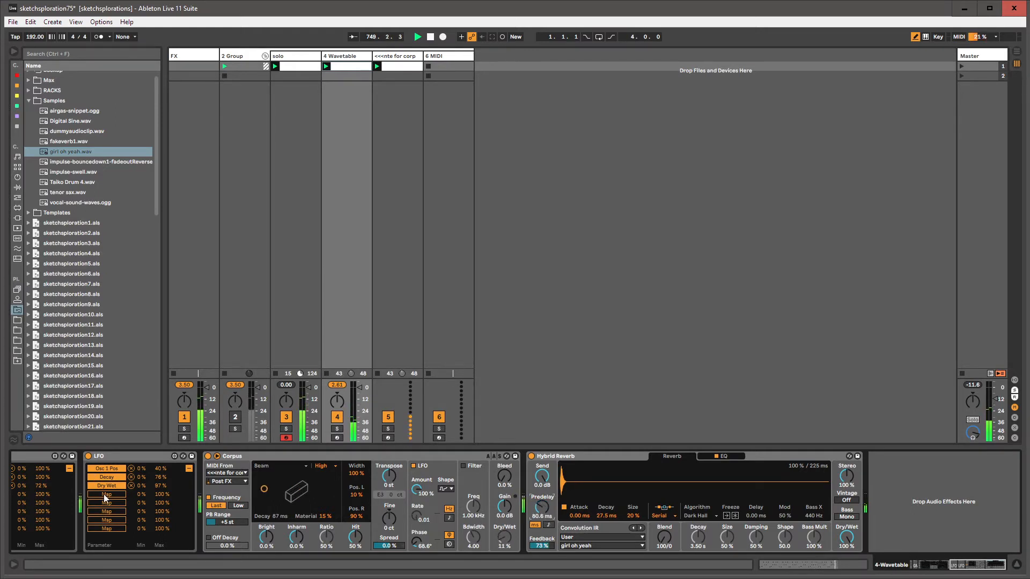
pyautogui.click(539, 513)
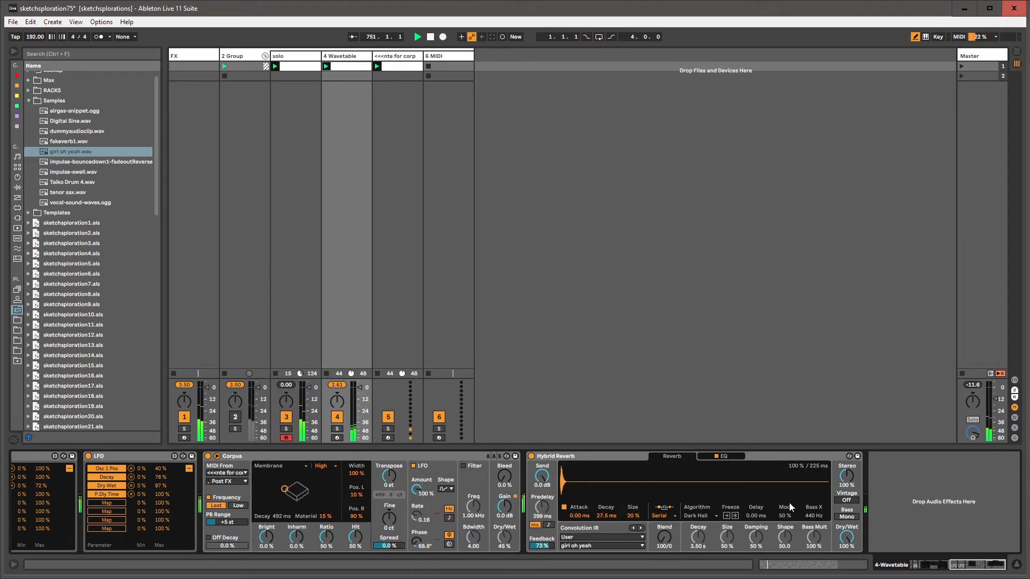
pyautogui.moveTo(982, 567); pyautogui.dragTo(973, 569)
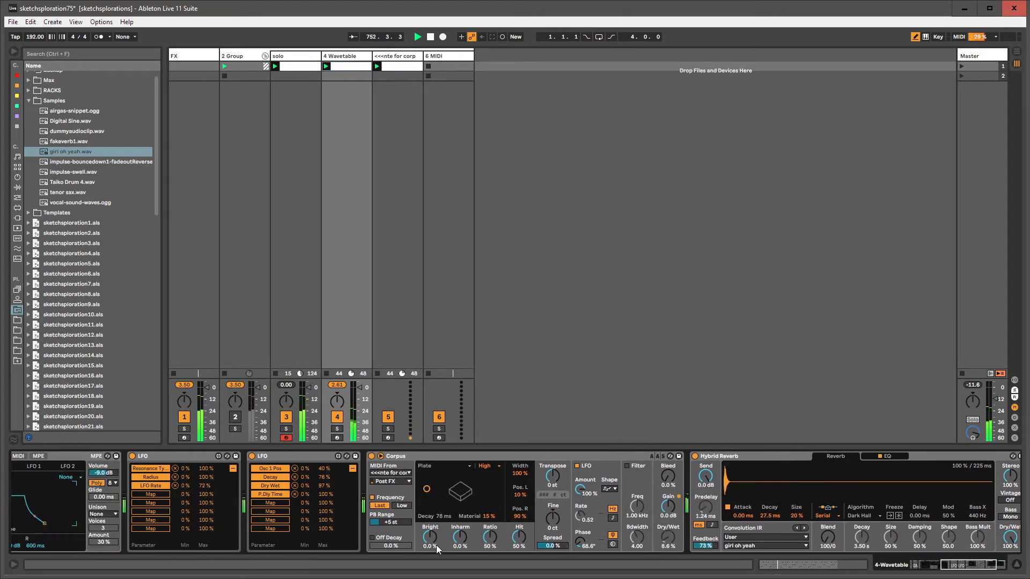
pyautogui.moveTo(304, 494); pyautogui.dragTo(323, 498)
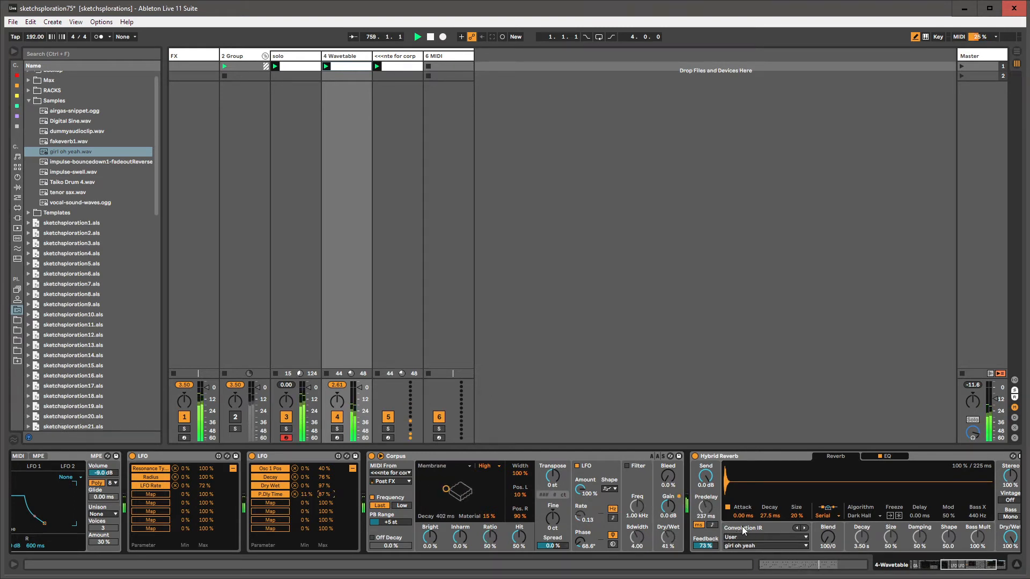
# Raise Hybrid Reverb's feedback to 95% and lower its dry/wet to 60%
pyautogui.moveTo(714, 547); pyautogui.dragTo(714, 531)
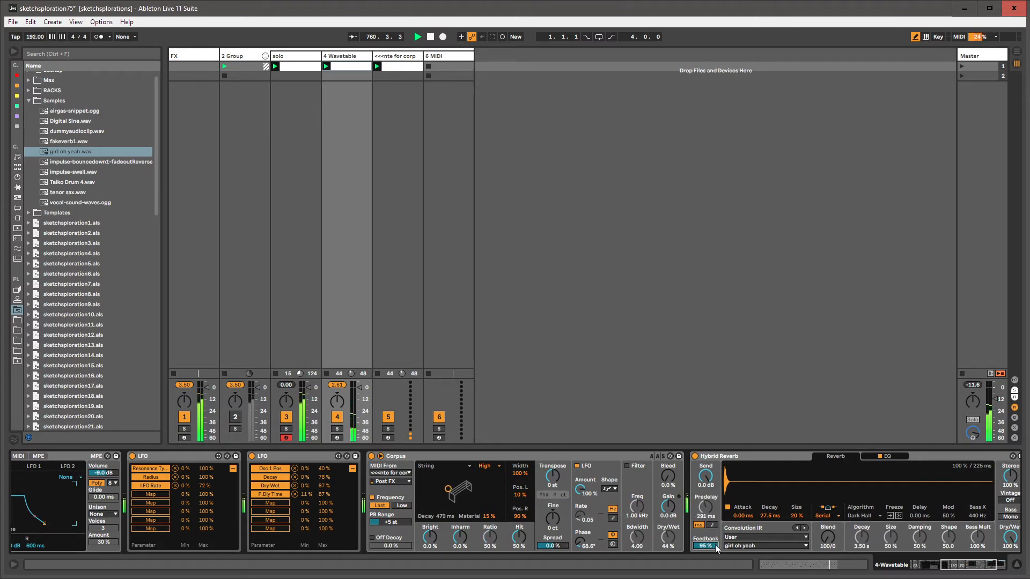
pyautogui.moveTo(949, 564); pyautogui.dragTo(948, 564)
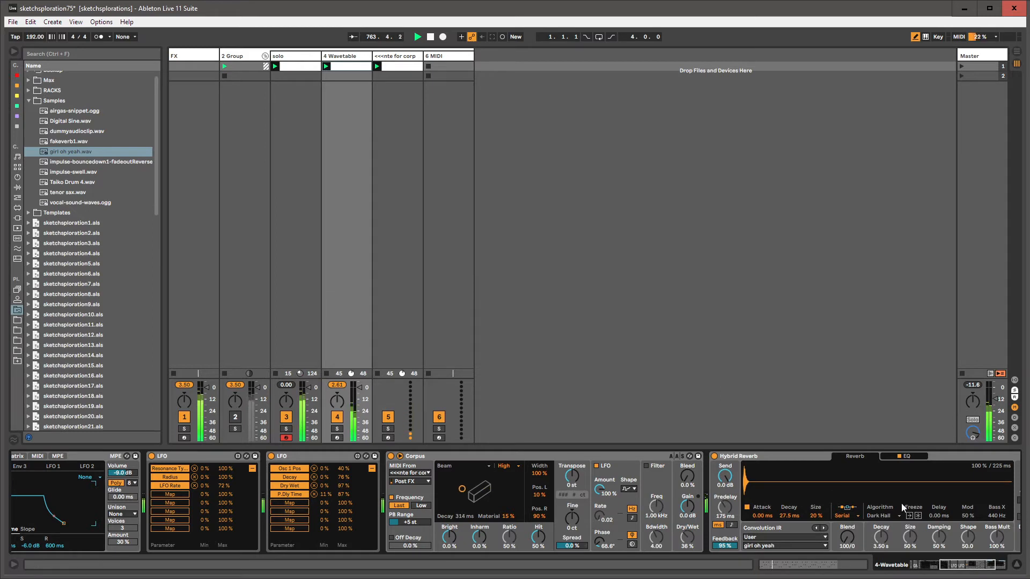
pyautogui.moveTo(958, 567); pyautogui.dragTo(968, 567)
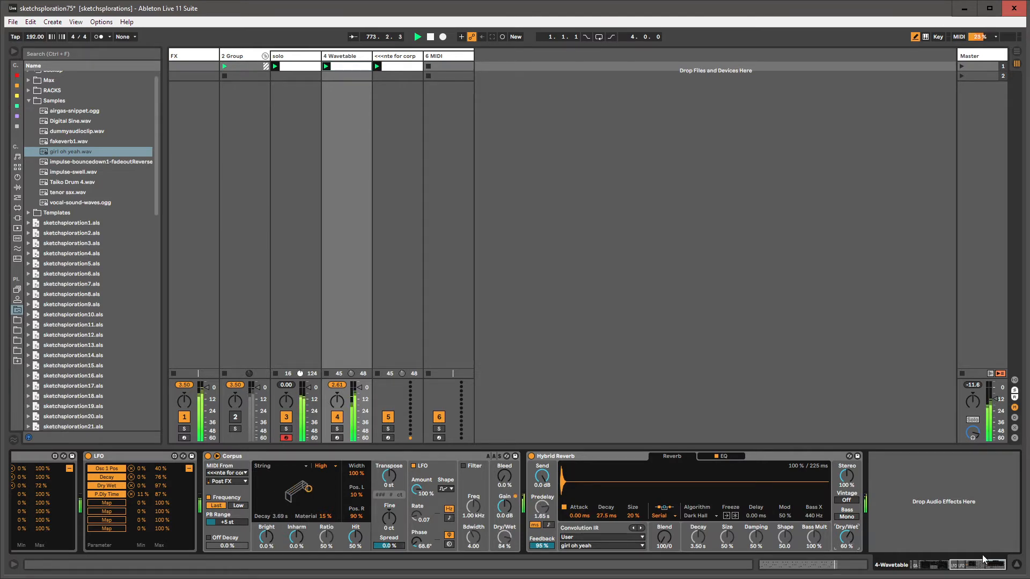
# Remove the resonance type mapping from the LFO and show the Corpus resonance type envelope in the Wetvable track's clip
pyautogui.moveTo(985, 565); pyautogui.dragTo(957, 567)
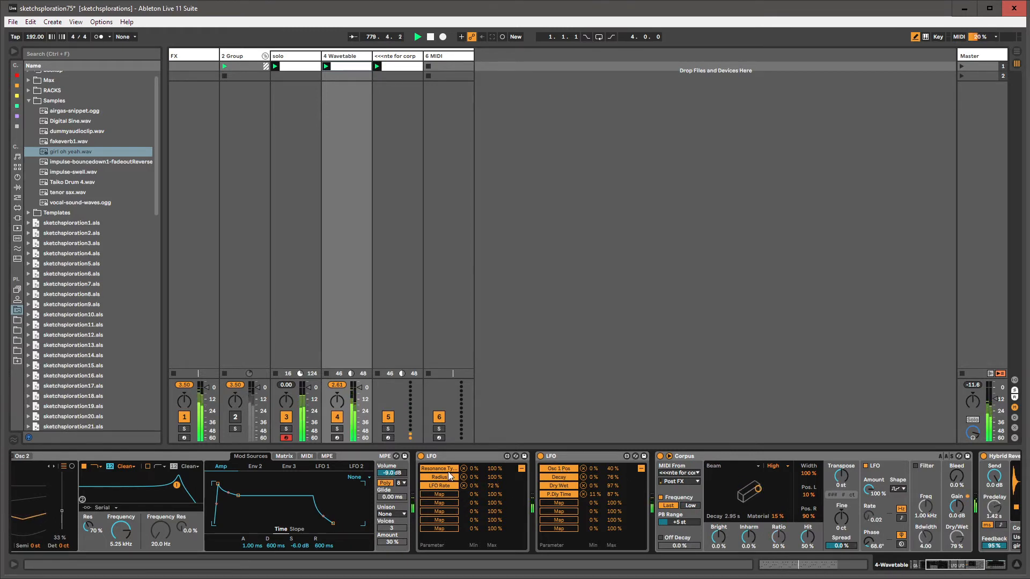
pyautogui.click(463, 469)
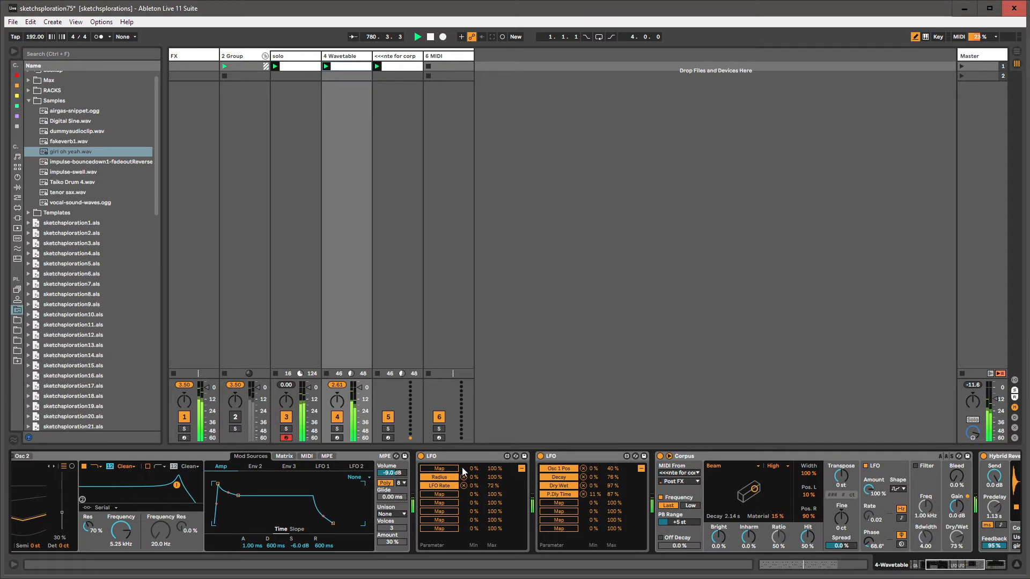
pyautogui.rightClick(714, 469)
pyautogui.click(727, 474)
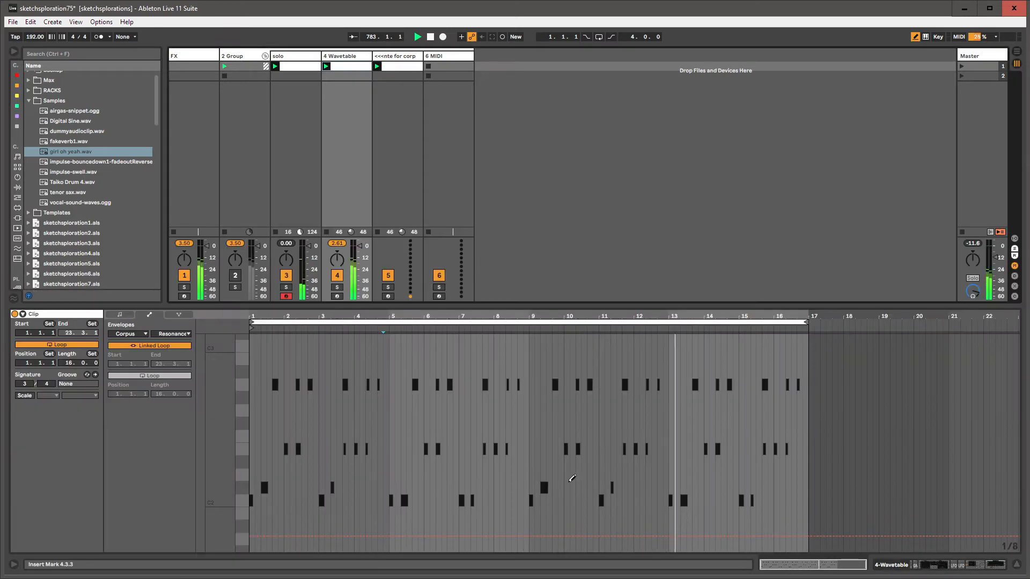
# Add a short Pipe step to the resonance type envelope at beat 1.2, starting slightly before the note with the grid off
pyautogui.moveTo(255, 312); pyautogui.dragTo(255, 371)
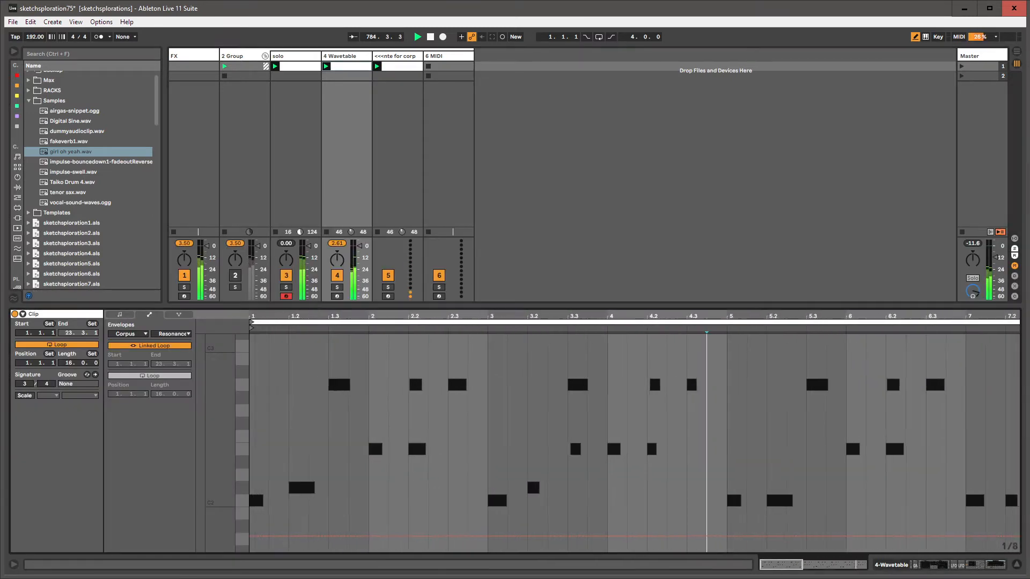
pyautogui.click(306, 380)
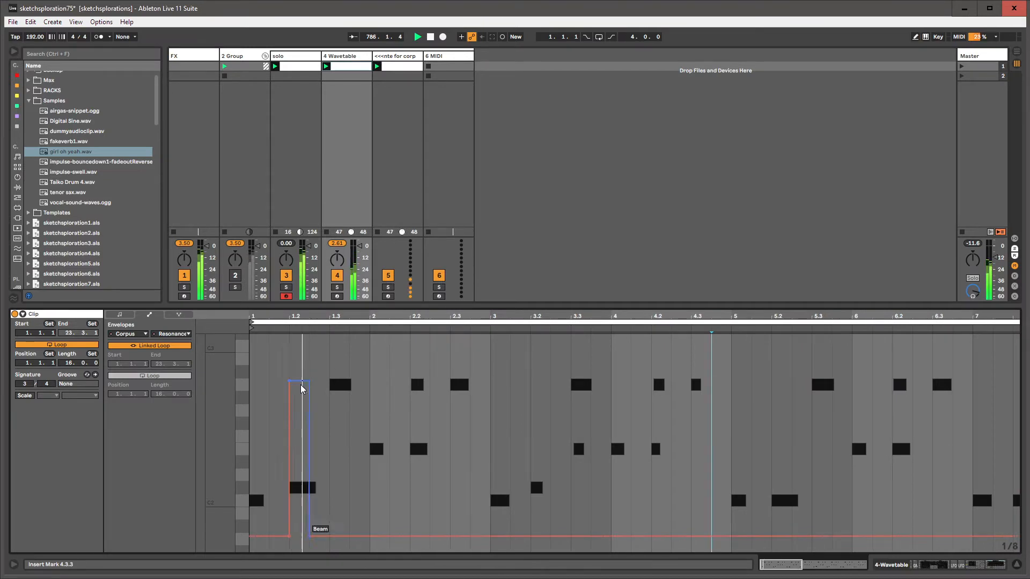
pyautogui.press('b')
pyautogui.click(290, 384)
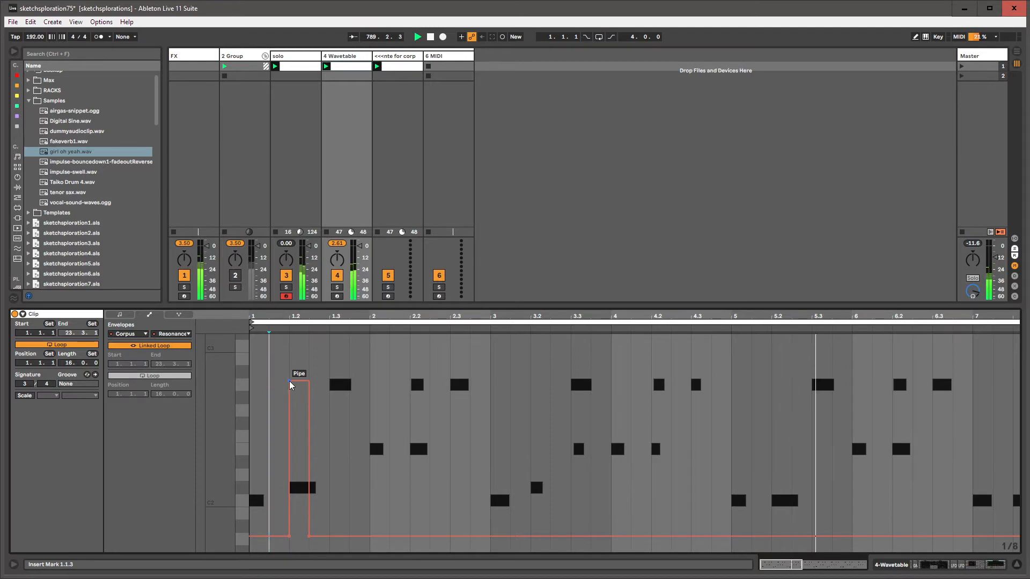
pyautogui.moveTo(289, 382); pyautogui.dragTo(291, 383)
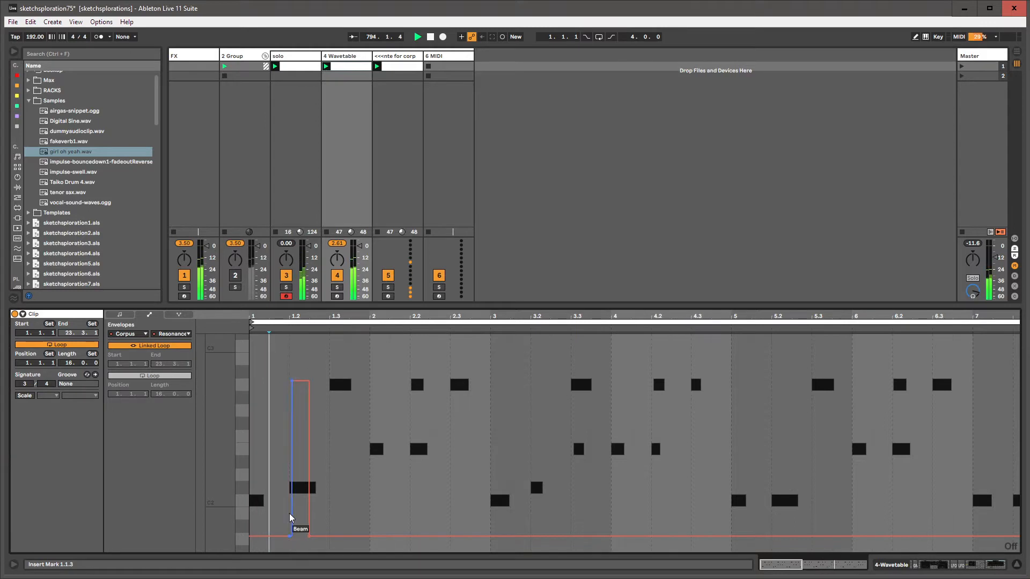
pyautogui.moveTo(291, 536); pyautogui.dragTo(283, 536)
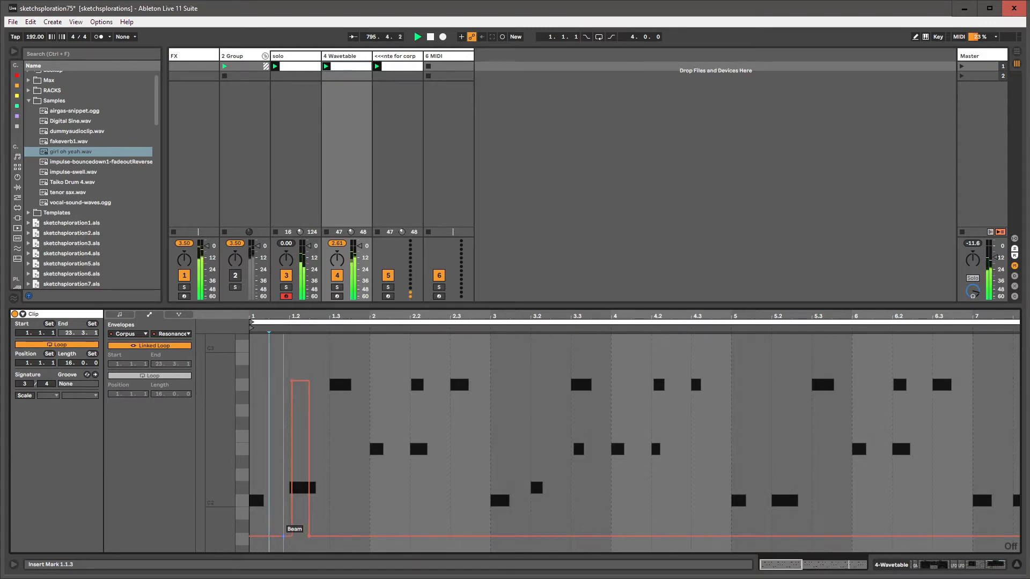
pyautogui.moveTo(291, 382); pyautogui.dragTo(287, 381)
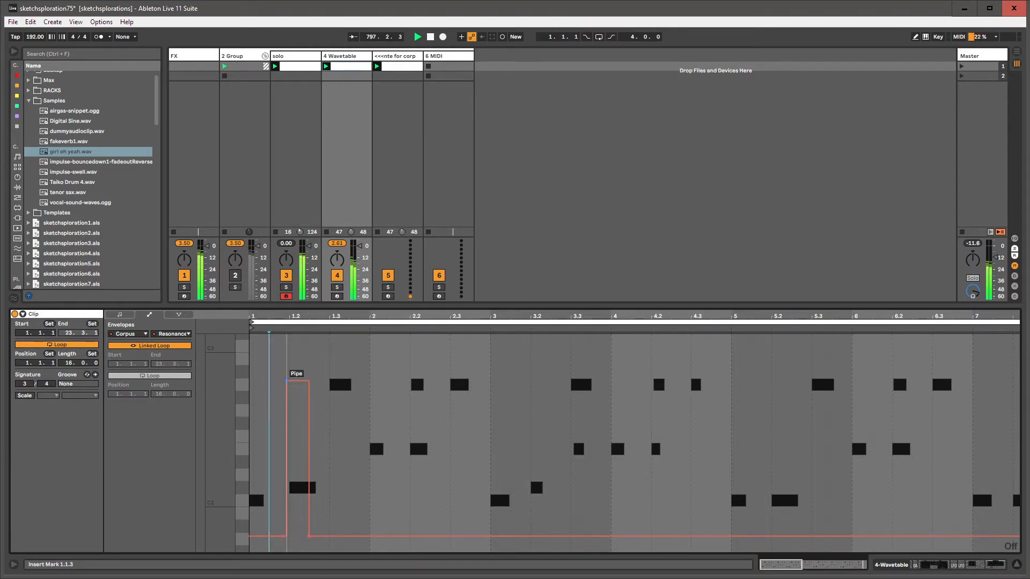
# Add Plate steps to the envelope at bars 2 and 3, plus a step one type above Beam around beat 3.3
pyautogui.click(352, 537)
pyautogui.click(386, 536)
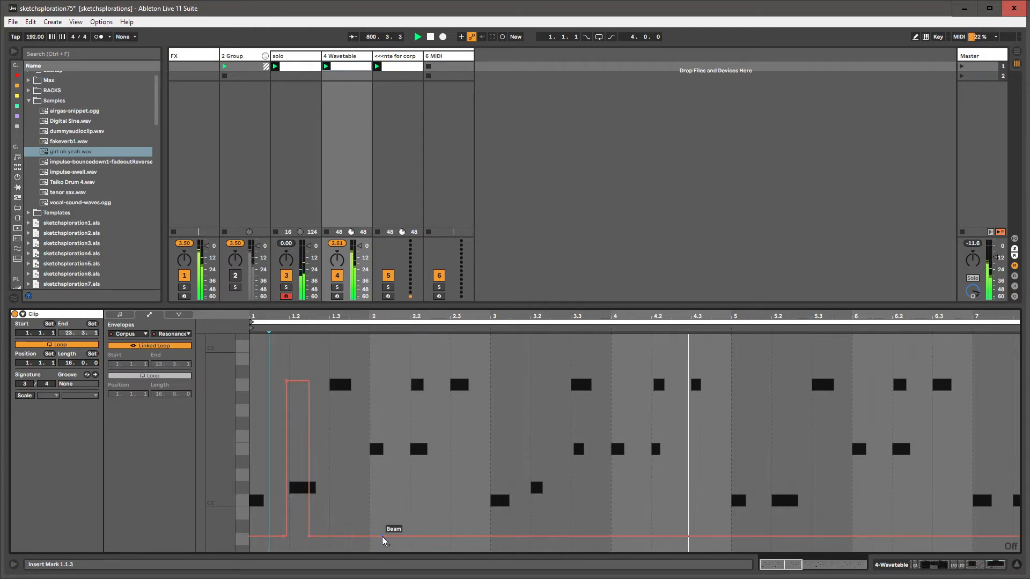
pyautogui.moveTo(383, 537); pyautogui.dragTo(367, 412)
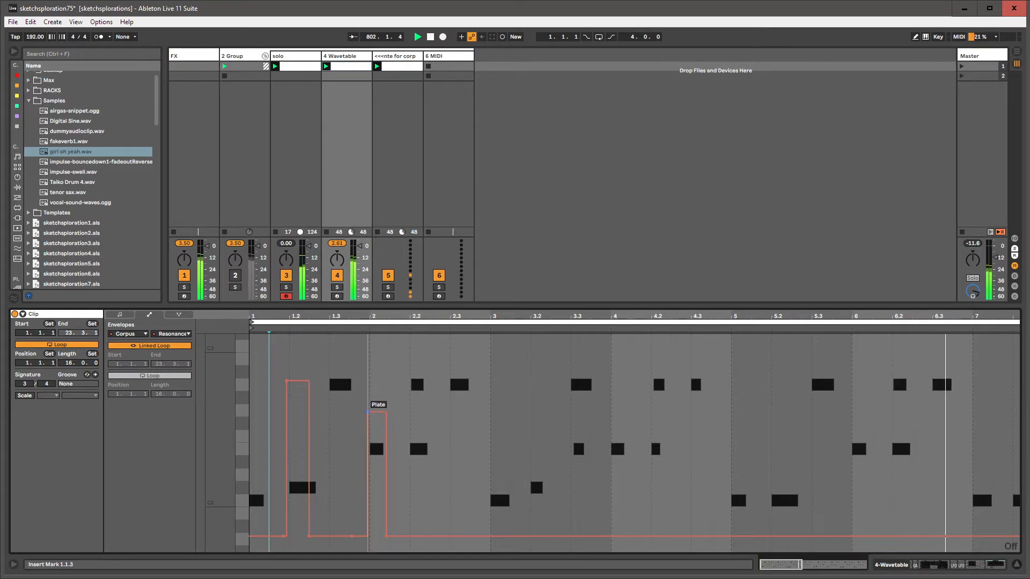
pyautogui.click(521, 536)
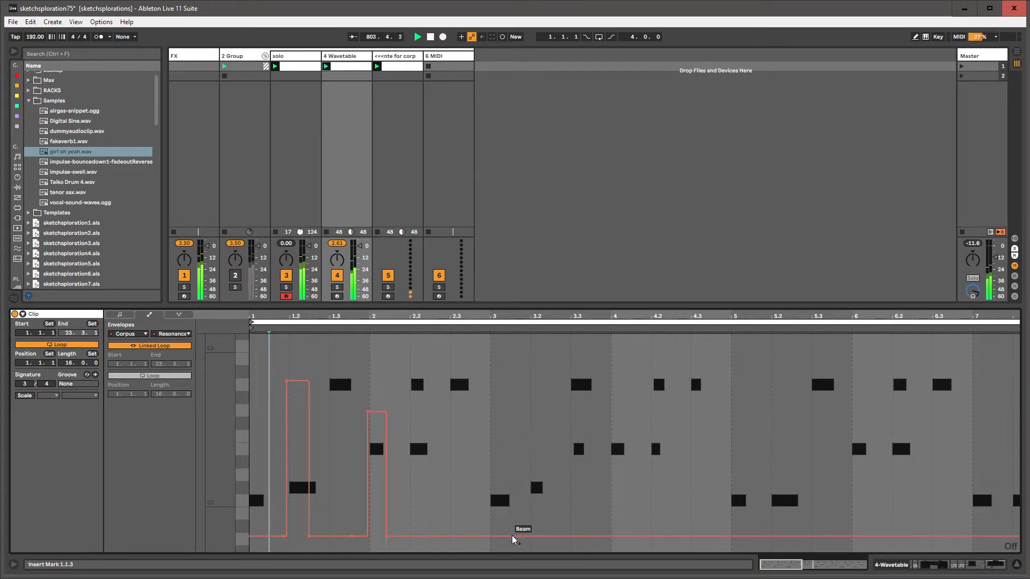
pyautogui.moveTo(513, 536); pyautogui.dragTo(487, 412)
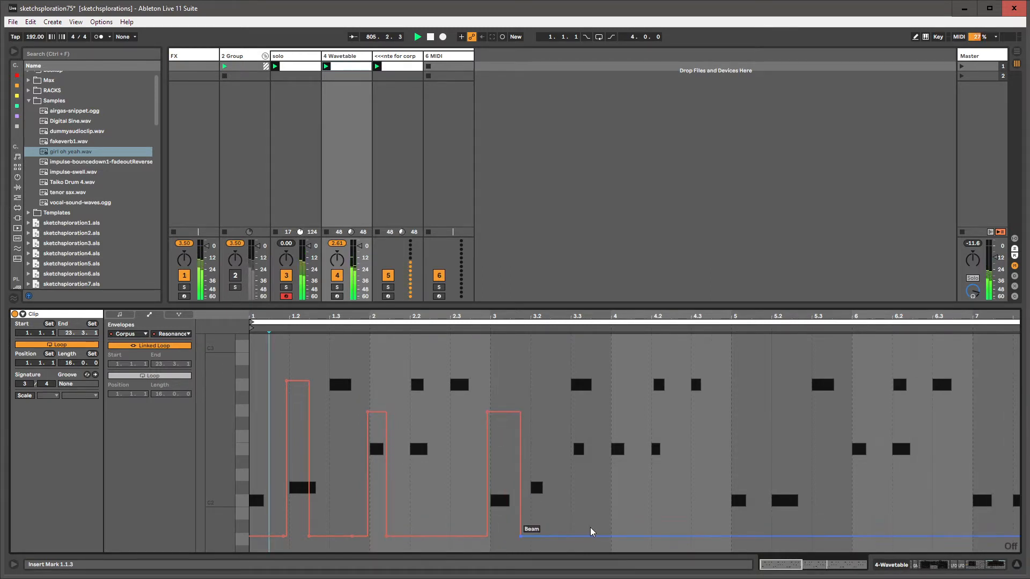
pyautogui.moveTo(591, 537); pyautogui.dragTo(567, 505)
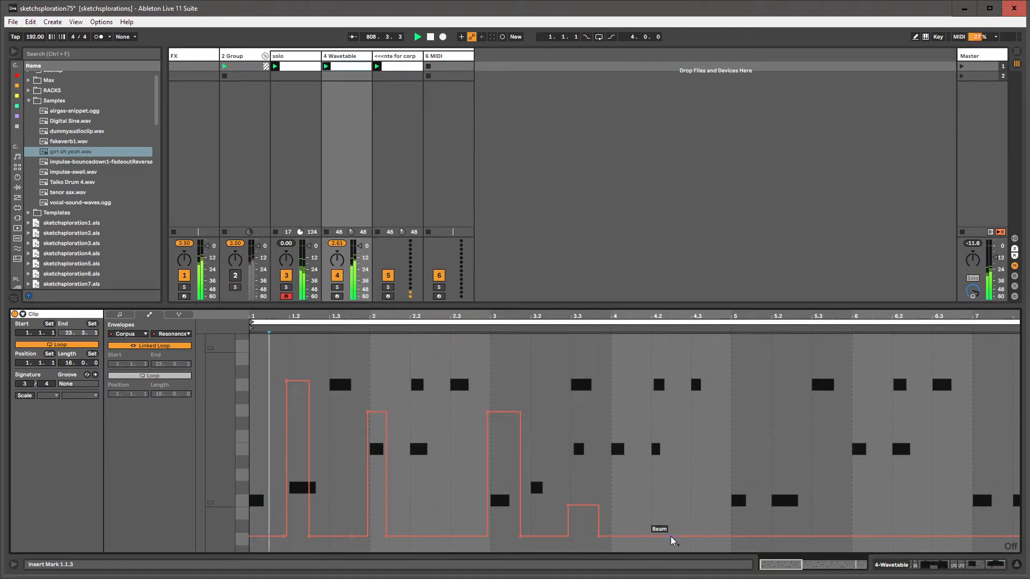
# Add resonance type envelope steps one type above Beam at beat 4.2, two types above Plate at bar 5, and Plate at beat 5.3
pyautogui.moveTo(668, 537); pyautogui.dragTo(651, 506)
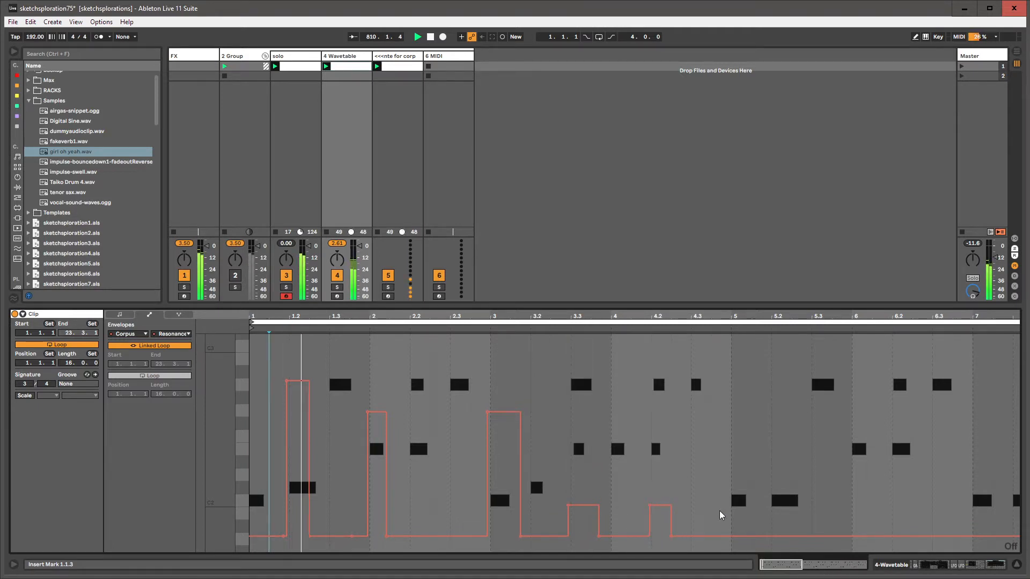
pyautogui.moveTo(757, 538); pyautogui.dragTo(729, 349)
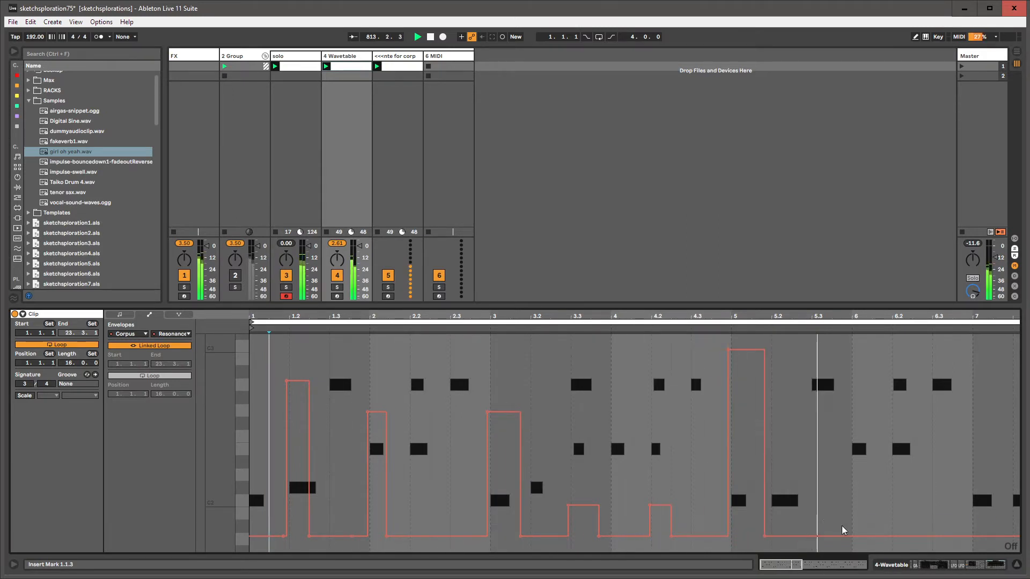
pyautogui.moveTo(846, 538); pyautogui.dragTo(810, 412)
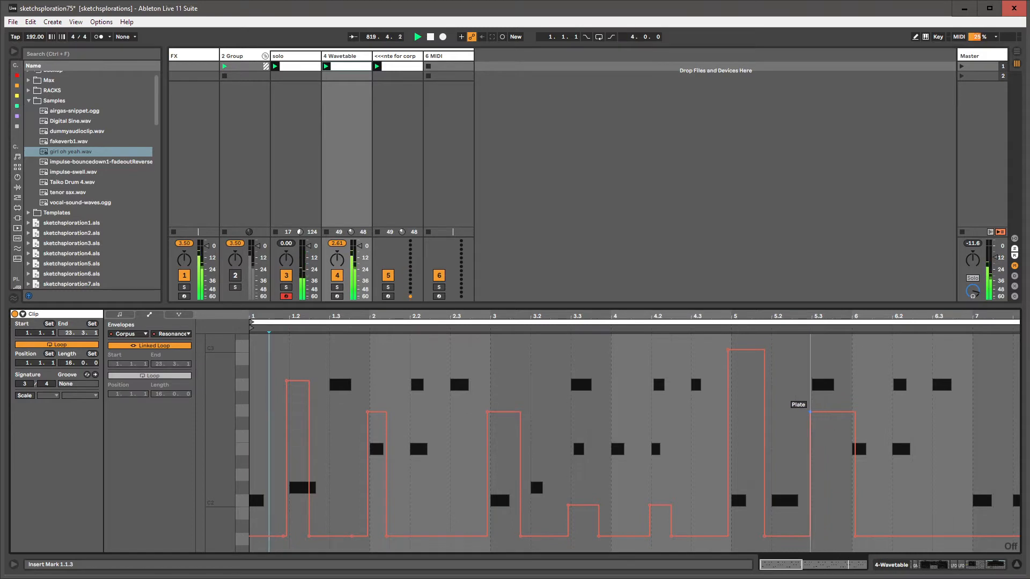
pyautogui.moveTo(856, 535); pyautogui.dragTo(849, 536)
# Add a short envelope step two types above Beam, starting just before the note at beat 6.3
pyautogui.click(963, 536)
pyautogui.click(956, 536)
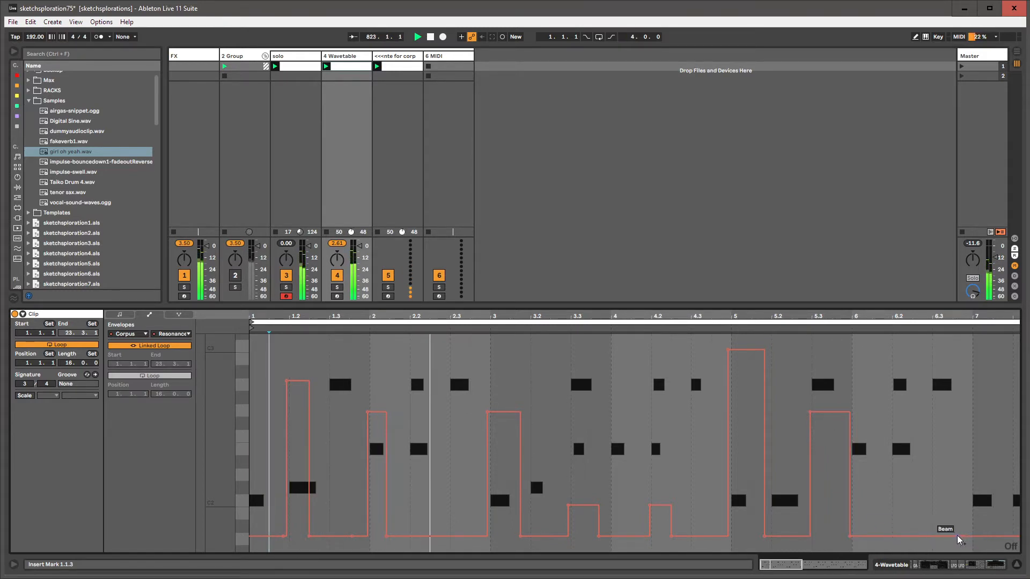
pyautogui.moveTo(956, 536); pyautogui.dragTo(929, 474)
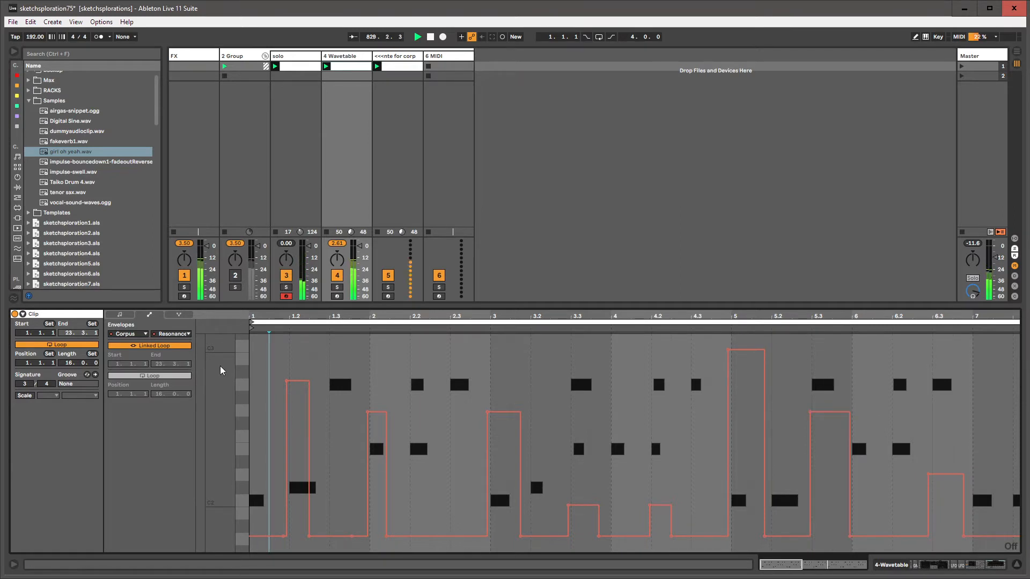
# Unlink the resonance type envelope's loop from the clip and shorten its length to 6.0.2
pyautogui.click(169, 346)
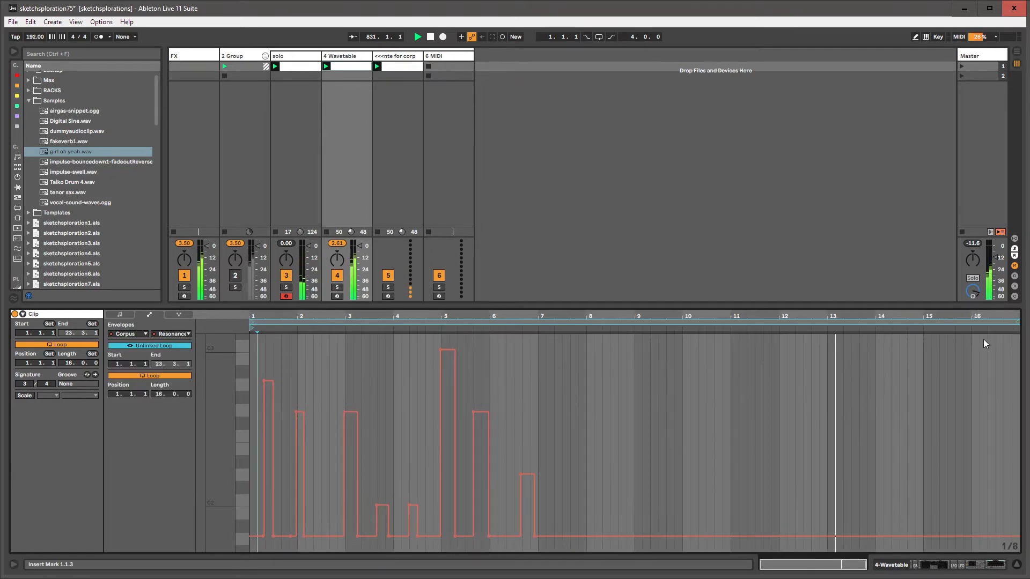
pyautogui.moveTo(1014, 337); pyautogui.dragTo(539, 361)
pyautogui.click(538, 361)
pyautogui.moveTo(285, 316); pyautogui.dragTo(296, 315)
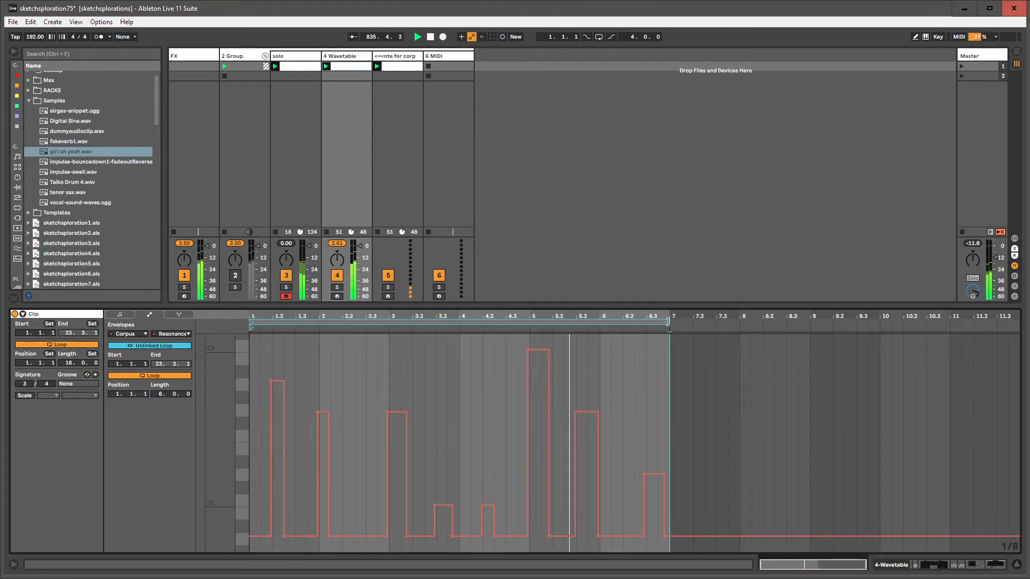
pyautogui.moveTo(670, 321); pyautogui.dragTo(679, 321)
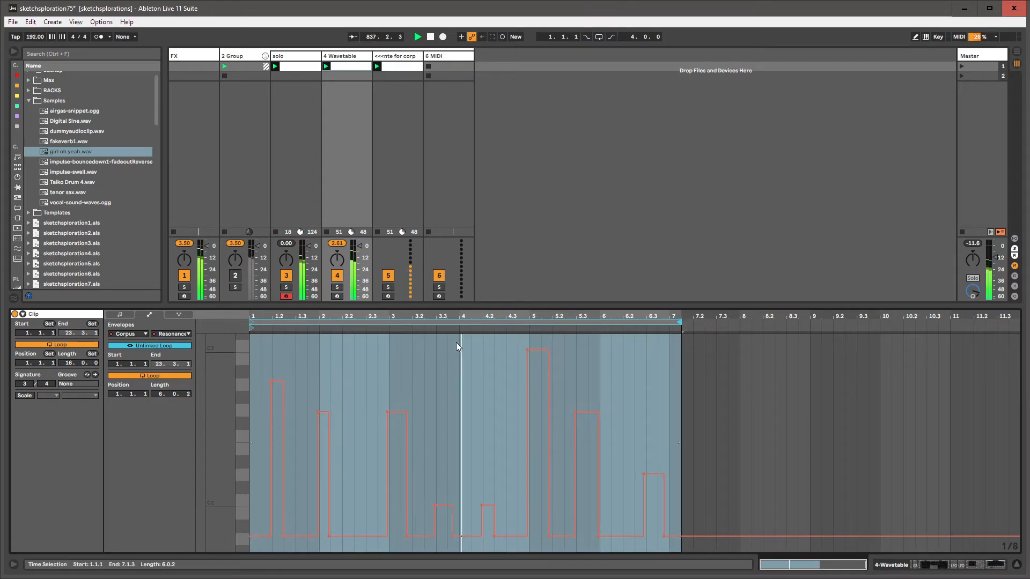
pyautogui.click(127, 314)
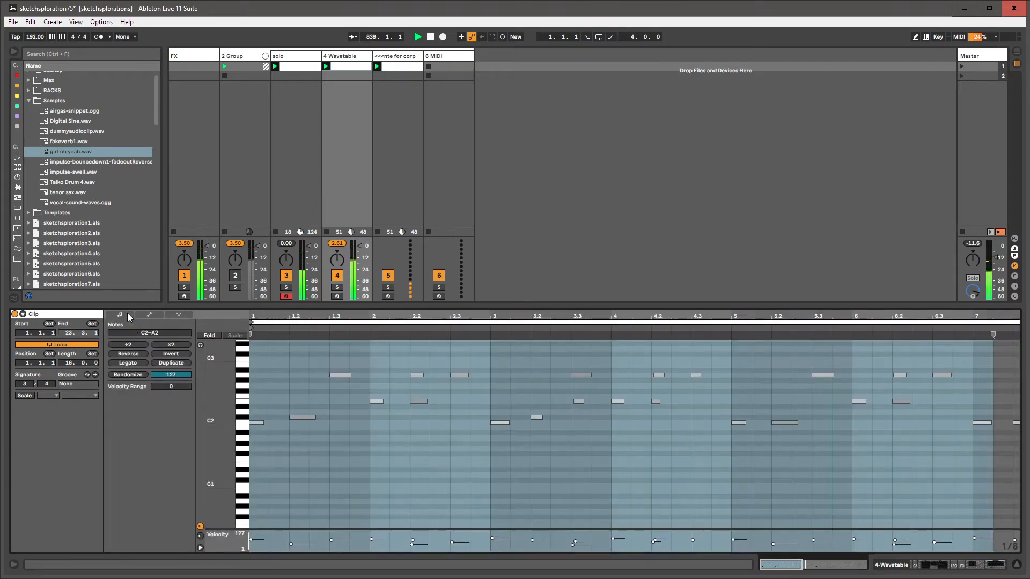
pyautogui.click(149, 316)
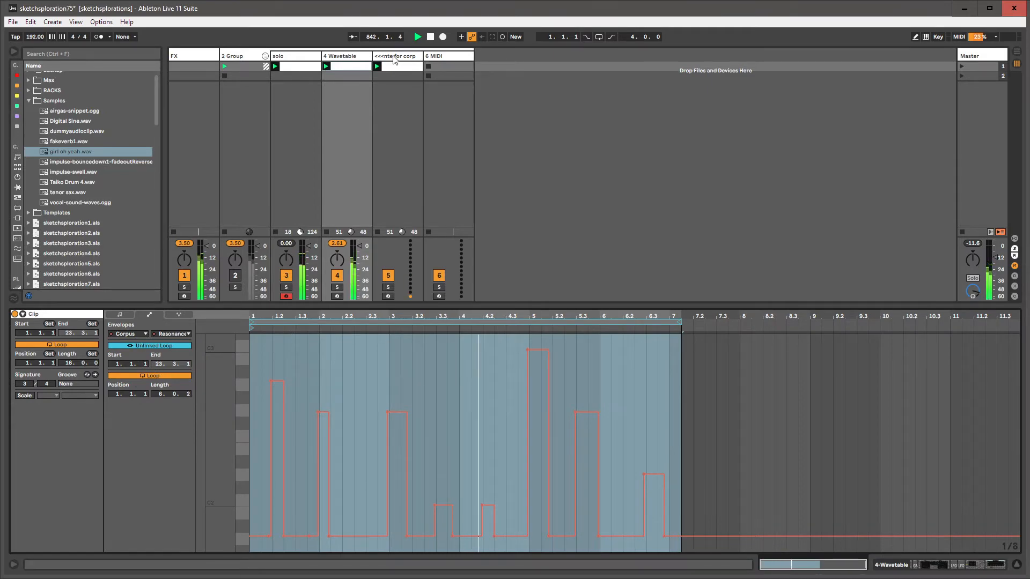
# On the Wavetable track, raise Corpus's brightness to 9.5% and Hybrid Reverb's convolution attack to 36.3 ms
pyautogui.click(353, 58)
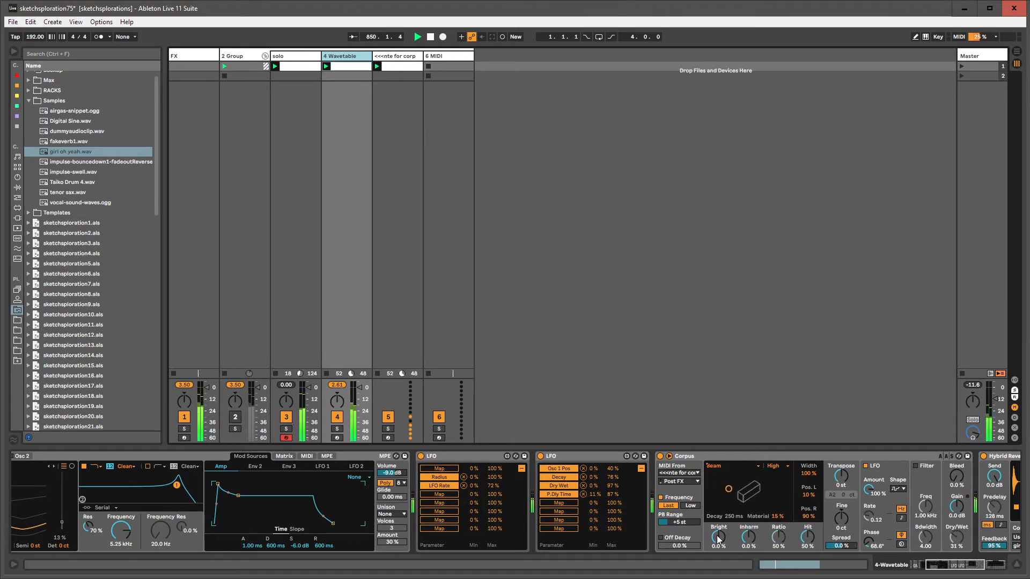
pyautogui.moveTo(719, 539)
pyautogui.mouseDown()
pyautogui.moveTo(719, 507)
pyautogui.moveTo(719, 551)
pyautogui.moveTo(719, 524)
pyautogui.moveTo(719, 539)
pyautogui.mouseUp()
pyautogui.moveTo(956, 566); pyautogui.dragTo(976, 565)
pyautogui.click(411, 456)
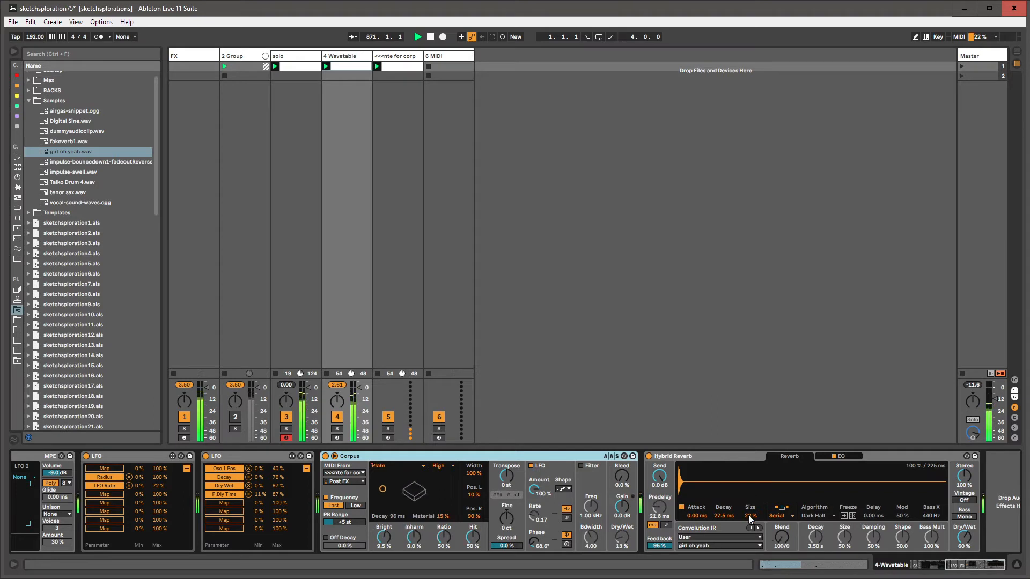
pyautogui.moveTo(699, 516); pyautogui.dragTo(699, 488)
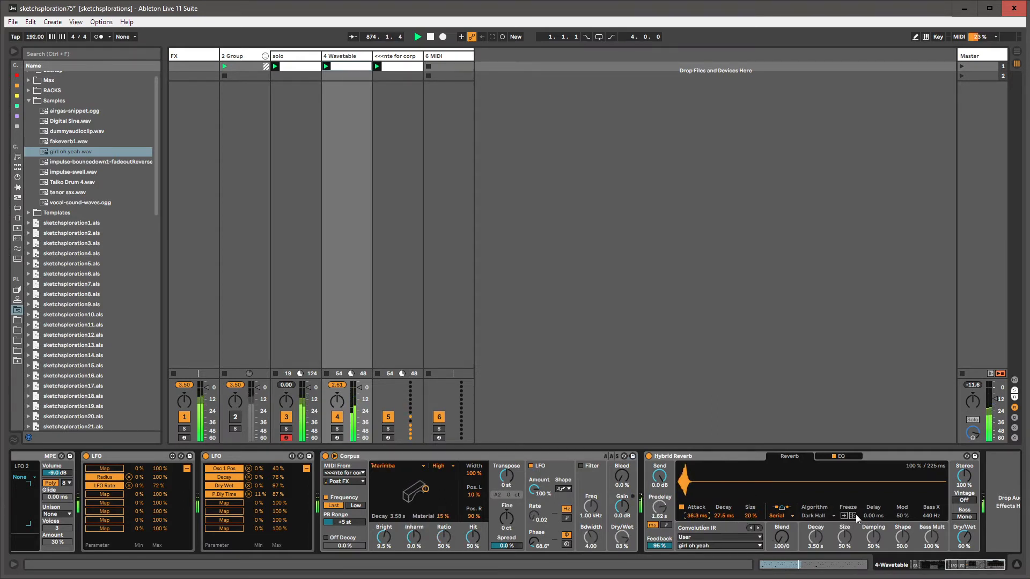
# Map Hybrid Reverb's dry/wet to the next free slot of the second LFO with a 20% minimum
pyautogui.moveTo(963, 531); pyautogui.dragTo(963, 551)
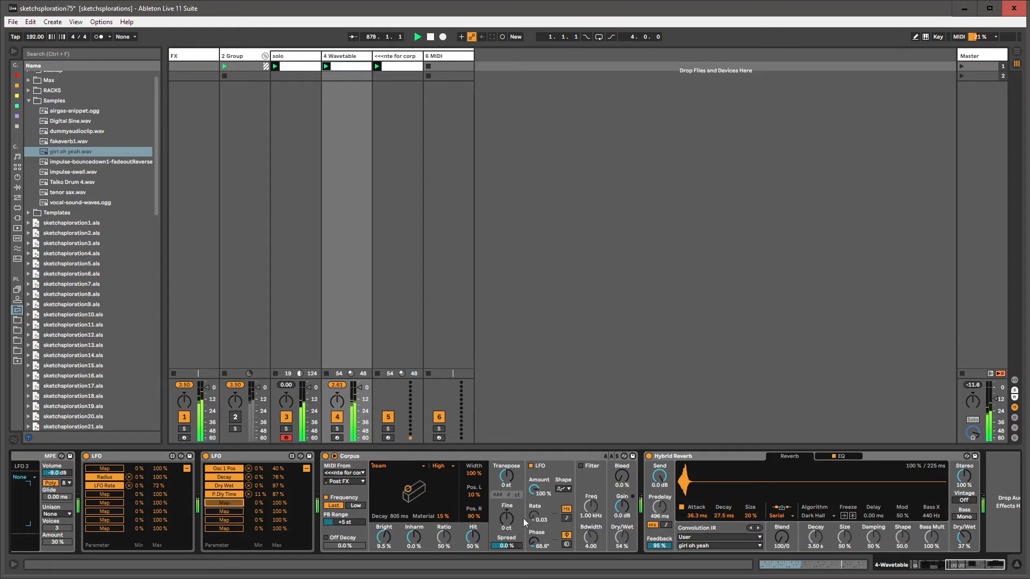
pyautogui.click(964, 539)
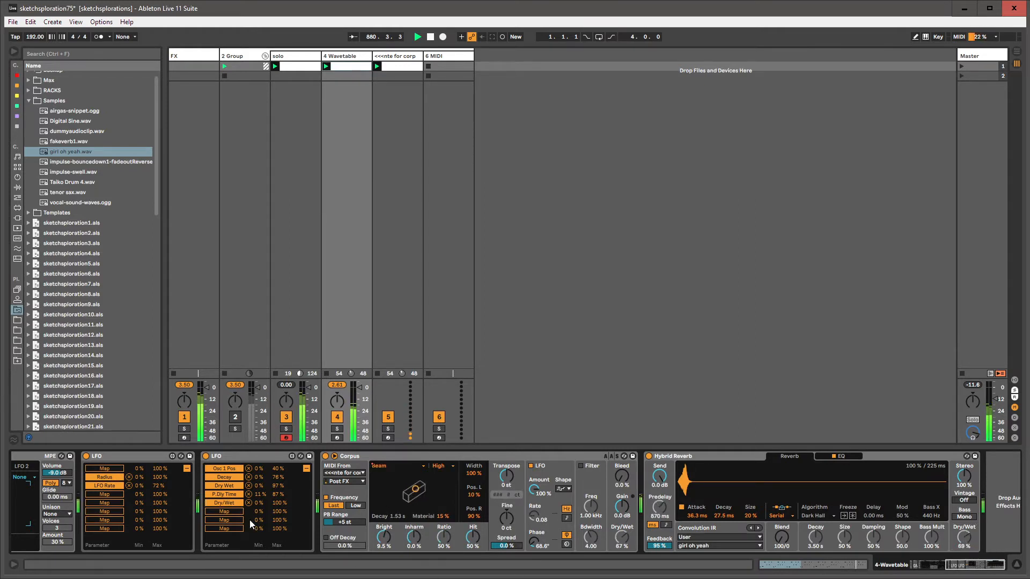
pyautogui.moveTo(257, 503); pyautogui.dragTo(257, 500)
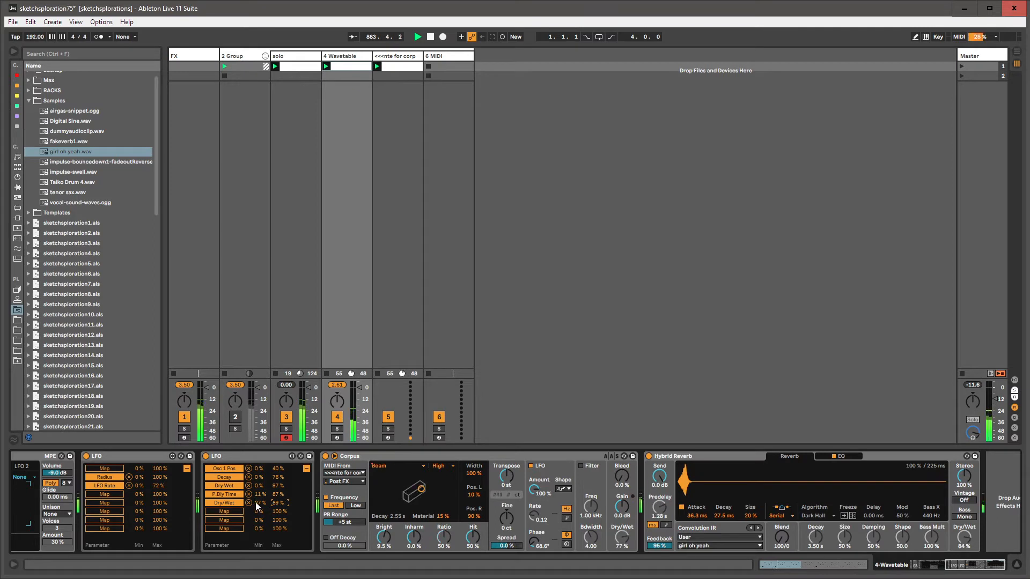
pyautogui.moveTo(260, 503); pyautogui.dragTo(260, 525)
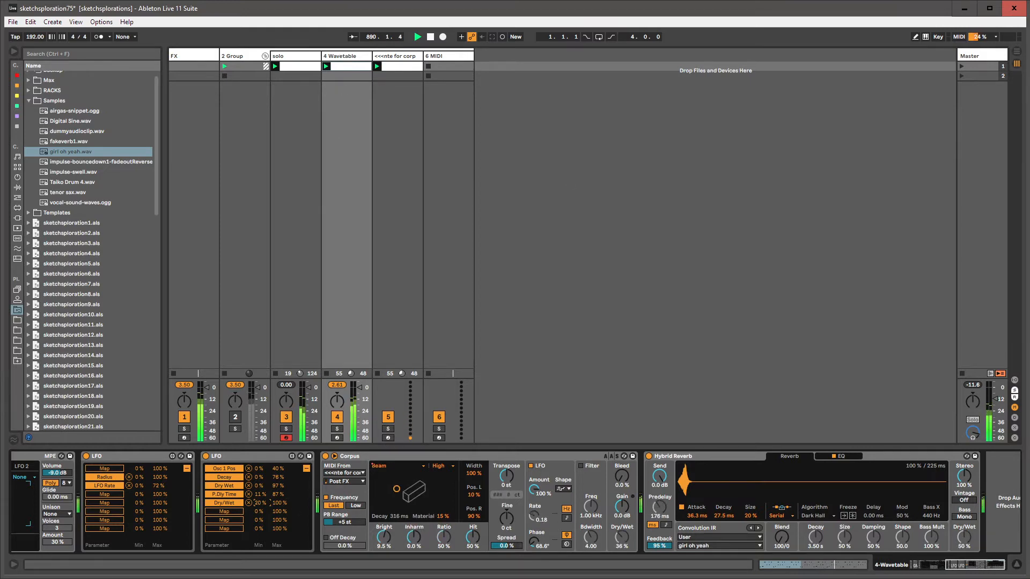
# Insert a new MIDI track after the Wavetable track and copy the Wavetable clip into its first slot
pyautogui.moveTo(997, 565); pyautogui.dragTo(953, 569)
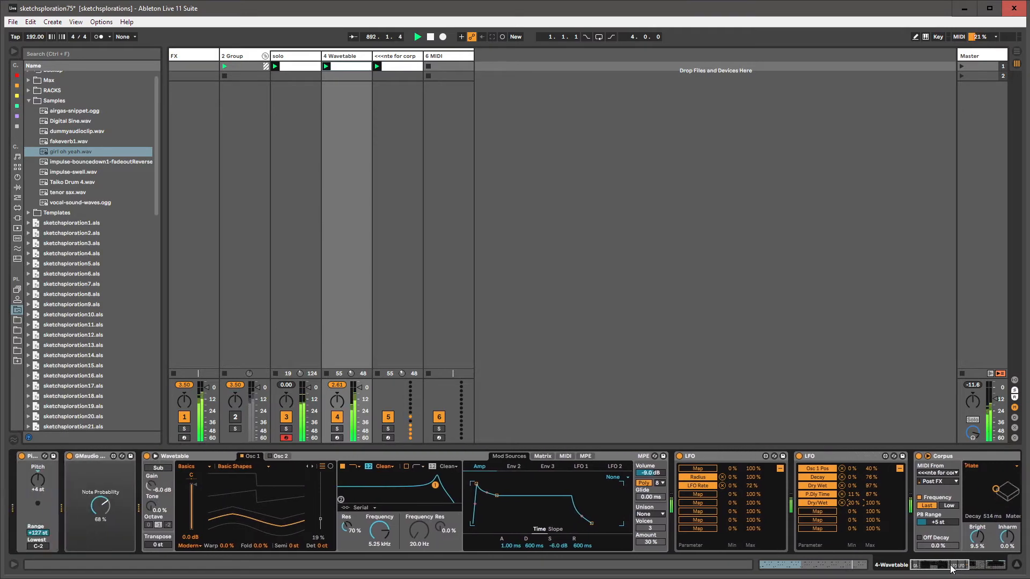
pyautogui.click(339, 56)
pyautogui.hotkey('ctrl', 'shift', 't')
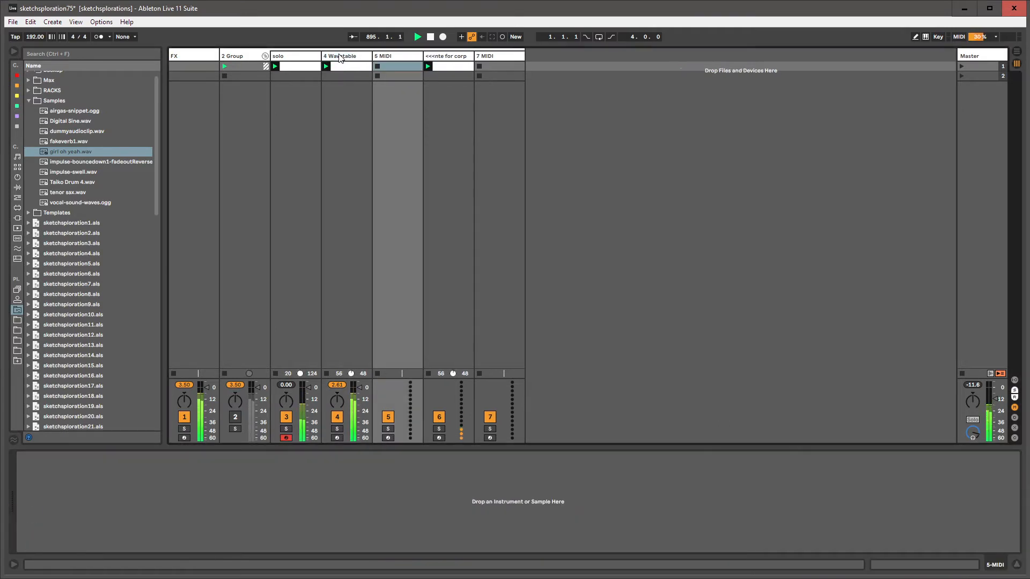
pyautogui.click(342, 66)
pyautogui.click(407, 65)
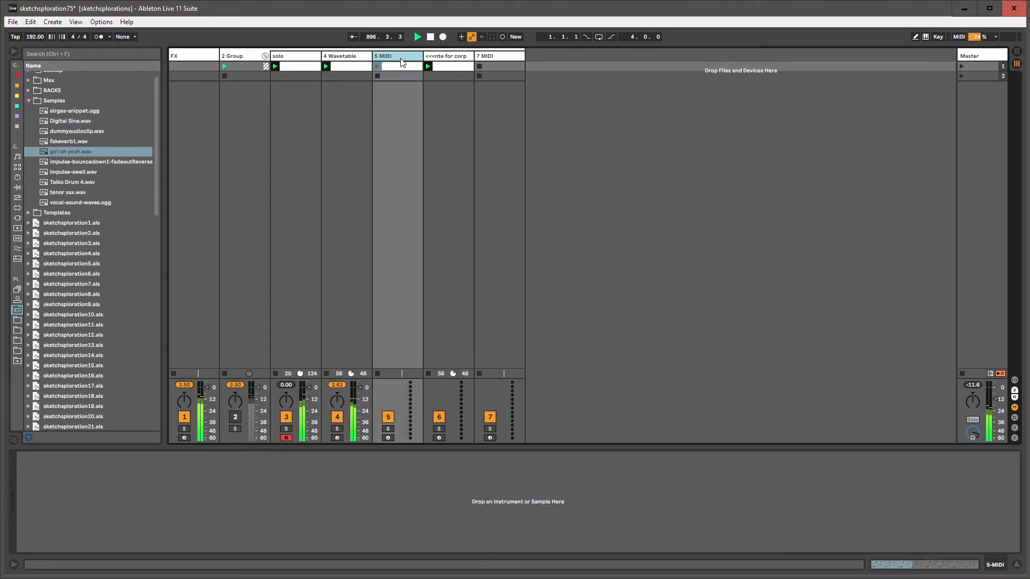
# Copy the solo track's Tension instrument onto the new MIDI track and launch its clip together with the Wavetable clip
pyautogui.click(295, 57)
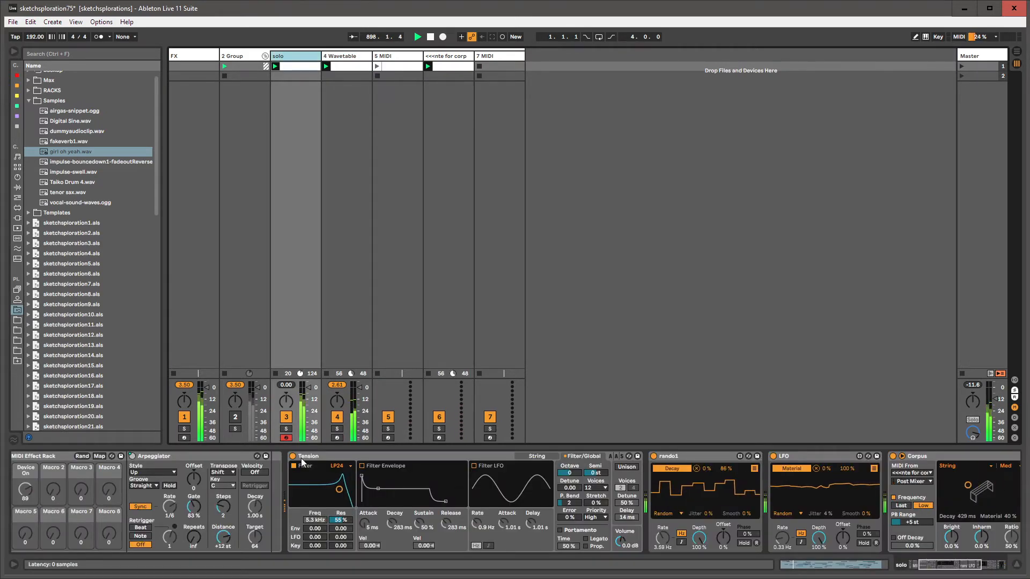
pyautogui.moveTo(312, 456); pyautogui.dragTo(407, 76)
pyautogui.click(344, 68)
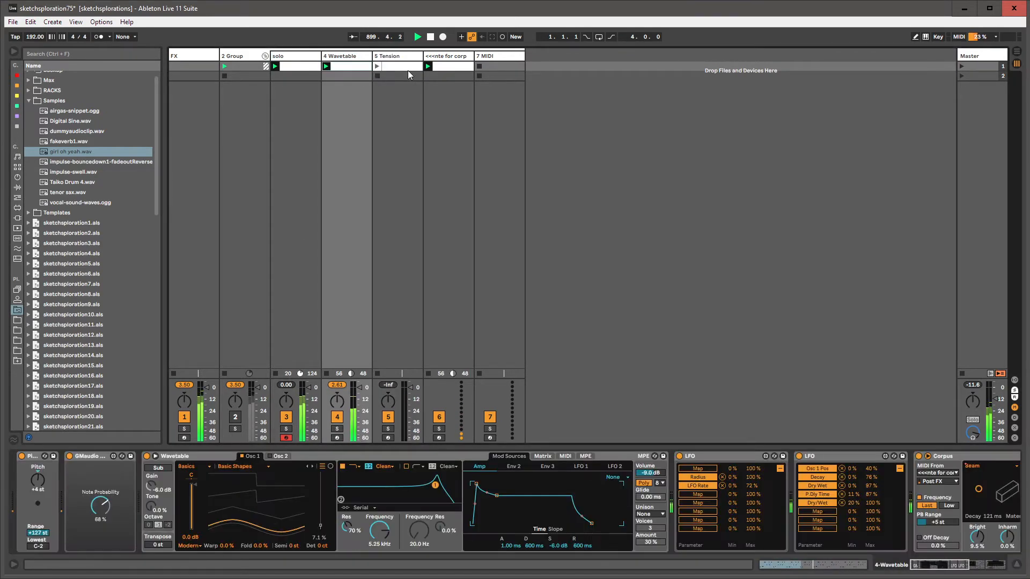
pyautogui.click(406, 69)
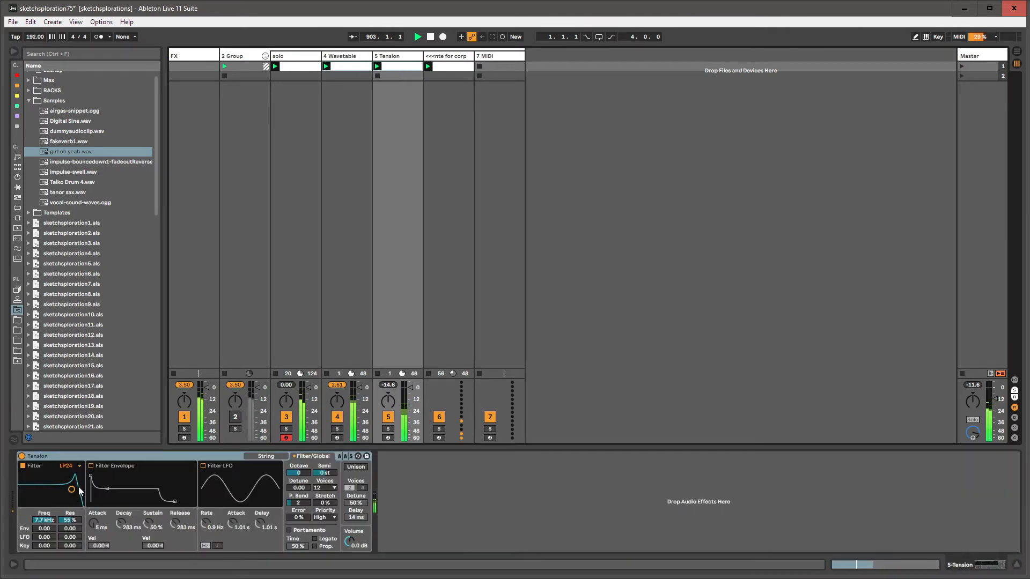
# Adjust the copied Tension's filter, set excitator protrusion 56%, stiffness 62%, velocity 82%, position 5% and damping 40%, and enable termination with higher finger stiffness
pyautogui.moveTo(79, 491); pyautogui.dragTo(63, 489)
pyautogui.click(263, 458)
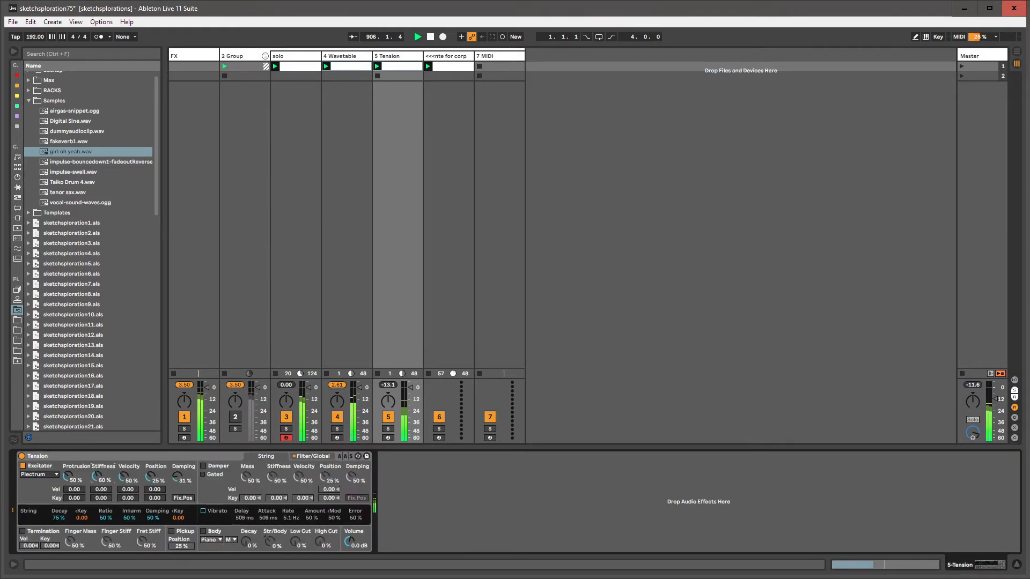
pyautogui.moveTo(68, 476); pyautogui.dragTo(68, 489)
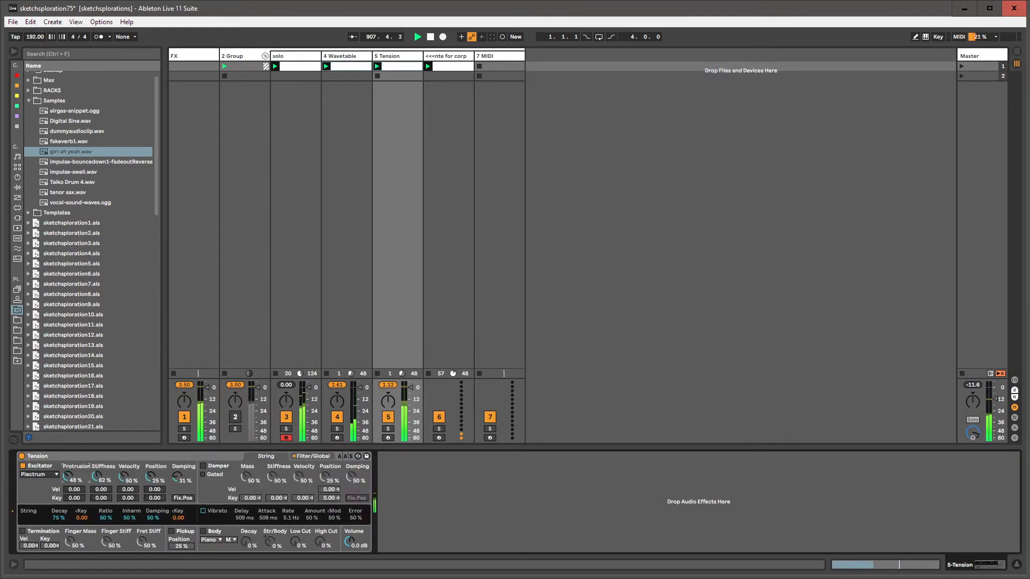
pyautogui.moveTo(177, 477); pyautogui.dragTo(124, 477)
pyautogui.click(22, 531)
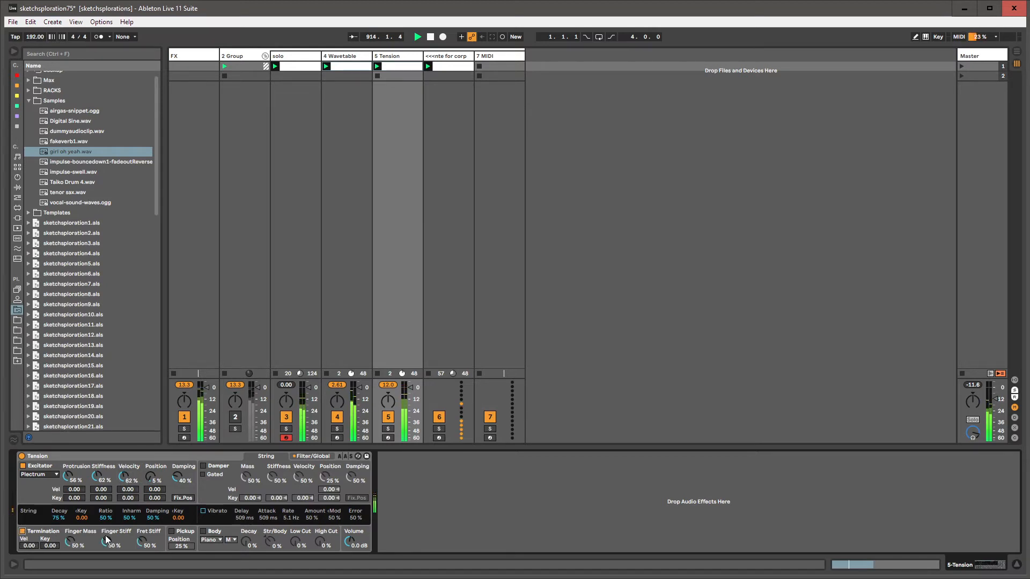
pyautogui.moveTo(118, 538); pyautogui.dragTo(117, 539)
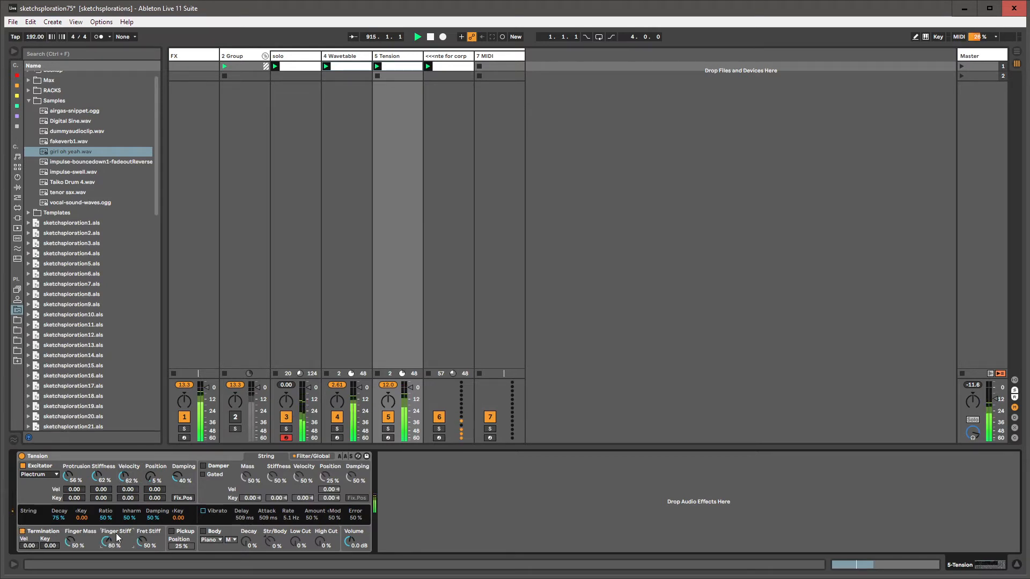
# Audition Tension's Exotic presets on the new track, including Allegorical String, Antiquated Machinery, Bamboo Shoots, Bit of a Banjo, Blue Bawu and Buchlastic Bubbling
pyautogui.click(356, 456)
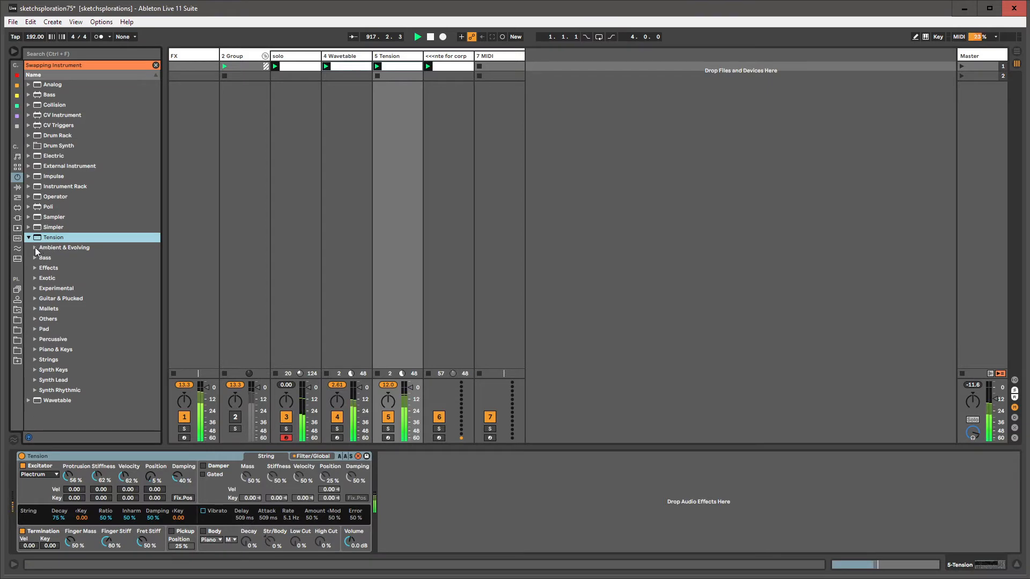
pyautogui.click(35, 279)
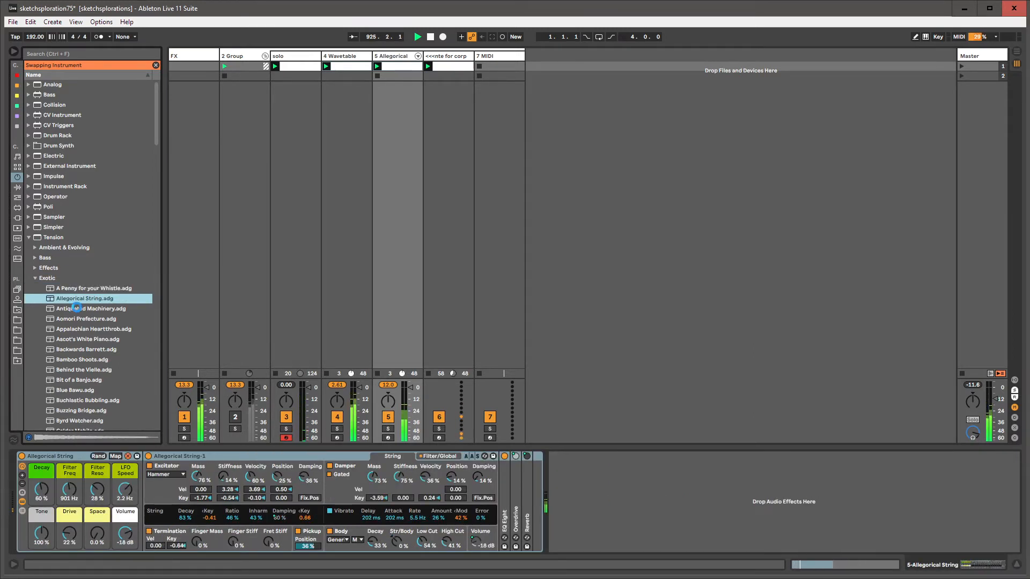
pyautogui.doubleClick(77, 308)
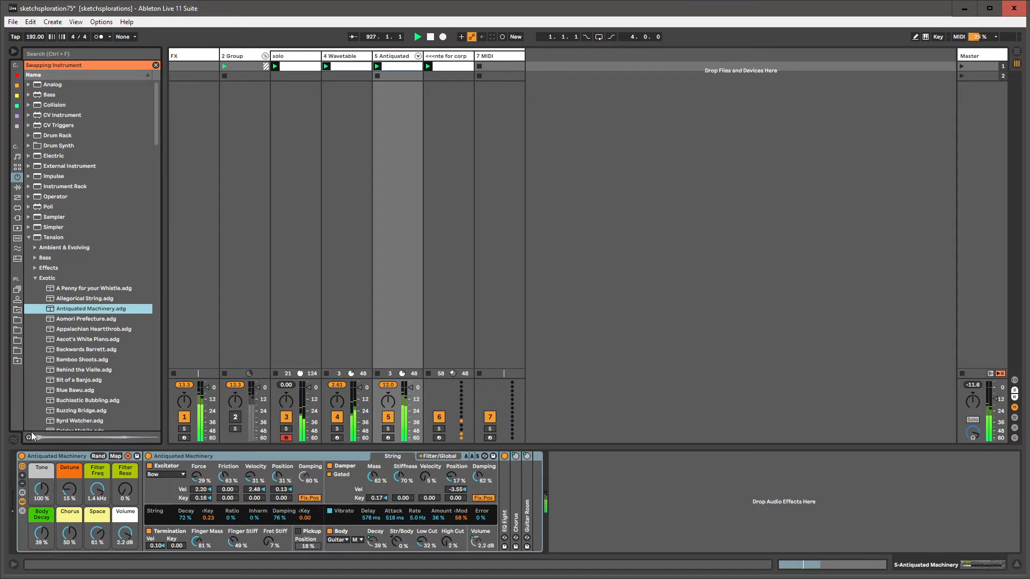
pyautogui.doubleClick(83, 363)
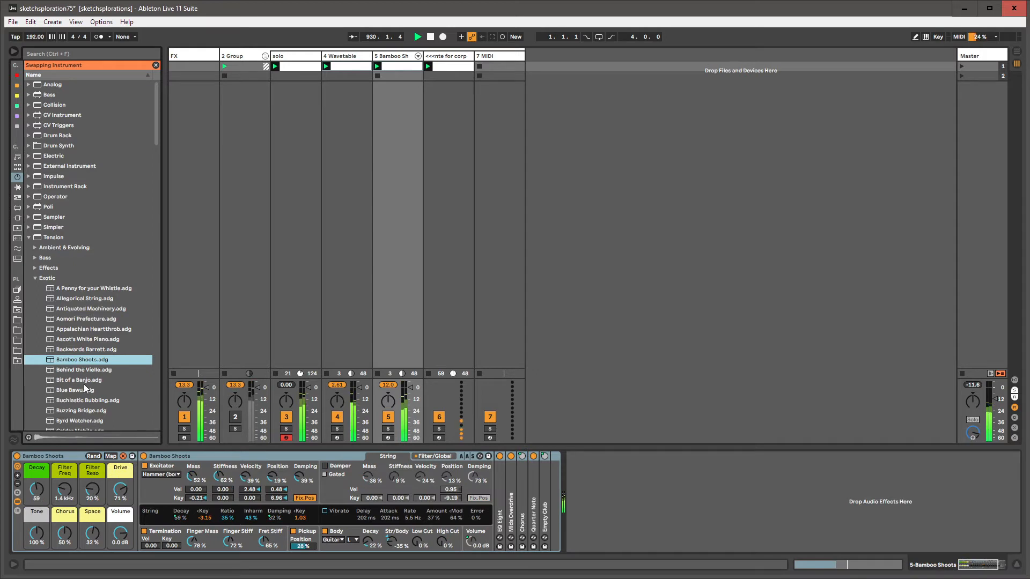
pyautogui.doubleClick(84, 380)
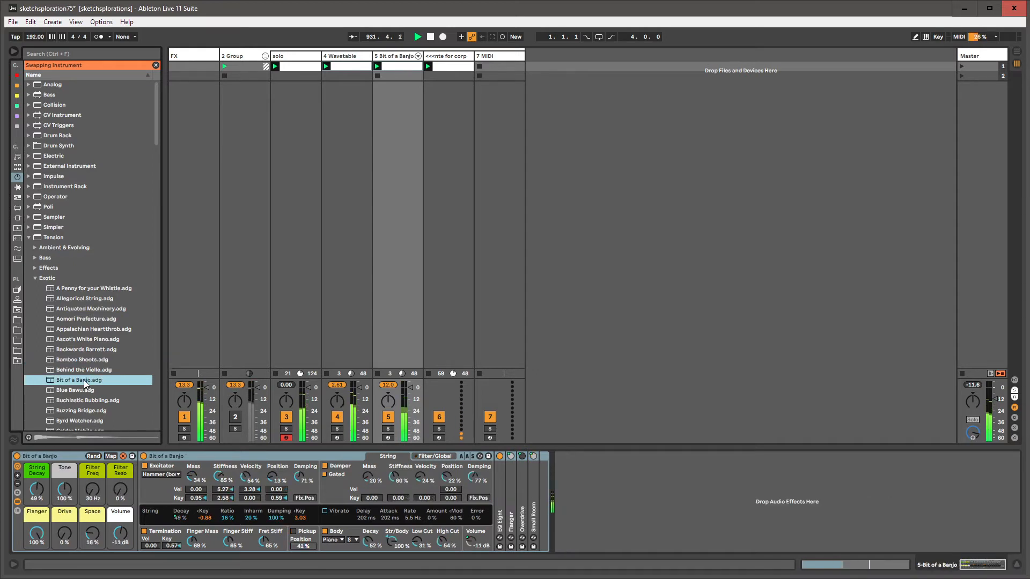
pyautogui.doubleClick(88, 392)
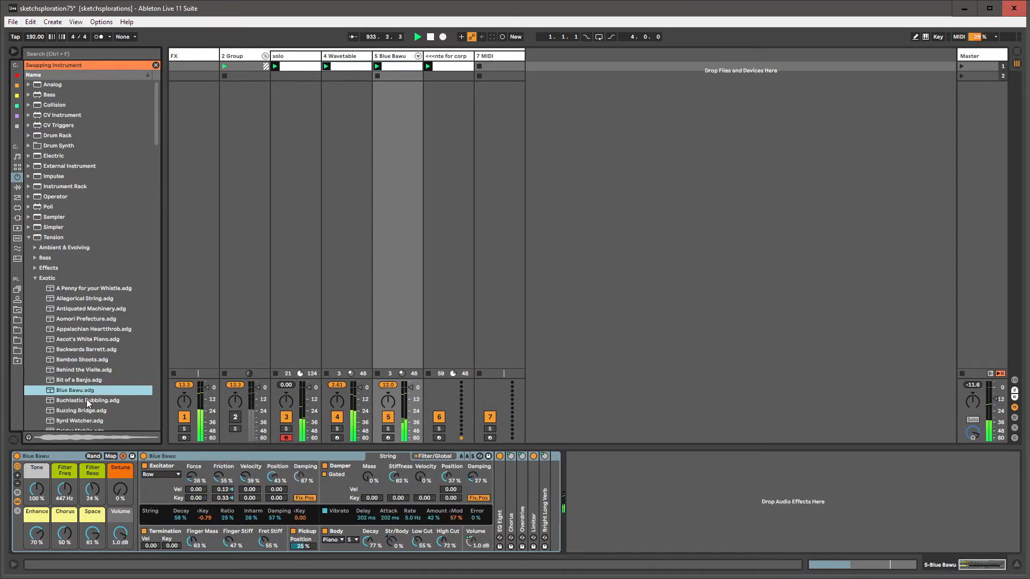
pyautogui.doubleClick(87, 400)
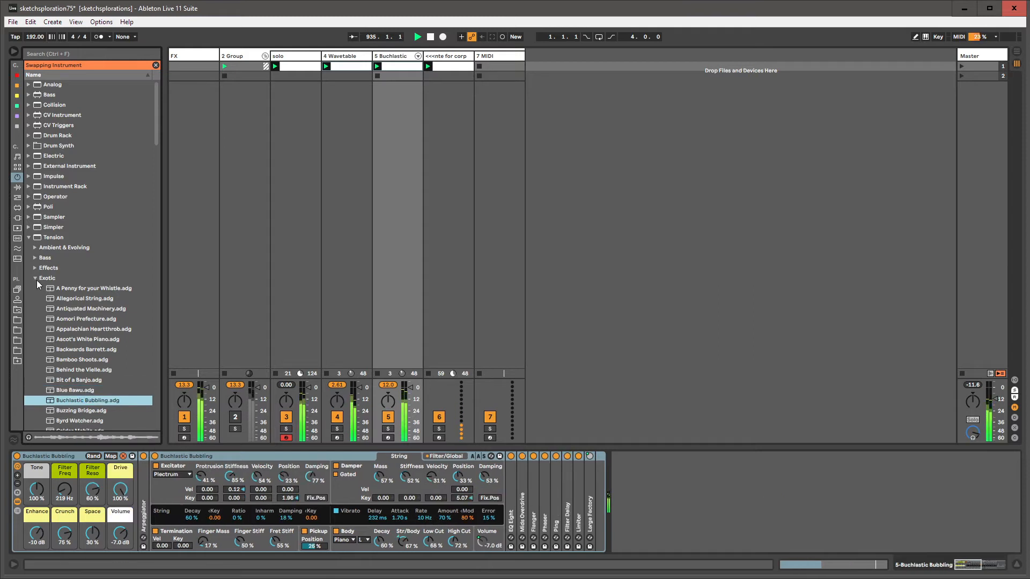
# Swap the new track's instrument for the Acoustic Bass preset from Tension's Bass folder
pyautogui.click(36, 279)
pyautogui.click(35, 257)
pyautogui.doubleClick(59, 267)
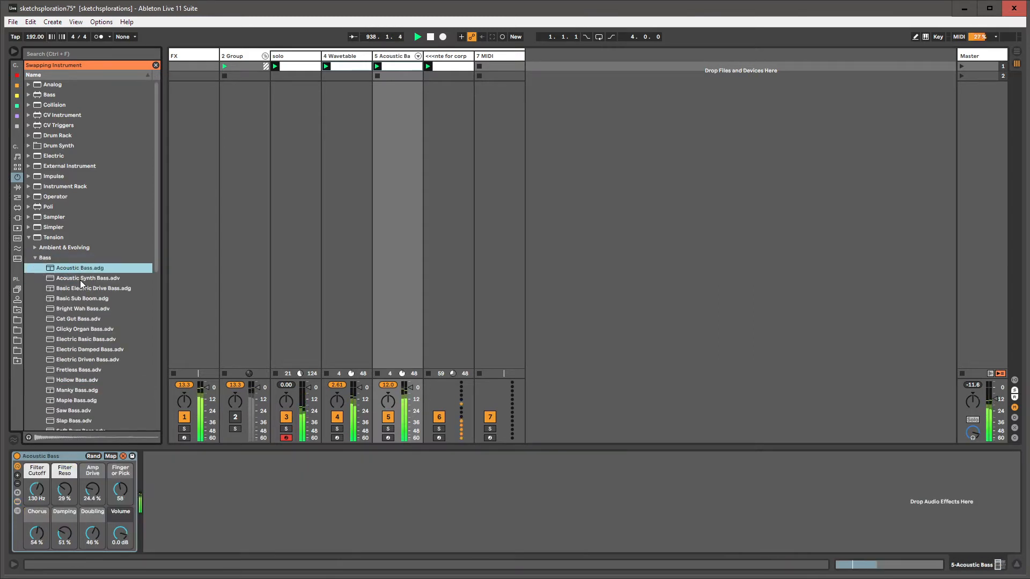
# Audition Tension's bass presets from Acoustic Synth Bass to Bright Wah Bass, keep Basic Sub Boom, and lower its volume to about -12.6 dB
pyautogui.doubleClick(80, 279)
pyautogui.doubleClick(83, 288)
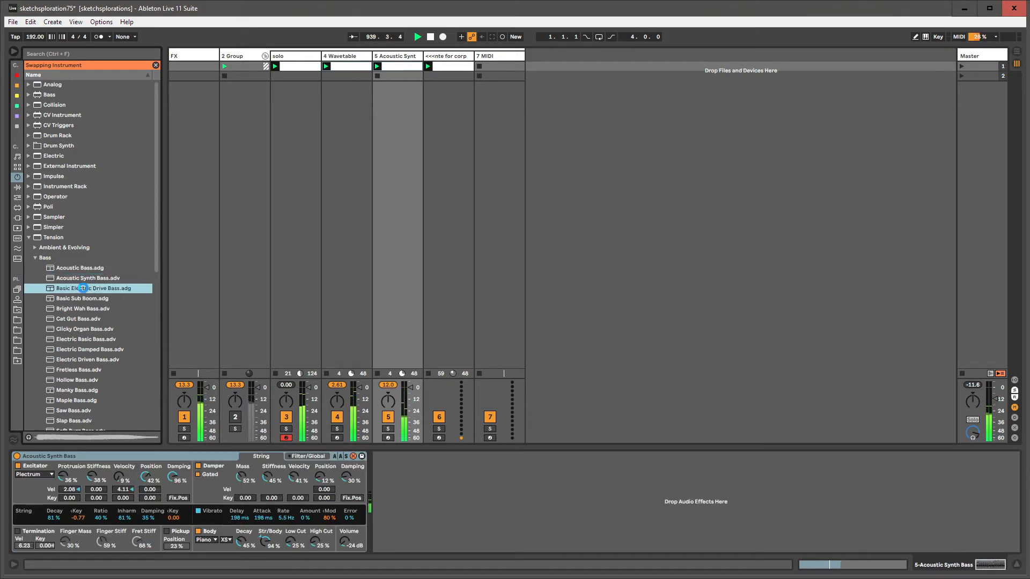
pyautogui.doubleClick(89, 300)
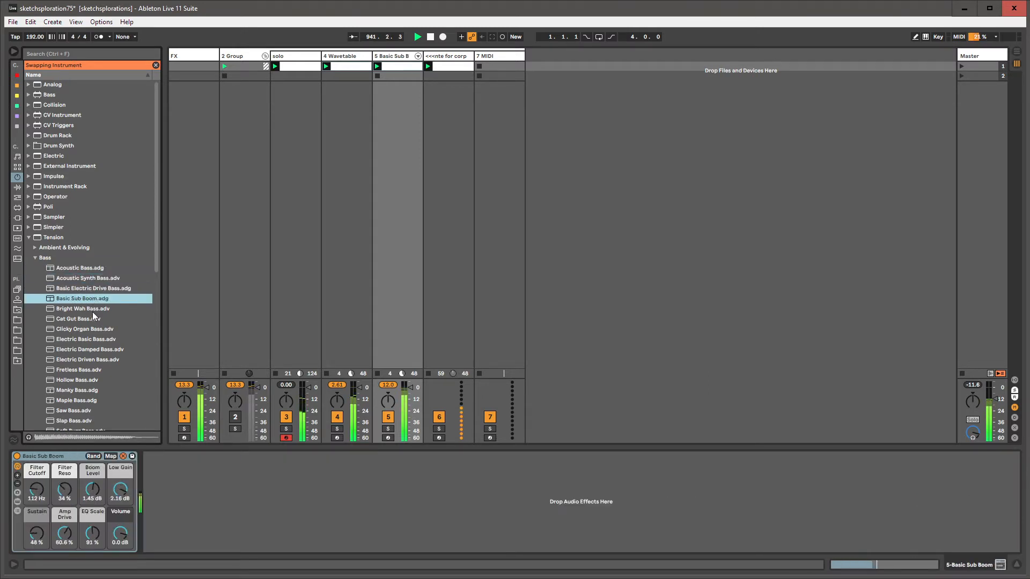
pyautogui.doubleClick(92, 310)
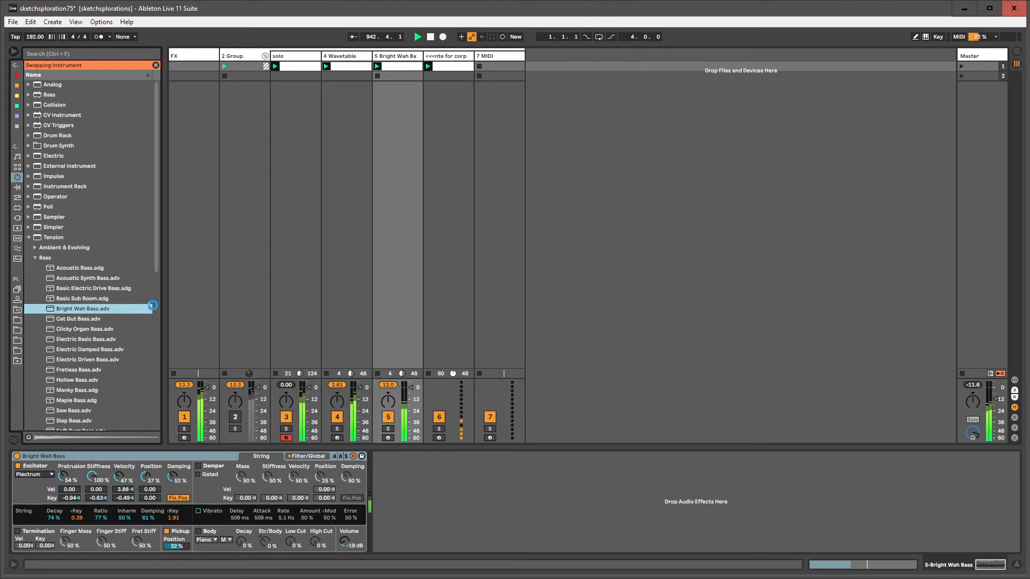
pyautogui.press('Up')
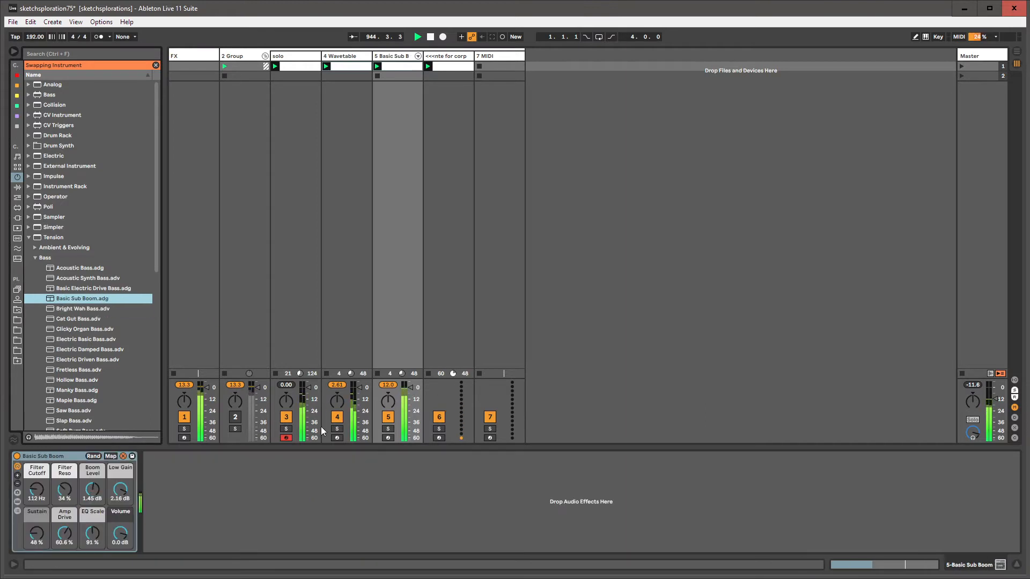
pyautogui.moveTo(129, 531); pyautogui.dragTo(129, 552)
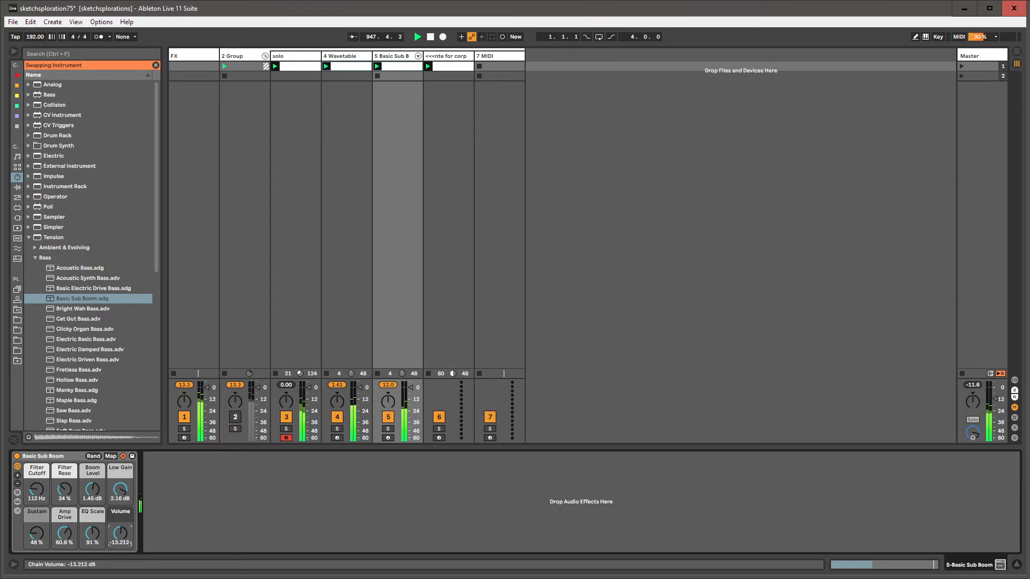
pyautogui.moveTo(120, 543); pyautogui.dragTo(121, 541)
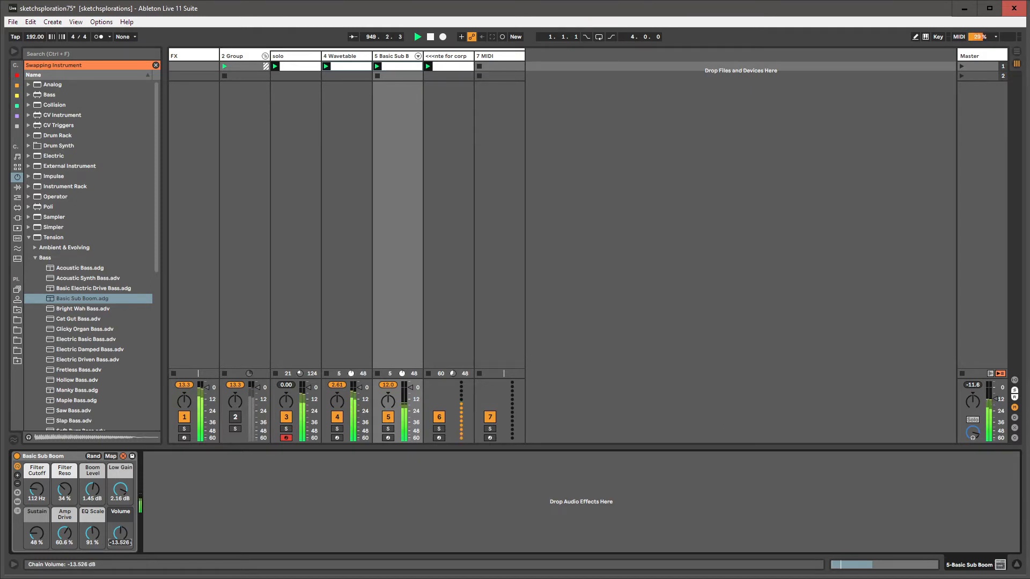
pyautogui.click(239, 56)
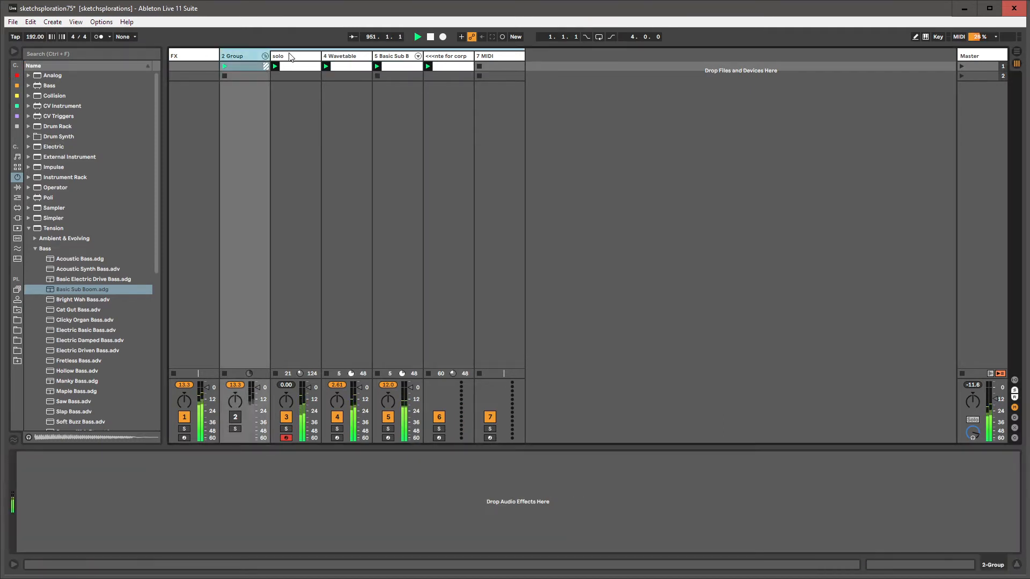
pyautogui.click(291, 57)
pyautogui.click(444, 57)
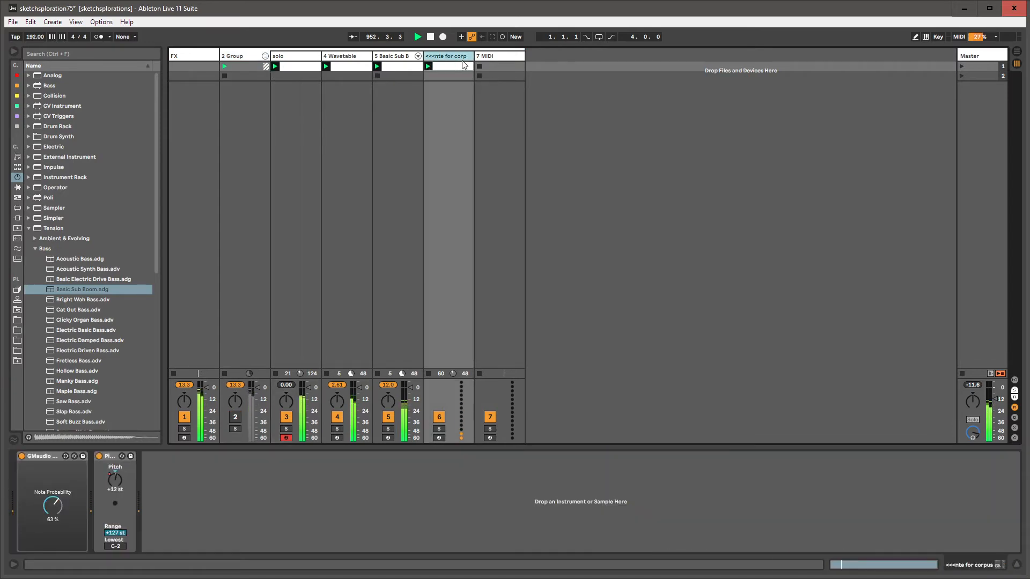
pyautogui.click(305, 57)
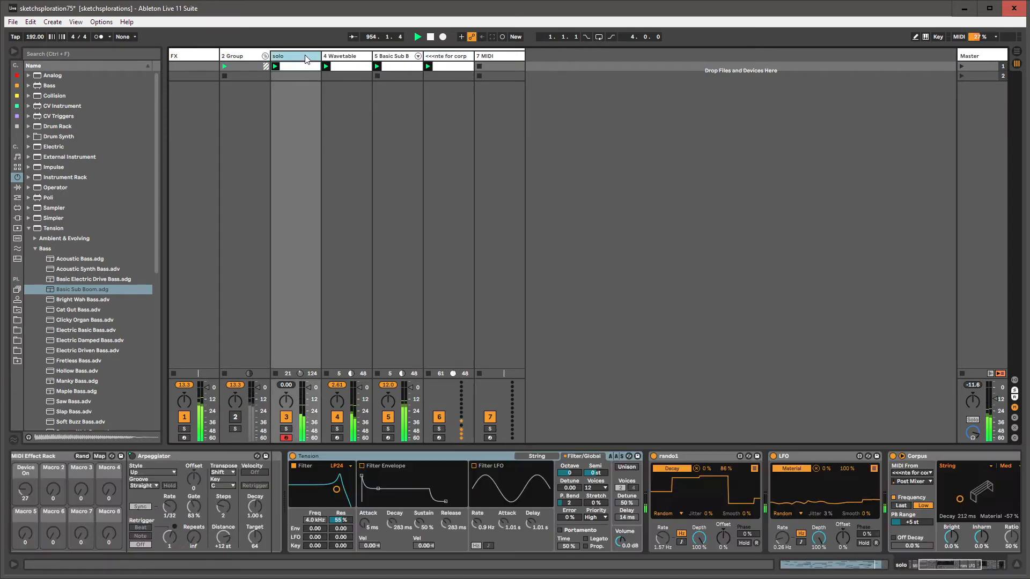
pyautogui.click(402, 57)
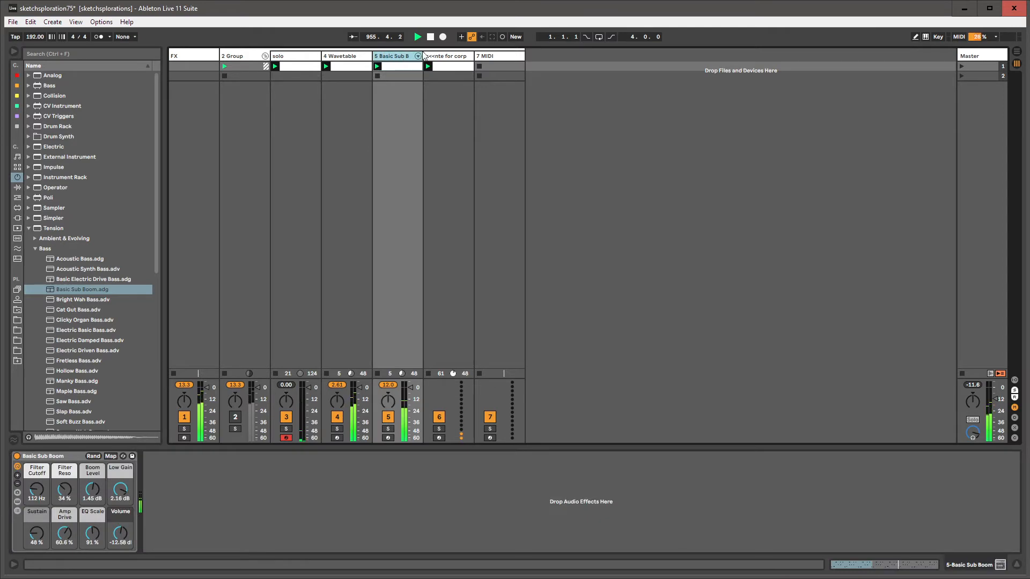
pyautogui.click(449, 56)
# In the Wavetable track's Hybrid Reverb, set the convolution attack to 0 ms, shift the blend towards the algorithm and set the decay to 7.55 s
pyautogui.click(352, 57)
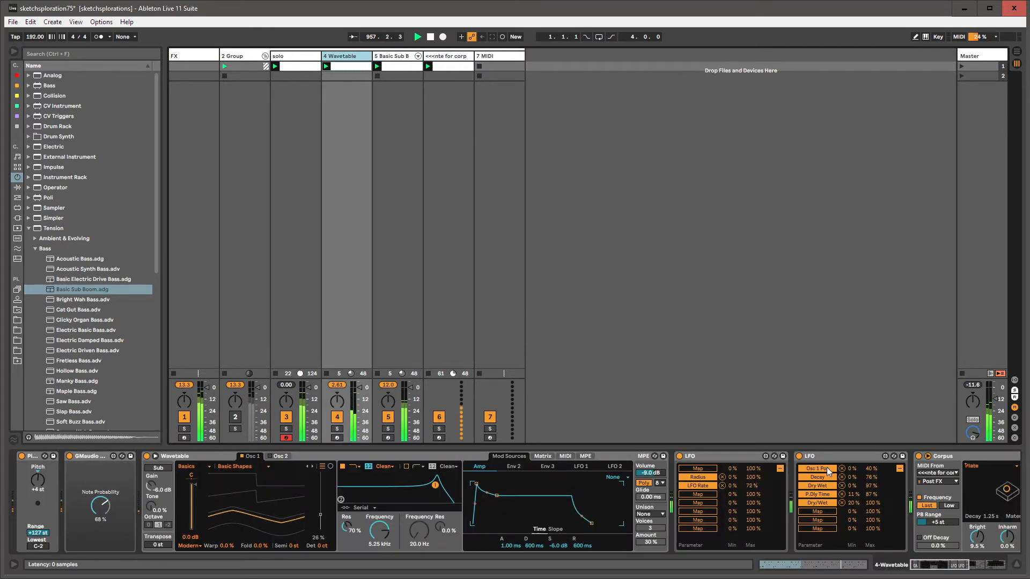
pyautogui.click(929, 568)
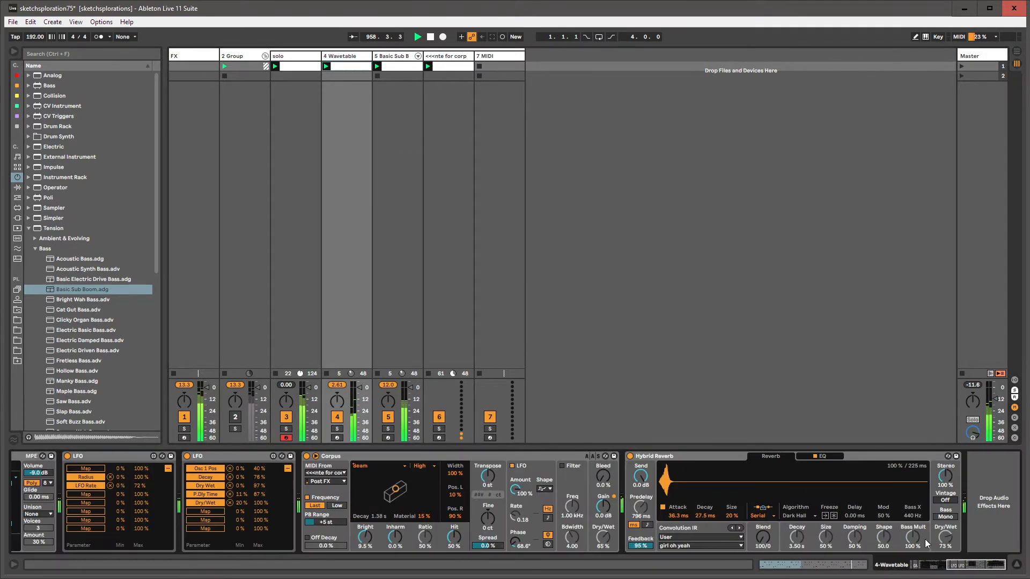
pyautogui.click(630, 456)
pyautogui.moveTo(677, 516); pyautogui.dragTo(673, 523)
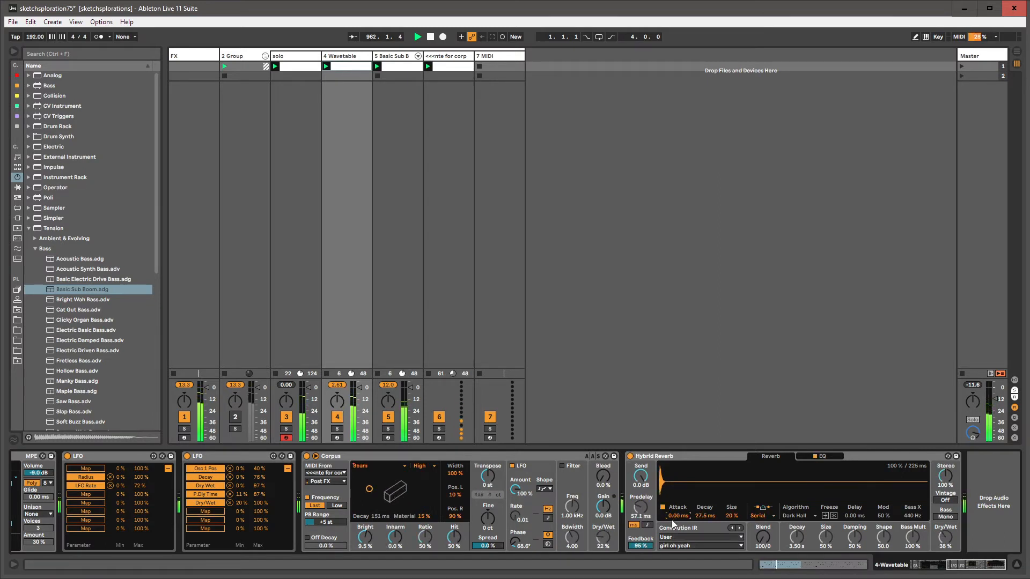
pyautogui.moveTo(763, 538); pyautogui.dragTo(763, 483)
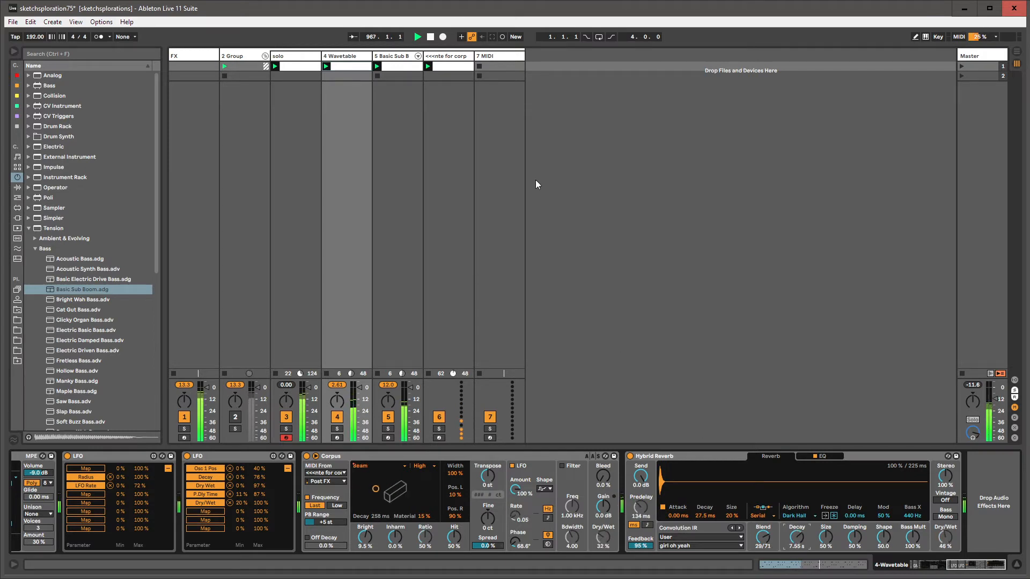
# Set the blend of the Wavetable track's Hybrid Reverb to 35/65
pyautogui.click(387, 79)
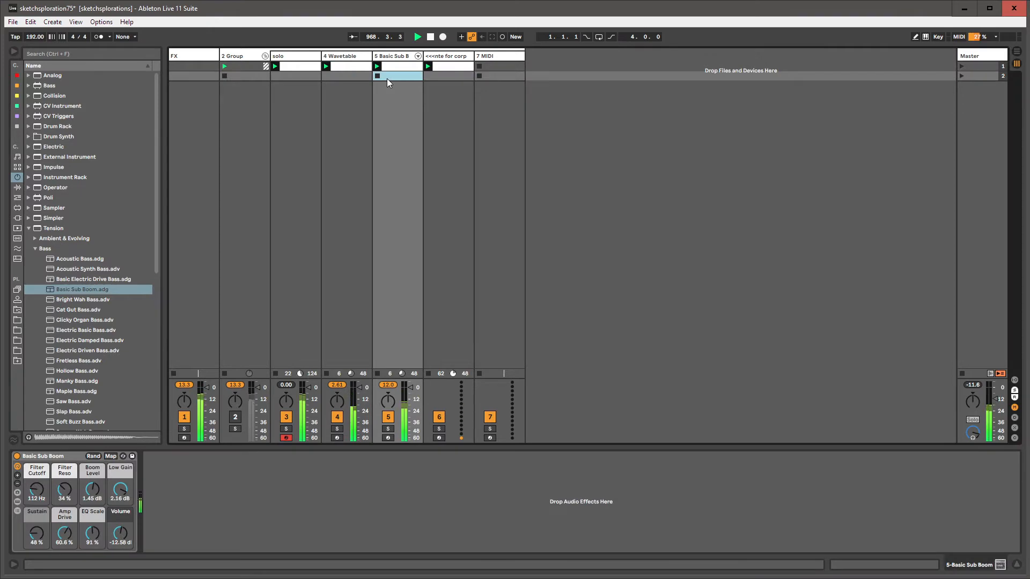
pyautogui.click(303, 76)
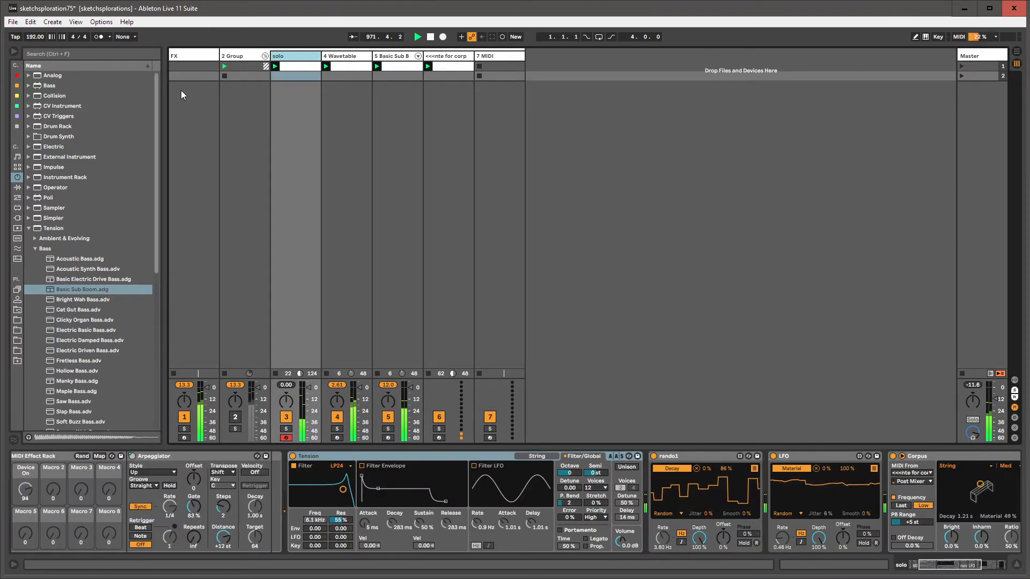
pyautogui.click(339, 56)
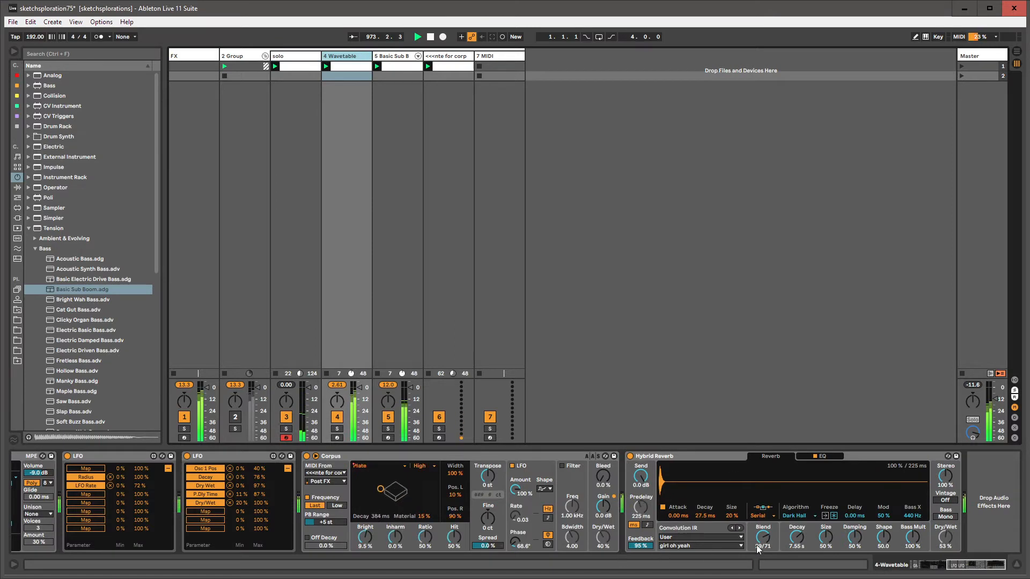
pyautogui.moveTo(756, 545); pyautogui.dragTo(762, 510)
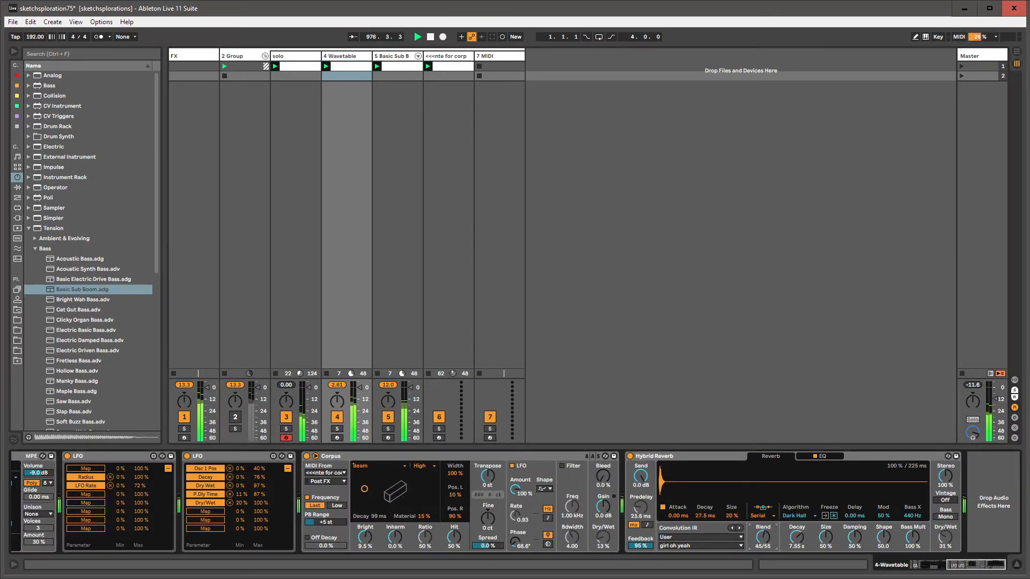
# Show the Hybrid Reverb Blend envelope in the Wavetable clip, unlink its loop from the clip and set the envelope loop length to 51 bars
pyautogui.rightClick(762, 544)
pyautogui.click(775, 551)
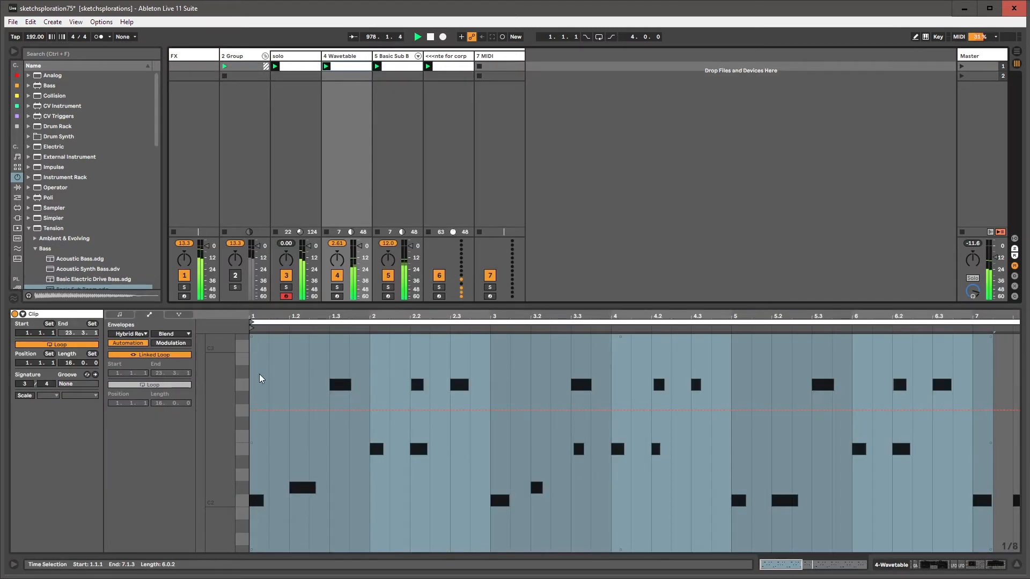
pyautogui.click(180, 356)
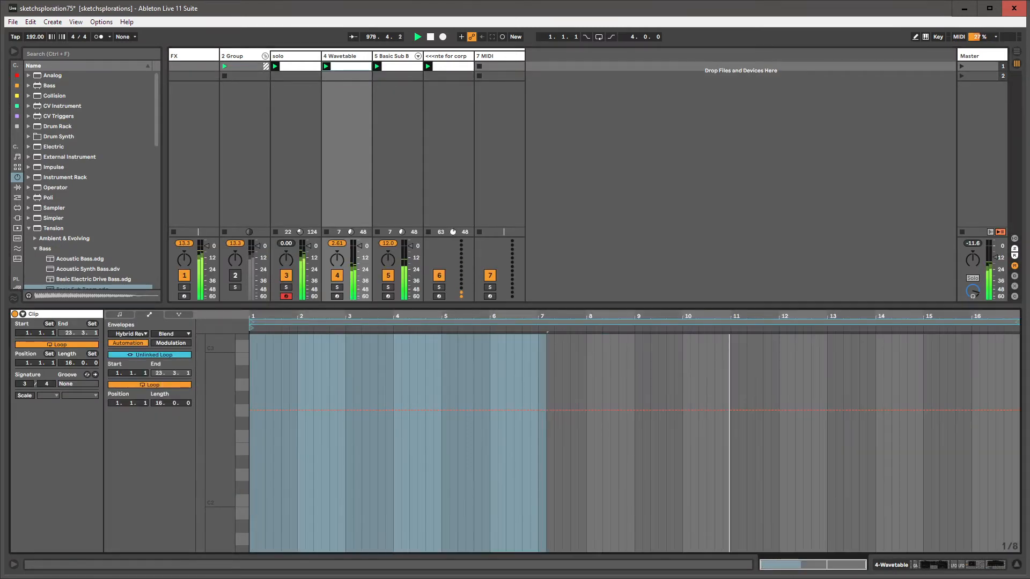
pyautogui.moveTo(159, 403); pyautogui.dragTo(159, 397)
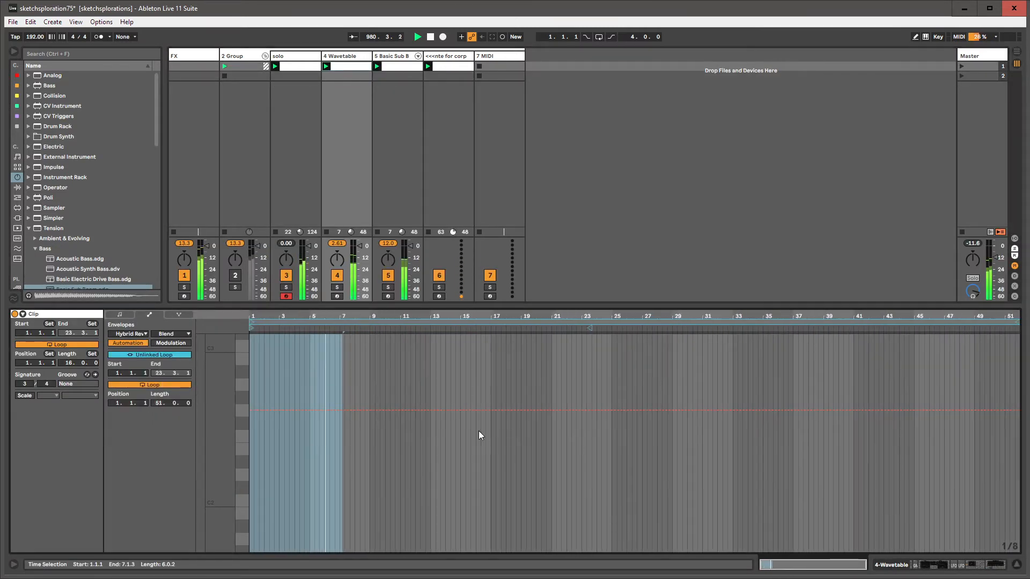
# Shape the Blend envelope to stay at 100/0 with a short bump to 35/65 around bars 39 to 41
pyautogui.click(835, 410)
pyautogui.moveTo(826, 410); pyautogui.dragTo(826, 552)
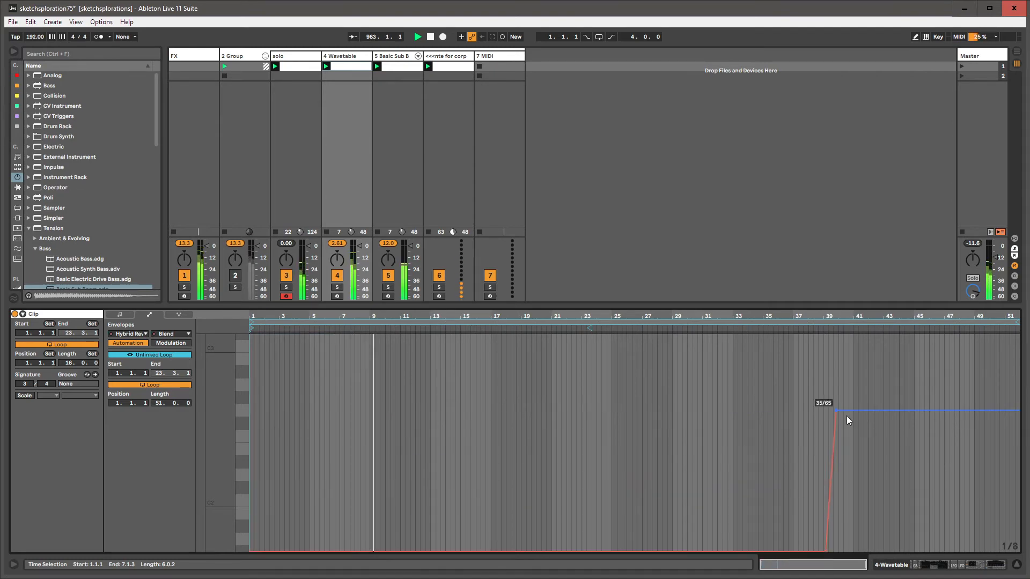
pyautogui.moveTo(851, 411); pyautogui.dragTo(853, 552)
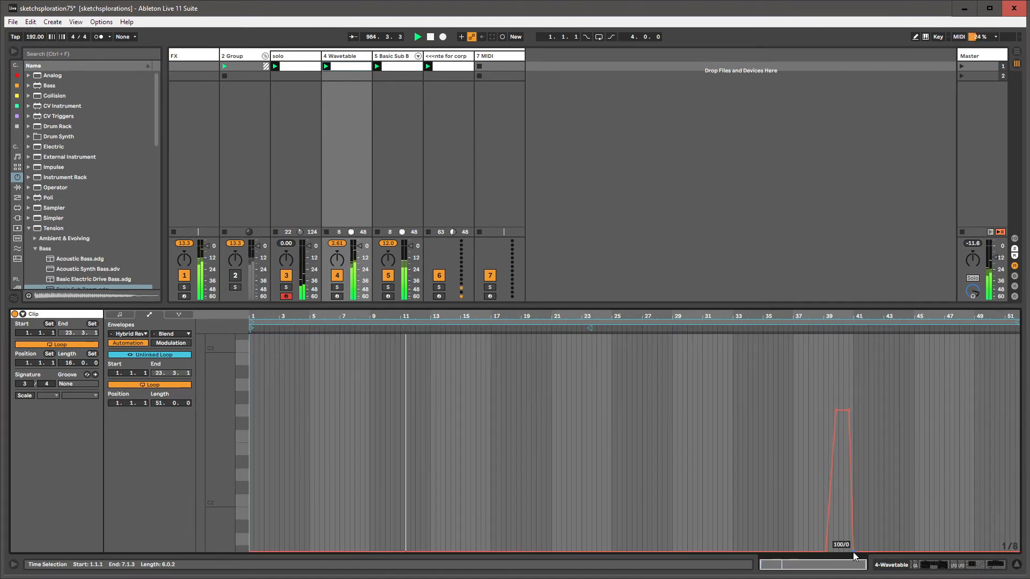
# Load a default Tension instrument onto the empty 7 MIDI track
pyautogui.click(493, 56)
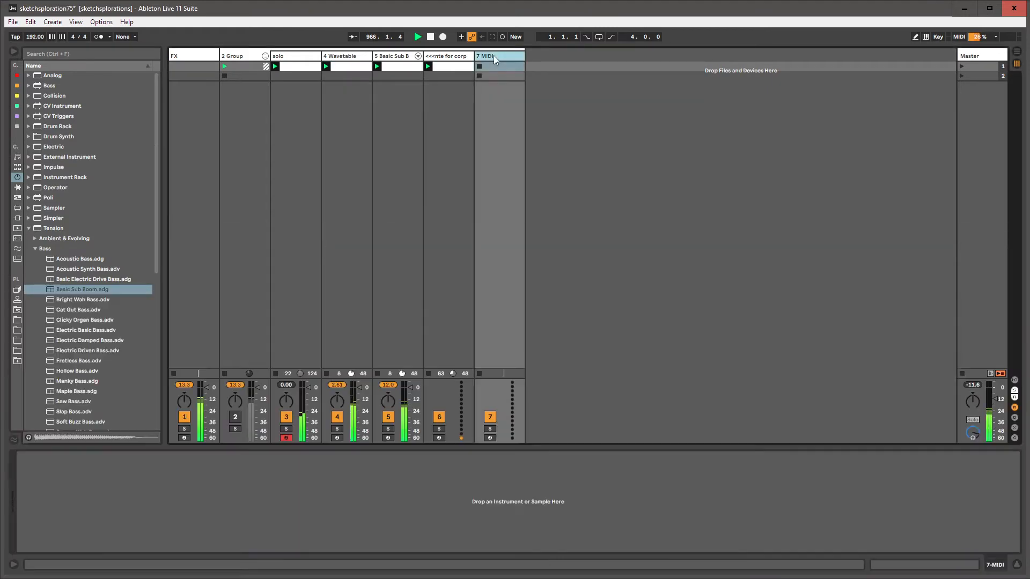
pyautogui.click(299, 58)
pyautogui.moveTo(925, 566); pyautogui.dragTo(915, 568)
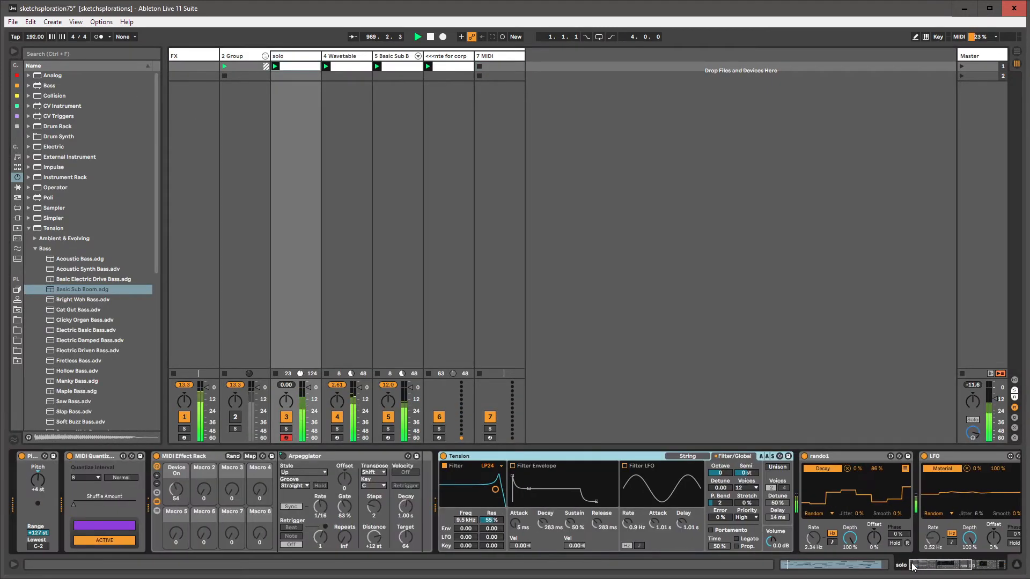
pyautogui.click(502, 59)
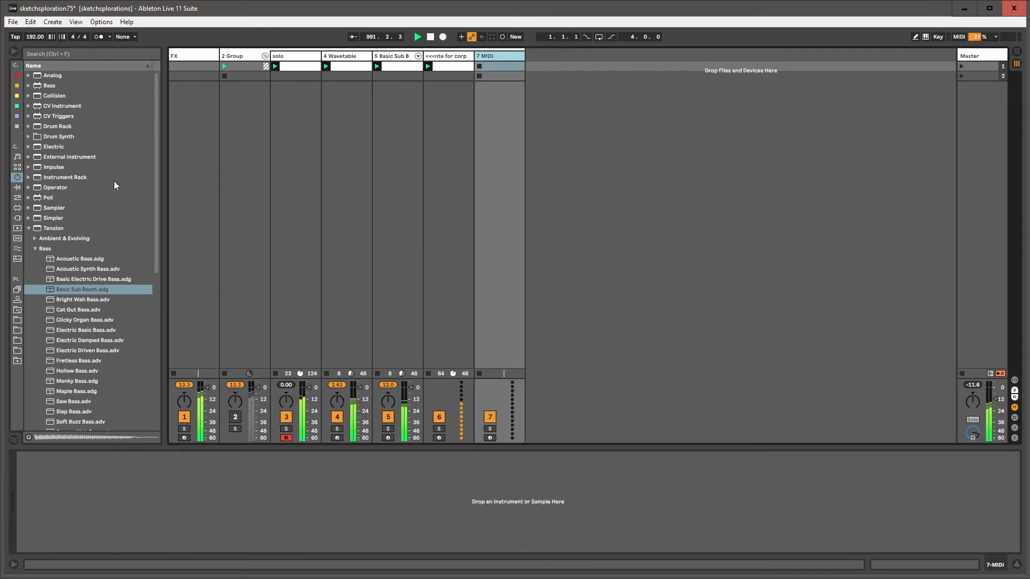
pyautogui.click(29, 229)
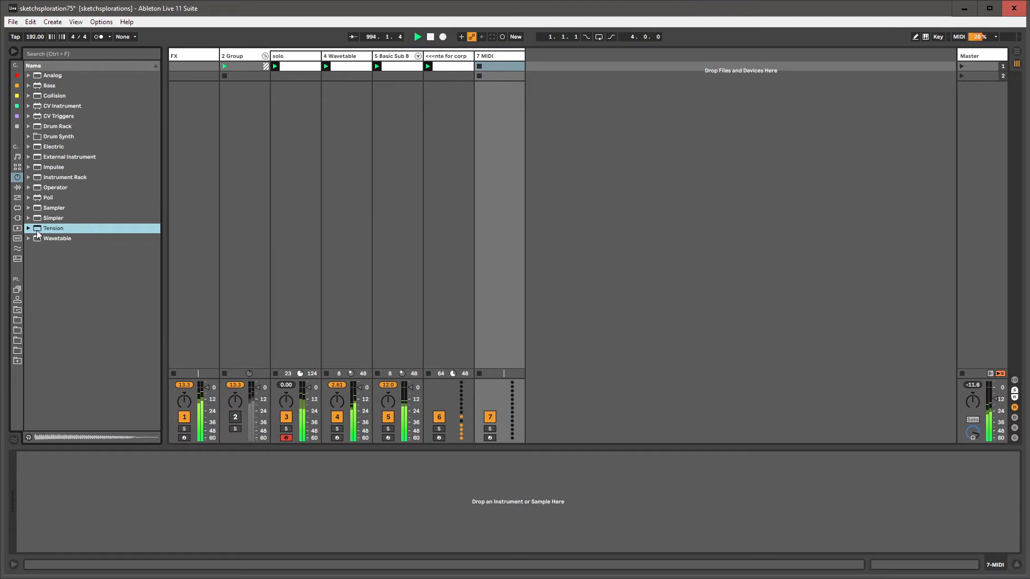
pyautogui.moveTo(394, 42); pyautogui.dragTo(502, 166)
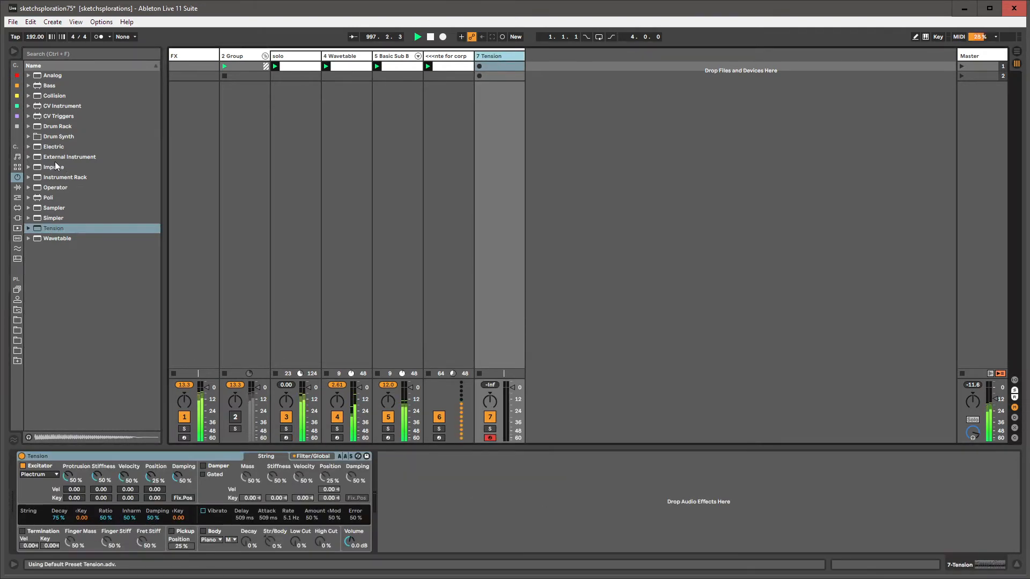
# Add an Arpeggiator MIDI effect ahead of the new track's Tension instrument
pyautogui.click(18, 199)
pyautogui.click(44, 75)
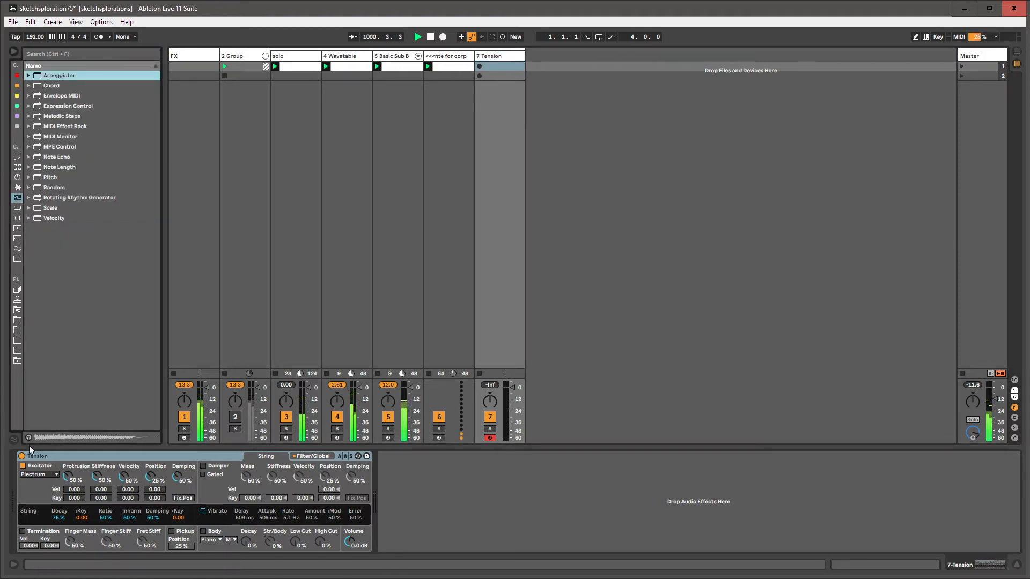
pyautogui.moveTo(55, 77); pyautogui.dragTo(28, 498)
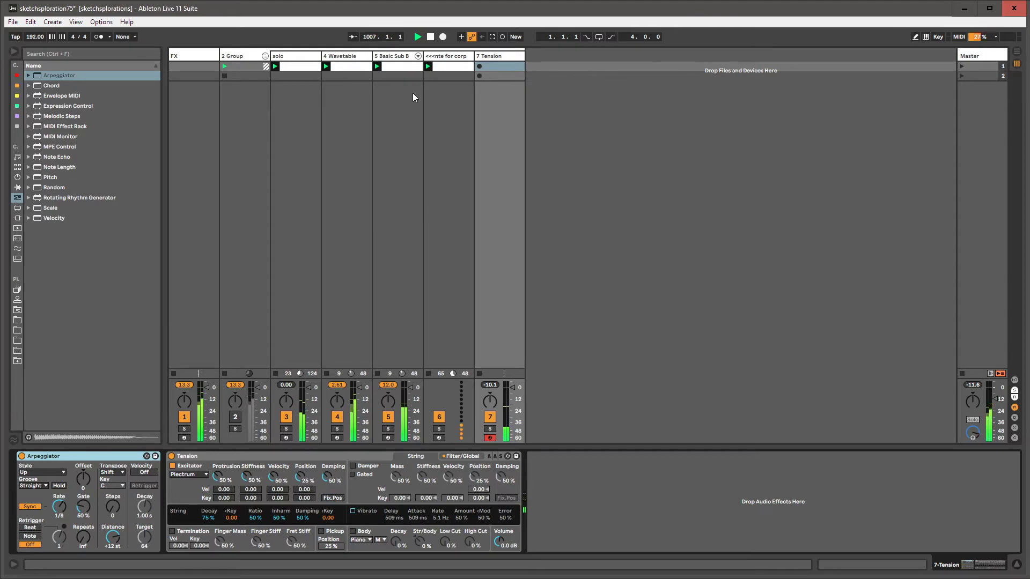
# Copy the Wavetable track's Pitch device to the Basic Sub Boom and new Tension tracks, placing it before the Arpeggiator on the latter
pyautogui.click(400, 60)
pyautogui.click(353, 59)
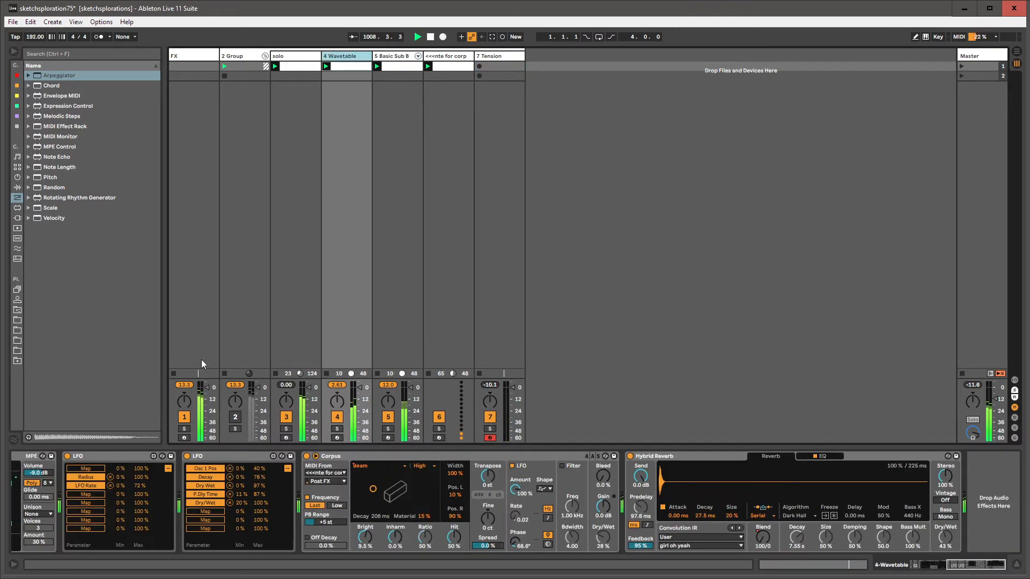
pyautogui.scroll(5, 140, 491)
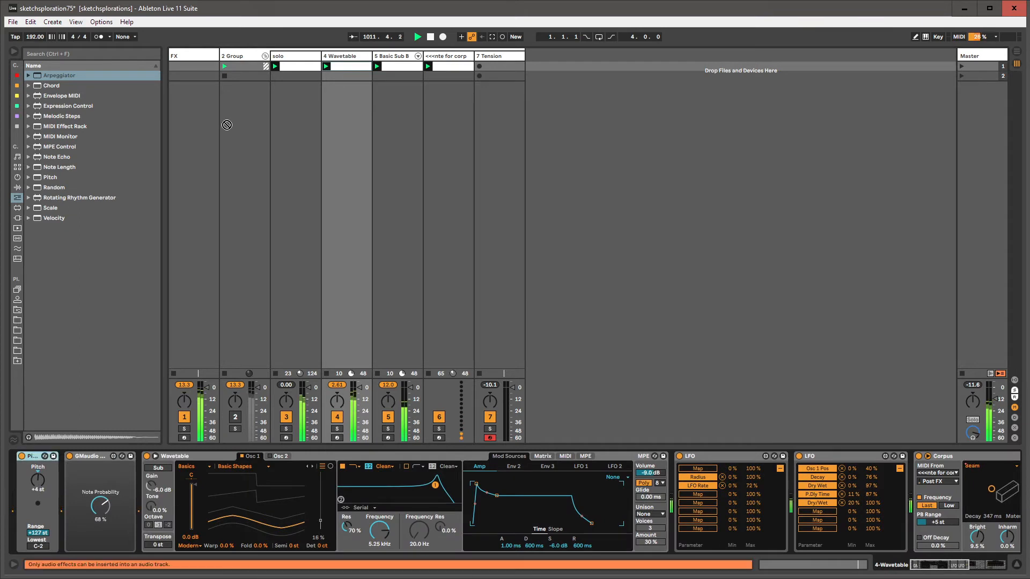
pyautogui.click(394, 59)
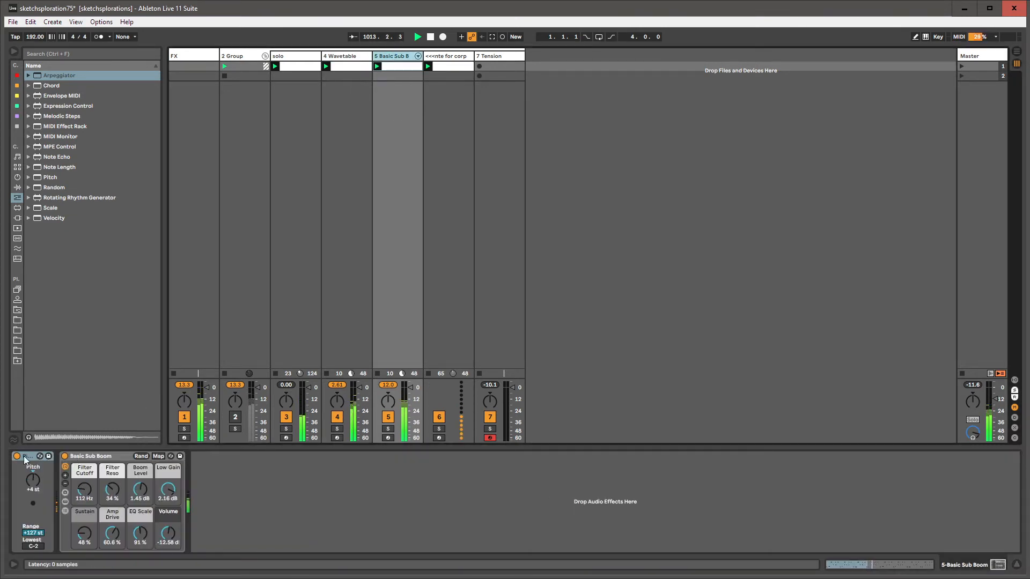
pyautogui.press('Right')
pyautogui.press('Right')
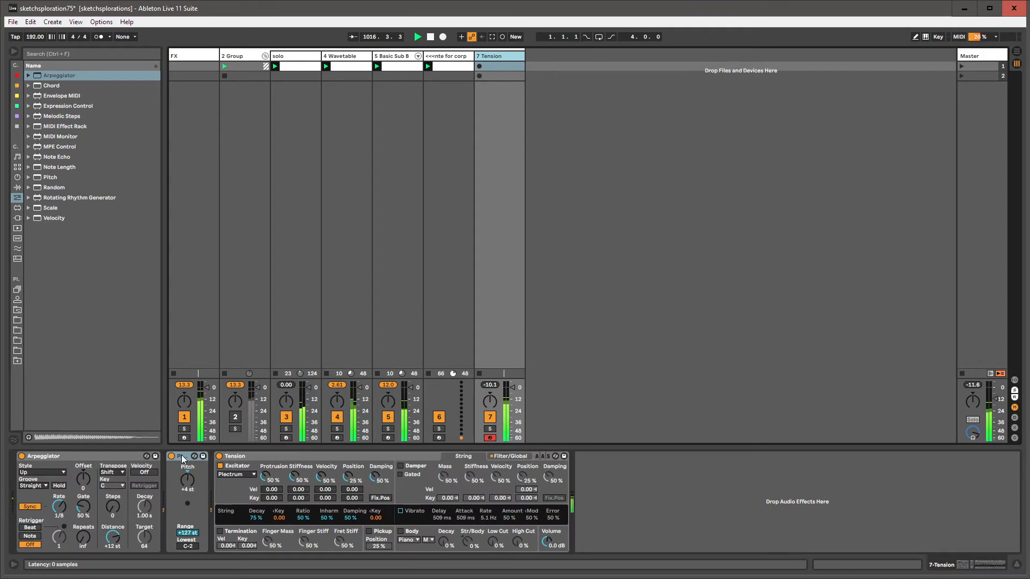
pyautogui.moveTo(182, 457); pyautogui.dragTo(34, 489)
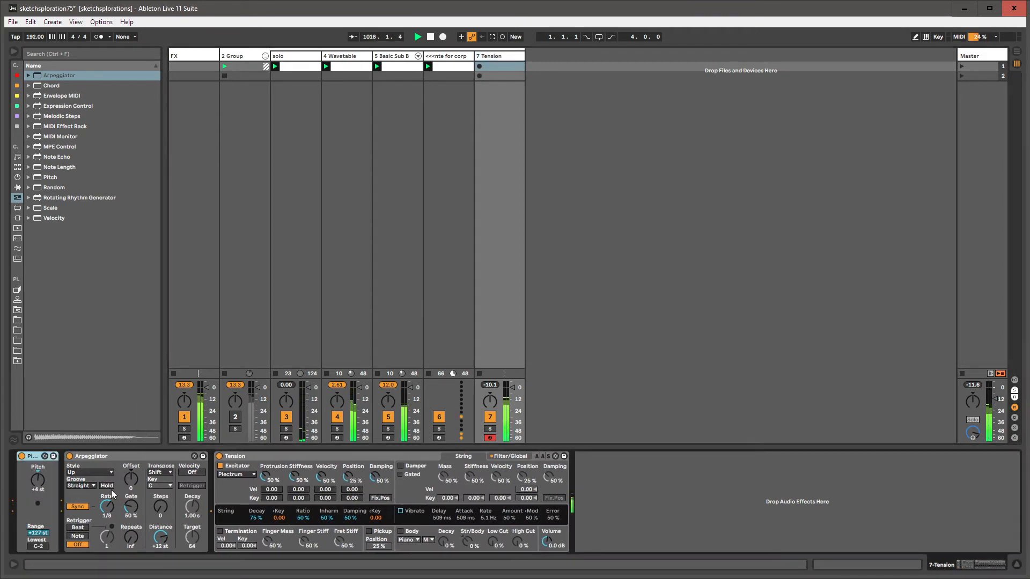
# Set the Arpeggiator's rate to 1/24 and swap the Tension instrument for its Percussive preset Noise Delay
pyautogui.moveTo(106, 512); pyautogui.dragTo(106, 509)
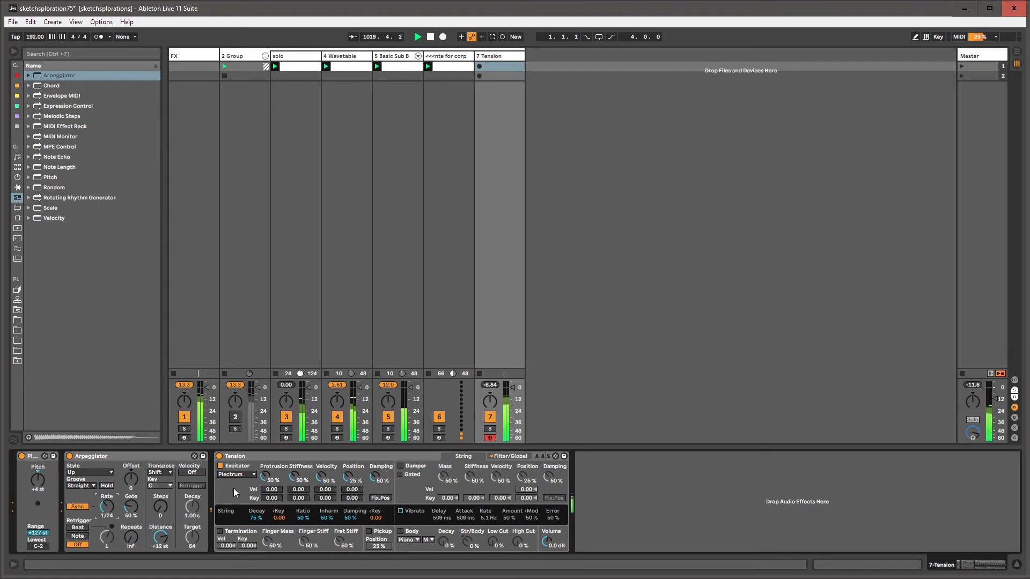
pyautogui.click(556, 457)
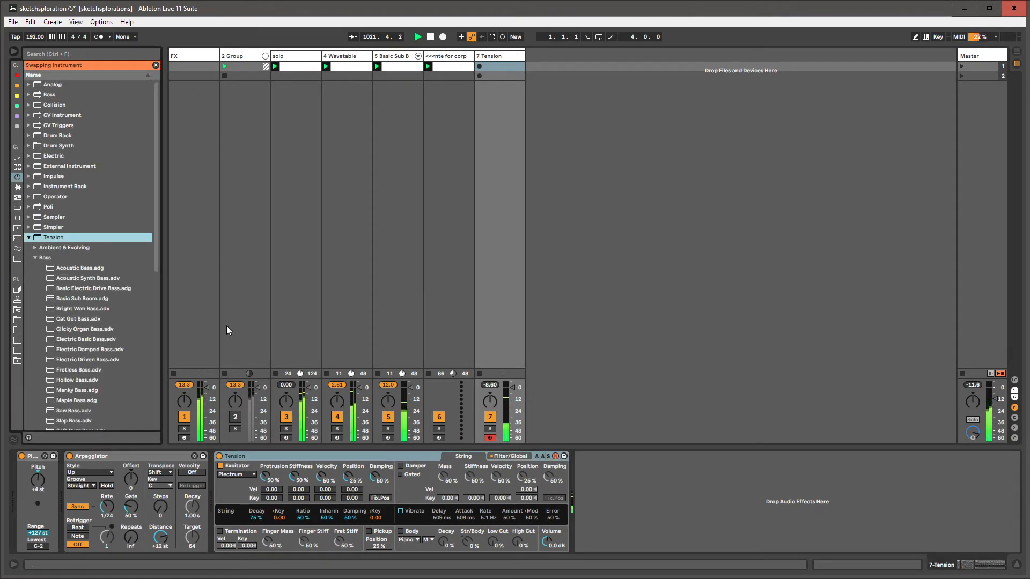
pyautogui.click(35, 257)
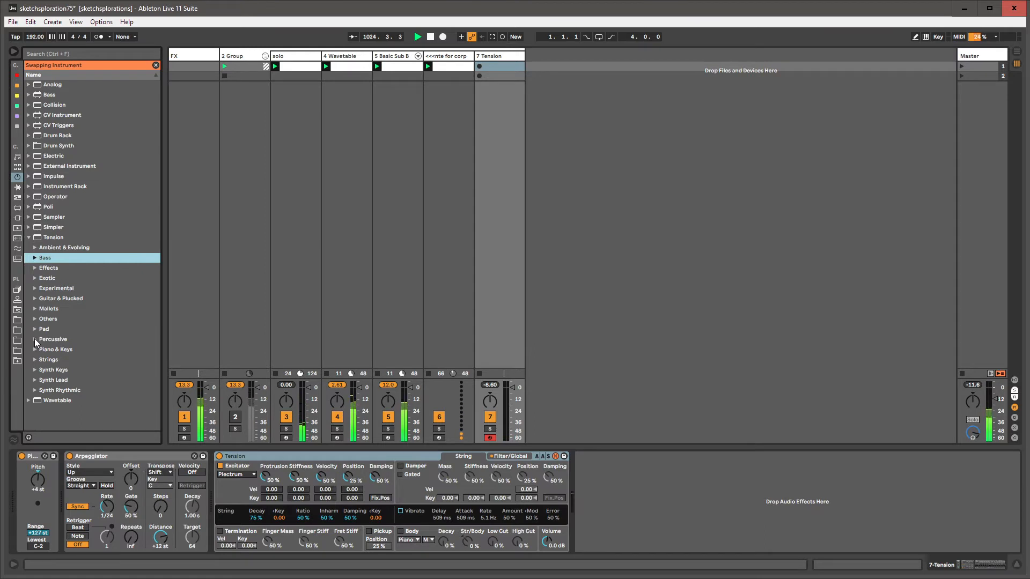
pyautogui.click(35, 340)
pyautogui.click(57, 361)
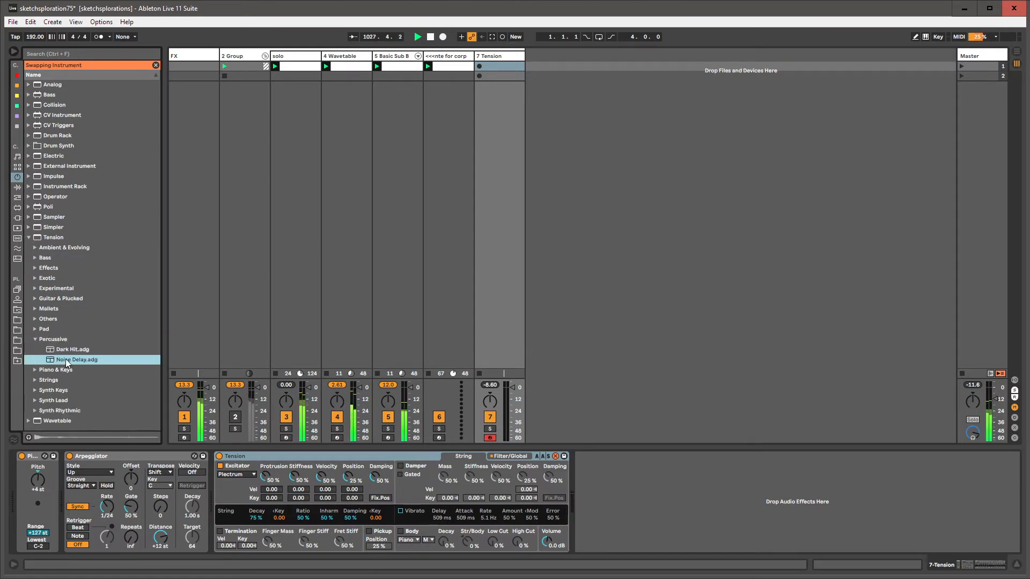
pyautogui.doubleClick(65, 359)
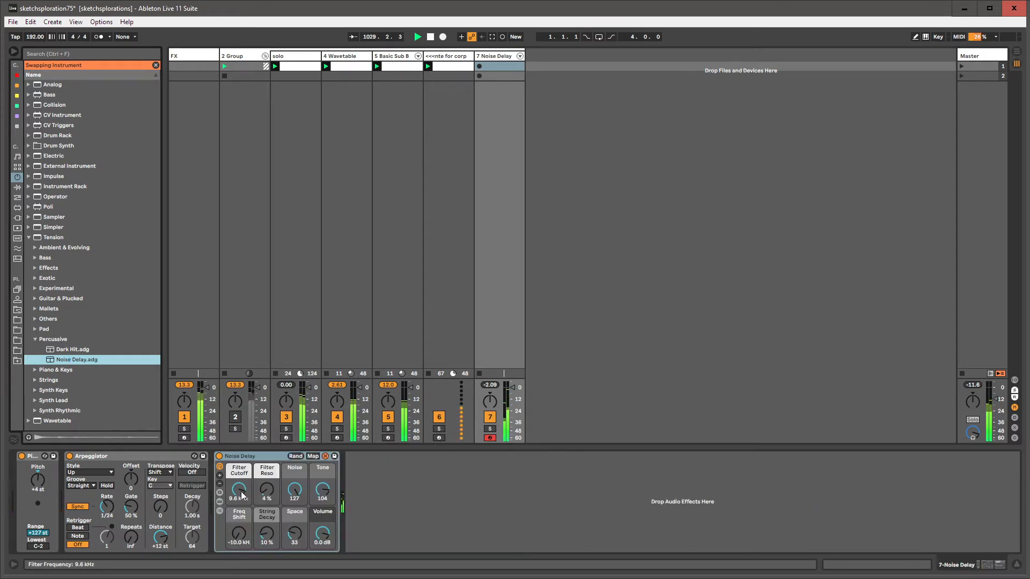
# Set the Noise Delay rack's Filter Cutoff to 1.4 kHz and reveal its chain devices with the Vocoder unfolded
pyautogui.moveTo(241, 495)
pyautogui.mouseDown()
pyautogui.moveTo(242, 526)
pyautogui.moveTo(257, 490)
pyautogui.mouseUp()
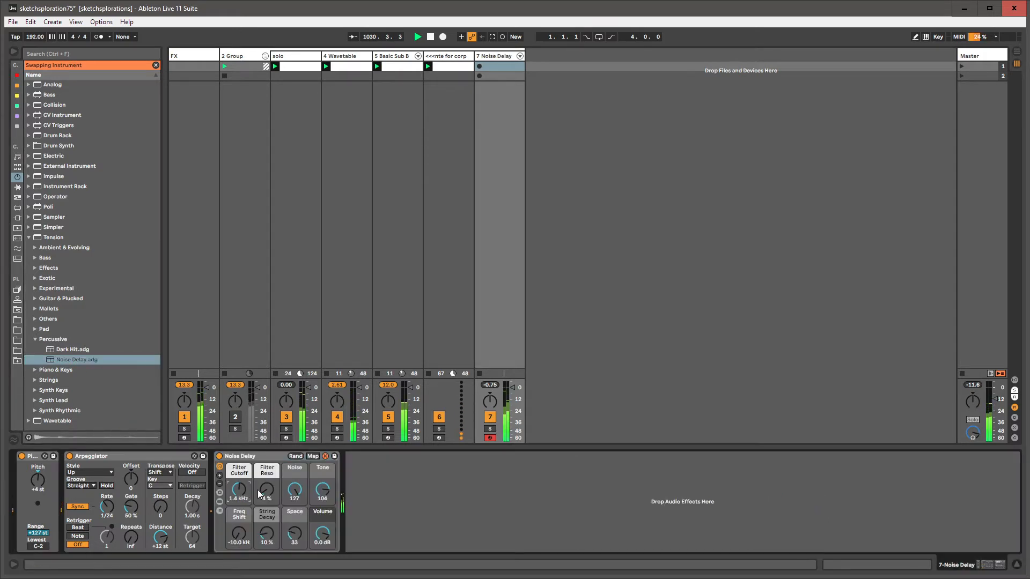
pyautogui.click(220, 510)
pyautogui.click(370, 485)
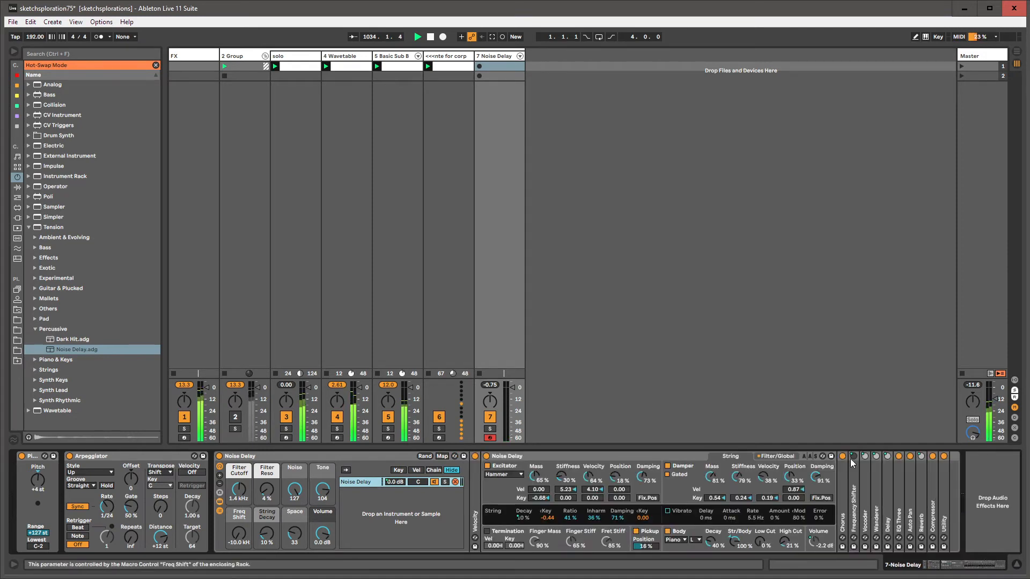
pyautogui.click(862, 472)
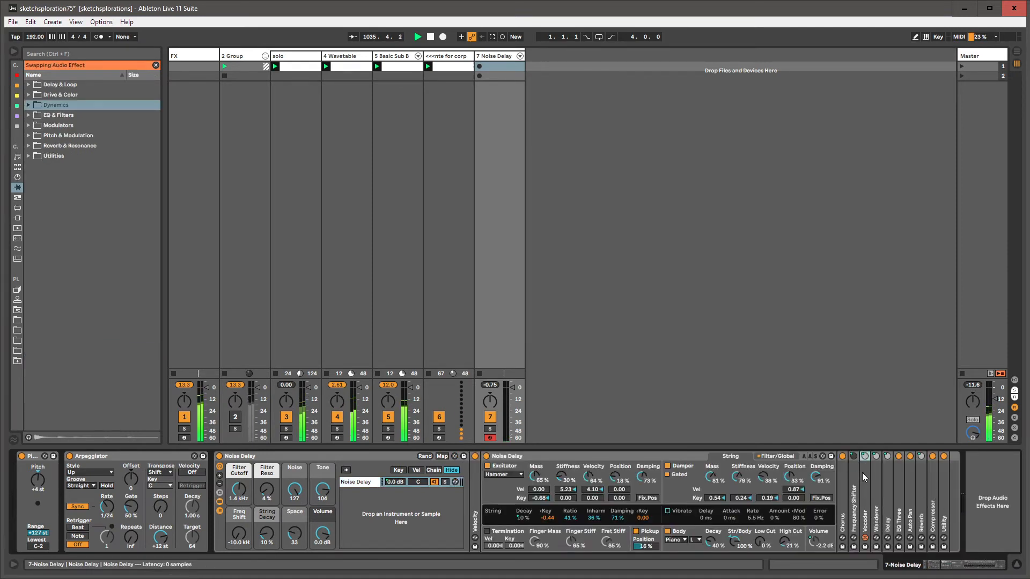
pyautogui.doubleClick(862, 472)
pyautogui.moveTo(938, 566); pyautogui.dragTo(958, 566)
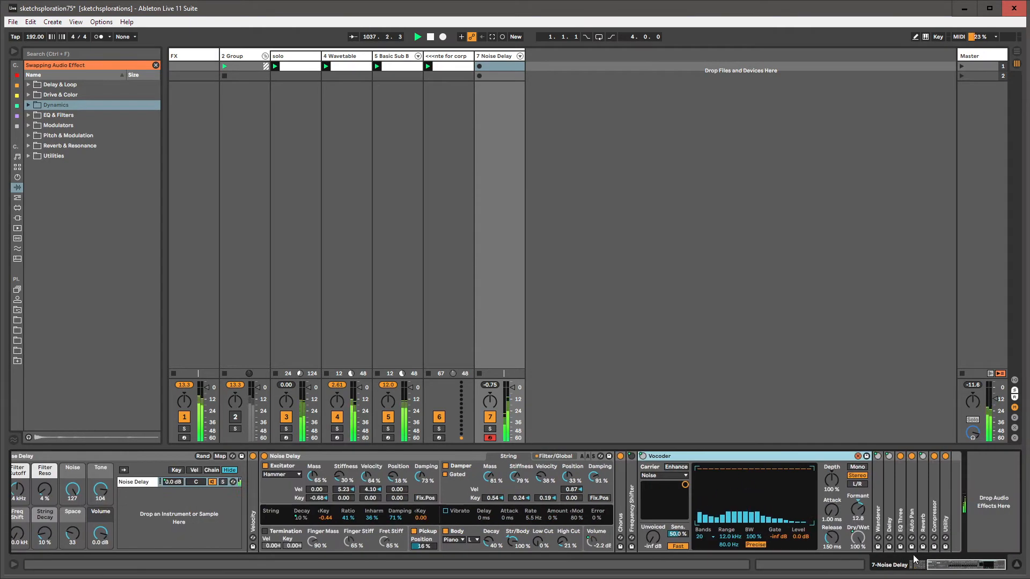
# Set the Vocoder's carrier to External and feed it audio from the solo track
pyautogui.click(665, 476)
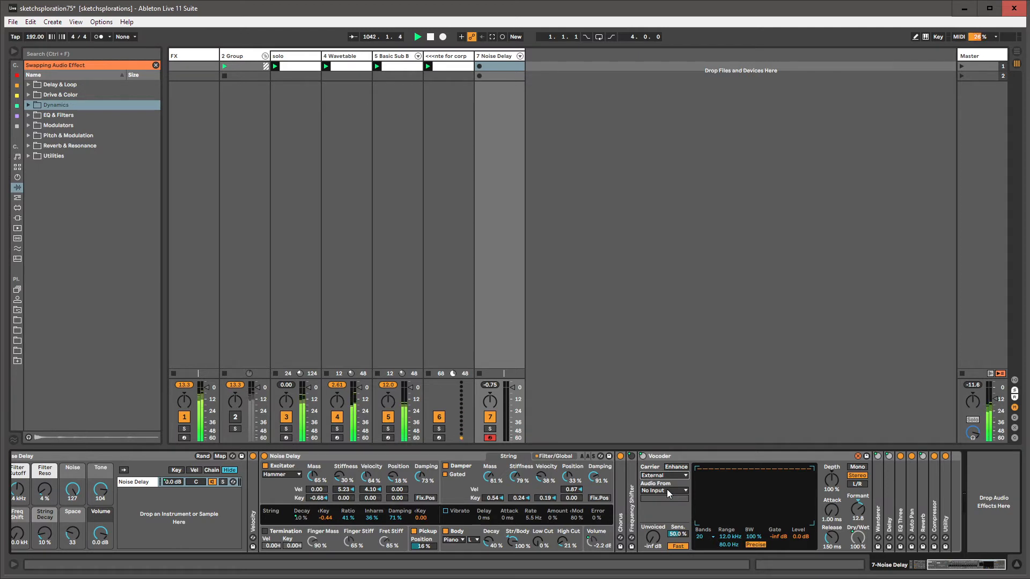
pyautogui.click(668, 489)
pyautogui.click(668, 517)
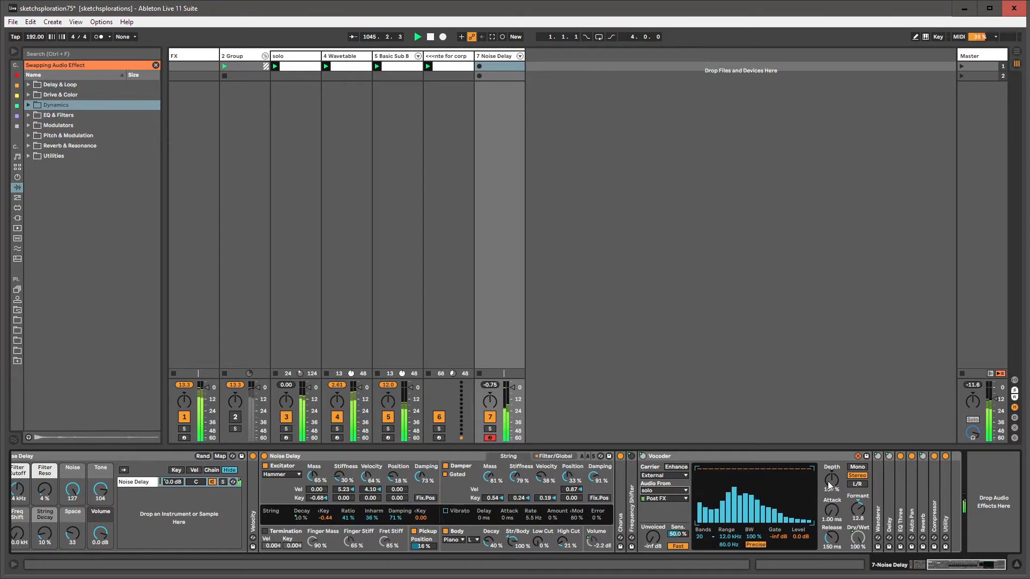
pyautogui.moveTo(939, 568); pyautogui.dragTo(878, 572)
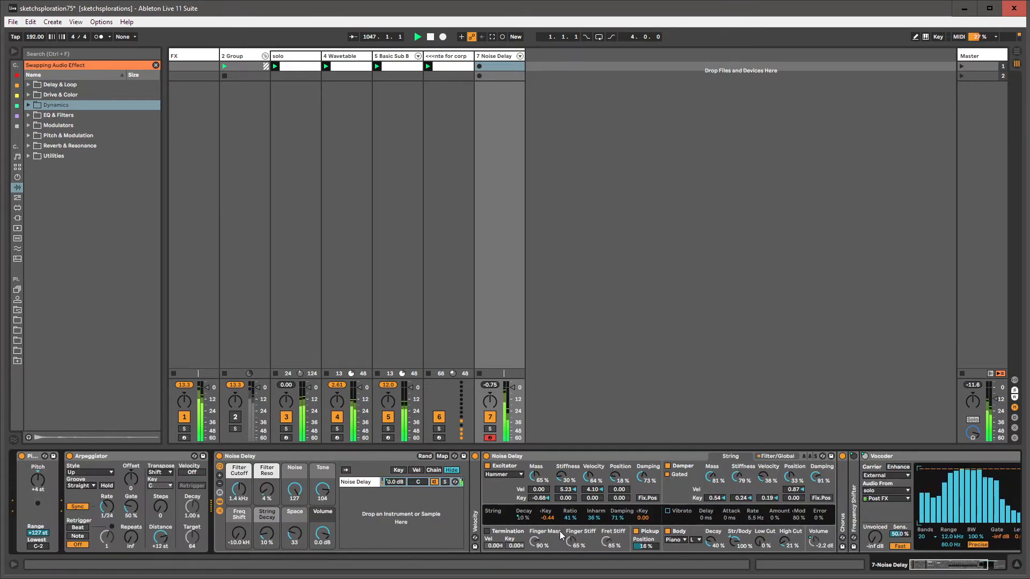
# Add a Pitch device set to +12 st between the Arpeggiator and the Noise Delay rack, and capture the played MIDI as a clip
pyautogui.click(44, 456)
pyautogui.moveTo(204, 468); pyautogui.dragTo(212, 470)
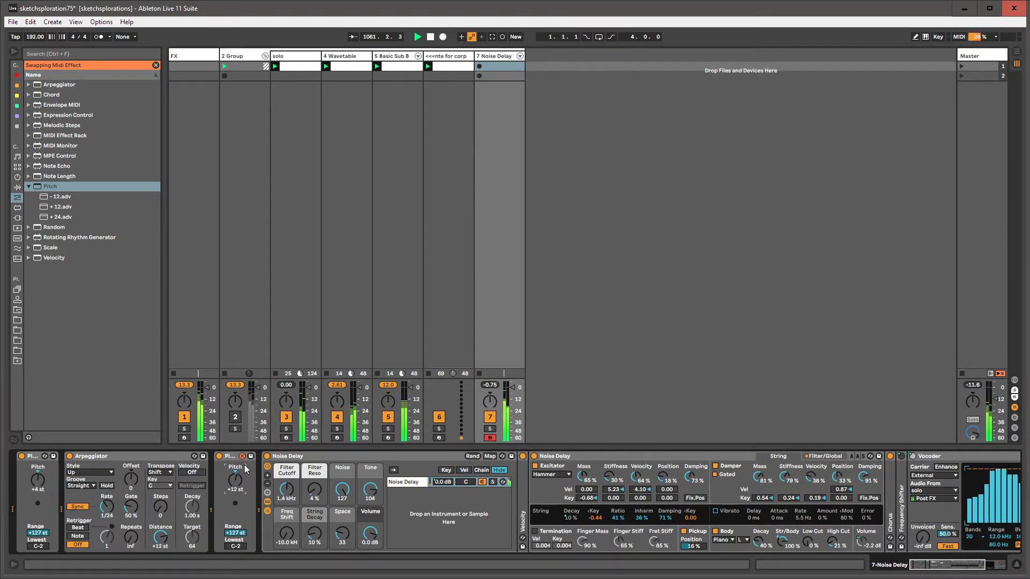
pyautogui.click(492, 37)
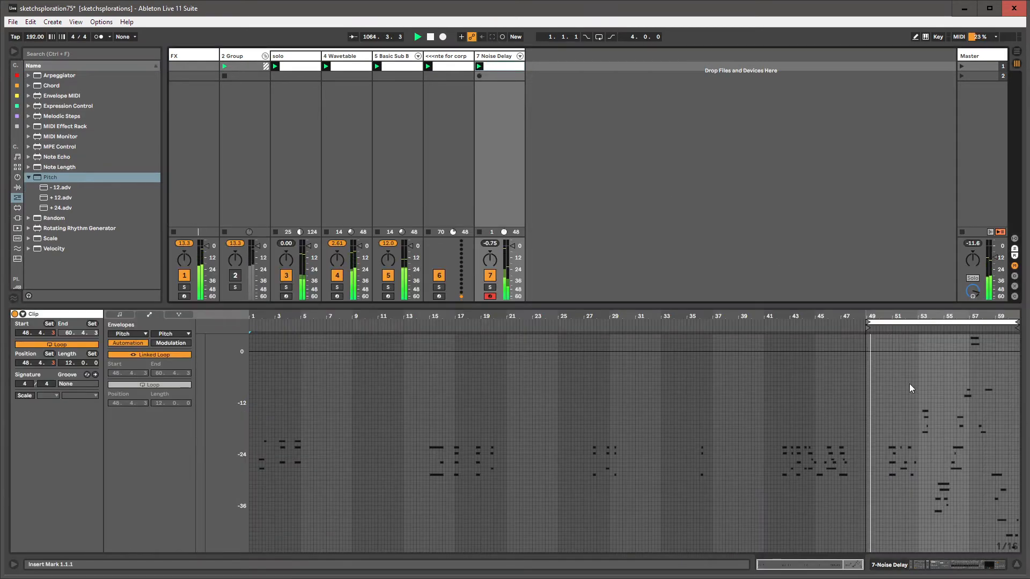
# Trim the captured Noise Delay clip's loop to position 50.1.1 with length 10.1.1, and move its start back to beat 50.1
pyautogui.moveTo(868, 322); pyautogui.dragTo(885, 324)
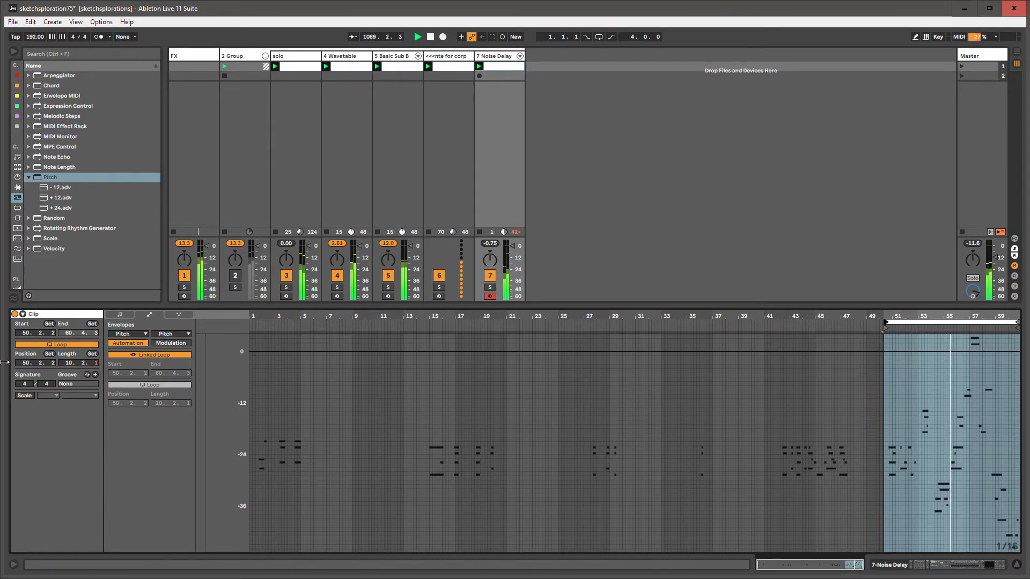
pyautogui.moveTo(23, 364); pyautogui.dragTo(53, 361)
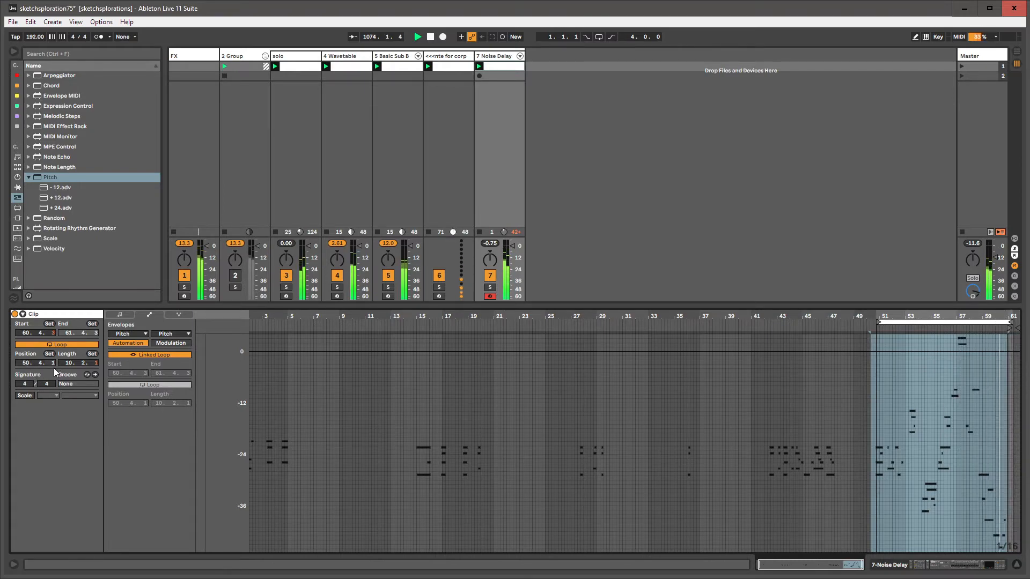
pyautogui.press('Up')
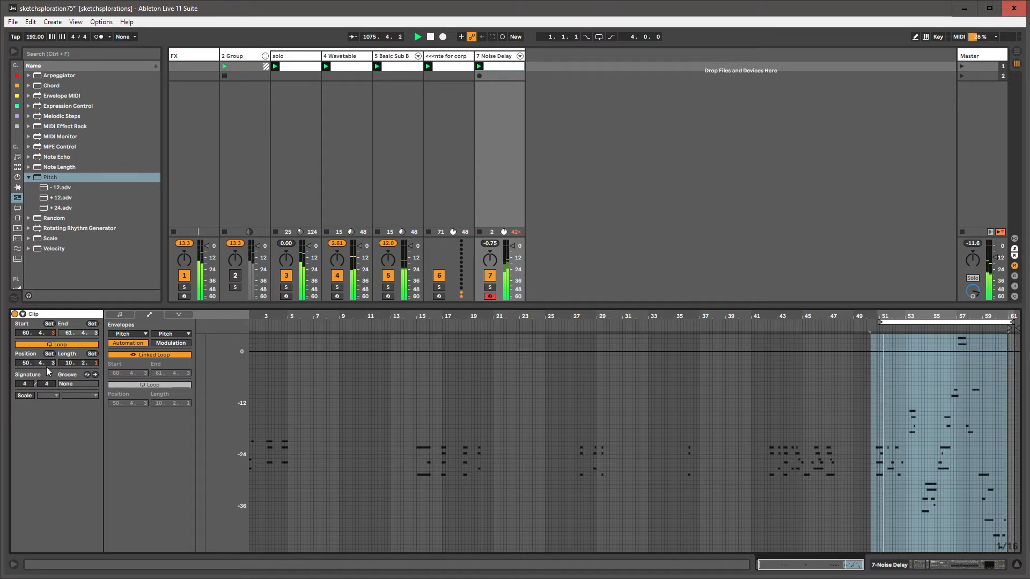
pyautogui.hotkey('ctrl', 'z')
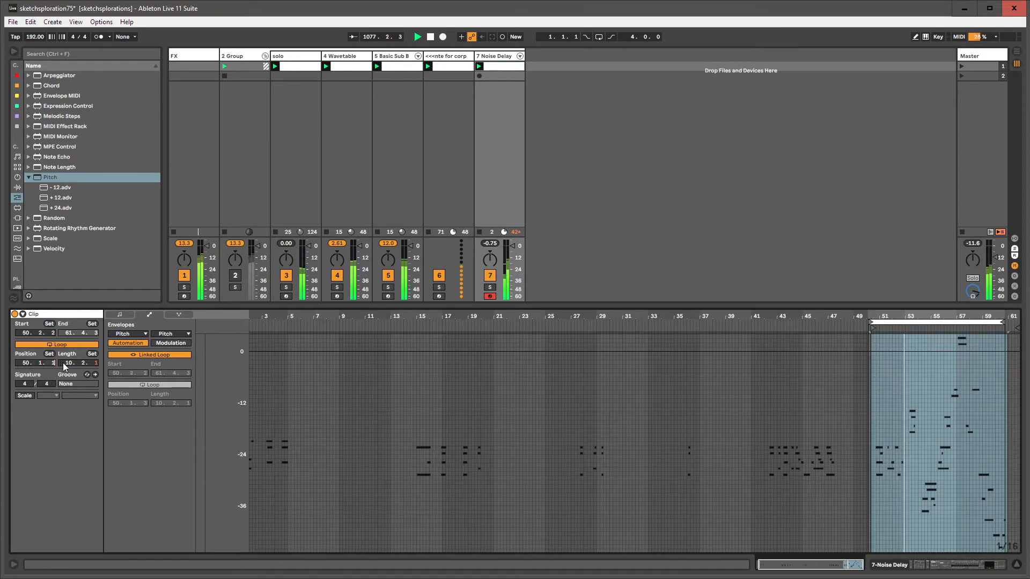
pyautogui.hotkey('ctrl', 'z')
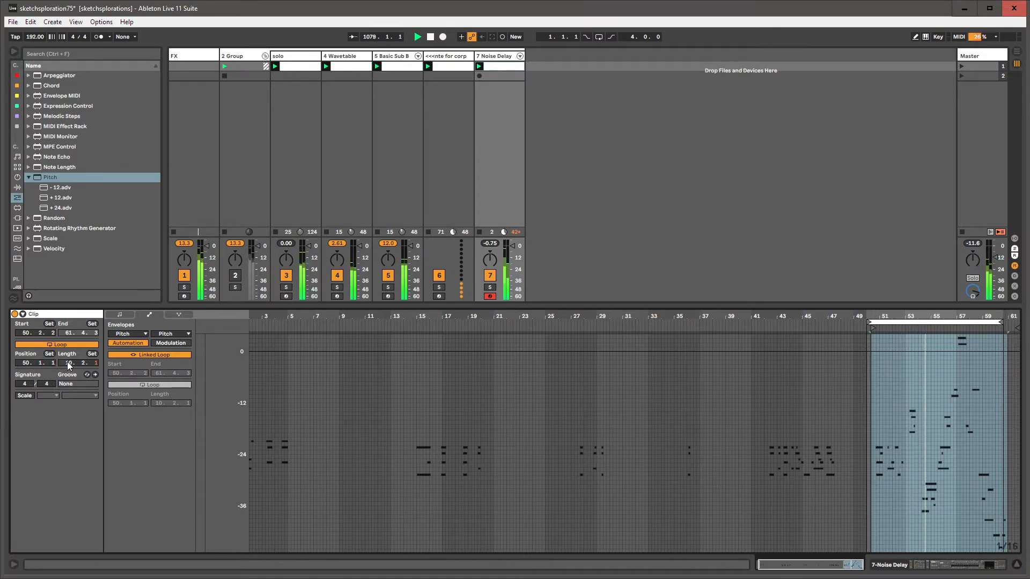
pyautogui.moveTo(96, 363); pyautogui.dragTo(96, 372)
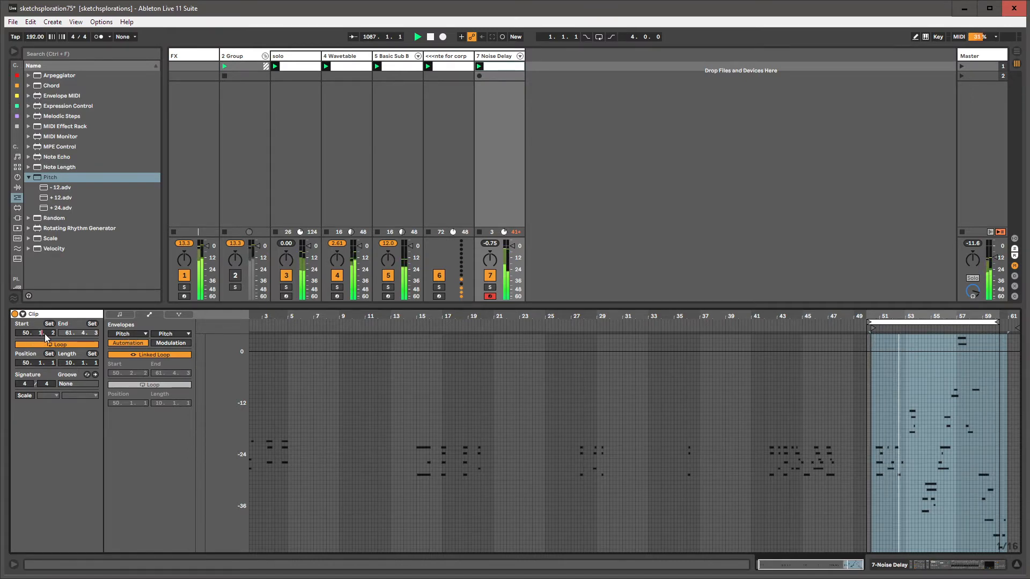
pyautogui.moveTo(50, 335); pyautogui.dragTo(50, 340)
# Insert a new MIDI track after the Noise Delay track and load the Wavetable instrument on it
pyautogui.doubleClick(495, 57)
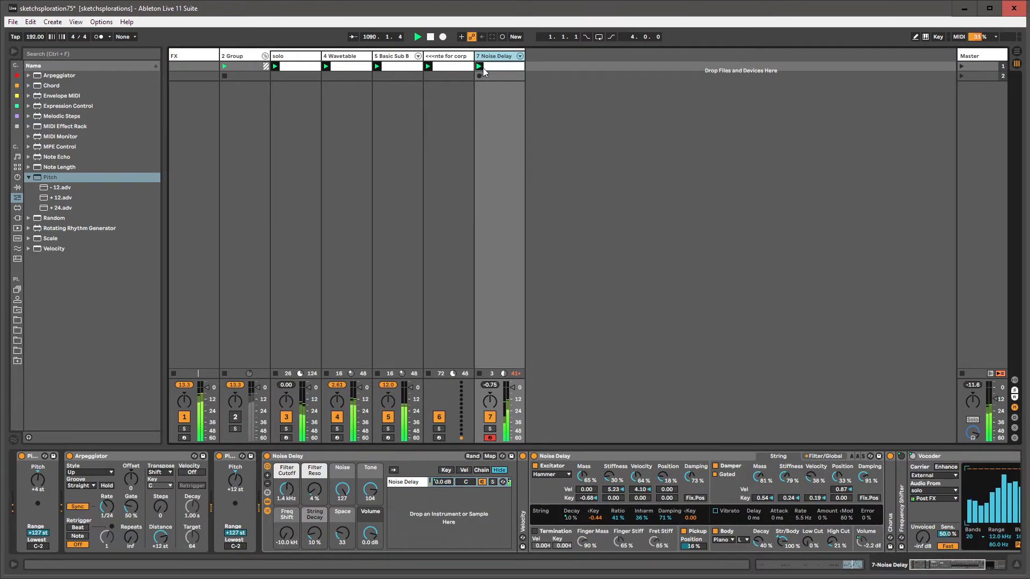
pyautogui.click(189, 54)
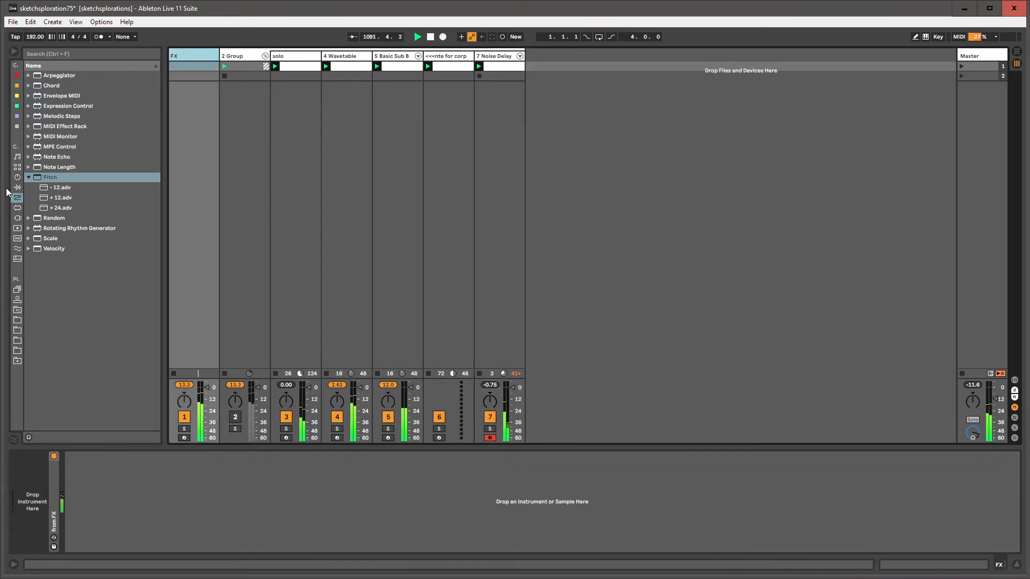
pyautogui.click(495, 74)
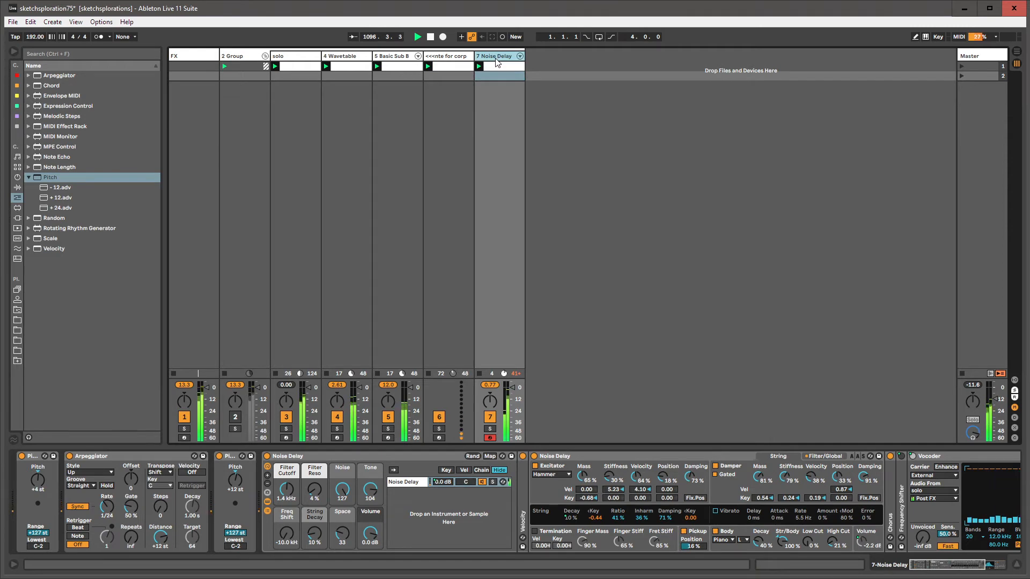
pyautogui.hotkey('ctrl', 'shift', 't')
pyautogui.click(495, 58)
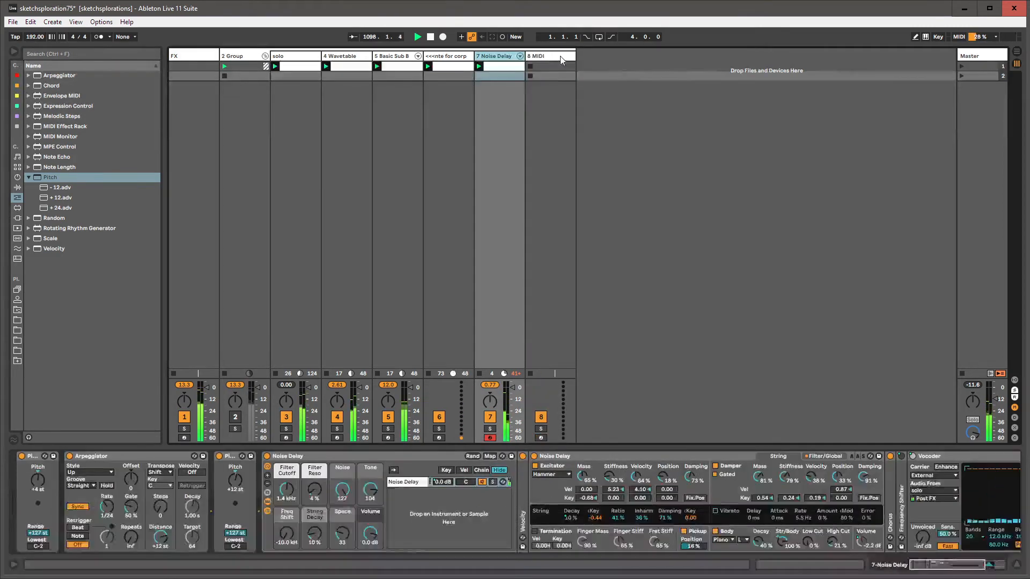
pyautogui.click(561, 57)
pyautogui.click(18, 177)
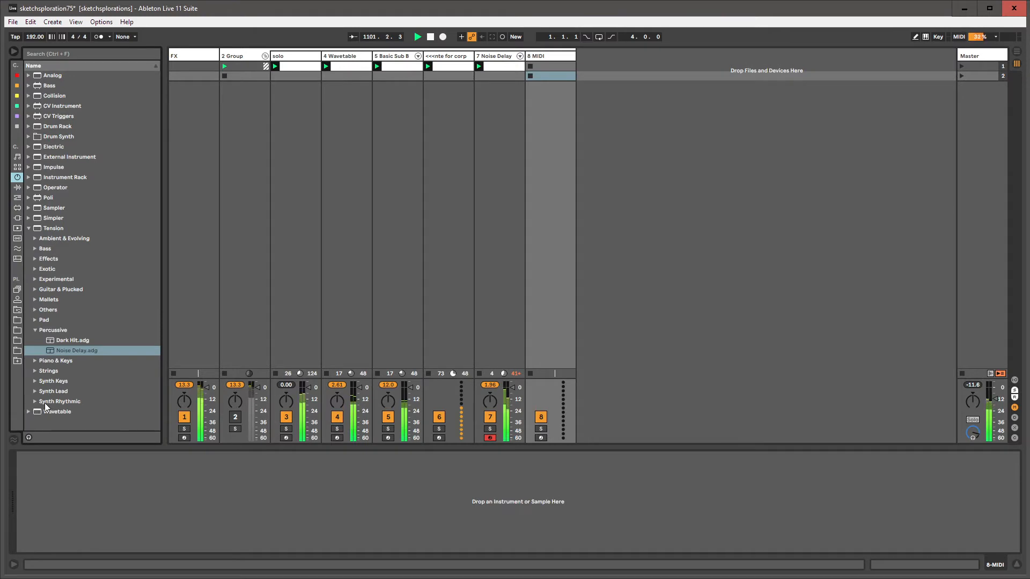
pyautogui.moveTo(49, 411); pyautogui.dragTo(61, 407)
pyautogui.moveTo(545, 66); pyautogui.dragTo(545, 66)
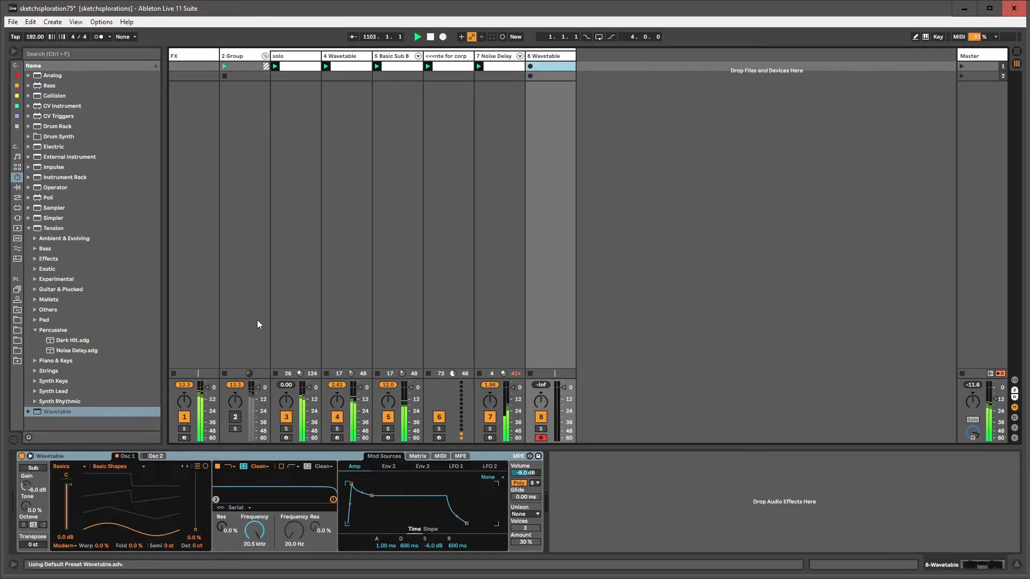
# Set the new Wavetable's oscillator 1 to the White Noise wavetable with its position at 83%
pyautogui.moveTo(140, 503); pyautogui.dragTo(140, 486)
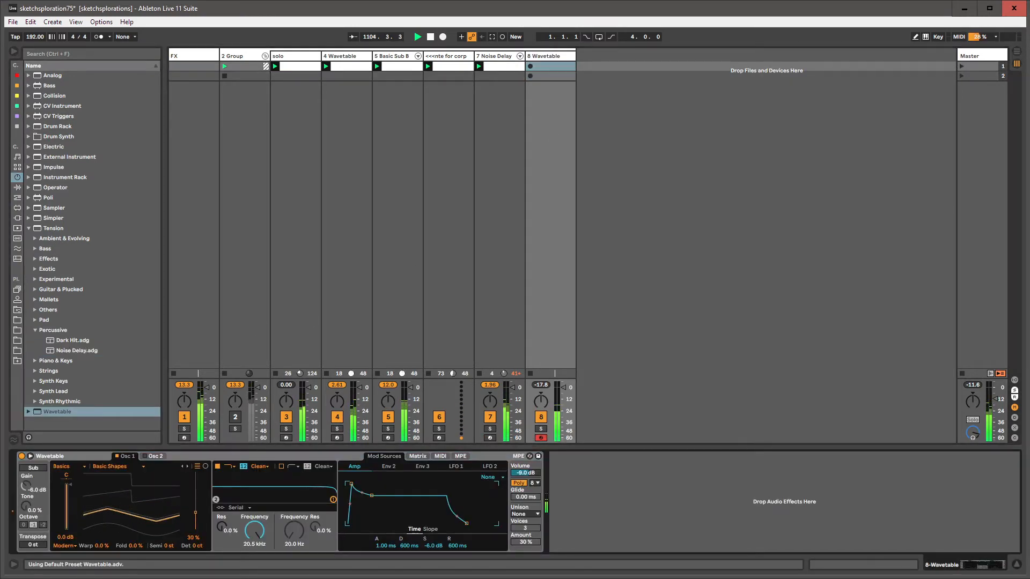
pyautogui.click(106, 465)
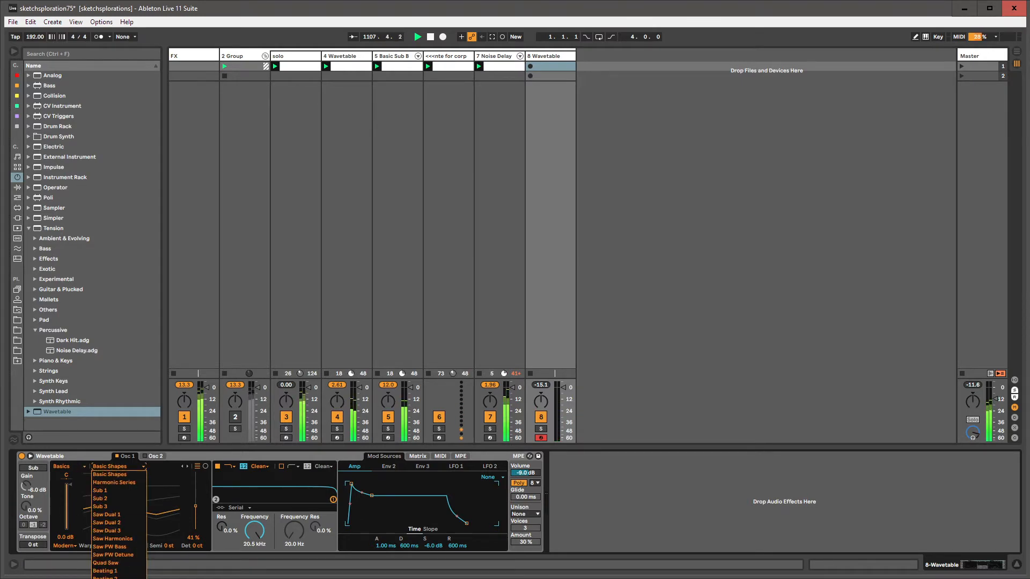
pyautogui.click(124, 516)
pyautogui.moveTo(122, 512); pyautogui.dragTo(122, 497)
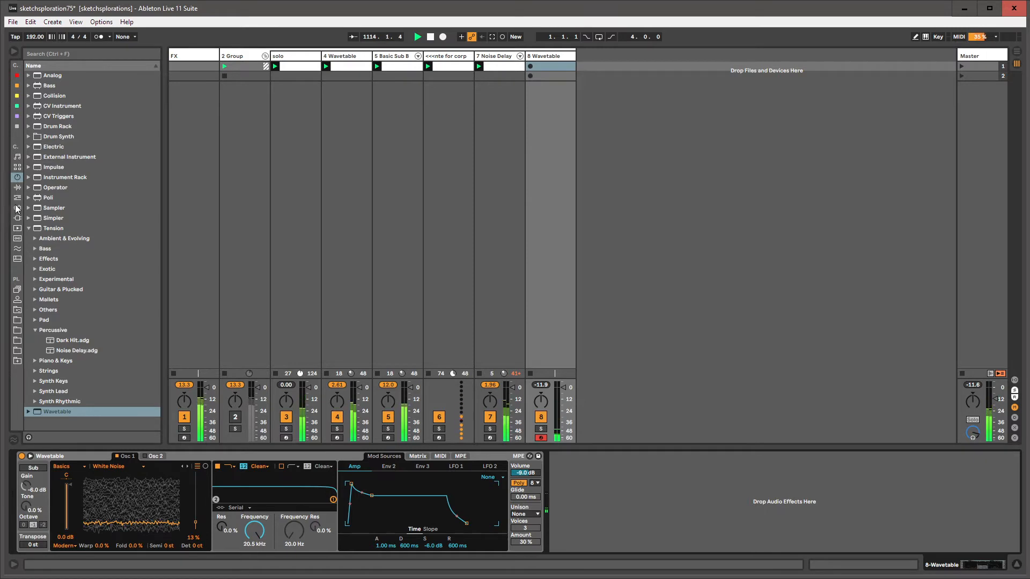
pyautogui.click(18, 198)
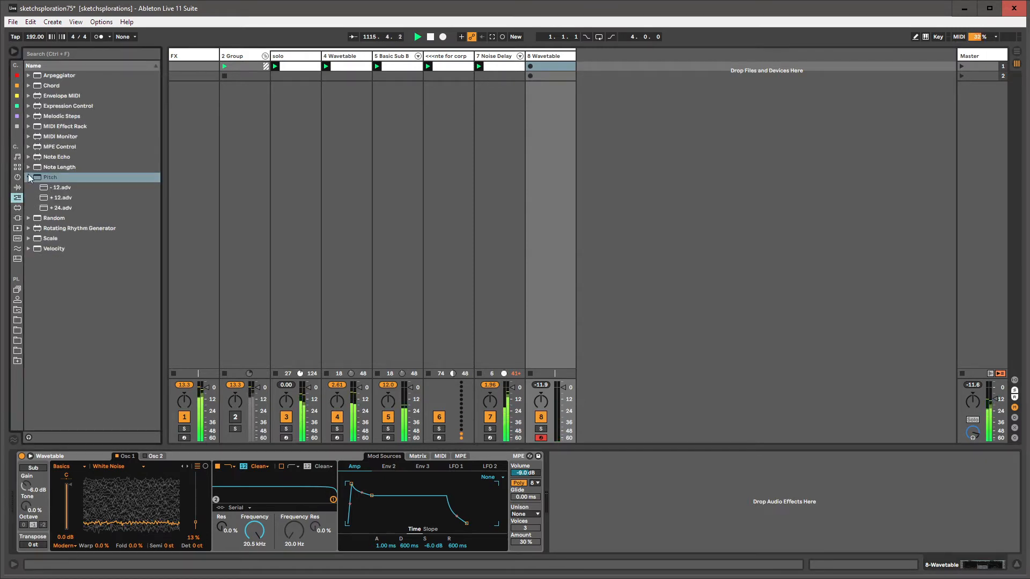
pyautogui.moveTo(131, 529); pyautogui.dragTo(99, 488)
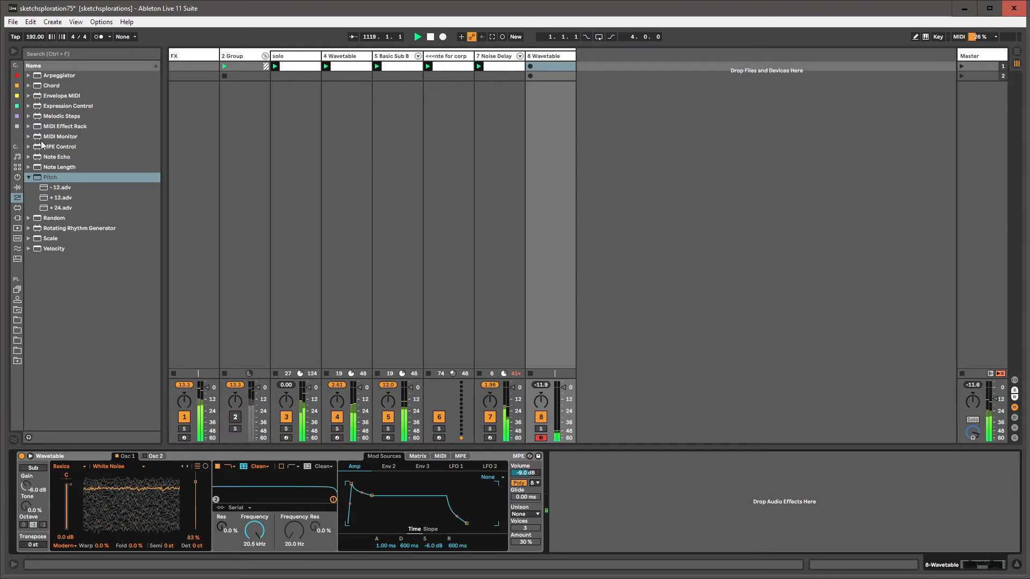
# Add an Arpeggiator before the Wavetable instrument and set its groove to Swing 8
pyautogui.moveTo(48, 75); pyautogui.dragTo(33, 483)
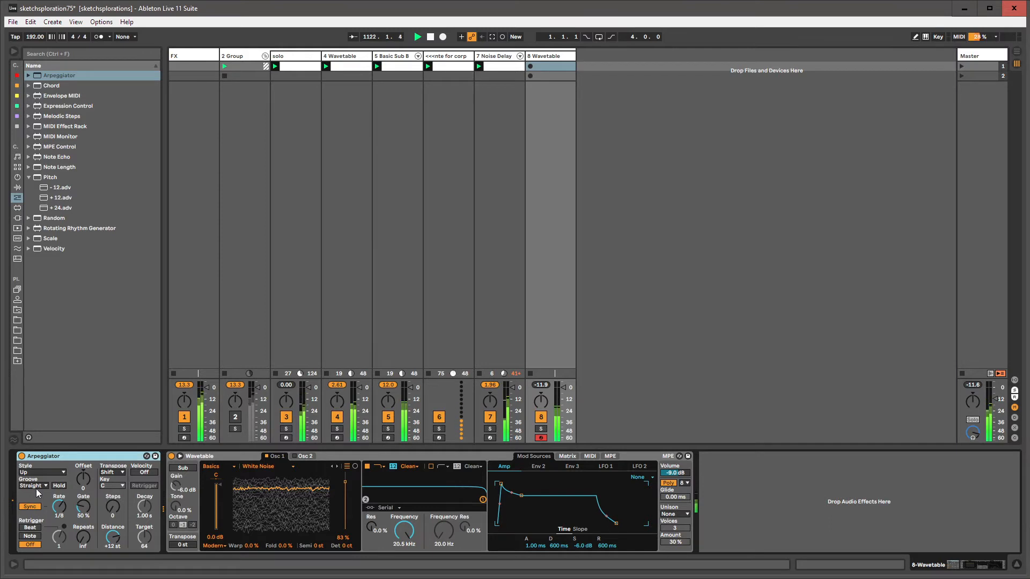
pyautogui.click(36, 487)
pyautogui.click(36, 501)
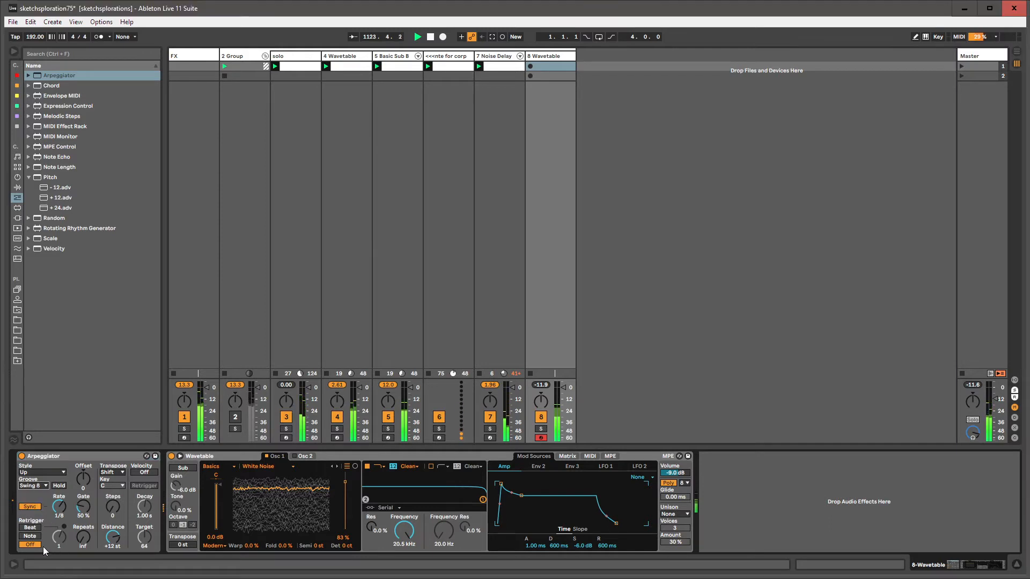
# Record a held chord into the first clip slot of track 8, loop it, and check its notes and the Arpeggiator settings
pyautogui.click(530, 66)
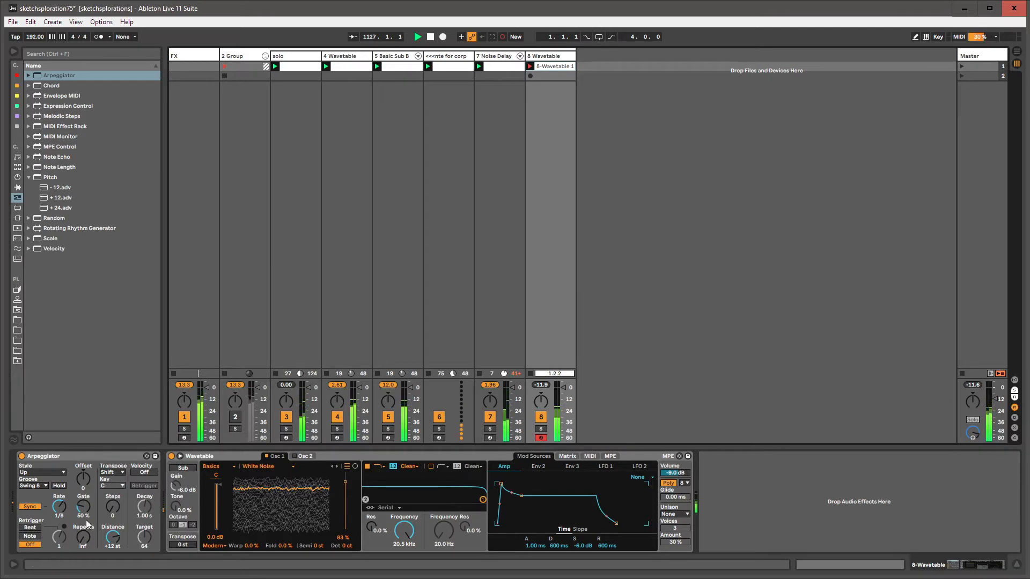
pyautogui.click(531, 66)
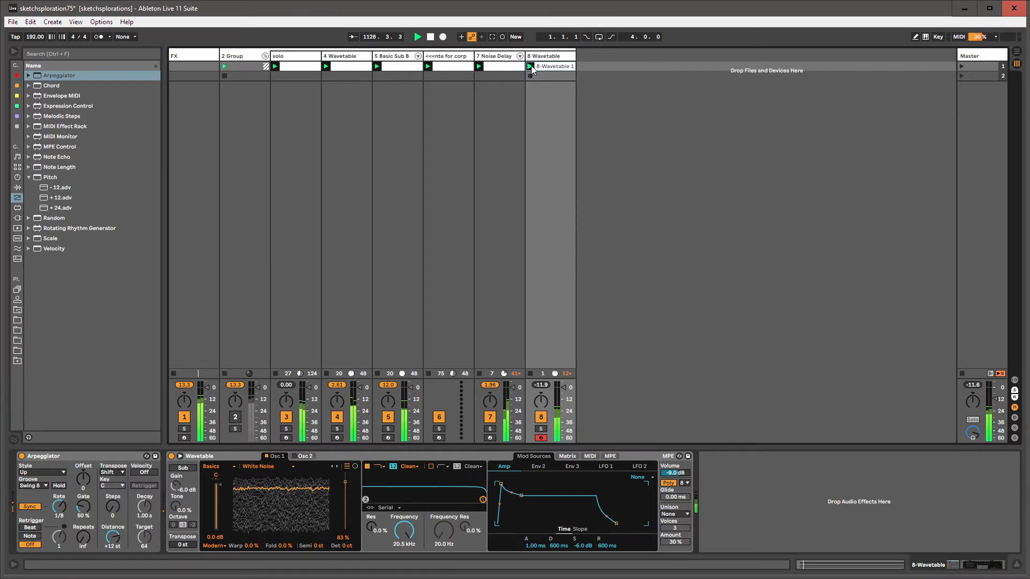
pyautogui.click(548, 67)
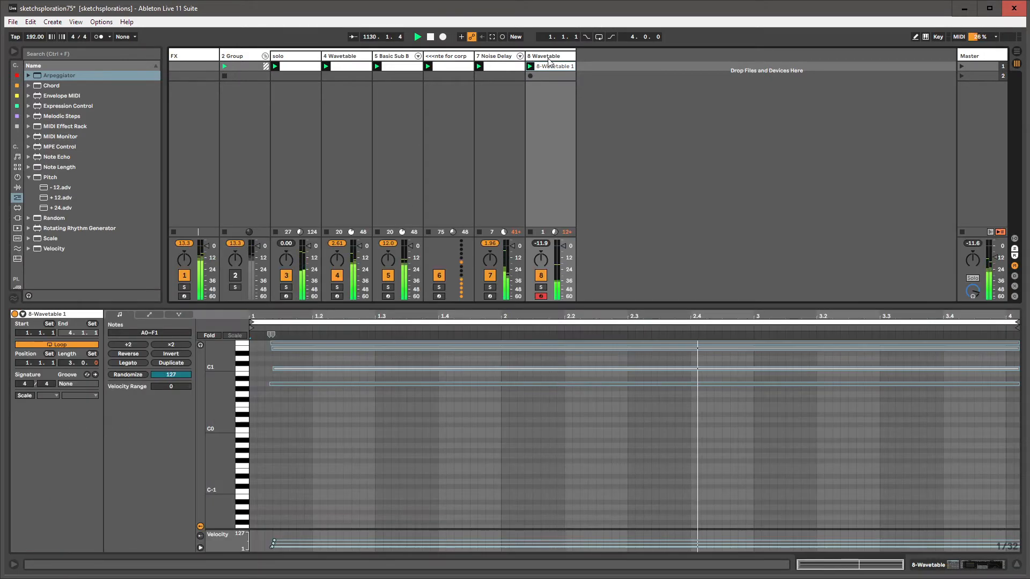
pyautogui.click(547, 55)
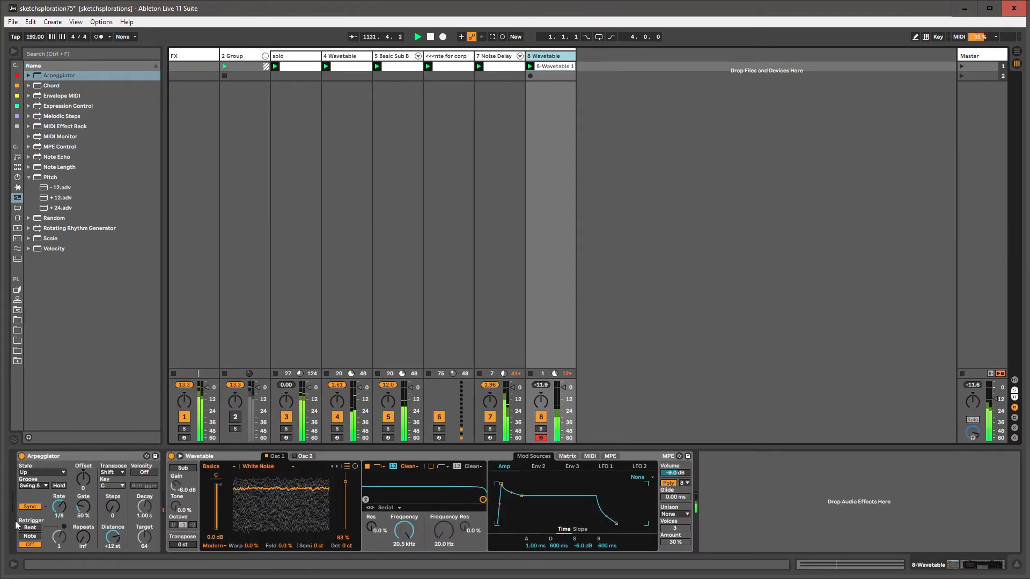
pyautogui.click(54, 459)
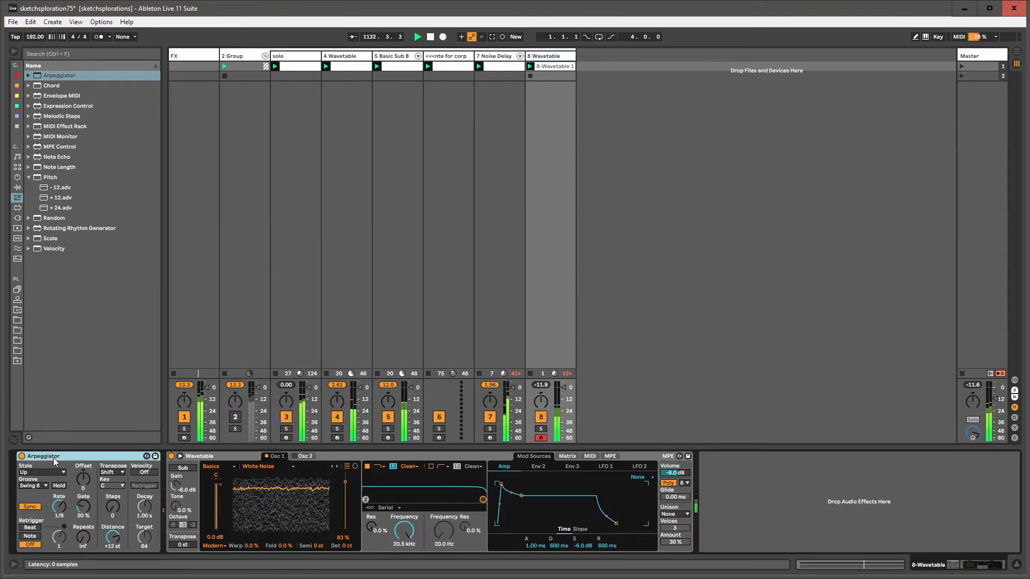
pyautogui.click(59, 506)
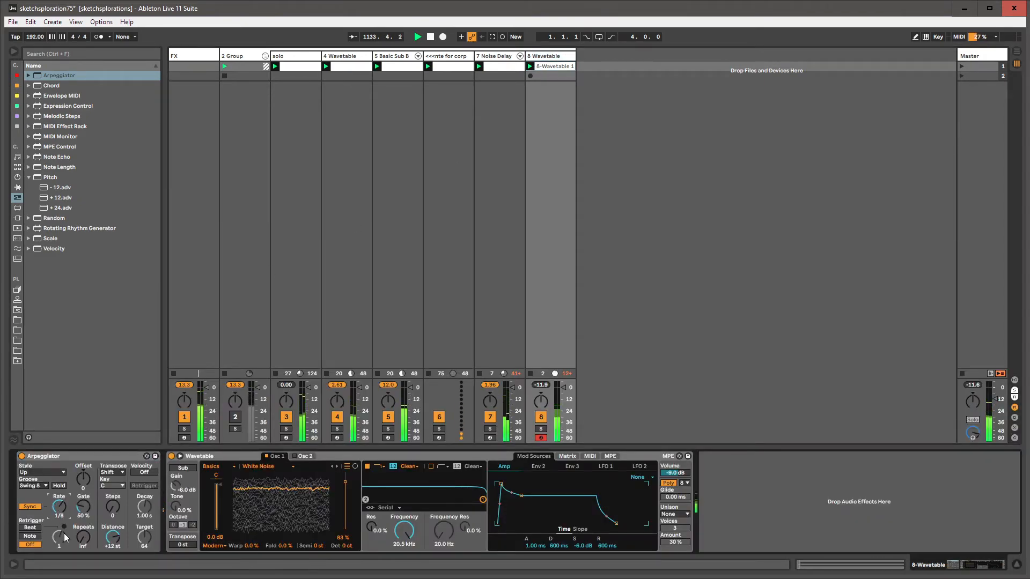
# Shift all notes of the recorded Wavetable clip slightly earlier and change the song's time signature to 3/4
pyautogui.click(546, 68)
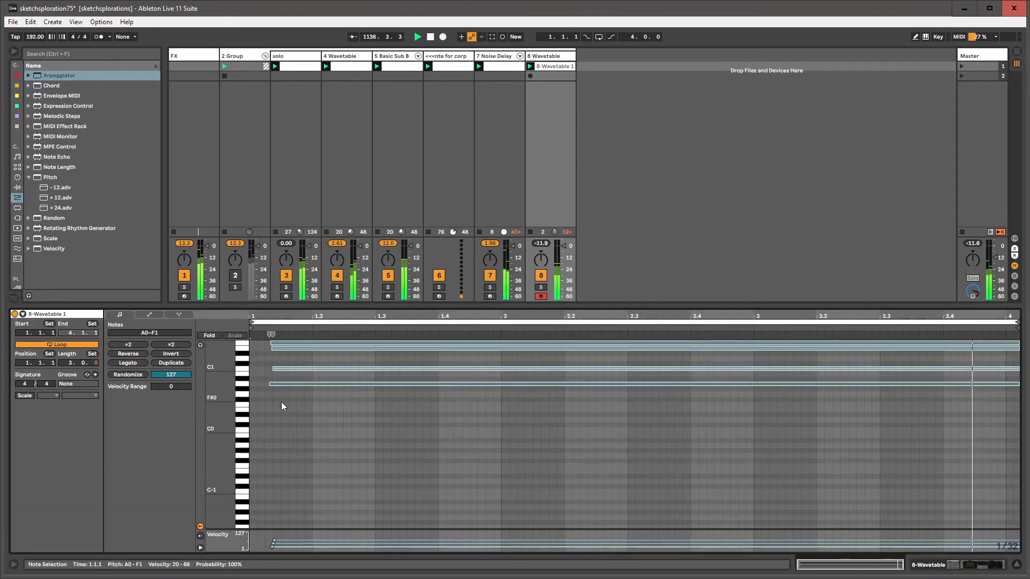
pyautogui.press('Left')
pyautogui.press('Left')
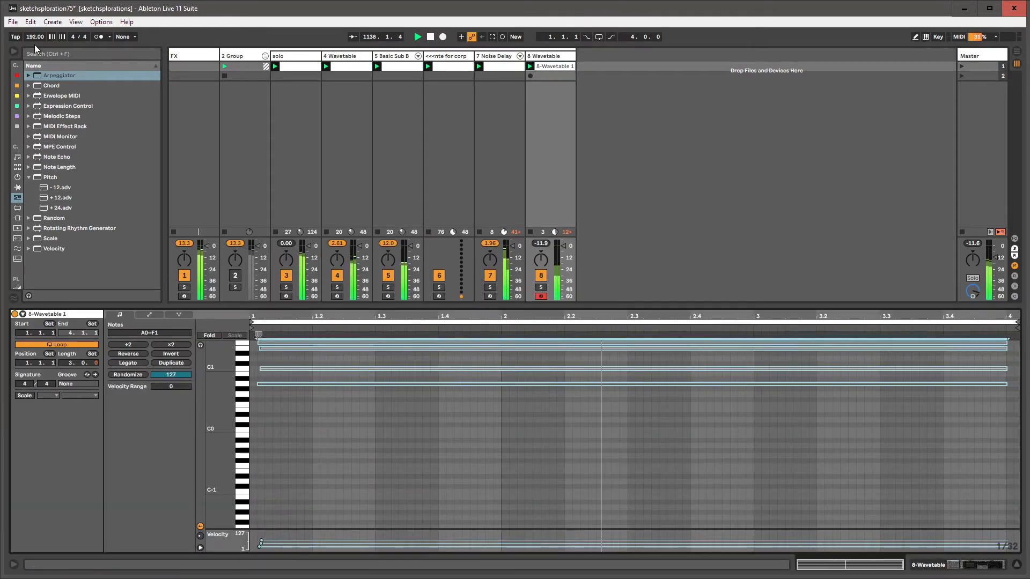
pyautogui.click(72, 37)
pyautogui.press('Down')
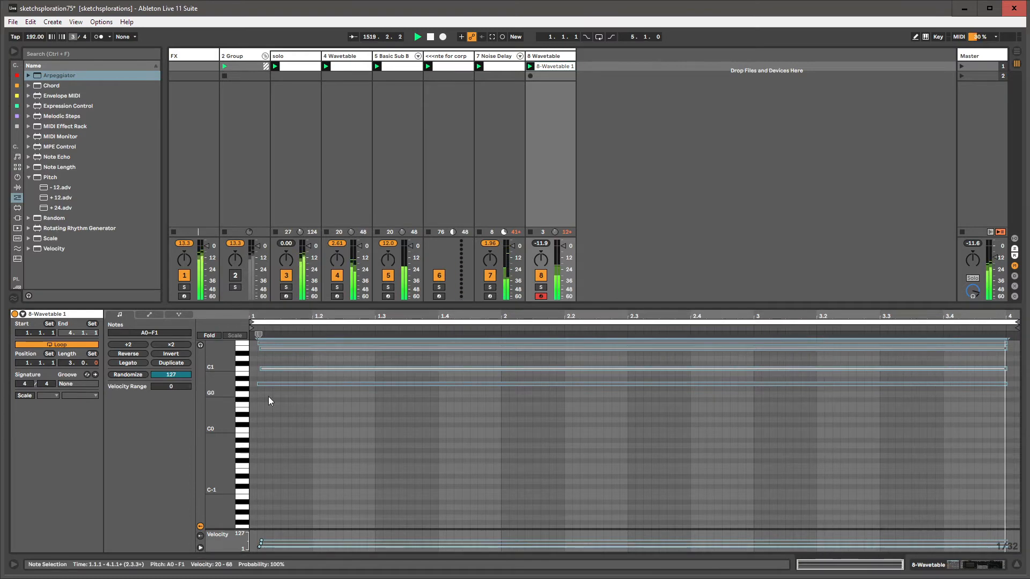
# Shift the recorded chord notes in the Wavetable clip, including individual ones such as C1, so they begin at 1.1.1
pyautogui.click(269, 321)
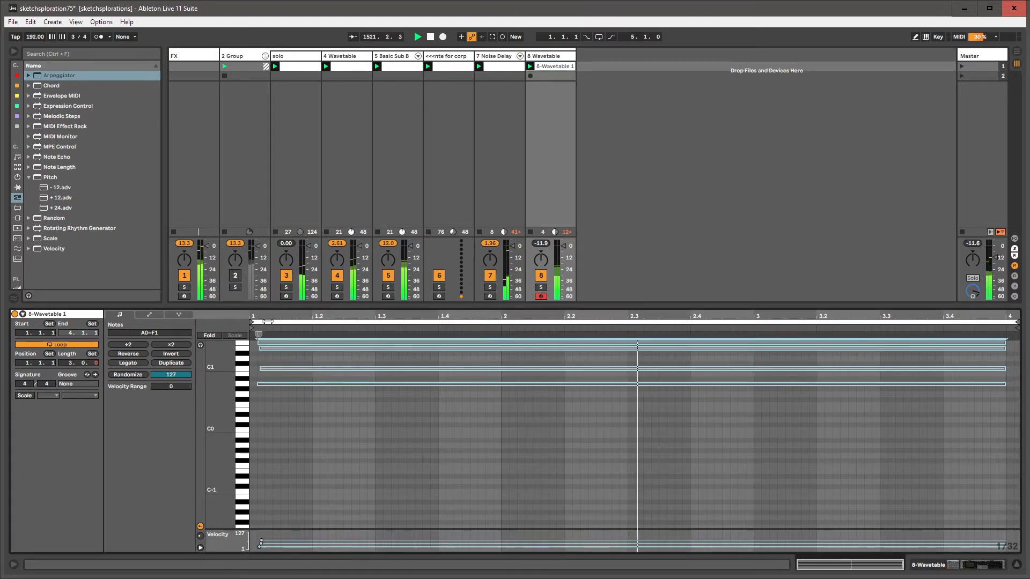
pyautogui.press('Left')
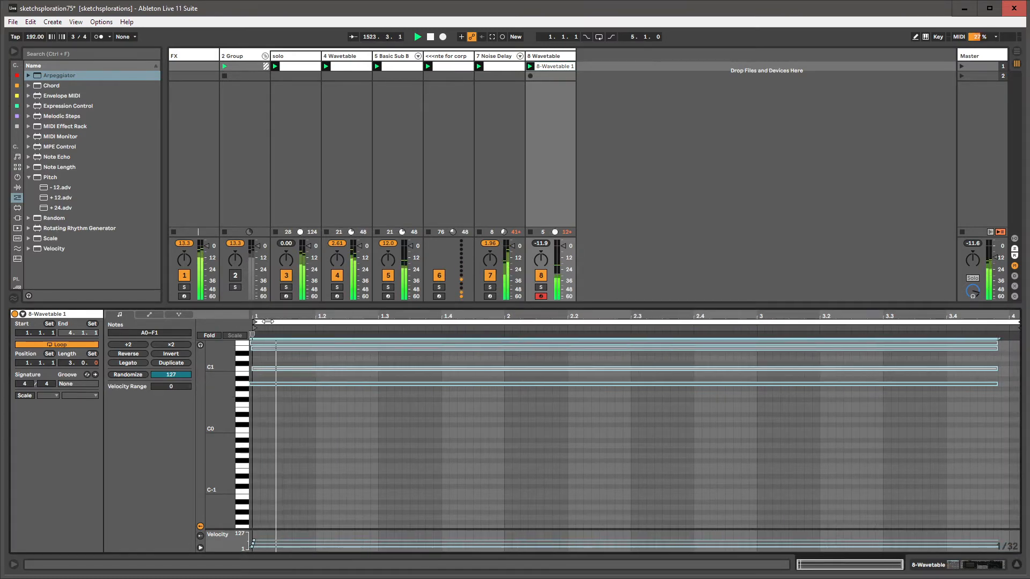
pyautogui.press('Right')
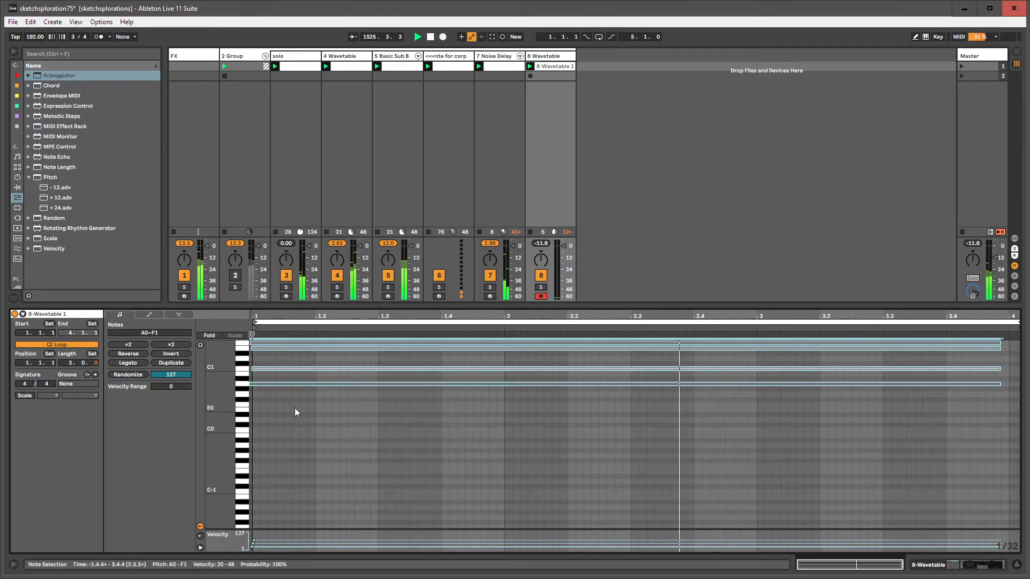
pyautogui.click(272, 348)
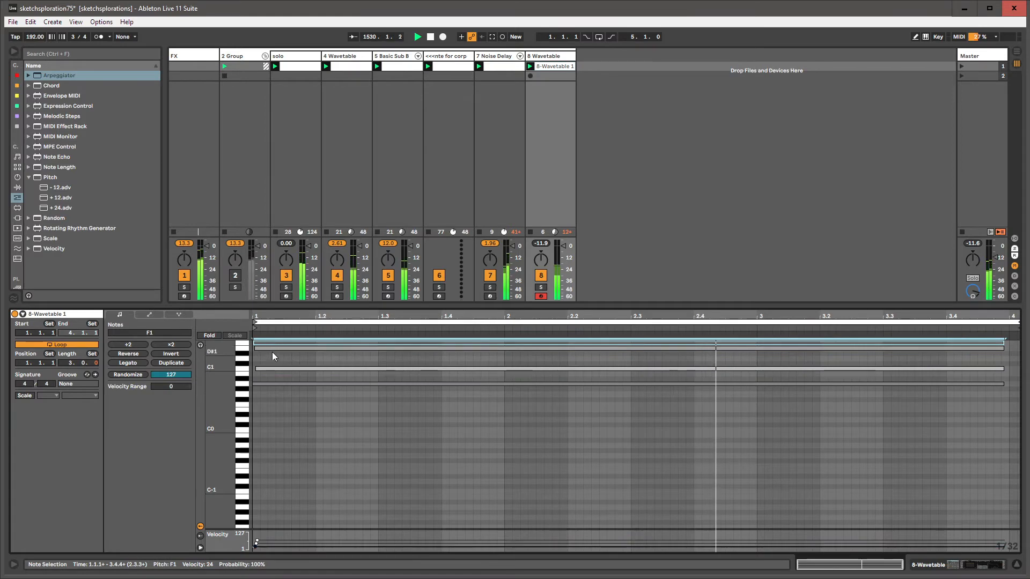
pyautogui.click(272, 369)
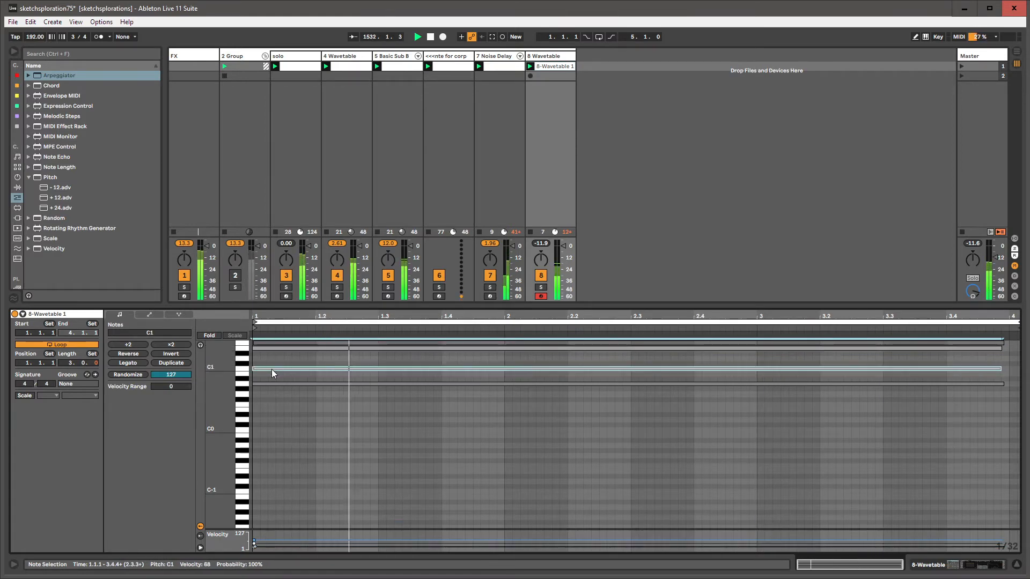
# Trim the chord clip's loop so it ends with the notes, and set the clip's signature to 3/4
pyautogui.moveTo(957, 413); pyautogui.dragTo(1008, 323)
pyautogui.moveTo(25, 384); pyautogui.dragTo(26, 389)
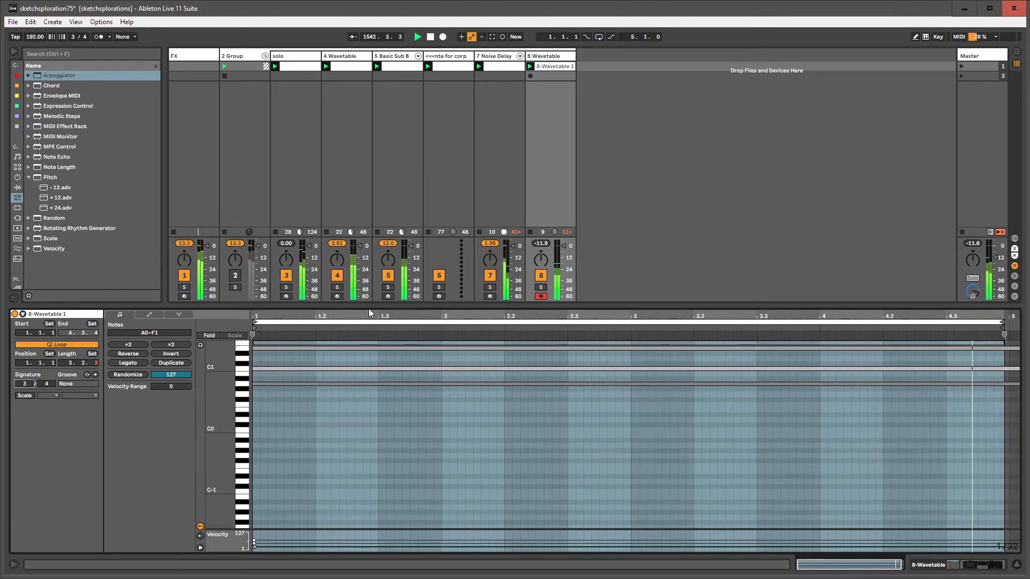
pyautogui.moveTo(367, 315); pyautogui.dragTo(368, 310)
# Give the Wavetable a 92.6 ms amp attack, high-pass filter 1 at 4.78 kHz with 73% resonance, and set oscillator 1's position to 100%
pyautogui.doubleClick(545, 56)
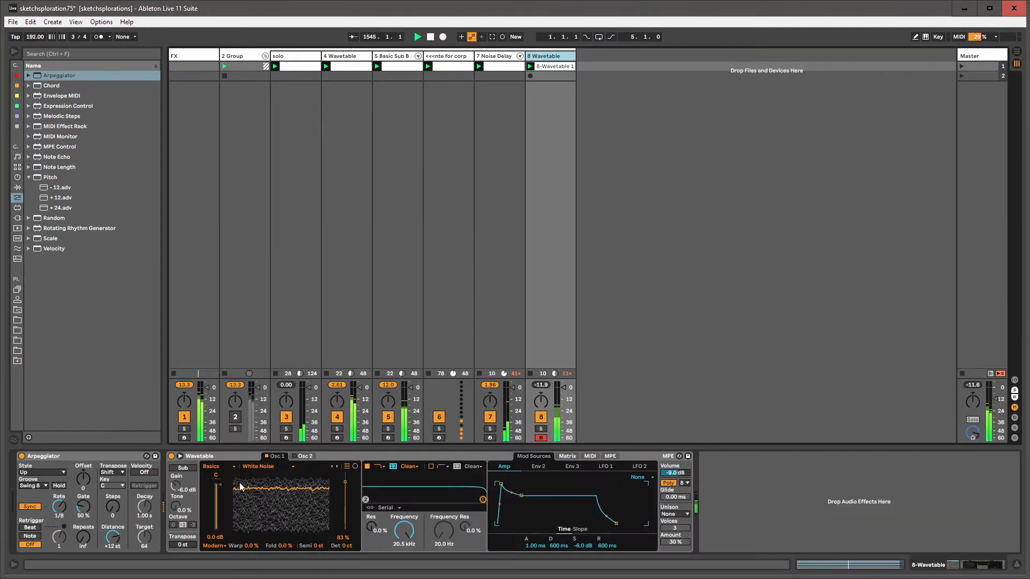
pyautogui.moveTo(498, 479); pyautogui.dragTo(533, 485)
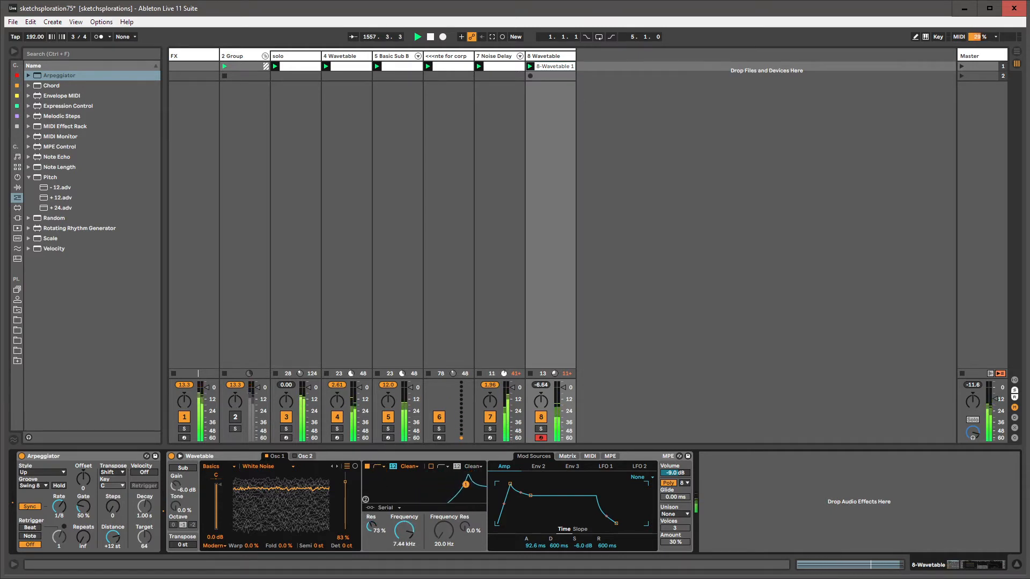
pyautogui.moveTo(313, 507)
pyautogui.mouseDown()
pyautogui.moveTo(313, 552)
pyautogui.moveTo(313, 498)
pyautogui.mouseUp()
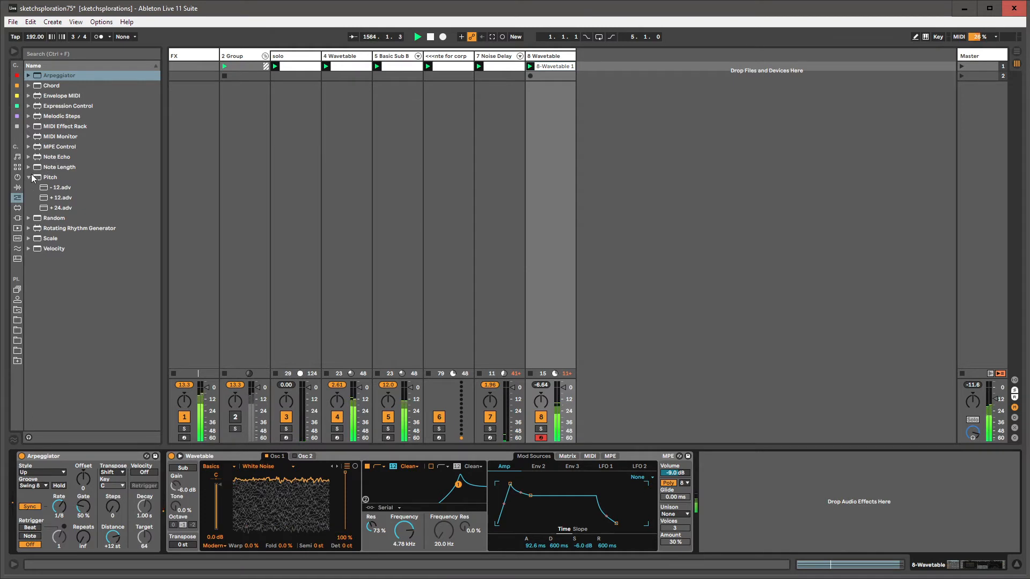
# Add an LFO device after the Wavetable and map it to oscillator 1's wavetable position
pyautogui.click(29, 178)
pyautogui.click(18, 209)
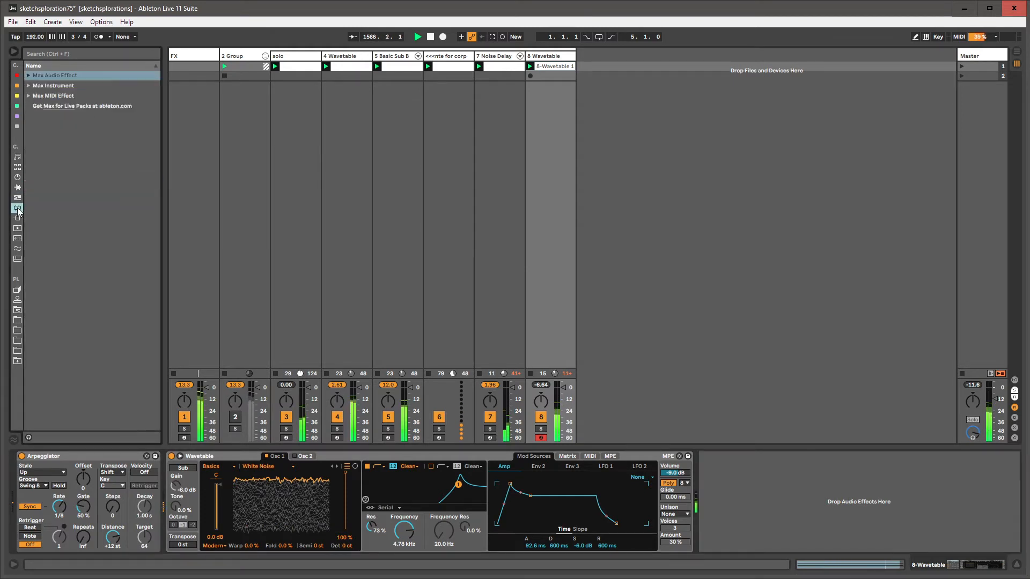
pyautogui.click(29, 77)
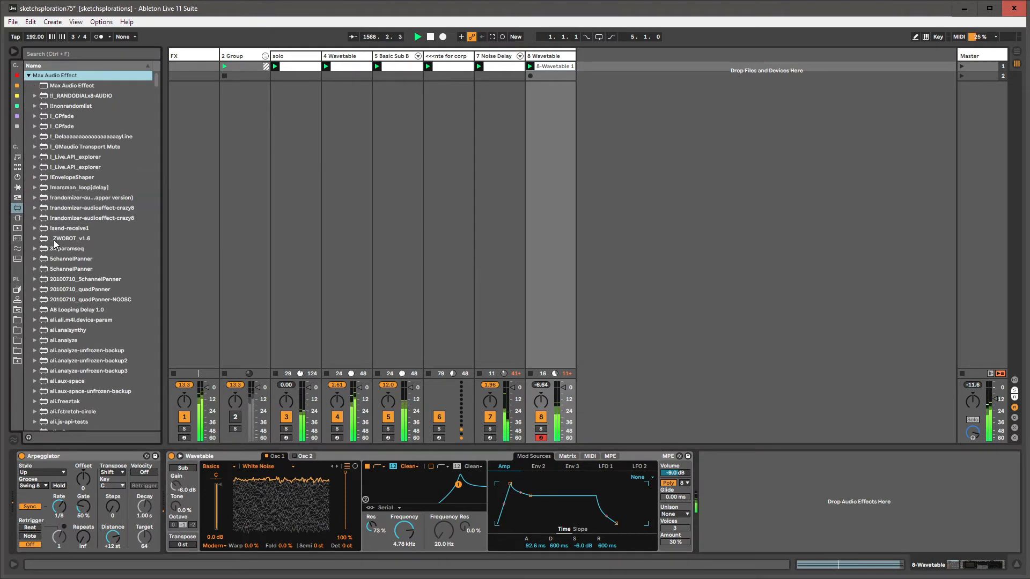
pyautogui.click(17, 189)
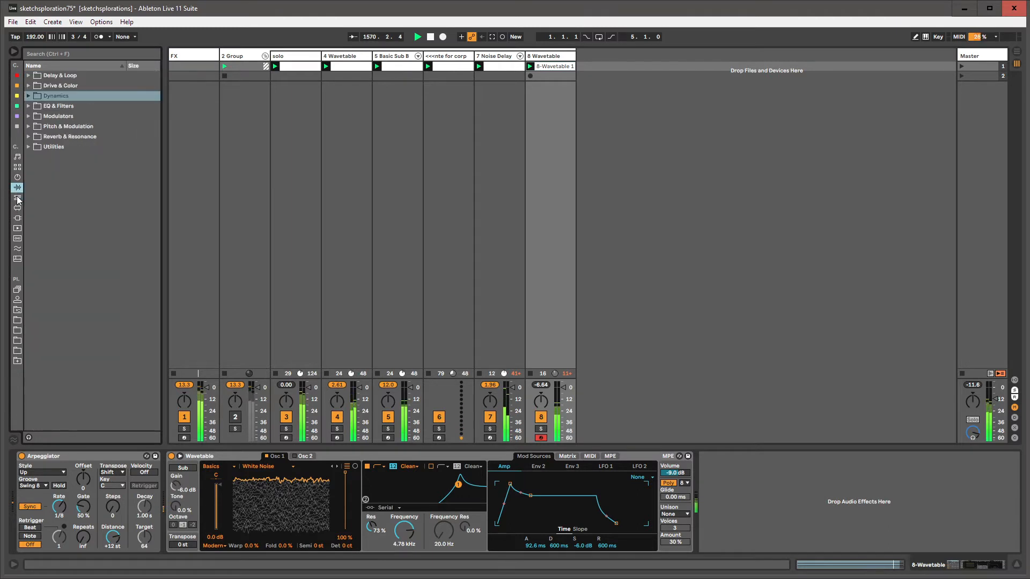
pyautogui.click(15, 123)
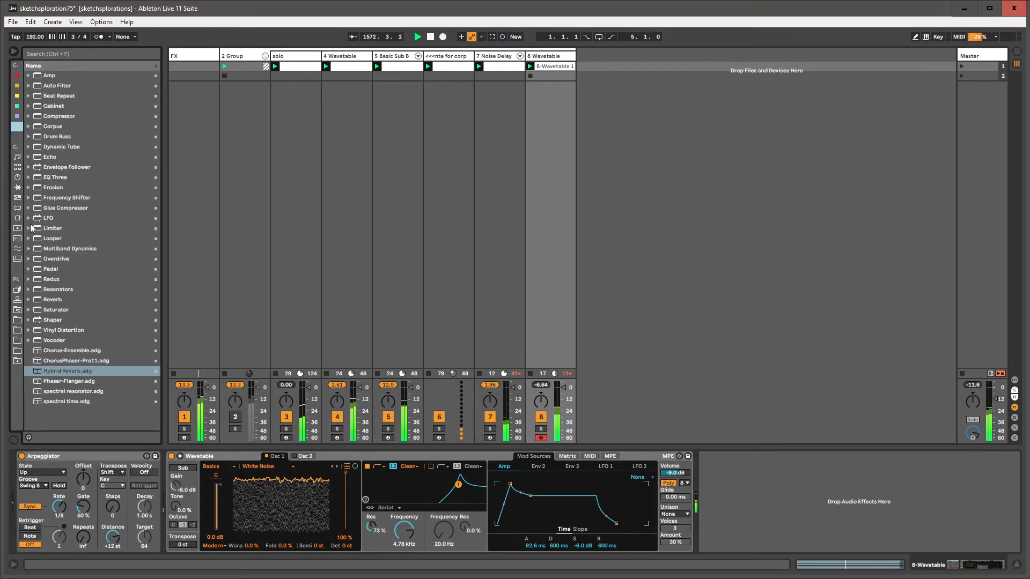
pyautogui.moveTo(42, 220); pyautogui.dragTo(753, 513)
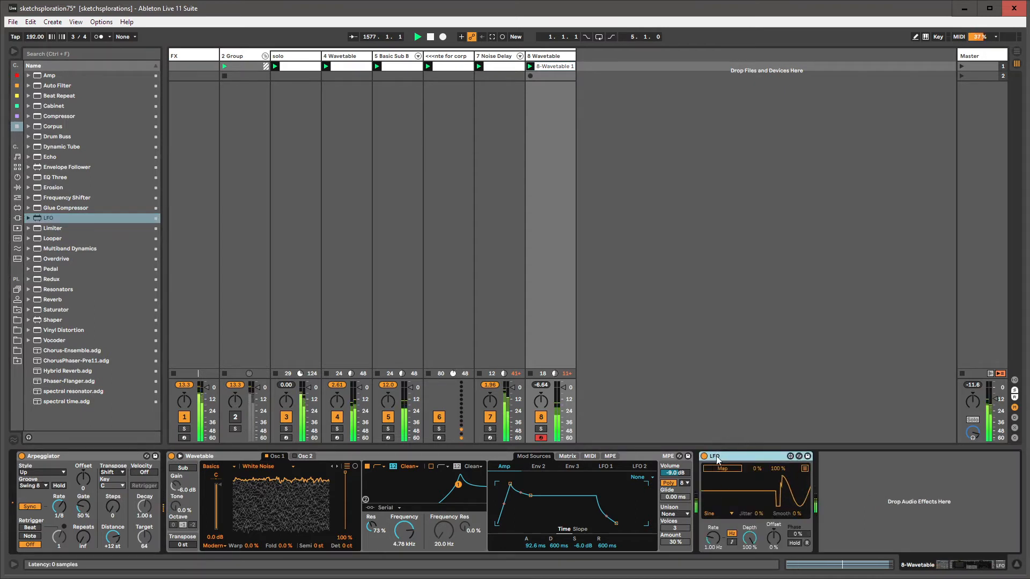
pyautogui.click(722, 470)
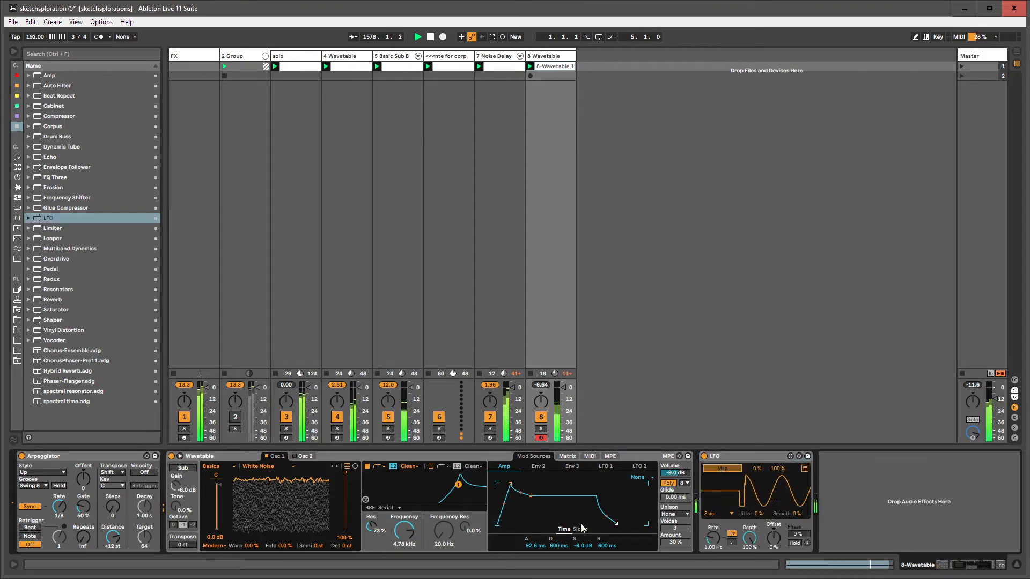
pyautogui.click(346, 473)
# Set the LFO's waveform to Random and its rate to about 15.5 Hz
pyautogui.moveTo(713, 538); pyautogui.dragTo(714, 514)
pyautogui.click(717, 514)
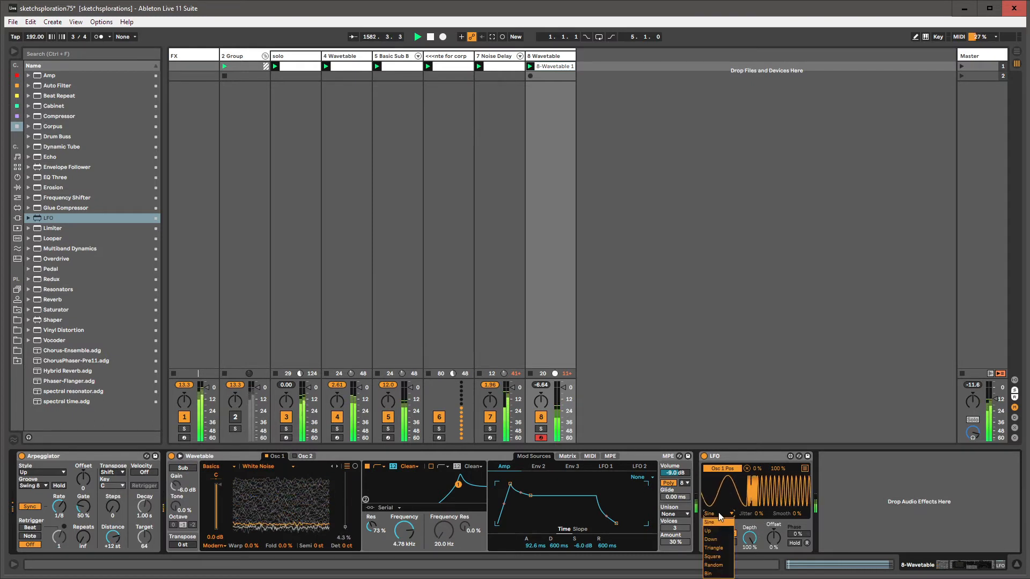
pyautogui.click(720, 567)
pyautogui.moveTo(713, 540); pyautogui.dragTo(714, 526)
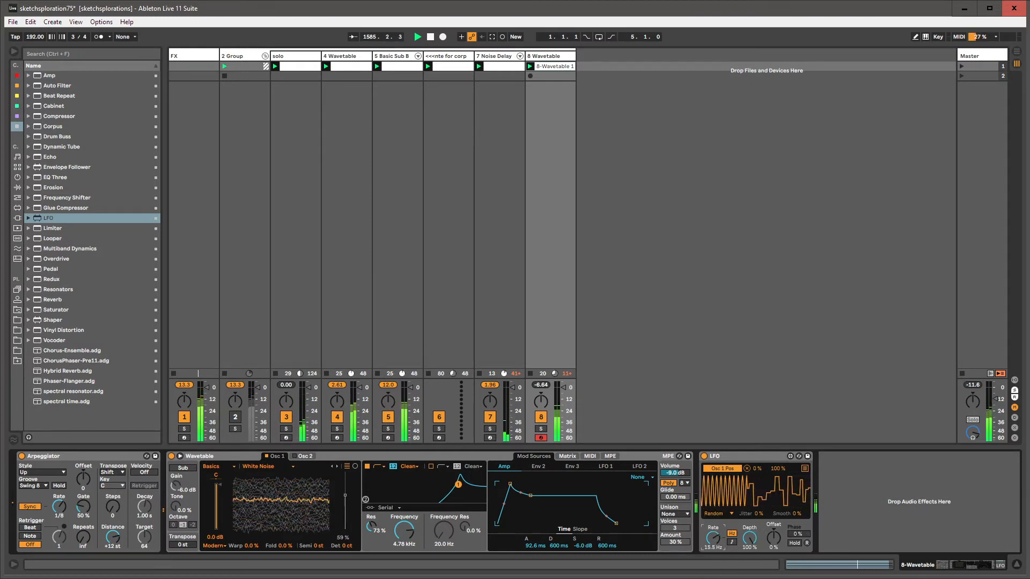
pyautogui.moveTo(217, 486)
pyautogui.mouseDown()
pyautogui.moveTo(217, 514)
pyautogui.moveTo(217, 485)
pyautogui.mouseUp()
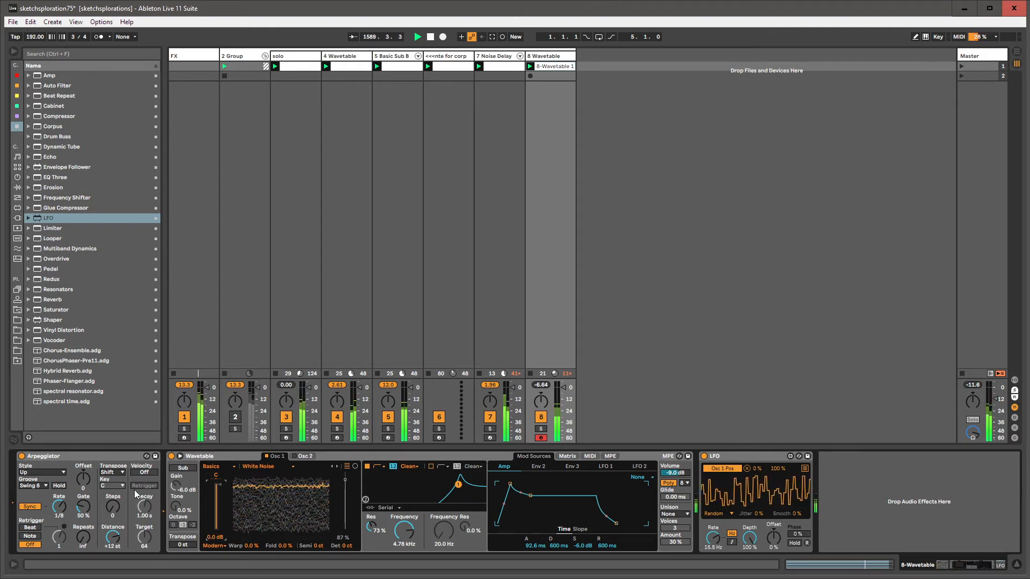
pyautogui.click(61, 506)
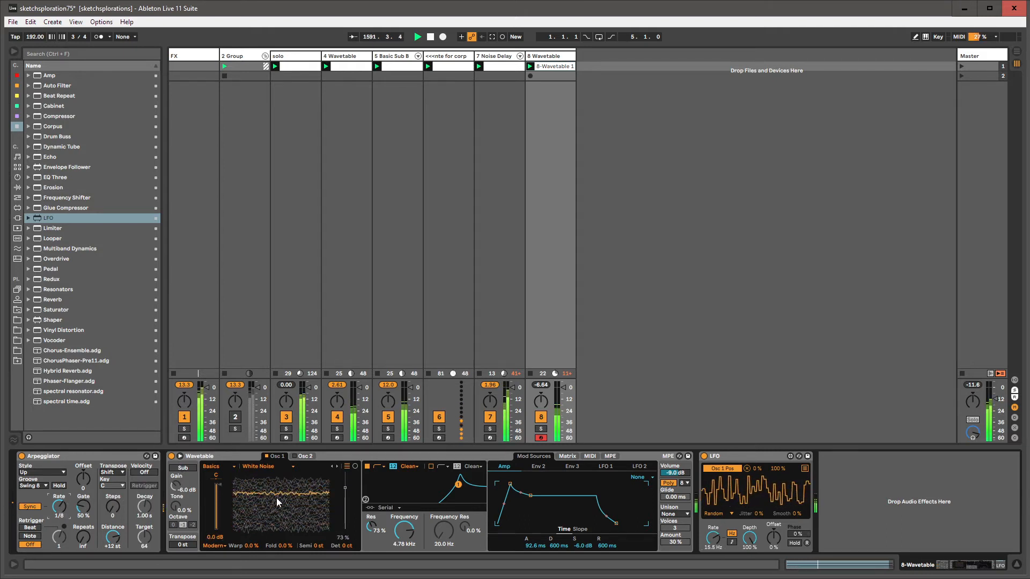
# Shape the Wavetable's amp envelope with a 24.6 ms decay, -inf dB sustain and 1.50 ms release
pyautogui.moveTo(530, 496); pyautogui.dragTo(529, 524)
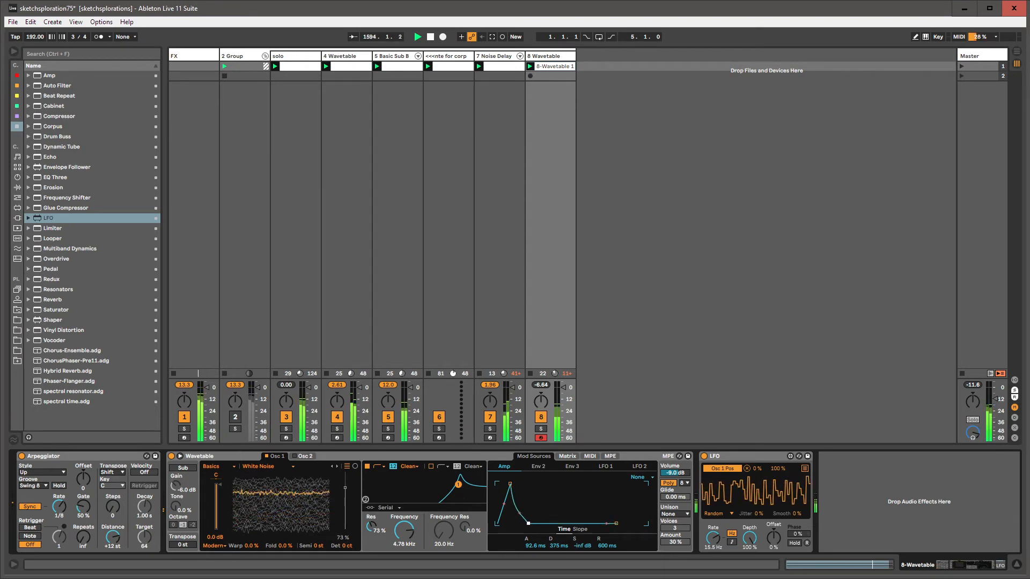
pyautogui.moveTo(617, 524); pyautogui.dragTo(596, 524)
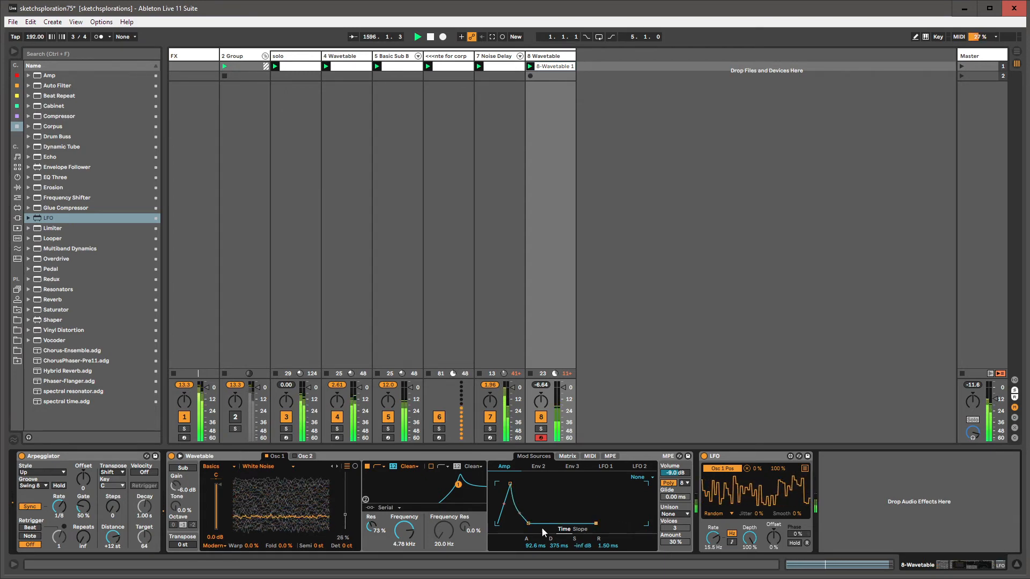
pyautogui.moveTo(528, 524); pyautogui.dragTo(519, 524)
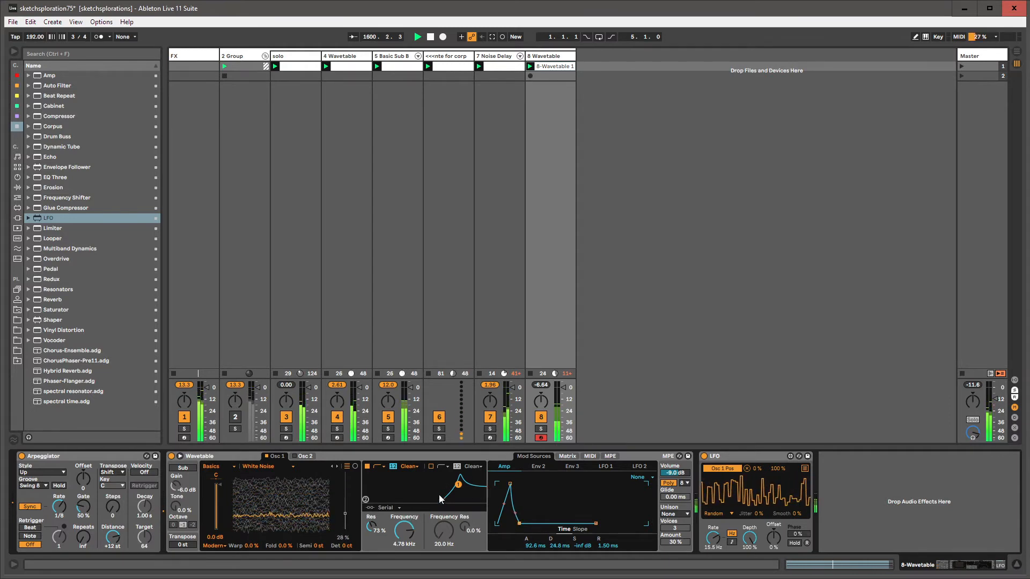
# Switch the Wavetable from Poly to Mono and look over its modulation matrix
pyautogui.click(688, 485)
pyautogui.click(684, 485)
pyautogui.click(671, 484)
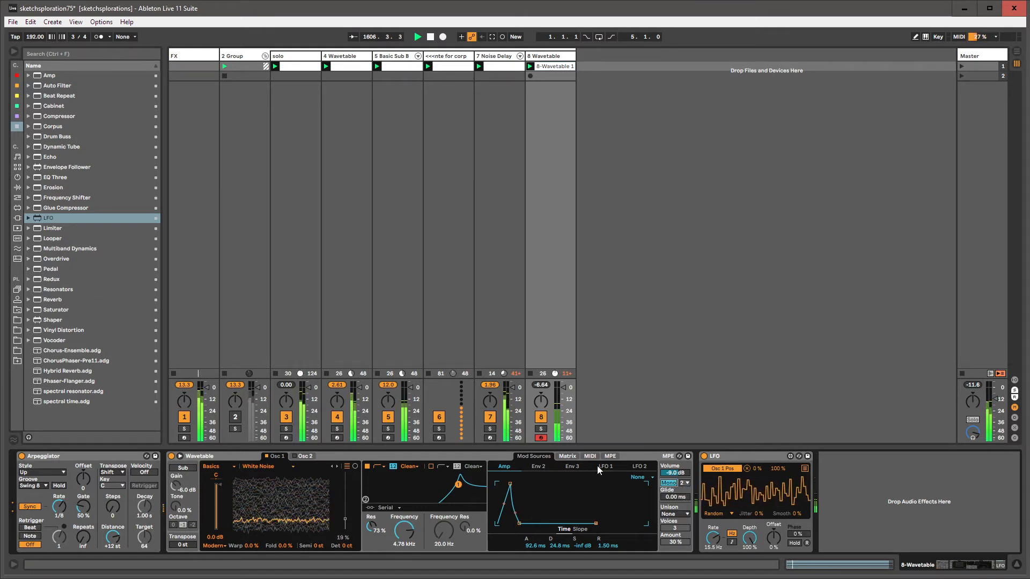
pyautogui.click(570, 456)
pyautogui.click(534, 456)
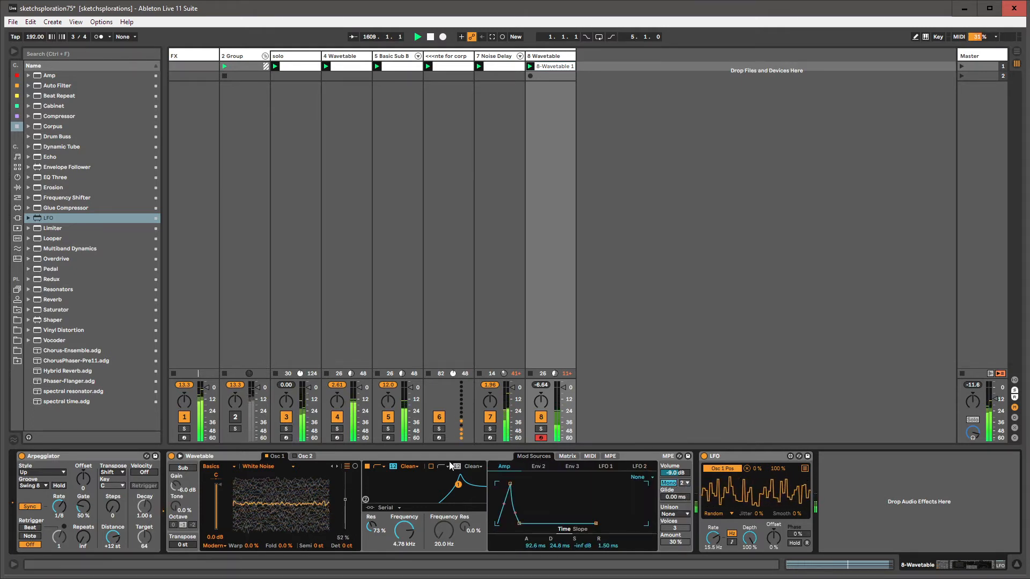
# Map the LFO's second target to the Wavetable's filter 1 frequency and set that mapping's minimum to 50%
pyautogui.moveTo(404, 531); pyautogui.dragTo(404, 518)
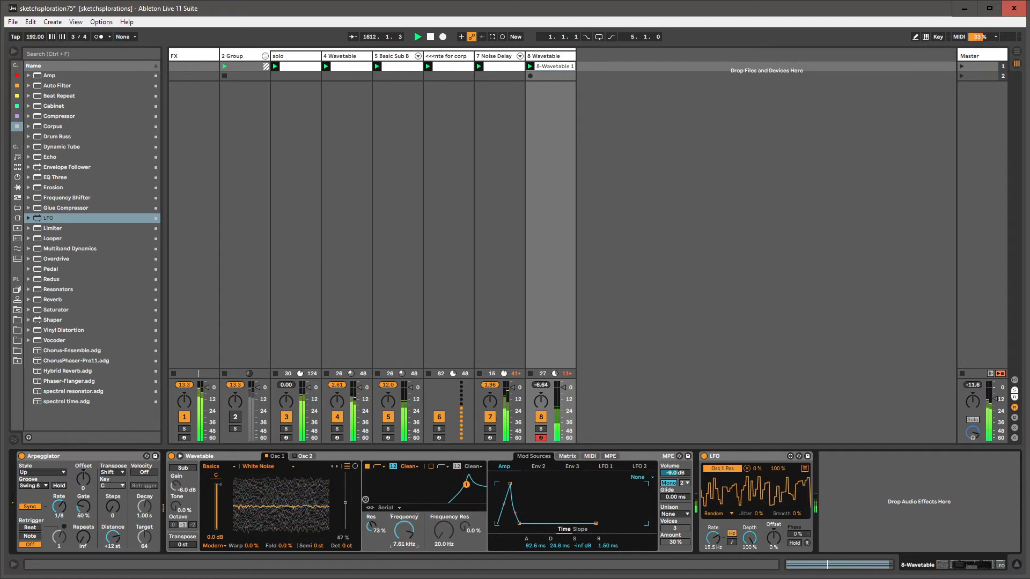
pyautogui.click(804, 469)
pyautogui.click(739, 478)
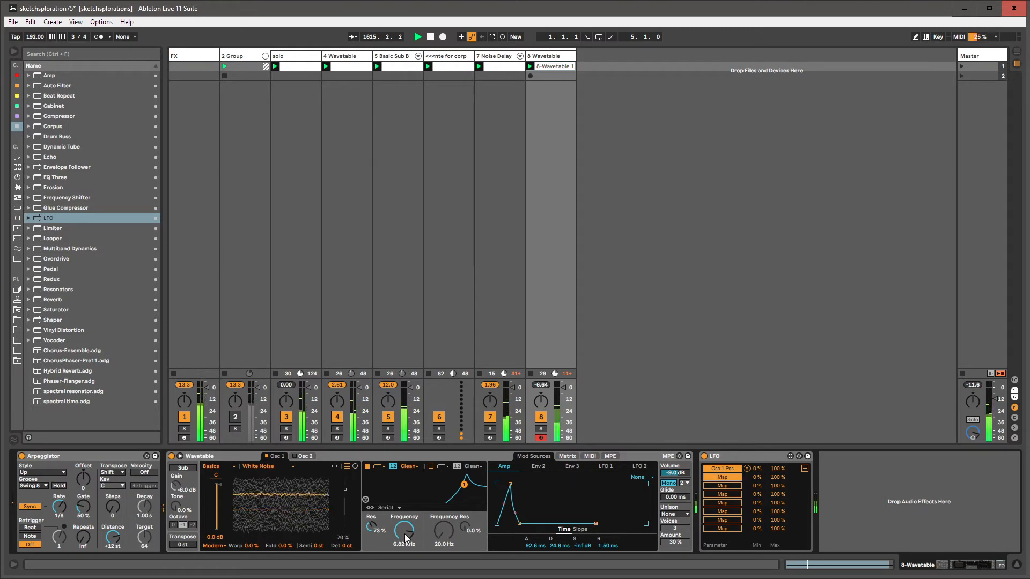
pyautogui.click(413, 520)
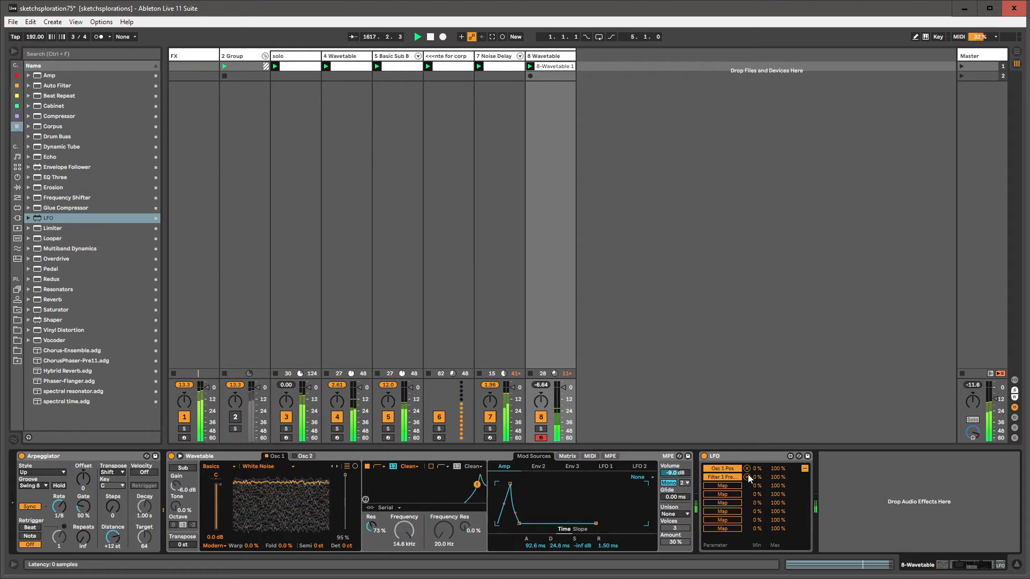
pyautogui.moveTo(756, 477); pyautogui.dragTo(757, 451)
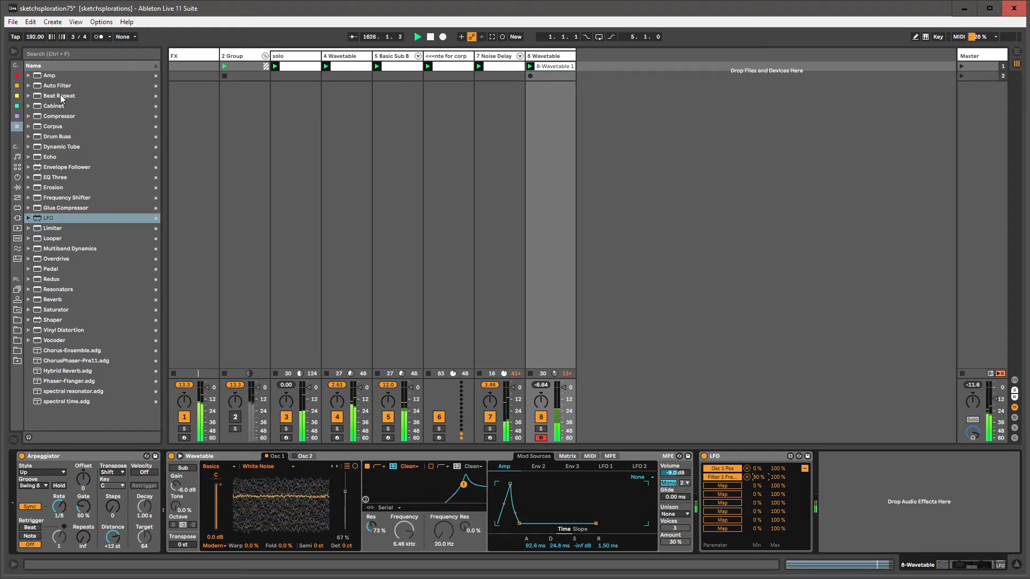
# Add Corpus after the LFO and set its gain to 15 dB, tune to 937.48 and decay to 142 ms
pyautogui.doubleClick(47, 125)
pyautogui.moveTo(774, 475); pyautogui.dragTo(765, 479)
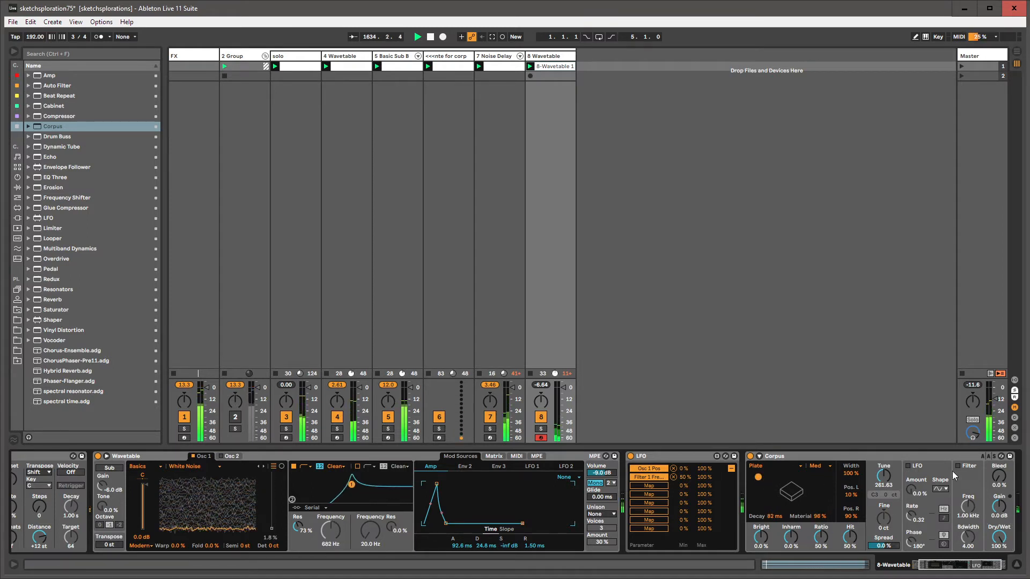
pyautogui.moveTo(960, 559); pyautogui.dragTo(985, 558)
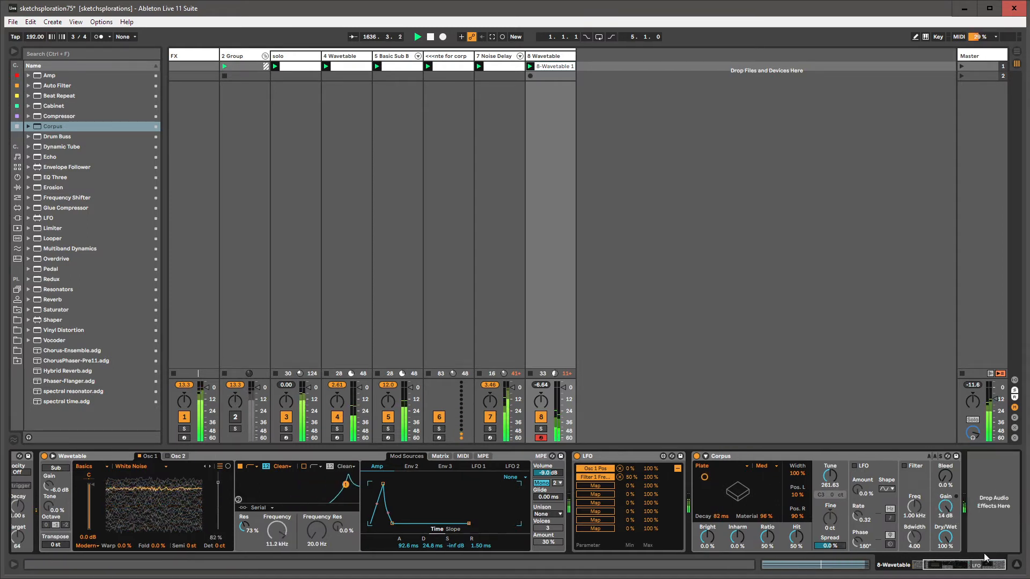
pyautogui.moveTo(945, 512); pyautogui.dragTo(943, 456)
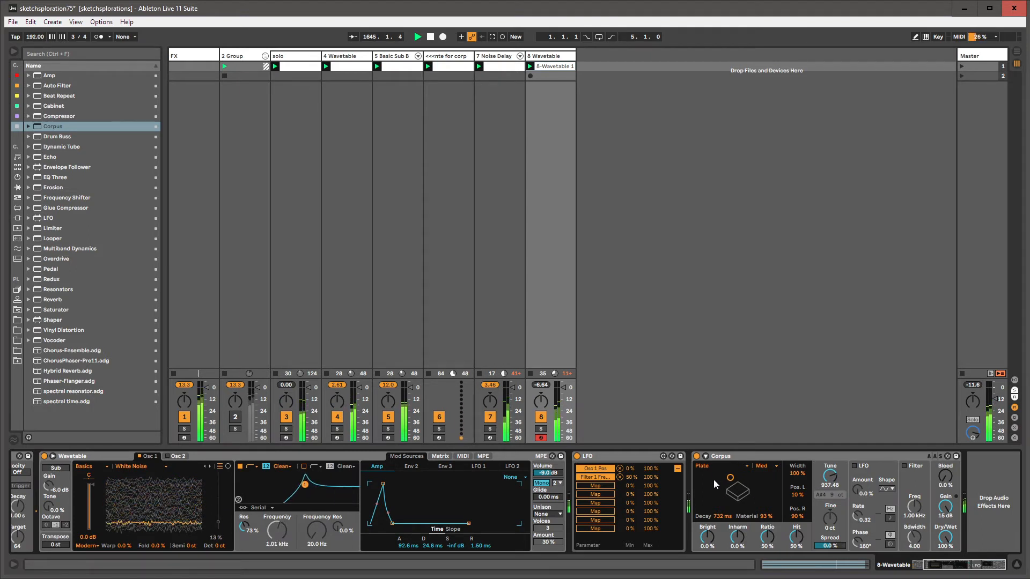
pyautogui.moveTo(714, 479); pyautogui.dragTo(708, 476)
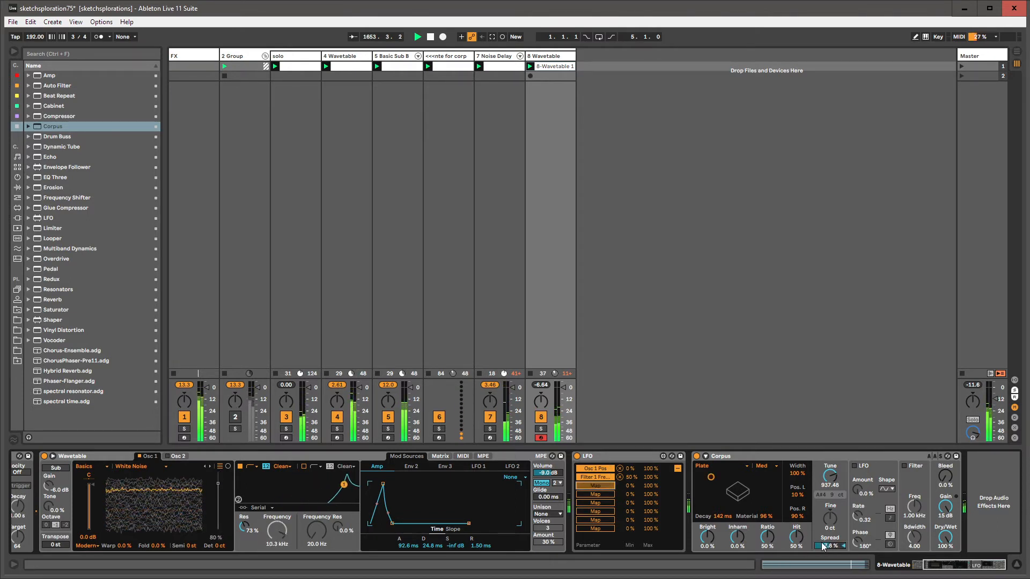
# Map the LFO's third target to Corpus Spread with an 11% to 85% range, and lengthen the Corpus decay to 1.89 s
pyautogui.click(596, 486)
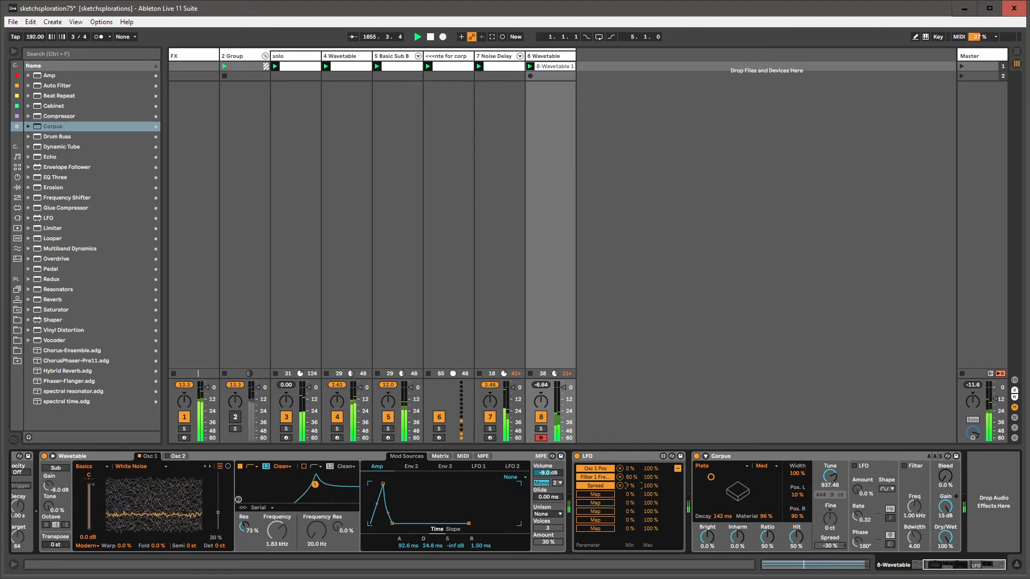
pyautogui.moveTo(648, 485); pyautogui.dragTo(648, 484)
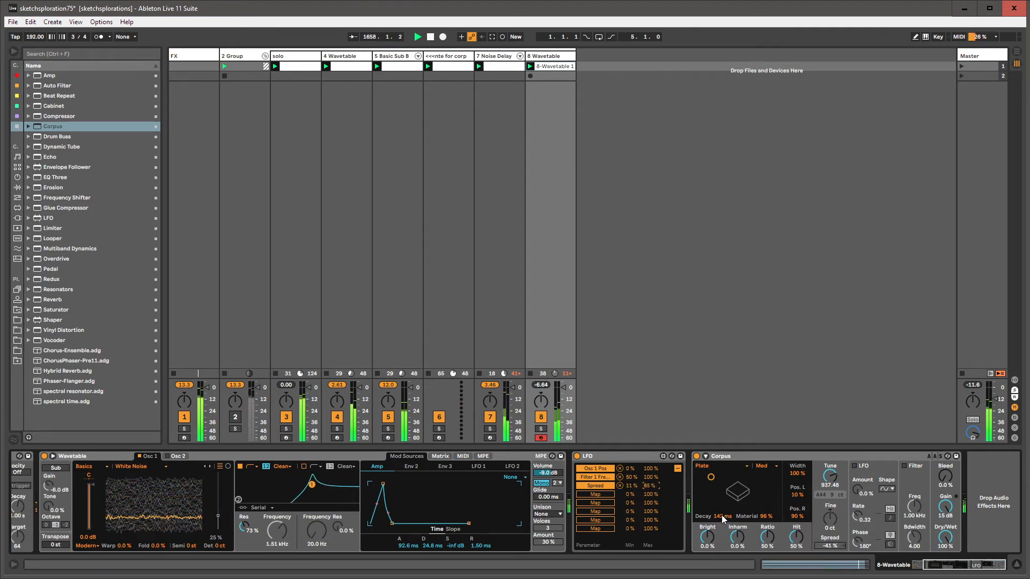
pyautogui.moveTo(723, 516); pyautogui.dragTo(723, 483)
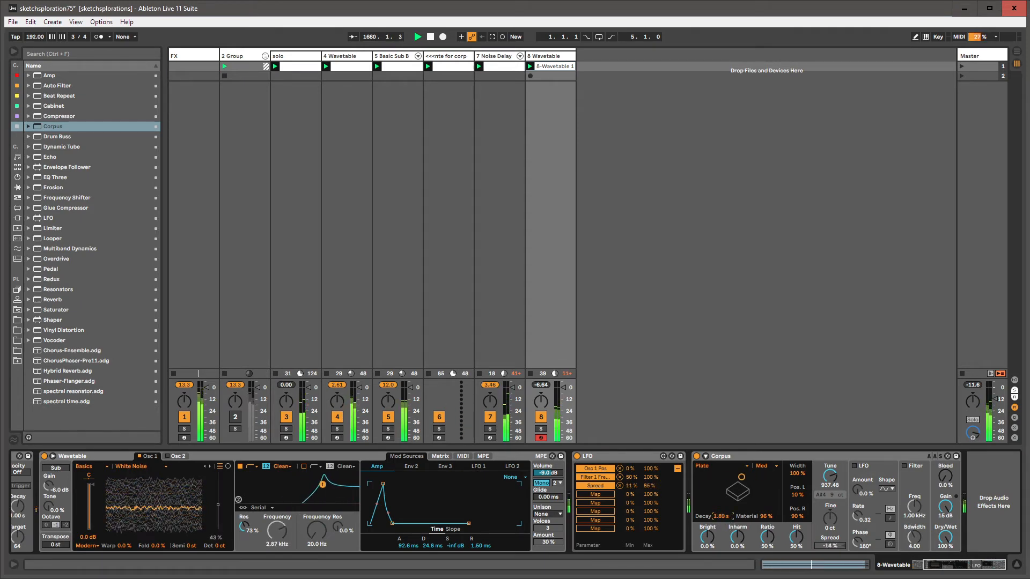
# Open the Corpus Decay automation of the 8-Wavetable clip and draw brief peaks at 1.2 and 2 with minimum-level stretches around them
pyautogui.rightClick(728, 518)
pyautogui.click(730, 519)
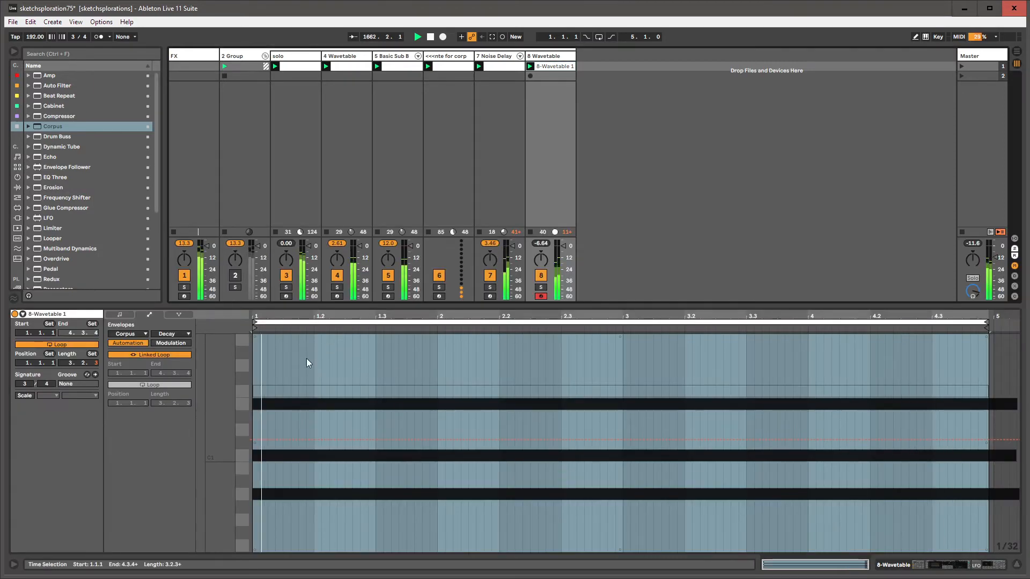
pyautogui.press('b')
pyautogui.click(318, 339)
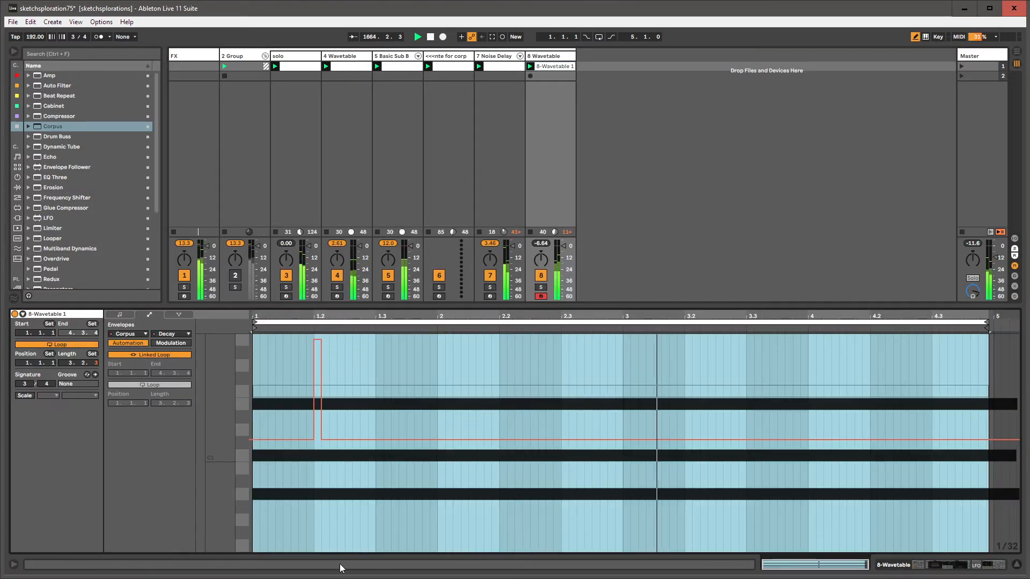
pyautogui.moveTo(329, 545); pyautogui.dragTo(427, 567)
pyautogui.click(441, 339)
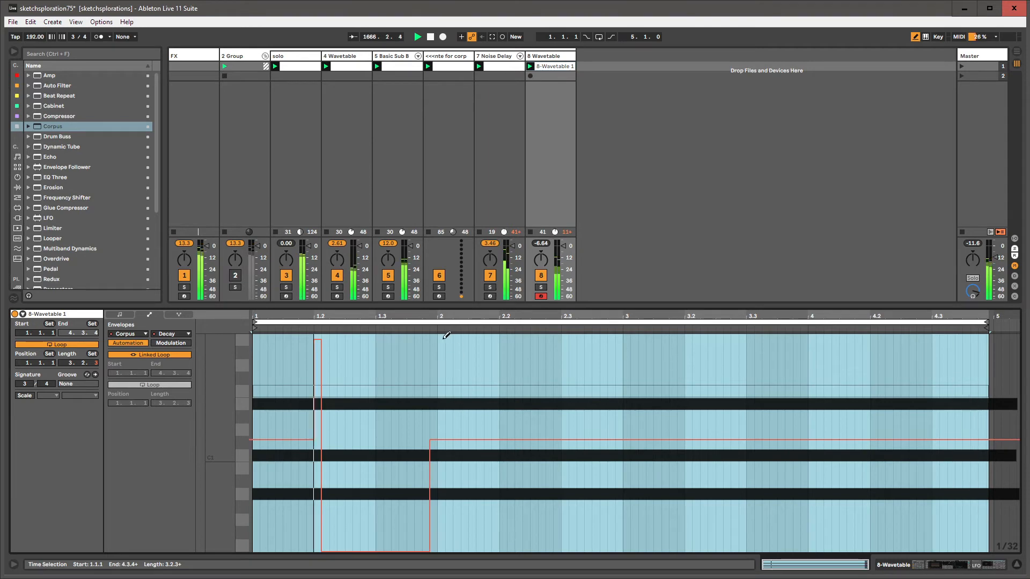
pyautogui.moveTo(486, 542); pyautogui.dragTo(593, 542)
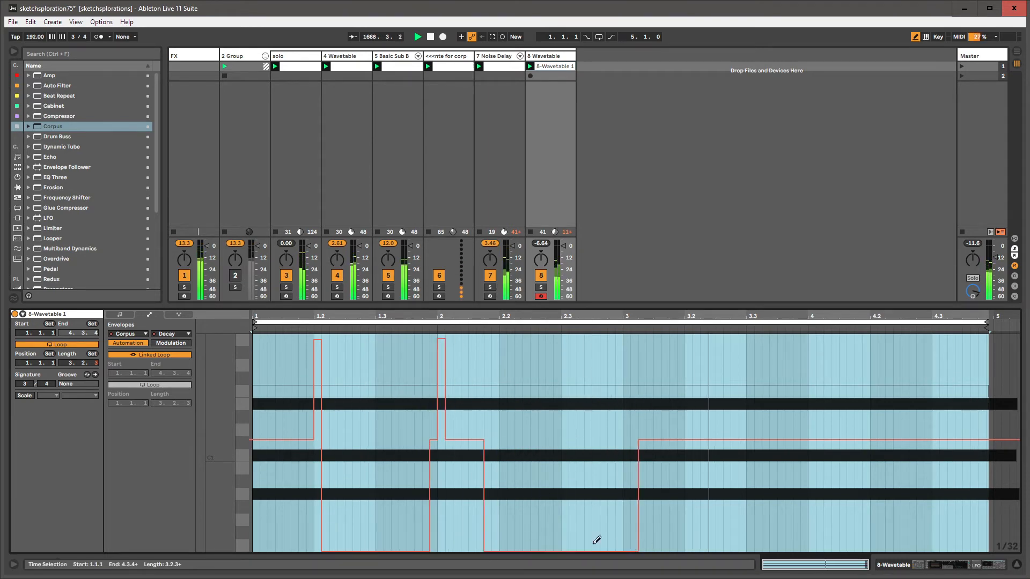
pyautogui.moveTo(304, 551); pyautogui.dragTo(253, 547)
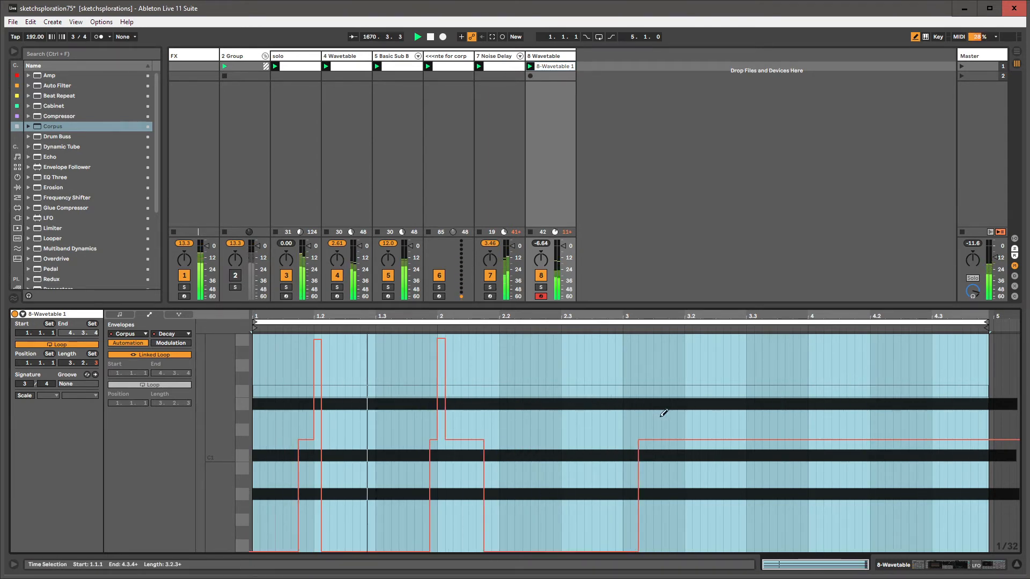
# Draw peaks and dips across bars 3 and 4 of the Corpus Decay envelope, then unlink its loop from the clip and shorten it slightly
pyautogui.click(627, 339)
pyautogui.moveTo(664, 493)
pyautogui.mouseDown()
pyautogui.moveTo(713, 488)
pyautogui.moveTo(731, 541)
pyautogui.moveTo(858, 534)
pyautogui.mouseUp()
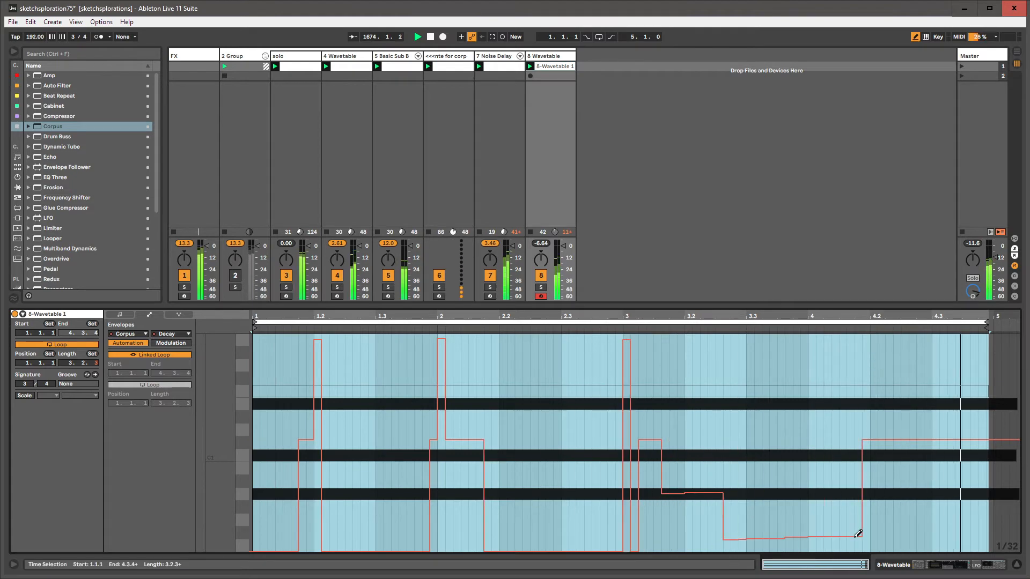
pyautogui.click(813, 364)
pyautogui.click(751, 360)
pyautogui.click(940, 495)
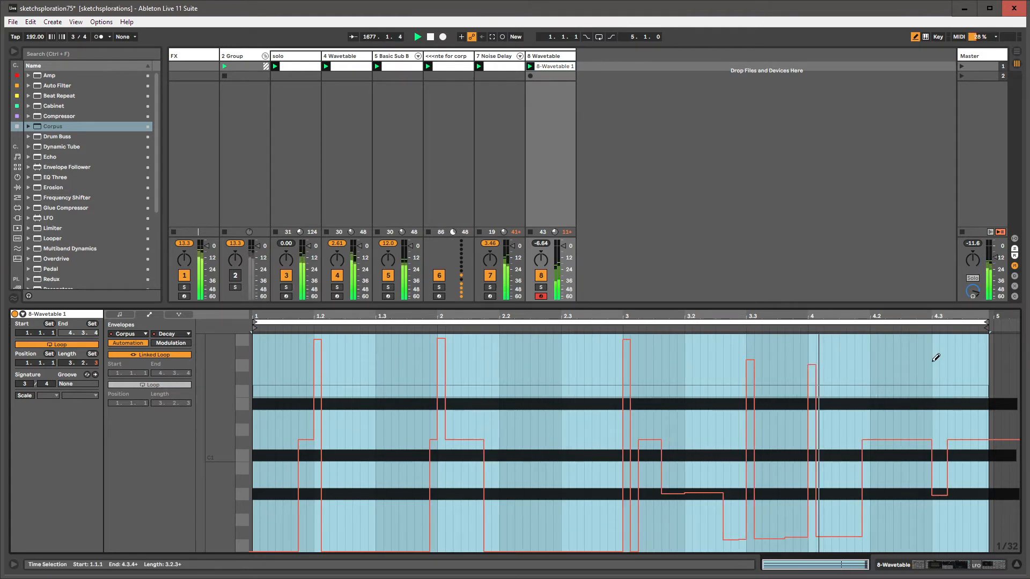
pyautogui.click(908, 359)
pyautogui.click(888, 532)
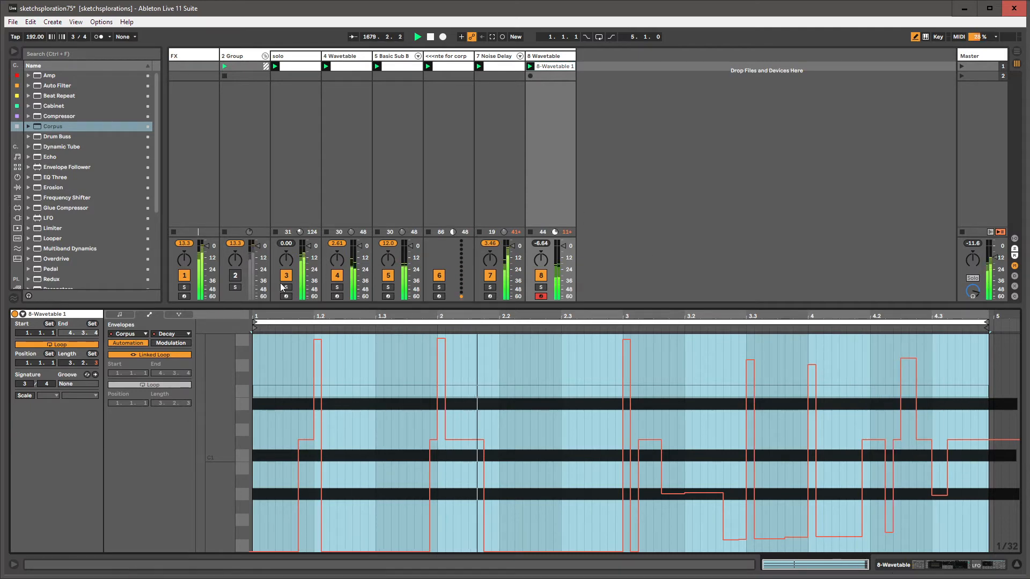
pyautogui.click(167, 354)
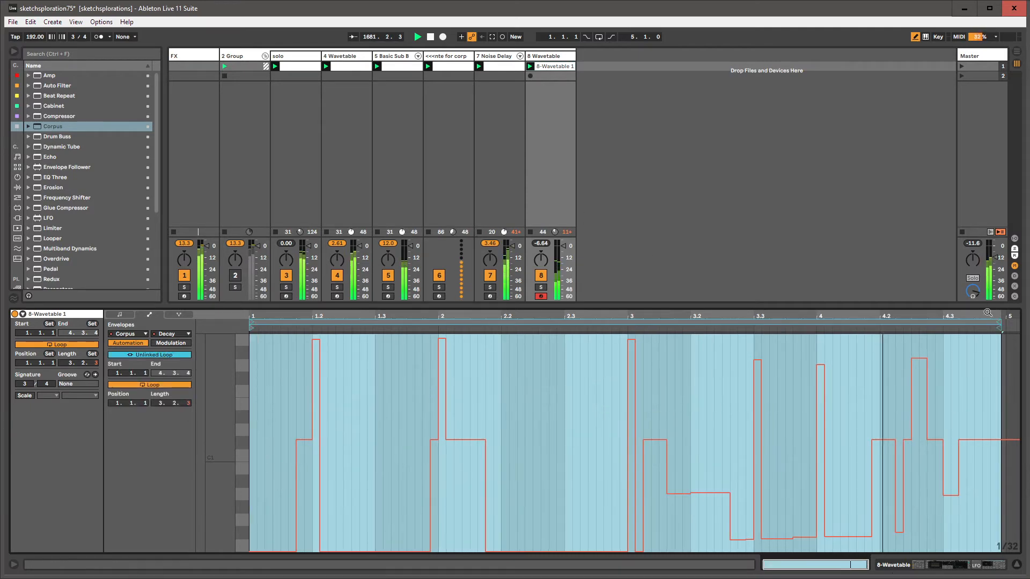
pyautogui.moveTo(999, 323); pyautogui.dragTo(992, 327)
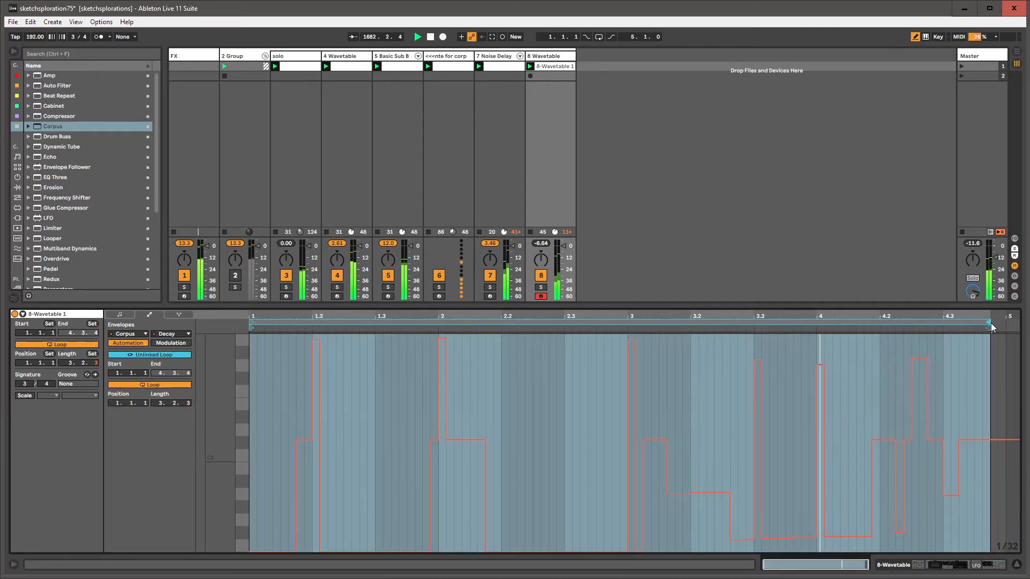
# Add Redux followed by an LFO to the FX track and map the LFO to Redux's sample rate
pyautogui.click(187, 56)
pyautogui.moveTo(53, 279); pyautogui.dragTo(85, 473)
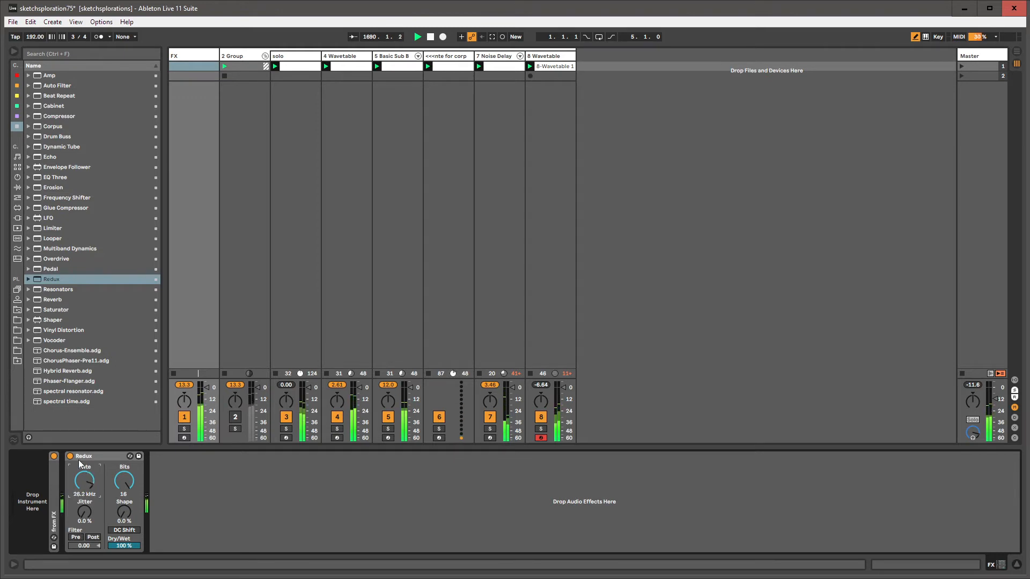
pyautogui.moveTo(49, 217); pyautogui.dragTo(209, 499)
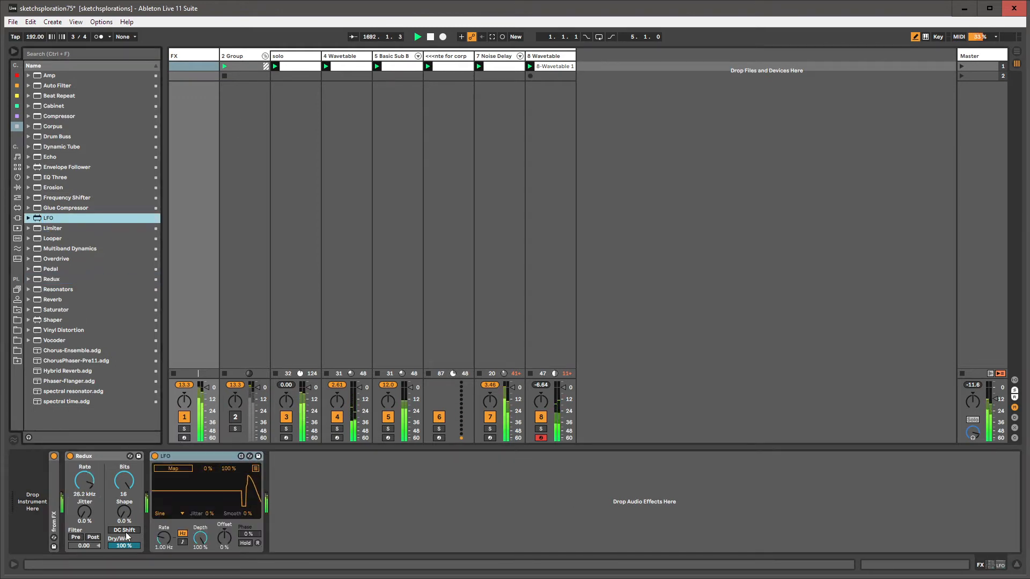
pyautogui.click(173, 469)
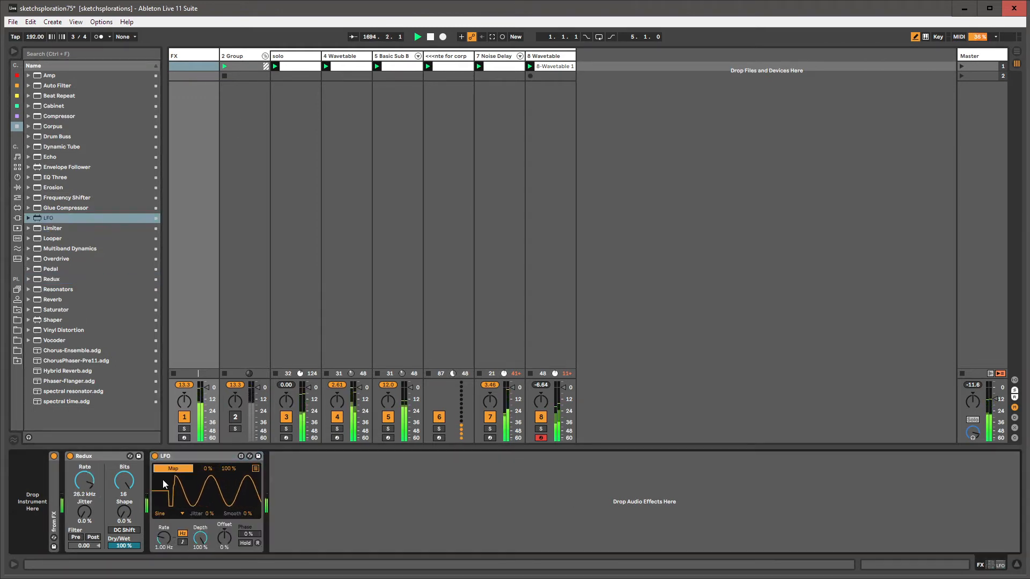
pyautogui.click(86, 484)
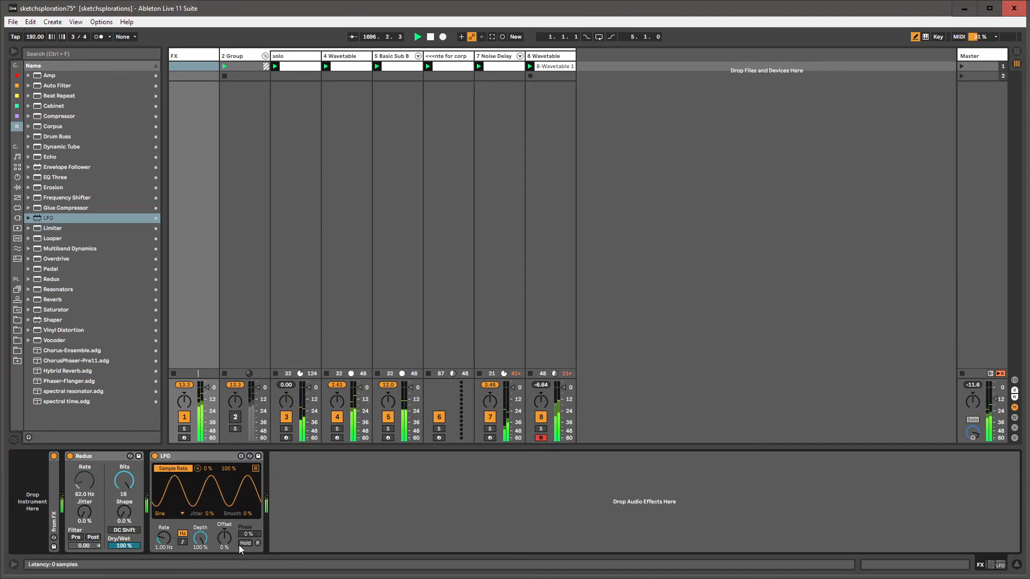
# Set the FX track's LFO waveform to Random and narrow its Sample Rate mapping by raising the minimum and lowering the maximum
pyautogui.click(169, 514)
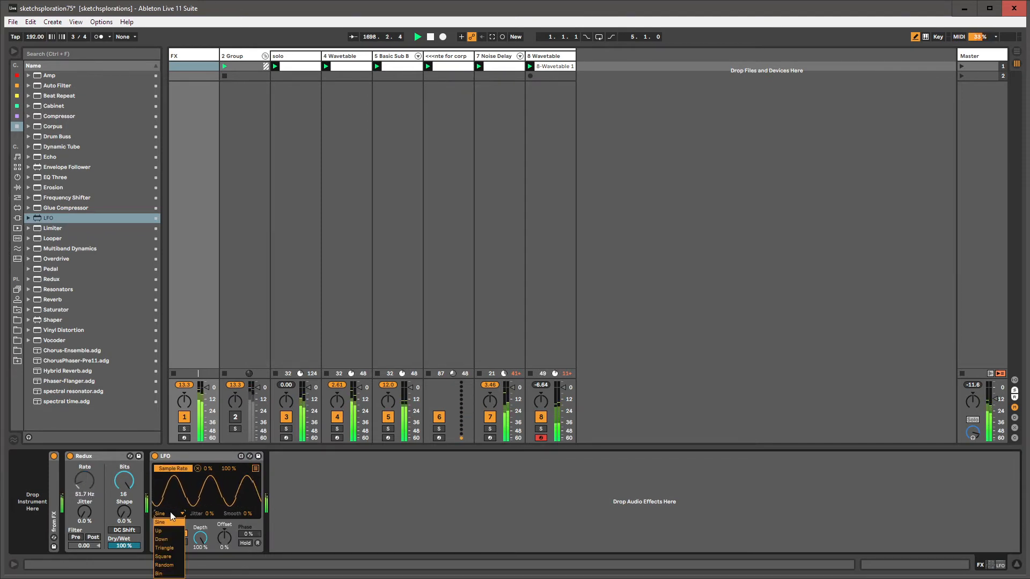
pyautogui.click(174, 564)
pyautogui.click(255, 469)
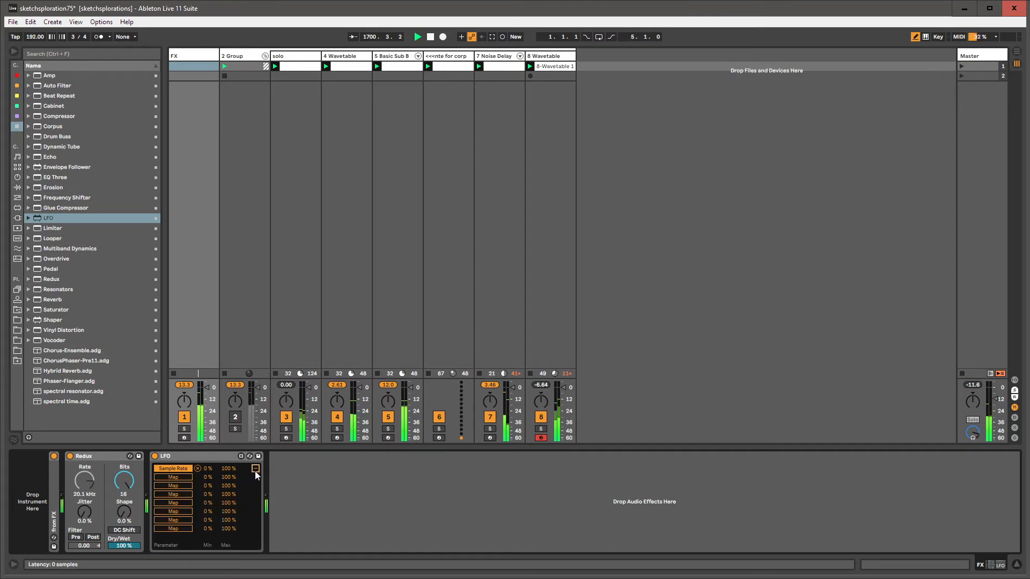
pyautogui.moveTo(208, 468)
pyautogui.mouseDown()
pyautogui.moveTo(208, 441)
pyautogui.moveTo(208, 449)
pyautogui.mouseUp()
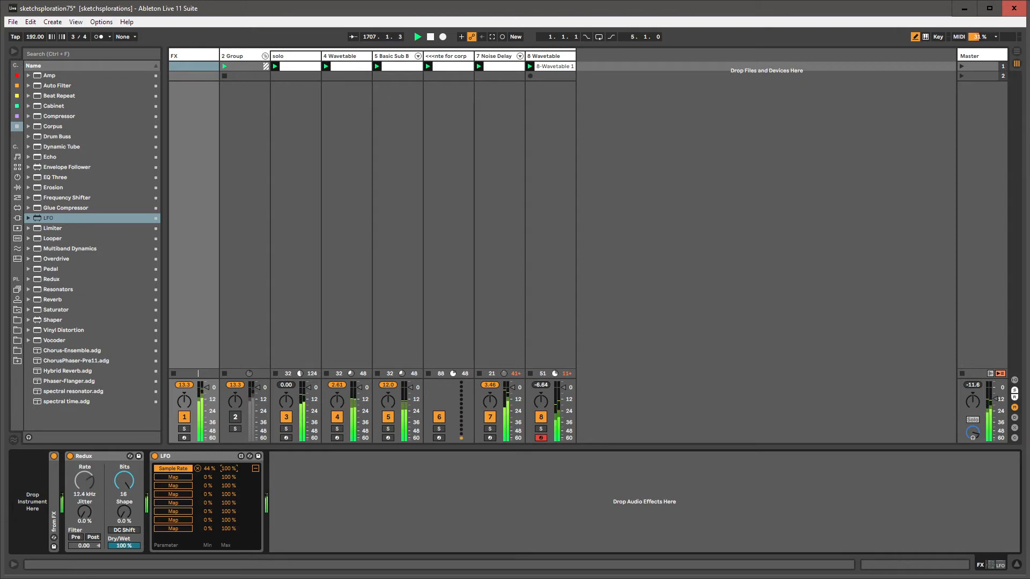
pyautogui.moveTo(229, 469); pyautogui.dragTo(208, 465)
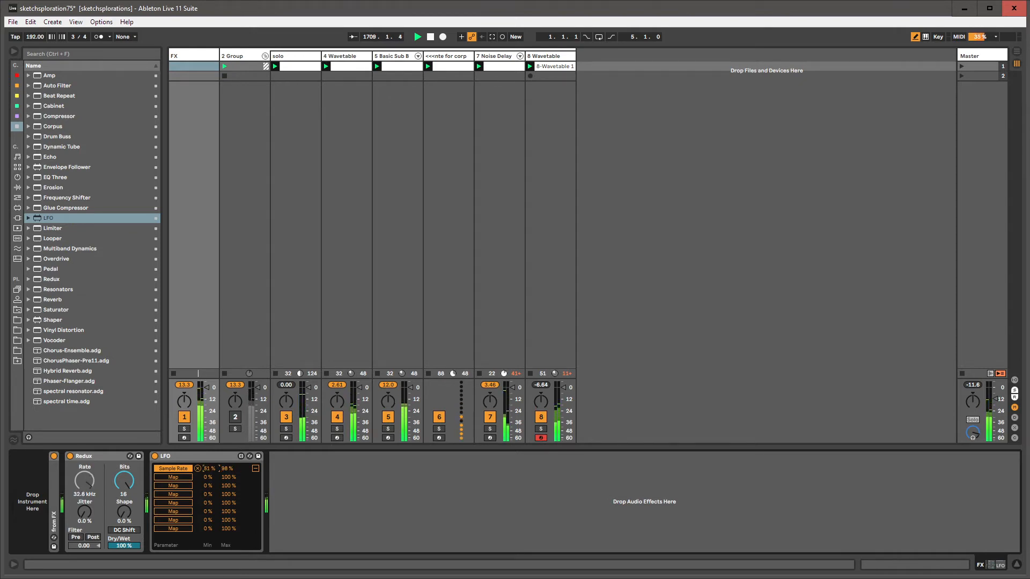
# Widen the Master track to show scene tempos and time signatures, and bring up scene 1's settings with more room for the session grid
pyautogui.click(973, 67)
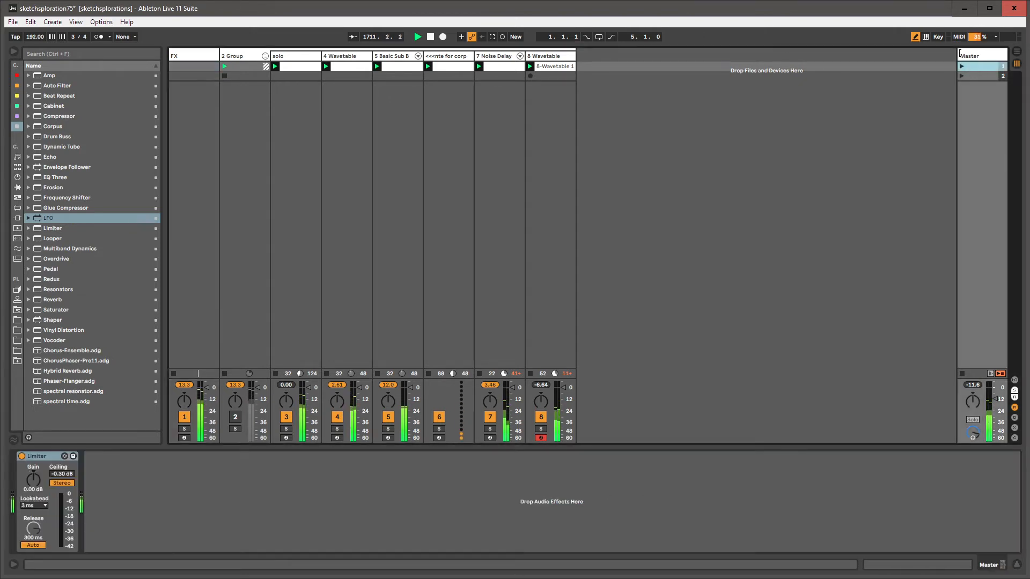
pyautogui.moveTo(959, 54); pyautogui.dragTo(938, 54)
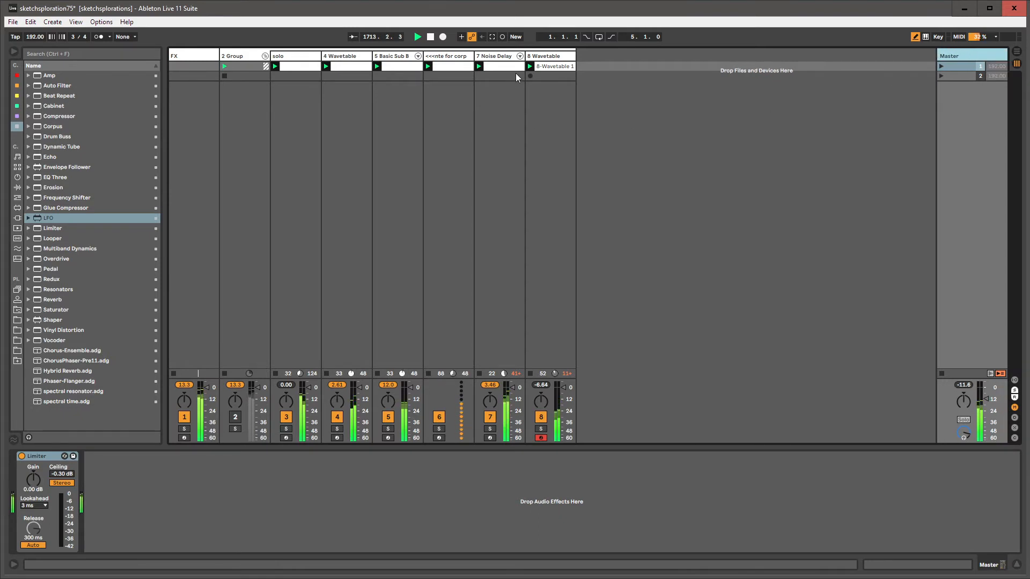
pyautogui.moveTo(938, 55); pyautogui.dragTo(917, 57)
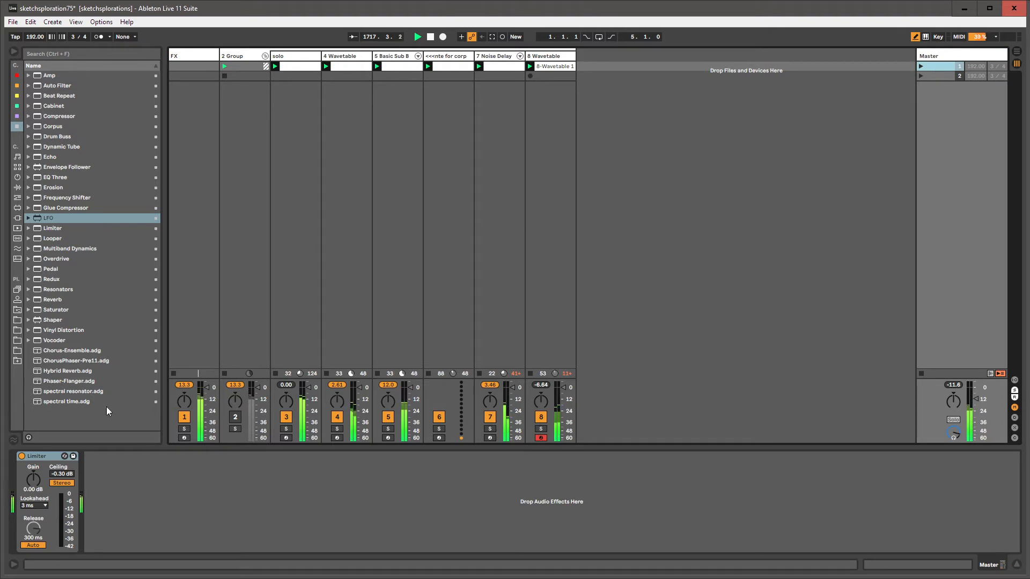
pyautogui.click(937, 63)
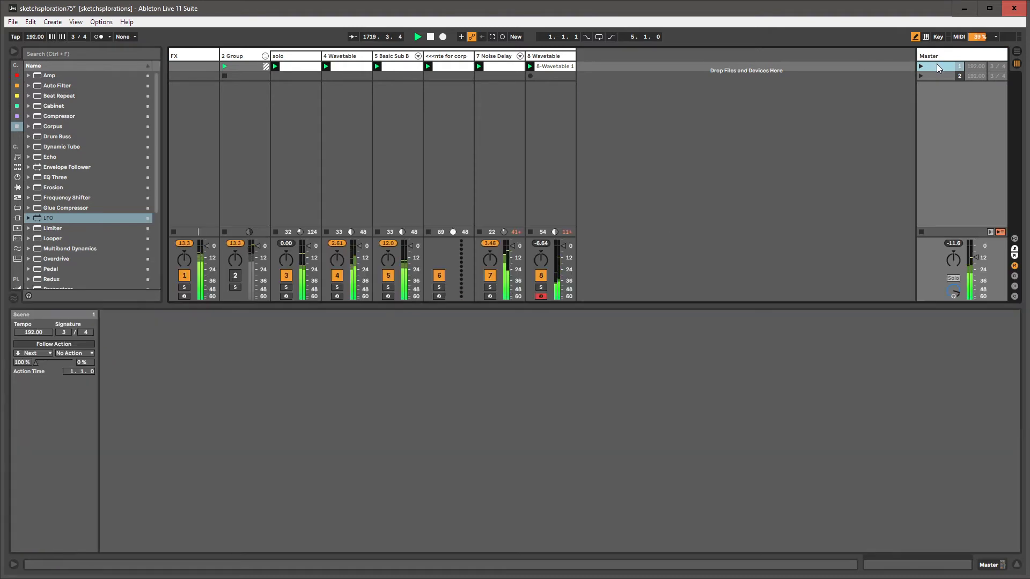
pyautogui.moveTo(187, 310); pyautogui.dragTo(192, 451)
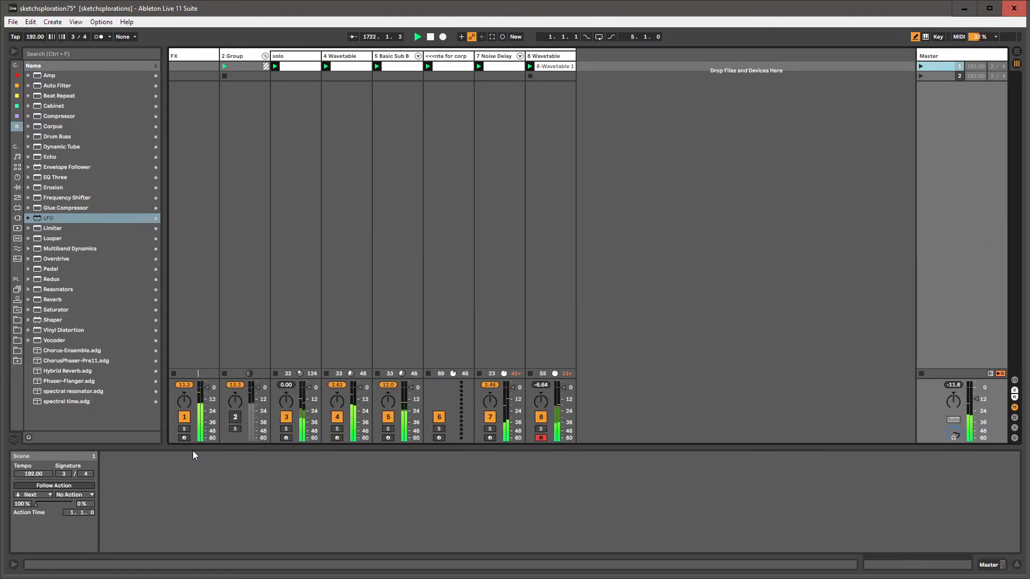
# Insert three new scenes below scene 2
pyautogui.click(931, 76)
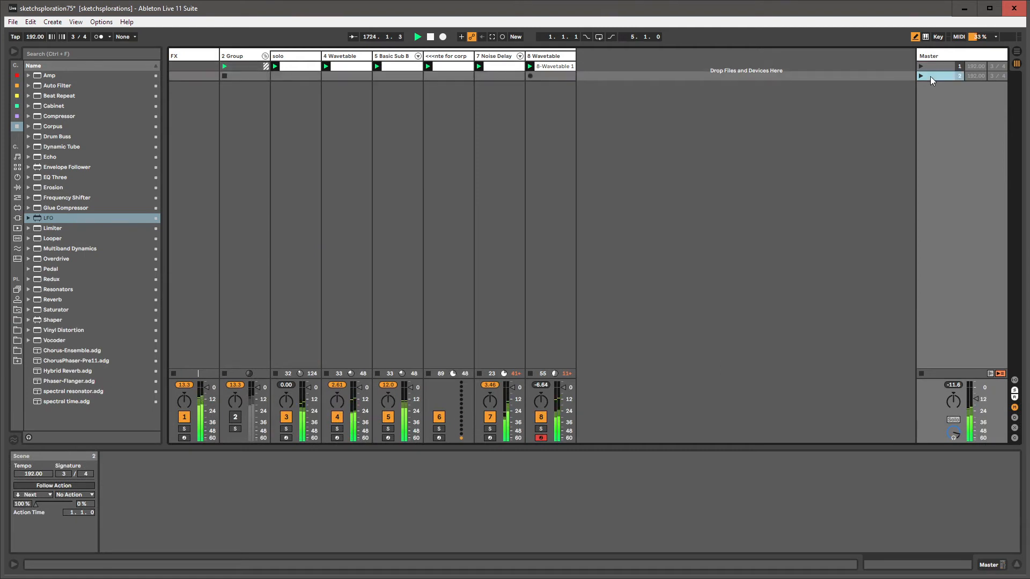
pyautogui.hotkey('ctrl', 'i')
pyautogui.hotkey('ctrl', 'i')
pyautogui.hotkey('ctrl', 'i')
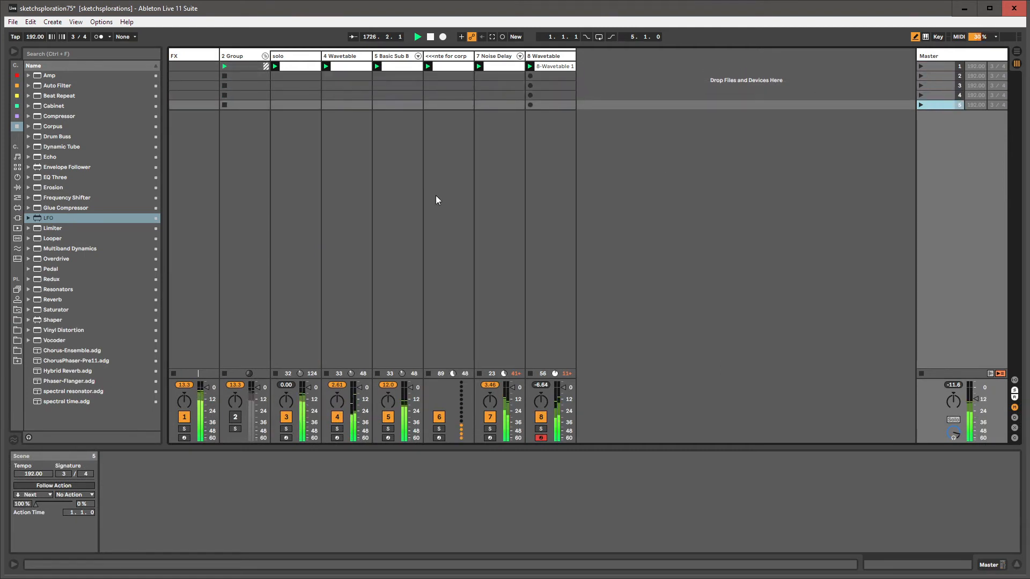
# Remove the stop buttons from the empty slots of the 8 Wavetable track in scenes 2 to 5, deleting the stray clip in scene 2
pyautogui.click(558, 107)
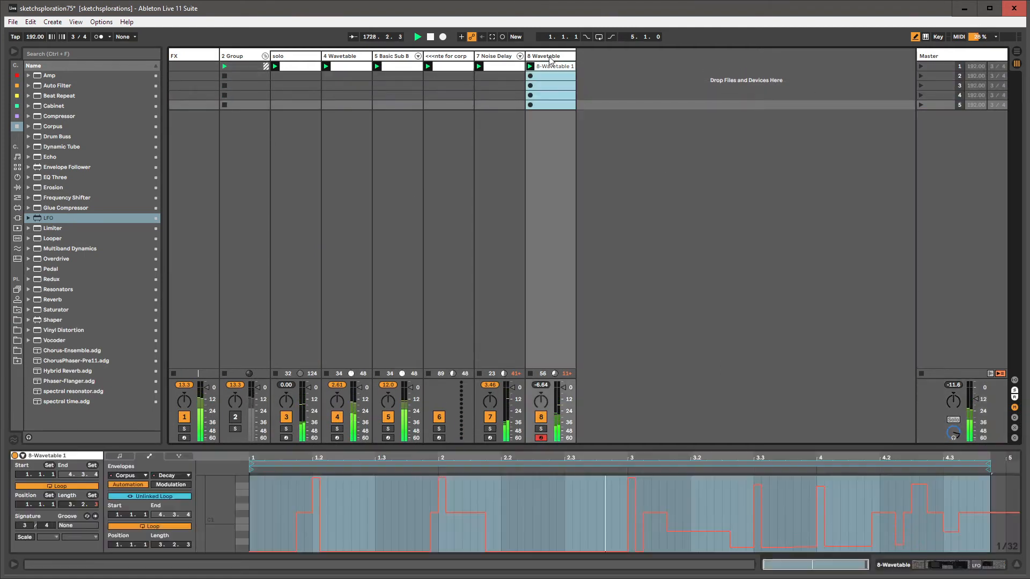
pyautogui.click(543, 78)
pyautogui.doubleClick(542, 76)
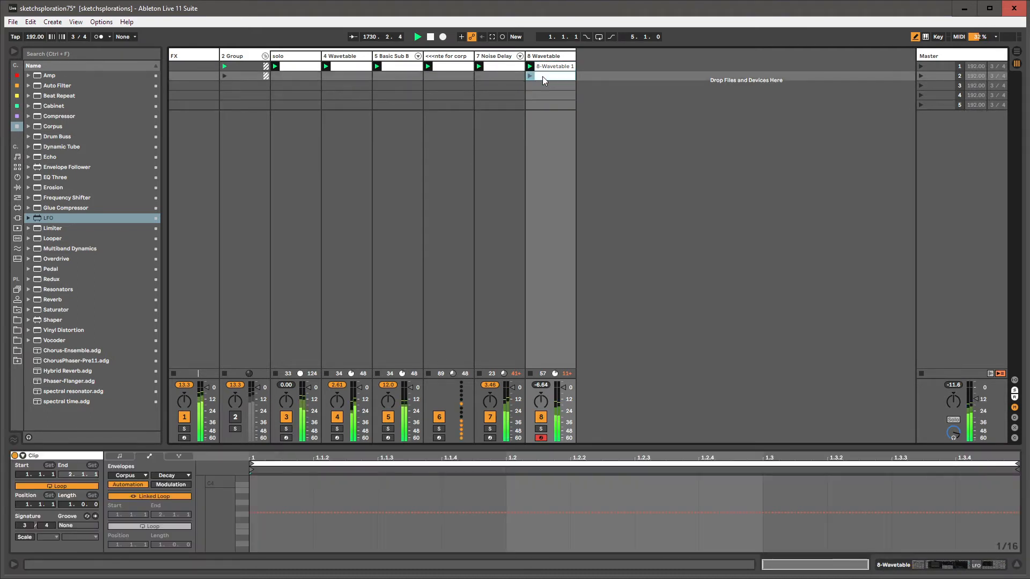
pyautogui.press('Delete')
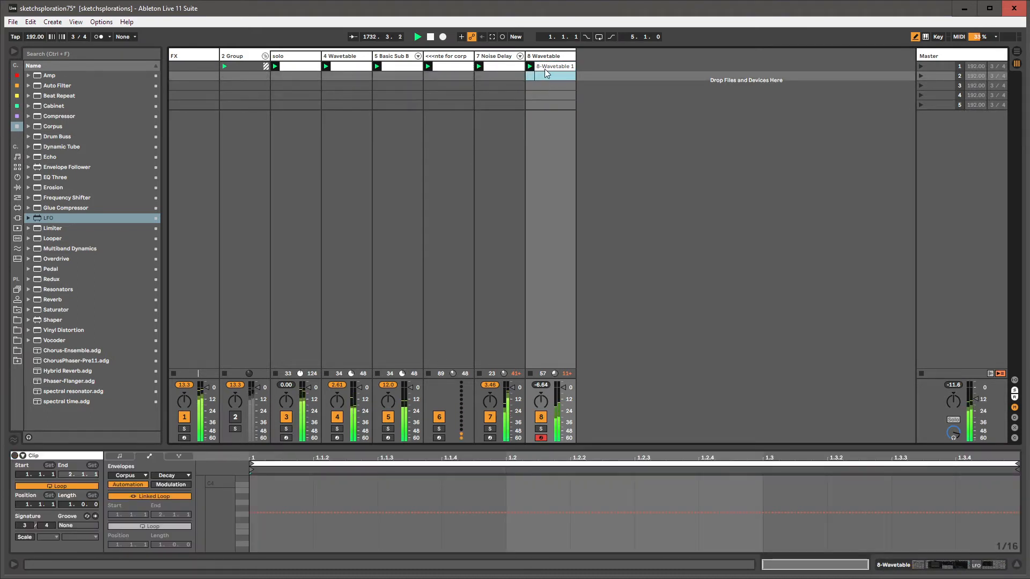
pyautogui.press('Down')
pyautogui.press('Down')
pyautogui.press('Down')
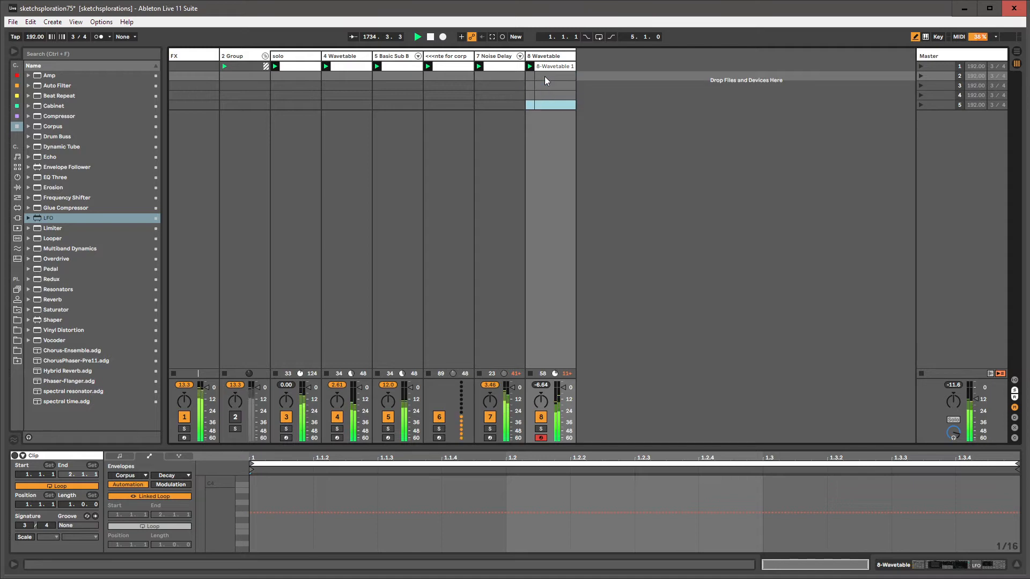
pyautogui.click(934, 66)
pyautogui.click(935, 76)
pyautogui.click(936, 96)
pyautogui.click(936, 105)
pyautogui.click(938, 86)
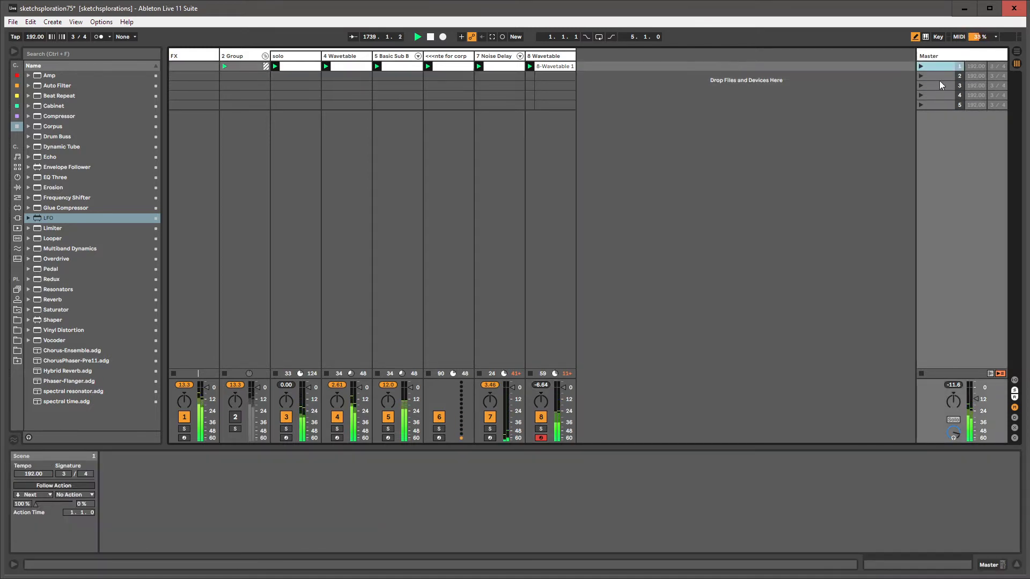
pyautogui.click(938, 95)
pyautogui.click(938, 104)
pyautogui.click(938, 95)
# Set scene 2's tempo to 96 and name the scene "halftime"
pyautogui.click(938, 75)
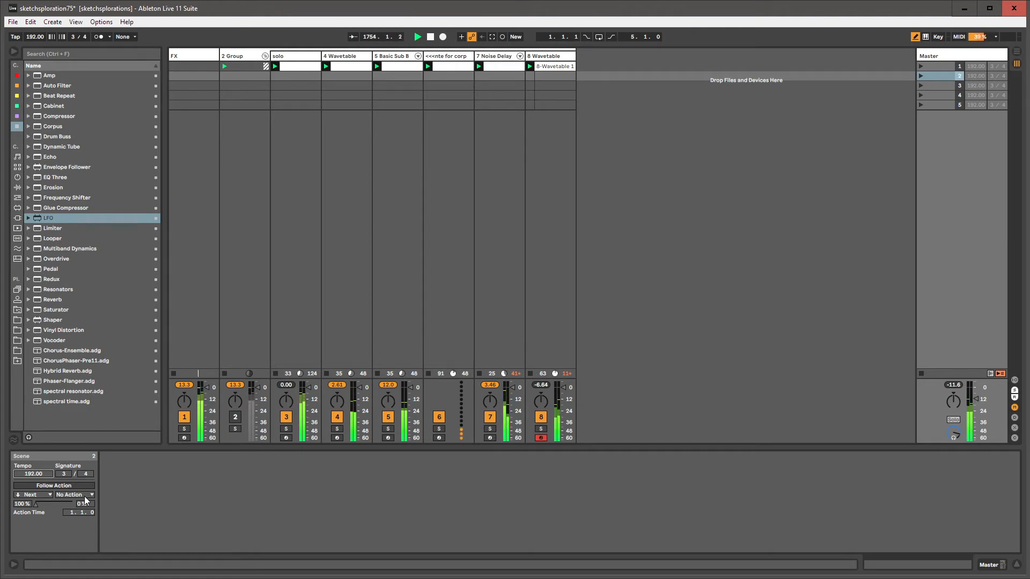
pyautogui.write('96')
pyautogui.press('Return')
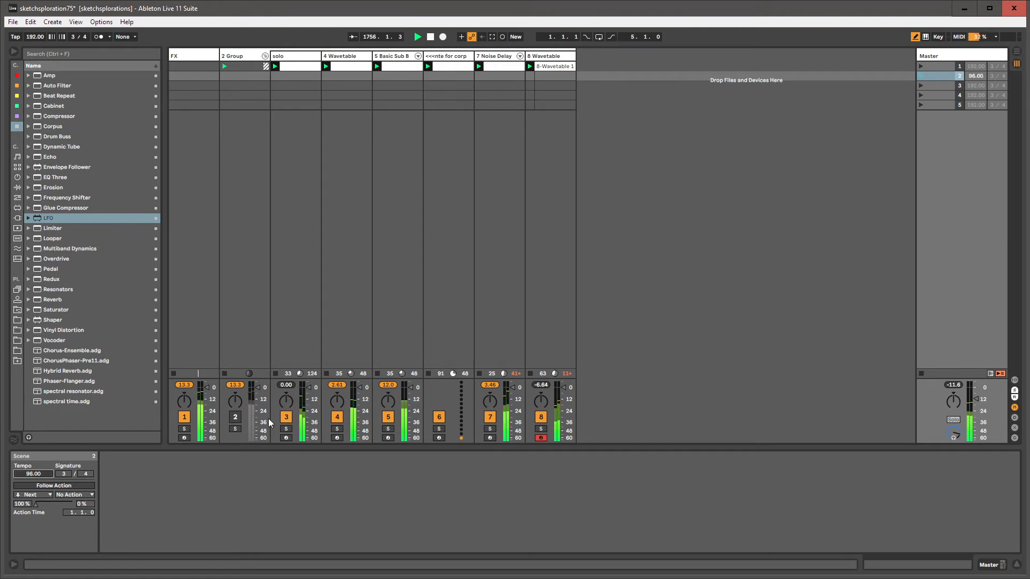
pyautogui.doubleClick(932, 78)
pyautogui.write('half')
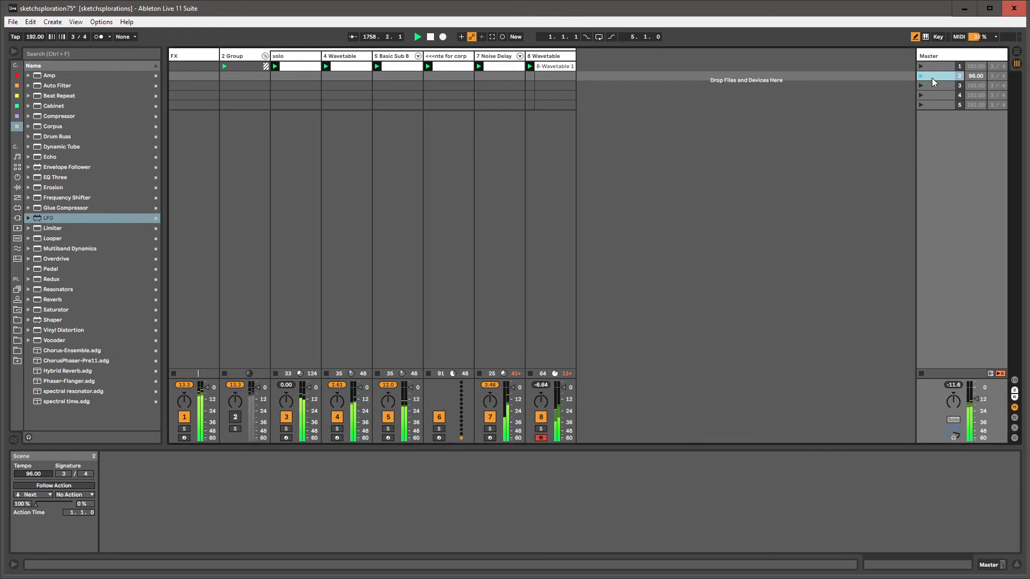
pyautogui.write('time')
pyautogui.press('Return')
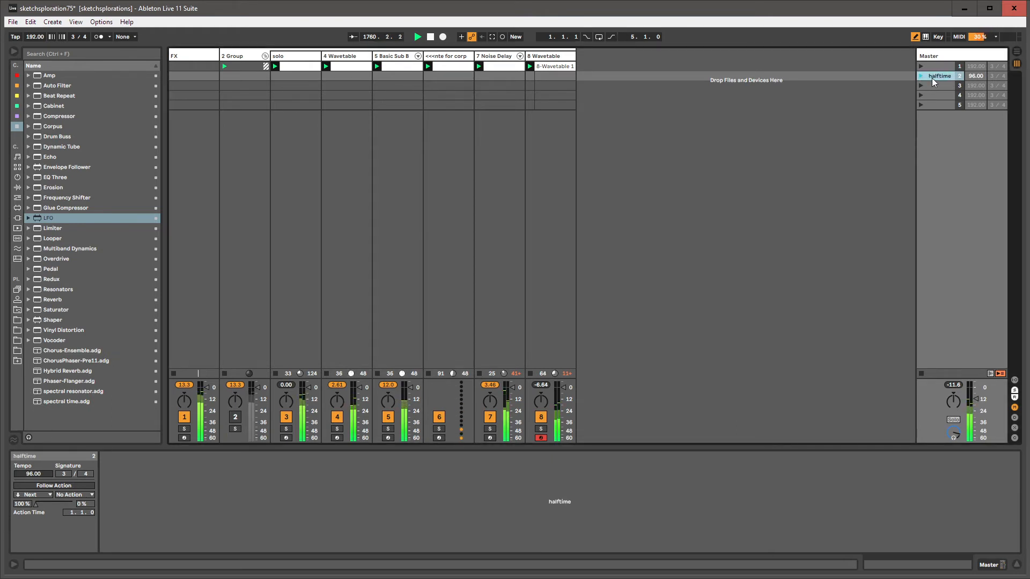
# Name scene 1 "PLAY ME" and rename scene 2 to "PLAY ME" as well
pyautogui.click(934, 66)
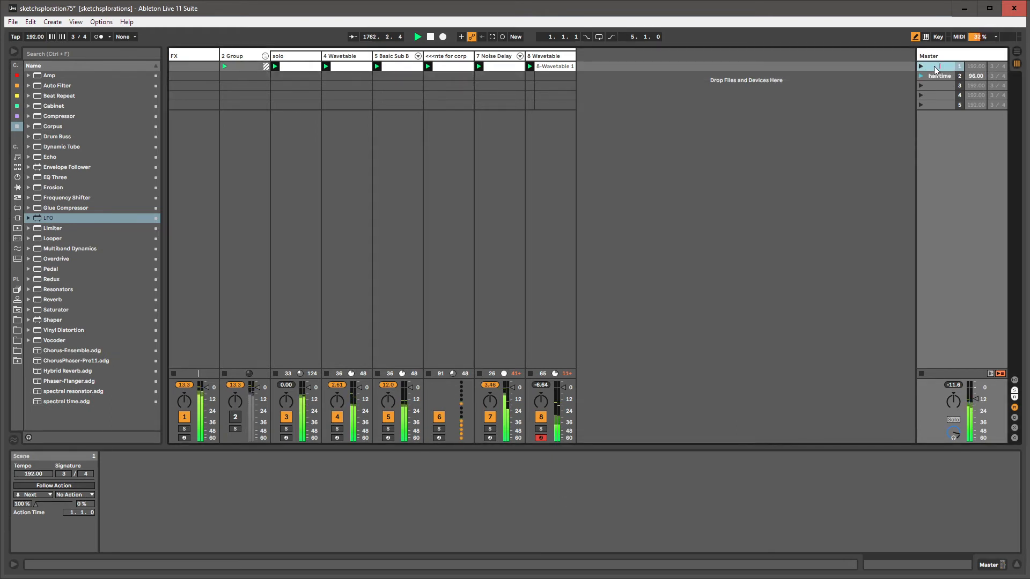
pyautogui.hotkey('ctrl', 'r')
pyautogui.write('PLAY ME')
pyautogui.press('Return')
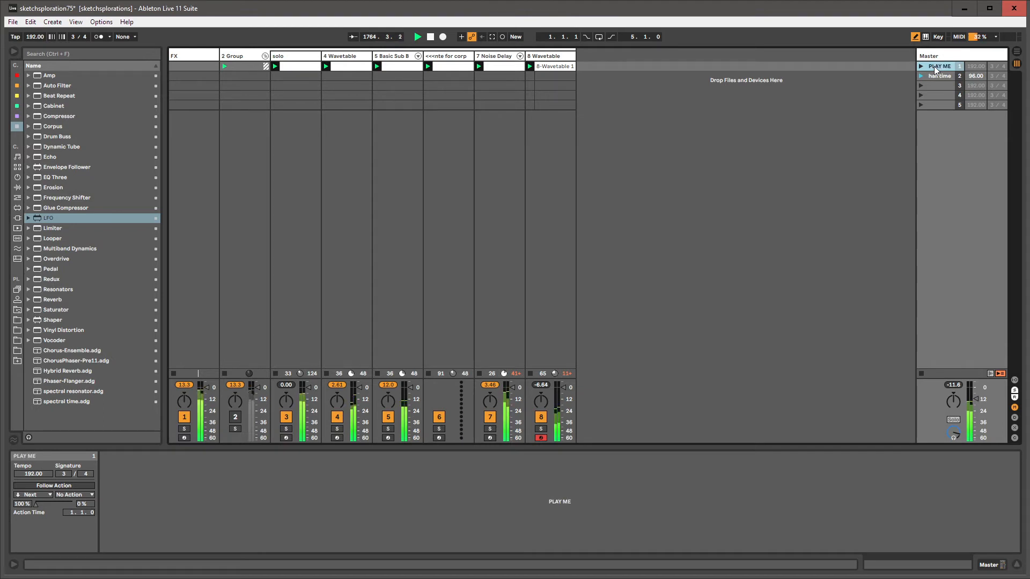
pyautogui.click(936, 74)
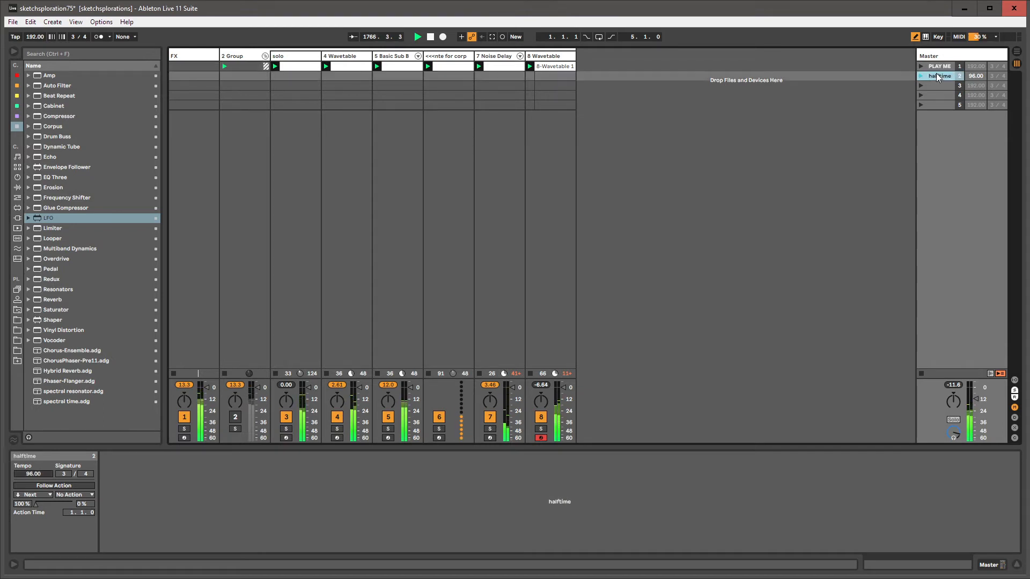
pyautogui.hotkey('ctrl', 'r')
pyautogui.write('PLAY ME')
pyautogui.press('Return')
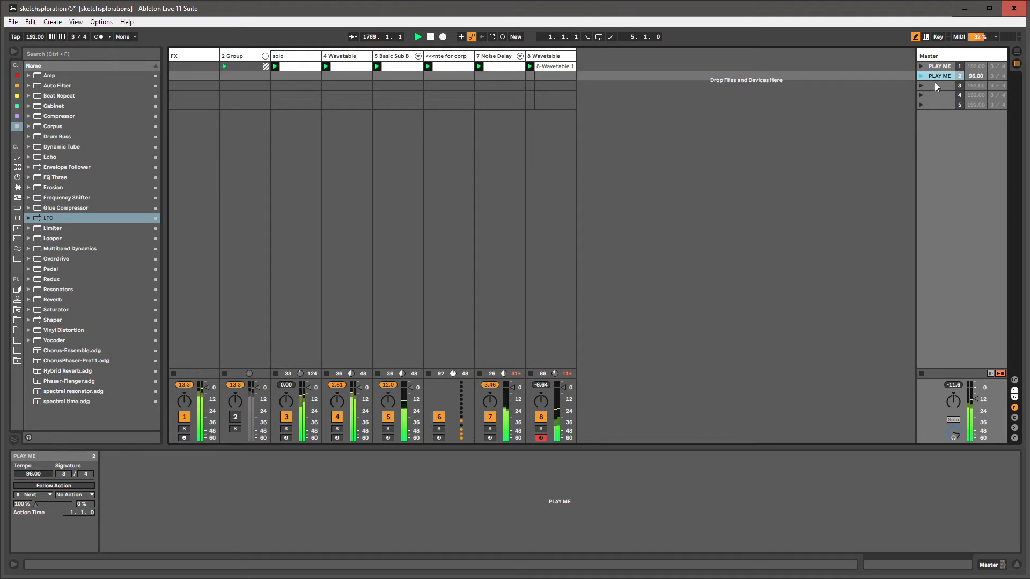
# Set scene 3's tempo to 75
pyautogui.click(935, 85)
pyautogui.click(35, 473)
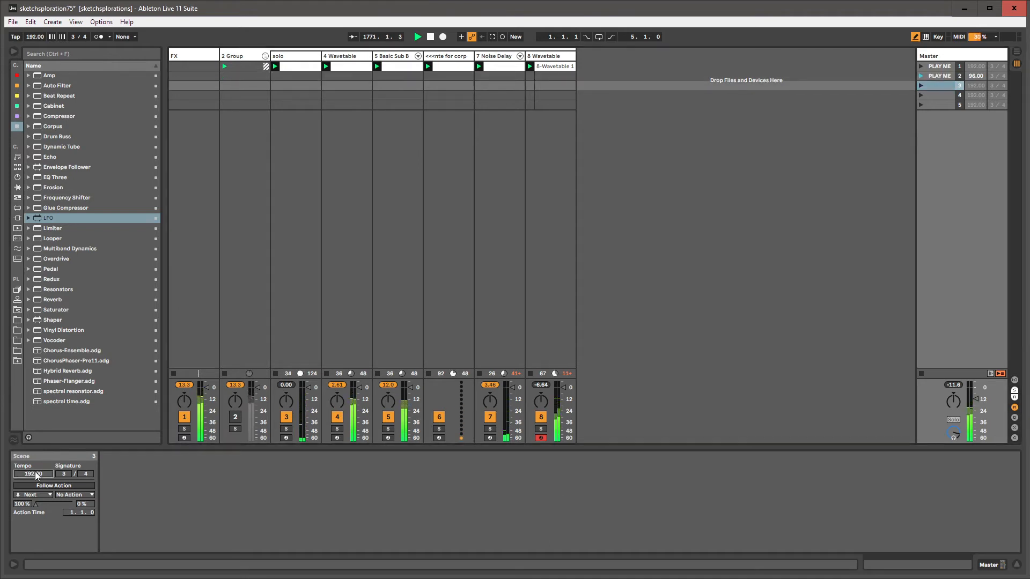
pyautogui.write('75')
pyautogui.press('Return')
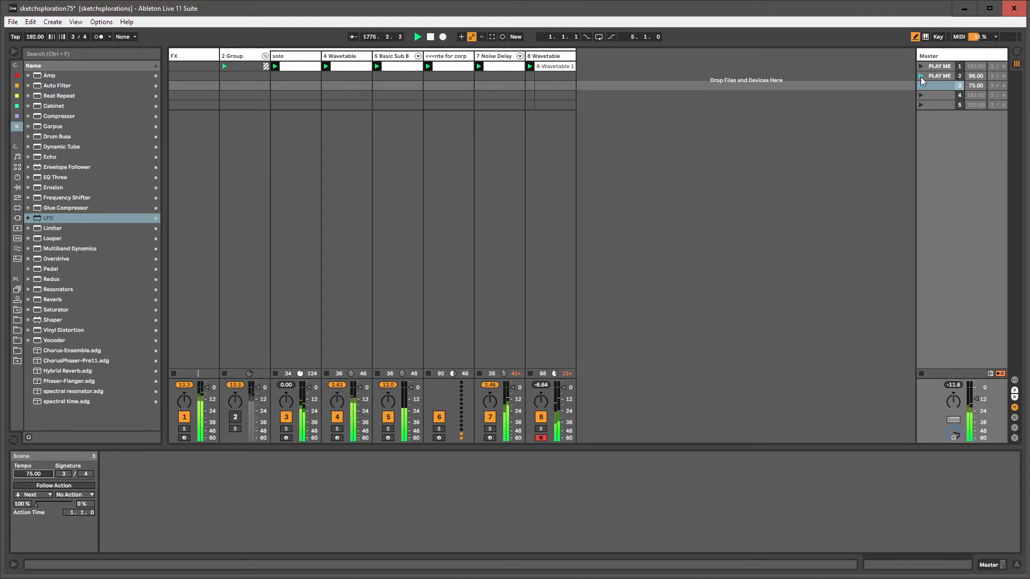
# Enable follow actions for all five scenes together and set their first follow action to Other
pyautogui.moveTo(935, 72); pyautogui.dragTo(936, 85)
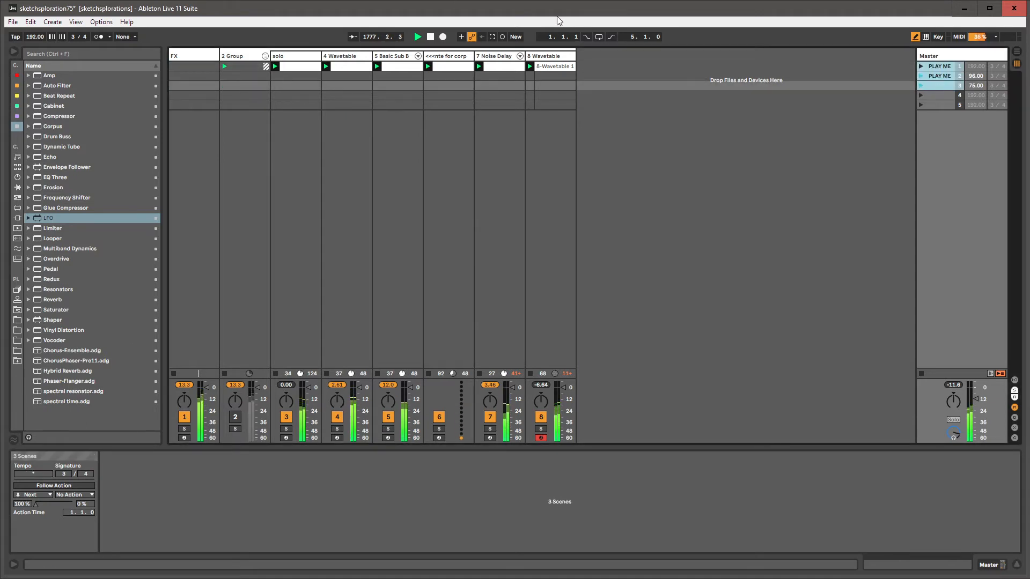
pyautogui.keyDown('shift'); pyautogui.click(934, 103); pyautogui.keyUp('shift')
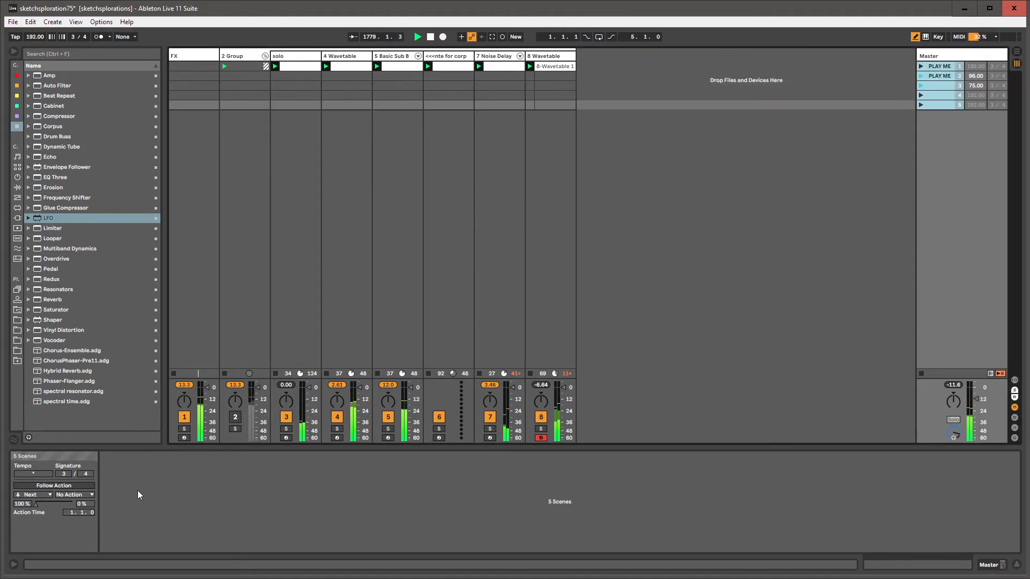
pyautogui.click(38, 486)
pyautogui.click(32, 494)
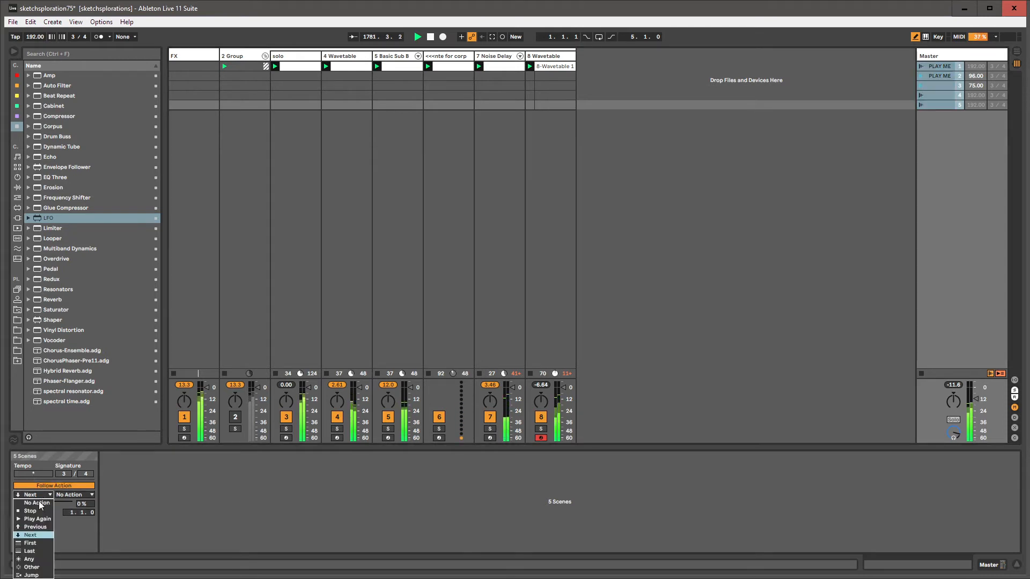
pyautogui.click(48, 550)
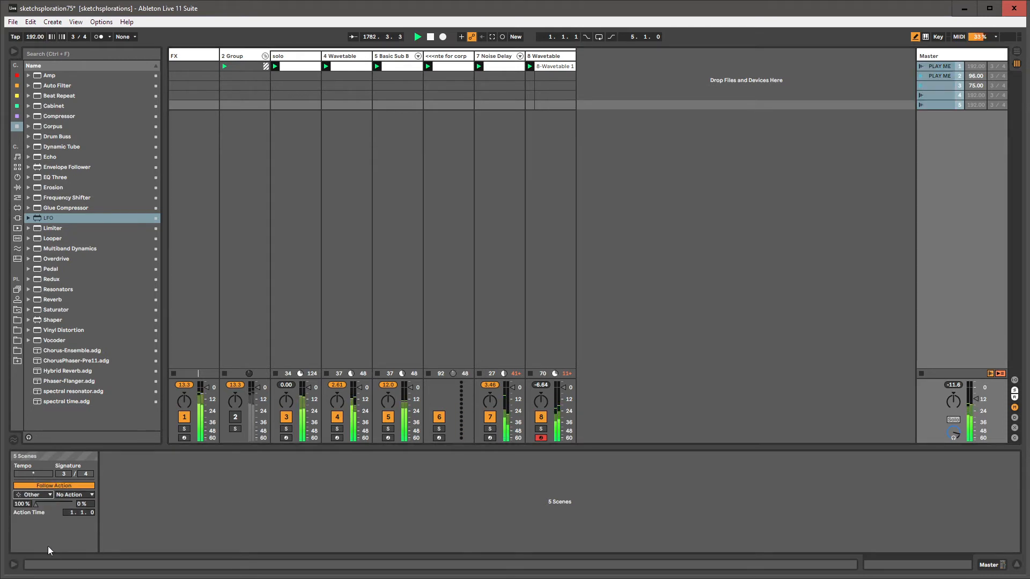
# Set the follow action time of scene 1 to 5.0.0
pyautogui.click(952, 69)
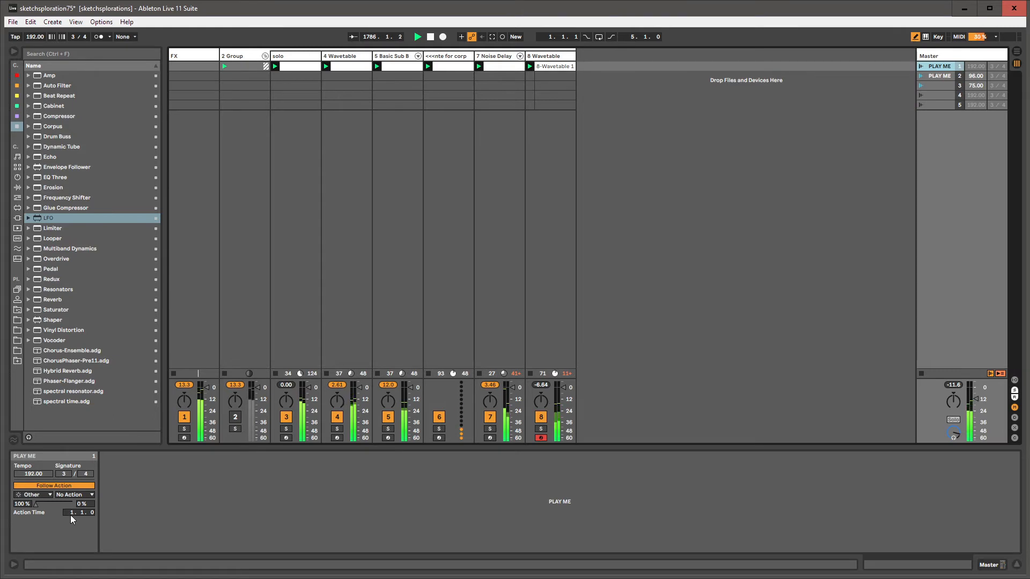
pyautogui.moveTo(71, 516); pyautogui.dragTo(71, 513)
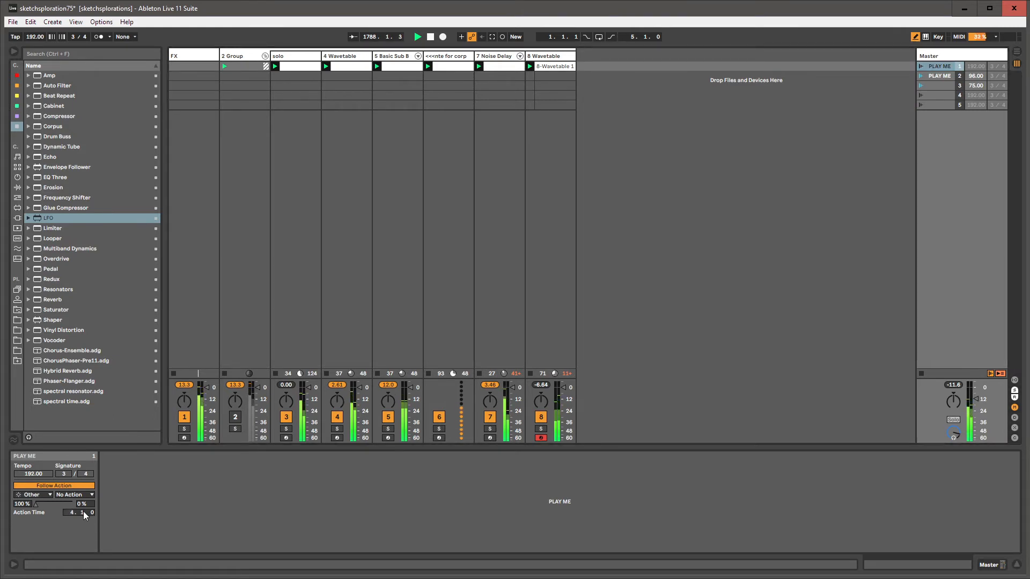
pyautogui.moveTo(72, 513); pyautogui.dragTo(72, 509)
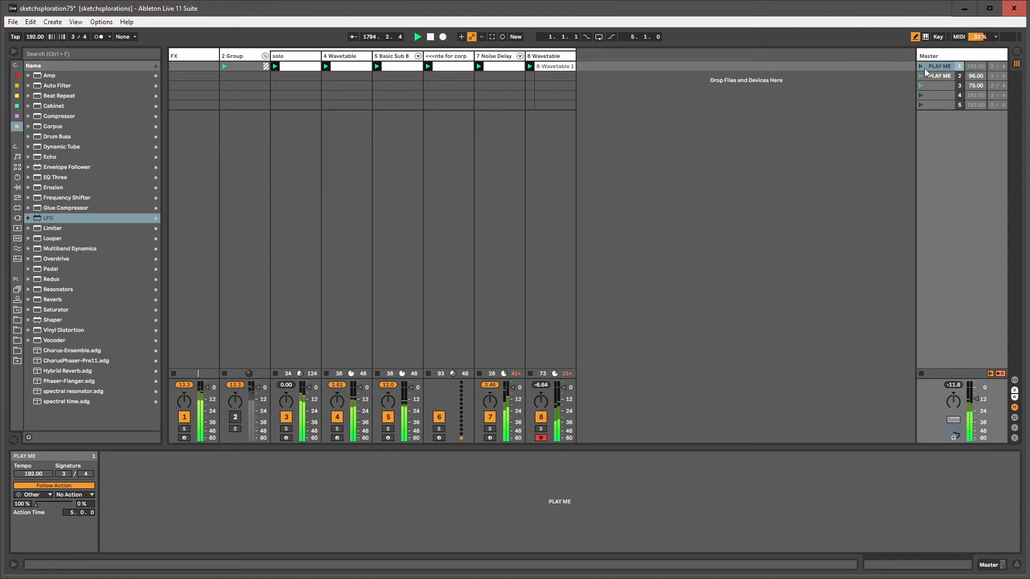
# Set scene 4's tempo to 134
pyautogui.click(936, 76)
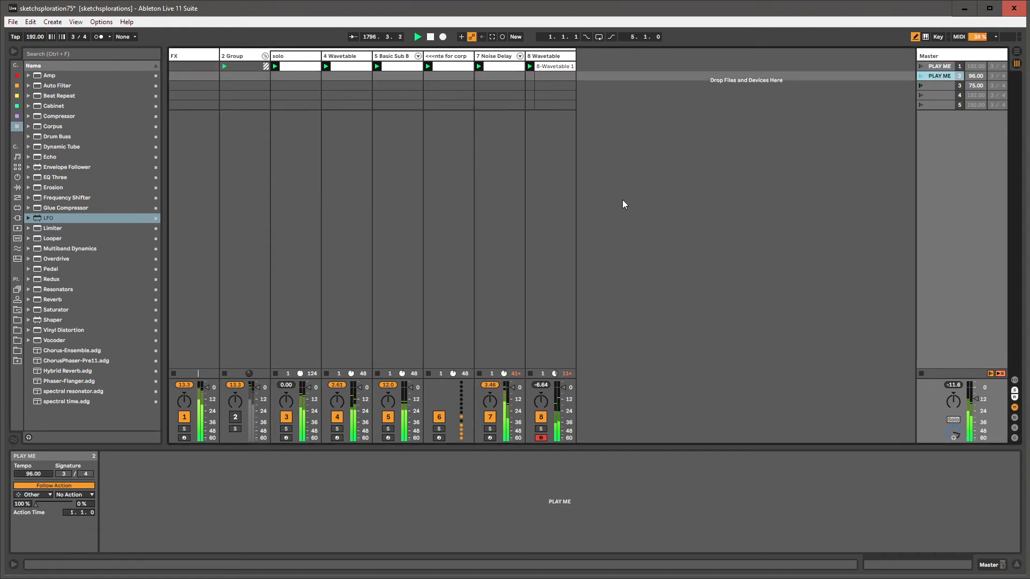
pyautogui.click(932, 96)
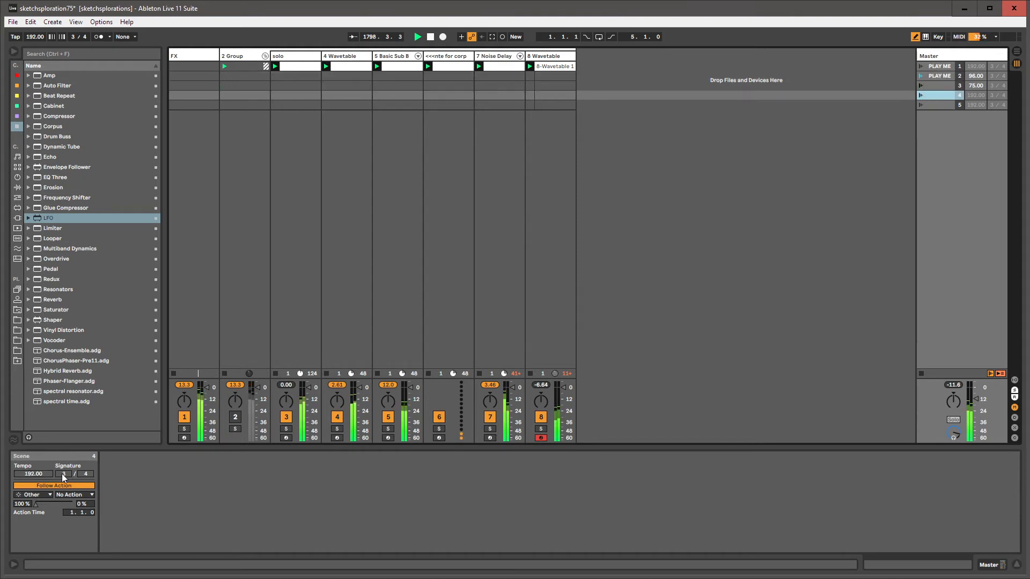
pyautogui.click(40, 474)
pyautogui.write('13')
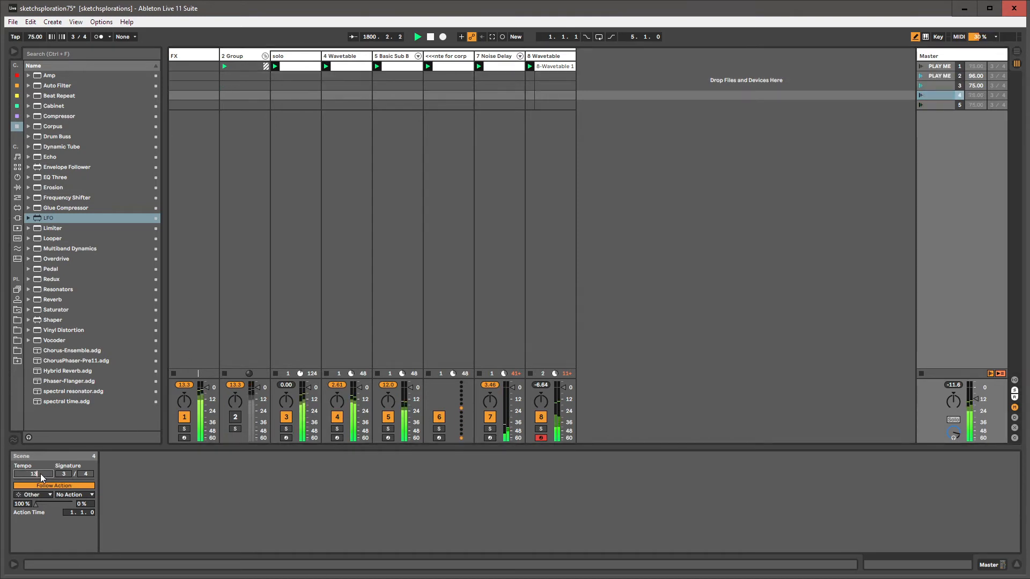
pyautogui.write('4')
pyautogui.press('Return')
# Set scene 5's tempo to 350
pyautogui.click(931, 104)
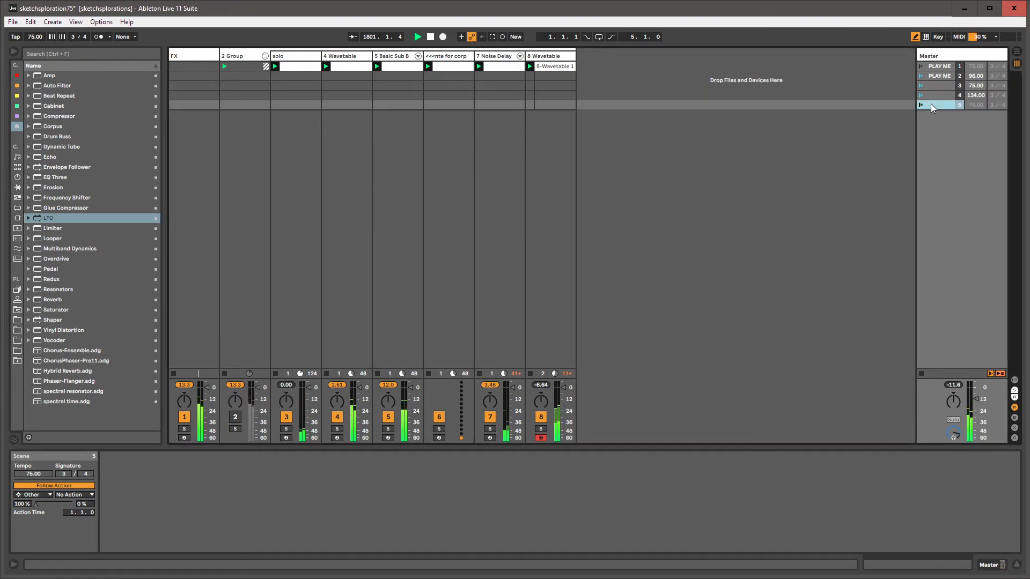
pyautogui.click(936, 76)
pyautogui.click(937, 105)
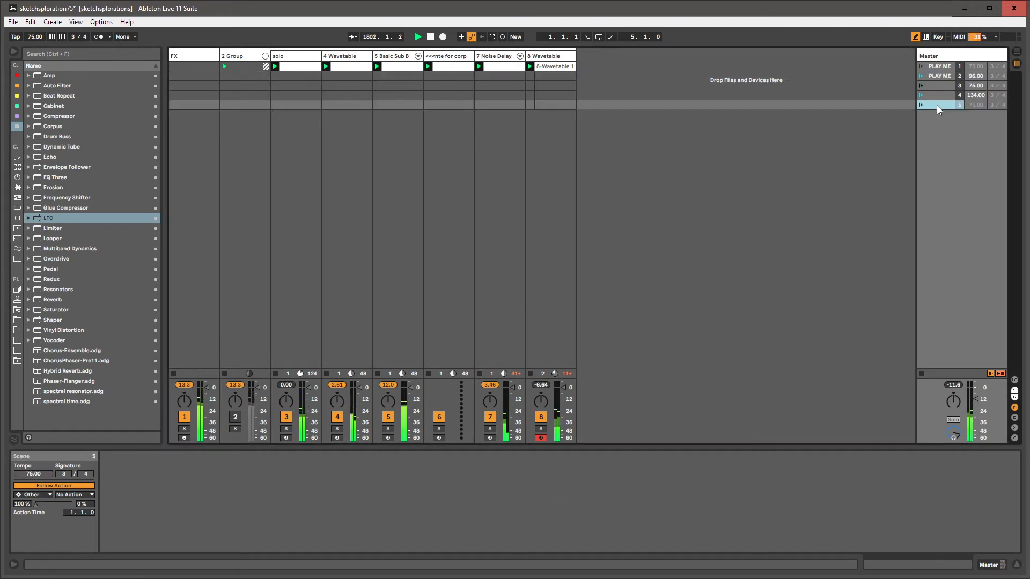
pyautogui.click(33, 475)
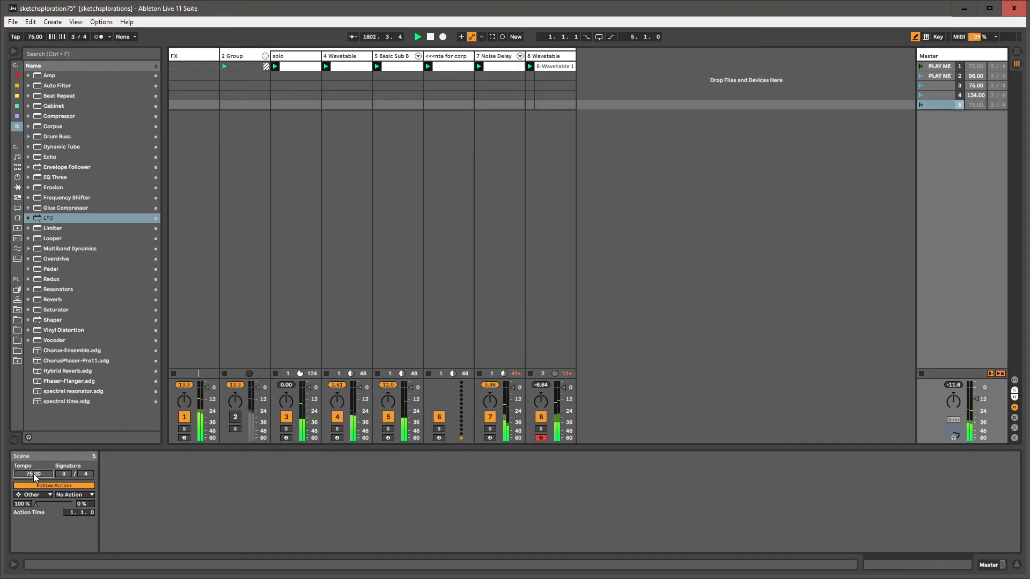
pyautogui.write('350')
pyautogui.press('Return')
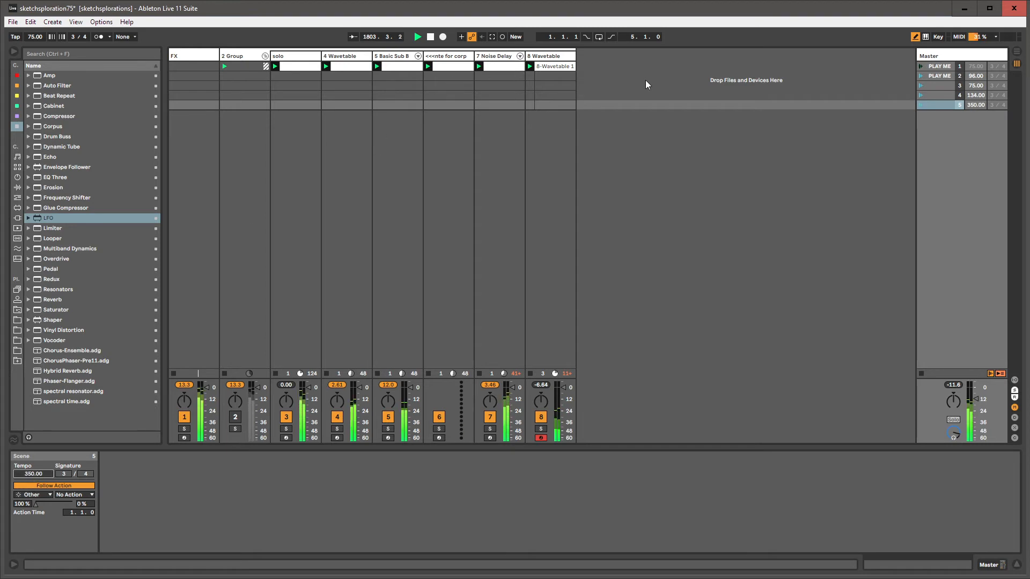
# Set scene 1's tempo to 192 and launch that scene
pyautogui.click(941, 66)
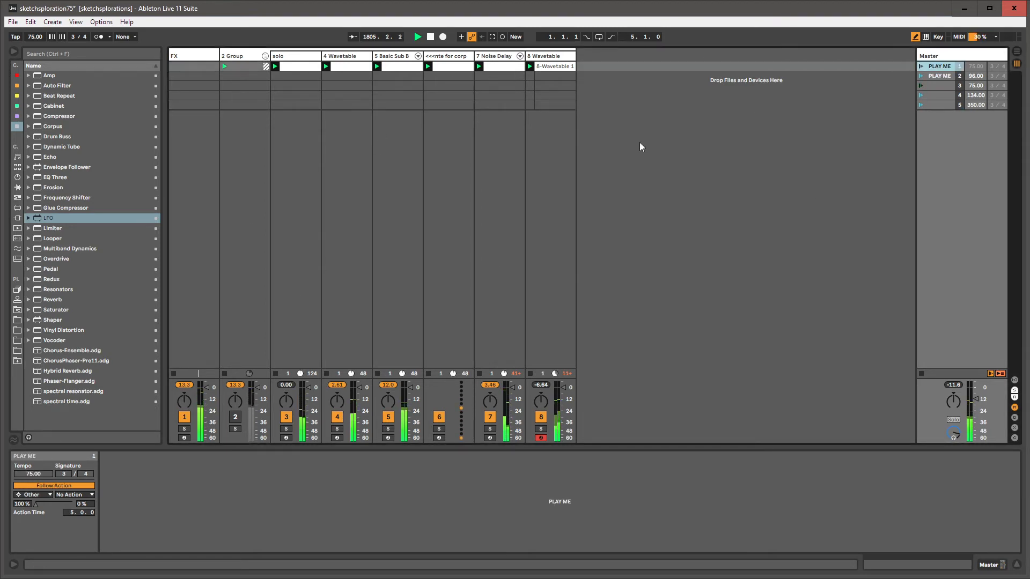
pyautogui.click(940, 76)
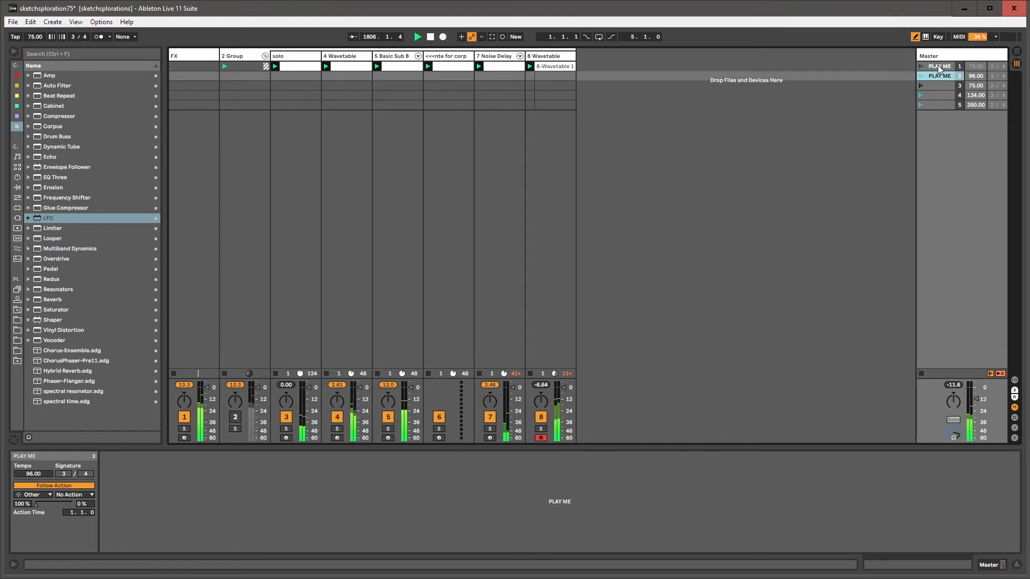
pyautogui.click(939, 66)
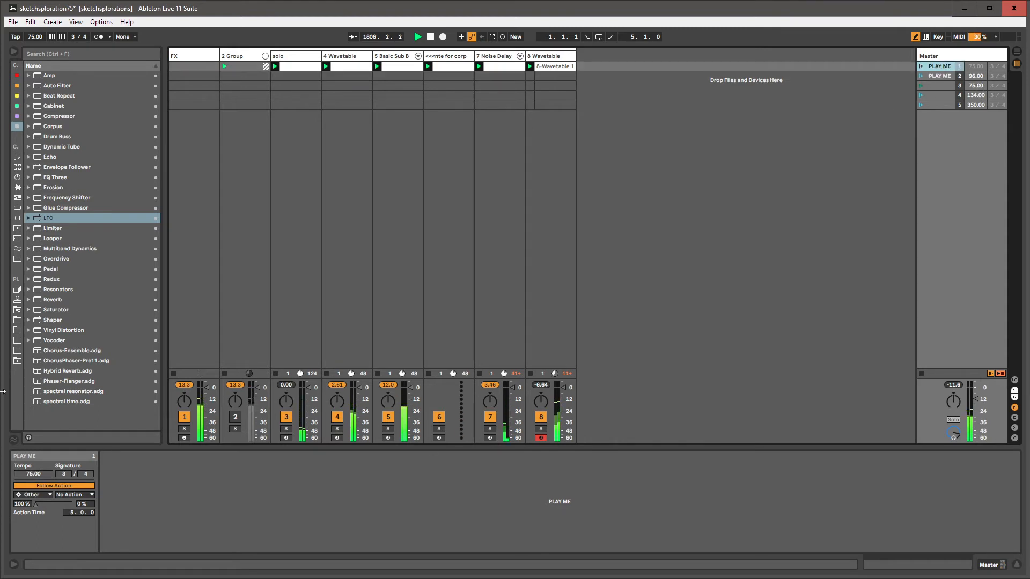
pyautogui.click(35, 474)
pyautogui.write('192')
pyautogui.press('Return')
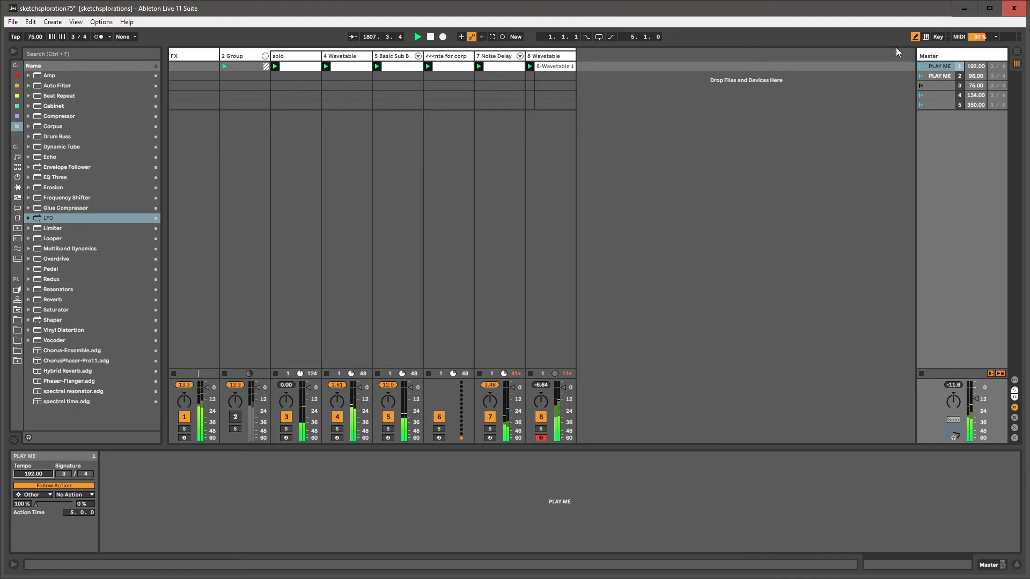
pyautogui.click(921, 66)
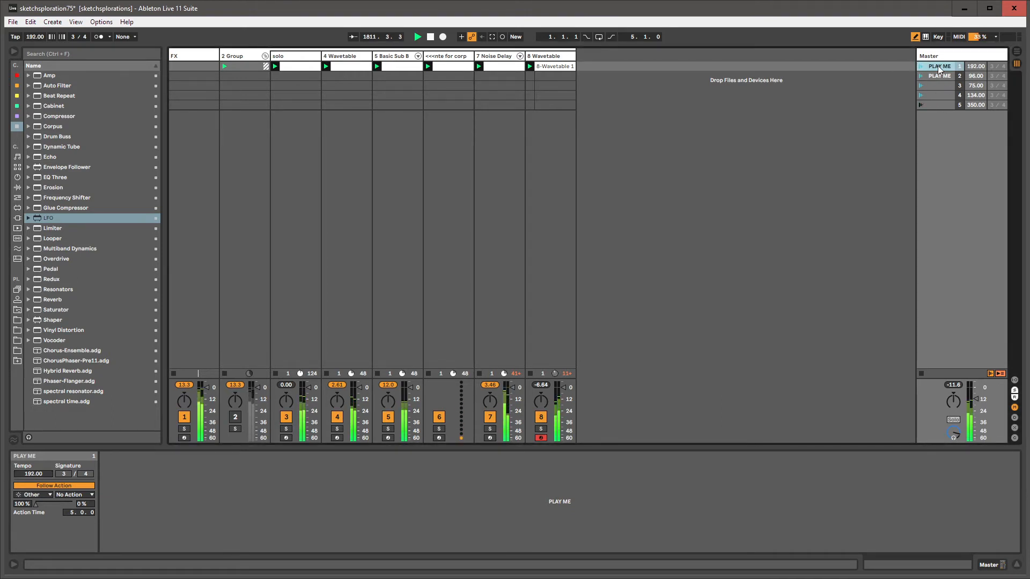
# Change the first follow action of scenes 2 to 5 to First
pyautogui.click(937, 75)
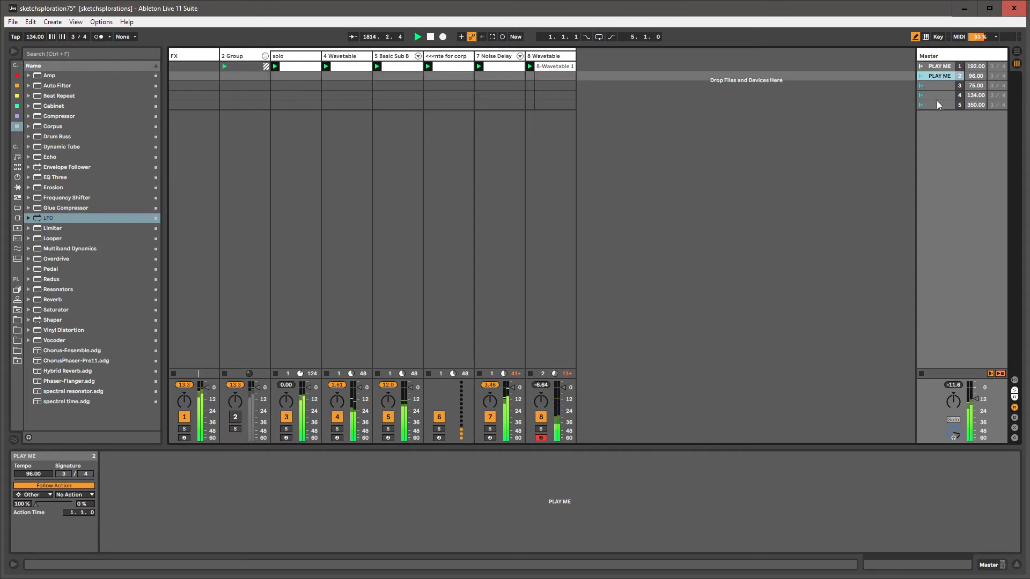
pyautogui.keyDown('shift'); pyautogui.click(936, 102); pyautogui.keyUp('shift')
pyautogui.click(39, 495)
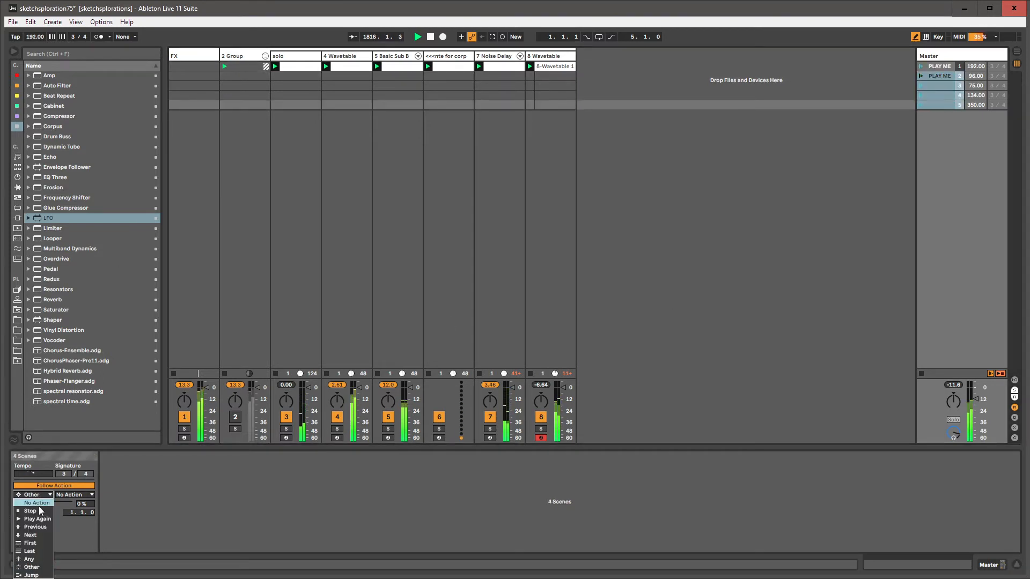
pyautogui.click(37, 544)
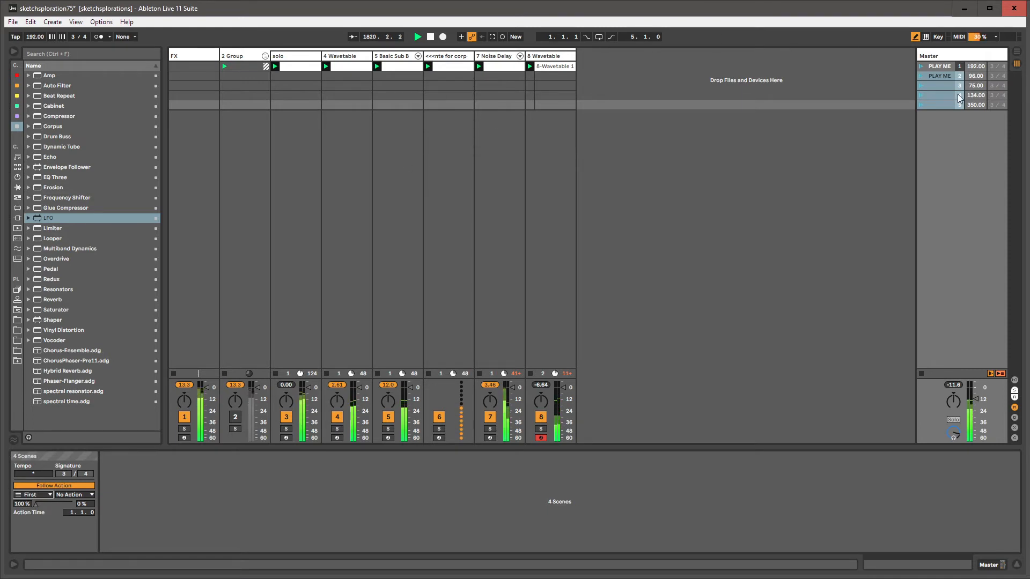
# Name scene 3 "PLAY ME" and set its tempo to 163
pyautogui.click(942, 75)
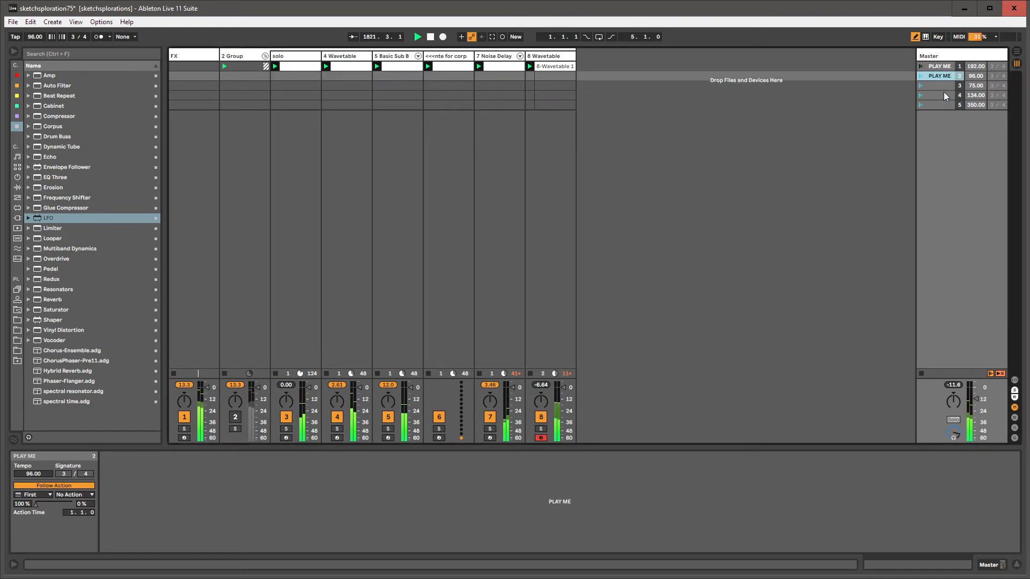
pyautogui.click(944, 65)
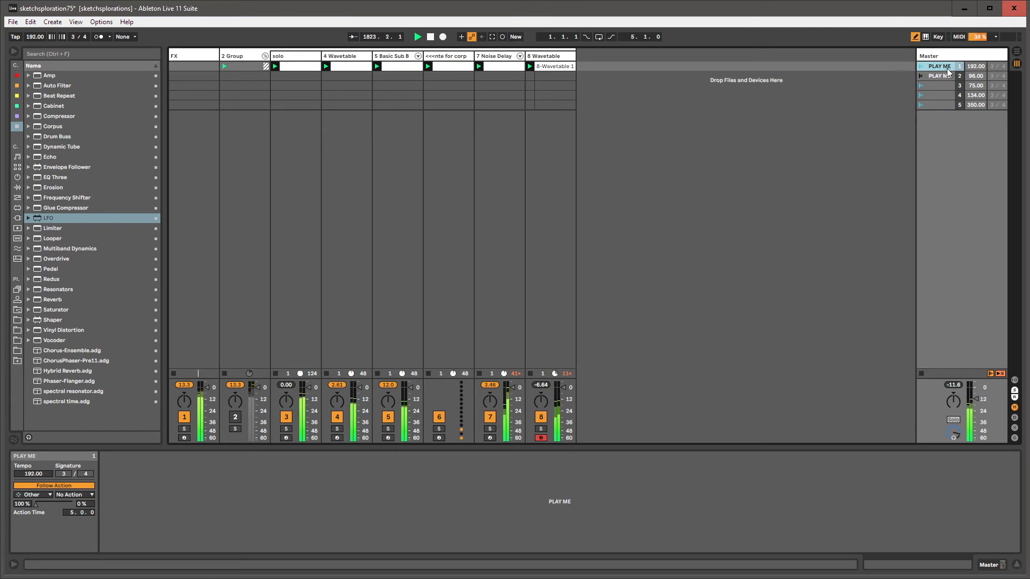
pyautogui.click(944, 74)
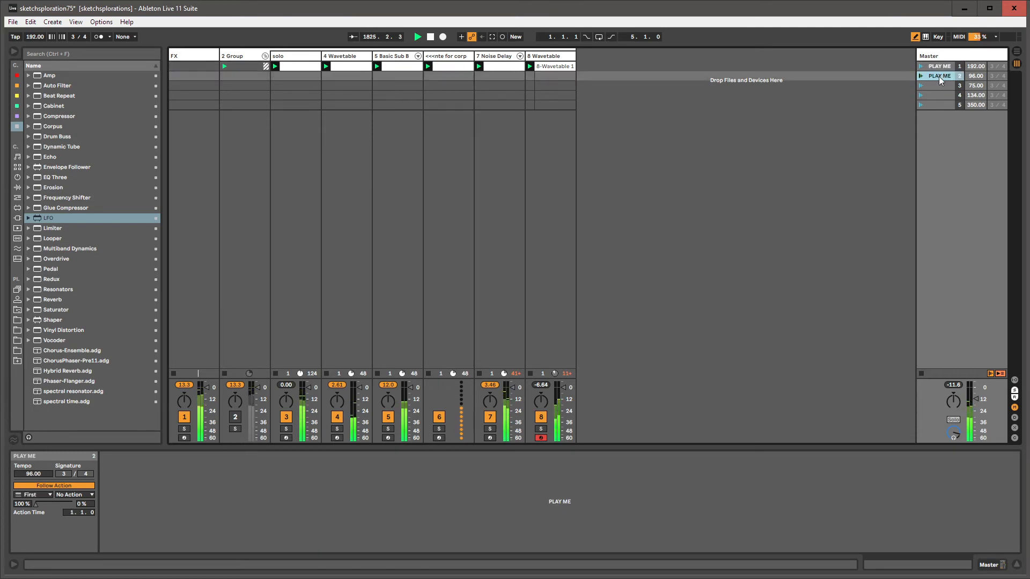
pyautogui.click(938, 84)
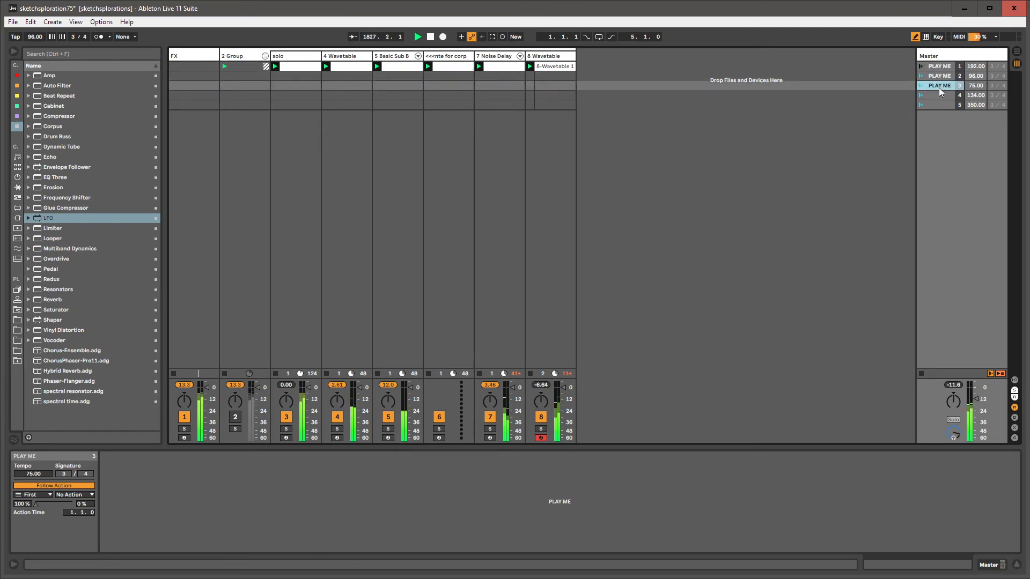
pyautogui.click(38, 472)
pyautogui.write('1')
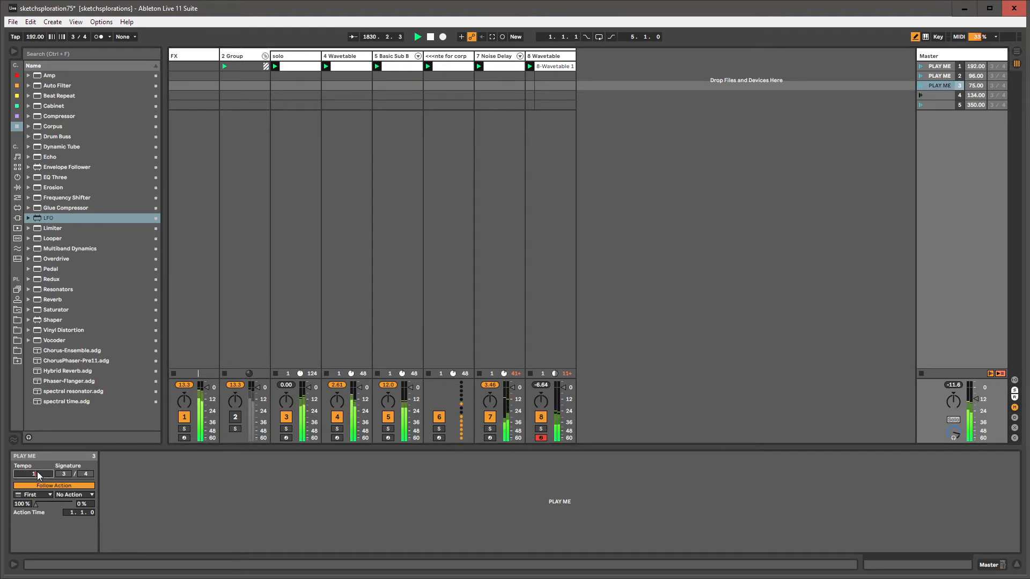
pyautogui.write('63')
pyautogui.press('Return')
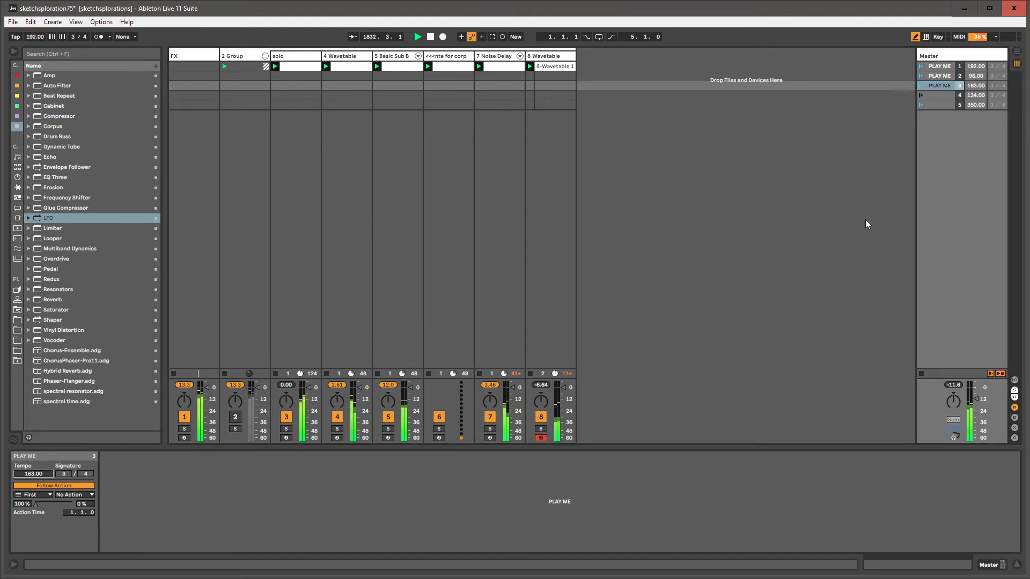
pyautogui.click(939, 98)
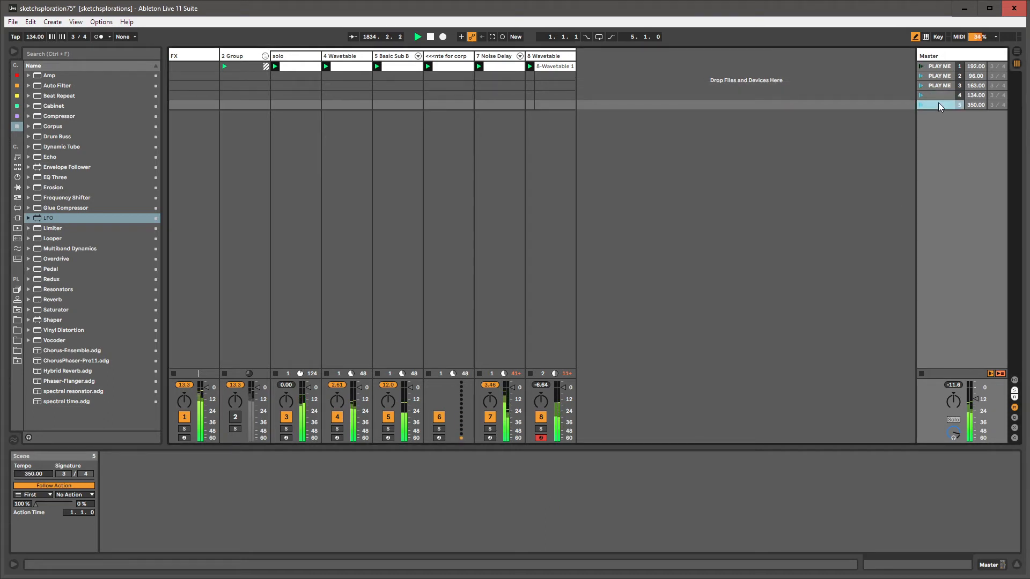
# Name scenes 4 and 5 "PLAY ME" and widen the Master track column slightly
pyautogui.click(938, 103)
pyautogui.click(937, 95)
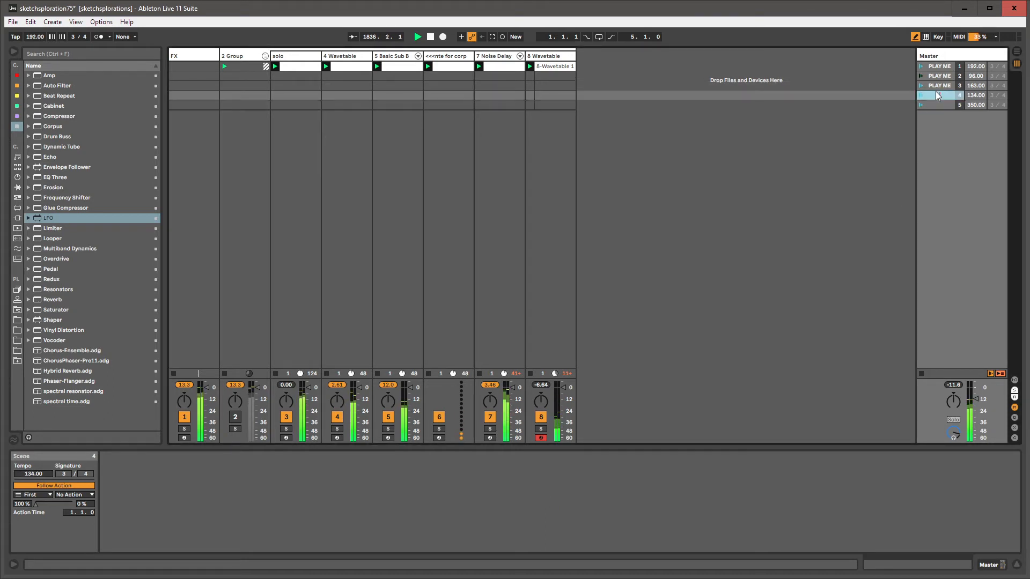
pyautogui.click(937, 106)
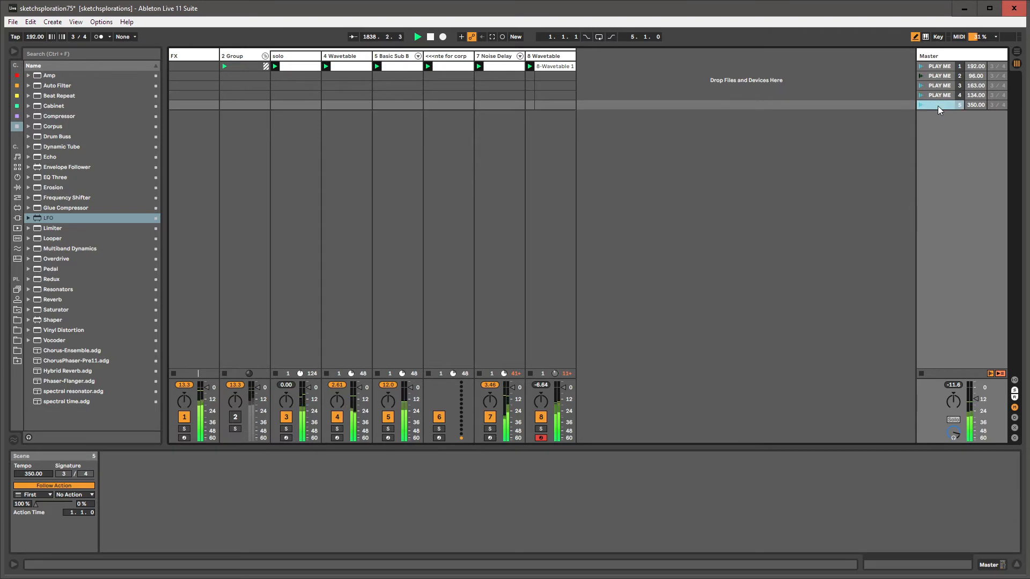
pyautogui.click(927, 66)
pyautogui.moveTo(916, 55); pyautogui.dragTo(896, 55)
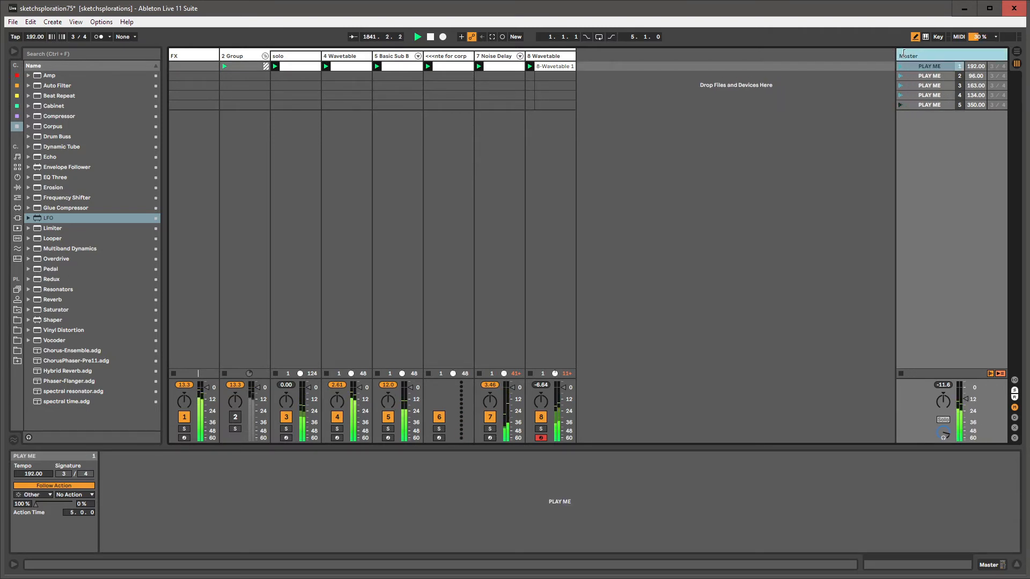
# Review the tempo and follow action settings of scenes 1 to 5, and examine the solo track's device chain
pyautogui.click(923, 67)
pyautogui.click(927, 76)
pyautogui.click(927, 86)
pyautogui.click(928, 96)
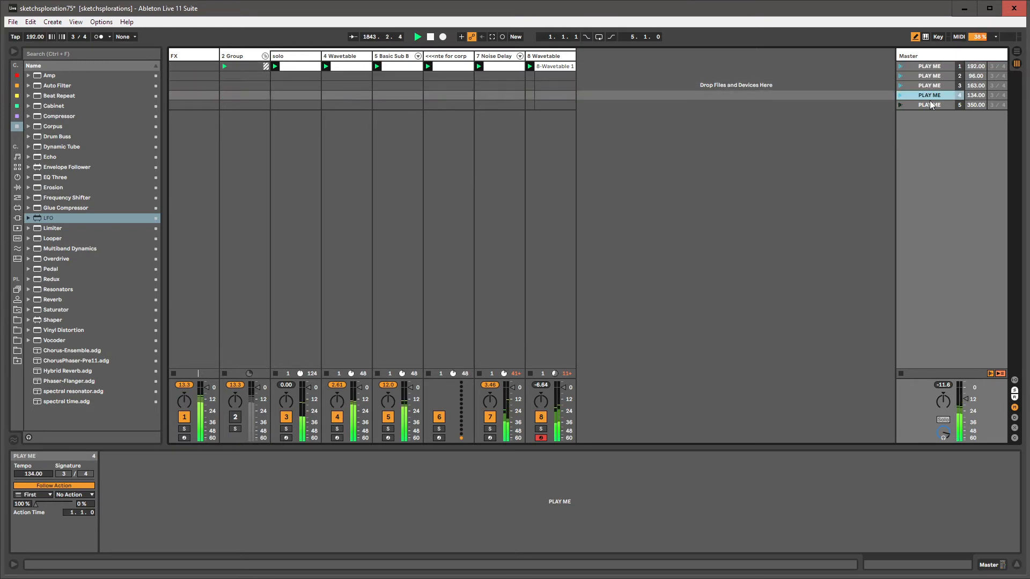
pyautogui.click(929, 105)
pyautogui.click(933, 65)
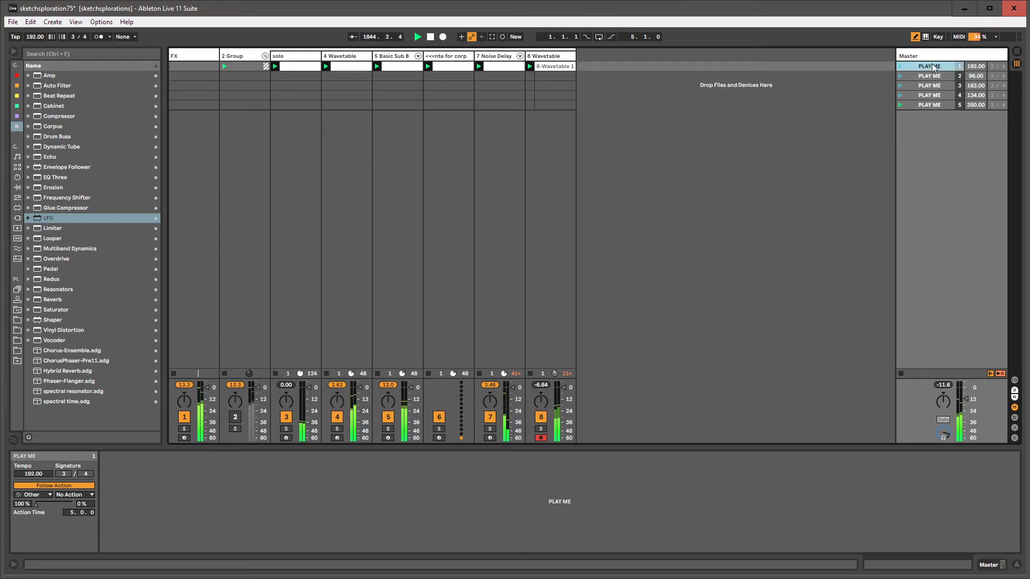
pyautogui.click(553, 57)
pyautogui.click(931, 86)
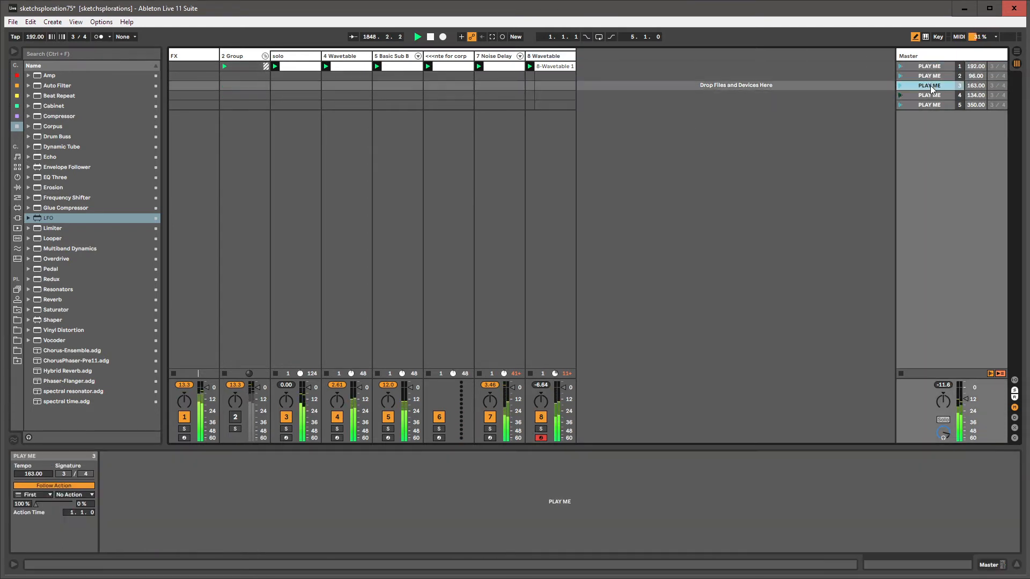
pyautogui.click(932, 107)
pyautogui.click(311, 57)
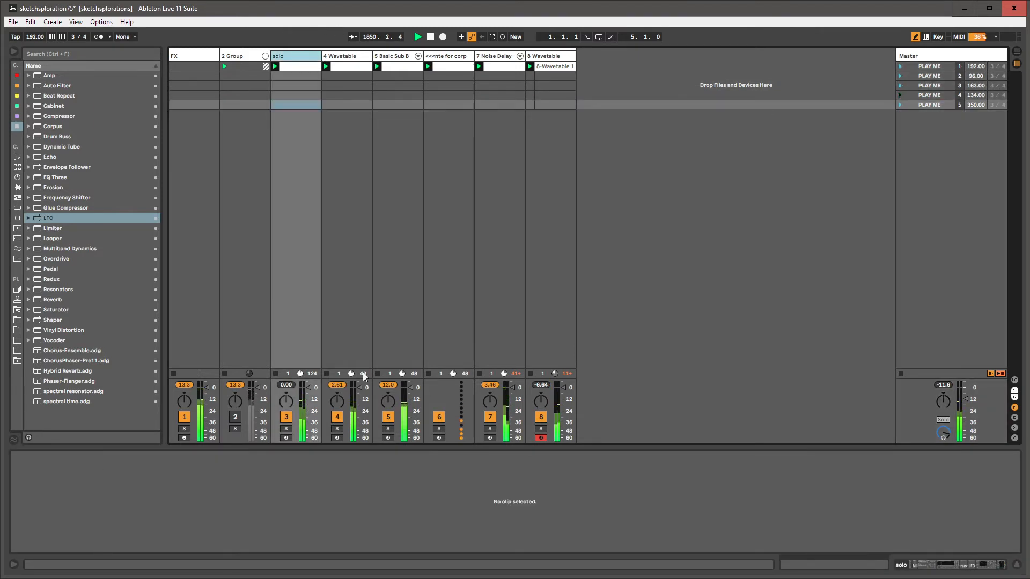
pyautogui.click(920, 68)
pyautogui.click(925, 76)
pyautogui.click(926, 86)
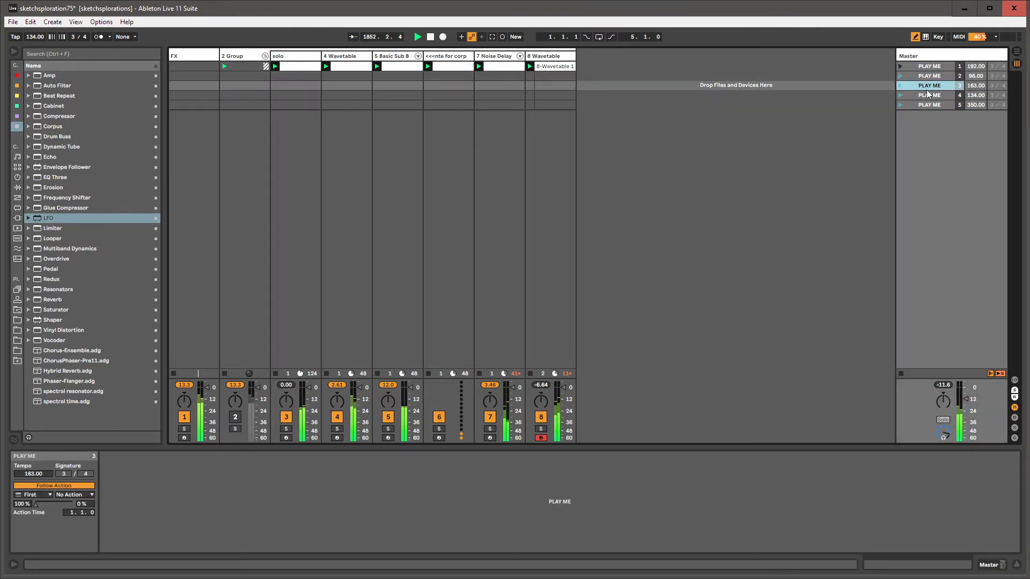
pyautogui.click(927, 95)
pyautogui.click(927, 105)
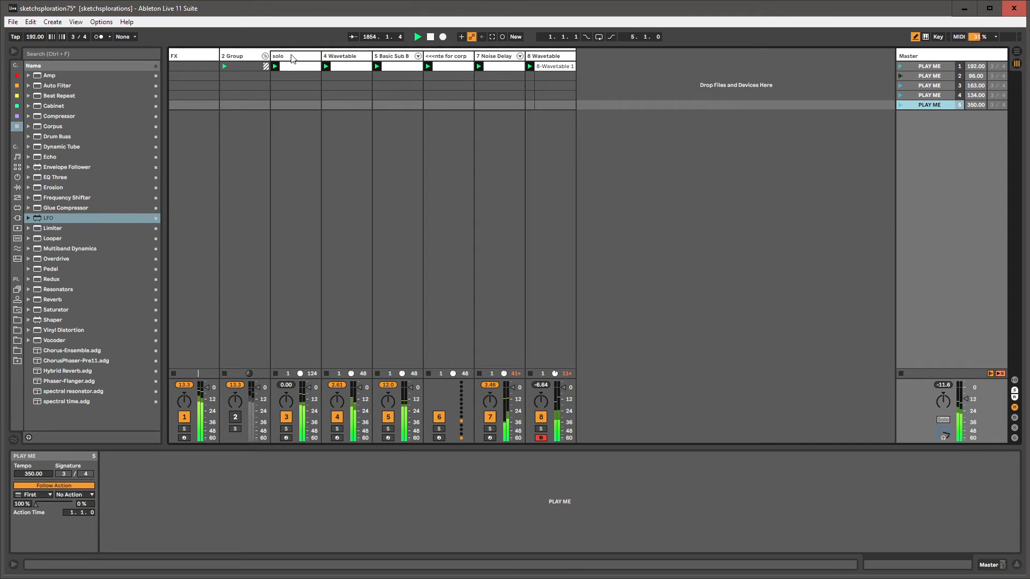
pyautogui.click(292, 57)
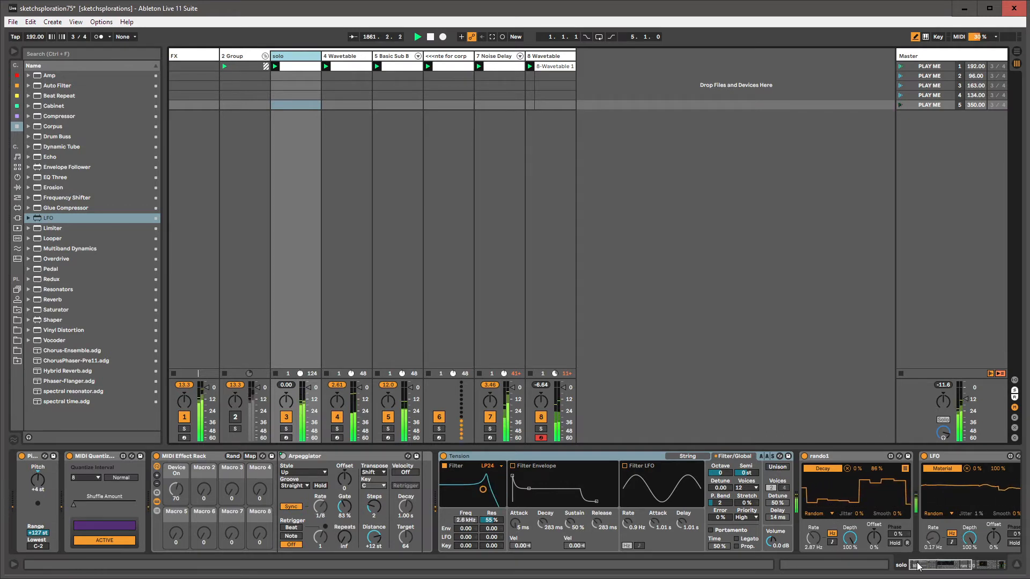
pyautogui.moveTo(917, 568); pyautogui.dragTo(924, 566)
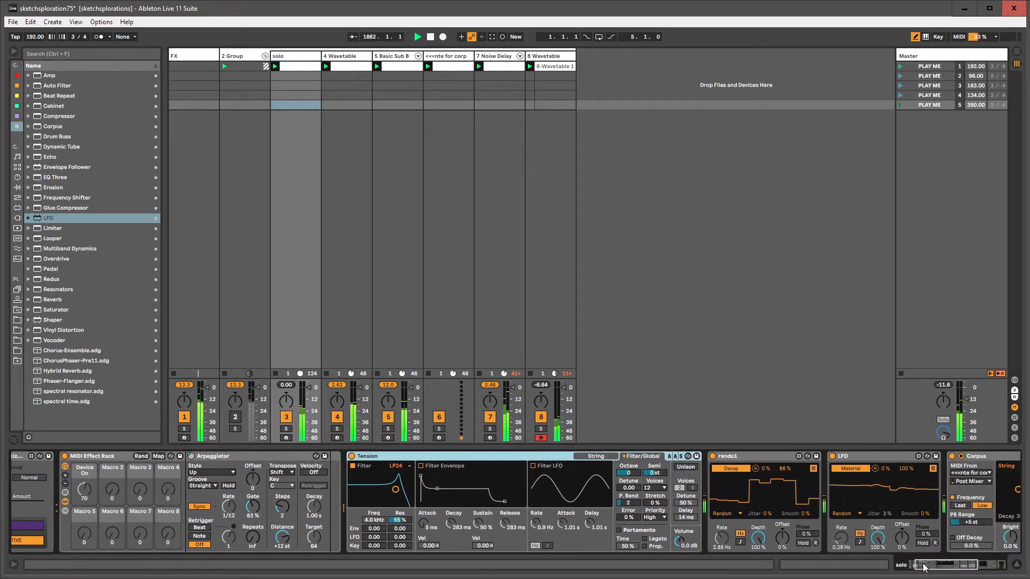
# Raise the Tune of the 8 Wavetable track's Corpus to about 1383 Hz and check the devices on the "<<<nte for corpus" track
pyautogui.click(553, 58)
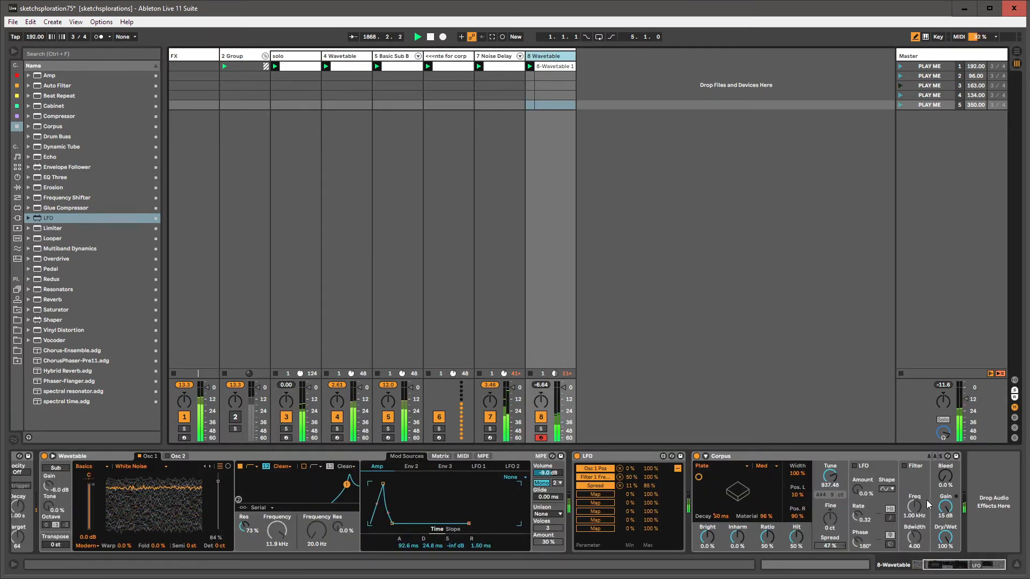
pyautogui.moveTo(830, 478); pyautogui.dragTo(830, 470)
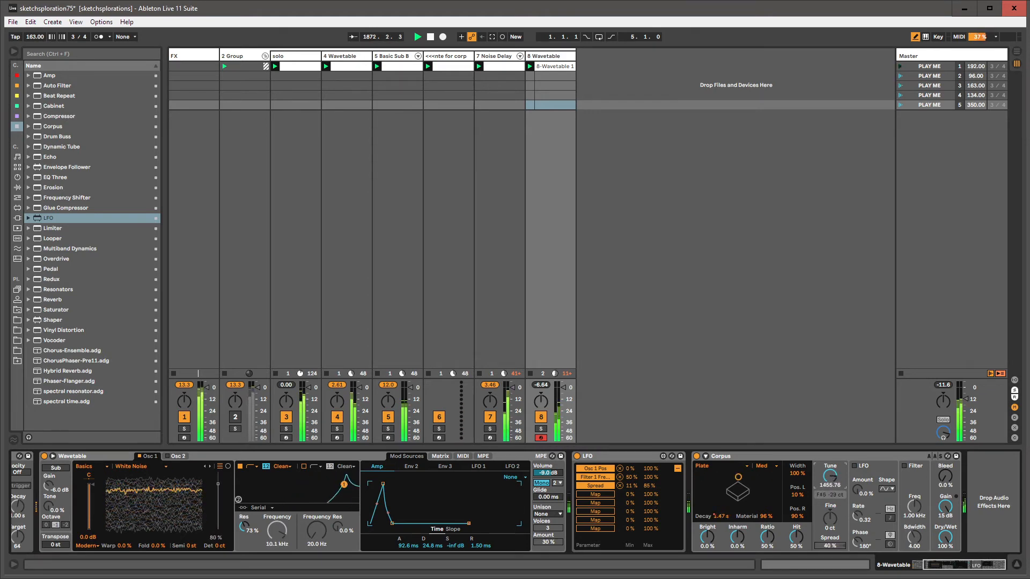
pyautogui.click(453, 57)
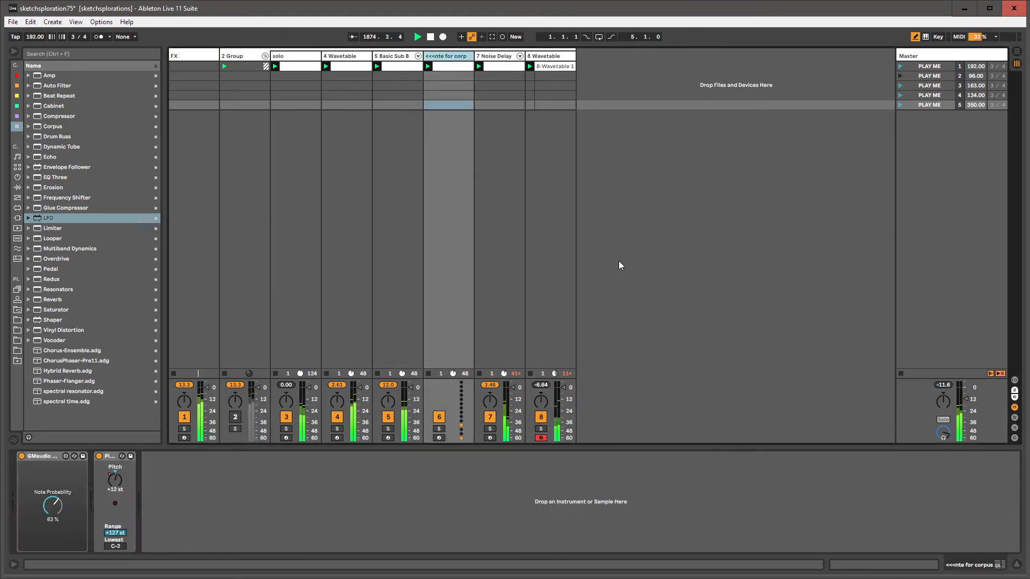
pyautogui.click(567, 53)
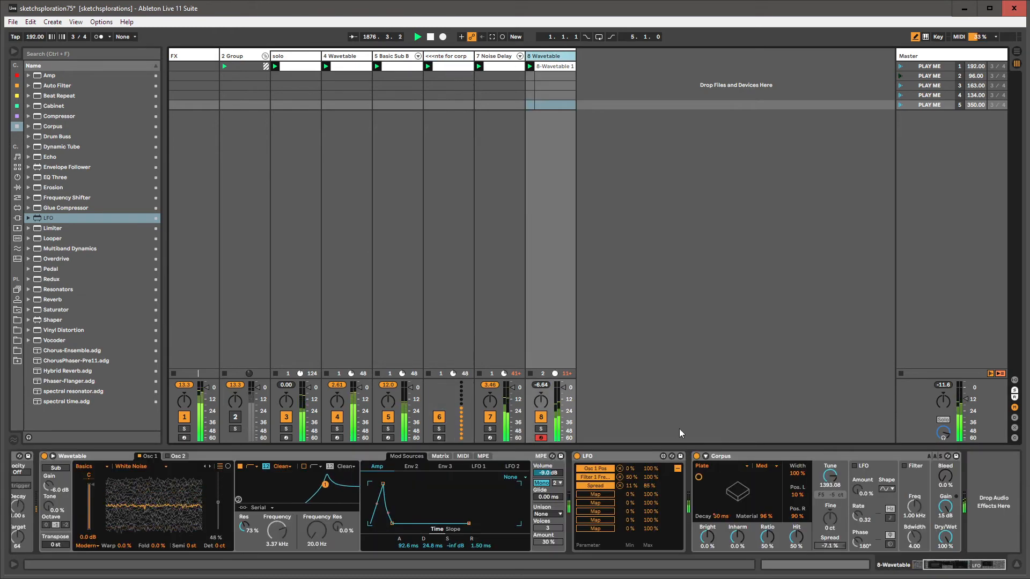
# Feed the Corpus MIDI from the "<<<nte for corpus" track with Frequency enabled, and show its Transpose automation in the clip
pyautogui.click(716, 473)
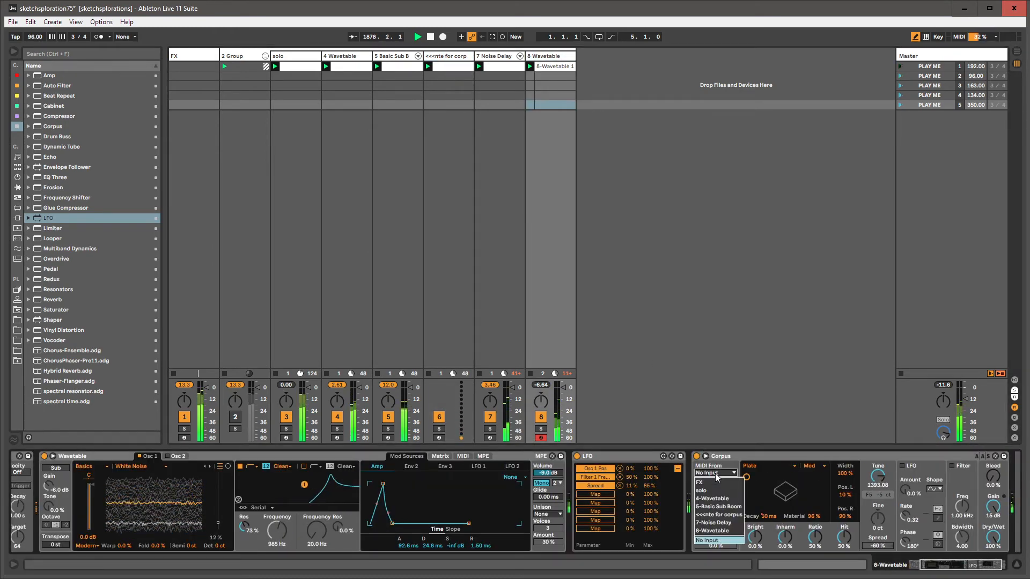
pyautogui.click(719, 519)
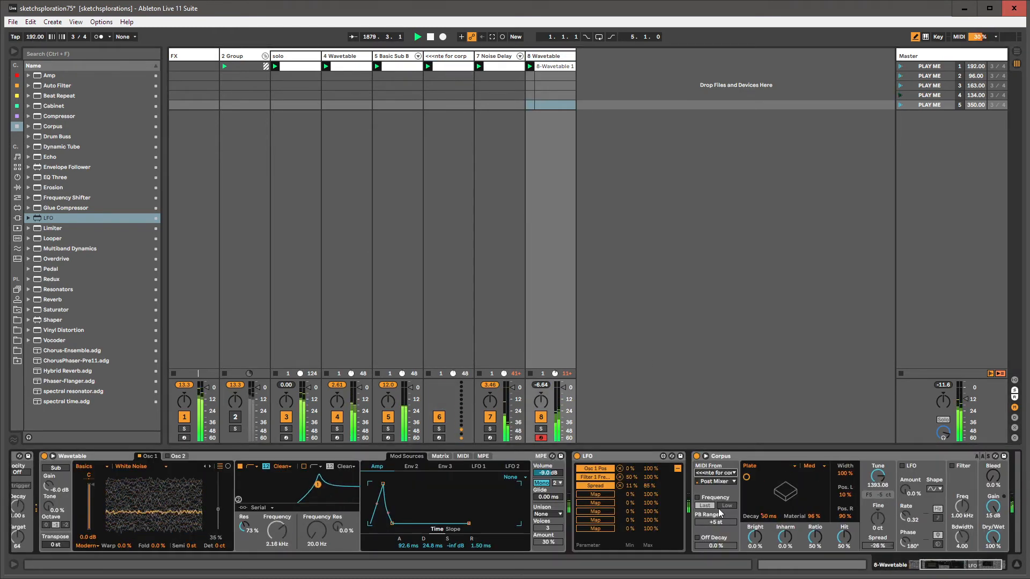
pyautogui.click(698, 498)
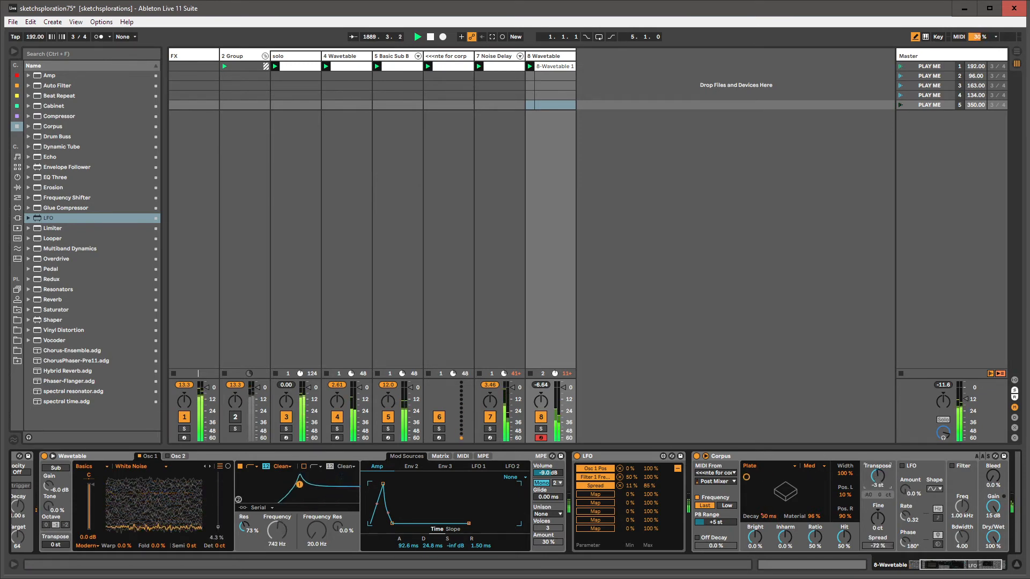
pyautogui.rightClick(875, 479)
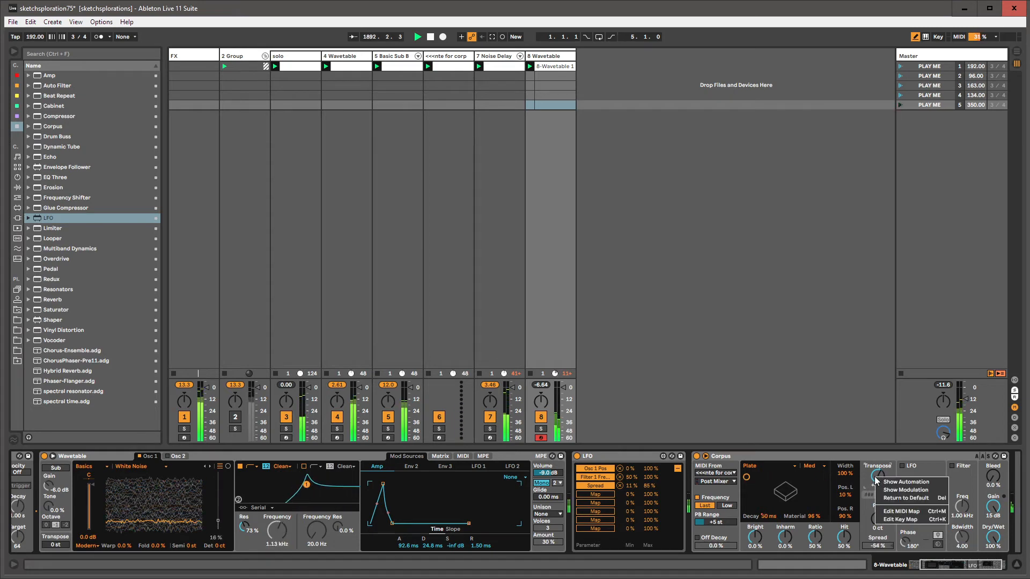
pyautogui.click(906, 482)
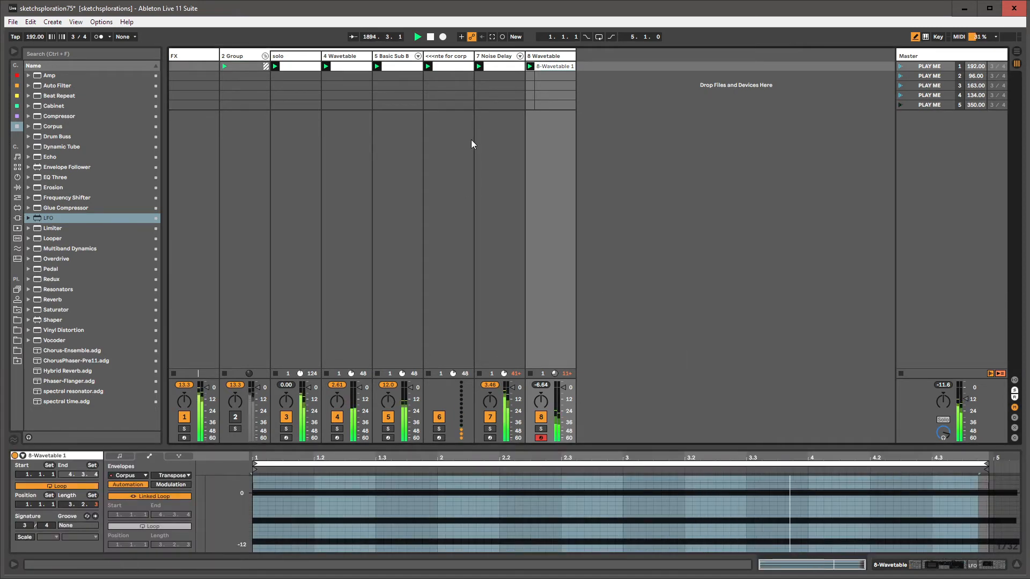
# Hide the Noise Delay rack's chain list and add an EQ Eight at the end of the 7 Noise Delay track's device chain
pyautogui.click(481, 57)
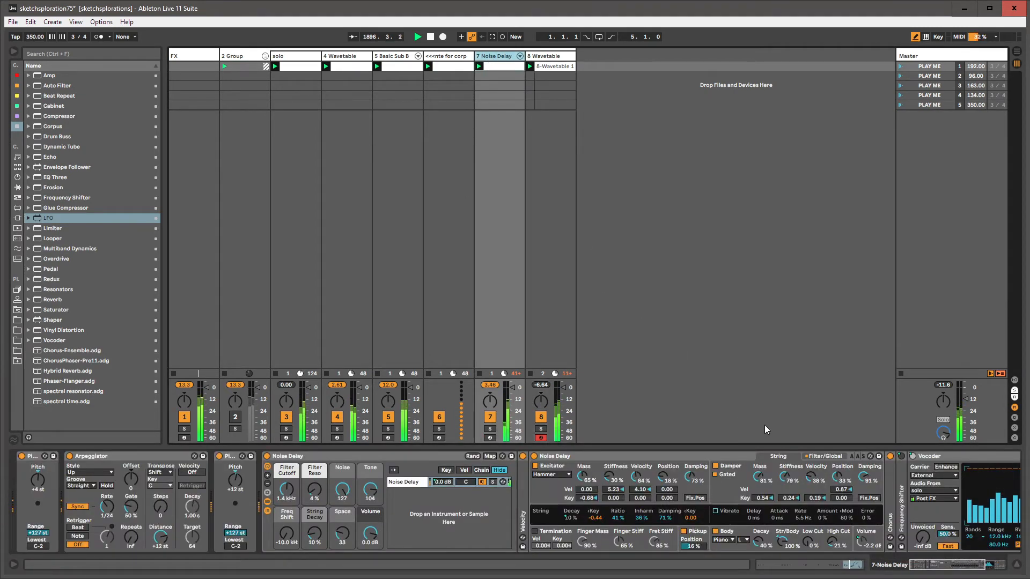
pyautogui.click(267, 512)
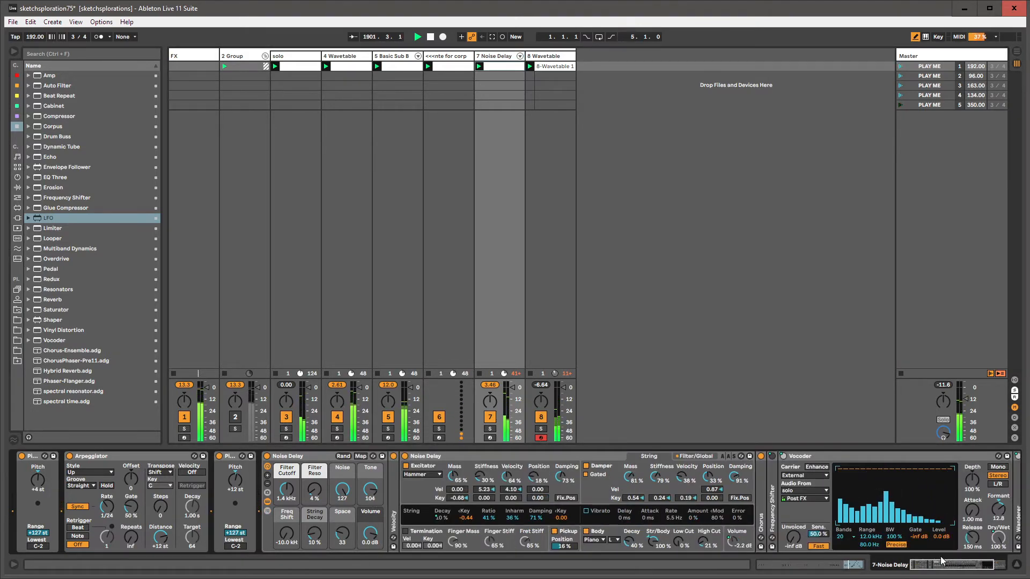
pyautogui.hscroll(3, 997, 515)
pyautogui.click(997, 515)
pyautogui.hotkey('ctrl', 'f')
pyautogui.write('EQ Eight')
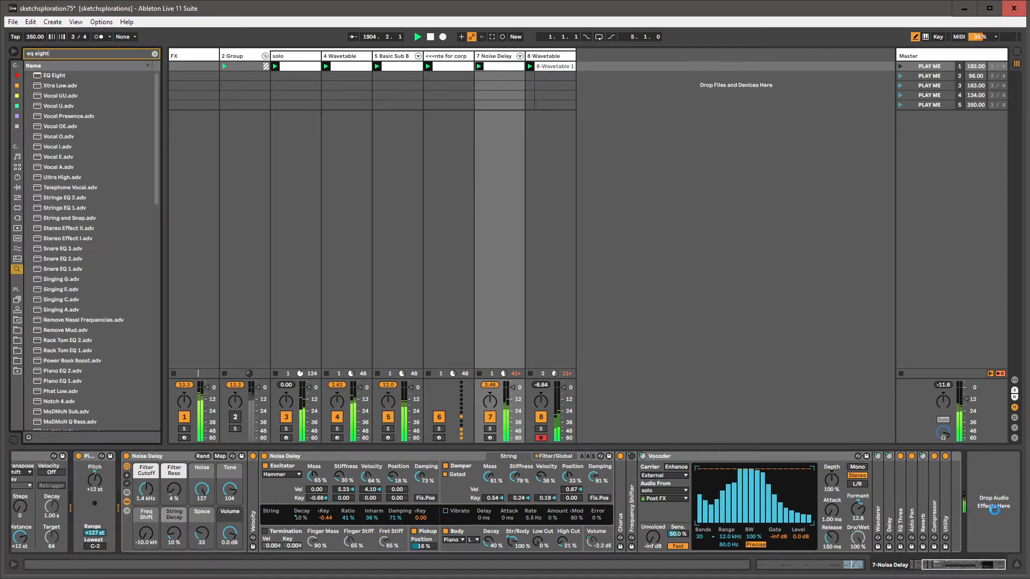
pyautogui.press('Return')
pyautogui.press('Escape')
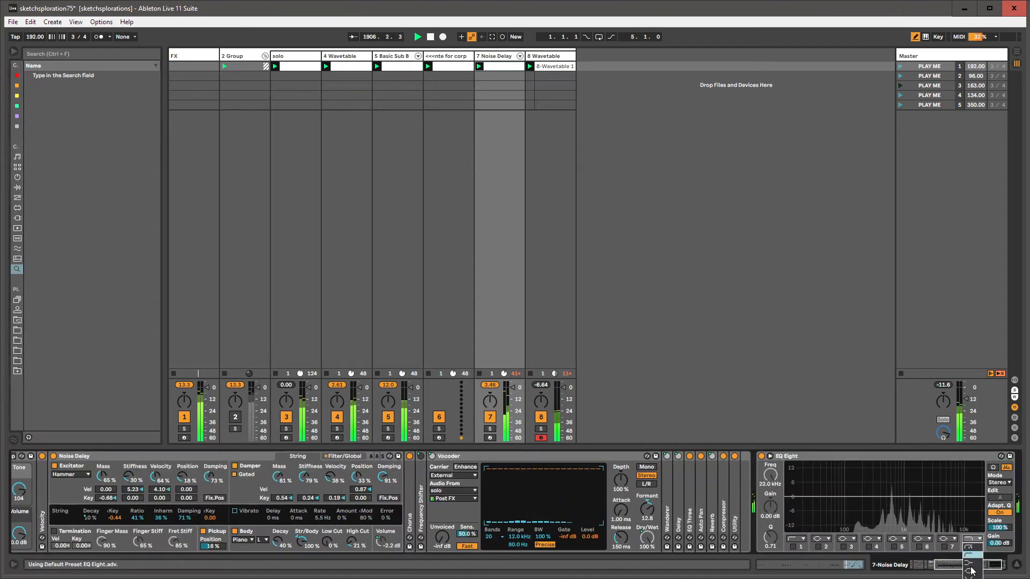
# Make EQ Eight's band 8 a high shelf boosted 15 dB at about 3.52 kHz
pyautogui.click(972, 539)
pyautogui.click(970, 548)
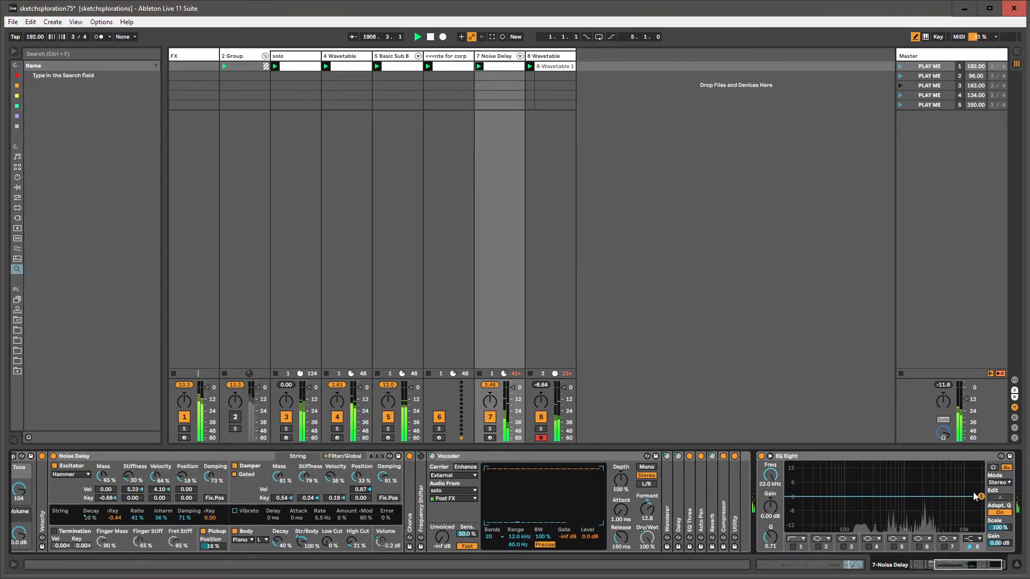
pyautogui.moveTo(983, 497); pyautogui.dragTo(936, 465)
# Unlink the Noise Delay clip's EQ Eight band 8 frequency envelope and draw stepped automation from about bar 50 to 60
pyautogui.rightClick(775, 475)
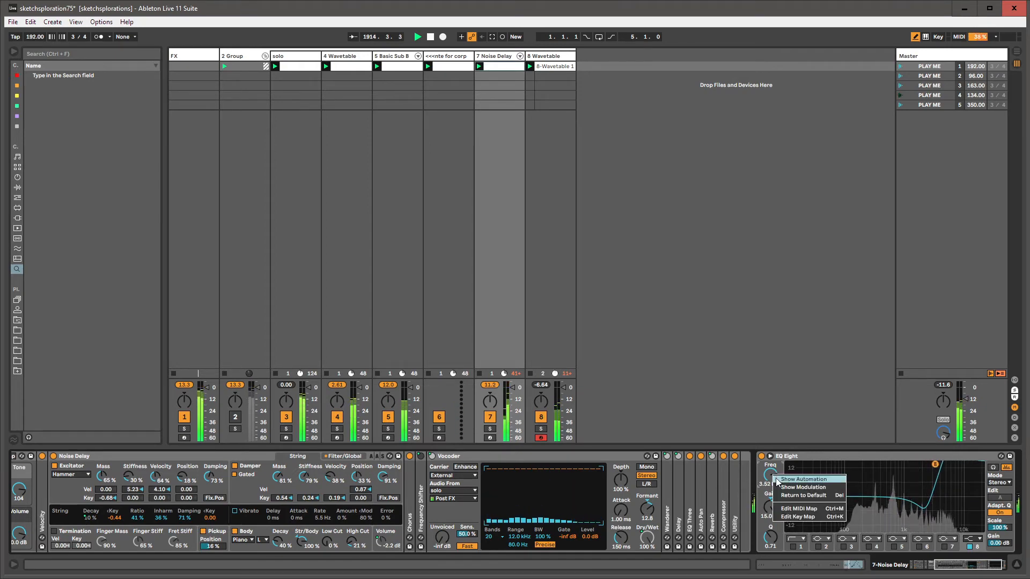
pyautogui.click(764, 482)
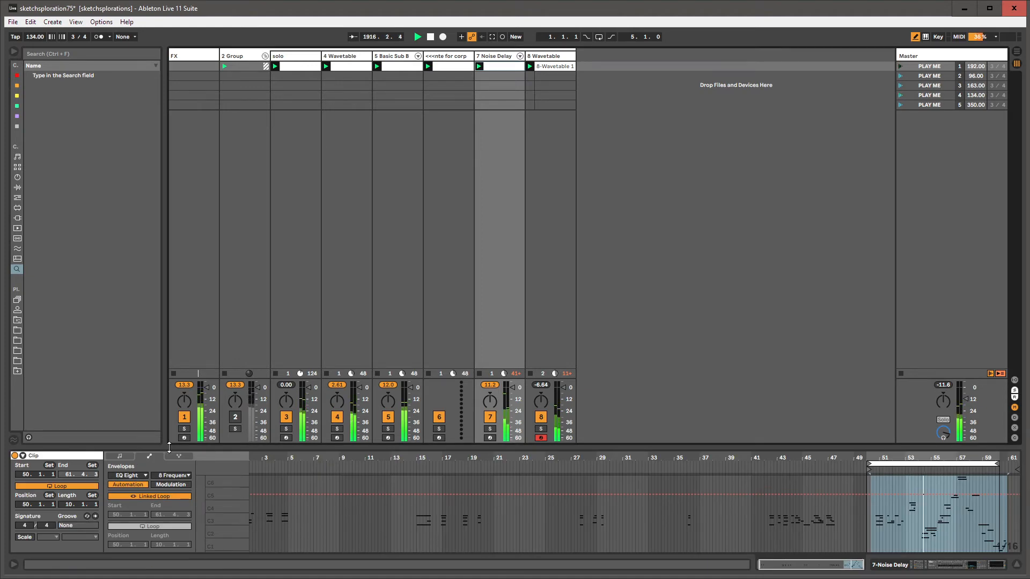
pyautogui.click(154, 496)
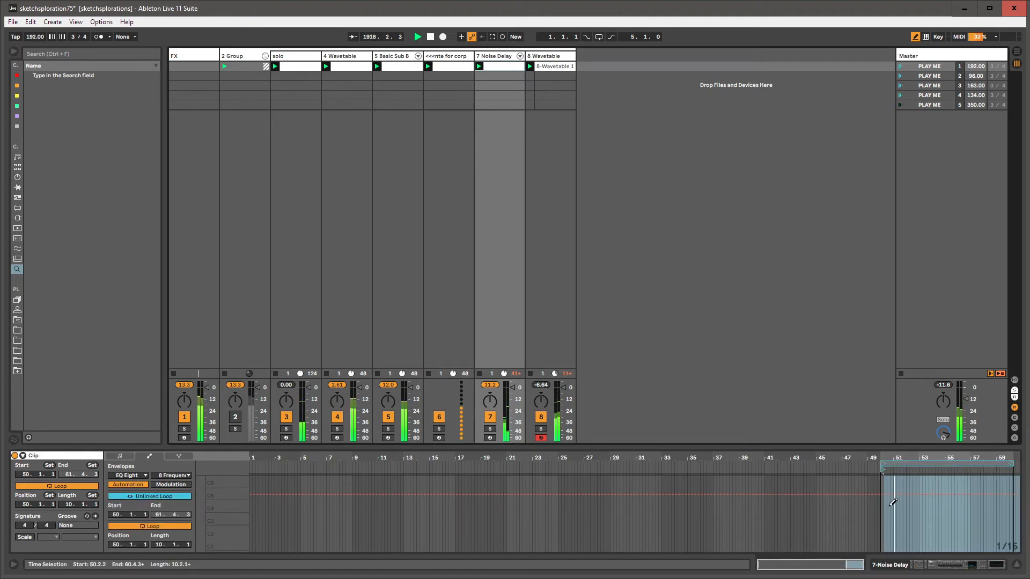
pyautogui.moveTo(893, 502); pyautogui.dragTo(919, 501)
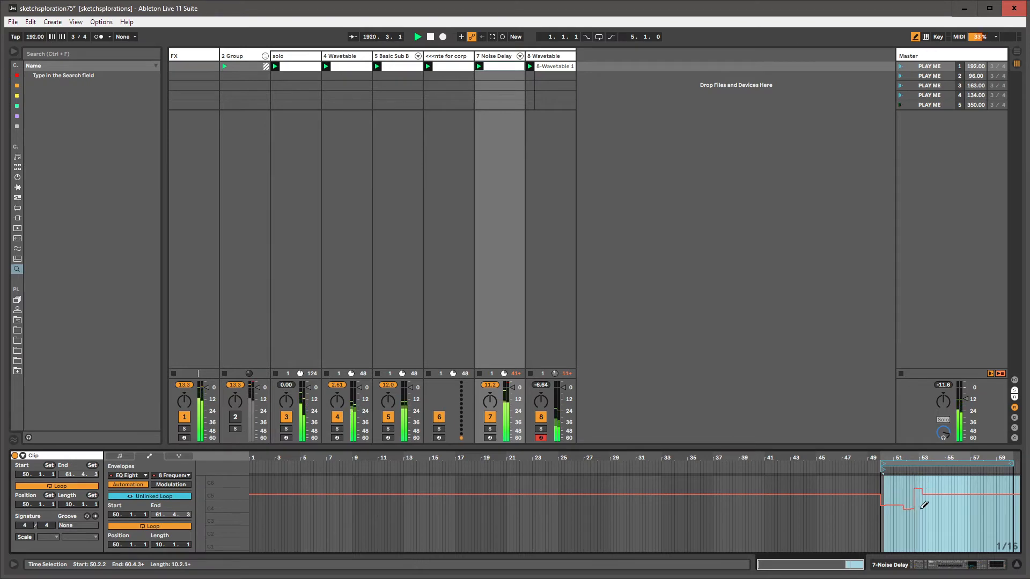
pyautogui.moveTo(937, 484)
pyautogui.mouseDown()
pyautogui.moveTo(967, 487)
pyautogui.moveTo(982, 509)
pyautogui.moveTo(997, 486)
pyautogui.moveTo(1009, 508)
pyautogui.mouseUp()
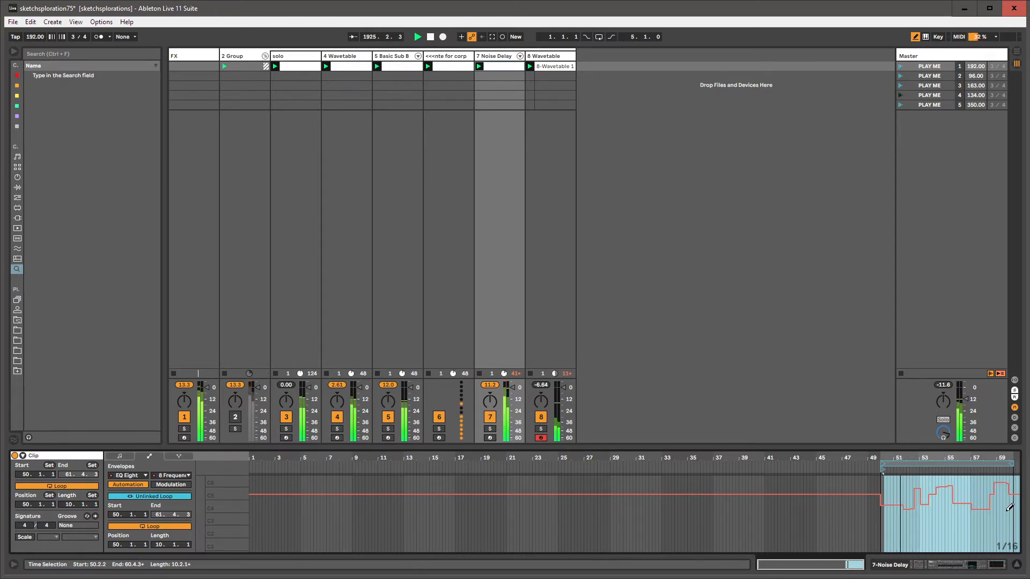
pyautogui.press('b')
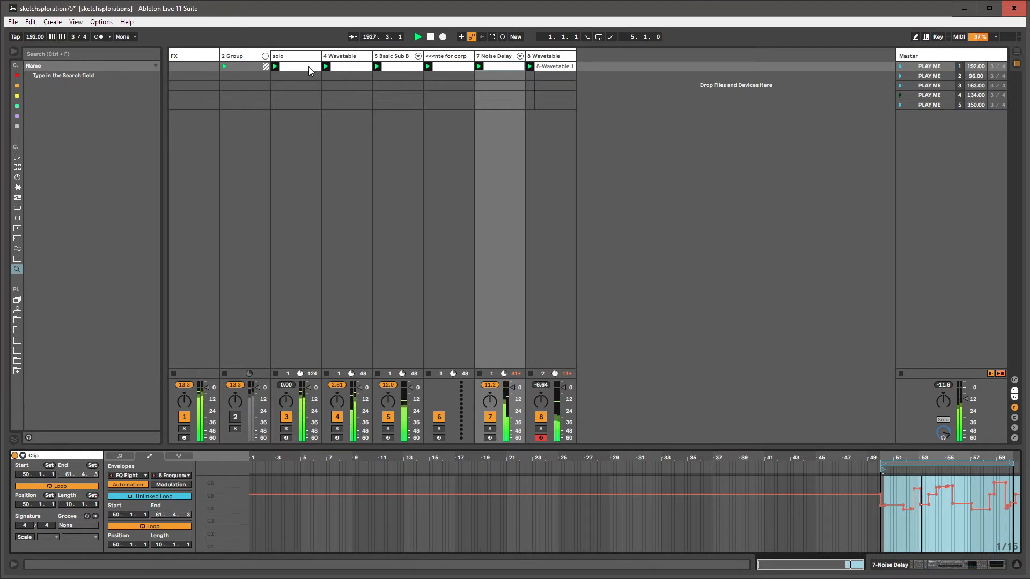
# Enable Follow Action and Legato for all six clips in scene 1, from solo to 8 Wavetable
pyautogui.click(285, 66)
pyautogui.click(547, 66)
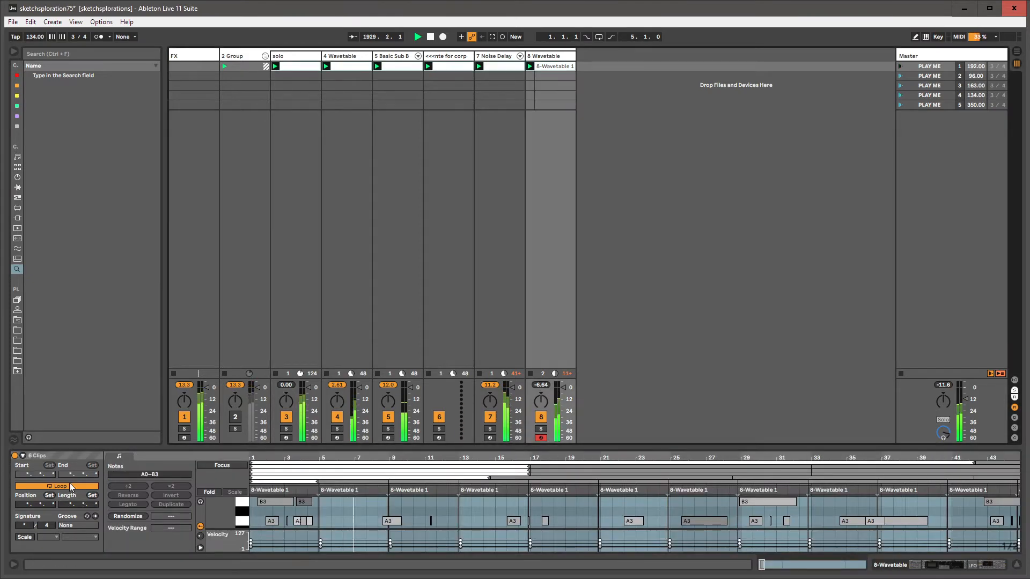
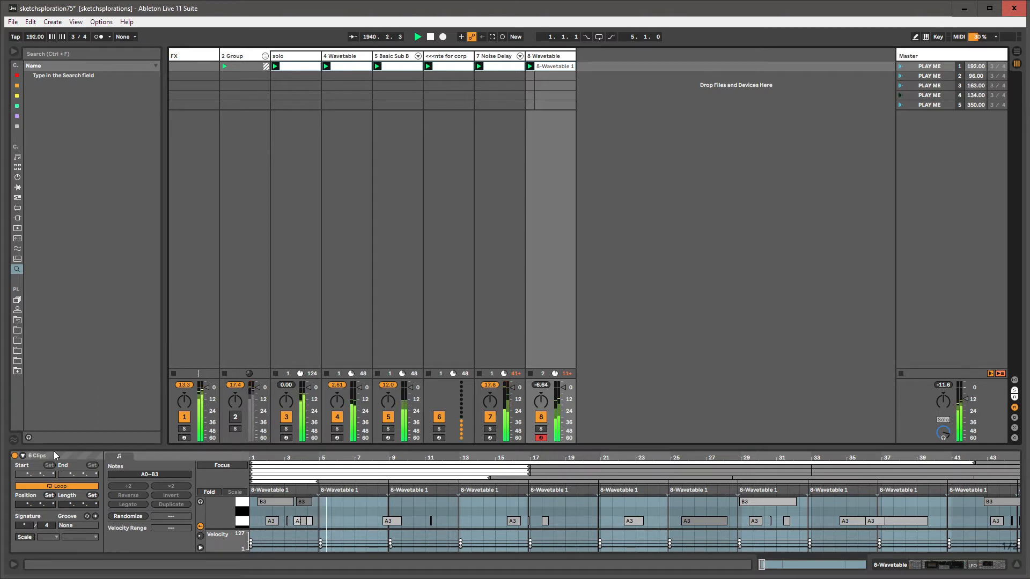
pyautogui.click(23, 457)
pyautogui.click(131, 466)
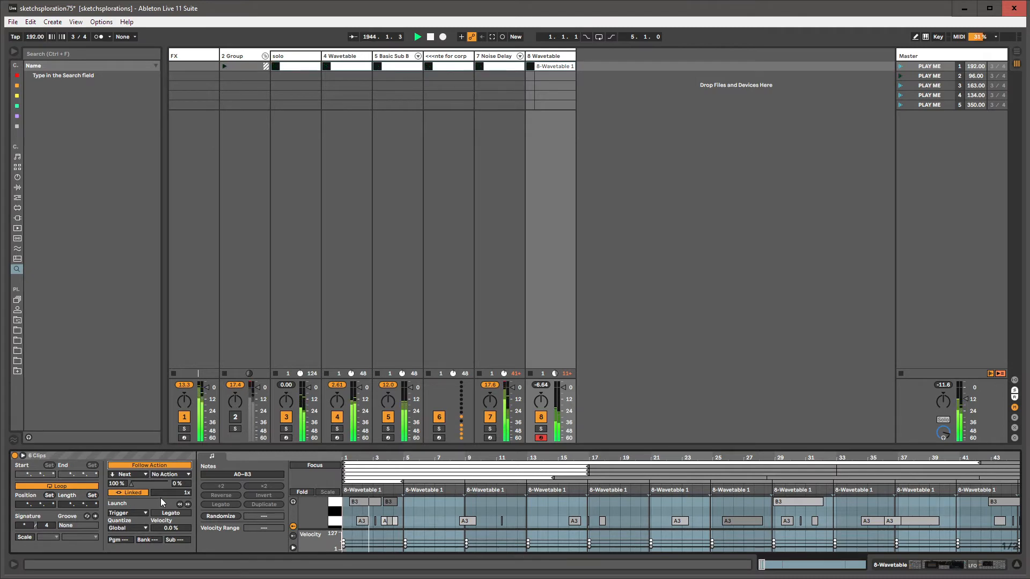
pyautogui.click(167, 514)
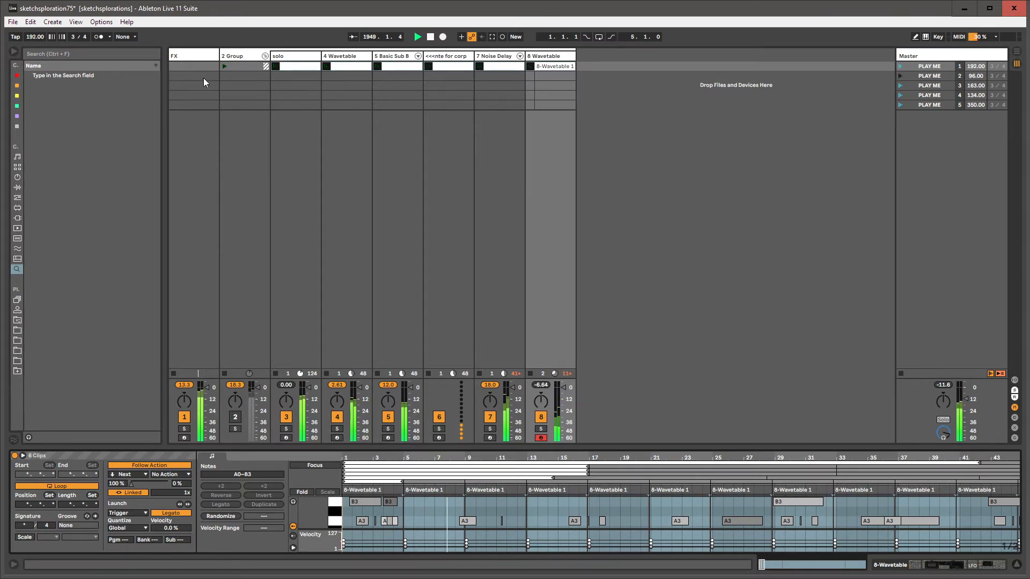
pyautogui.click(186, 55)
pyautogui.click(16, 198)
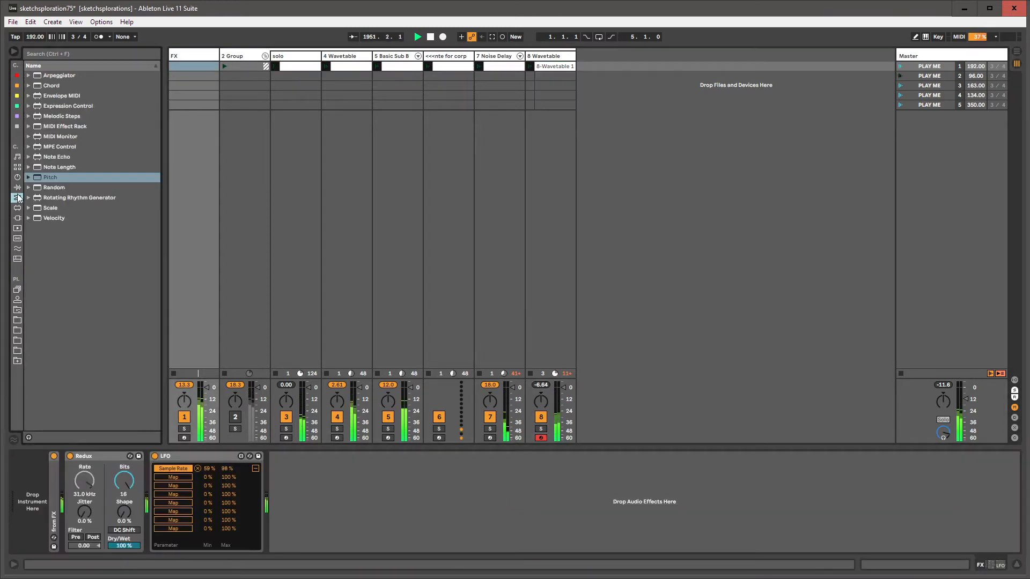
pyautogui.click(18, 188)
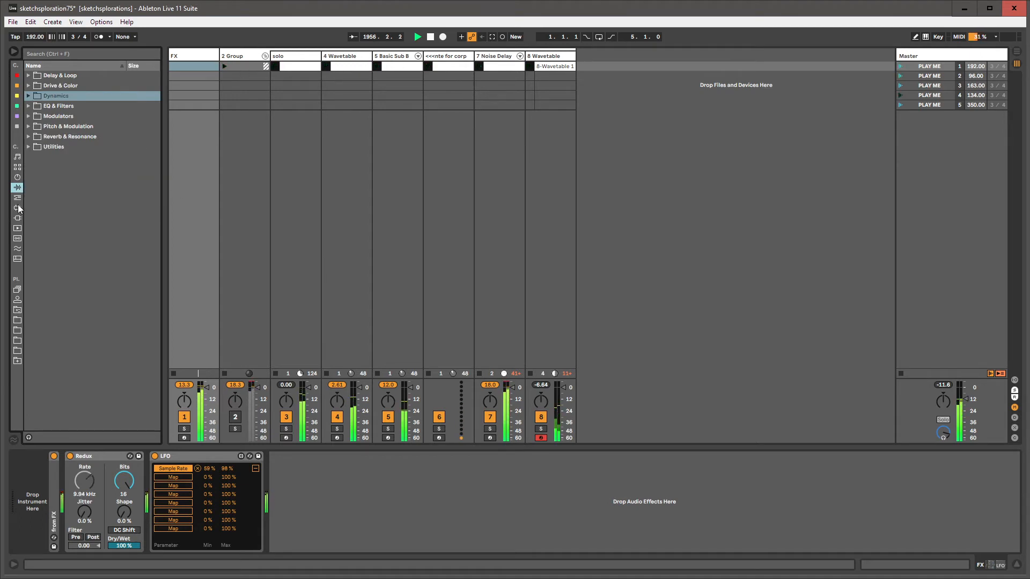
pyautogui.click(17, 198)
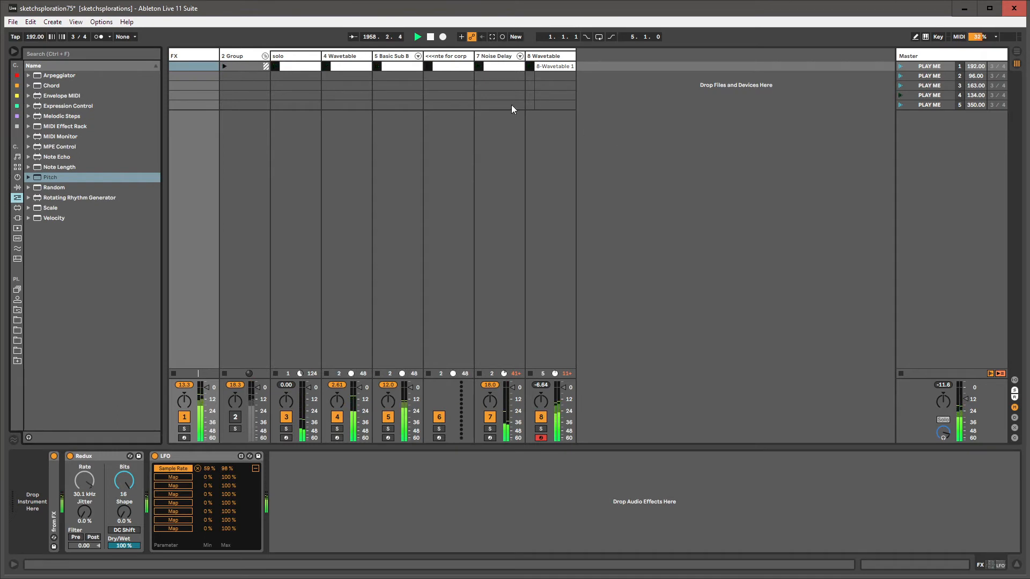
# Insert an LFO device directly before the EQ Eight in the 7 Noise Delay track's device chain
pyautogui.click(485, 57)
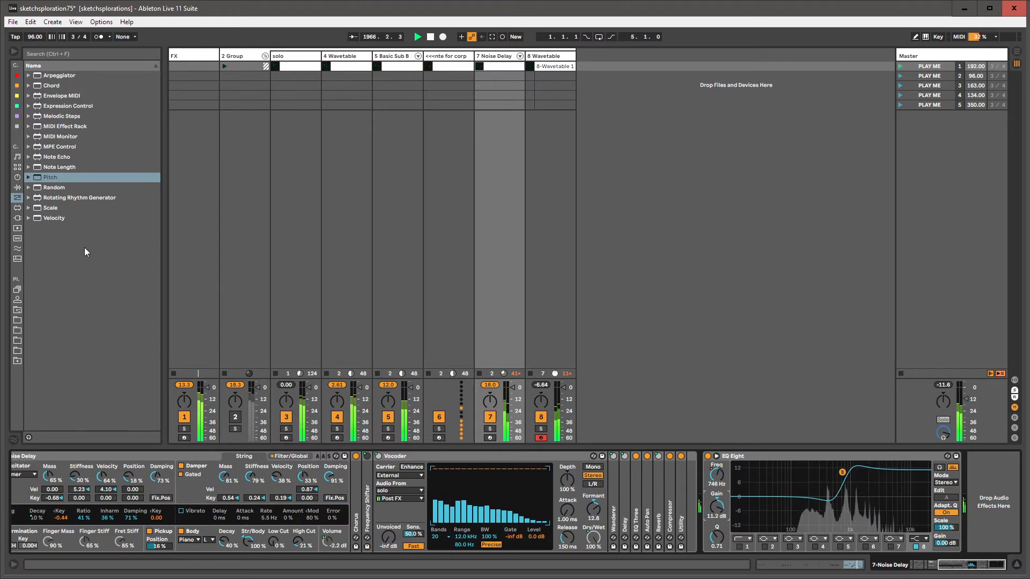
pyautogui.click(17, 208)
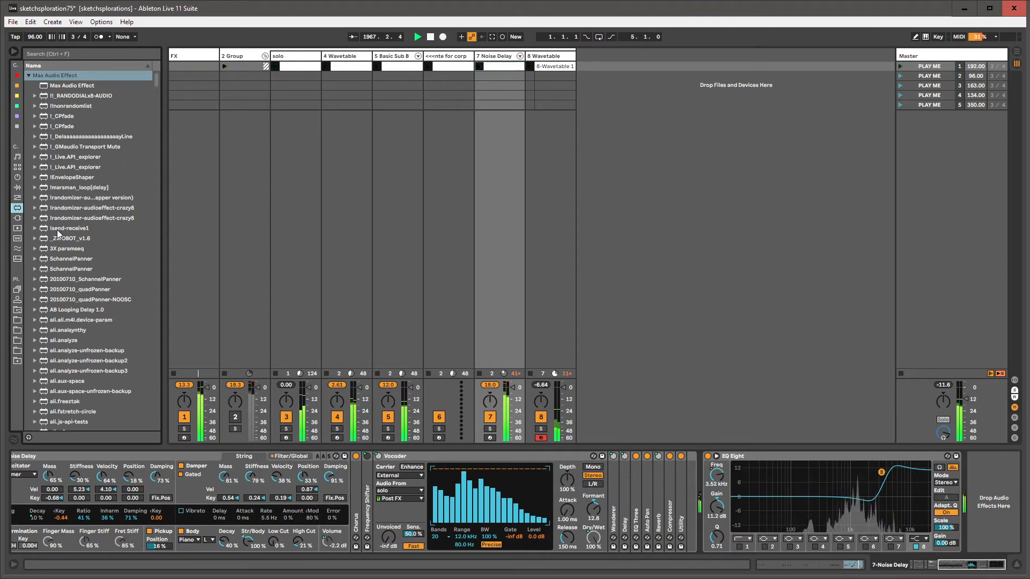
pyautogui.click(17, 187)
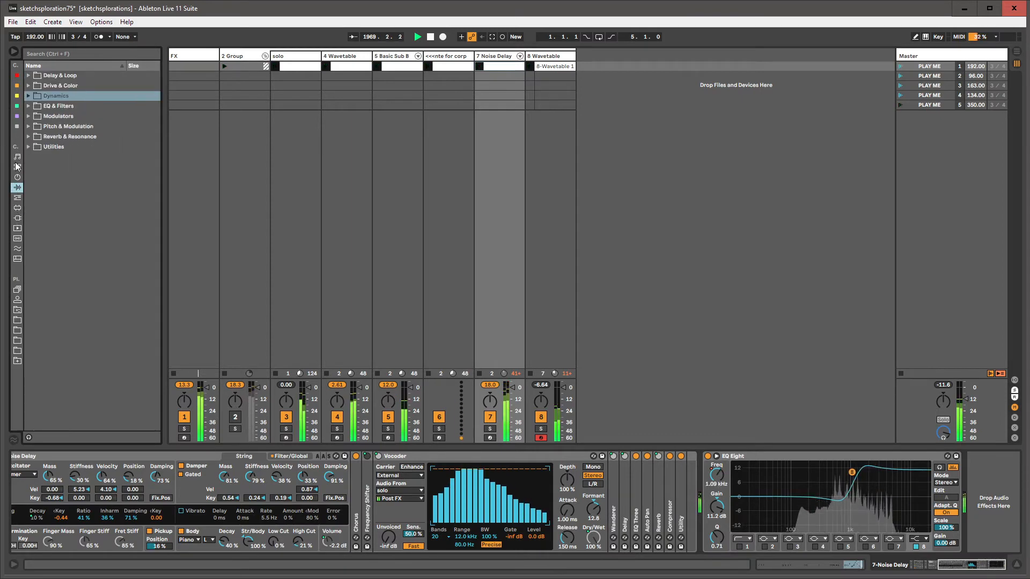
pyautogui.click(17, 157)
pyautogui.click(18, 167)
pyautogui.click(18, 126)
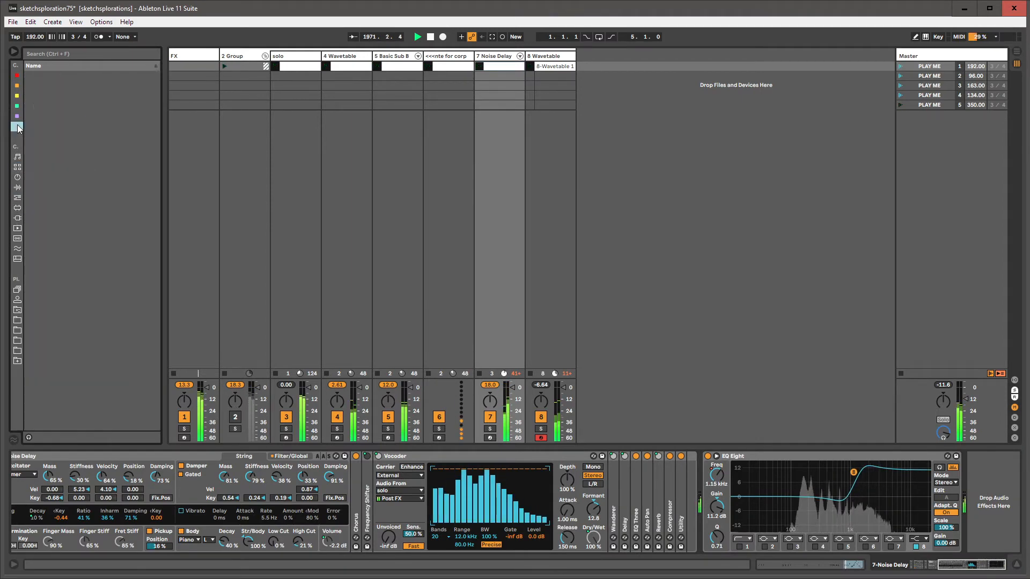
pyautogui.moveTo(46, 218); pyautogui.dragTo(703, 491)
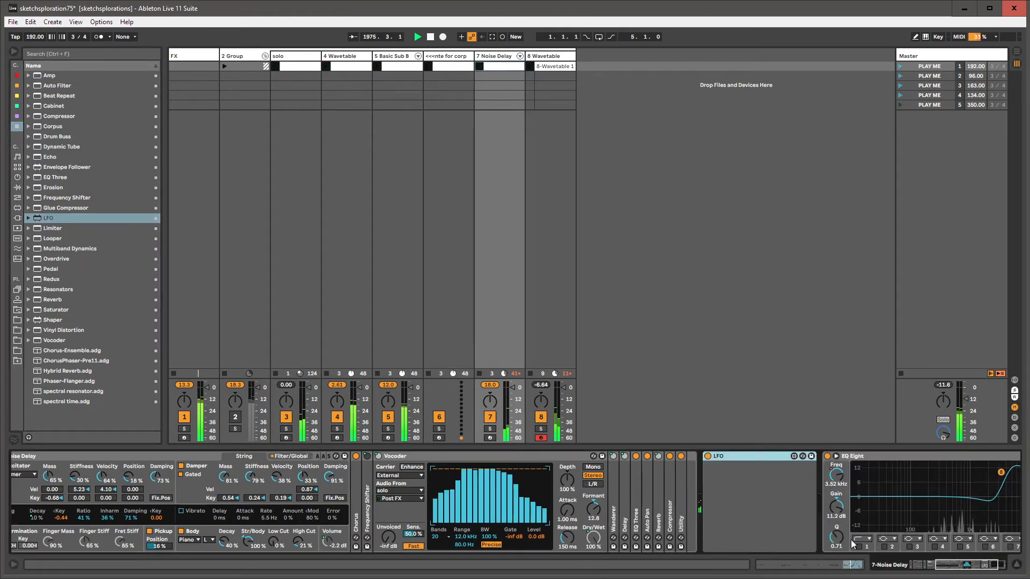
pyautogui.click(935, 560)
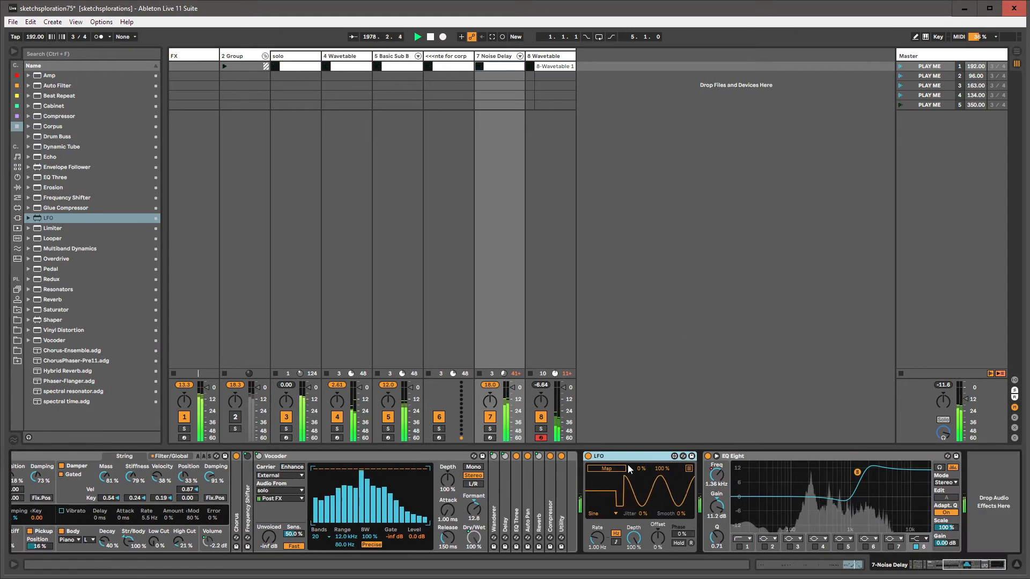
# Set the LFO's waveform to Random and map it to EQ Eight's band 8 gain with a range of 51% to 90%
pyautogui.click(599, 515)
pyautogui.click(597, 565)
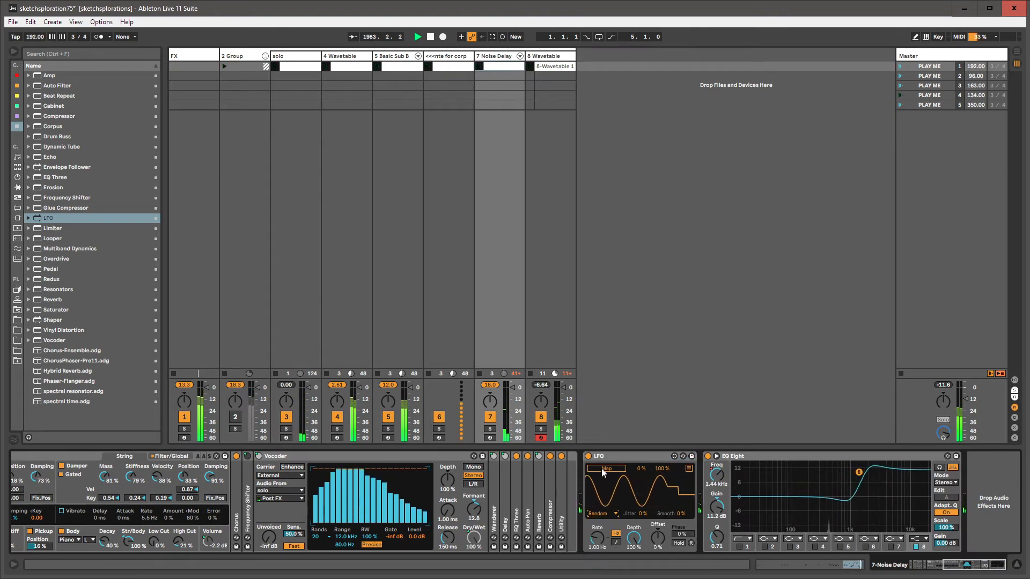
pyautogui.click(717, 507)
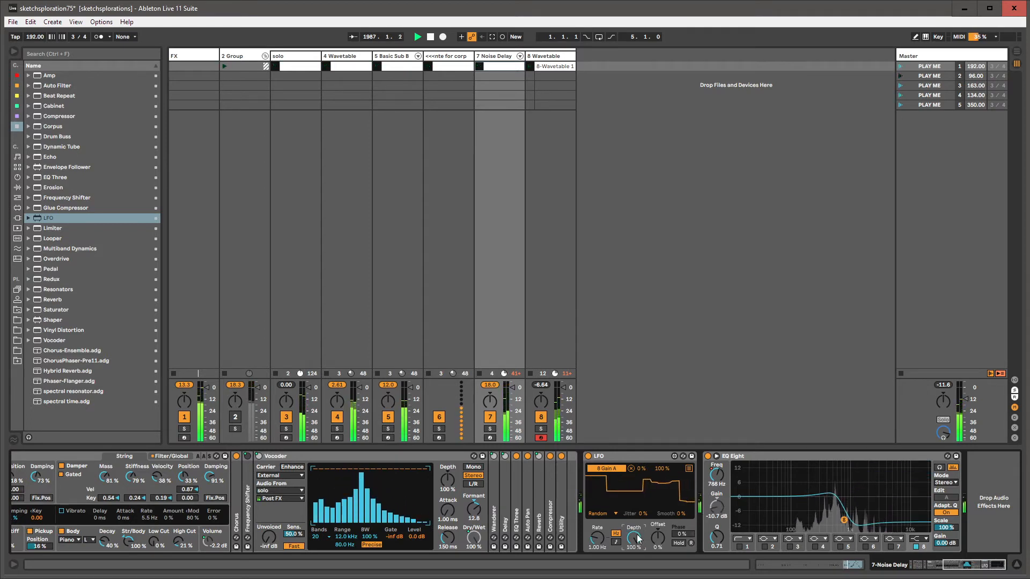
pyautogui.click(688, 469)
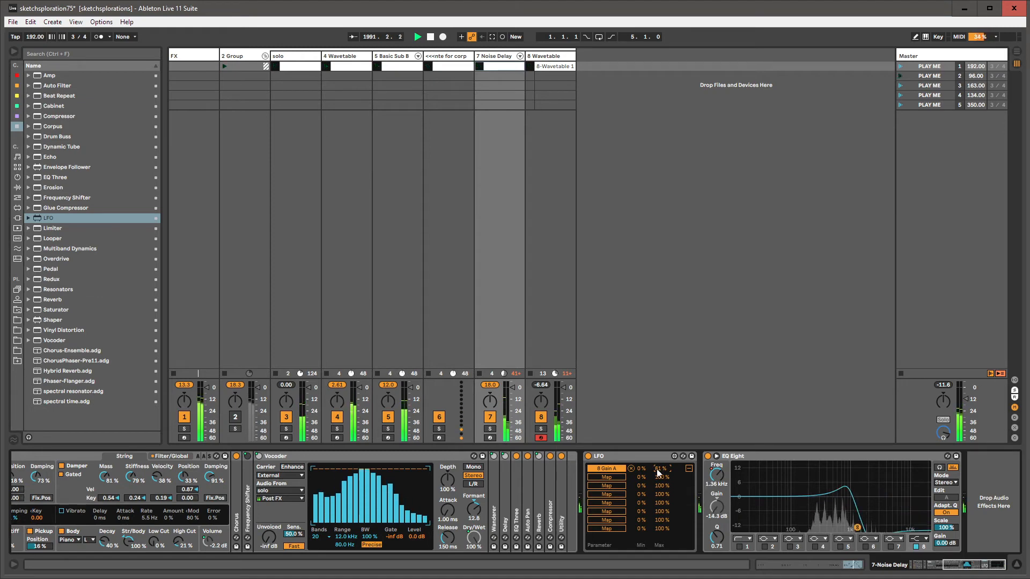
pyautogui.moveTo(643, 469); pyautogui.dragTo(660, 453)
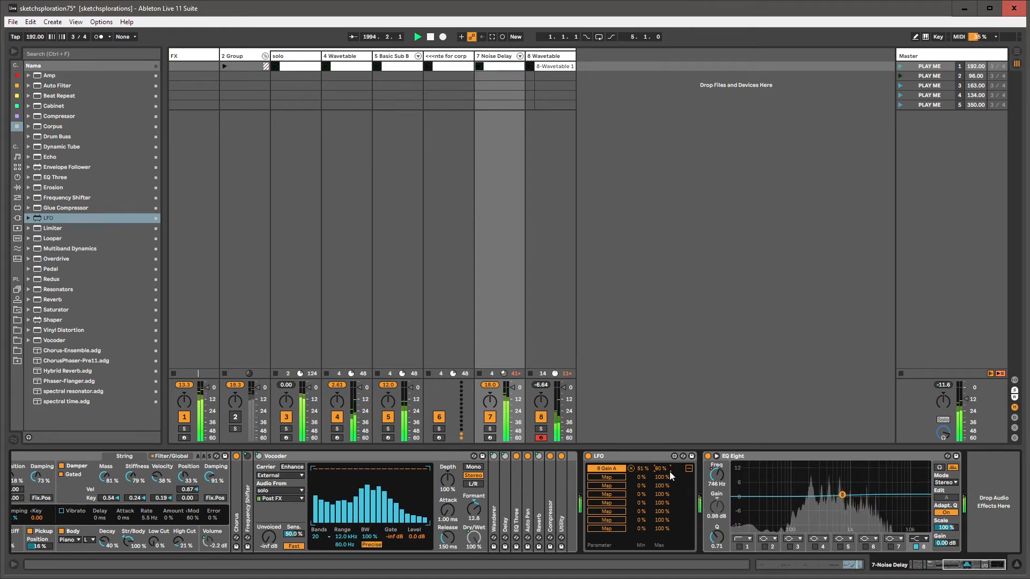
# Unfold the Delay in the Noise Delay chain and map the LFO's second slot to its left 16th-note delay time
pyautogui.moveTo(982, 565); pyautogui.dragTo(971, 565)
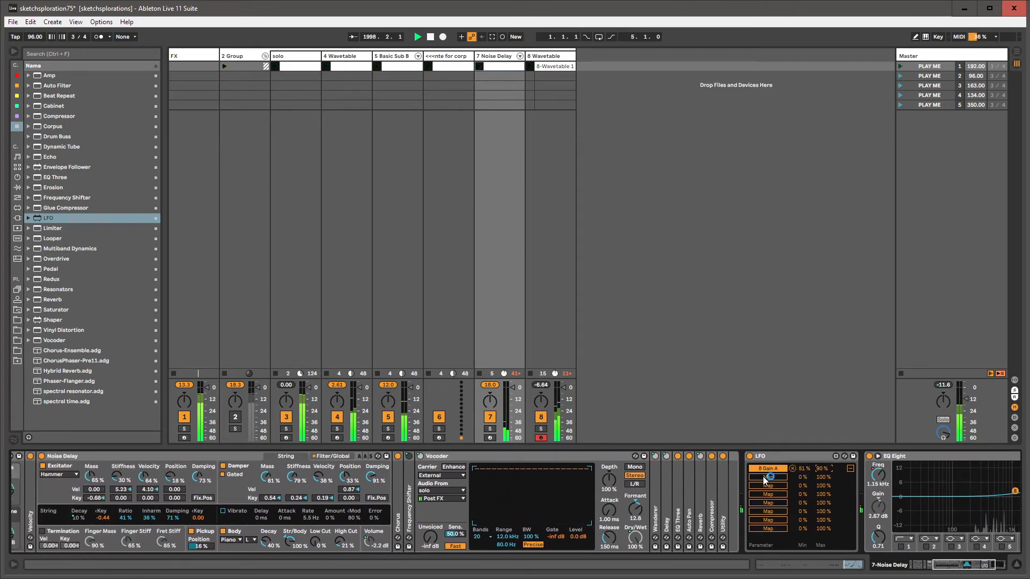
pyautogui.doubleClick(668, 482)
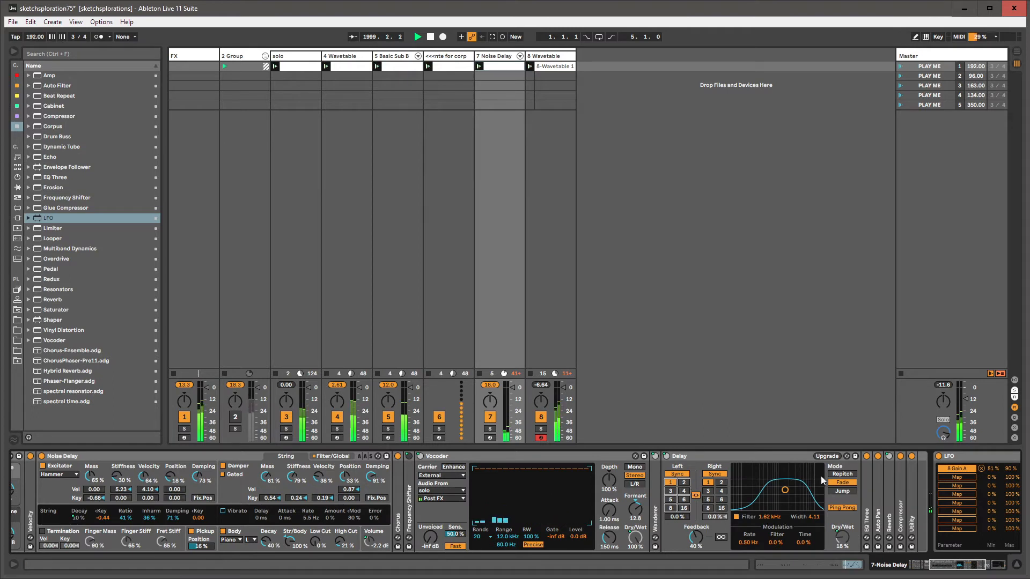
pyautogui.click(955, 477)
pyautogui.click(683, 492)
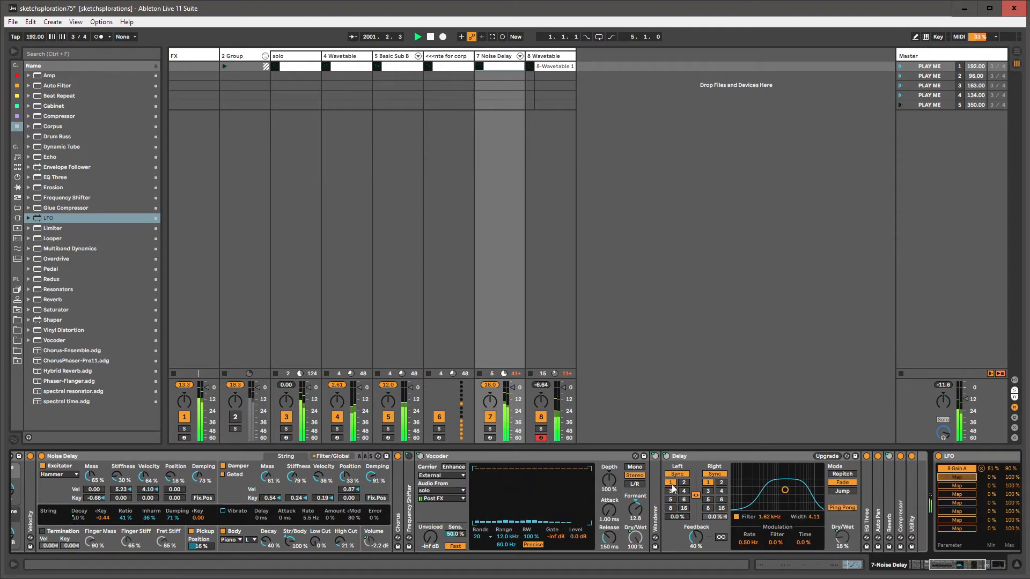
pyautogui.click(964, 565)
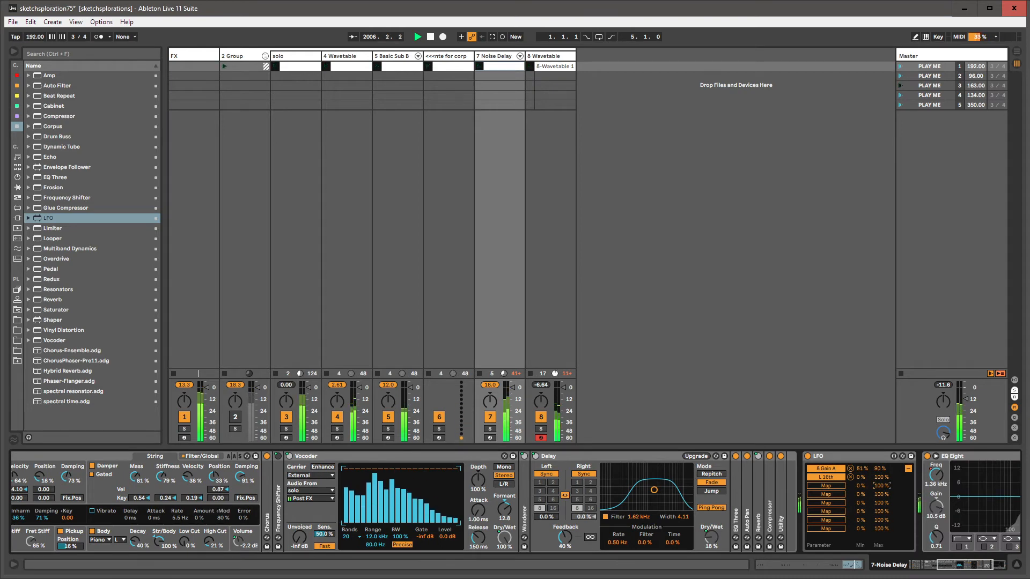
# Map the LFO's third slot to the Delay's feedback and lower that mapping's maximum
pyautogui.moveTo(879, 485); pyautogui.dragTo(879, 491)
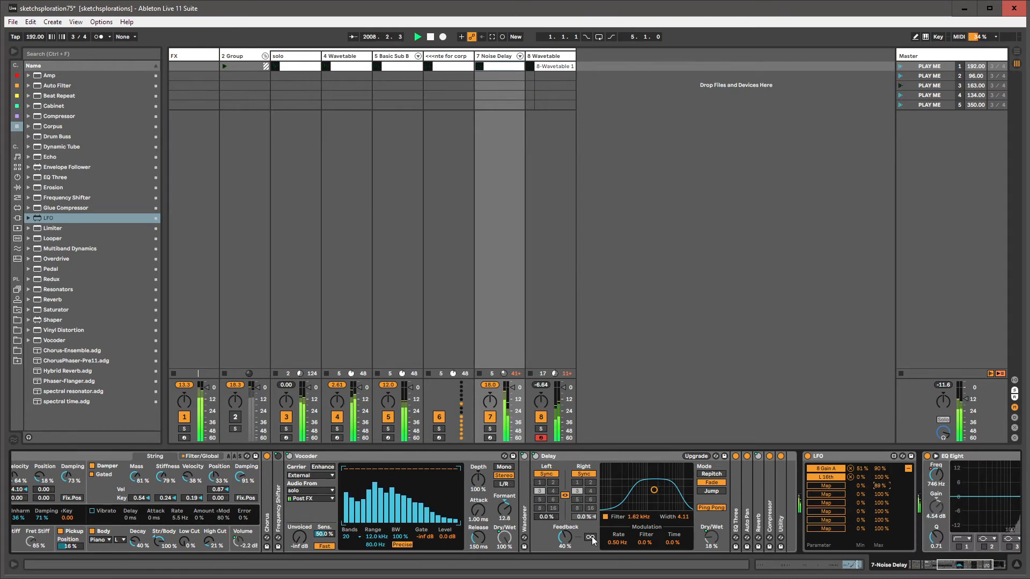
pyautogui.moveTo(565, 537); pyautogui.dragTo(565, 548)
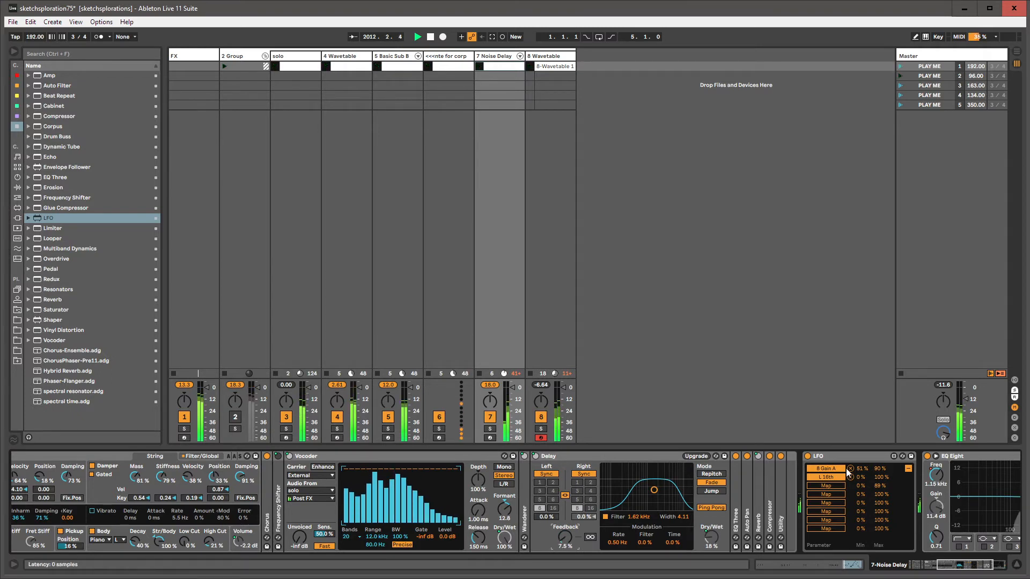
pyautogui.click(838, 486)
pyautogui.click(565, 537)
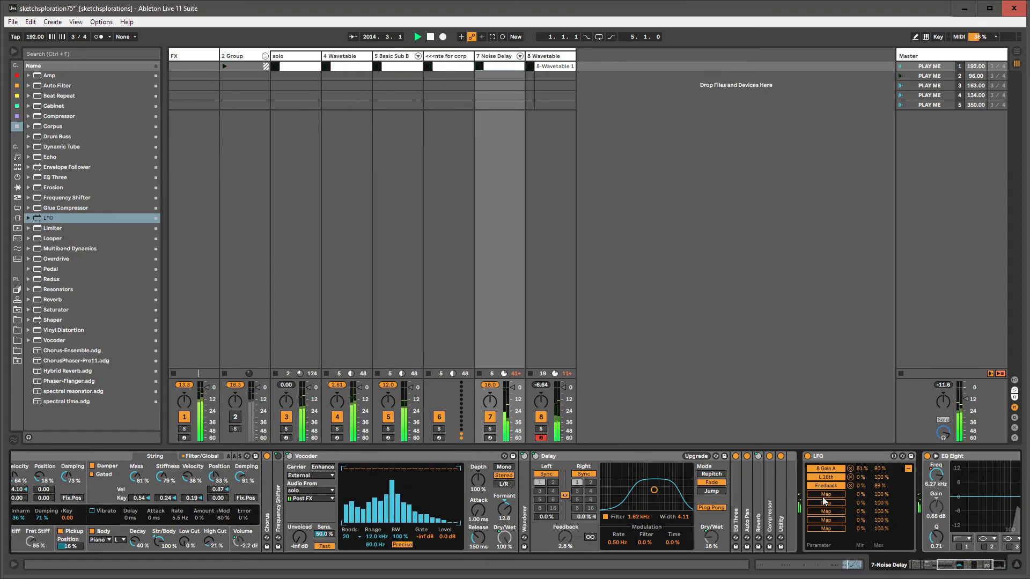
pyautogui.moveTo(877, 486); pyautogui.dragTo(877, 498)
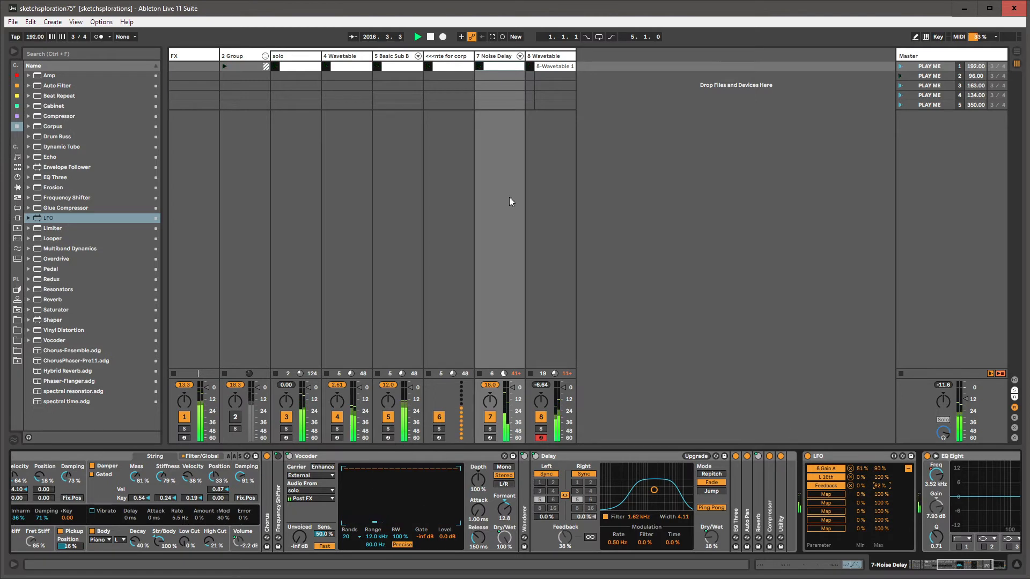
# Record Filter Cutoff automation on the 5 Basic Sub Boom track by sweeping the macro during playback
pyautogui.click(403, 66)
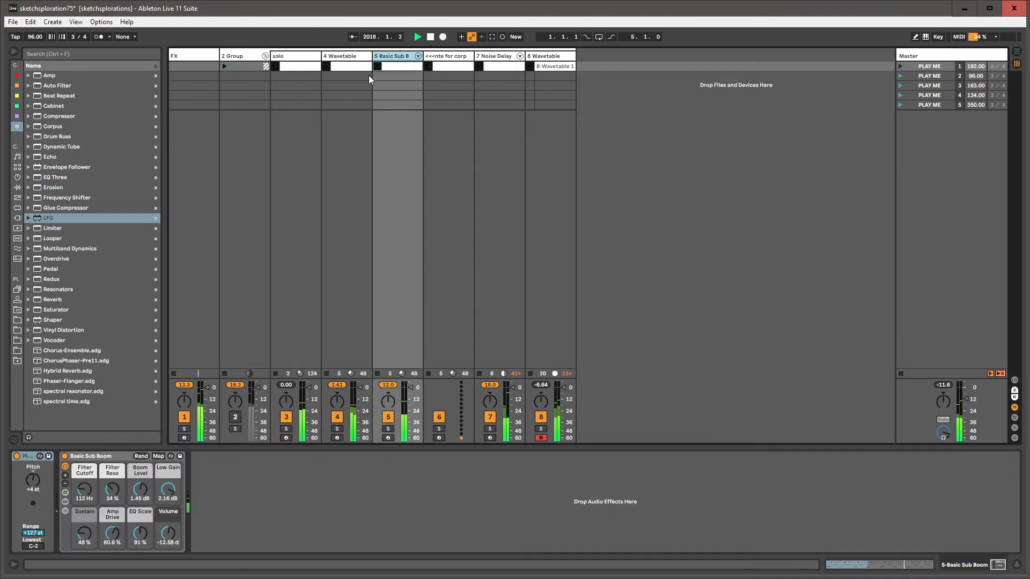
pyautogui.click(84, 490)
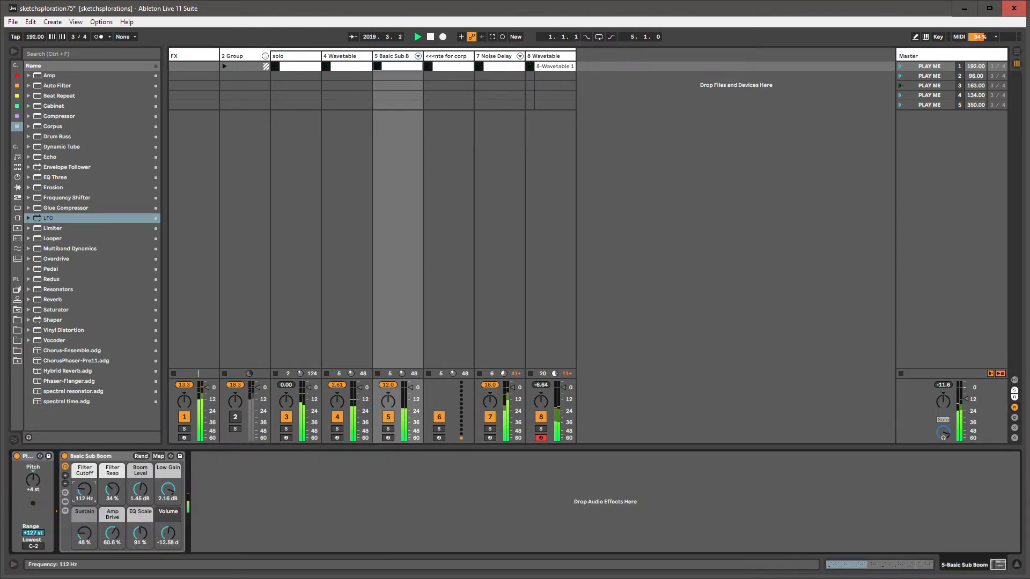
pyautogui.moveTo(84, 490); pyautogui.dragTo(84, 510)
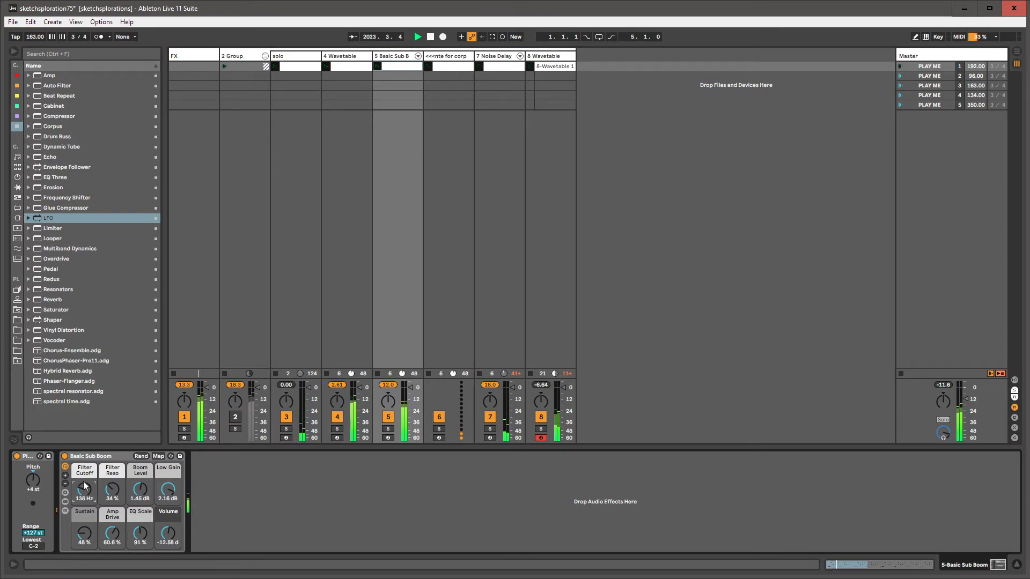
pyautogui.moveTo(84, 490)
pyautogui.mouseDown()
pyautogui.moveTo(84, 475)
pyautogui.moveTo(84, 510)
pyautogui.mouseUp()
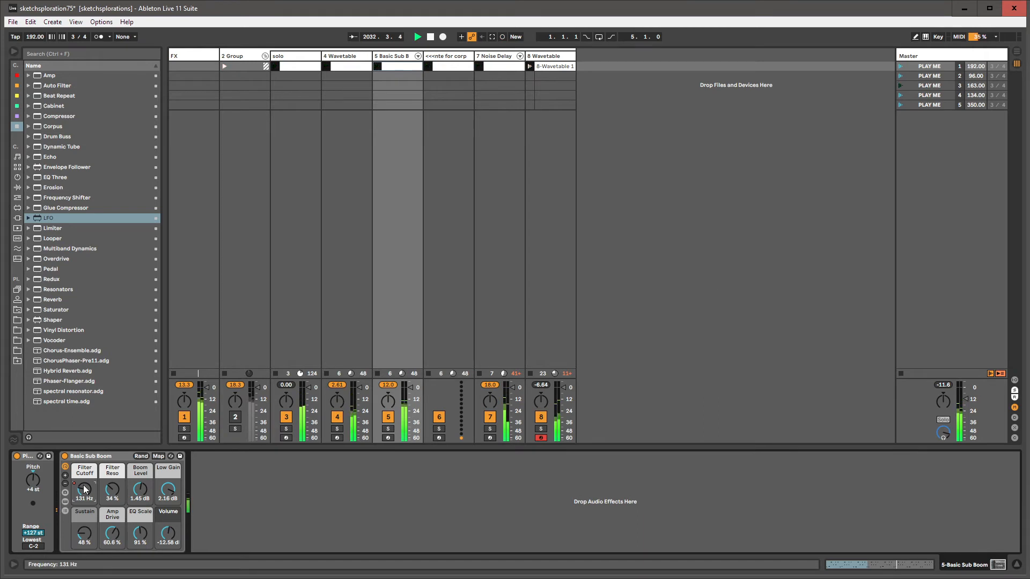
# Show the Basic Sub Boom clip's Filter Cutoff envelope and unlink it from the clip loop
pyautogui.hotkey('shift', 'Tab')
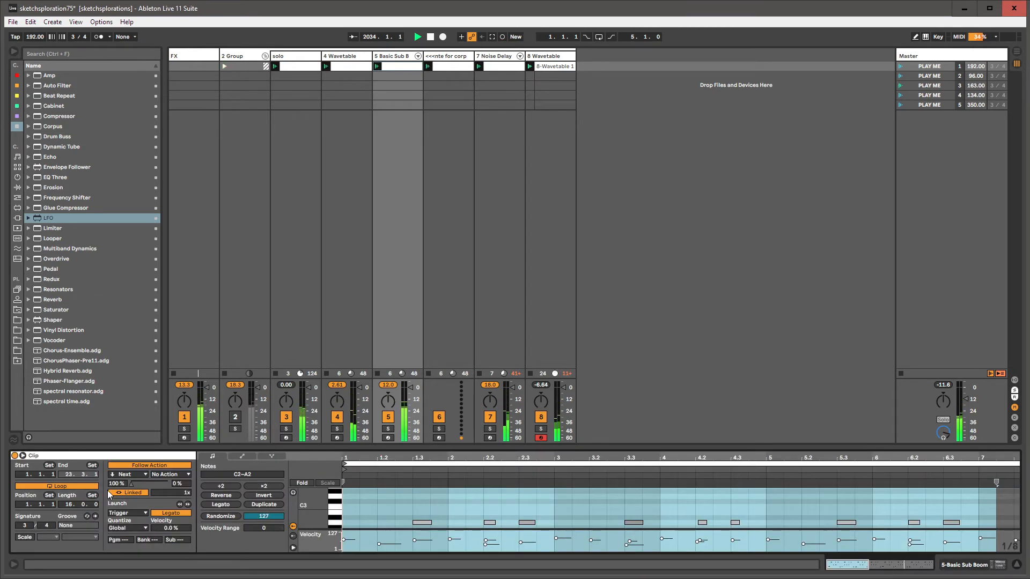
pyautogui.click(241, 457)
pyautogui.click(255, 499)
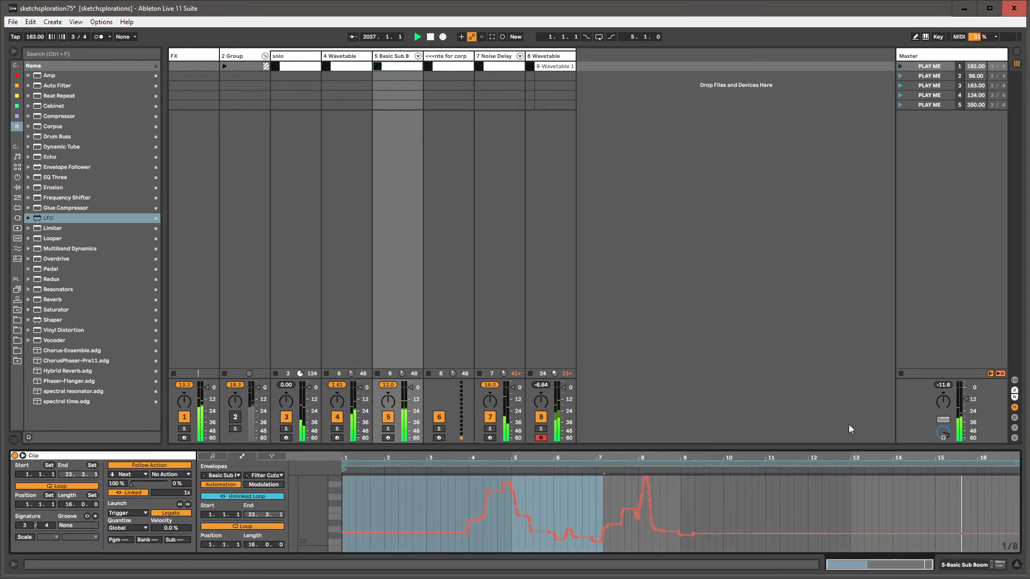
# Simplify the entire recorded Filter Cutoff envelope and extend its loop length to 23.2.2
pyautogui.click(582, 503)
pyautogui.hotkey('ctrl', 'a')
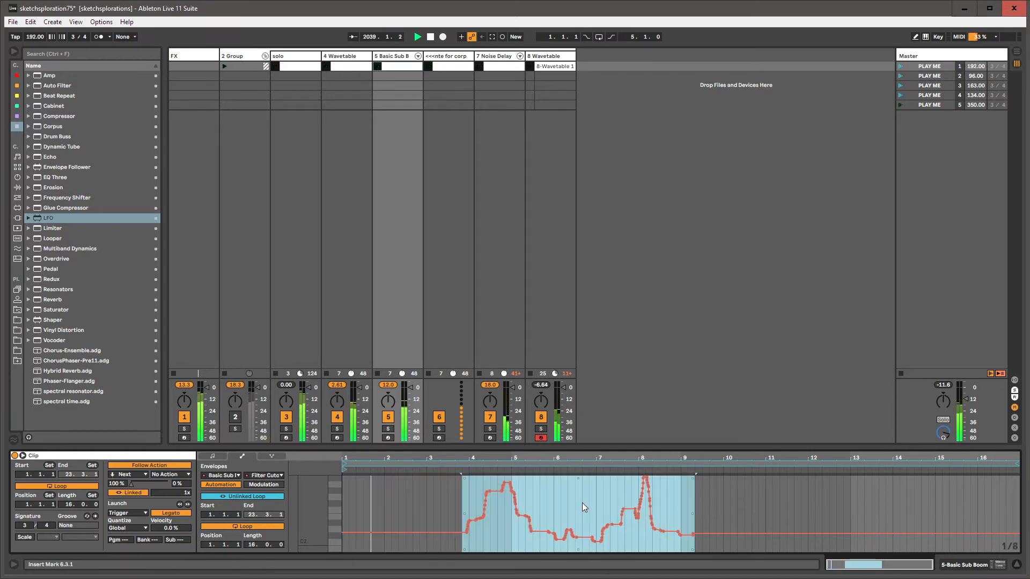
pyautogui.rightClick(582, 503)
pyautogui.press('s')
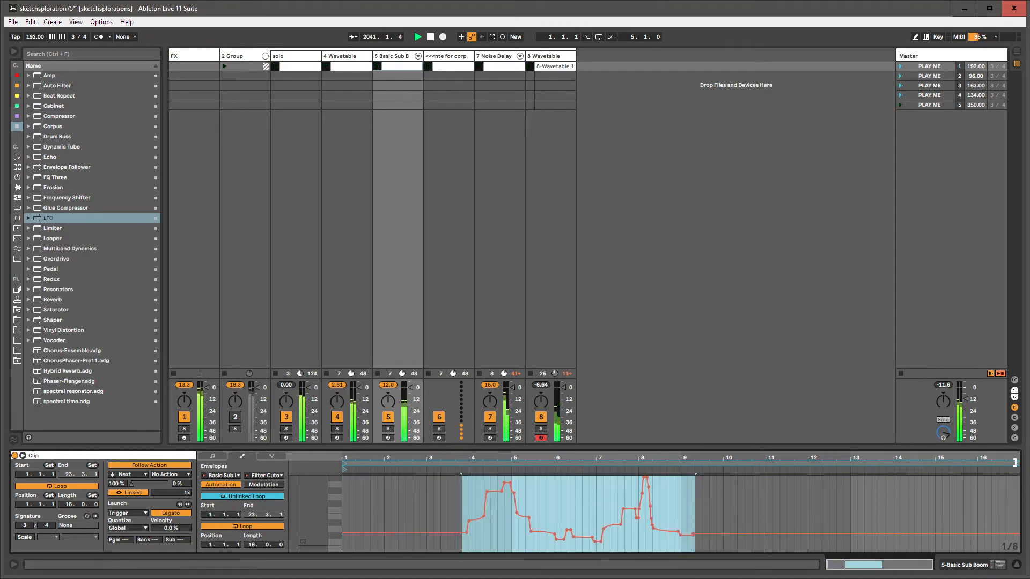
pyautogui.moveTo(1018, 464); pyautogui.dragTo(997, 472)
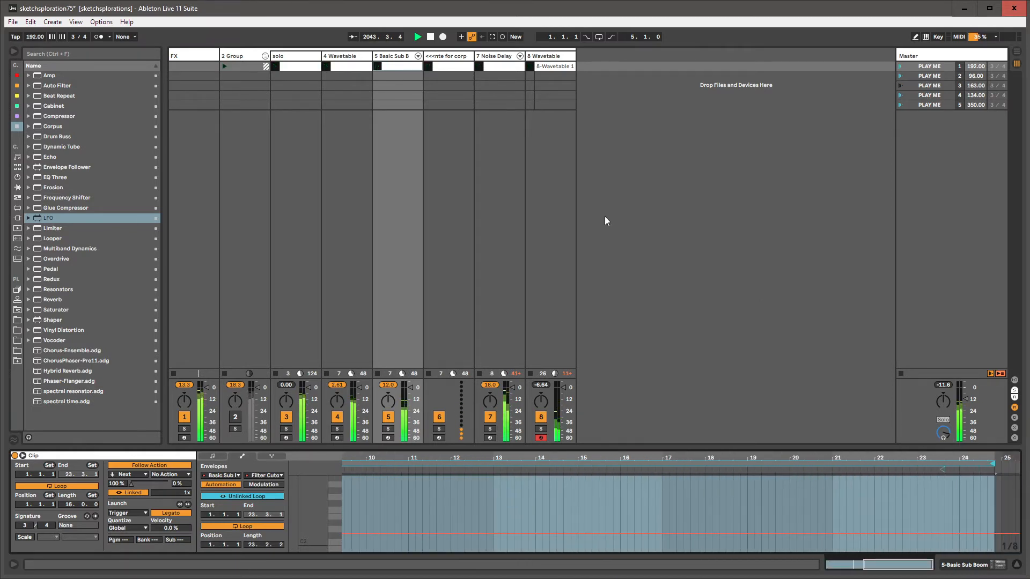
# Add the fp.Reverse Max audio device between Redux and the LFO on the FX track
pyautogui.click(188, 55)
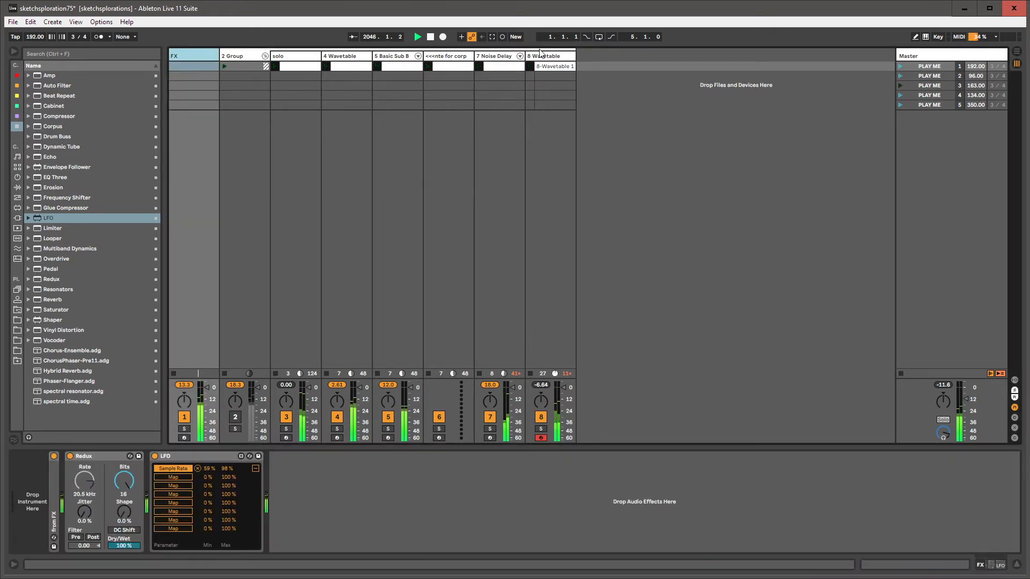
pyautogui.click(540, 53)
pyautogui.click(191, 57)
pyautogui.click(17, 310)
pyautogui.click(29, 100)
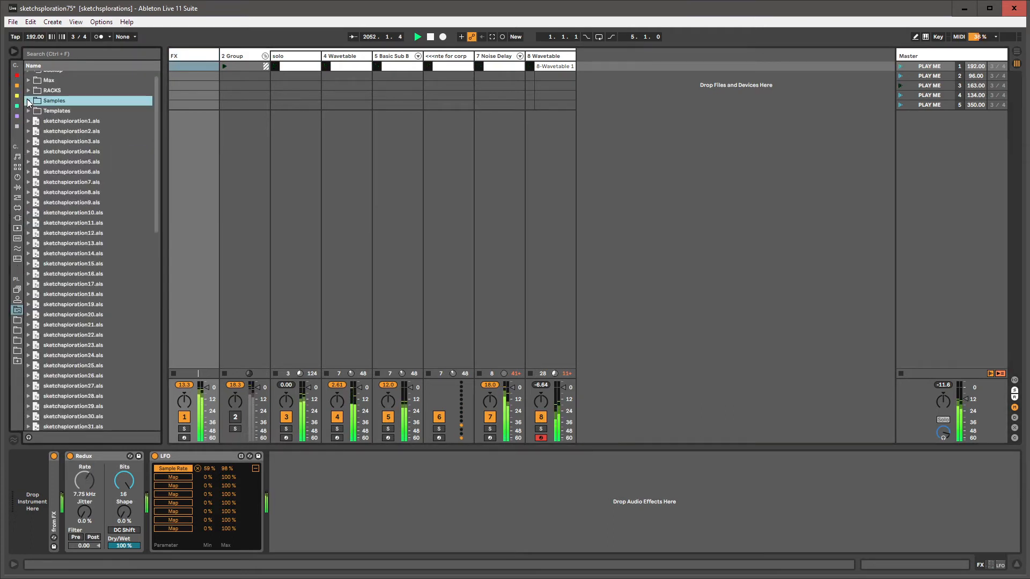
pyautogui.click(29, 96)
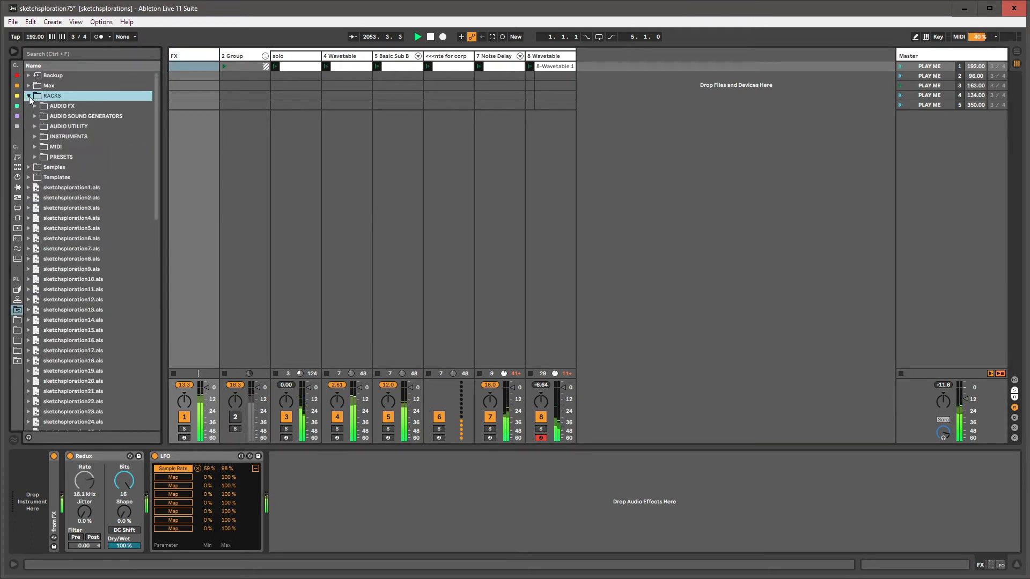
pyautogui.click(42, 158)
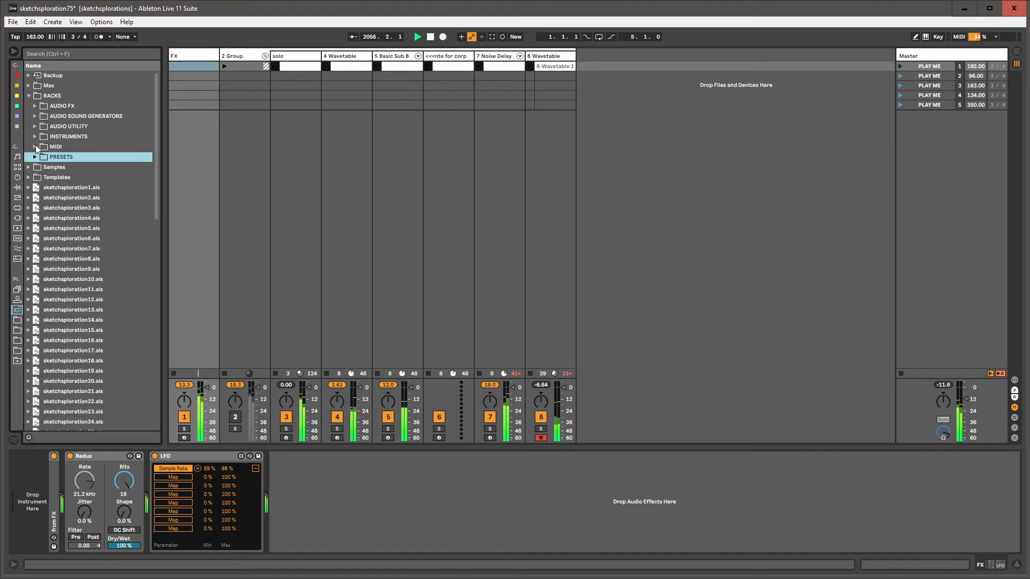
pyautogui.click(38, 105)
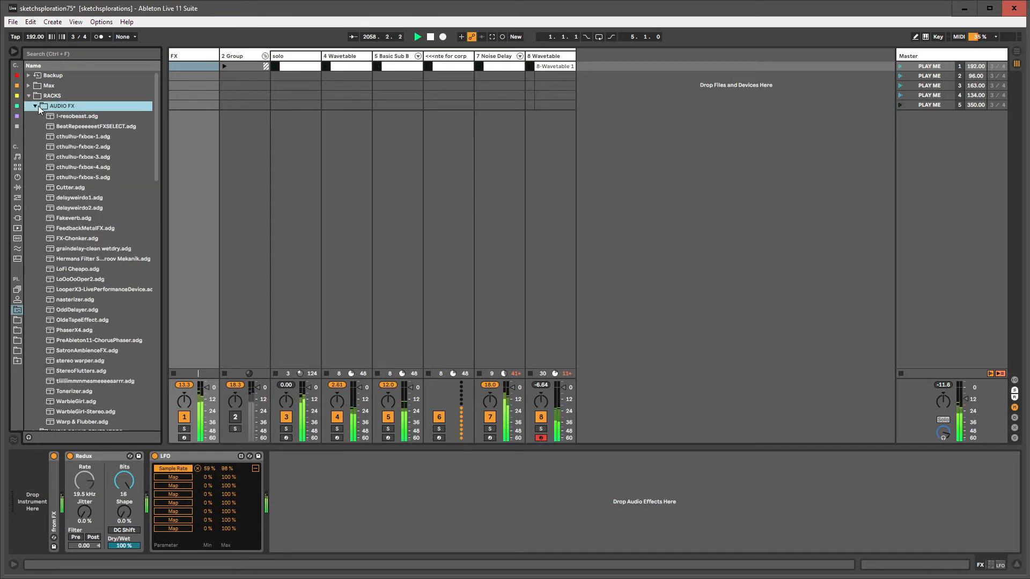
pyautogui.click(30, 85)
pyautogui.click(35, 95)
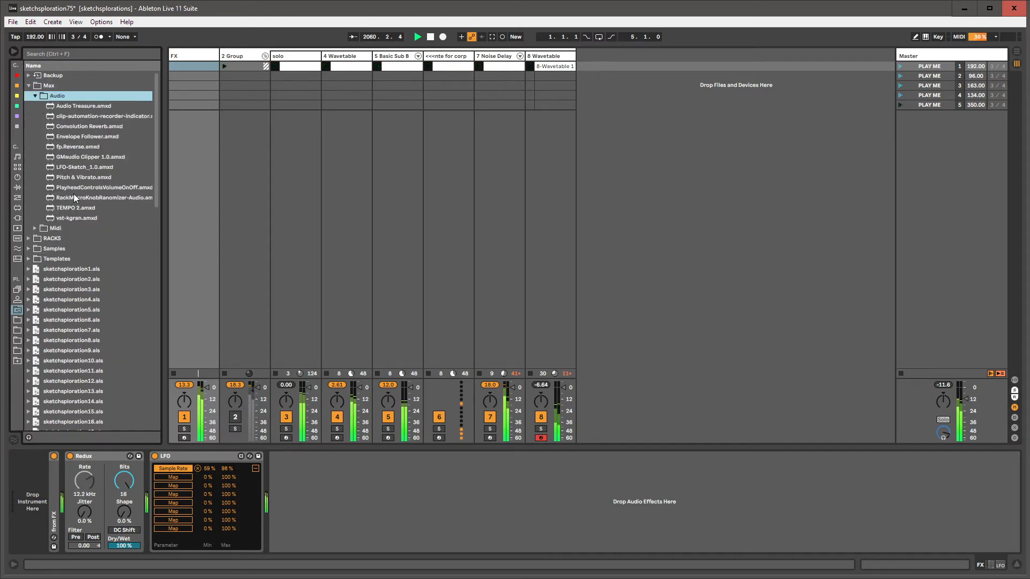
pyautogui.moveTo(69, 148); pyautogui.dragTo(149, 501)
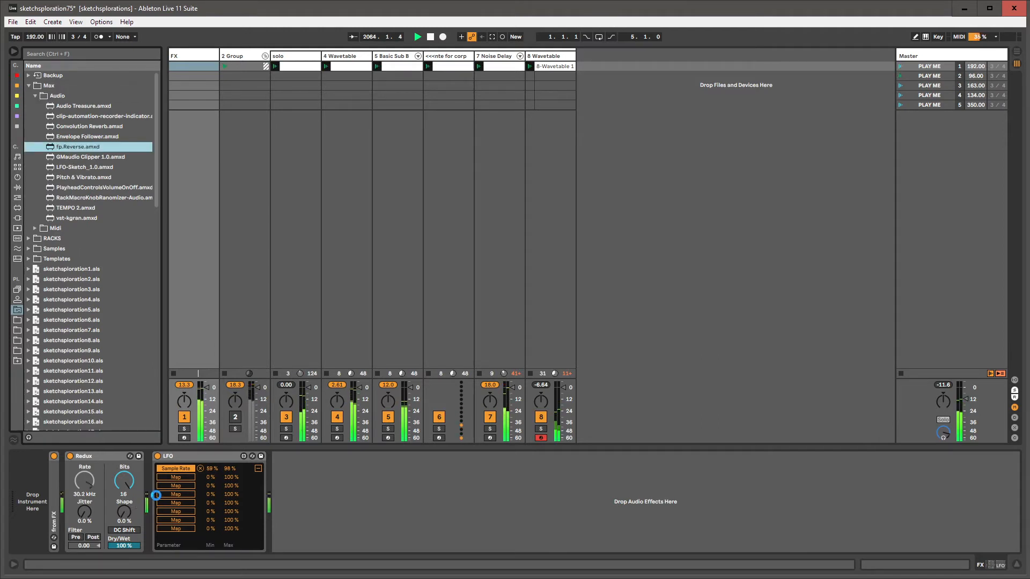
pyautogui.moveTo(156, 494); pyautogui.dragTo(156, 495)
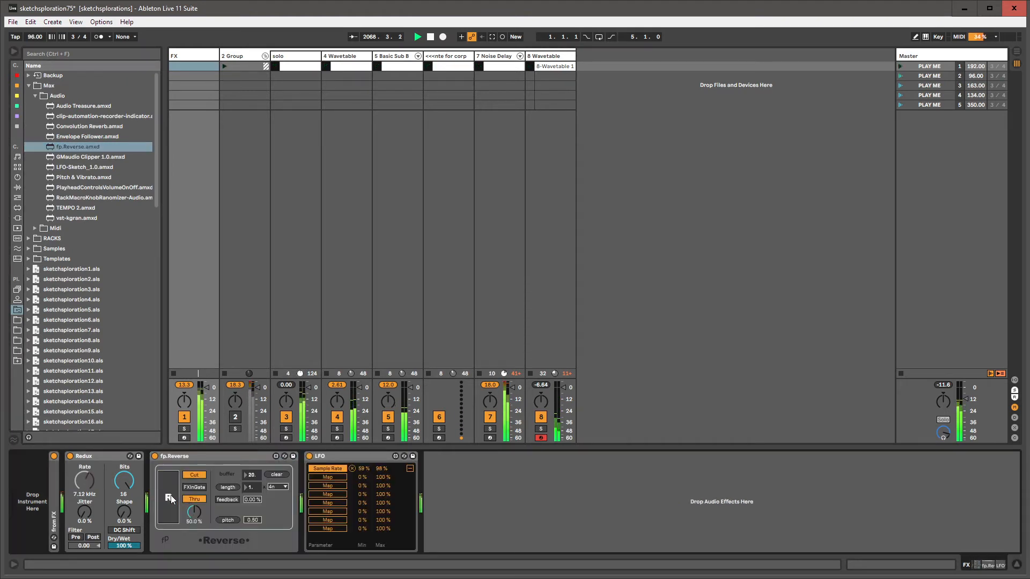
# Group fp.Reverse into an audio effect rack and map its Reverse control to the rack's first macro
pyautogui.click(235, 458)
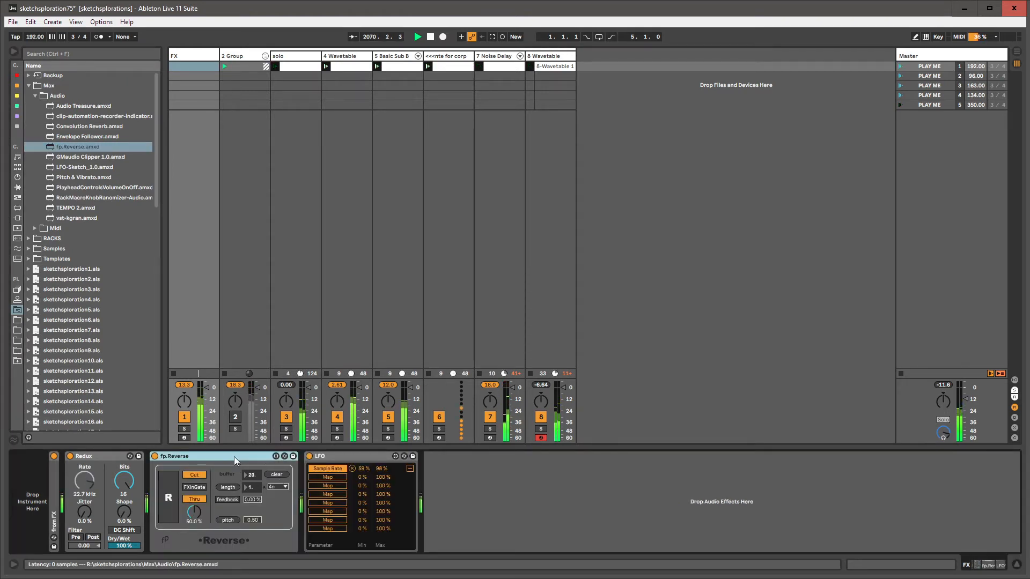
pyautogui.hotkey('ctrl', 'g')
pyautogui.click(155, 466)
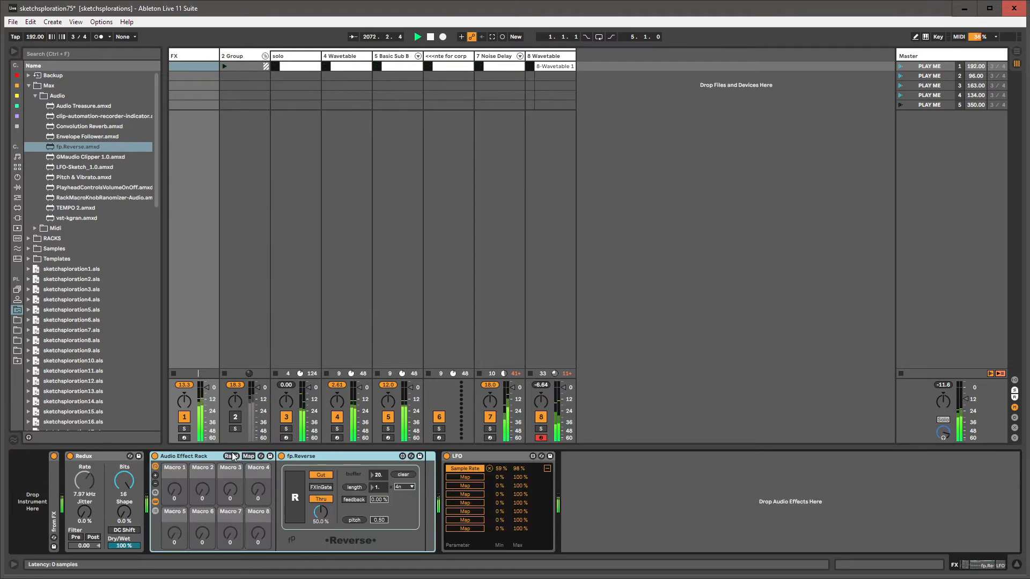
pyautogui.click(249, 457)
pyautogui.click(294, 486)
pyautogui.click(174, 499)
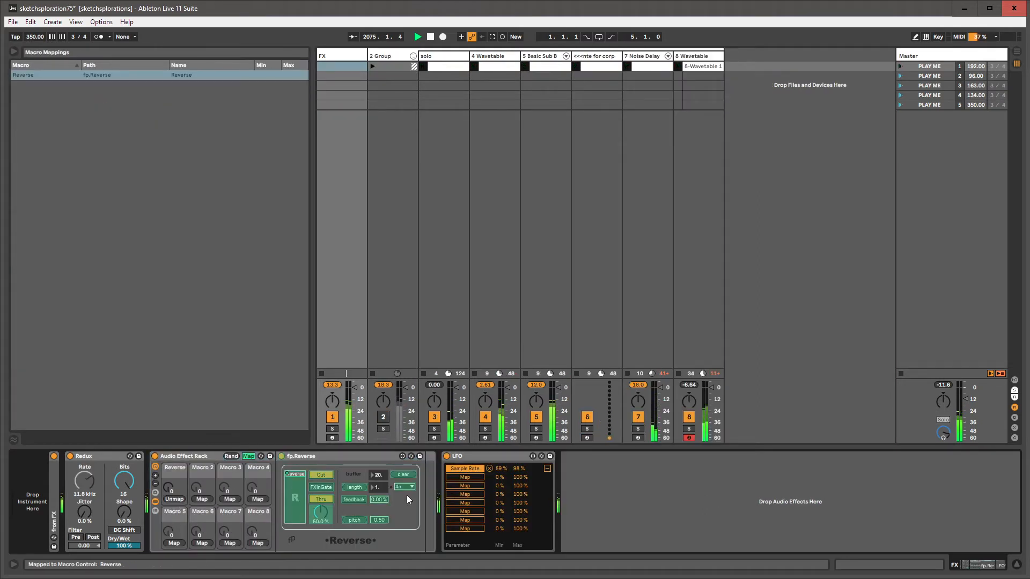
# Map the LFO's second slot to the new rack's Reverse macro and leave macro mapping
pyautogui.click(465, 477)
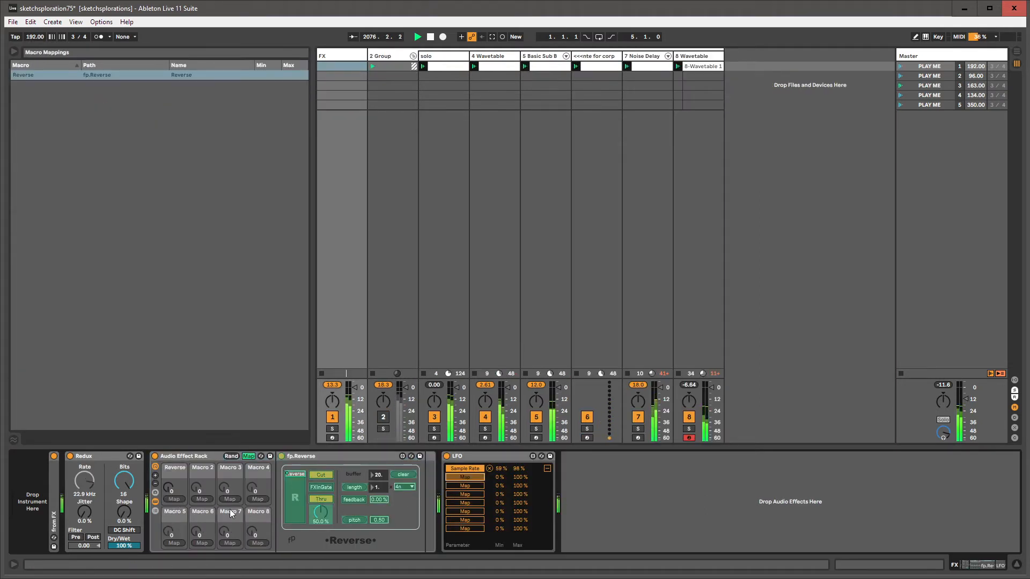
pyautogui.click(170, 486)
pyautogui.click(249, 457)
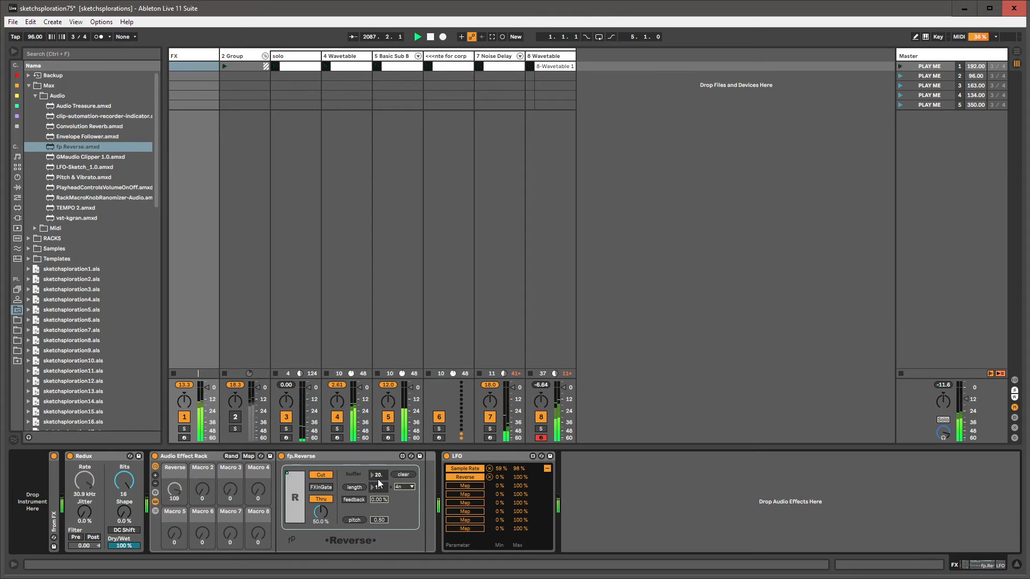
# Set fp.Reverse's buffer to 41 and its length to 14
pyautogui.moveTo(378, 488); pyautogui.dragTo(378, 477)
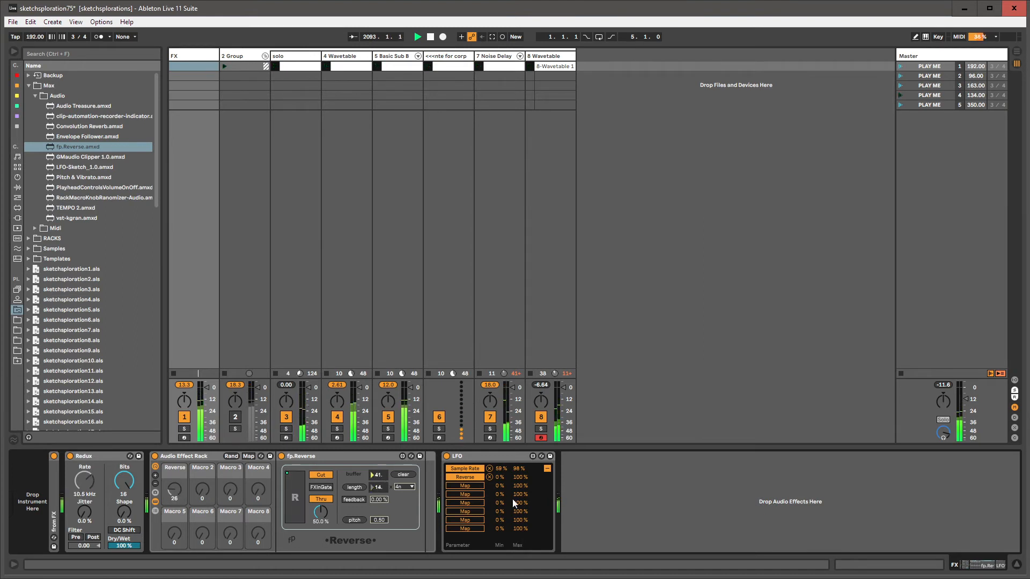
# Search for "audio effect rack", load the default dry/wet on/off rack on the FX track, and place it directly after Redux
pyautogui.hotkey('ctrl', 'f')
pyautogui.write('audio effect rack')
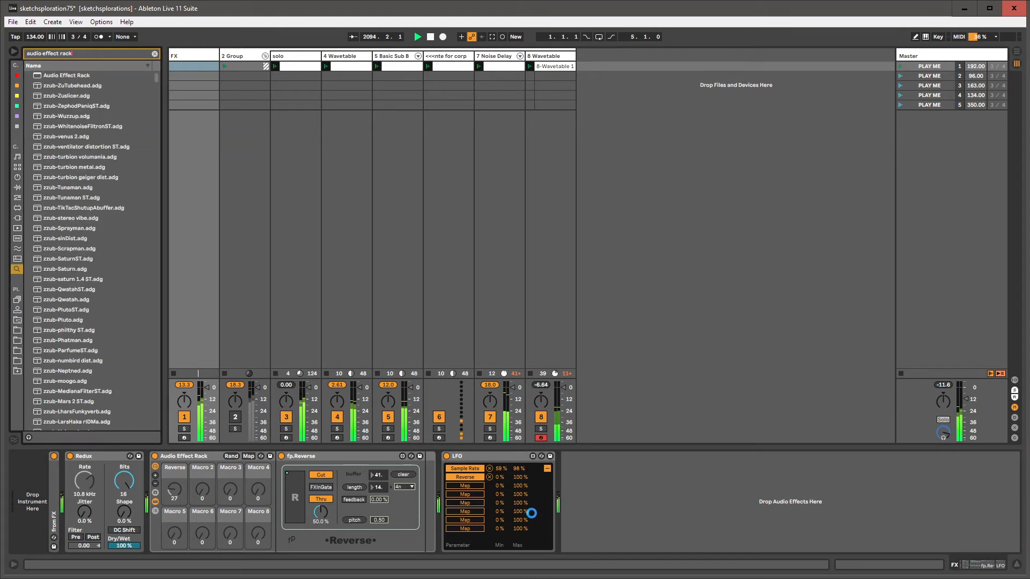
pyautogui.press('Down')
pyautogui.press('Return')
pyautogui.press('Escape')
pyautogui.click(602, 465)
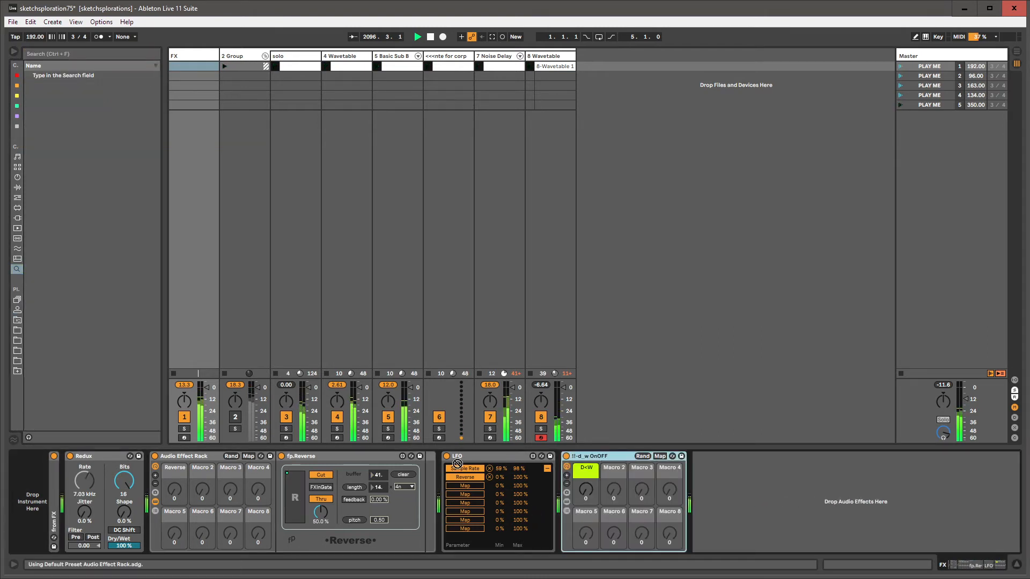
pyautogui.moveTo(457, 463); pyautogui.dragTo(167, 477)
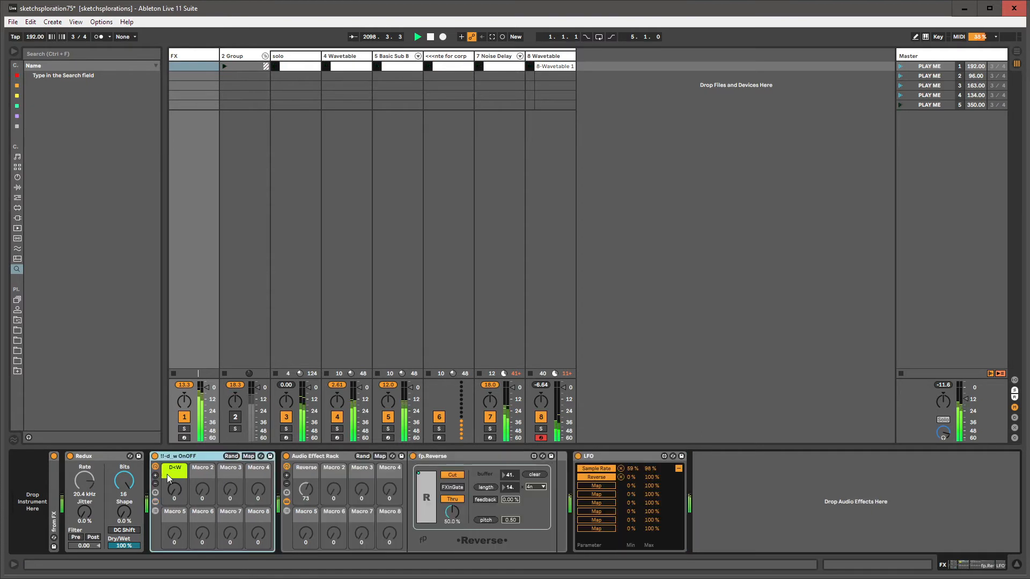
# Move fp.Reverse into the container rack in the dry/wet rack's W chain and show the container's macros
pyautogui.click(155, 511)
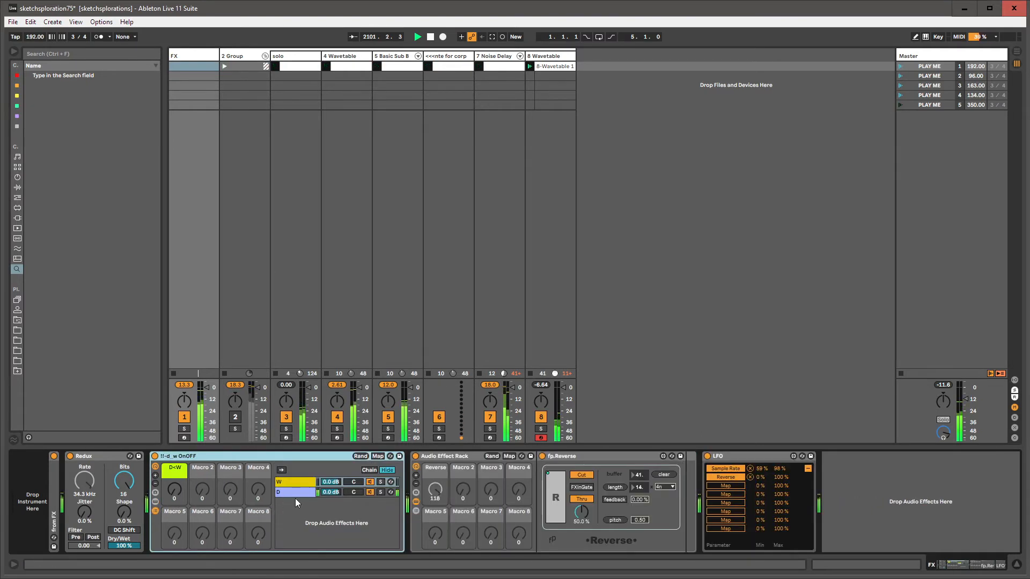
pyautogui.click(300, 482)
pyautogui.click(659, 457)
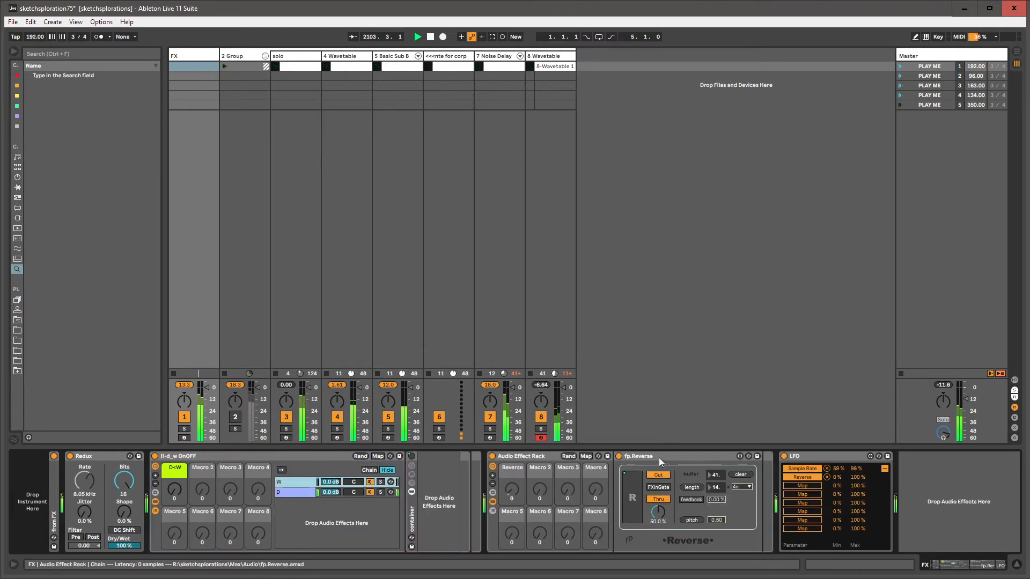
pyautogui.click(412, 474)
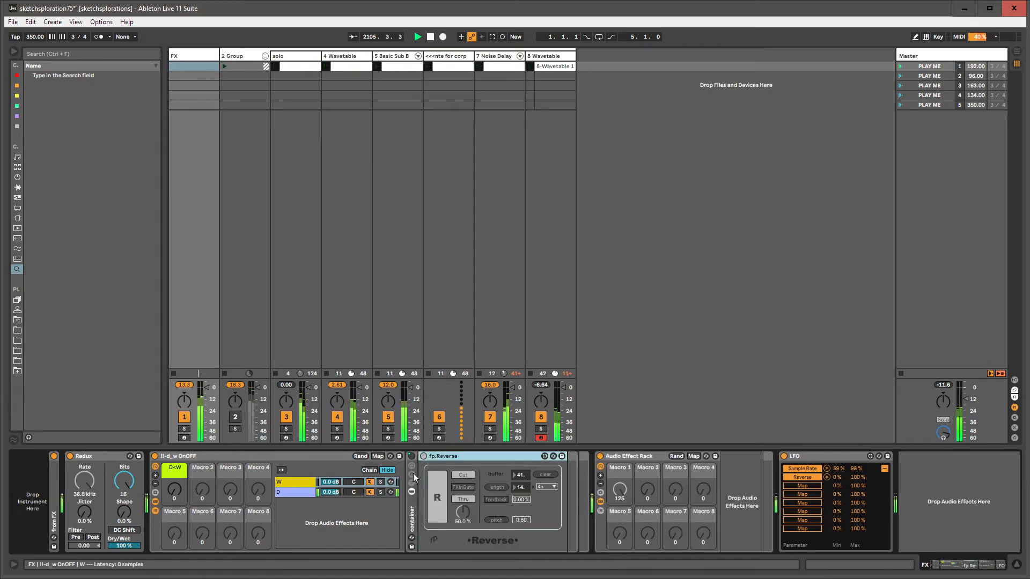
pyautogui.click(412, 466)
# Map fp.Reverse's Reverse control to the container's first macro, and that macro to Macro 2 of the outer rack
pyautogui.click(505, 456)
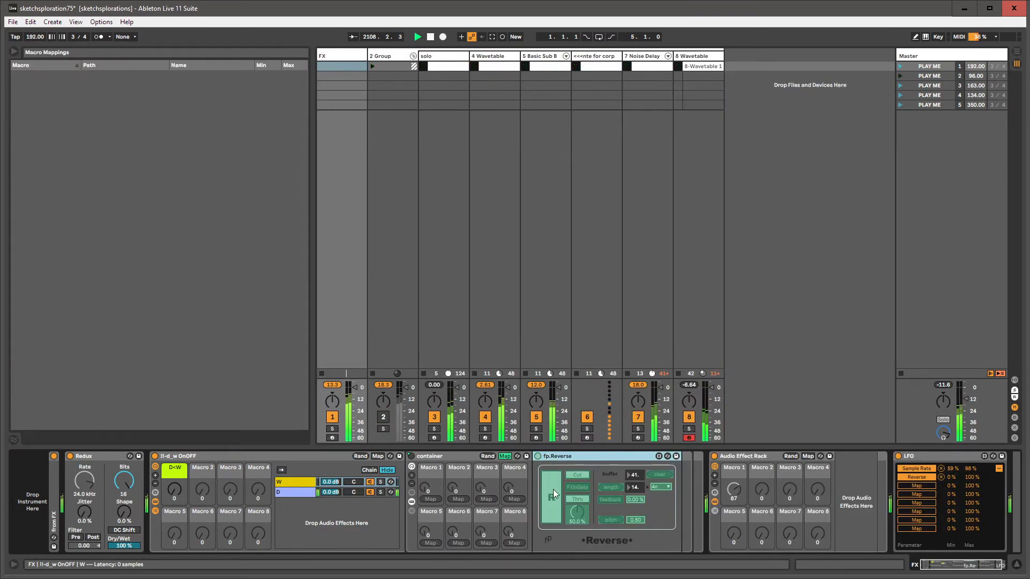
pyautogui.click(430, 499)
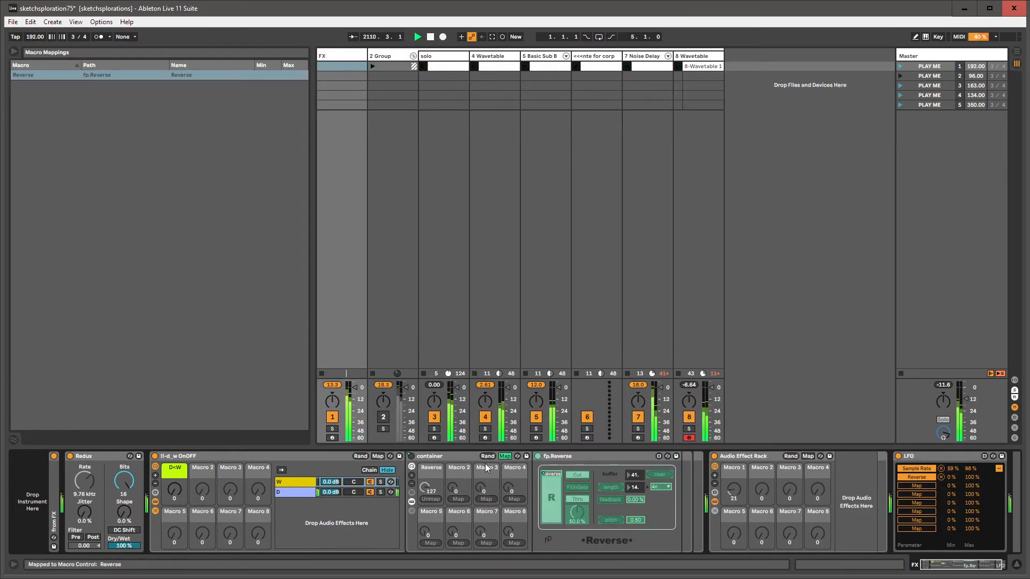
pyautogui.click(378, 457)
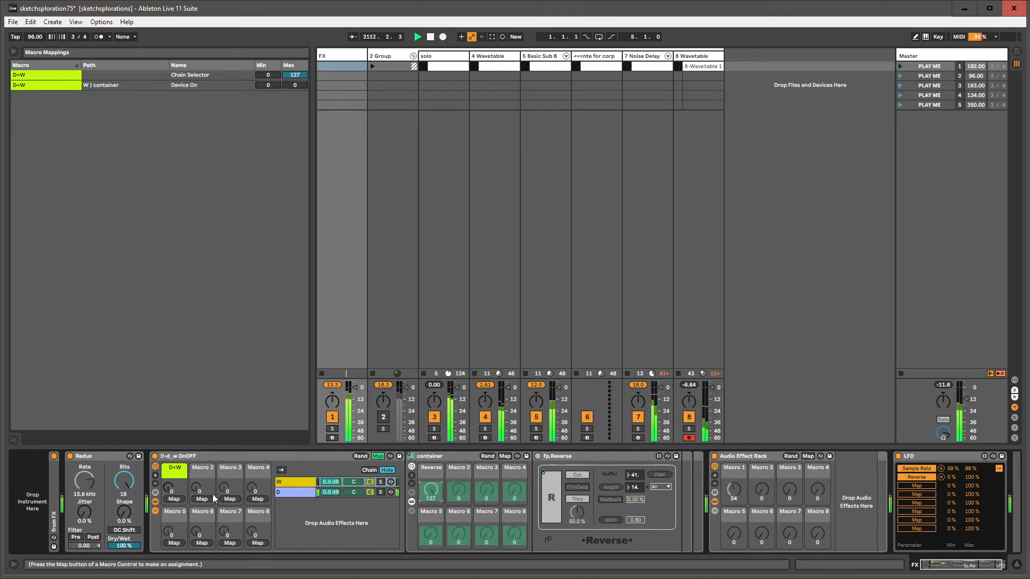
pyautogui.click(203, 499)
pyautogui.click(375, 456)
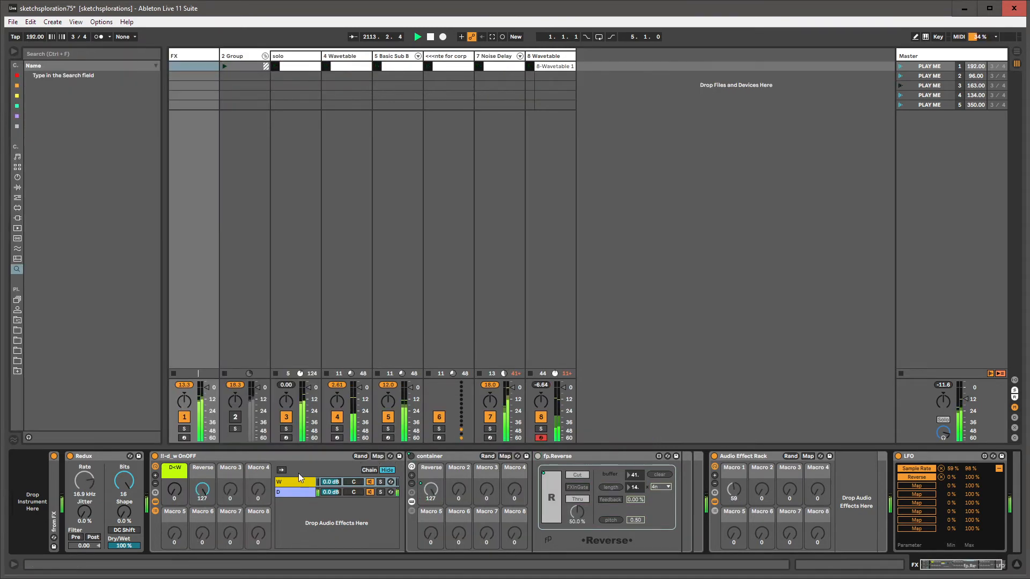
# Remap the LFO's second slot to the outer rack's Reverse macro and raise its D<W macro to 55
pyautogui.click(940, 478)
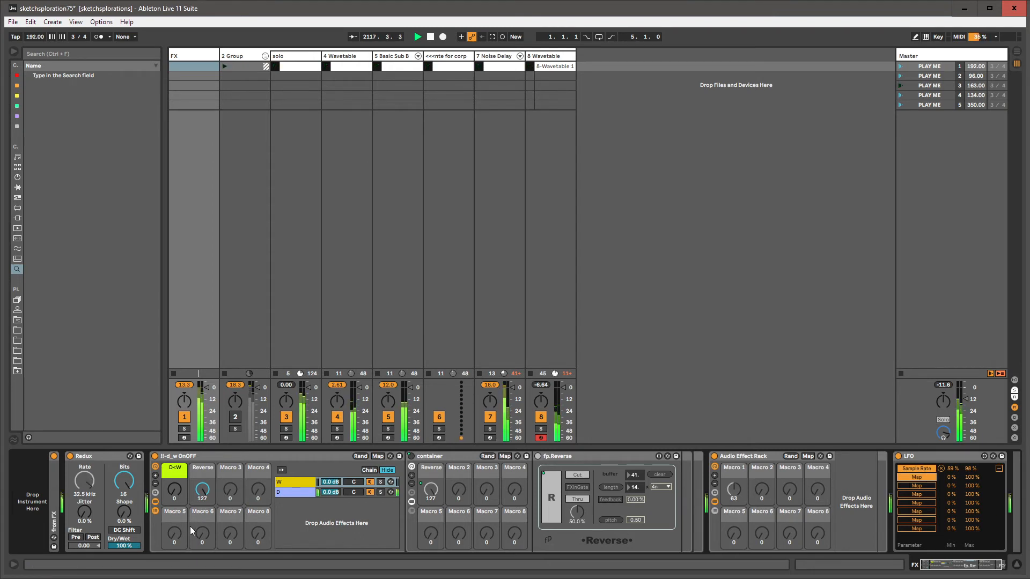
pyautogui.click(203, 489)
pyautogui.moveTo(171, 490); pyautogui.dragTo(171, 462)
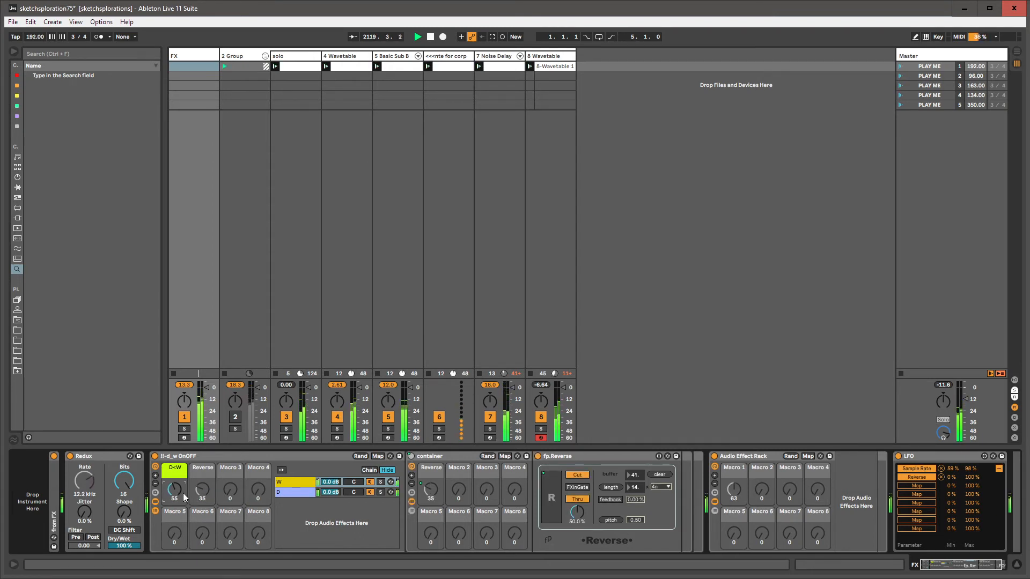
# Delete the empty audio effect rack before the LFO and hide the container rack's macros
pyautogui.click(770, 452)
pyautogui.press('Delete')
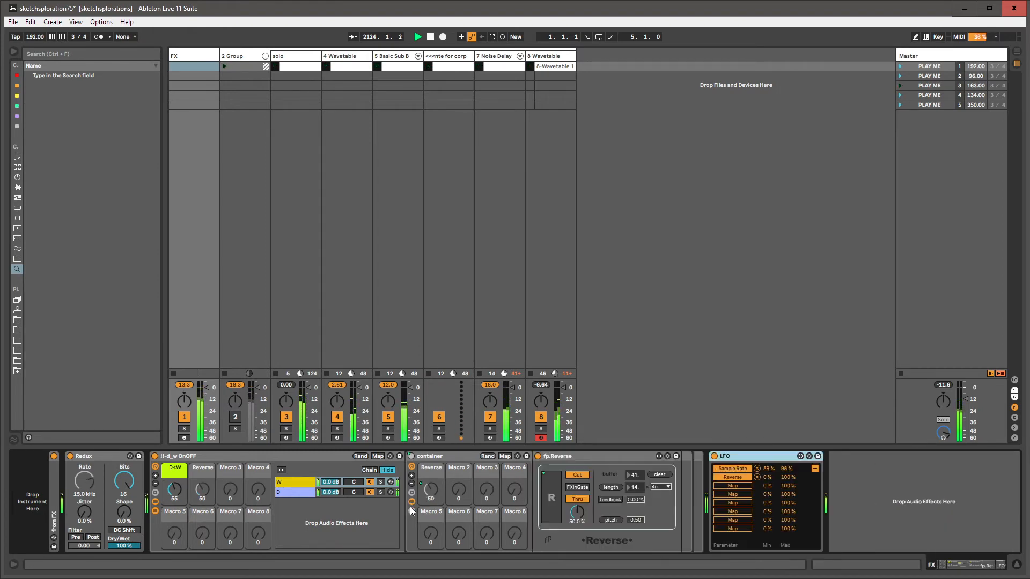
pyautogui.click(412, 467)
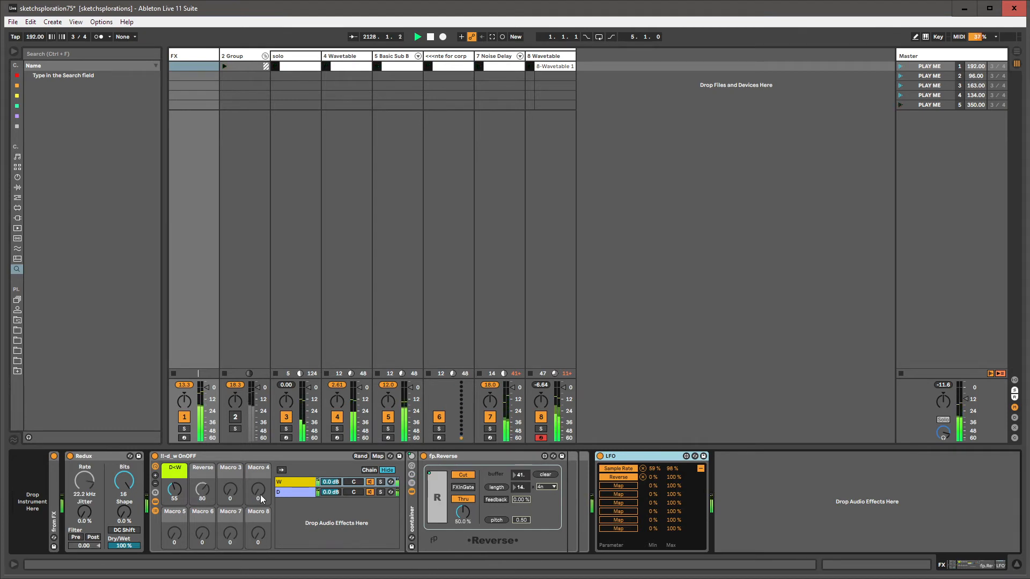
# Insert a second Pitch effect before the Basic Sub Boom instrument on track 5 and set its pitch to +24 st
pyautogui.click(402, 63)
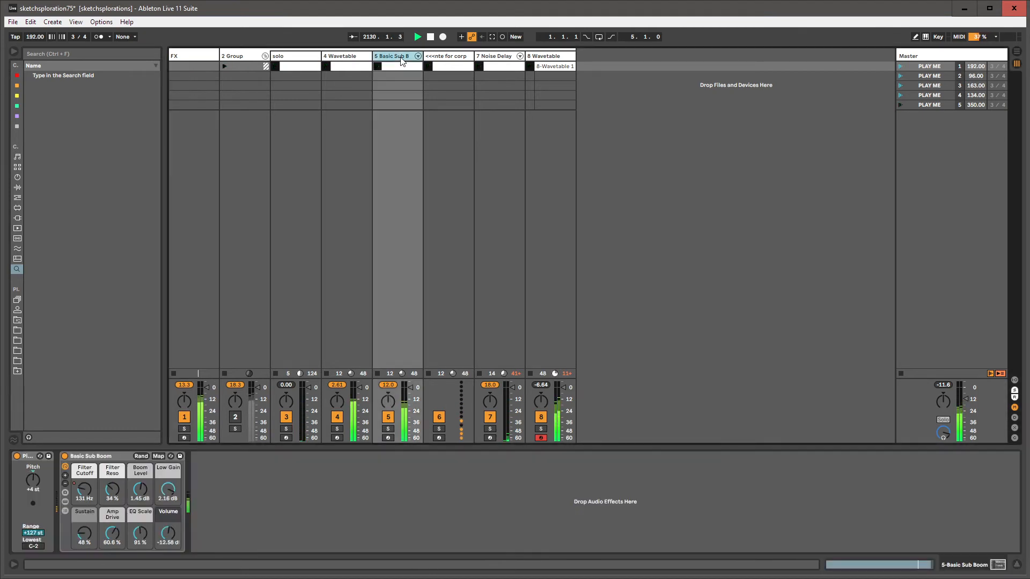
pyautogui.click(17, 198)
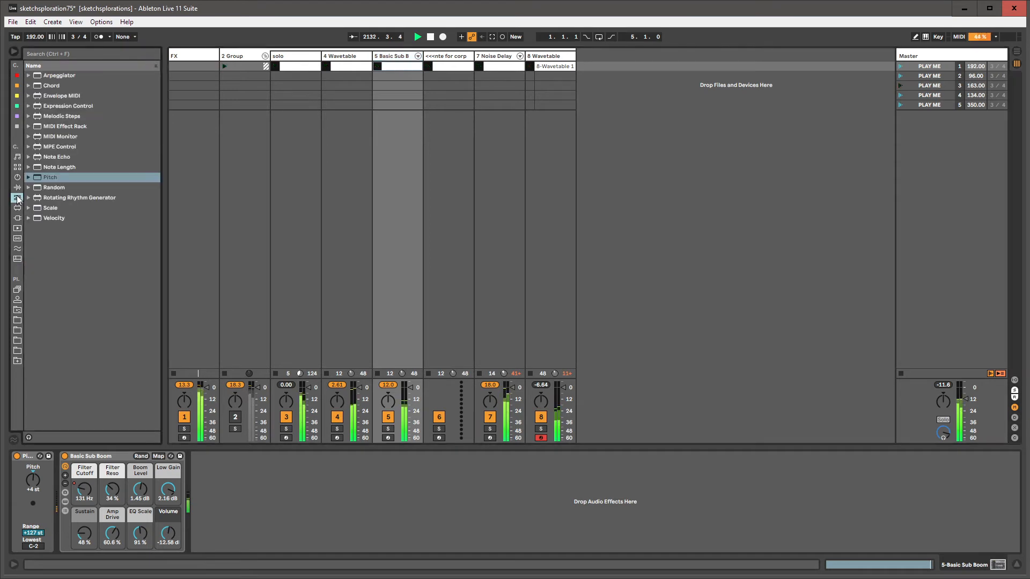
pyautogui.moveTo(46, 177); pyautogui.dragTo(75, 480)
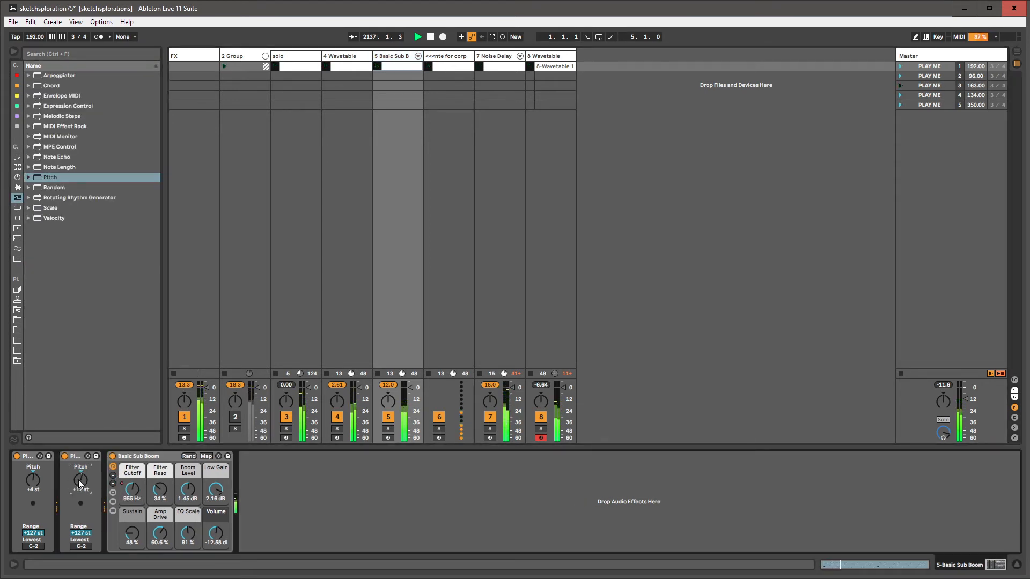
pyautogui.write('24')
pyautogui.press('Return')
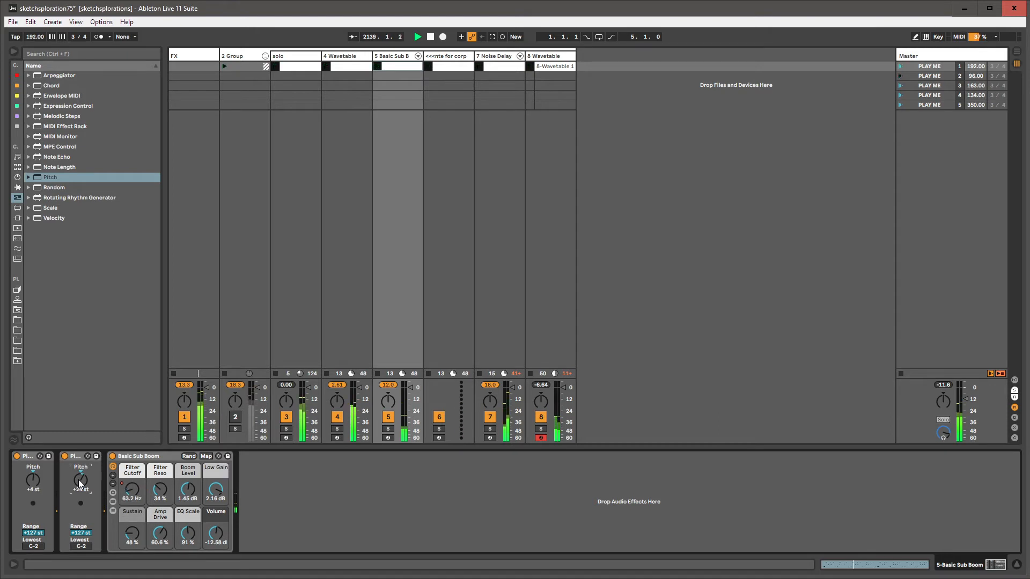
# Draw several on/off sections in the second Pitch effect's Device On clip envelope and unlink it from the clip loop
pyautogui.rightClick(66, 456)
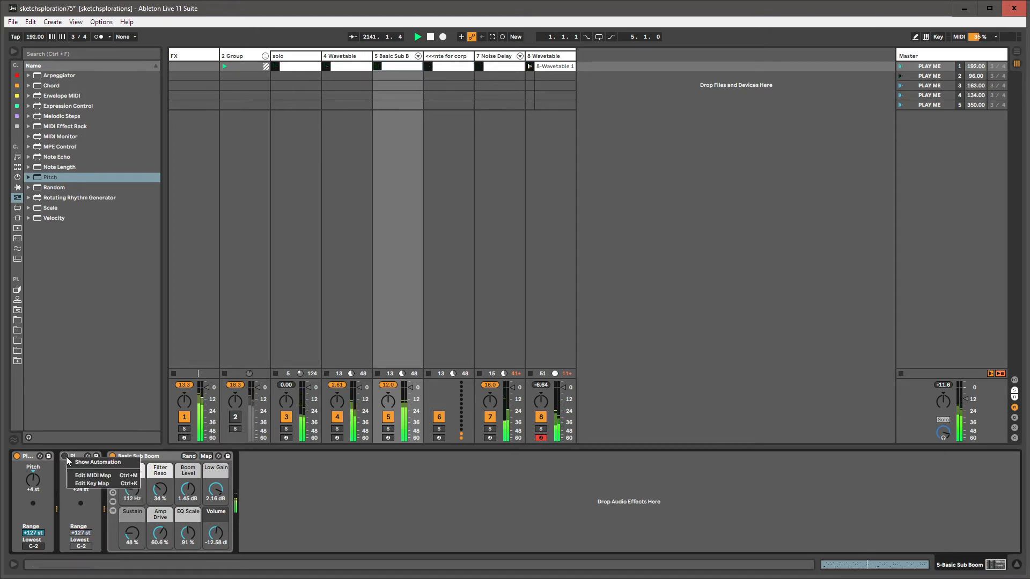
pyautogui.click(102, 462)
pyautogui.press('b')
pyautogui.moveTo(438, 493)
pyautogui.mouseDown()
pyautogui.moveTo(459, 526)
pyautogui.moveTo(644, 528)
pyautogui.moveTo(771, 475)
pyautogui.mouseUp()
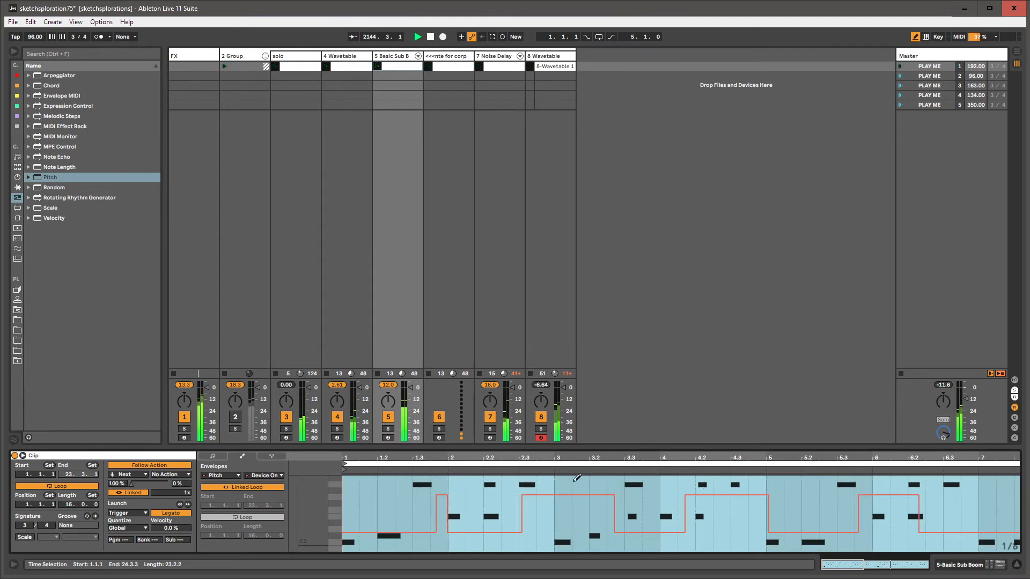
pyautogui.click(226, 487)
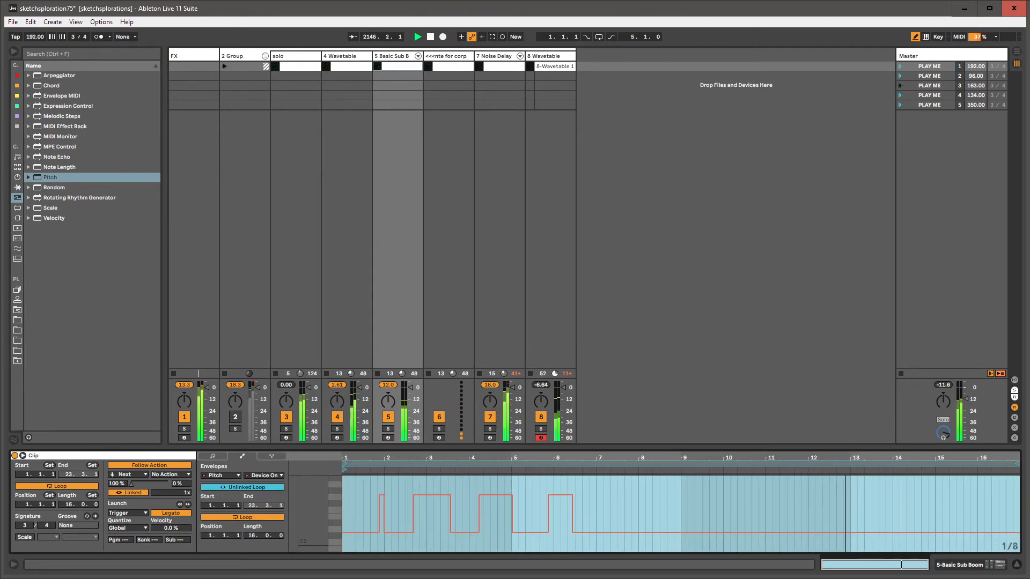
# Shorten the unlinked Device On envelope's loop to 6.2.0 and draw another on section near the loop's end
pyautogui.moveTo(1017, 461); pyautogui.dragTo(626, 461)
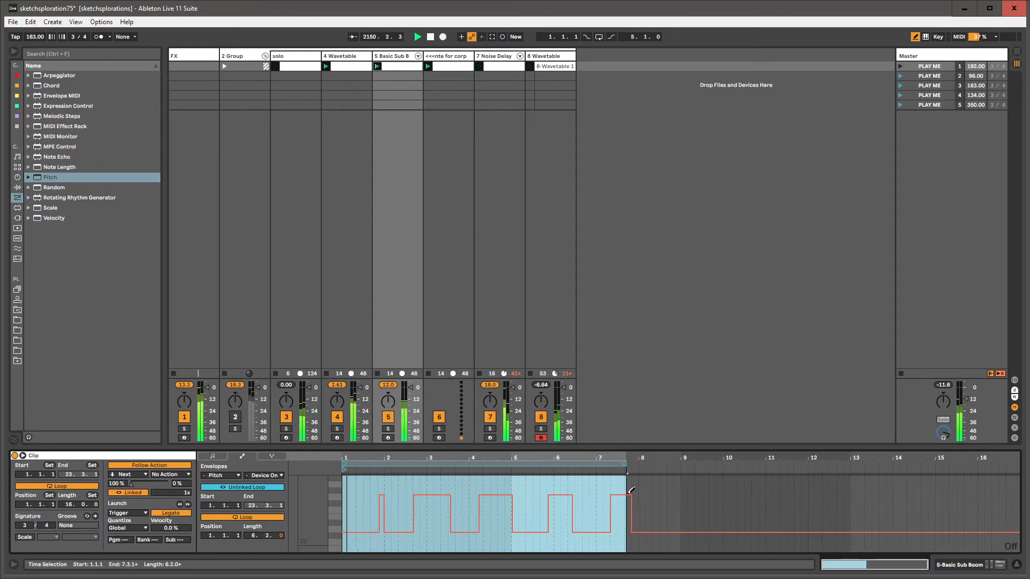
pyautogui.click(650, 492)
# Briefly mute and unmute tracks 7, 5 and 8 in turn to hear what each contributes
pyautogui.click(508, 62)
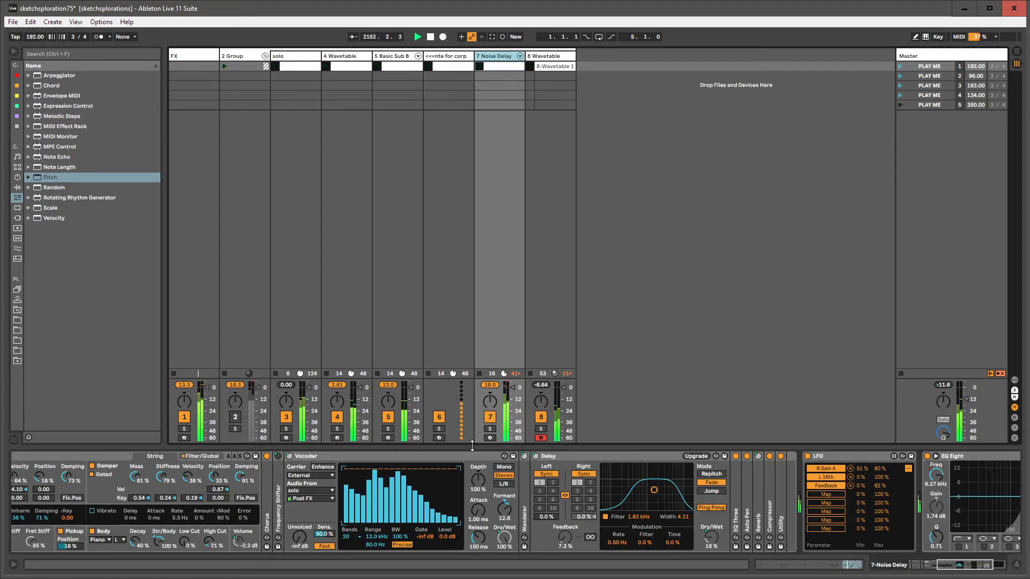
pyautogui.click(491, 414)
pyautogui.click(491, 417)
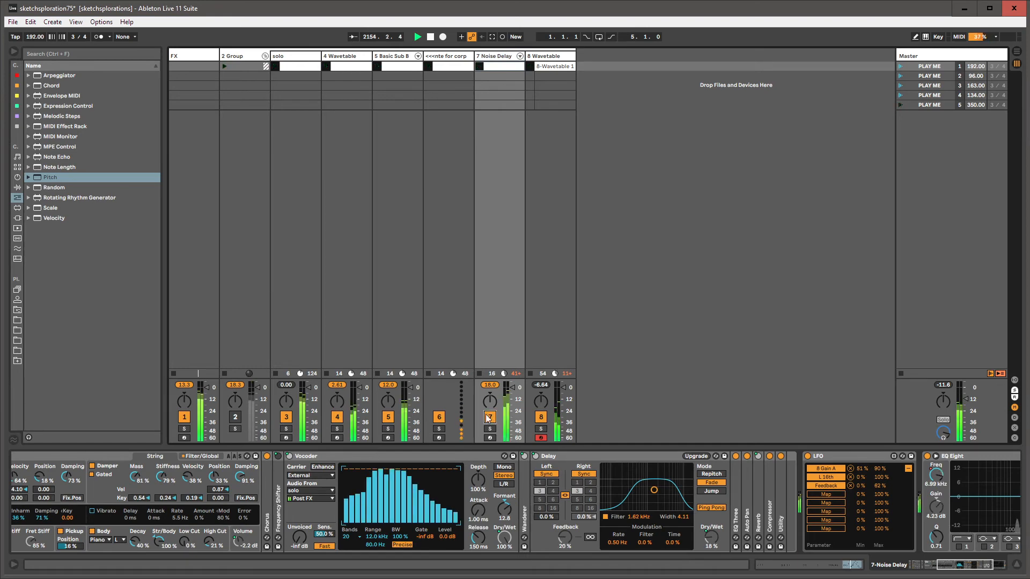
pyautogui.click(390, 416)
pyautogui.click(389, 417)
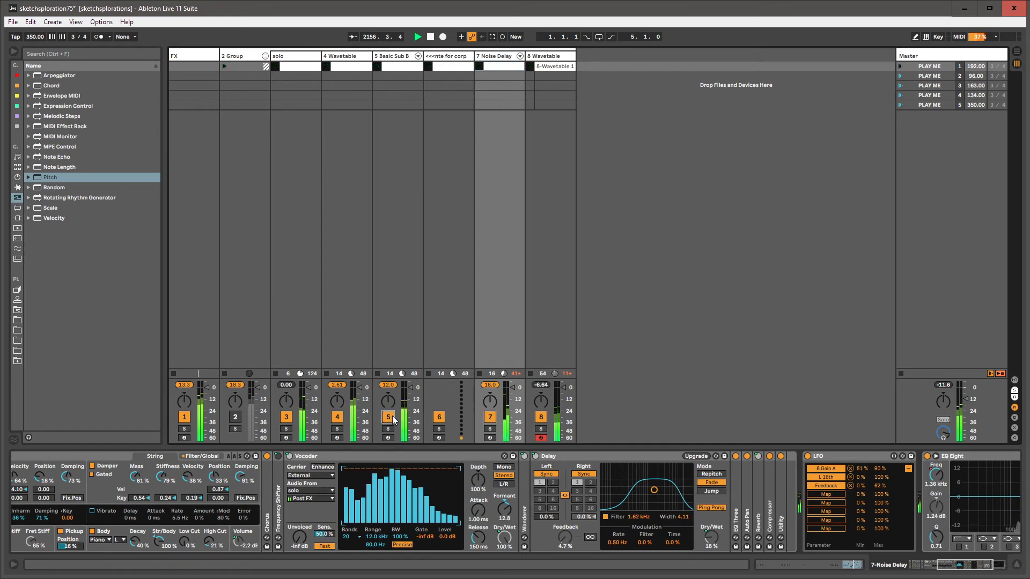
pyautogui.click(541, 417)
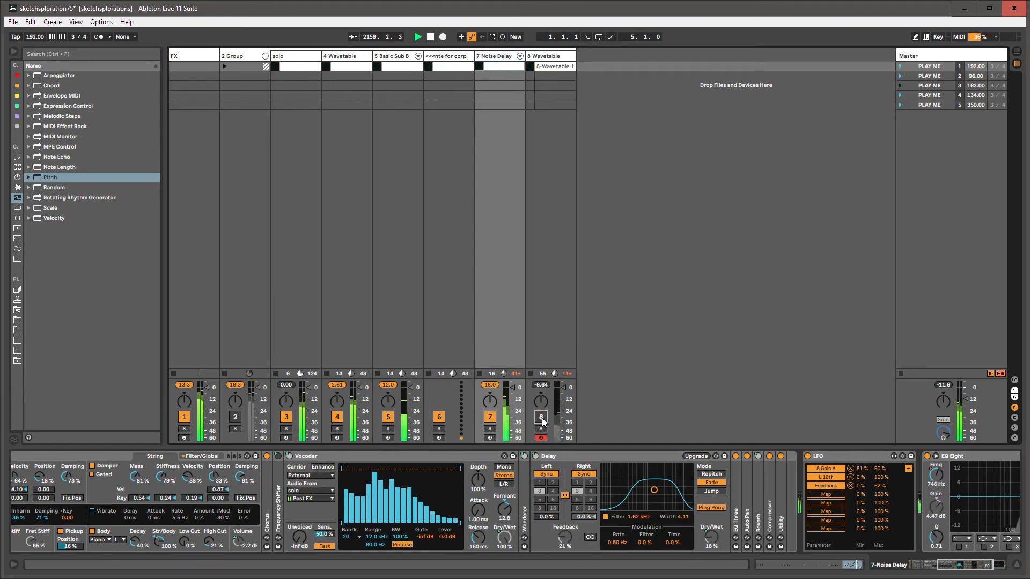
pyautogui.click(541, 419)
# Try the Pipe and Beam resonance types in the Corpus effect on the 8 Wavetable track
pyautogui.click(539, 56)
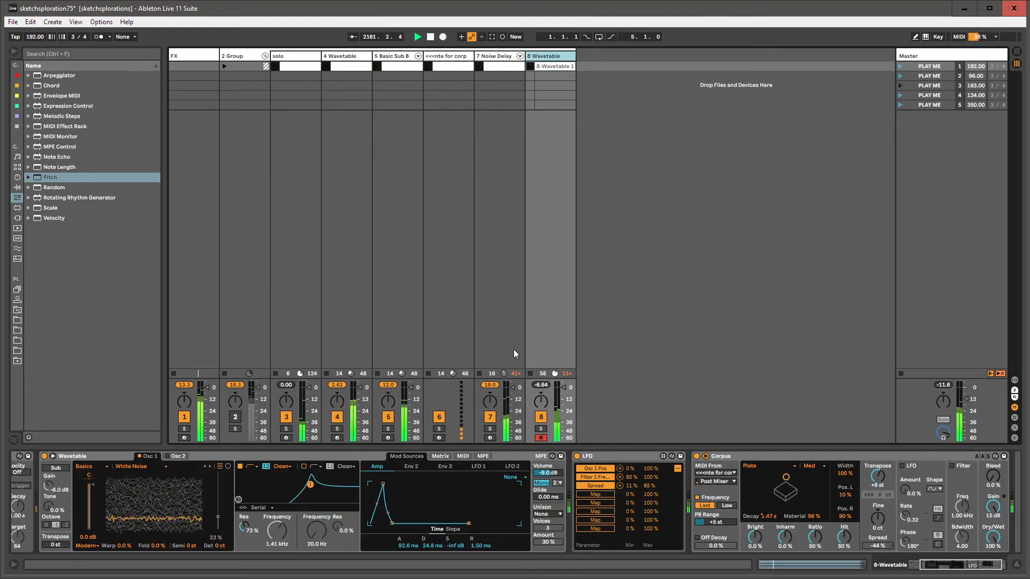
pyautogui.click(750, 466)
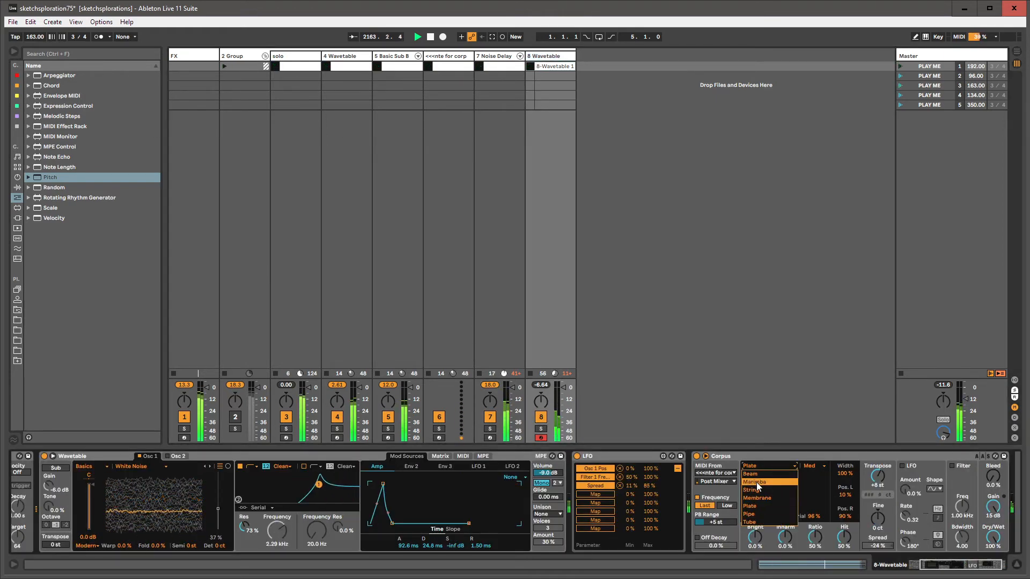
pyautogui.click(755, 506)
pyautogui.click(764, 468)
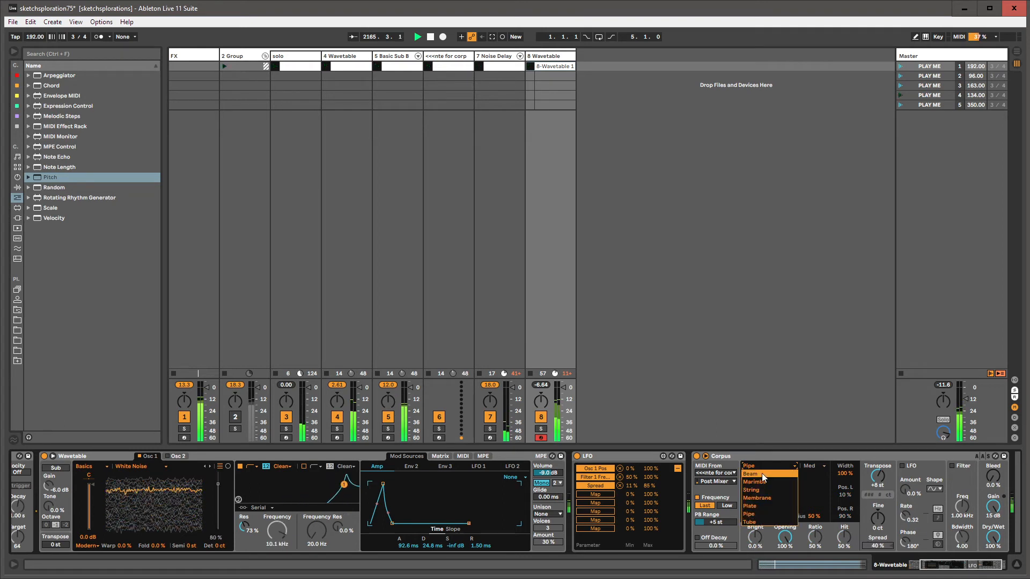
pyautogui.click(762, 473)
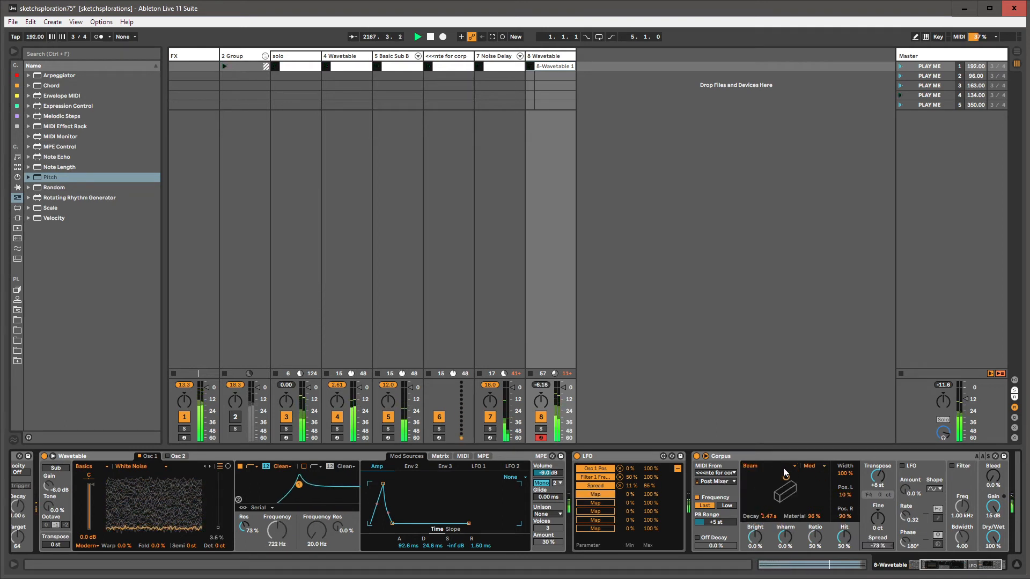
# Map the LFO's fourth slot to Corpus's resonance type and set that mapping's minimum to 22%
pyautogui.click(766, 466)
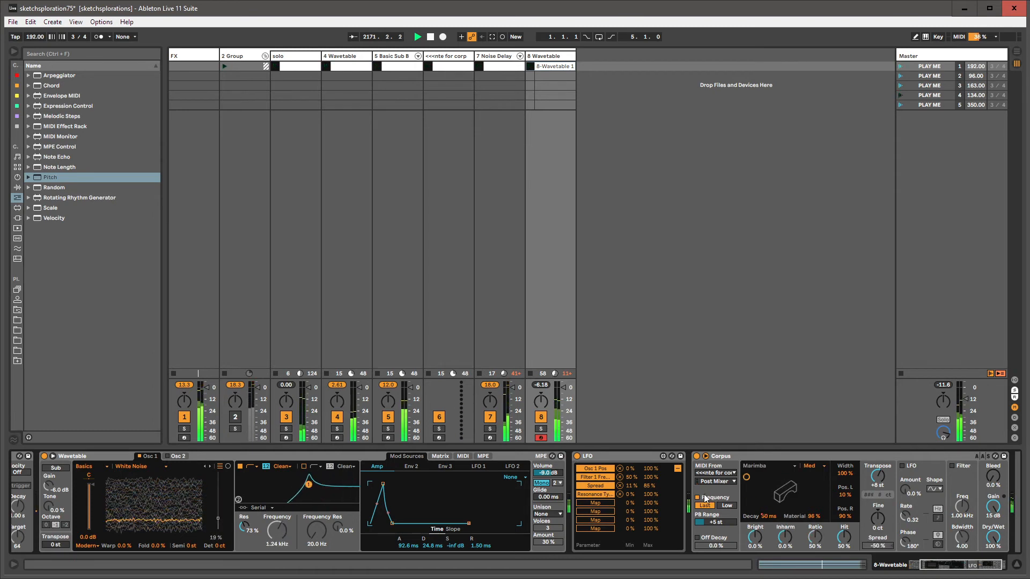
pyautogui.moveTo(626, 494); pyautogui.dragTo(625, 486)
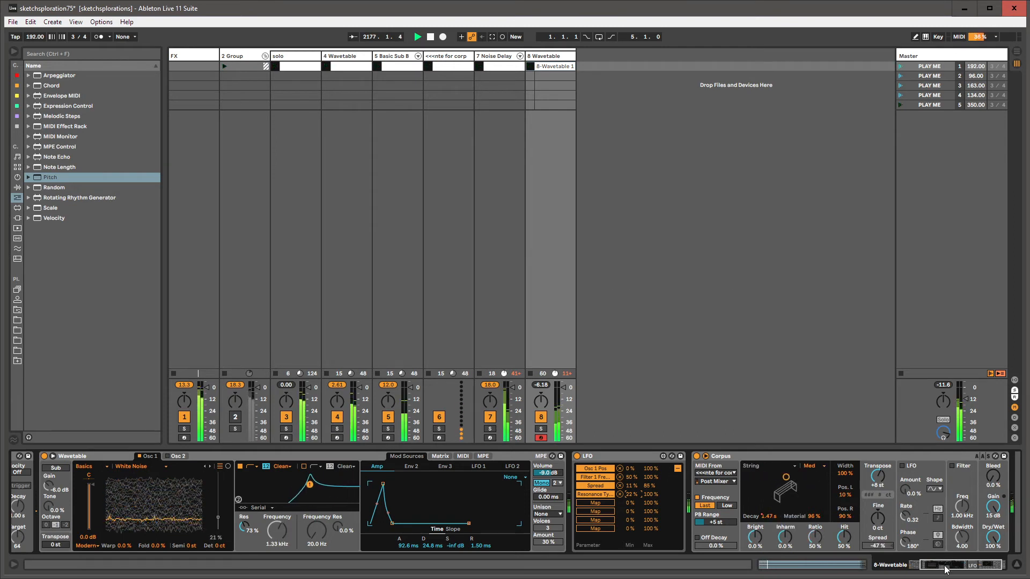
# Collapse the track 8 LFO's mapping list and raise its rate to 2.82 Hz
pyautogui.moveTo(944, 566); pyautogui.dragTo(957, 569)
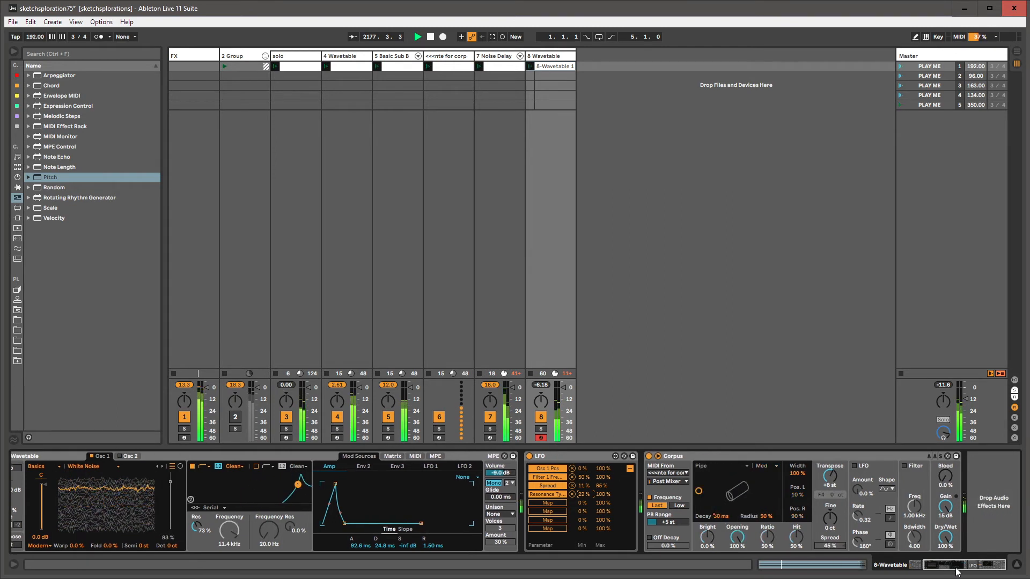
pyautogui.click(565, 455)
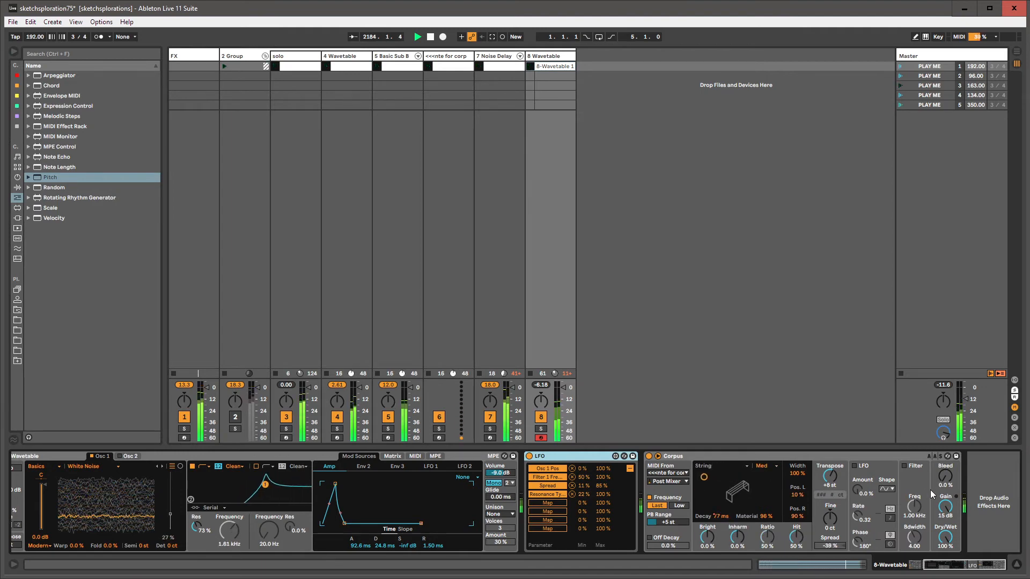
pyautogui.click(772, 446)
pyautogui.click(695, 523)
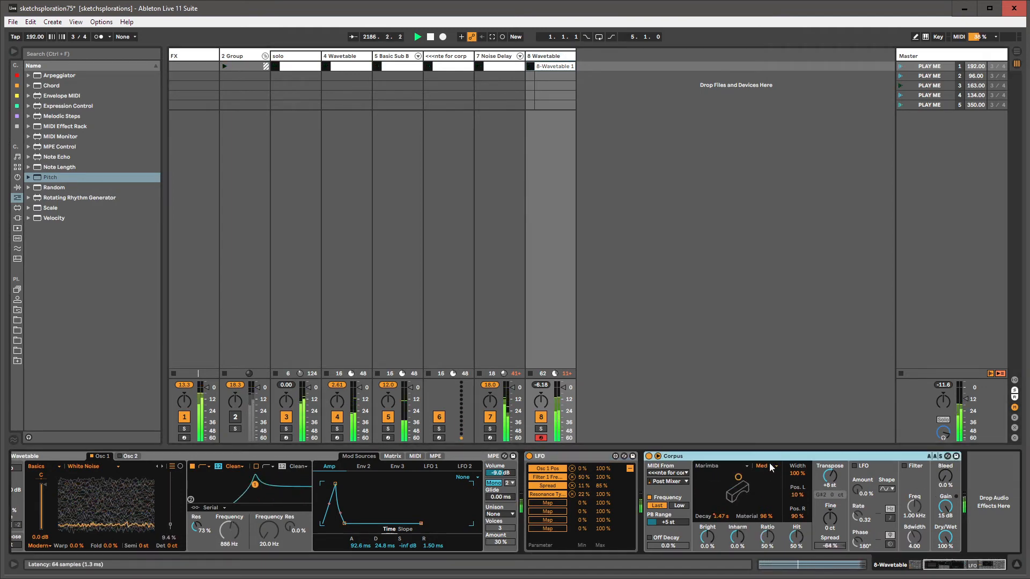
pyautogui.click(637, 507)
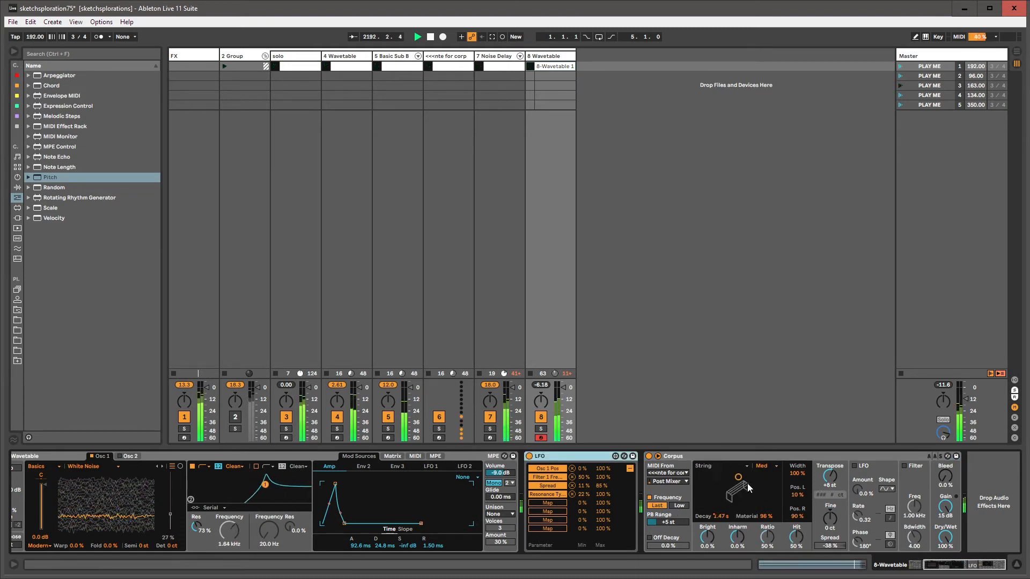
pyautogui.click(760, 461)
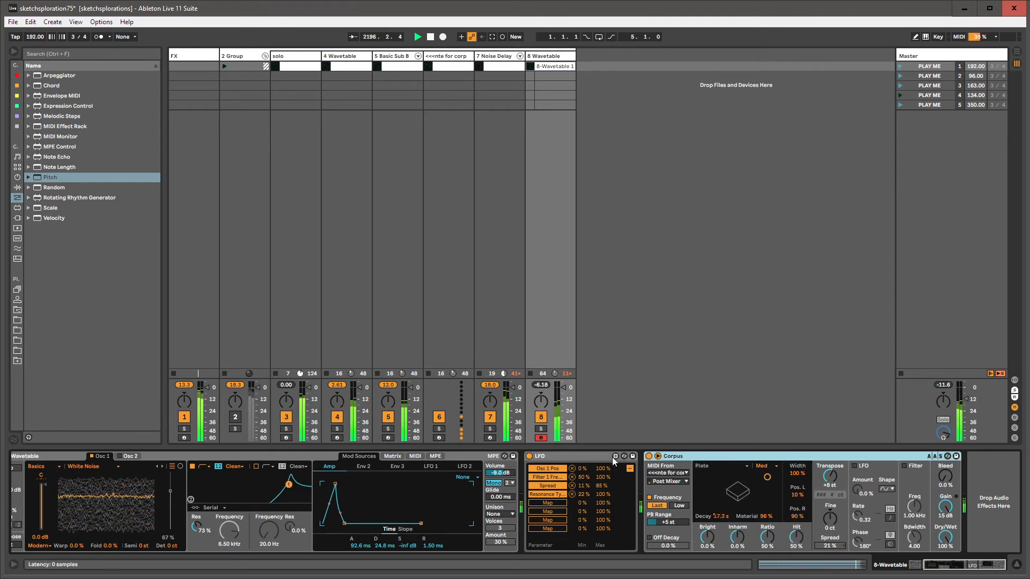
pyautogui.click(629, 469)
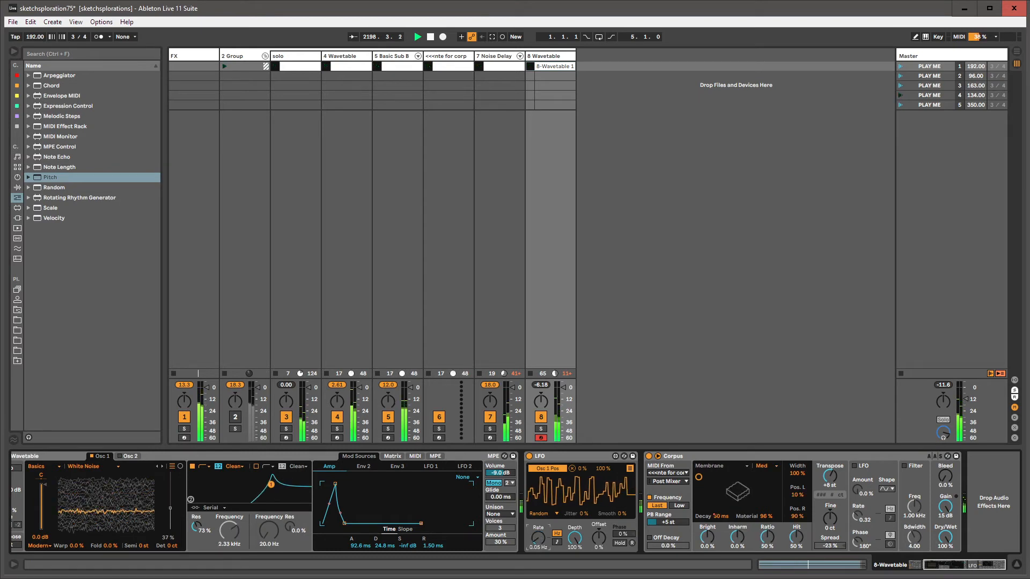
pyautogui.moveTo(538, 538); pyautogui.dragTo(538, 516)
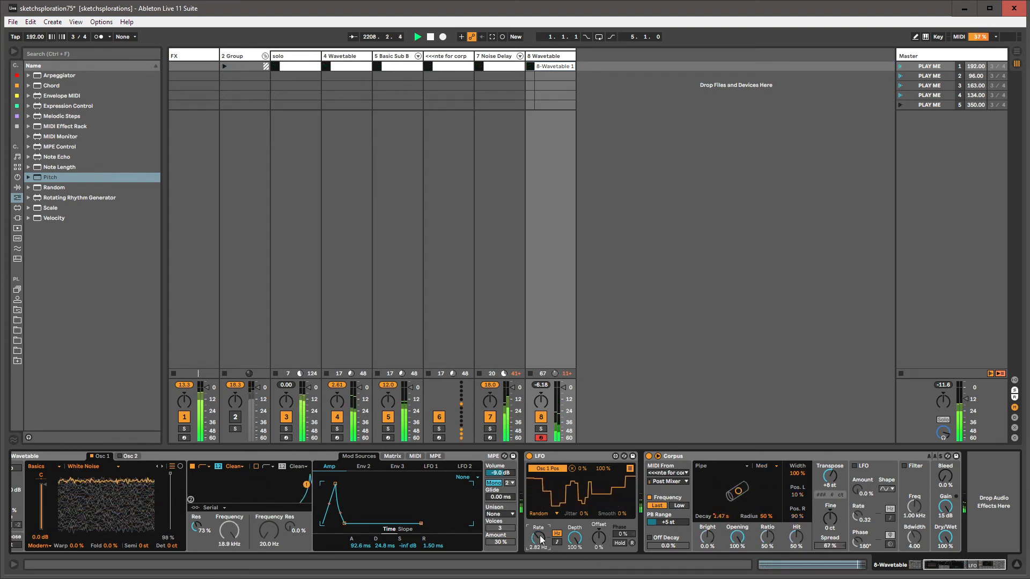
# Add the saved preset spectral time.adg after Corpus on the 8 Wavetable track
pyautogui.click(17, 177)
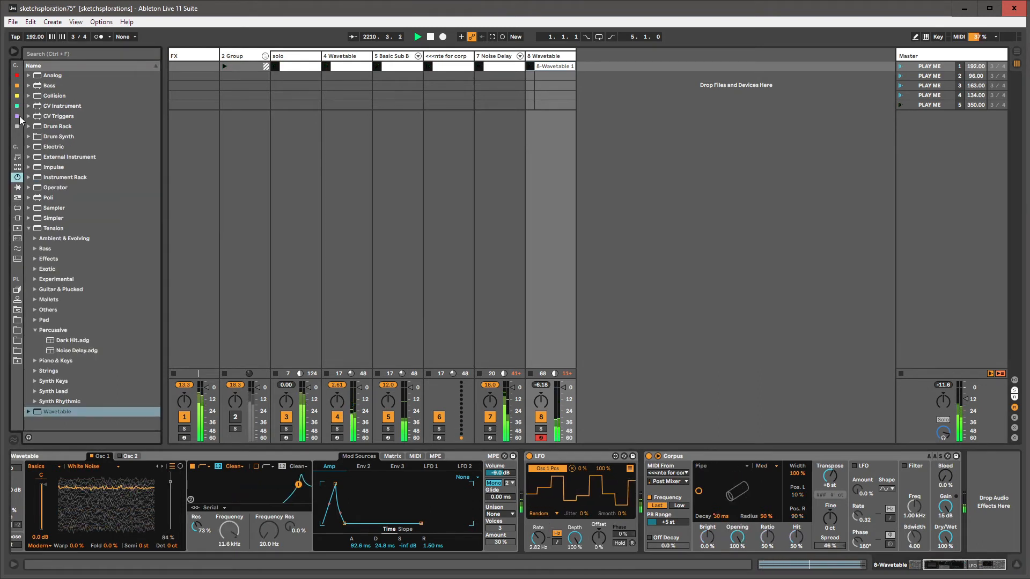
pyautogui.click(17, 188)
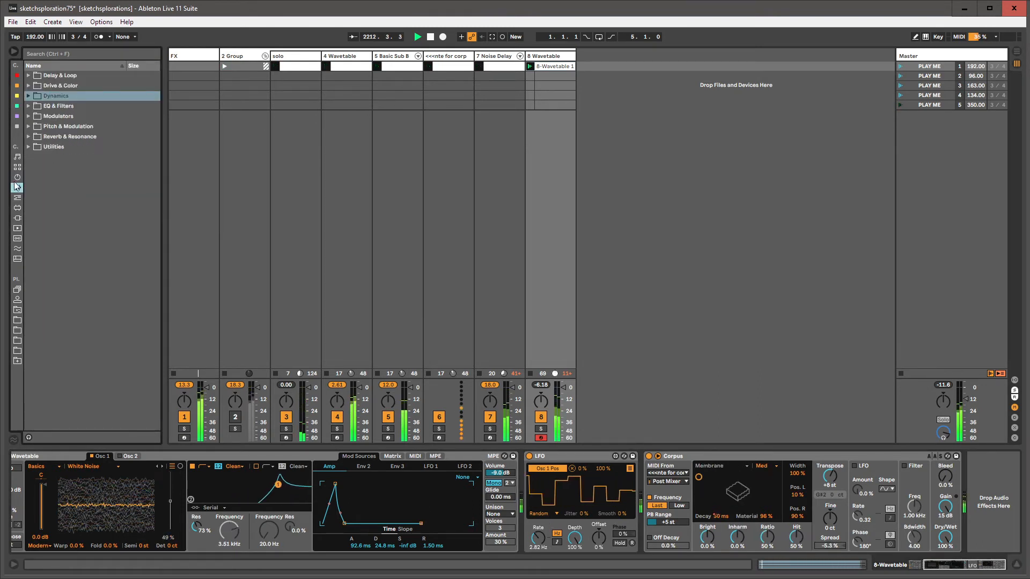
pyautogui.click(16, 126)
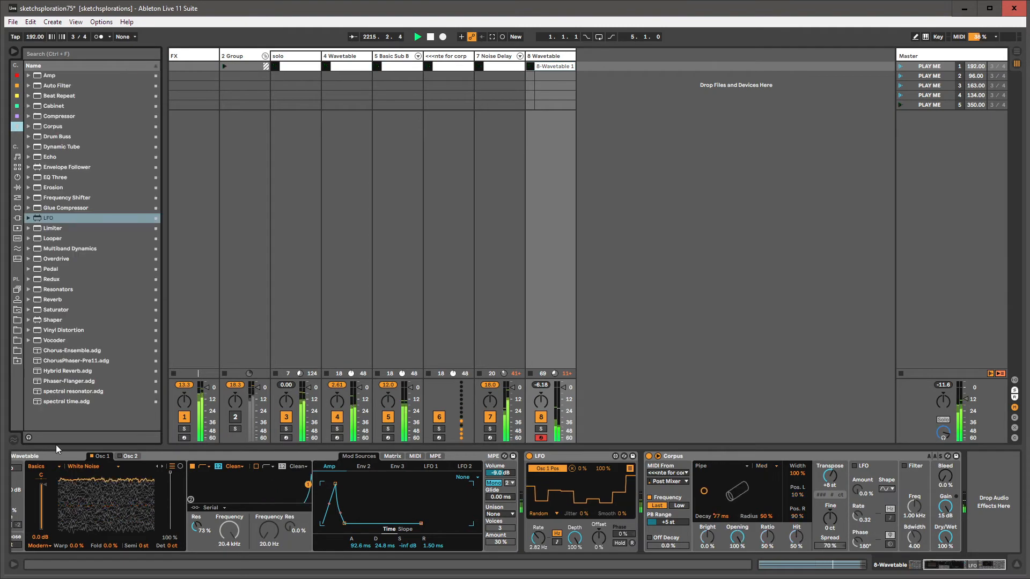
pyautogui.click(62, 401)
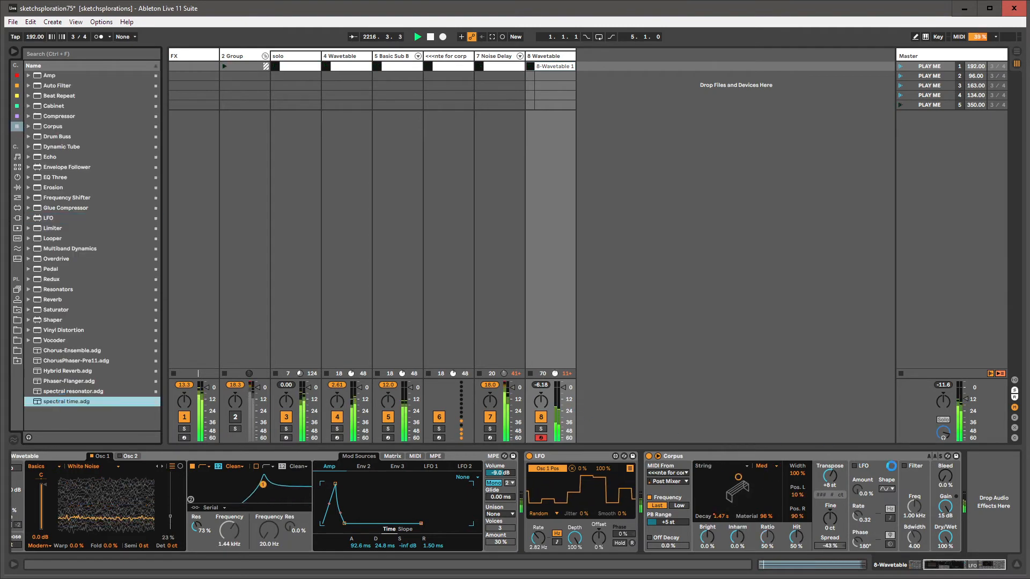
pyautogui.click(957, 517)
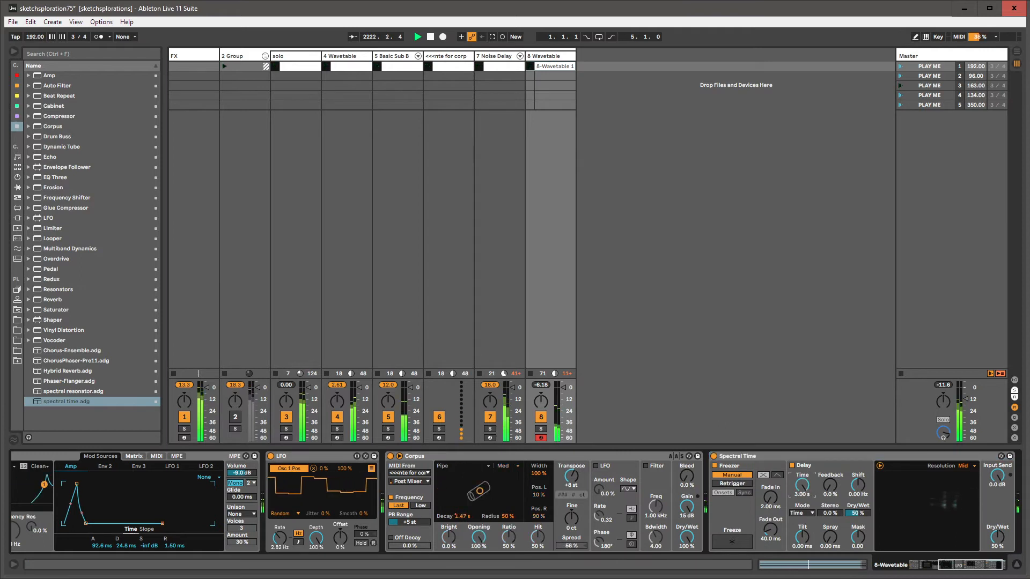
# Set Spectral Time's freezer to Retrigger with Freeze on and fades of 8.65 ms in and 28.6 ms out, and shift its delay by 56.5 Hz
pyautogui.click(748, 484)
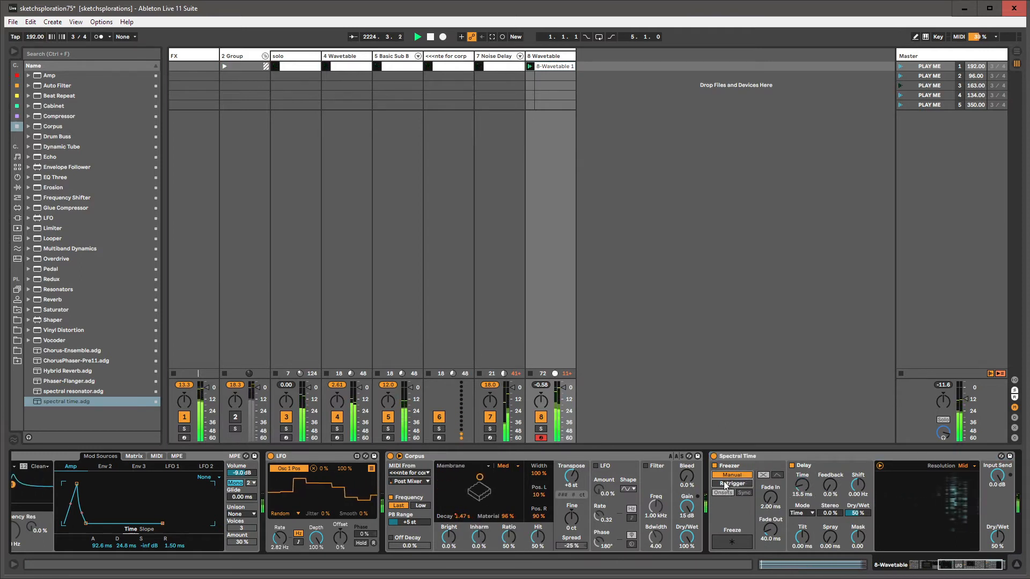
pyautogui.click(733, 543)
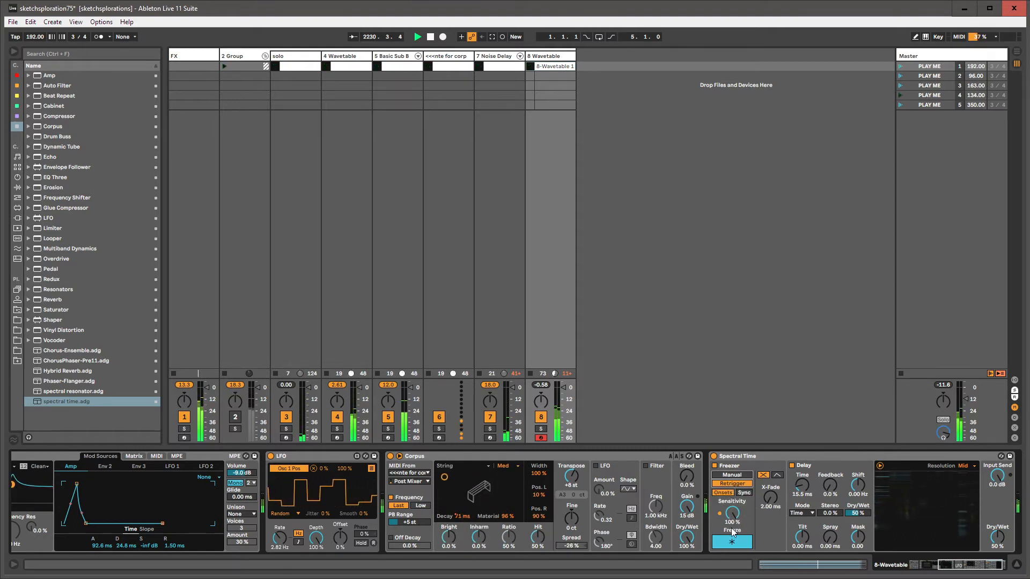
pyautogui.click(777, 476)
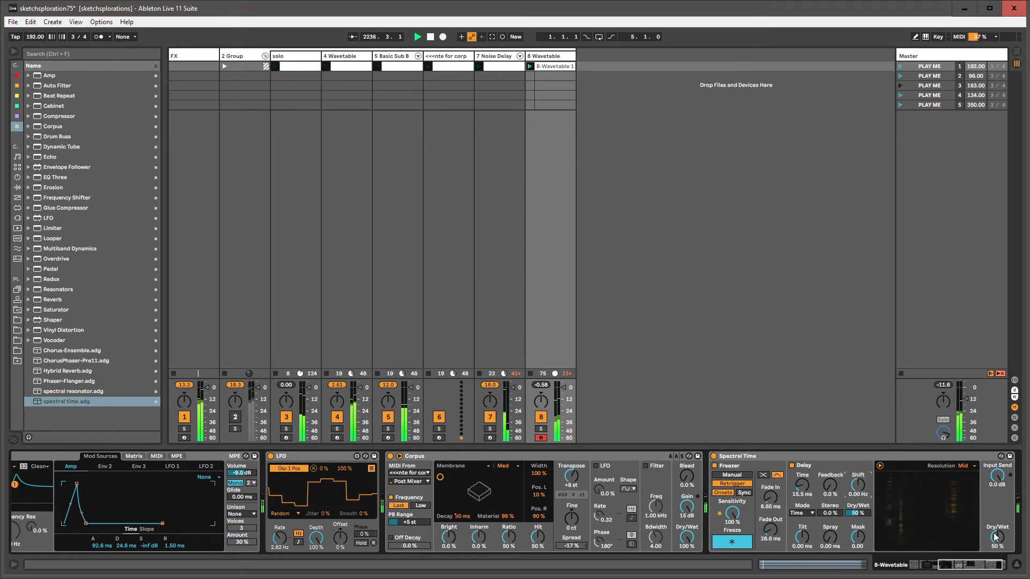
pyautogui.moveTo(865, 490); pyautogui.dragTo(864, 472)
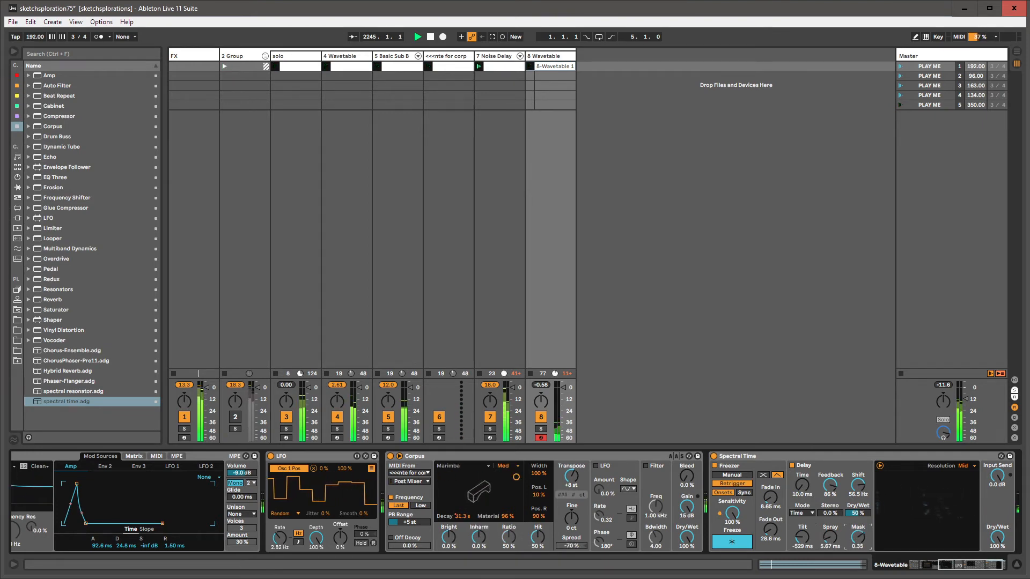
# Show Spectral Time's Dry/Wet automation in the 8-Wavetable clip and hold it at 0% until just after 2.3, then full wet
pyautogui.rightClick(994, 538)
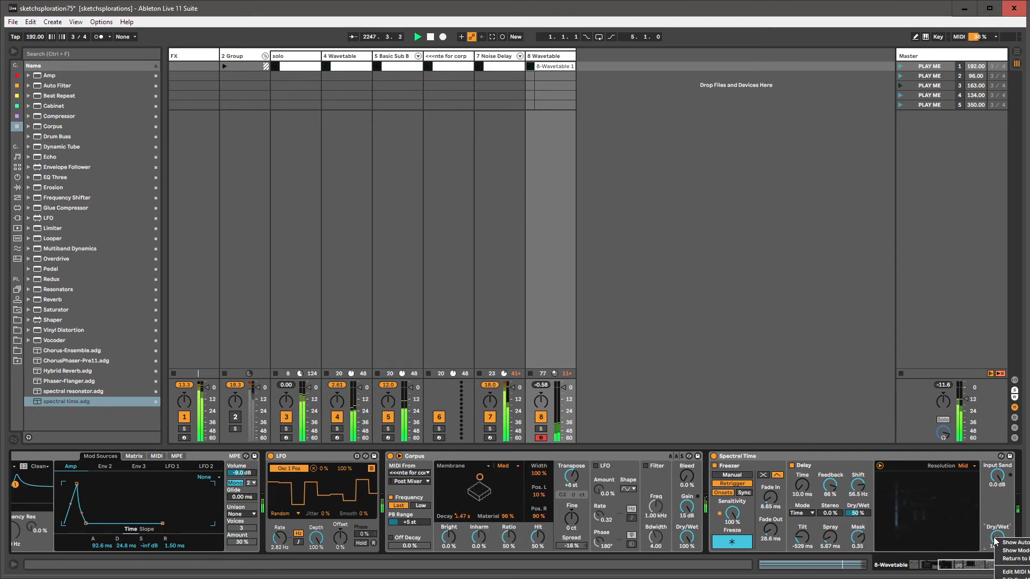
pyautogui.click(1001, 543)
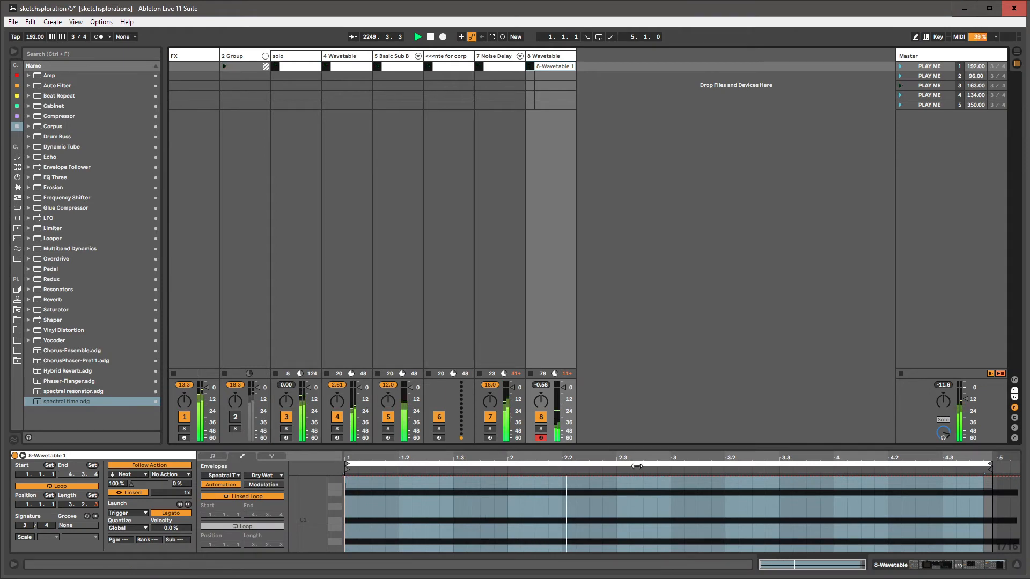
pyautogui.click(638, 475)
pyautogui.moveTo(625, 475); pyautogui.dragTo(588, 557)
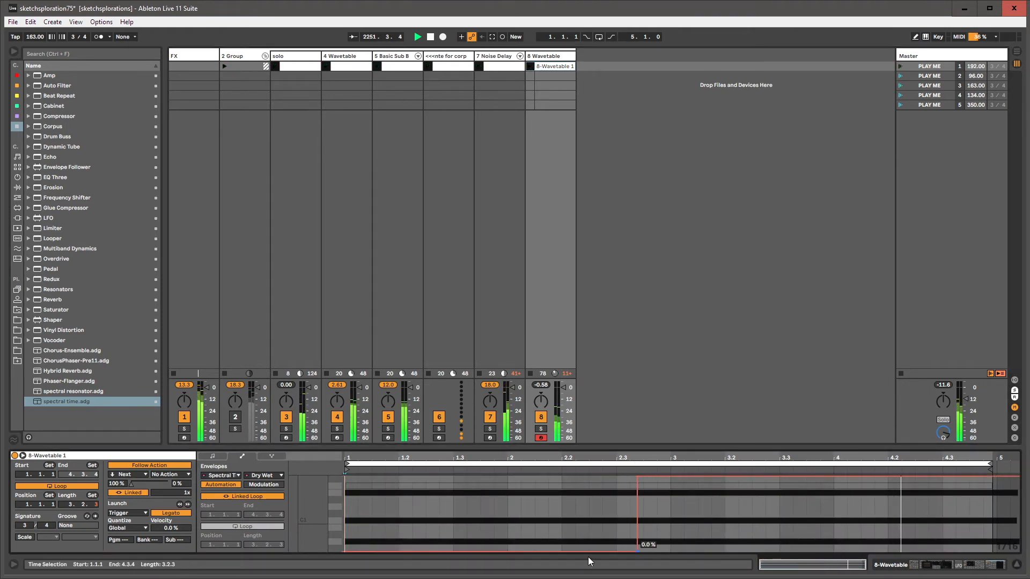
# Unlink the Dry/Wet envelope with a loop length of 7.2.3 and draw it at 0% from about 3.2 to 7.2, then full wet
pyautogui.click(241, 494)
pyautogui.moveTo(250, 545); pyautogui.dragTo(250, 527)
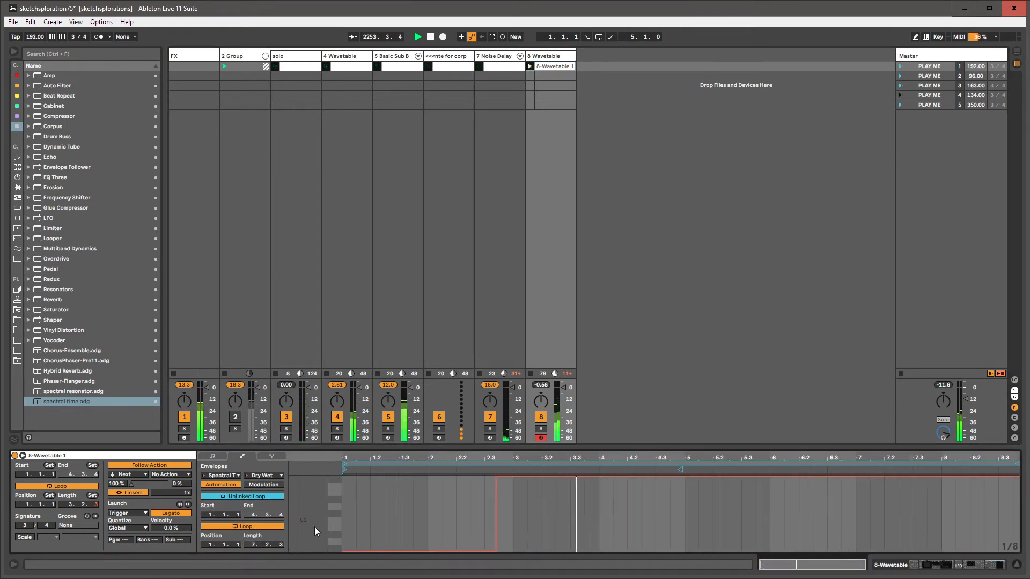
pyautogui.moveTo(569, 539); pyautogui.dragTo(1023, 548)
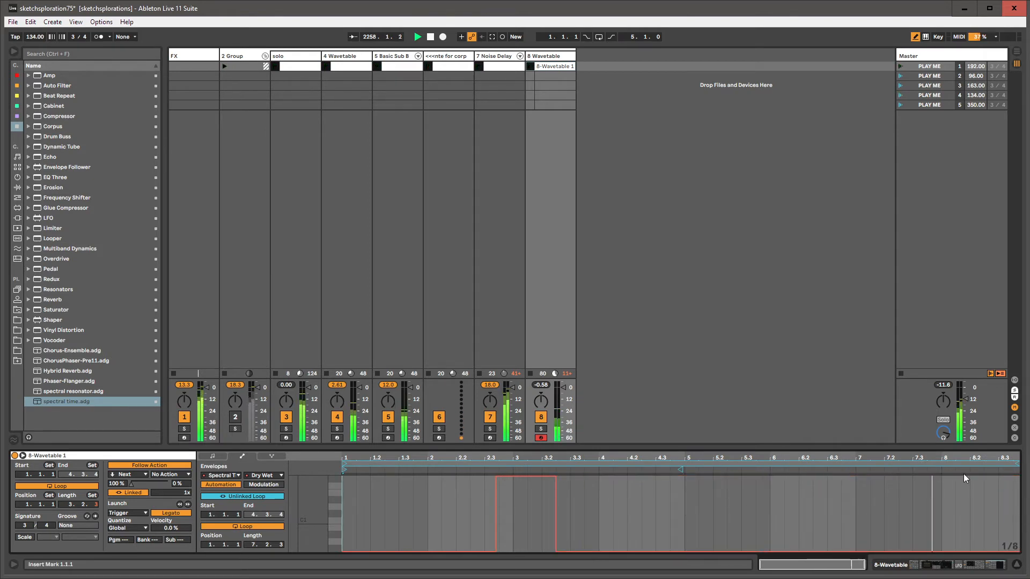
pyautogui.moveTo(958, 475)
pyautogui.mouseDown()
pyautogui.moveTo(1009, 474)
pyautogui.moveTo(903, 473)
pyautogui.mouseUp()
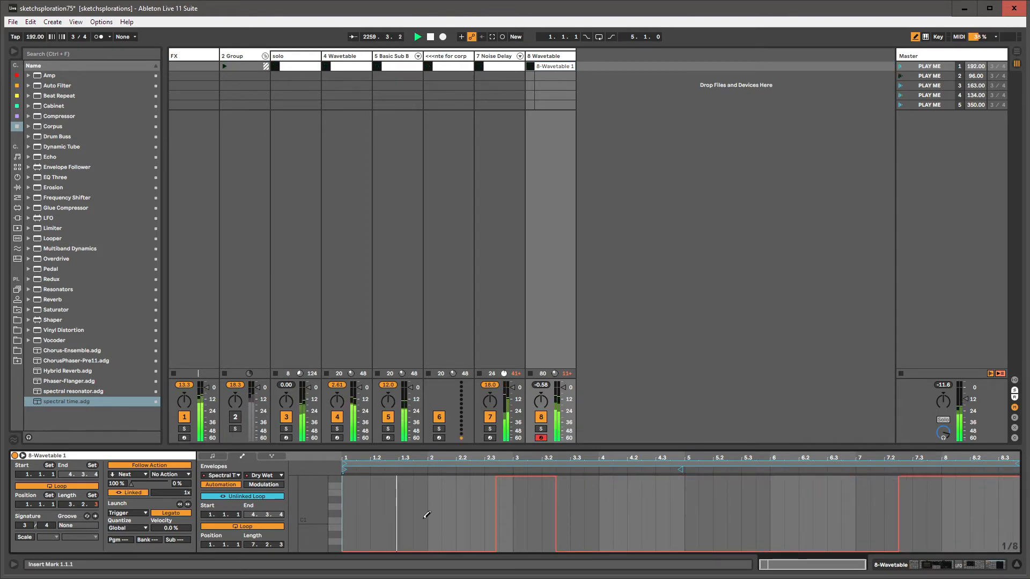
# Set the resolution of Spectral Time on the 8 Wavetable track to Low
pyautogui.click(543, 56)
pyautogui.click(745, 460)
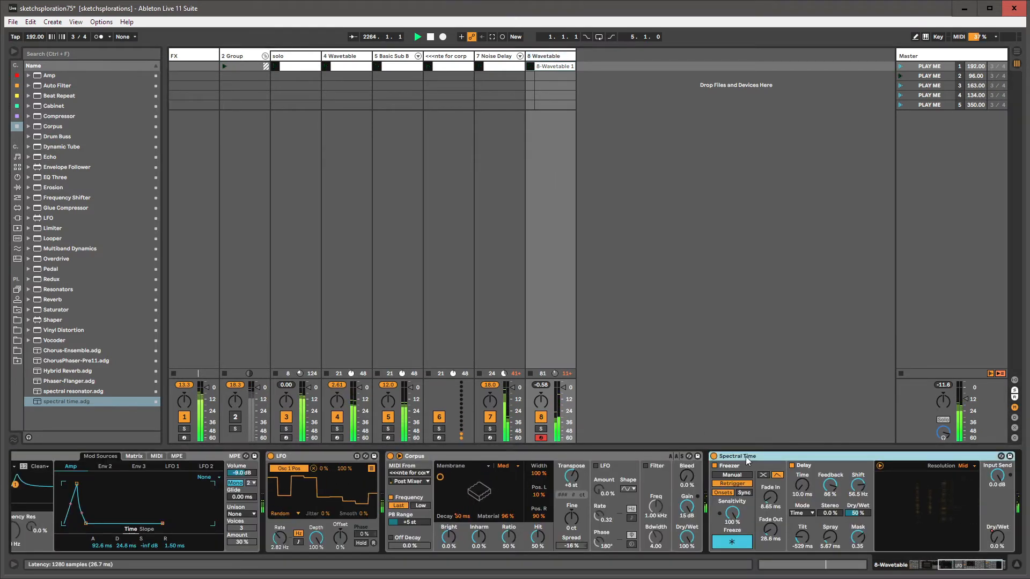
pyautogui.hscroll(3, 952, 572)
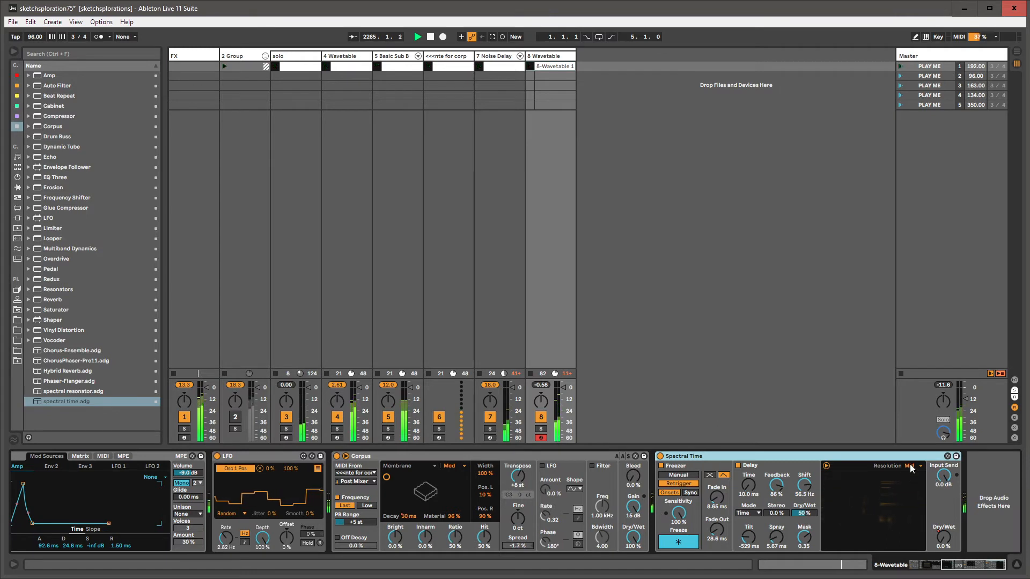
pyautogui.click(912, 466)
pyautogui.click(912, 474)
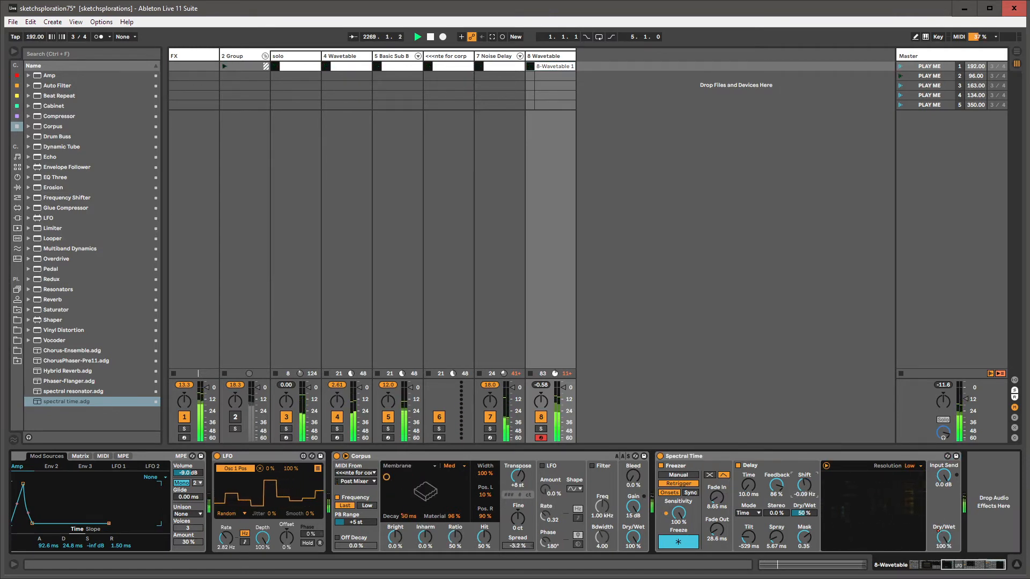
# Map a free slot of the 8 Wavetable track's LFO to Spectral Time's delay Shift
pyautogui.click(318, 469)
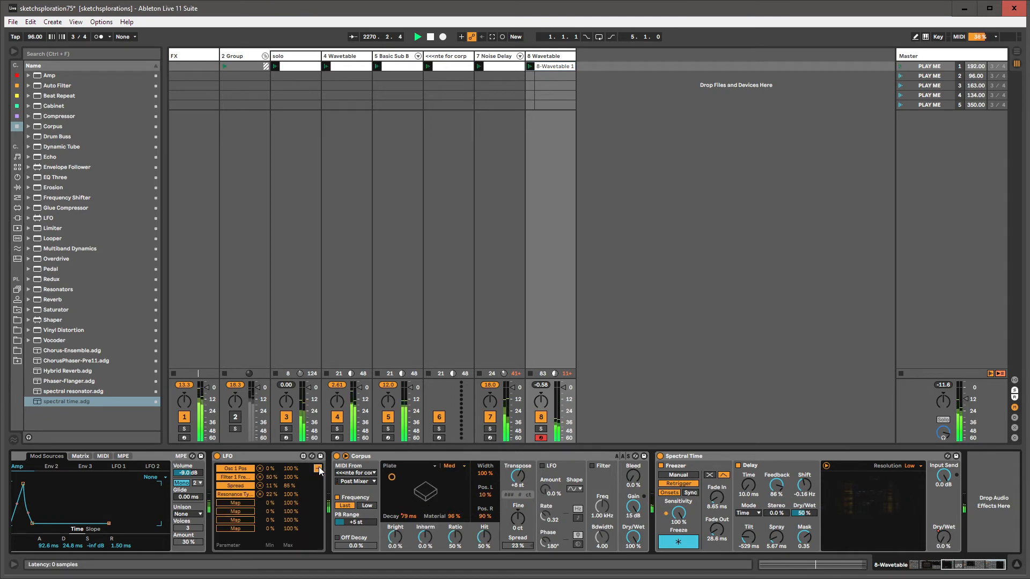
pyautogui.click(247, 505)
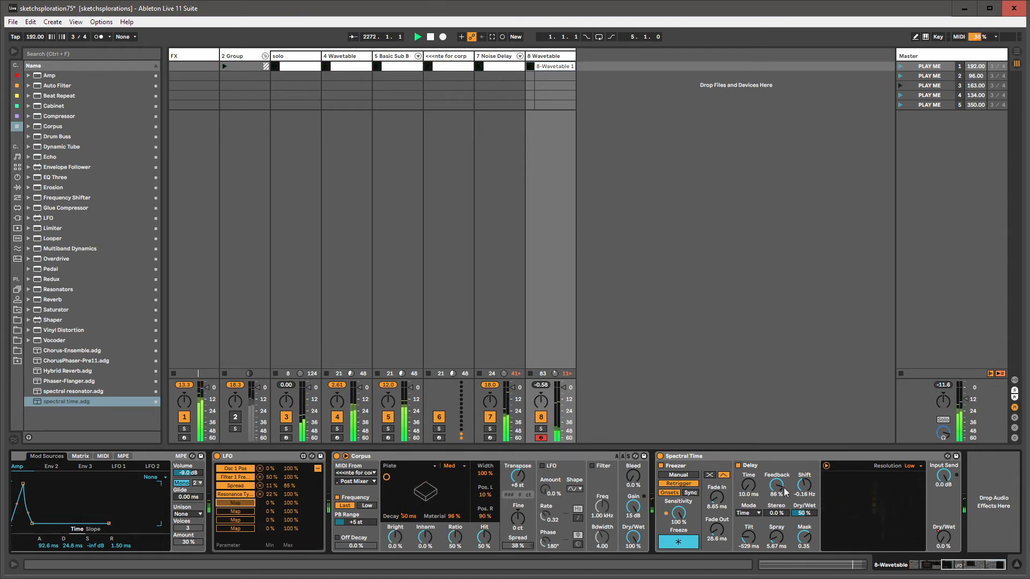
pyautogui.click(804, 486)
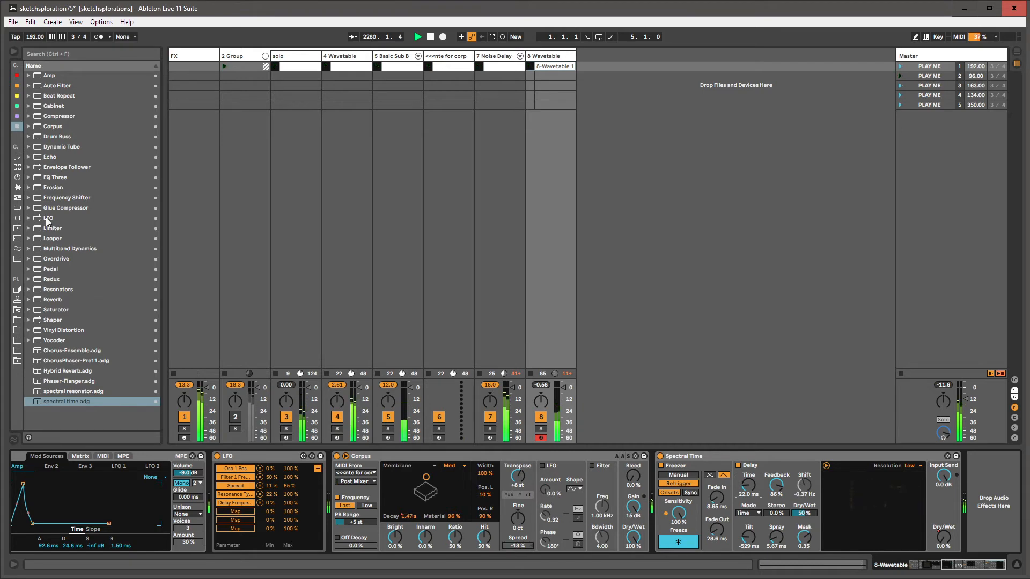
# Add a second LFO before Corpus, set its waveform to Random and map it to Spectral Time's delay Time
pyautogui.moveTo(46, 218); pyautogui.dragTo(332, 471)
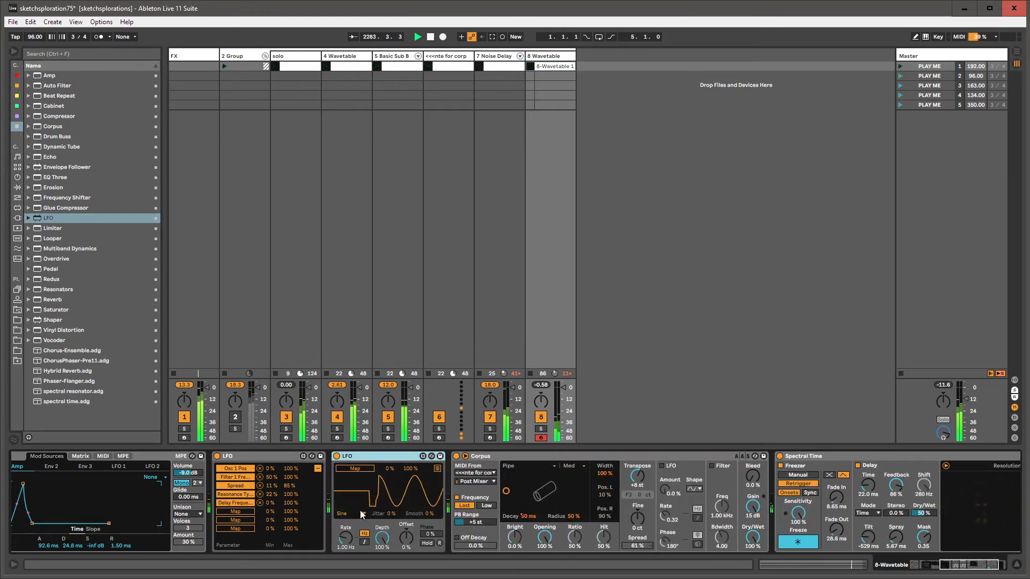
pyautogui.click(351, 514)
pyautogui.click(349, 568)
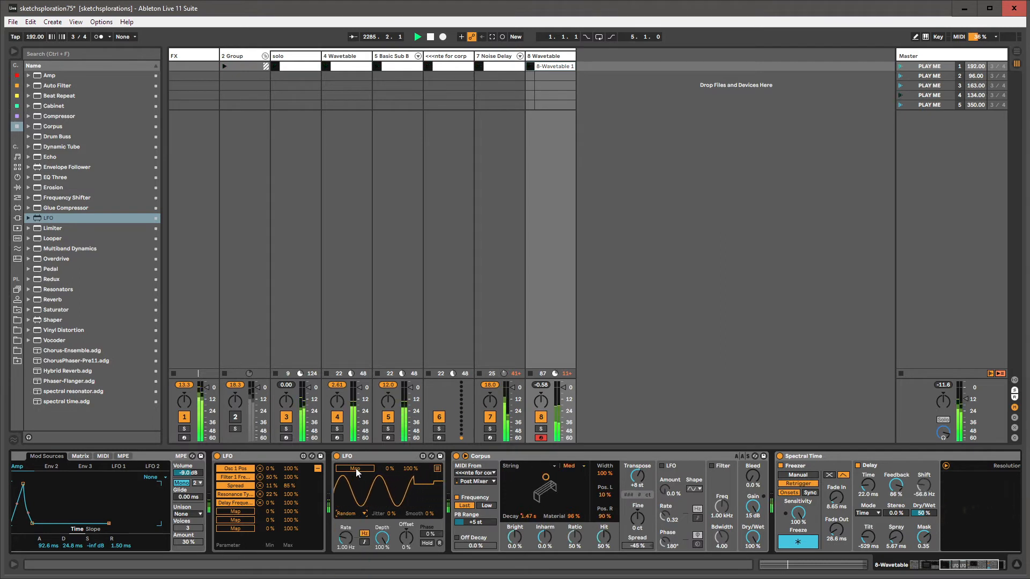
pyautogui.click(355, 469)
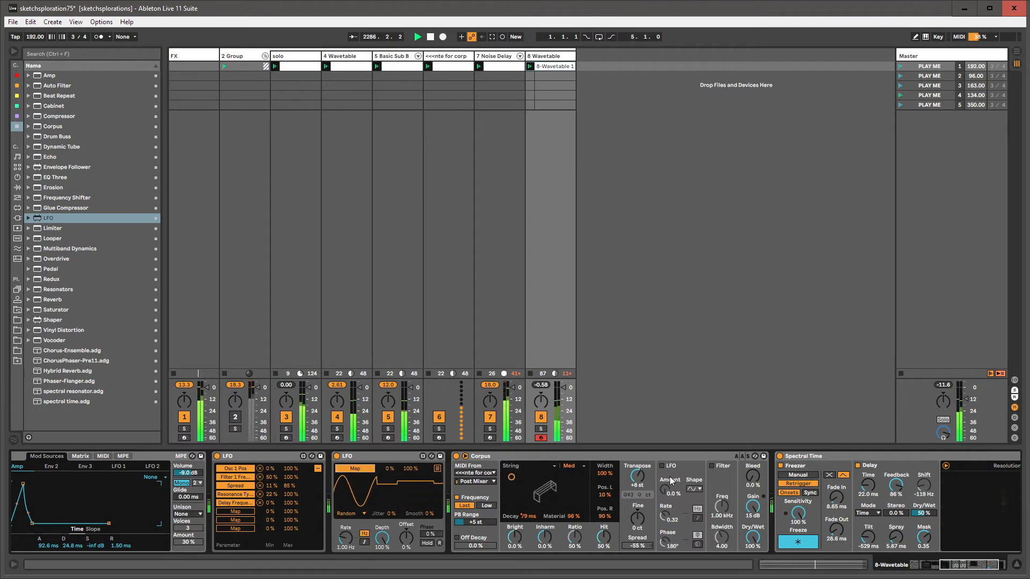
pyautogui.click(868, 486)
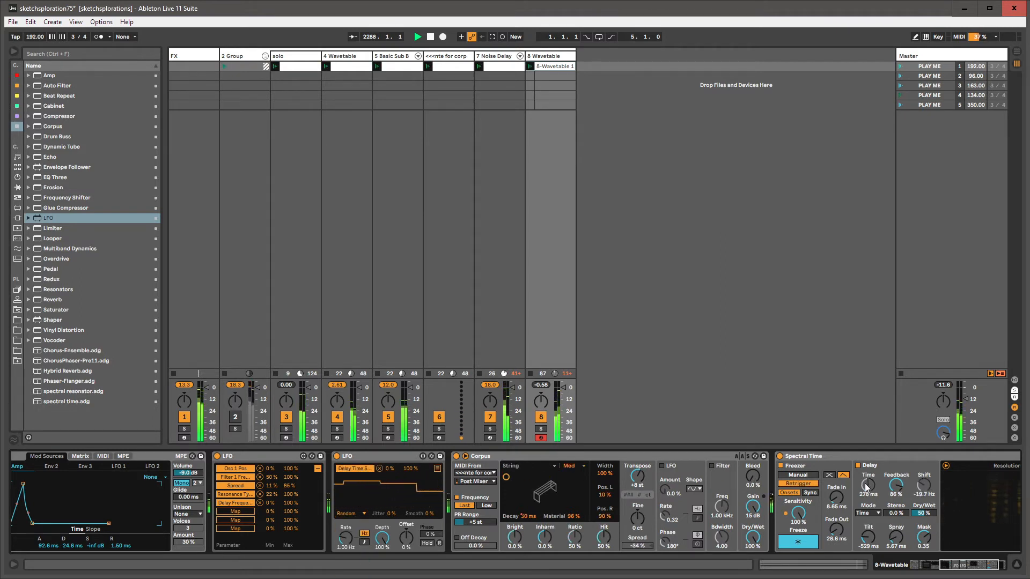
# Map the second LFO also to the first LFO's Rate, narrowing the range with a 7% minimum and a reduced maximum
pyautogui.click(318, 469)
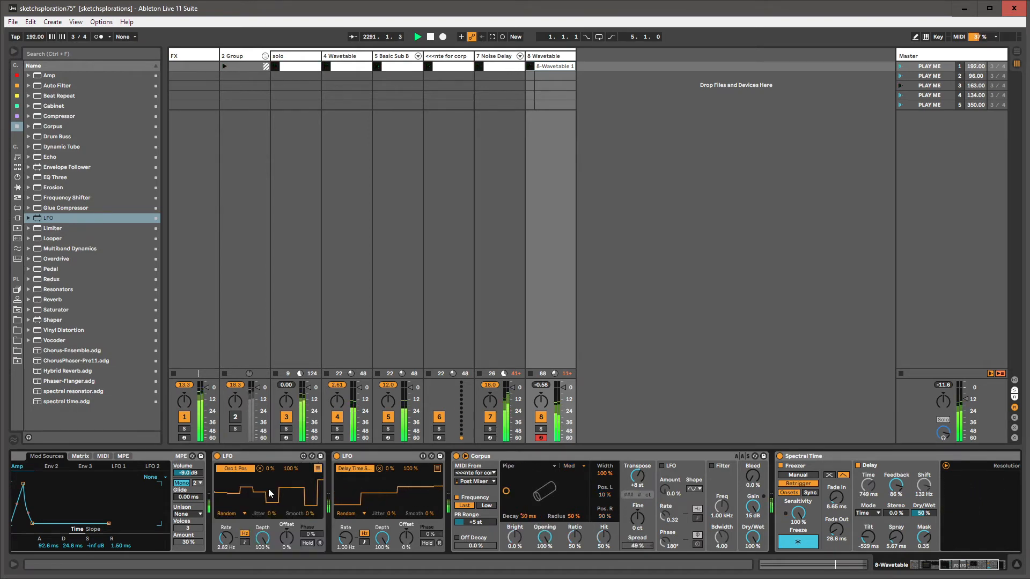
pyautogui.click(437, 469)
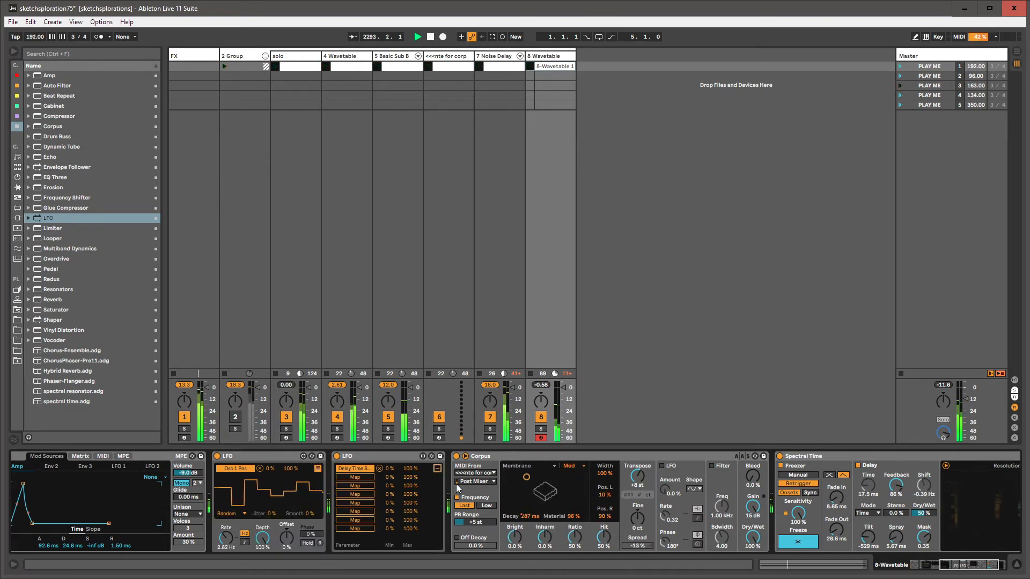
pyautogui.click(355, 477)
pyautogui.click(226, 539)
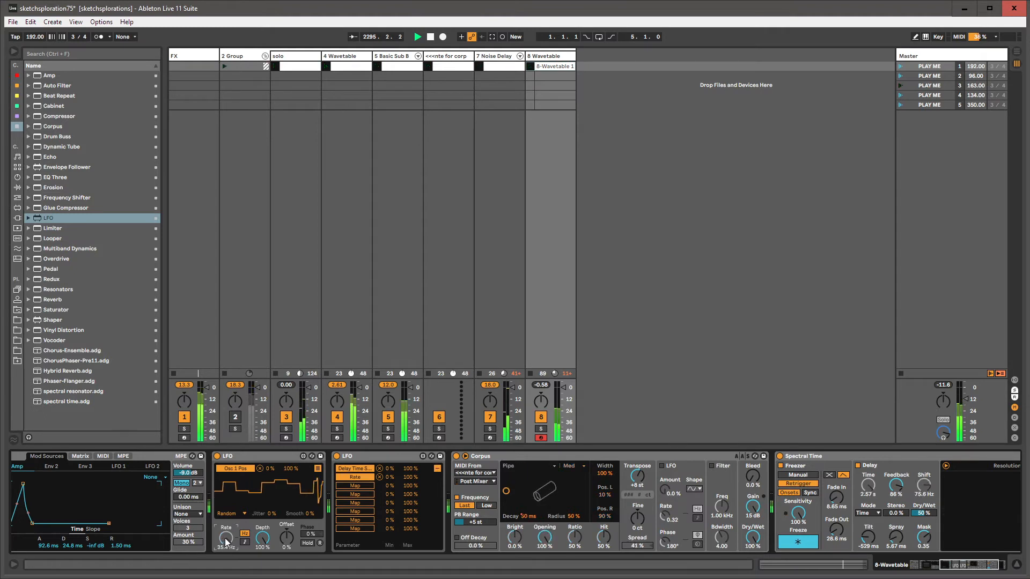
pyautogui.moveTo(409, 477)
pyautogui.mouseDown()
pyautogui.moveTo(409, 494)
pyautogui.moveTo(389, 473)
pyautogui.moveTo(410, 486)
pyautogui.mouseUp()
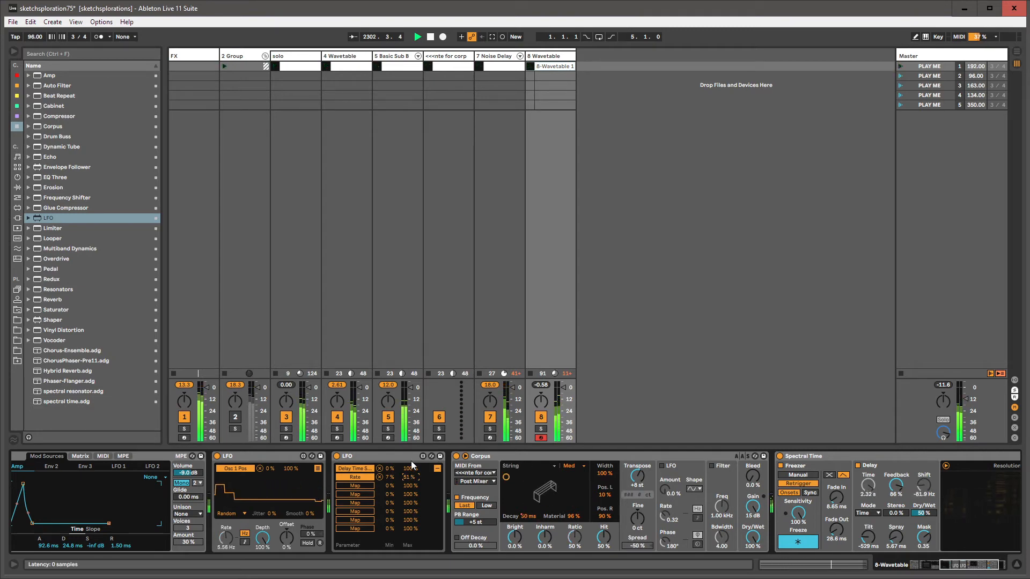
pyautogui.click(438, 468)
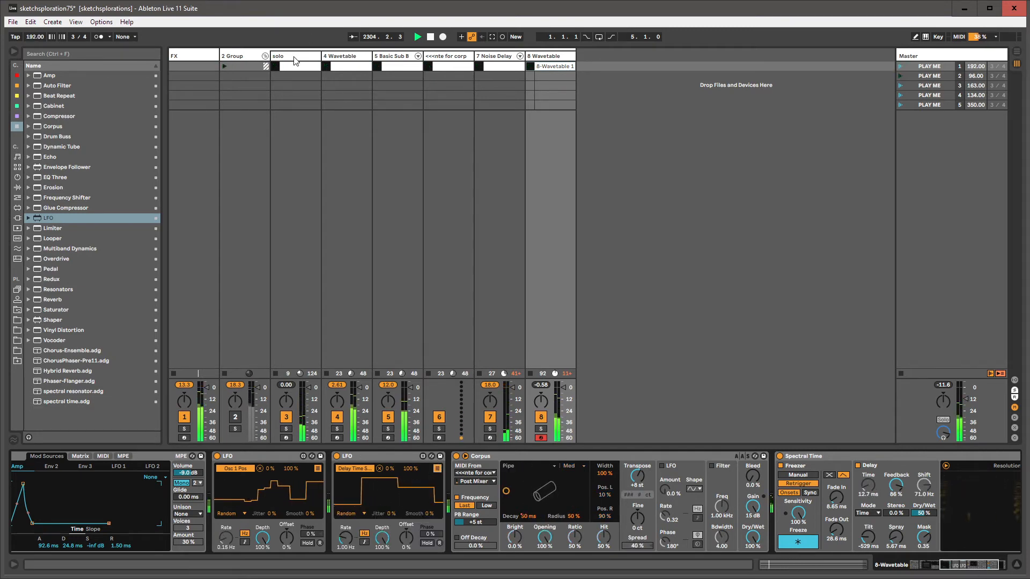
# Add the saved preset spectral resonator.adg after the Compressor on the solo track
pyautogui.click(291, 56)
pyautogui.click(51, 391)
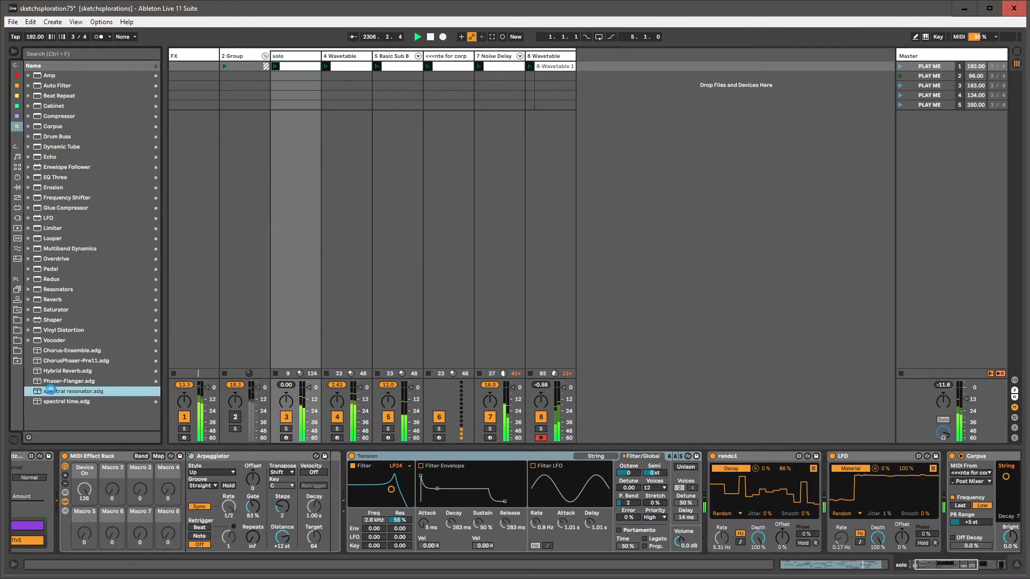
pyautogui.click(975, 569)
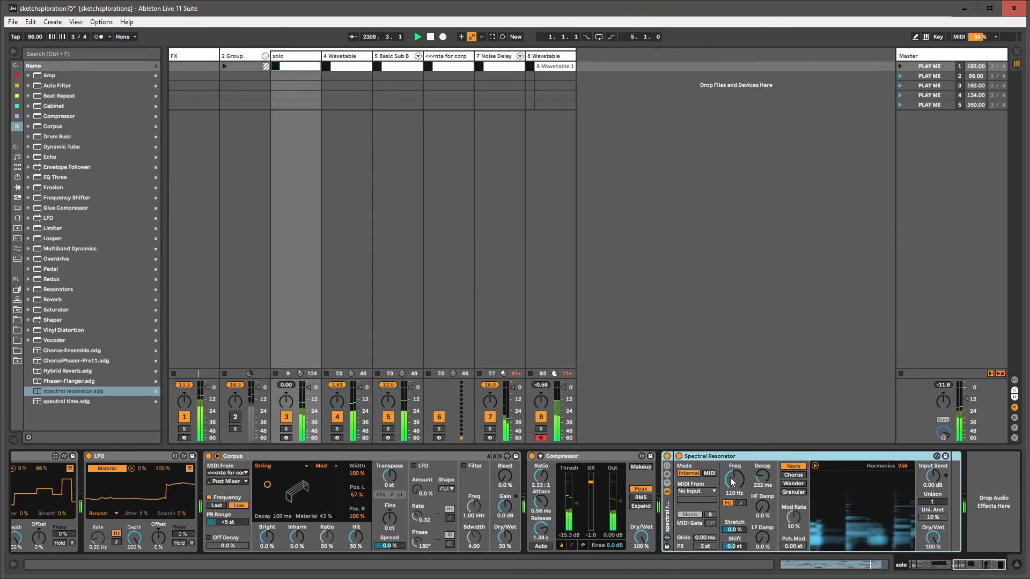
# Switch Spectral Resonator to MIDI mode, taking its MIDI from the solo track at Post FX
pyautogui.click(709, 473)
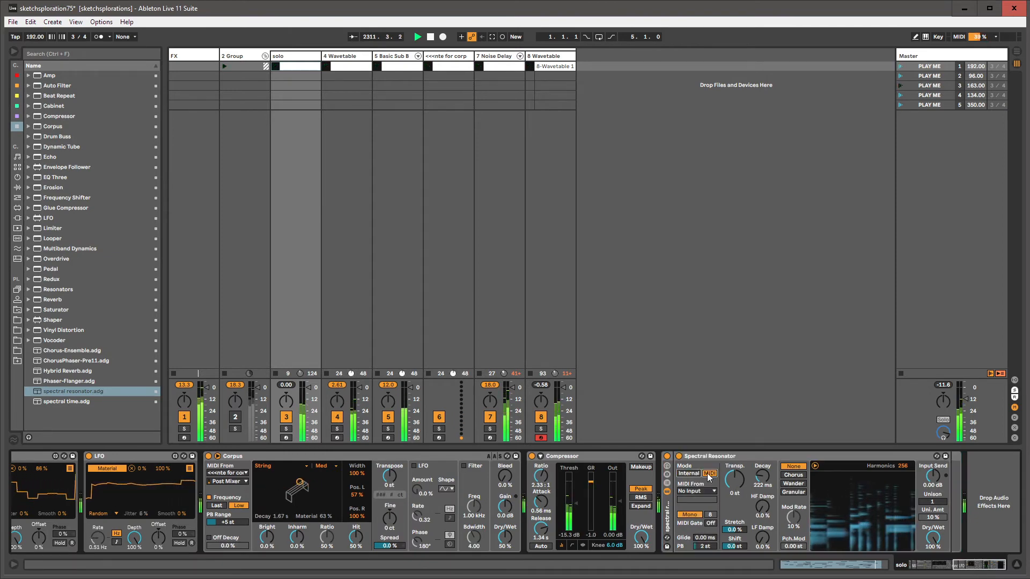
pyautogui.click(697, 491)
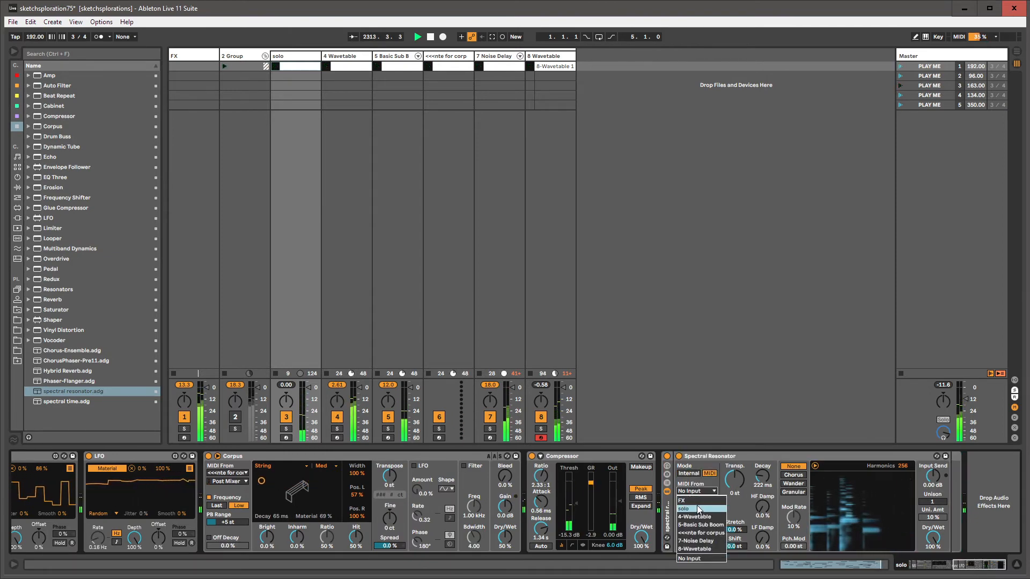
pyautogui.click(697, 506)
pyautogui.click(699, 500)
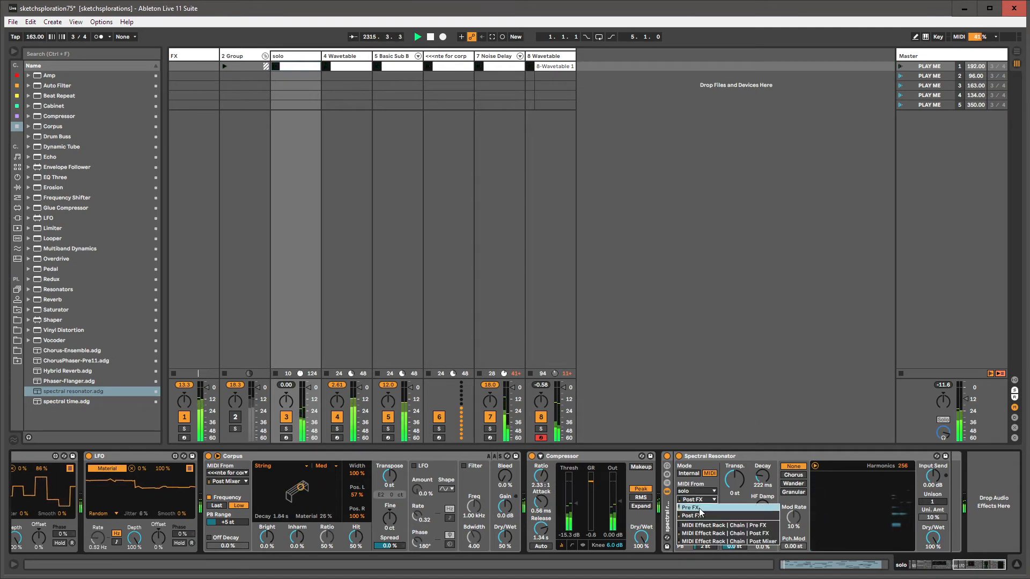
pyautogui.click(700, 514)
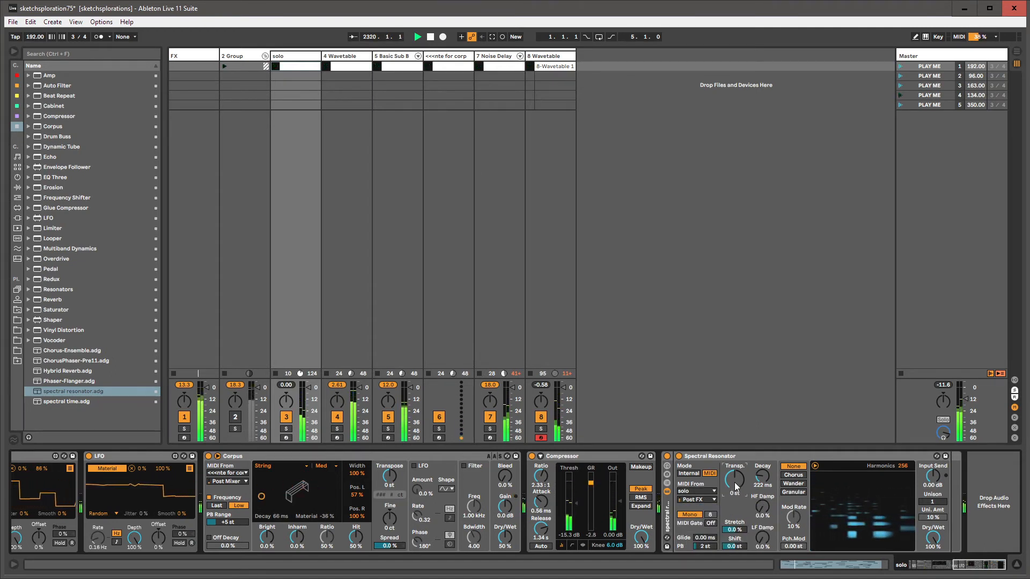
# Set Spectral Resonator's transposition to -12 st and decay to 157 ms, and remove the rack around it
pyautogui.moveTo(736, 485); pyautogui.dragTo(763, 530)
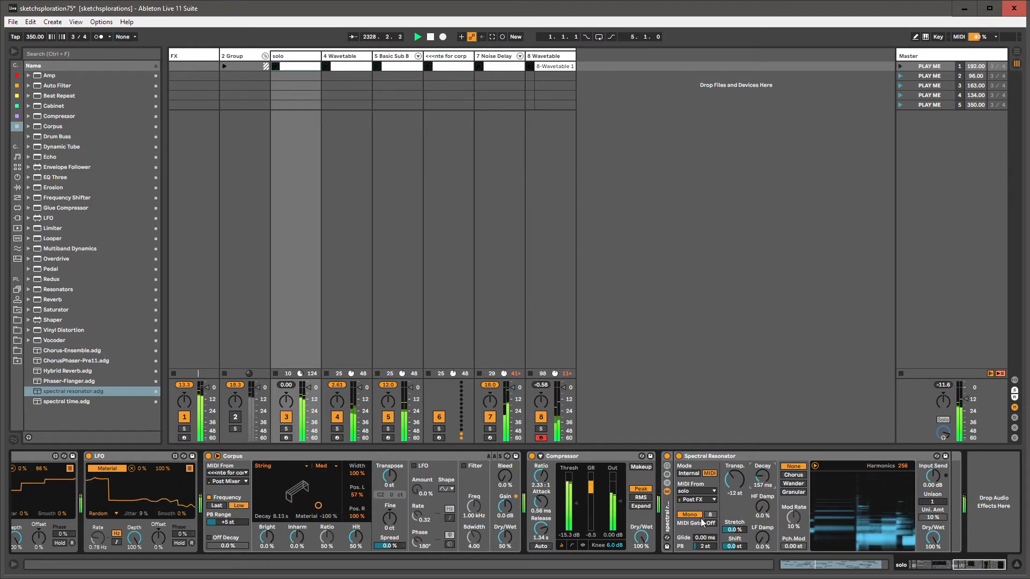
pyautogui.click(669, 520)
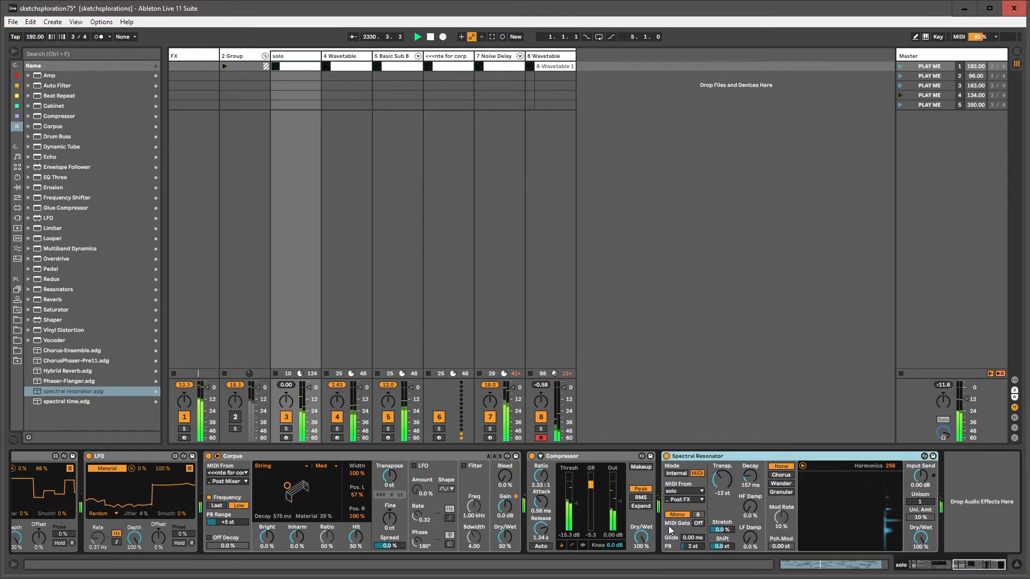
# Show Spectral Resonator's Transpose automation in the solo clip and draw a raised step of about 13 st between bars 4 and 5
pyautogui.rightClick(720, 481)
pyautogui.click(721, 483)
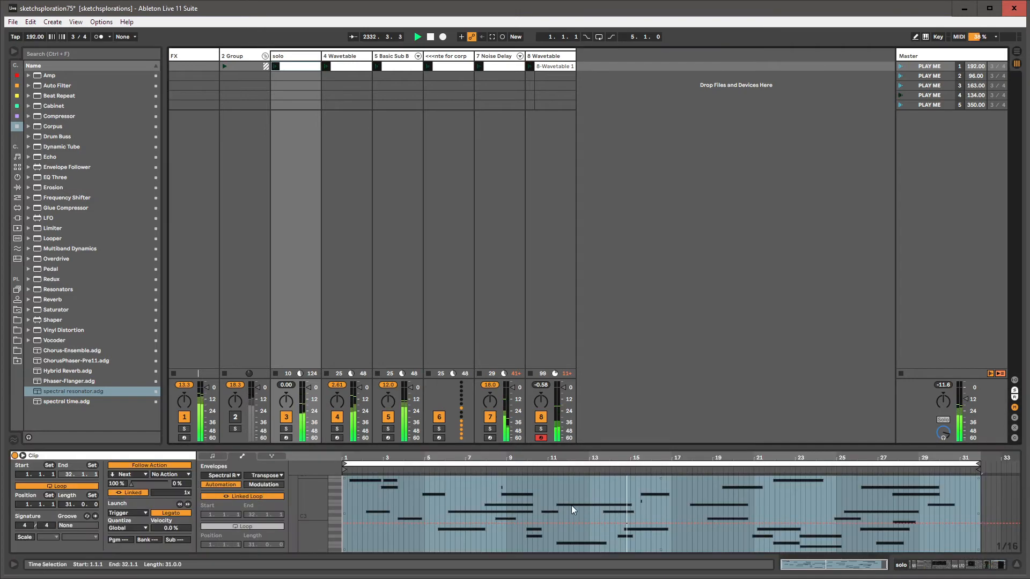
pyautogui.moveTo(422, 490); pyautogui.dragTo(423, 503)
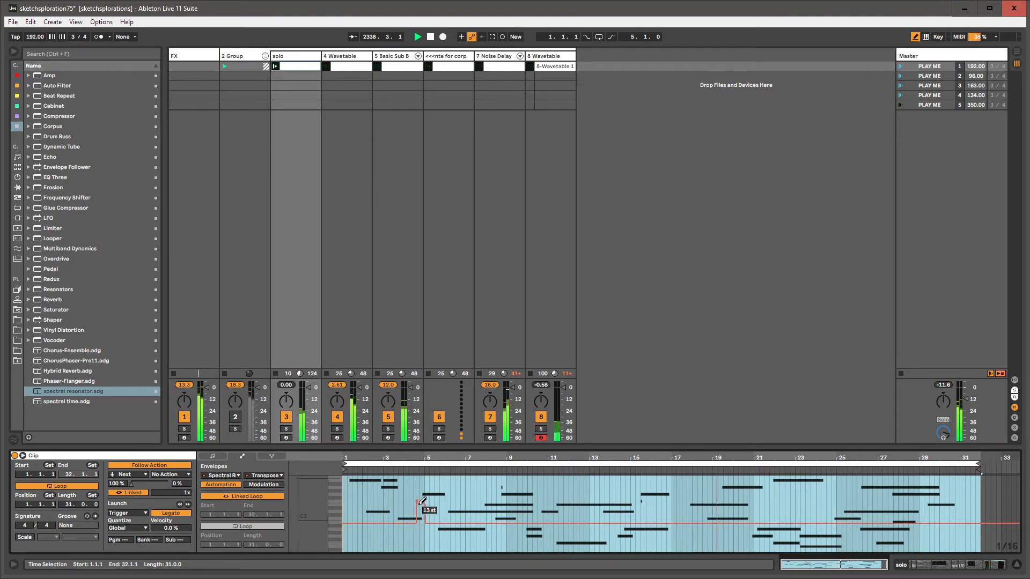
pyautogui.moveTo(425, 503)
pyautogui.mouseDown()
pyautogui.moveTo(417, 499)
pyautogui.moveTo(420, 516)
pyautogui.moveTo(411, 502)
pyautogui.moveTo(419, 505)
pyautogui.mouseUp()
pyautogui.moveTo(396, 461); pyautogui.dragTo(459, 488)
# Duplicate a short piece of the raised Transpose step repeatedly so it runs level from bar 4 to about 5.3
pyautogui.click(460, 488)
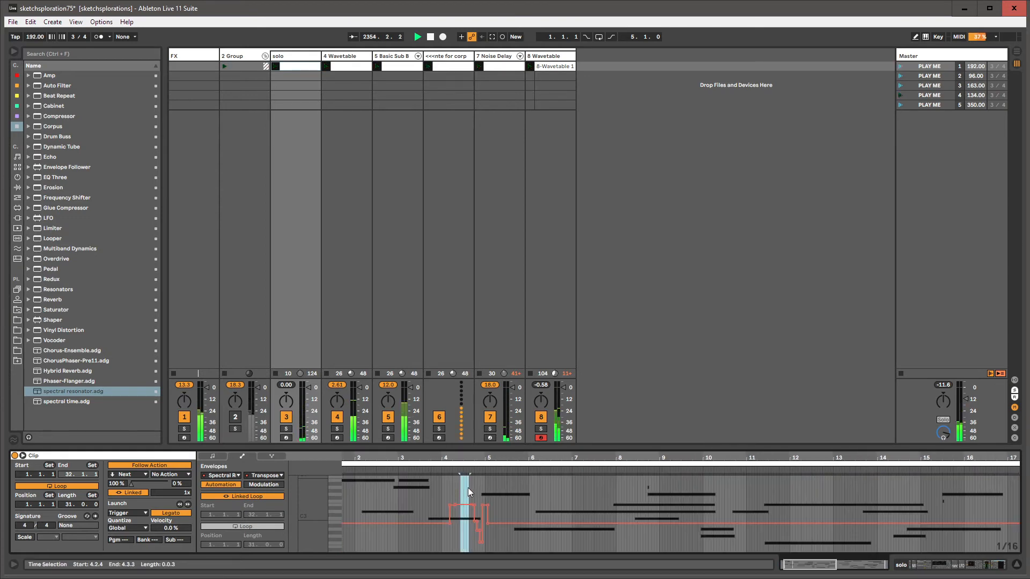
pyautogui.click(442, 488)
pyautogui.hotkey('ctrl', 'd')
pyautogui.hotkey('ctrl', 'd')
pyautogui.hotkey('ctrl', 'd')
pyautogui.hotkey('ctrl', 'd')
pyautogui.hotkey('ctrl', 'd')
pyautogui.hotkey('ctrl', 'd')
pyautogui.hotkey('ctrl', 'd')
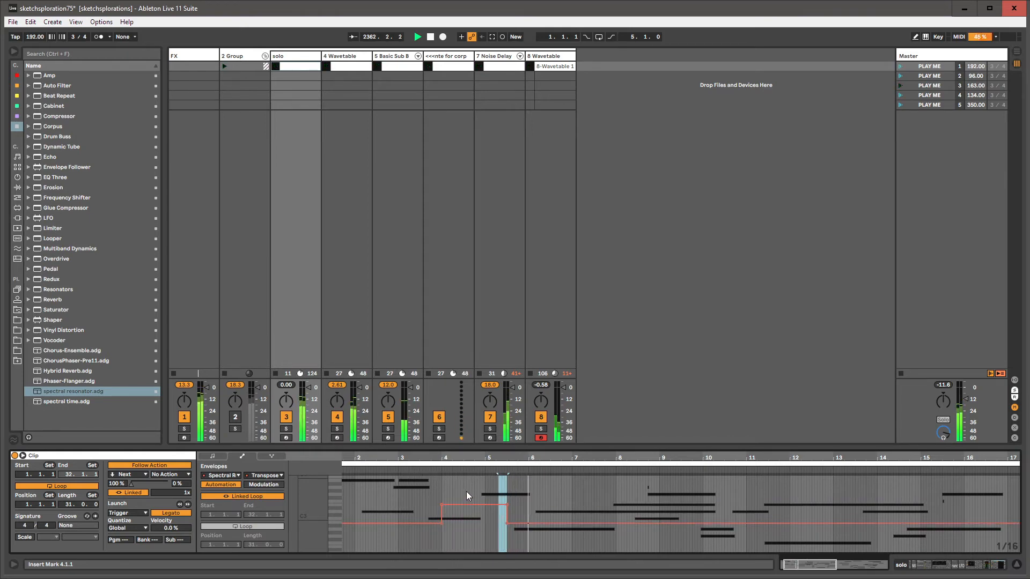
# Copy a section of the raised Transpose step and paste it at 7.2.4, about 9.2 and 11.2.1
pyautogui.moveTo(466, 491); pyautogui.dragTo(501, 490)
pyautogui.hotkey('ctrl', 'c')
pyautogui.click(592, 485)
pyautogui.hotkey('ctrl', 'v')
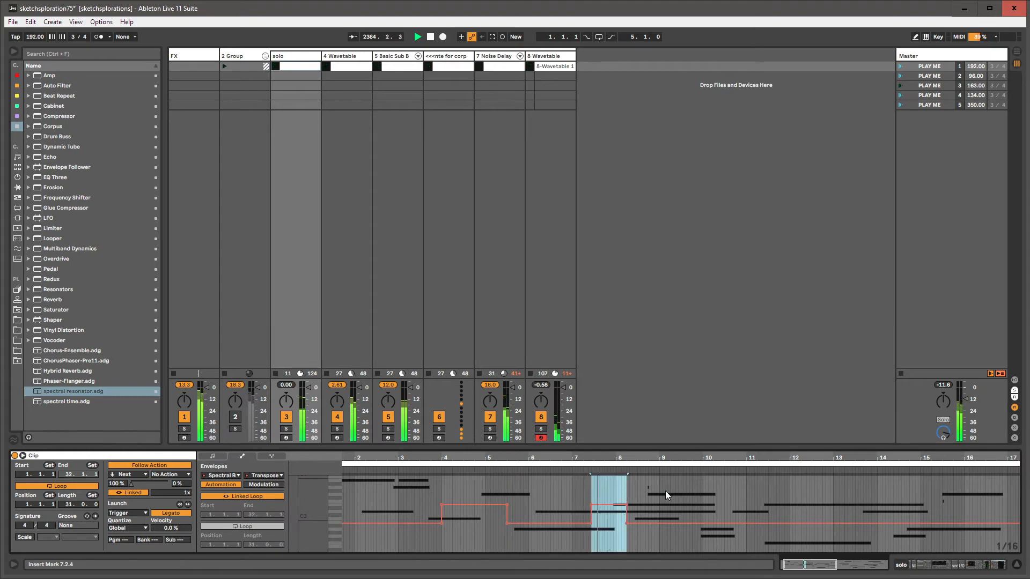
pyautogui.hotkey('ctrl', 'v')
pyautogui.hotkey('ctrl', 'z')
pyautogui.click(674, 490)
pyautogui.hotkey('ctrl', 'v')
pyautogui.click(757, 491)
pyautogui.hotkey('ctrl', 'v')
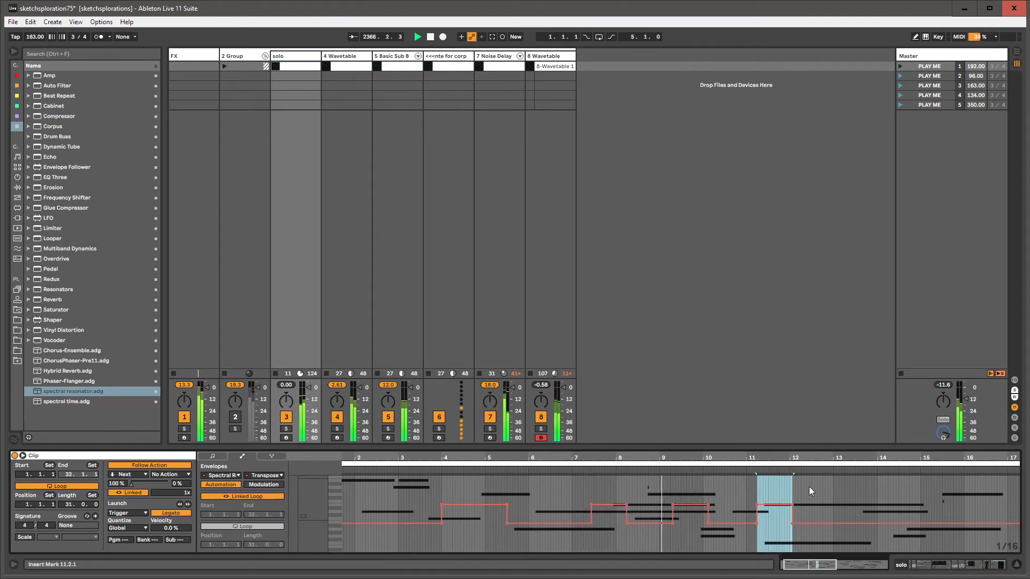
# Draw Transpose dips to the minimum near 10.3 and 13.2, a 48 st spike near 14.2 and a short raised step near 15.3
pyautogui.press('b')
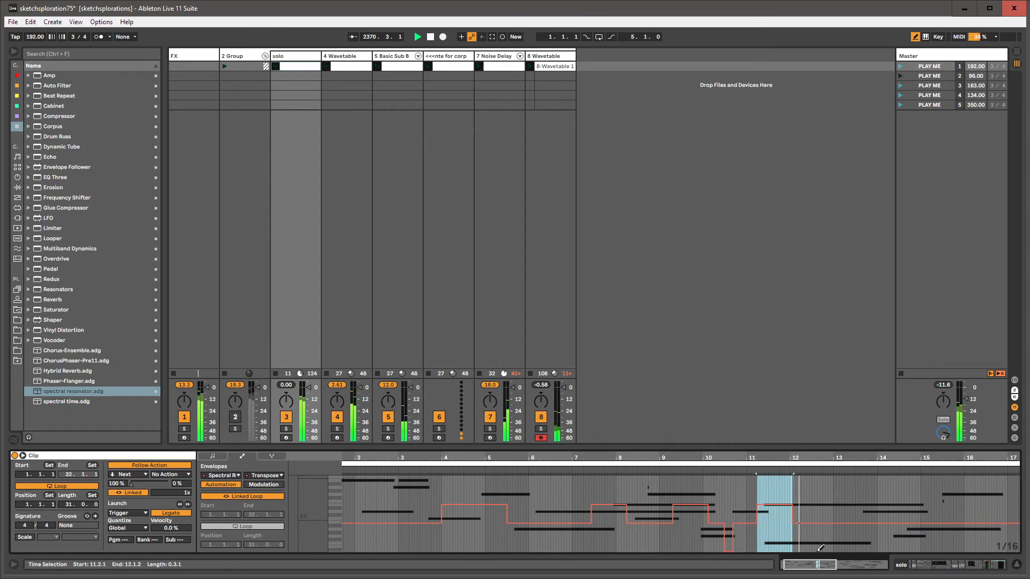
pyautogui.moveTo(846, 551); pyautogui.dragTo(867, 551)
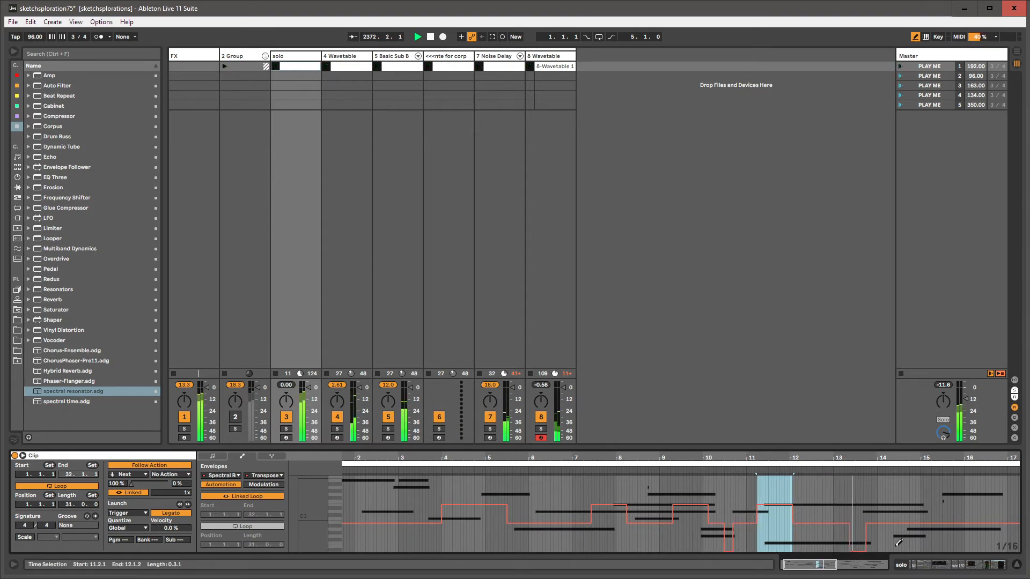
pyautogui.click(897, 475)
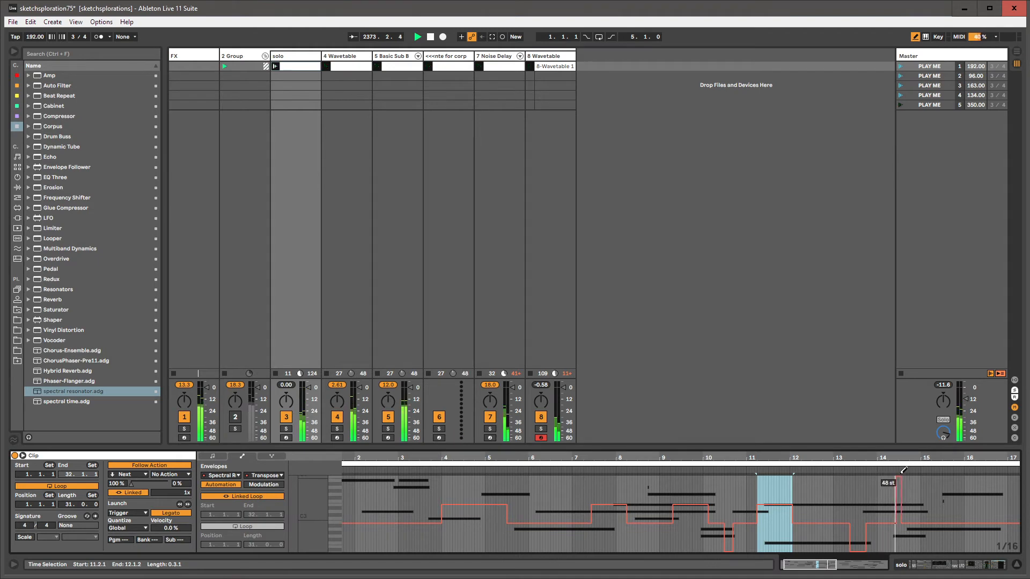
pyautogui.moveTo(687, 491); pyautogui.dragTo(698, 494)
pyautogui.moveTo(943, 502); pyautogui.dragTo(953, 502)
pyautogui.press('b')
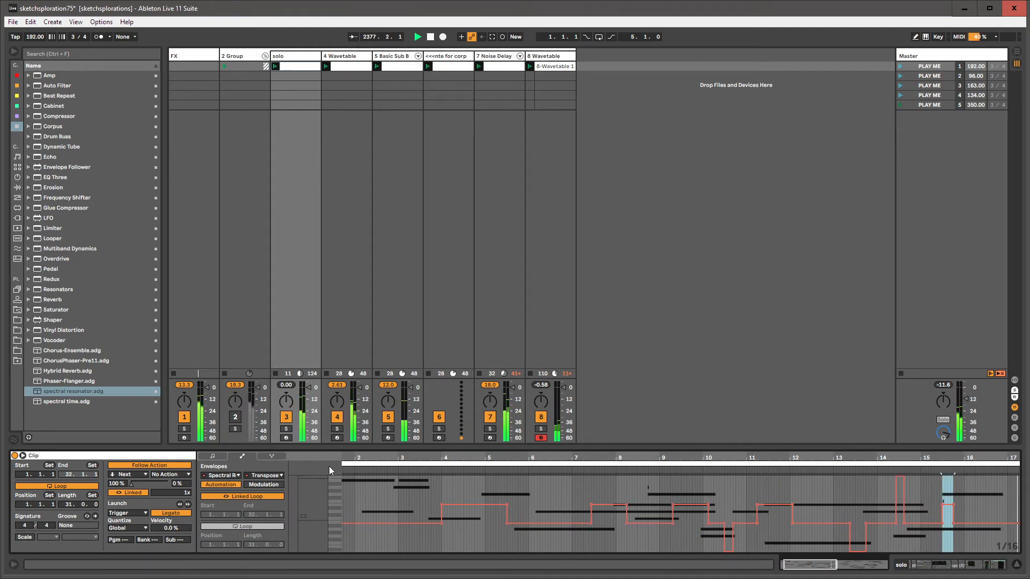
# Unlink the Transpose envelope's loop from the clip and shorten the loop to a length of 30.2.3
pyautogui.click(259, 497)
pyautogui.moveTo(1014, 462); pyautogui.dragTo(1012, 465)
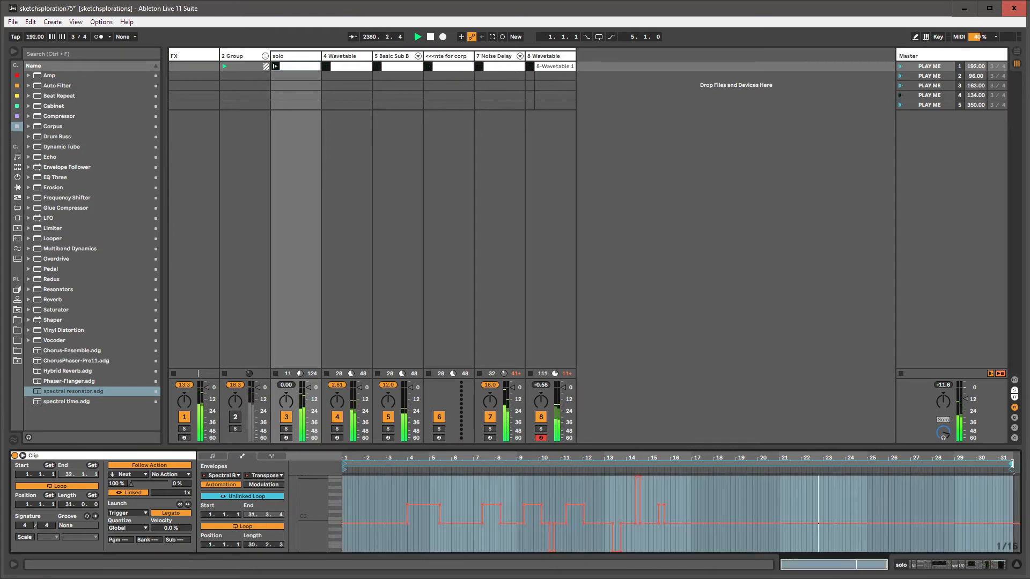
# Draw a Transpose dip to -24 st at 17.3.2 and duplicate a short piece of it until it runs level to bar 18
pyautogui.press('b')
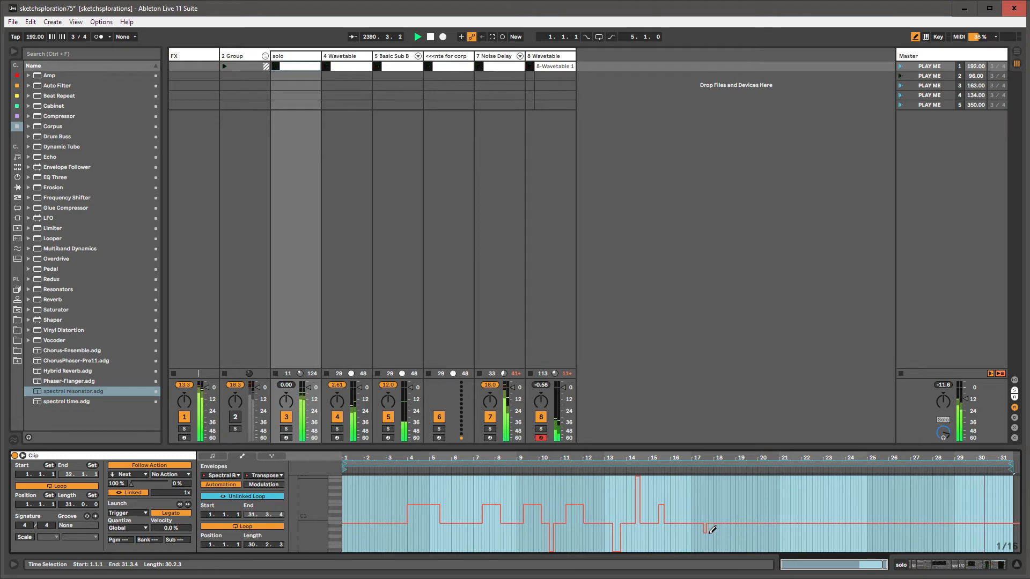
pyautogui.scroll(5, 712, 530)
pyautogui.press('b')
pyautogui.click(695, 503)
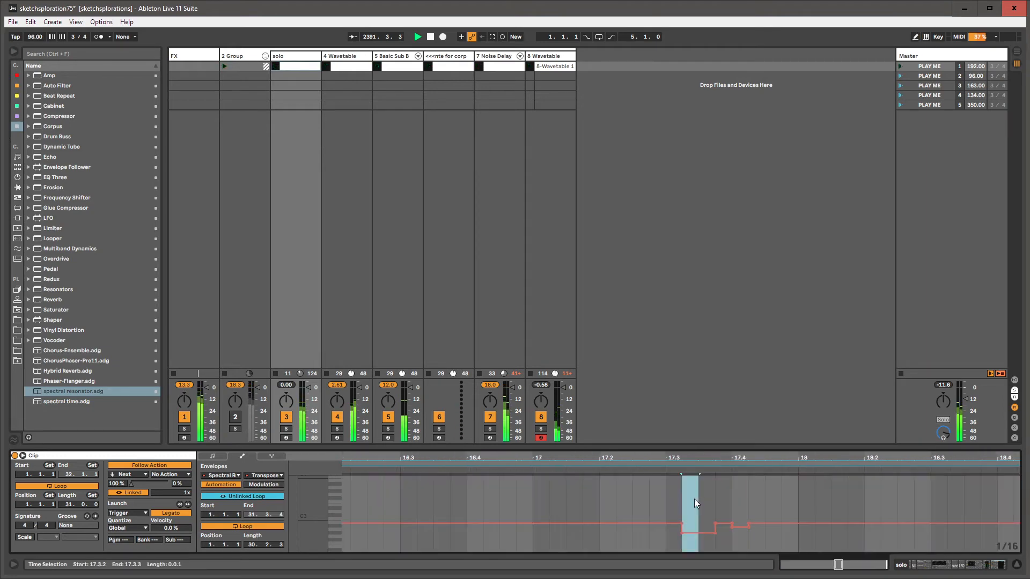
pyautogui.hotkey('ctrl', 'd')
pyautogui.hotkey('ctrl', 'd')
pyautogui.hotkey('ctrl', 'd')
pyautogui.hotkey('ctrl', 'd')
pyautogui.hotkey('ctrl', 'd')
pyautogui.hotkey('ctrl', 'd')
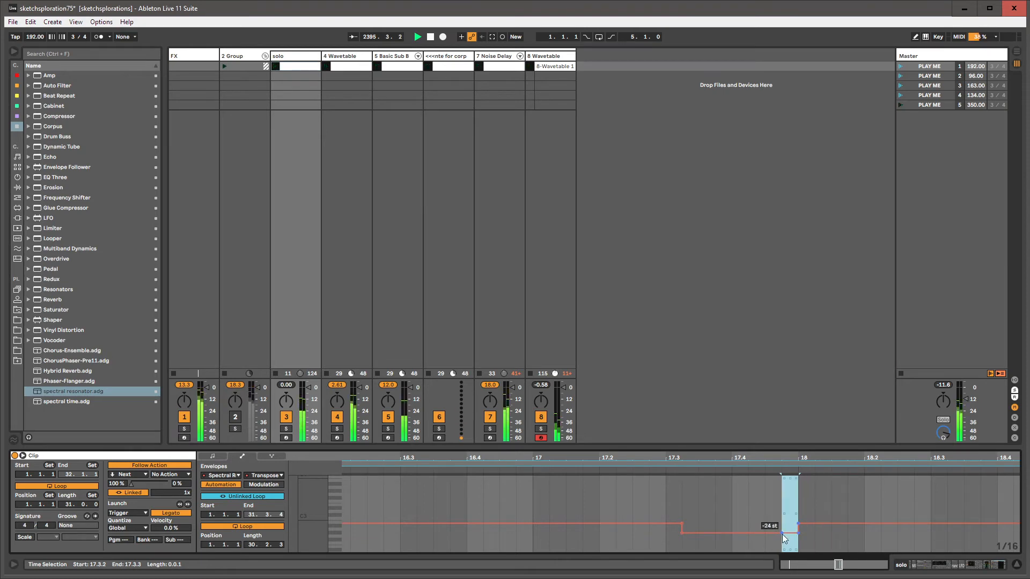
# Extend the lowered Transpose step to about bar 19 by repeatedly duplicating its section from 17.3.3 to 17.4.4
pyautogui.click(755, 497)
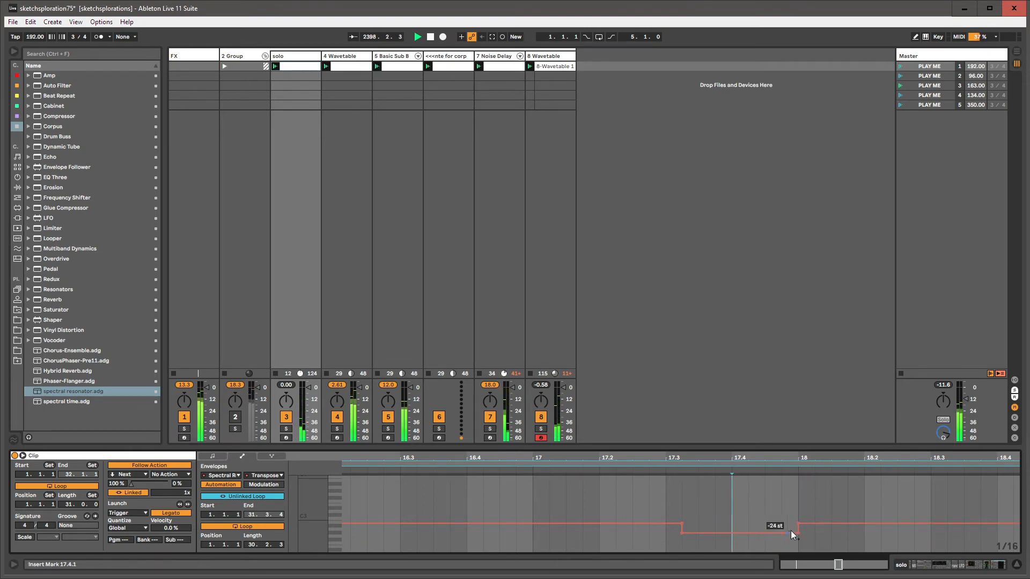
pyautogui.moveTo(700, 507); pyautogui.dragTo(774, 505)
pyautogui.hotkey('ctrl', 'd')
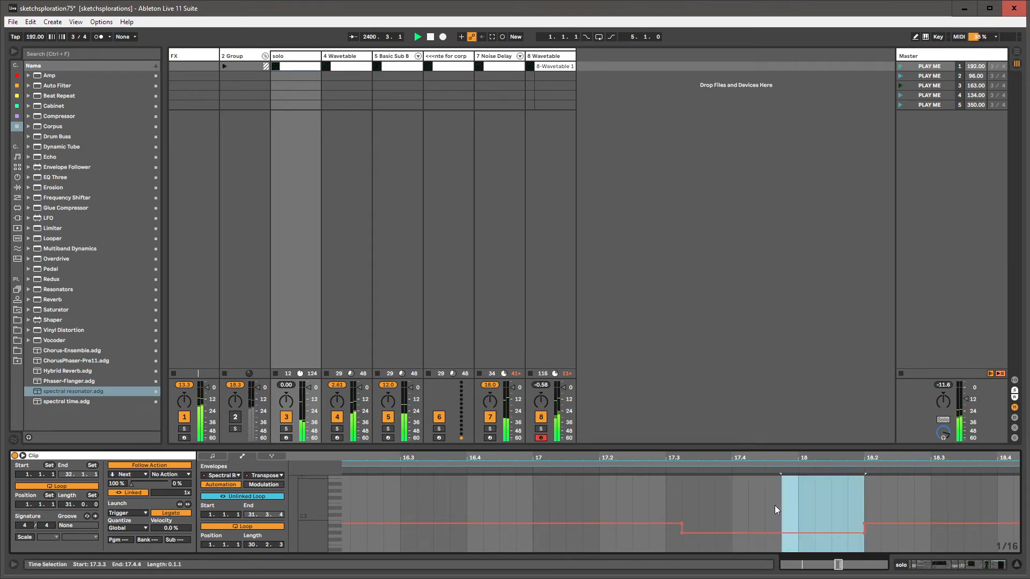
pyautogui.hotkey('ctrl', 'd')
pyautogui.hotkey('ctrl', 'd')
pyautogui.hotkey('ctrl', 'd')
# Paste copies of the lowered Transpose section at 12.2.2 and 19.3.3
pyautogui.moveTo(769, 461); pyautogui.dragTo(730, 460)
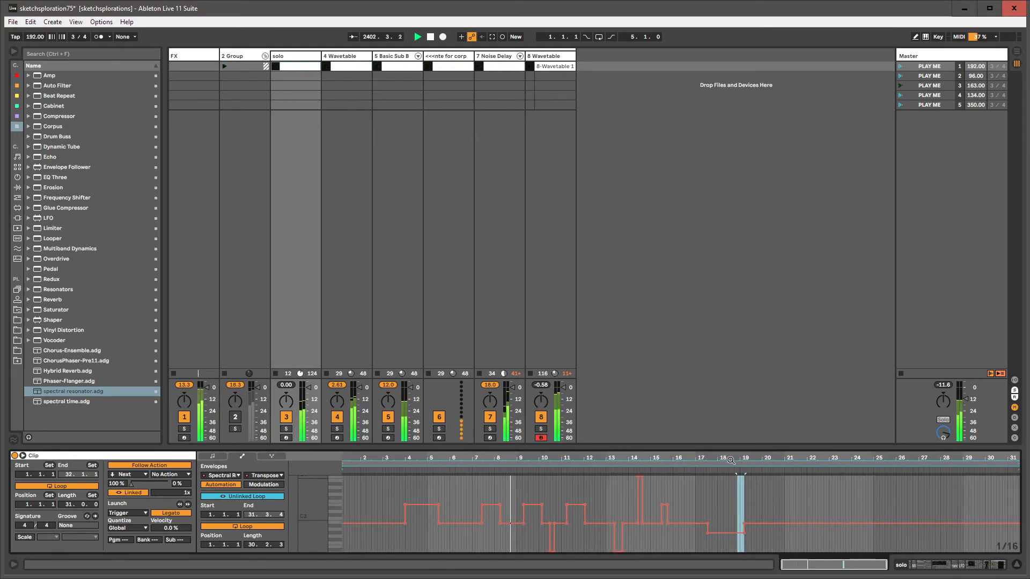
pyautogui.click(591, 494)
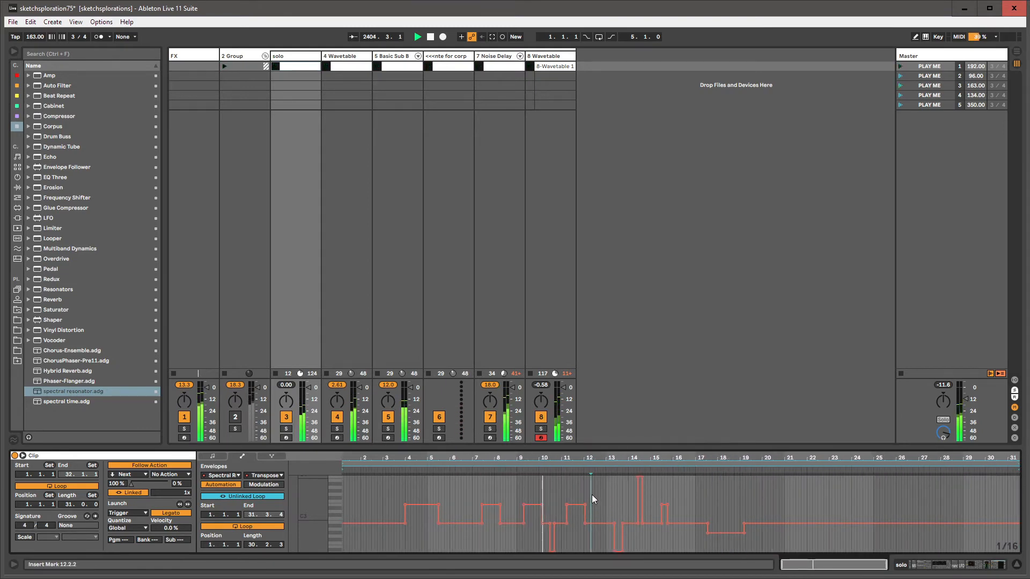
pyautogui.hotkey('ctrl', 'v')
pyautogui.click(757, 490)
pyautogui.hotkey('ctrl', 'v')
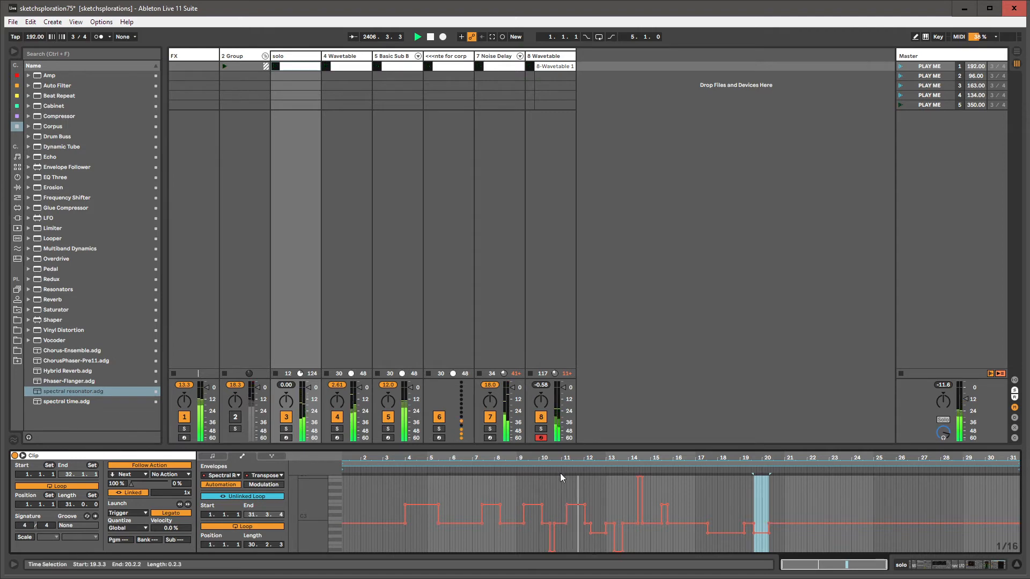
# Copy the Transpose section from 9.3.3 to 12.4.1, paste it just after bar 20 and squeeze it to about half its length
pyautogui.moveTo(528, 481); pyautogui.dragTo(601, 485)
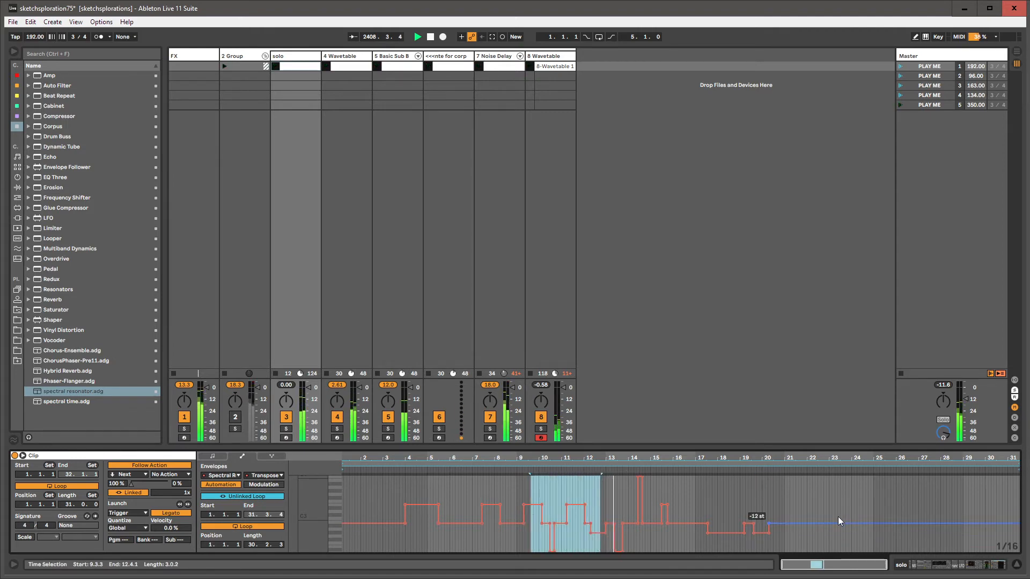
pyautogui.click(776, 499)
pyautogui.hotkey('ctrl', 'v')
pyautogui.moveTo(843, 514); pyautogui.dragTo(803, 514)
# Copy the flat Transpose section from 24.3.4 to 26.1.4 and paste it at 21.4.4 over the sloped line
pyautogui.moveTo(867, 512); pyautogui.dragTo(900, 510)
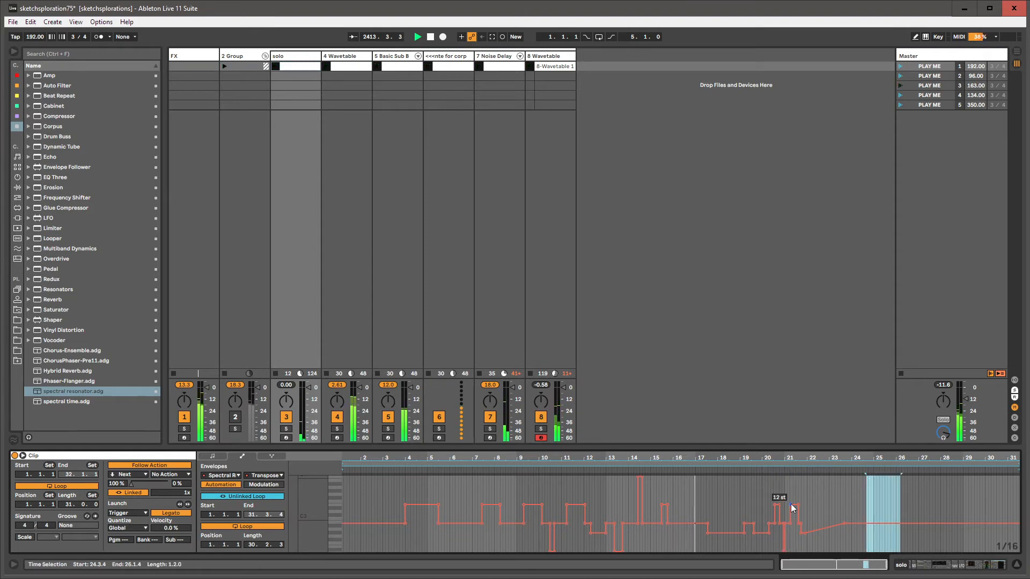
pyautogui.hotkey('ctrl', 'c')
pyautogui.click(807, 503)
pyautogui.hotkey('ctrl', 'v')
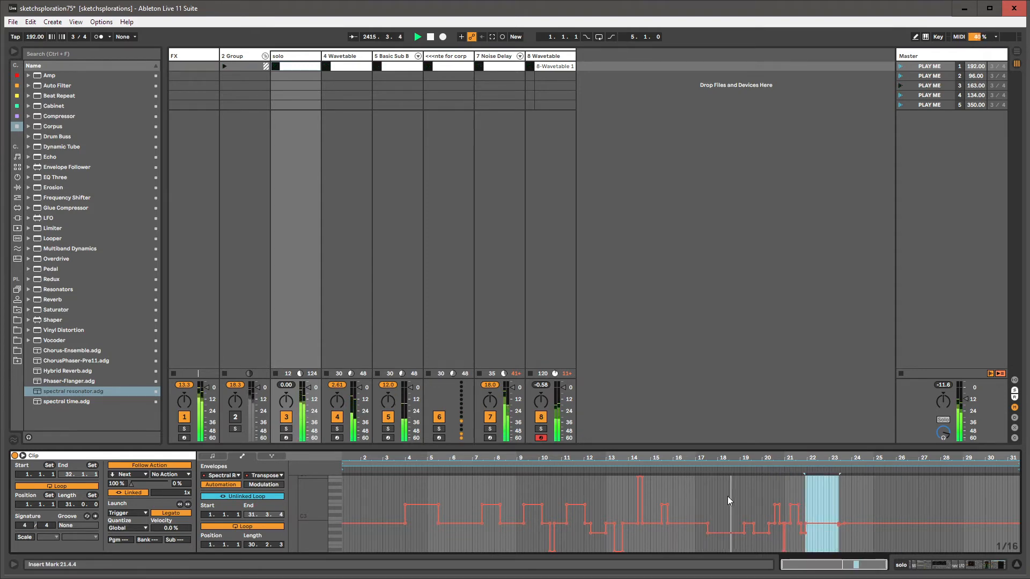
# Duplicate the Transpose section from 16.4.3 to 22.1.1, compress the duplicate to end near bar 23, and paste a copy at 1.4.1
pyautogui.moveTo(696, 502); pyautogui.dragTo(806, 503)
pyautogui.hotkey('ctrl', 'd')
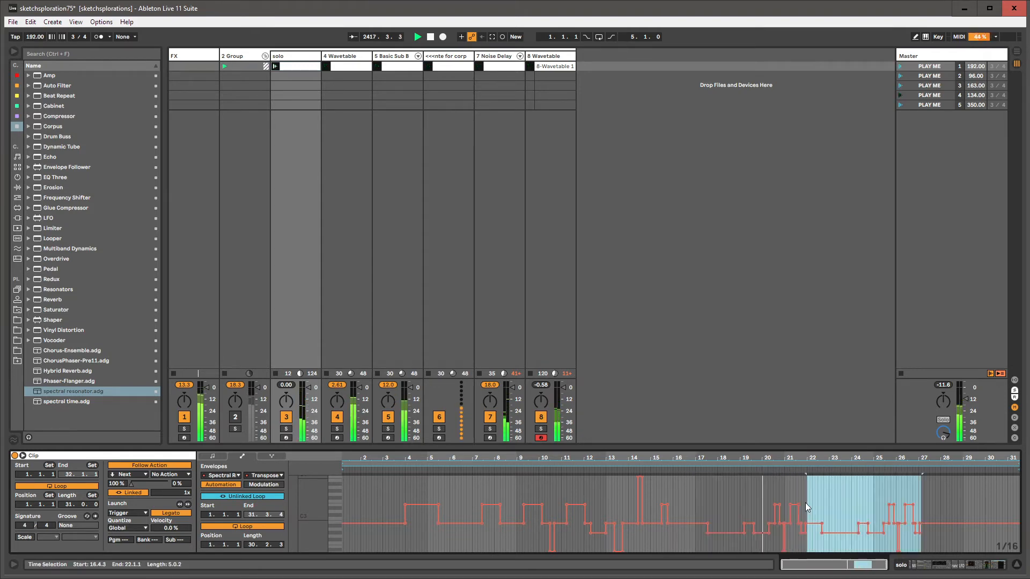
pyautogui.moveTo(919, 514); pyautogui.dragTo(838, 513)
pyautogui.click(360, 494)
pyautogui.hotkey('ctrl', 'v')
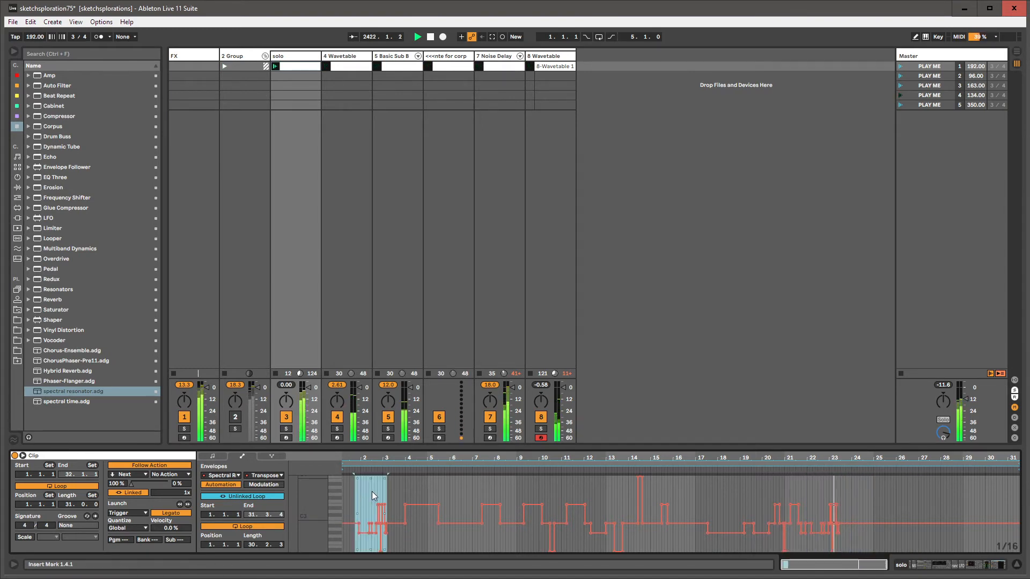
# Duplicate the Transpose section from 21.2.1 to 25.3.4 and paste a copy of the section from 16.3.3 to 19.4.2 at 30.1.4
pyautogui.moveTo(417, 491); pyautogui.dragTo(425, 491)
pyautogui.click(865, 488)
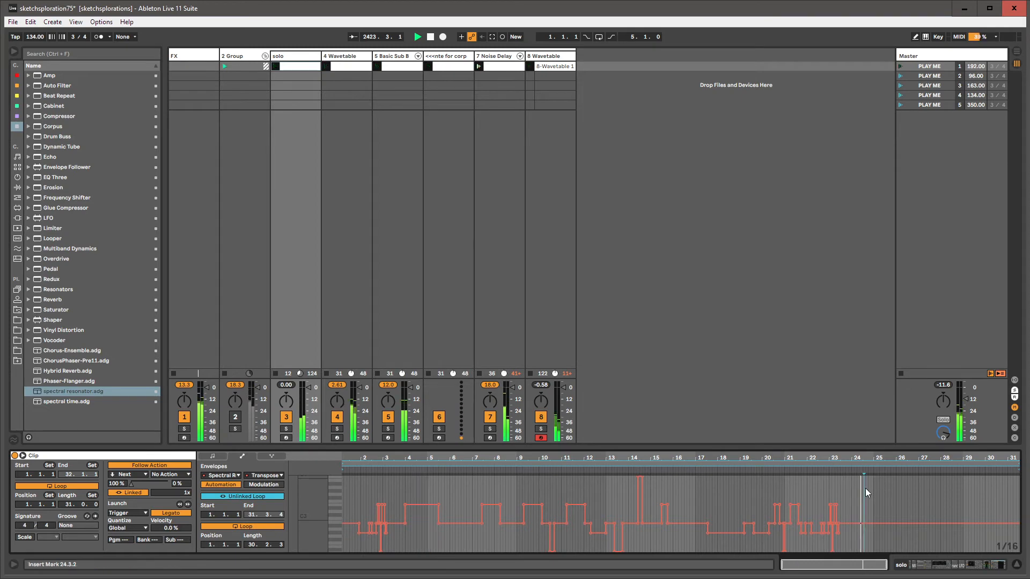
pyautogui.moveTo(789, 485); pyautogui.dragTo(889, 486)
pyautogui.hotkey('ctrl', 'd')
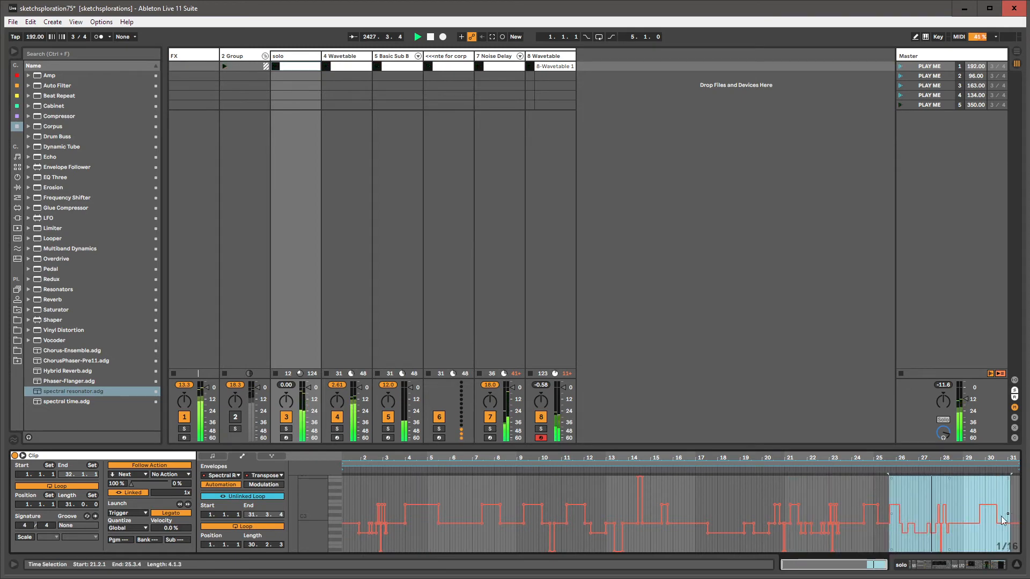
pyautogui.moveTo(687, 488); pyautogui.dragTo(758, 491)
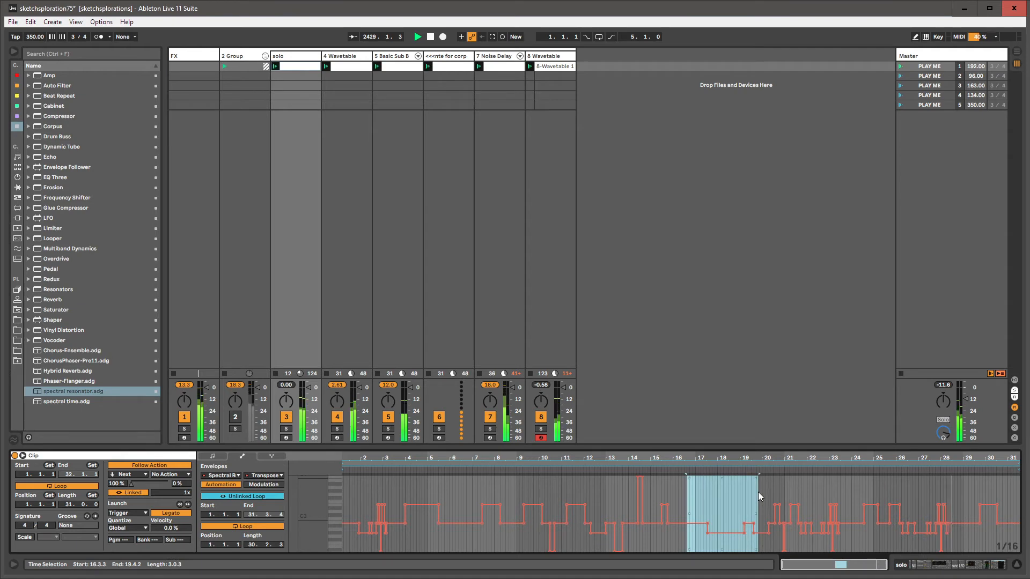
pyautogui.click(989, 482)
pyautogui.hotkey('ctrl', 'v')
# Draw short Transpose spikes to the maximum near 3.2, 4.1 and 6.2
pyautogui.press('b')
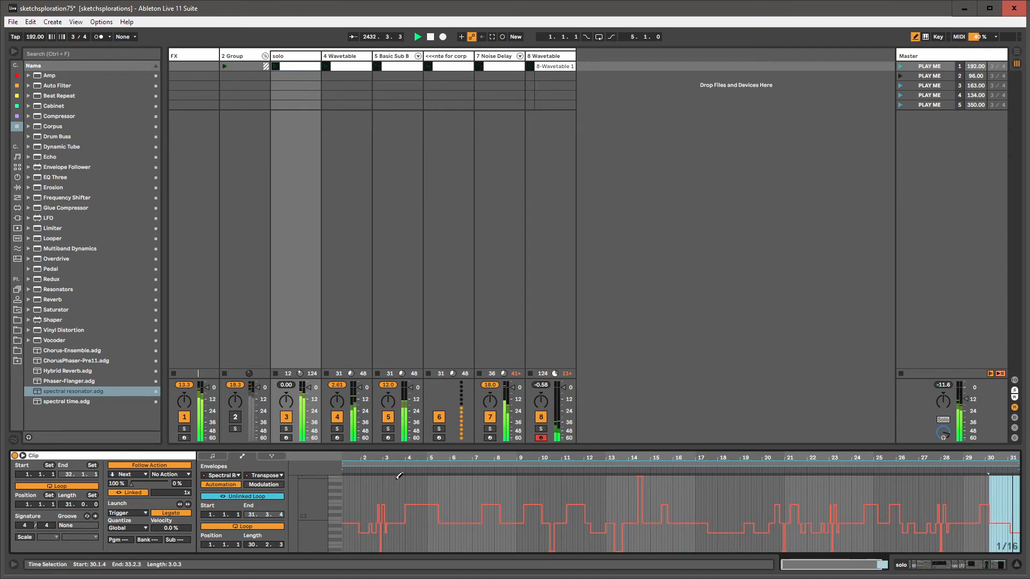
pyautogui.moveTo(410, 472); pyautogui.dragTo(416, 473)
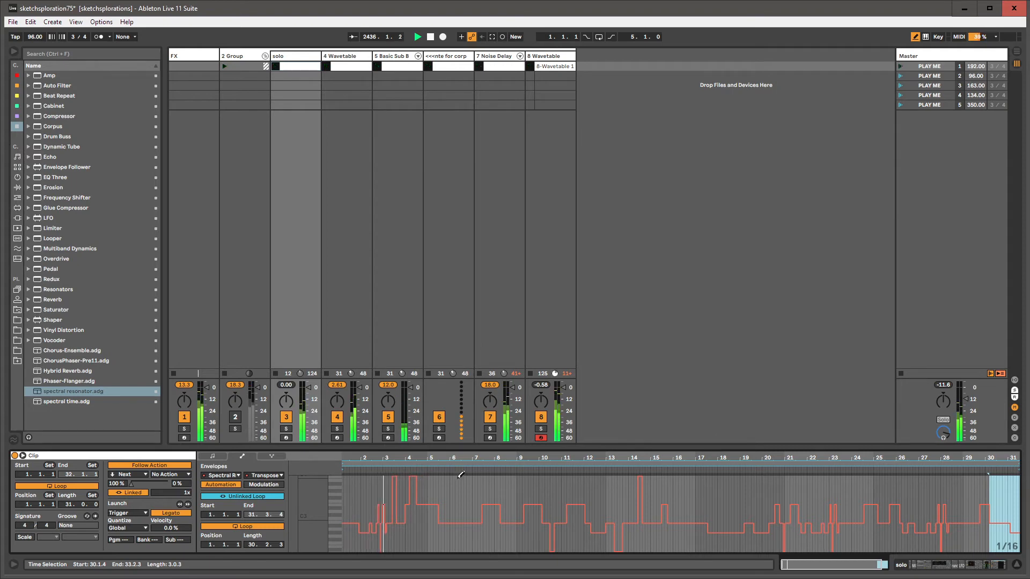
pyautogui.moveTo(460, 472); pyautogui.dragTo(464, 472)
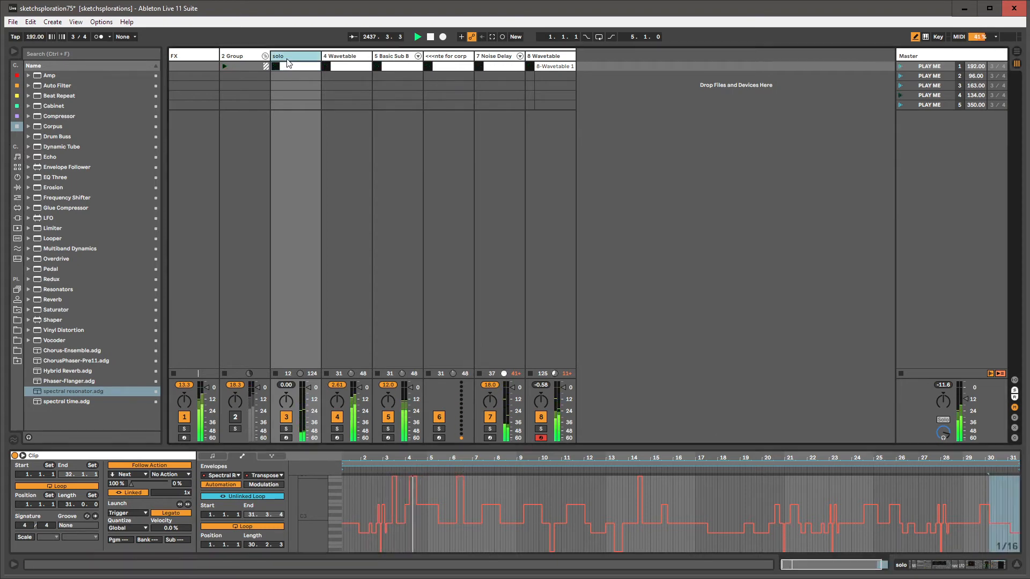
# Add an Auto Filter to the solo track between the Compressor and Spectral Resonator
pyautogui.click(307, 66)
pyautogui.click(64, 86)
pyautogui.moveTo(289, 296); pyautogui.dragTo(703, 502)
# Set the Auto Filter to 4.03 kHz, 82% resonance, envelope 101 and LFO amount 30.0 at 0.03 Hz, and move it before the Compressor
pyautogui.moveTo(791, 513); pyautogui.dragTo(759, 478)
pyautogui.moveTo(846, 484); pyautogui.dragTo(845, 418)
pyautogui.moveTo(846, 511); pyautogui.dragTo(845, 528)
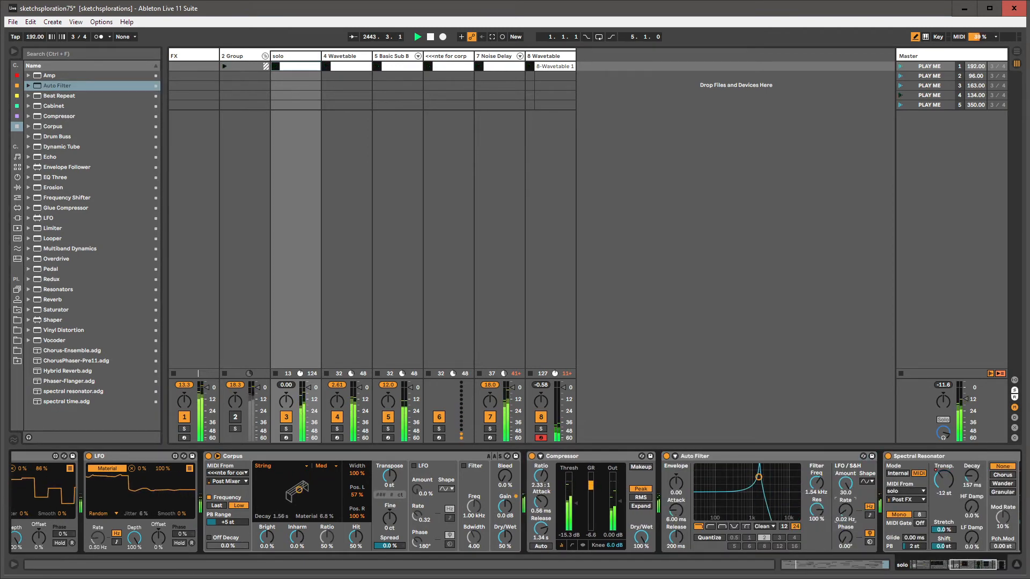
pyautogui.moveTo(676, 481); pyautogui.dragTo(527, 469)
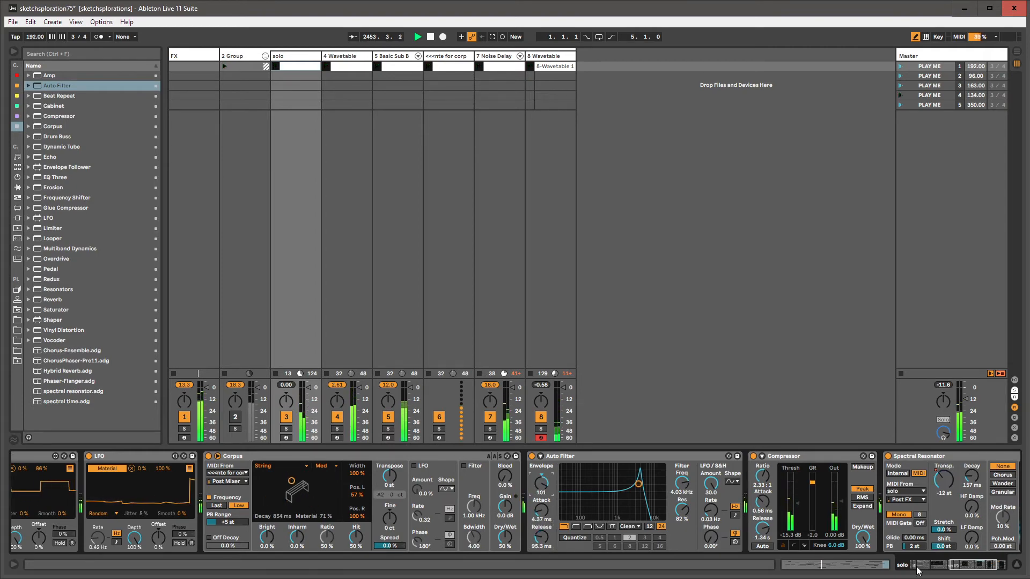
# Set Spectral Resonator's Decay to about 550 ms, then show its automation in the solo clip and unlink the envelope's loop
pyautogui.moveTo(972, 565); pyautogui.dragTo(988, 565)
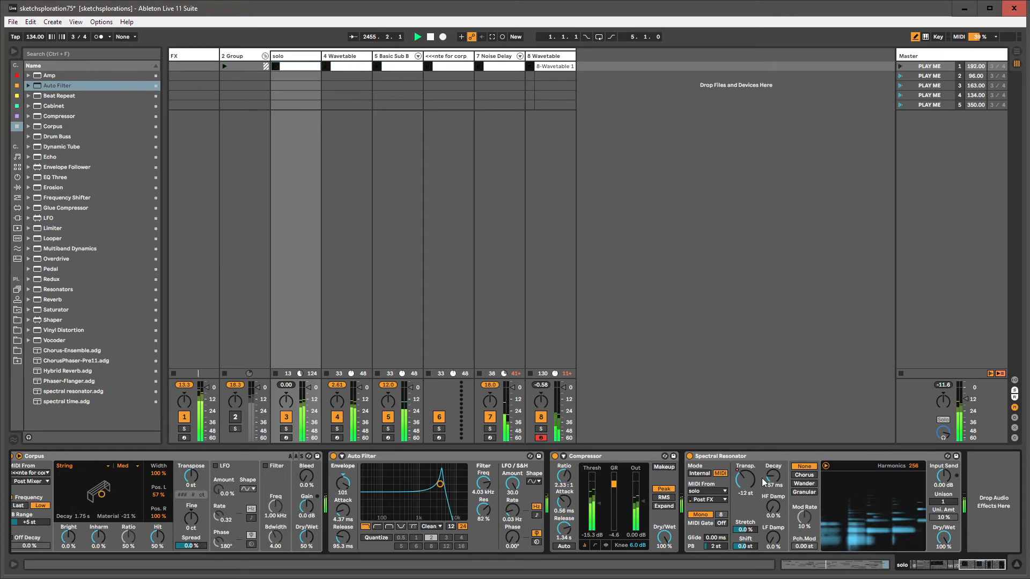
pyautogui.moveTo(772, 477)
pyautogui.mouseDown()
pyautogui.moveTo(773, 459)
pyautogui.moveTo(773, 478)
pyautogui.mouseUp()
pyautogui.rightClick(784, 481)
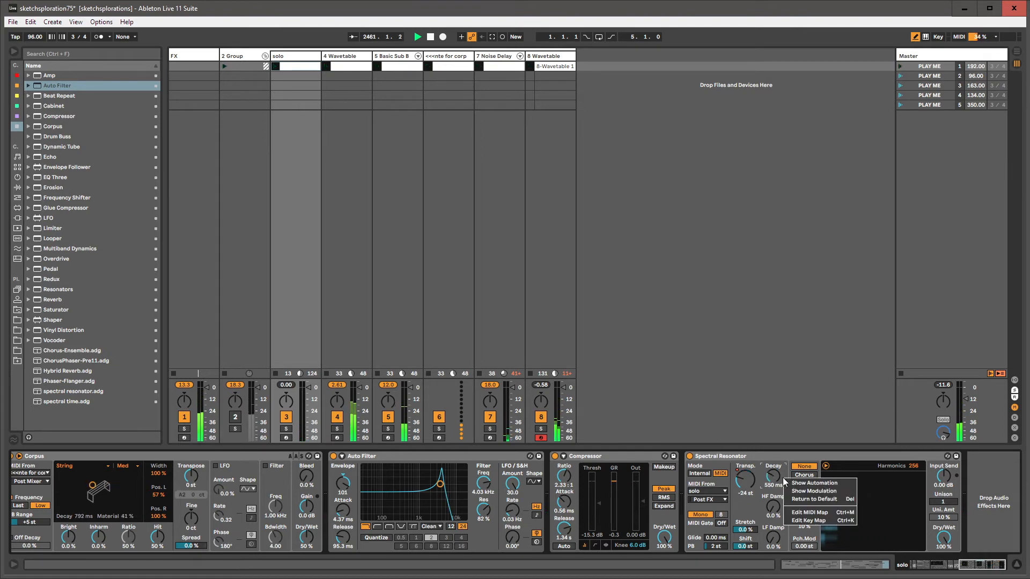
pyautogui.click(790, 483)
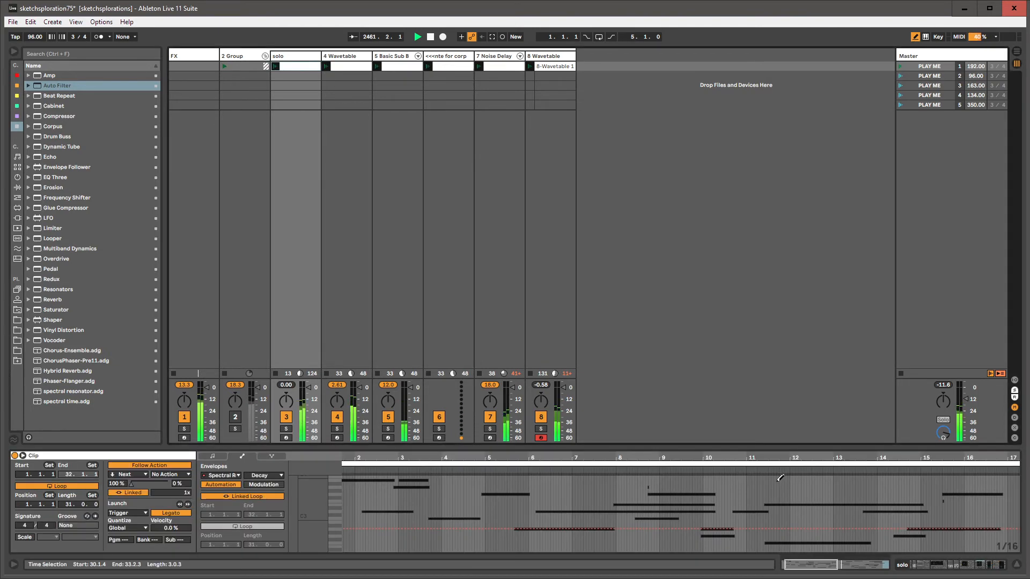
pyautogui.click(257, 497)
# Draw Decay steps of varying height between bars 21 and 29, and narrow the envelope loop to about bars 20 to 29
pyautogui.moveTo(803, 477); pyautogui.dragTo(814, 476)
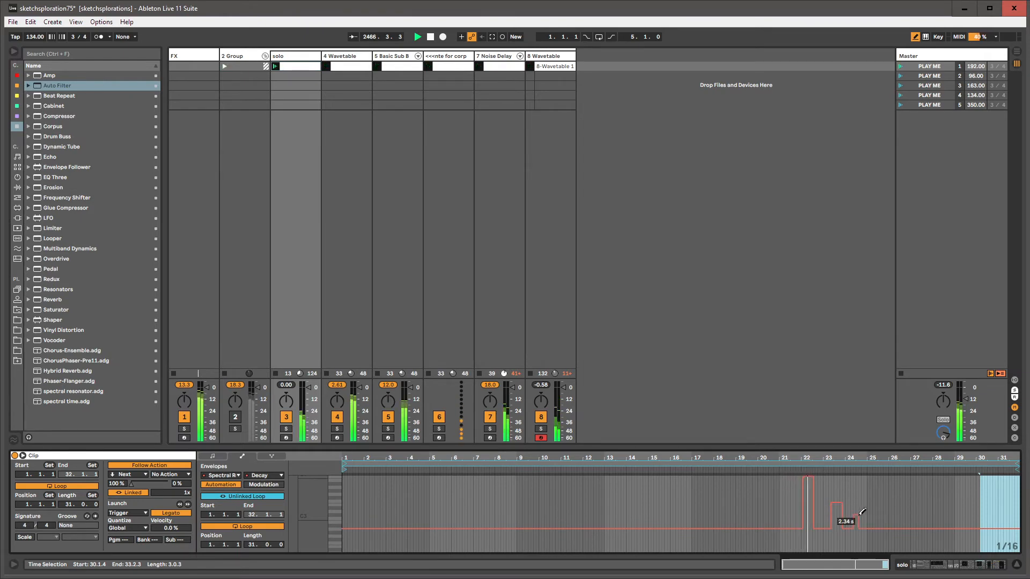
pyautogui.moveTo(860, 516); pyautogui.dragTo(861, 515)
pyautogui.click(884, 489)
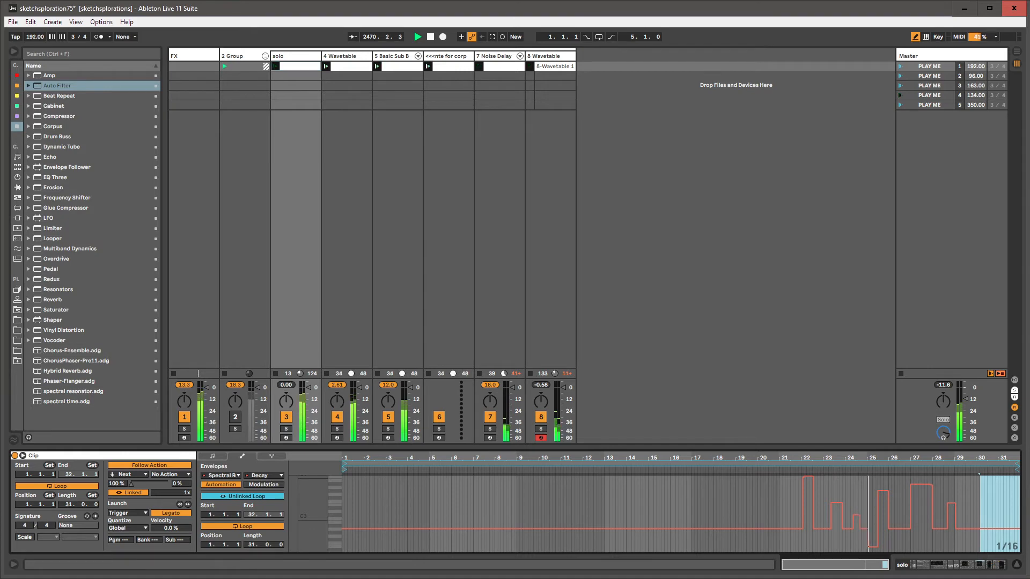
pyautogui.moveTo(1016, 462); pyautogui.dragTo(960, 462)
pyautogui.moveTo(344, 466); pyautogui.dragTo(767, 465)
# Audition the mix without the 4 Wavetable track by switching it off and on again
pyautogui.click(292, 57)
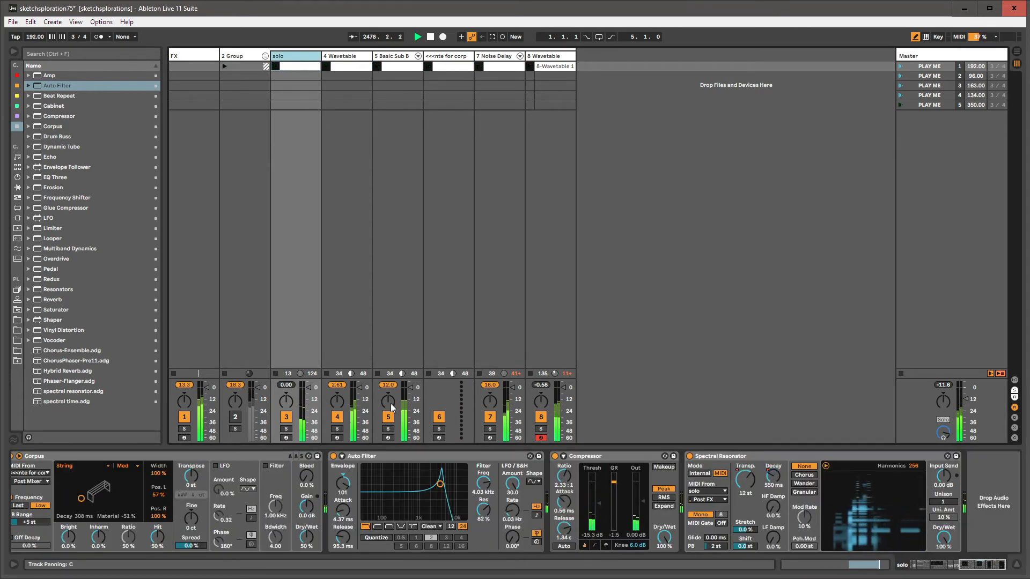
pyautogui.click(337, 417)
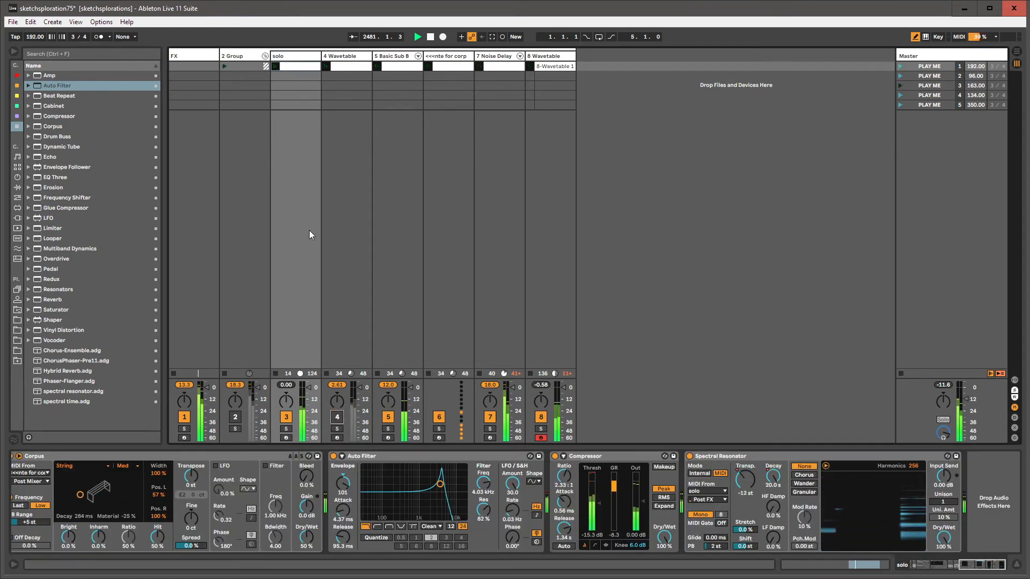
pyautogui.click(337, 419)
pyautogui.click(338, 419)
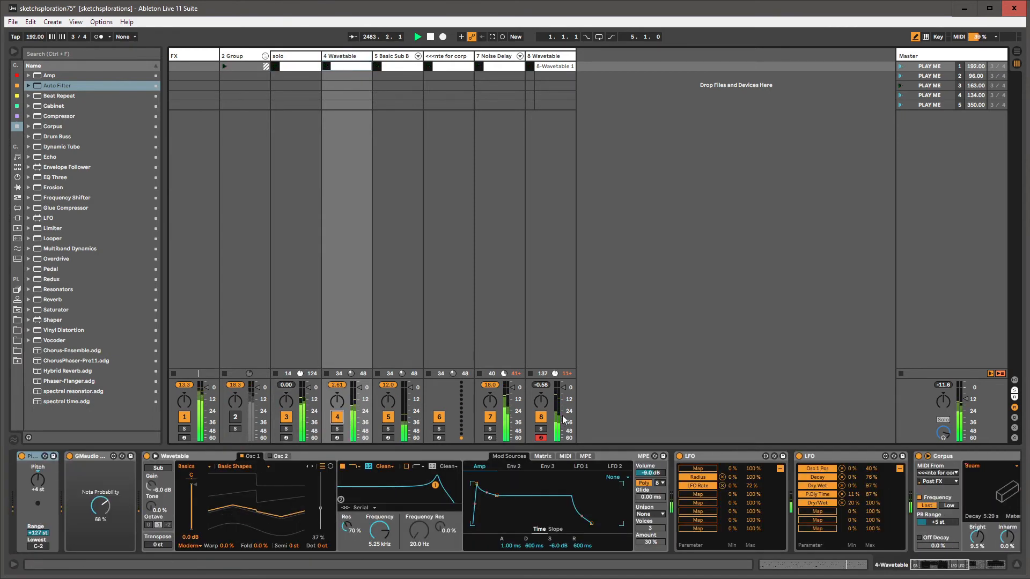
# Show the automation of Hybrid Reverb's predelay Feedback in the 4 Wavetable clip
pyautogui.moveTo(932, 566); pyautogui.dragTo(981, 566)
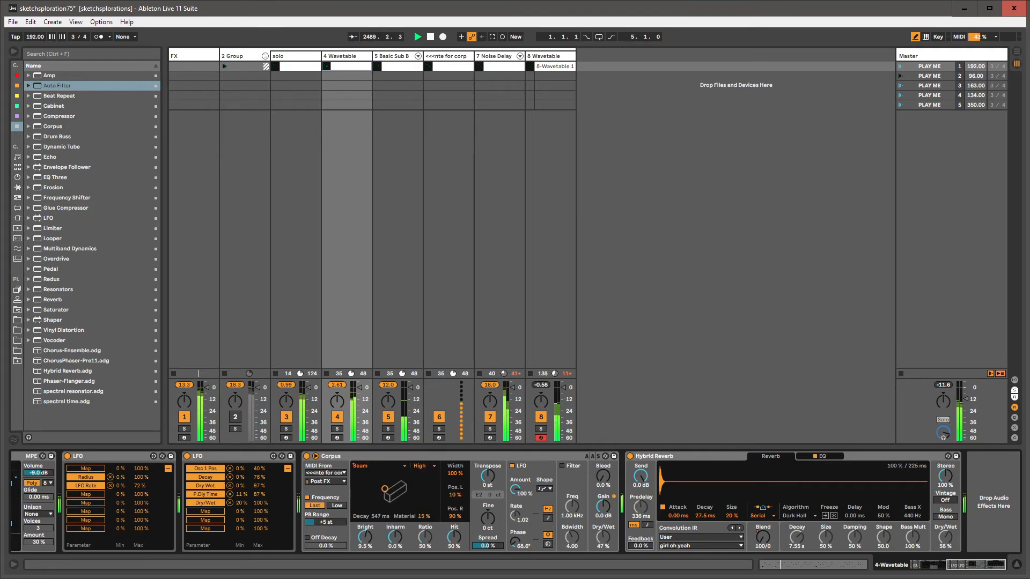
pyautogui.rightClick(650, 547)
pyautogui.click(678, 550)
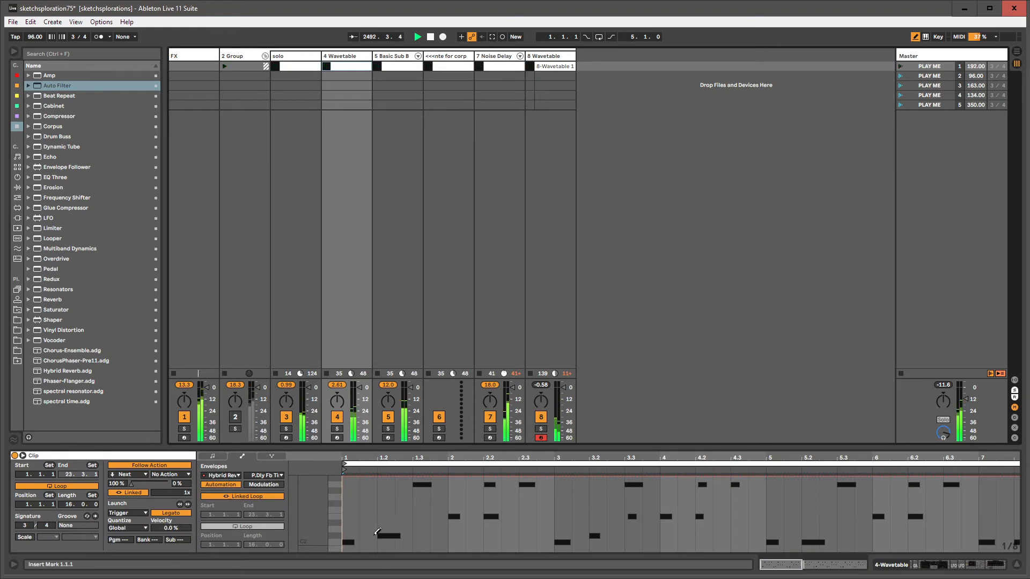
# Unlink the predelay feedback envelope's loop and draw drops to the minimum within bars 1 to 2, 4 to 5 and 7 to 8
pyautogui.moveTo(368, 550); pyautogui.dragTo(529, 549)
pyautogui.click(241, 496)
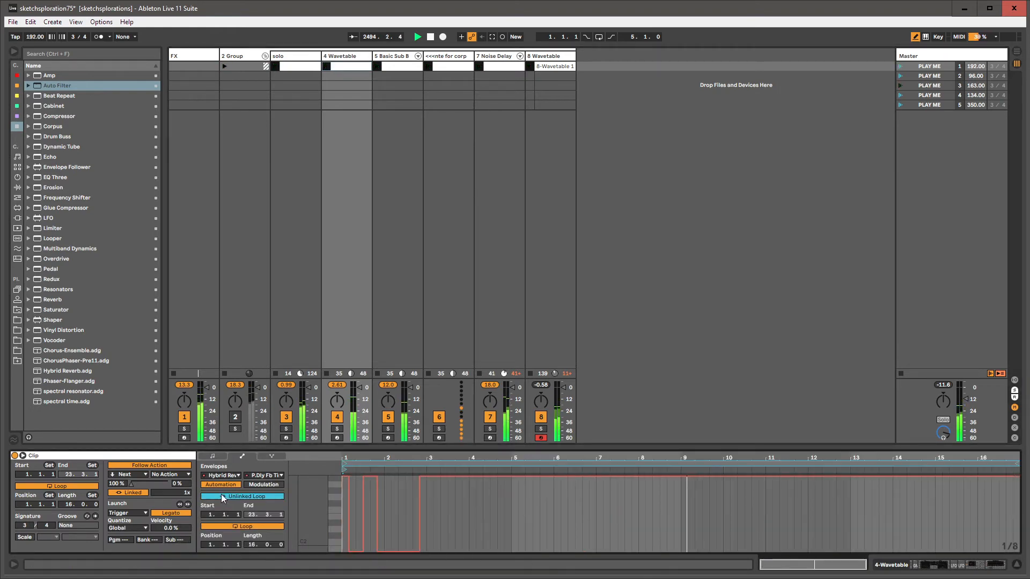
pyautogui.click(533, 558)
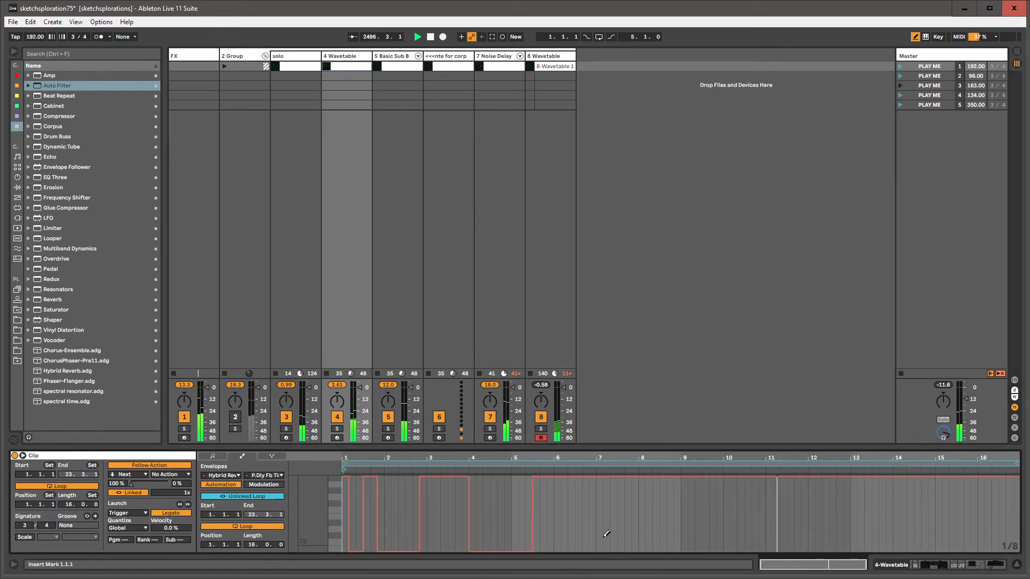
pyautogui.moveTo(599, 553); pyautogui.dragTo(659, 553)
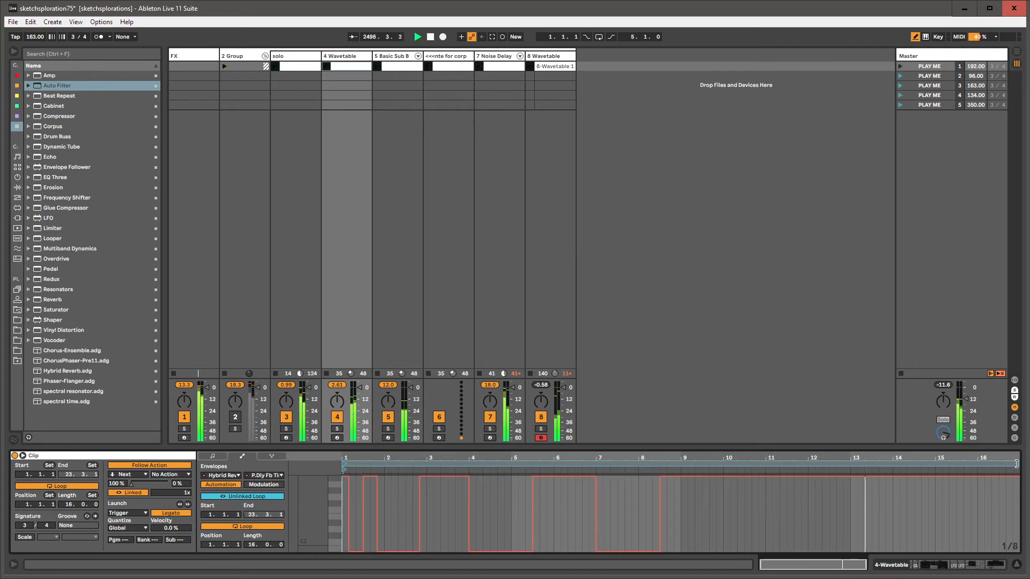
# Shorten the predelay feedback envelope's loop to end at about bar 10.2 and draw another drop to the minimum within bar 9
pyautogui.moveTo(1017, 464); pyautogui.dragTo(737, 464)
pyautogui.moveTo(698, 551); pyautogui.dragTo(705, 571)
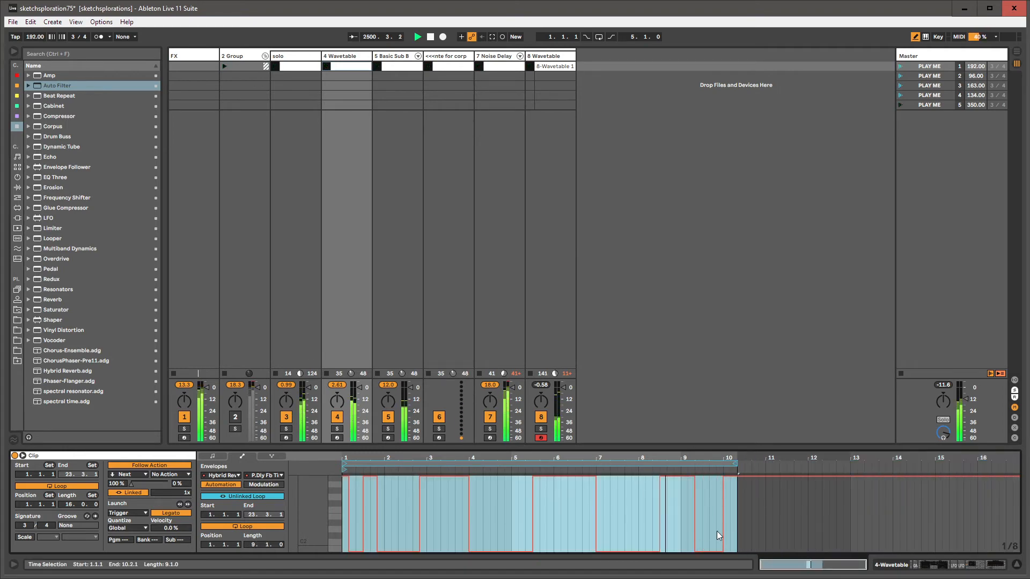
# Add a Corpus effect at the end of the 5 Basic Sub B track's device chain
pyautogui.click(206, 57)
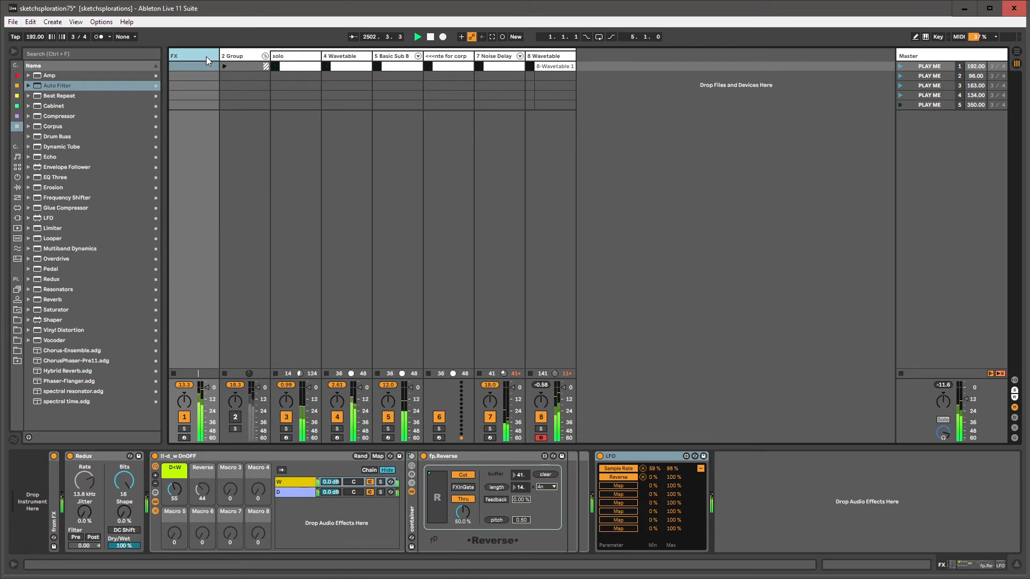
pyautogui.click(408, 56)
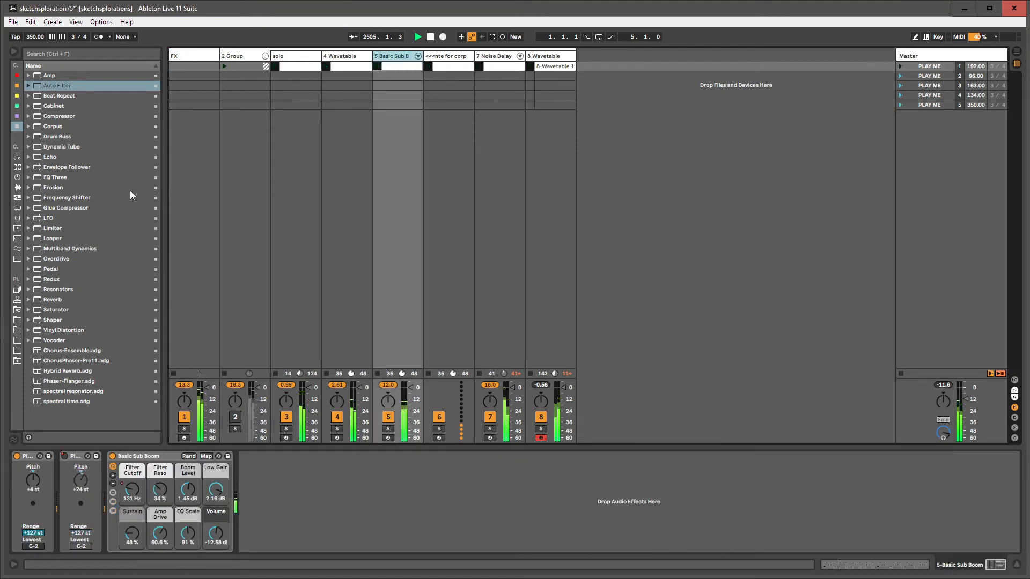
pyautogui.moveTo(48, 126); pyautogui.dragTo(235, 471)
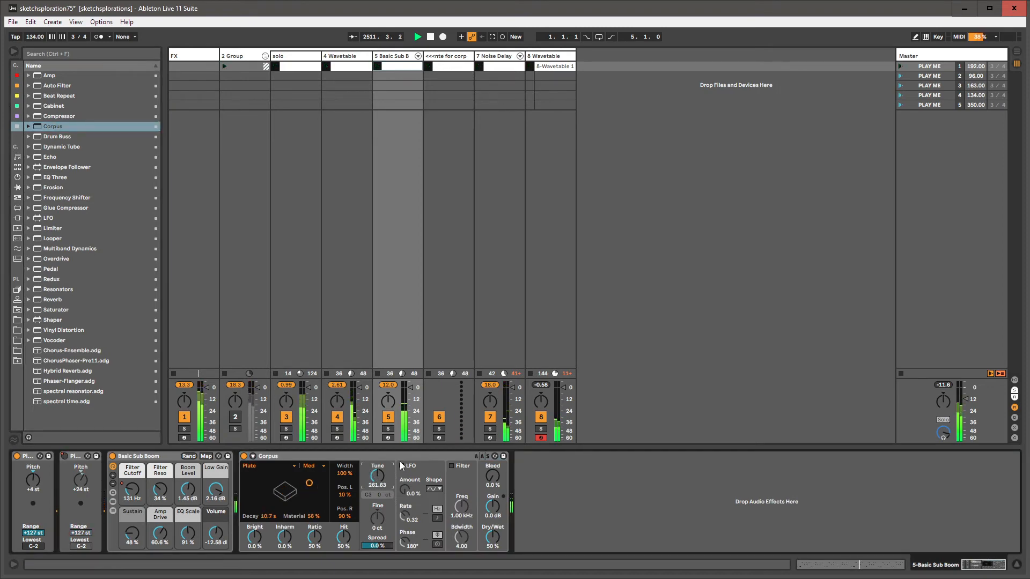
# Enable Corpus's random LFO at 100% amount, 0.04 Hz and 61.9° phase, and set Eco quality, 3.44 s decay and 67% material
pyautogui.click(402, 465)
pyautogui.click(436, 490)
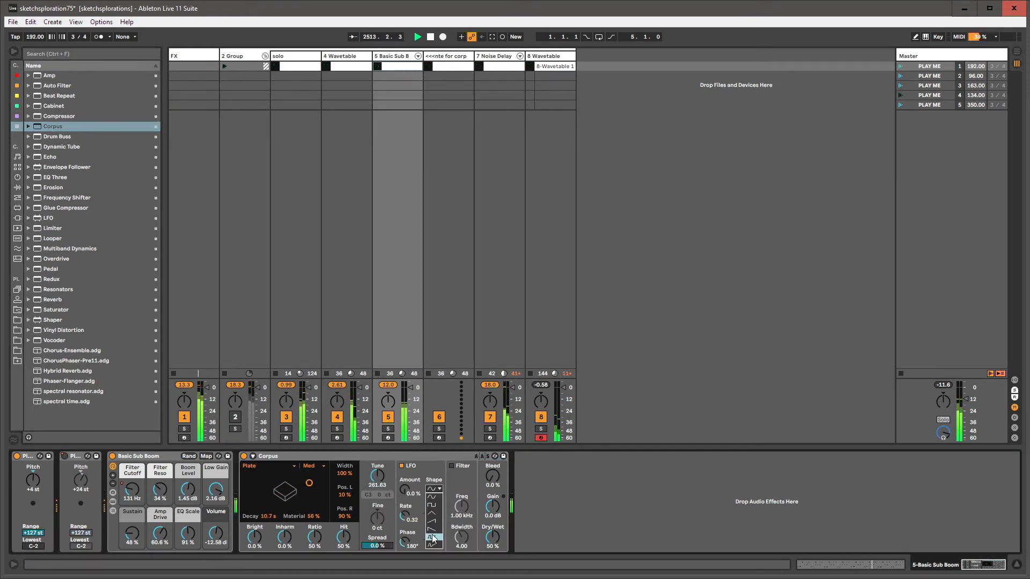
pyautogui.click(438, 510)
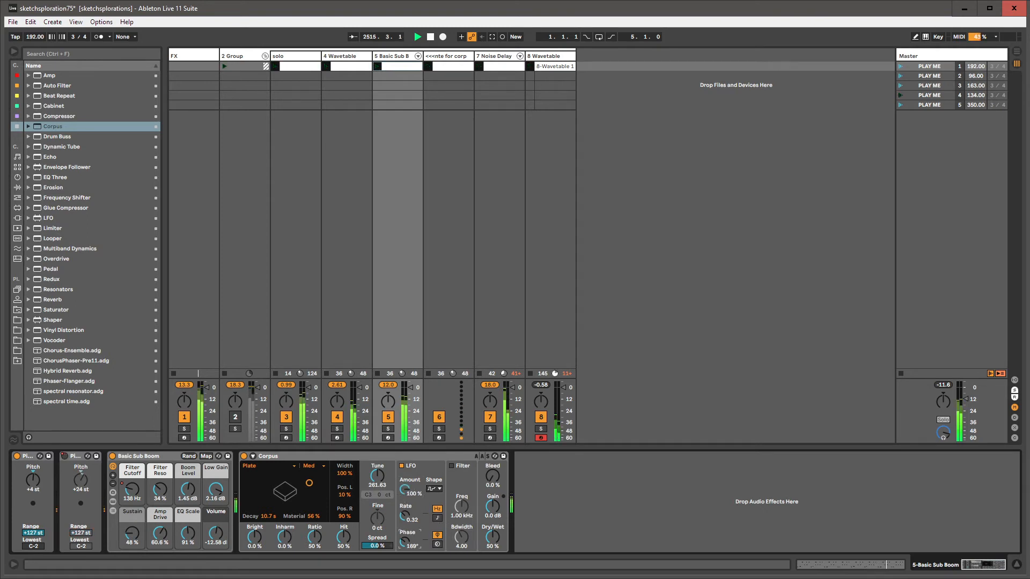
pyautogui.moveTo(405, 542); pyautogui.dragTo(404, 567)
pyautogui.click(401, 517)
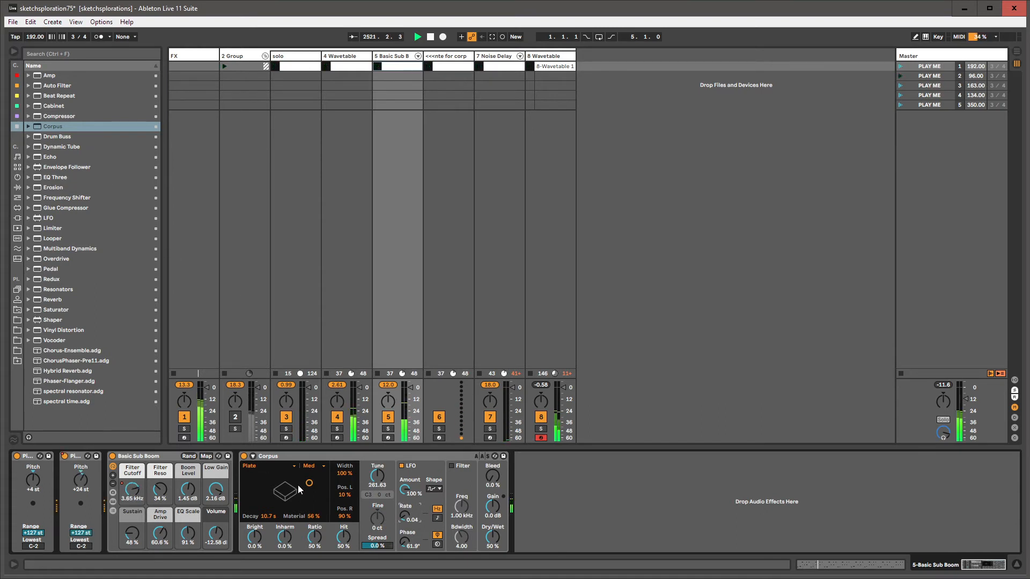
pyautogui.click(310, 466)
pyautogui.click(309, 474)
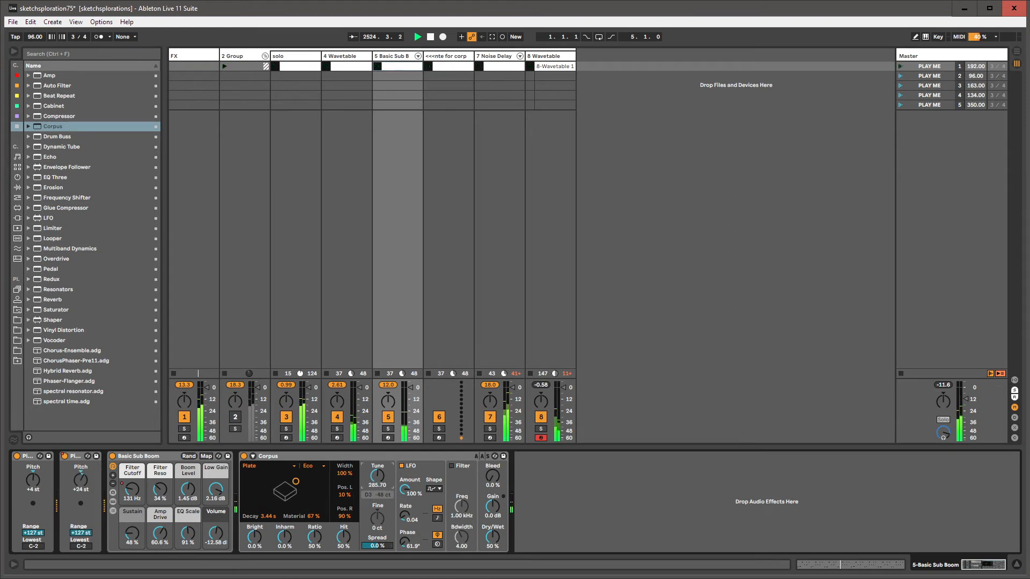
# Feed Corpus MIDI from the solo track with Frequency tracking enabled, and set its Dry/Wet to 33%
pyautogui.click(252, 456)
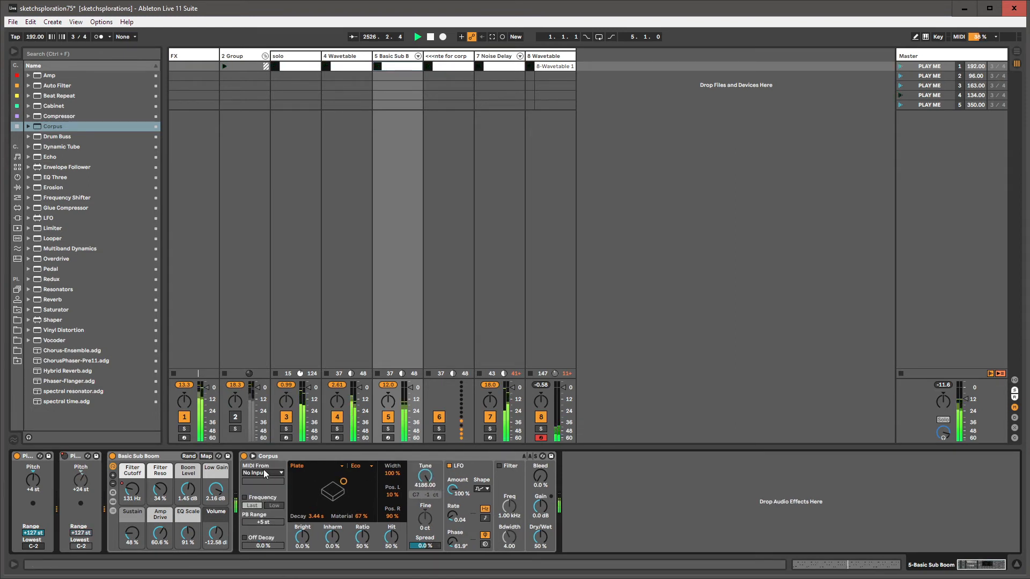
pyautogui.click(264, 473)
pyautogui.click(263, 488)
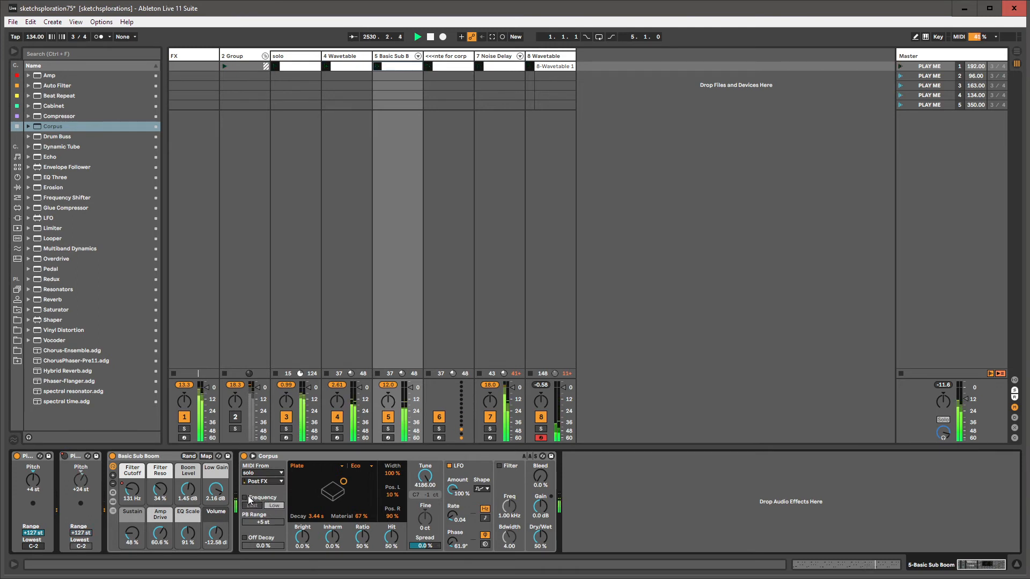
pyautogui.click(246, 499)
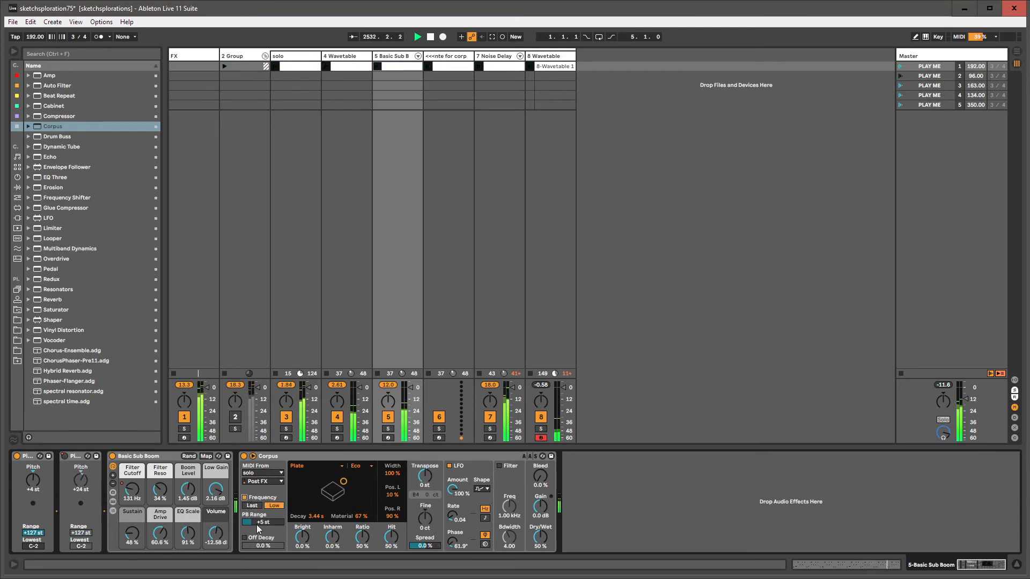
pyautogui.moveTo(547, 538); pyautogui.dragTo(547, 556)
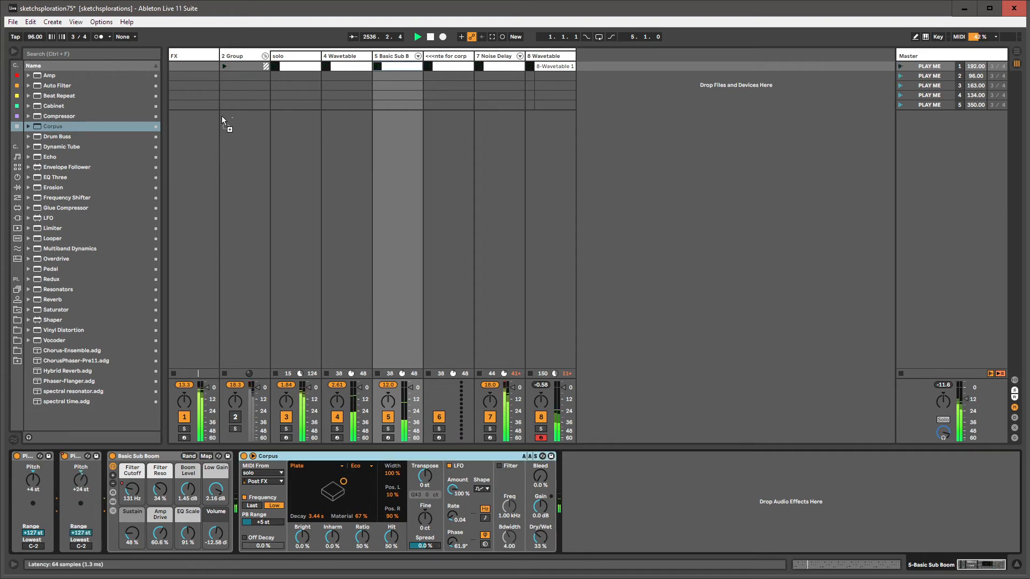
# Copy the Corpus to the FX track directly after Redux and set its Dry/Wet to 100%
pyautogui.click(196, 56)
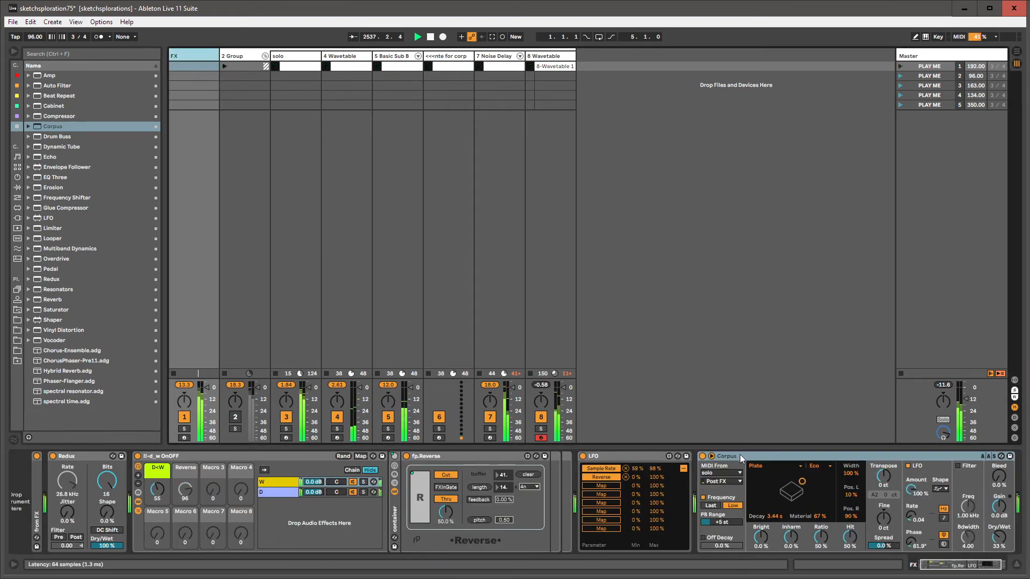
pyautogui.moveTo(739, 455); pyautogui.dragTo(133, 497)
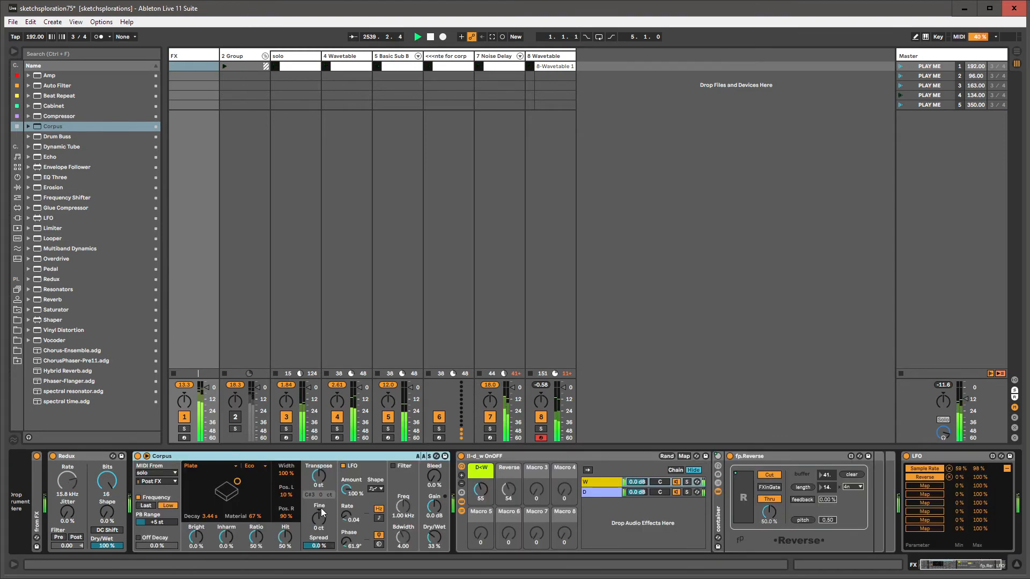
pyautogui.moveTo(437, 543); pyautogui.dragTo(438, 483)
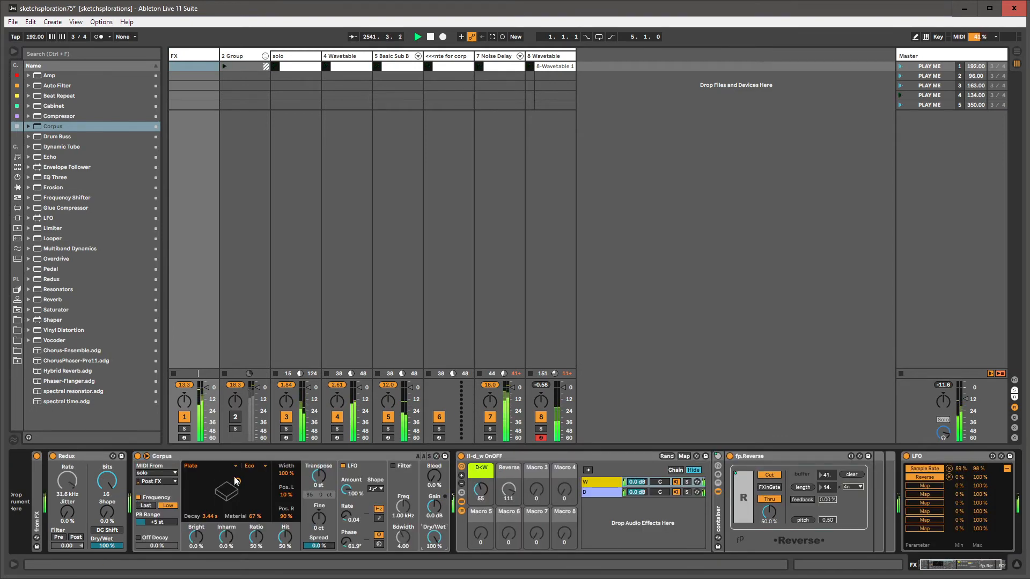
# Set the FX Corpus's LFO amount to 0% and change its resonator to Pipe with about 8.94 s decay and 69% radius
pyautogui.moveTo(236, 481); pyautogui.dragTo(245, 484)
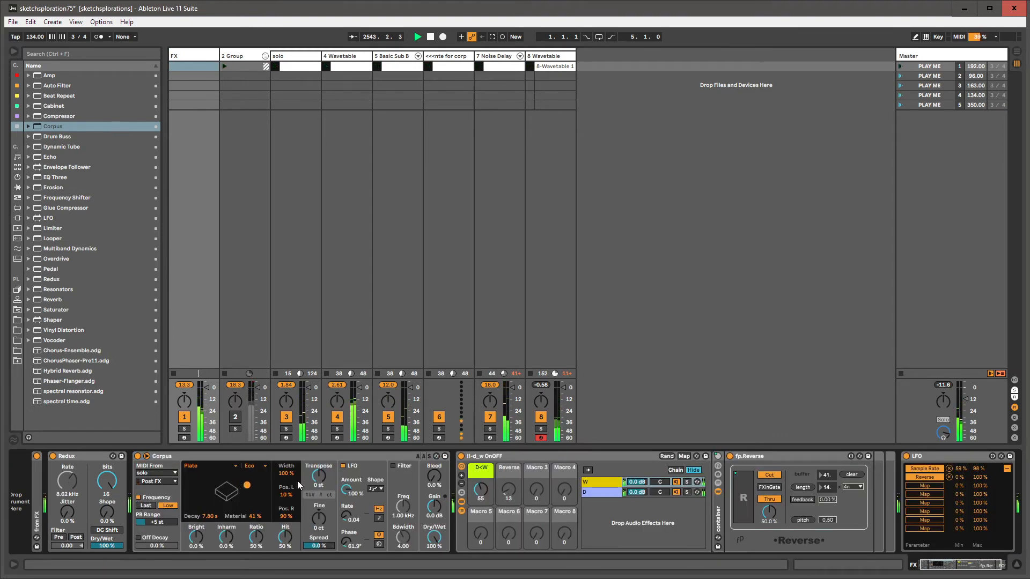
pyautogui.moveTo(346, 490); pyautogui.dragTo(337, 545)
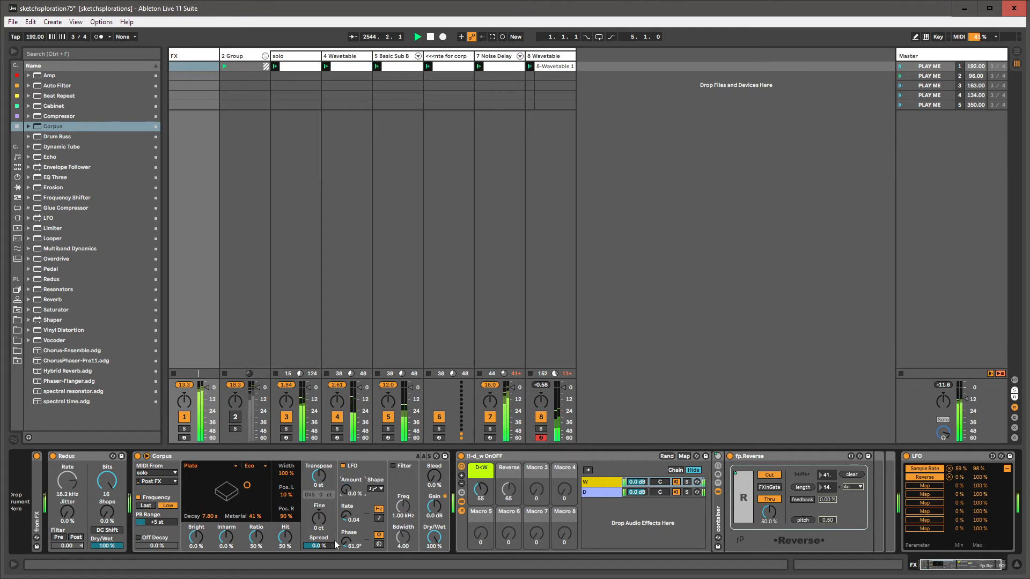
pyautogui.moveTo(238, 480); pyautogui.dragTo(235, 476)
pyautogui.click(230, 466)
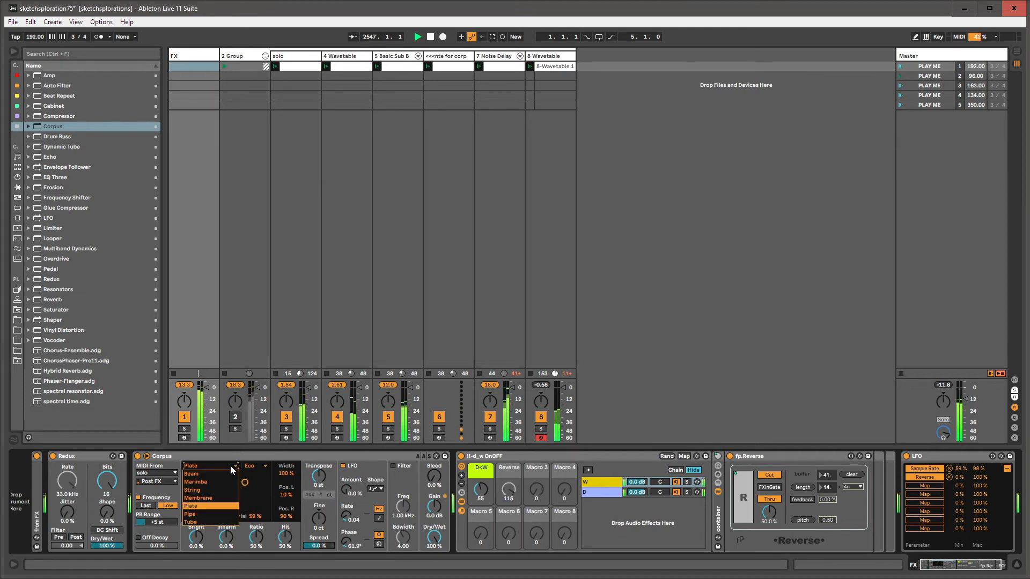
pyautogui.click(218, 512)
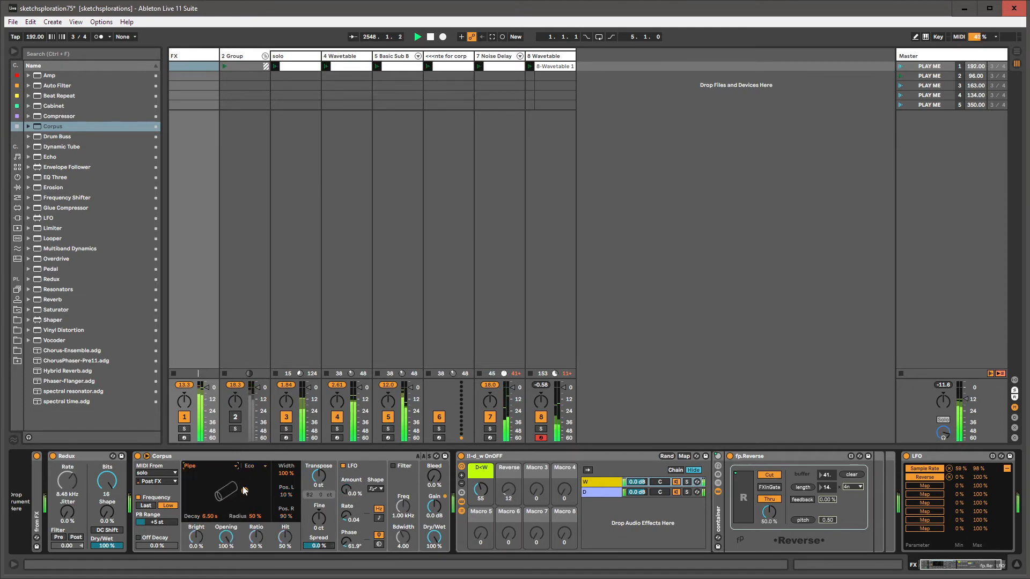
pyautogui.click(217, 465)
pyautogui.click(221, 466)
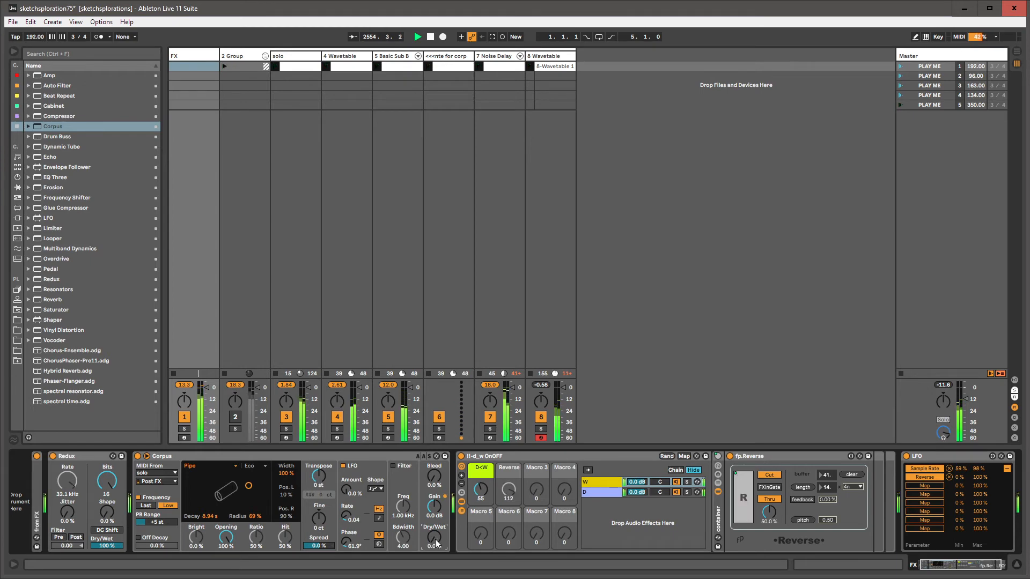
# Draw stepped Corpus Dry/Wet automation in the FX track's clip, with raised blocks at 1.1.2, from 1.2 to 1.2.3, and at 1.3.3
pyautogui.press('Tab')
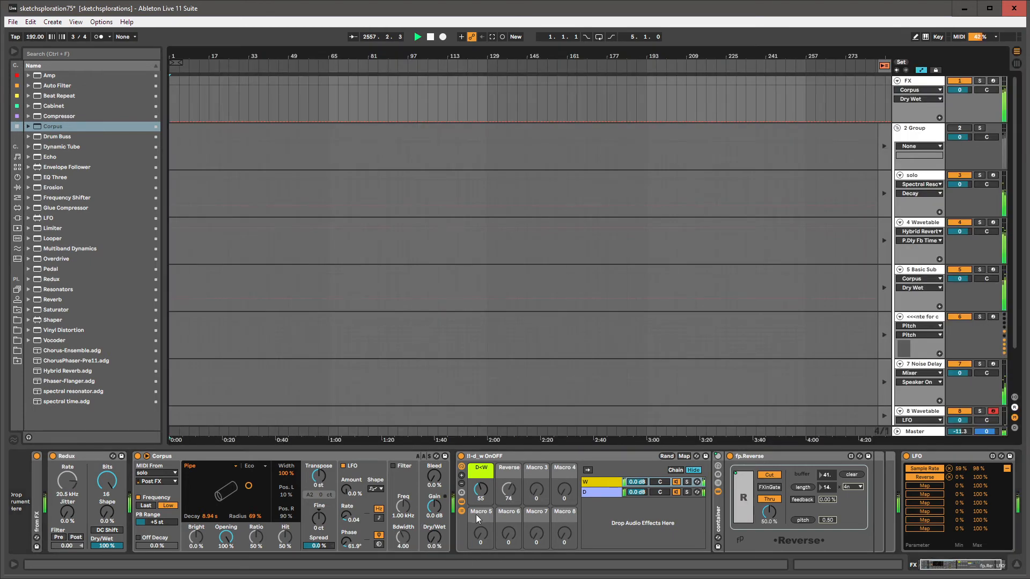
pyautogui.press('Tab')
pyautogui.click(173, 66)
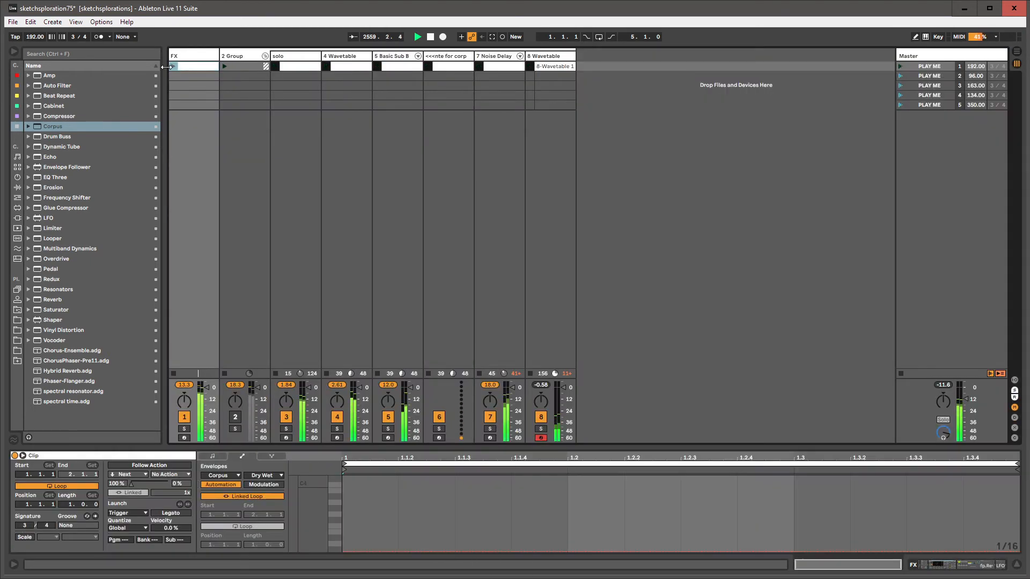
pyautogui.doubleClick(208, 56)
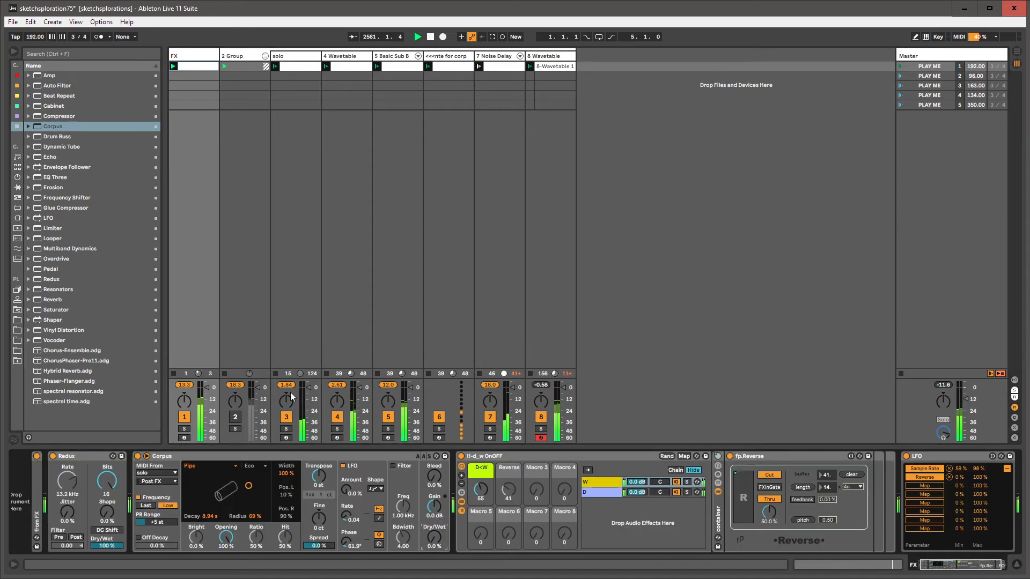
pyautogui.rightClick(430, 541)
pyautogui.click(445, 546)
pyautogui.press('b')
pyautogui.click(411, 530)
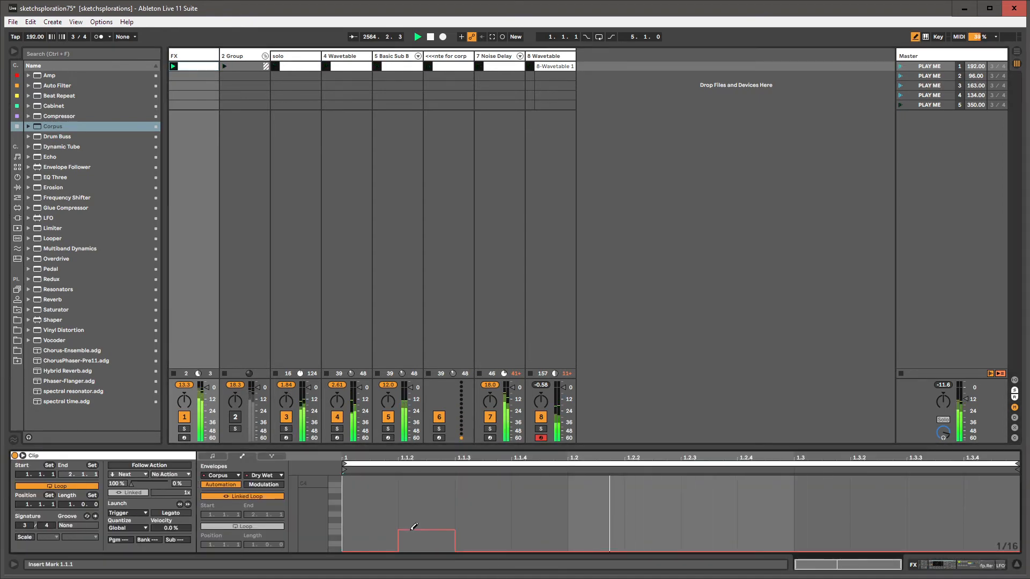
pyautogui.moveTo(585, 527); pyautogui.dragTo(722, 527)
pyautogui.click(936, 521)
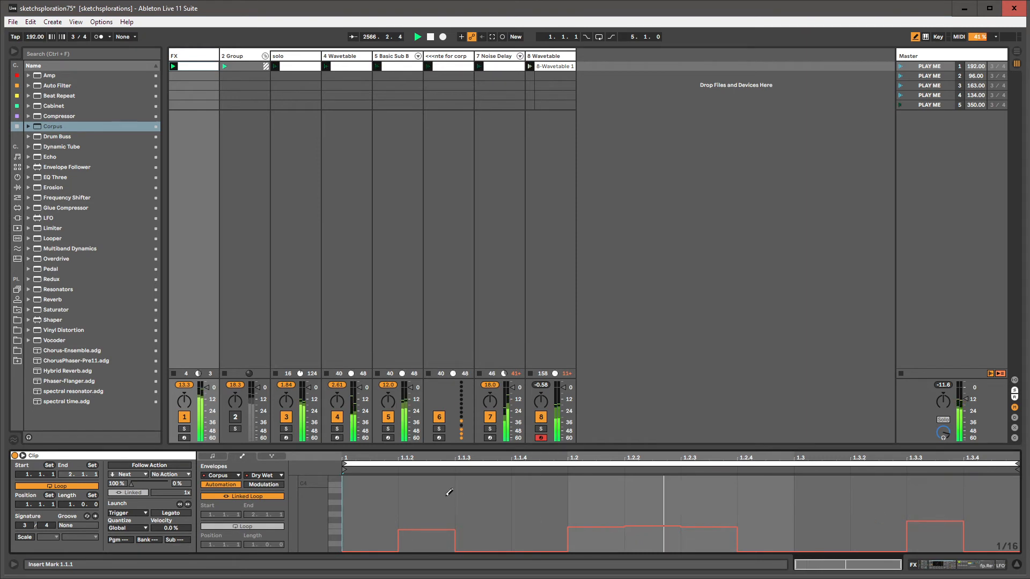
# Unlink the Dry/Wet envelope from the clip loop, set its length to 9.2.0, and draw uneven automation steps across the added bars
pyautogui.click(243, 495)
pyautogui.moveTo(249, 548)
pyautogui.mouseDown()
pyautogui.moveTo(261, 553)
pyautogui.moveTo(281, 538)
pyautogui.mouseUp()
pyautogui.moveTo(438, 536); pyautogui.dragTo(486, 535)
pyautogui.click(544, 540)
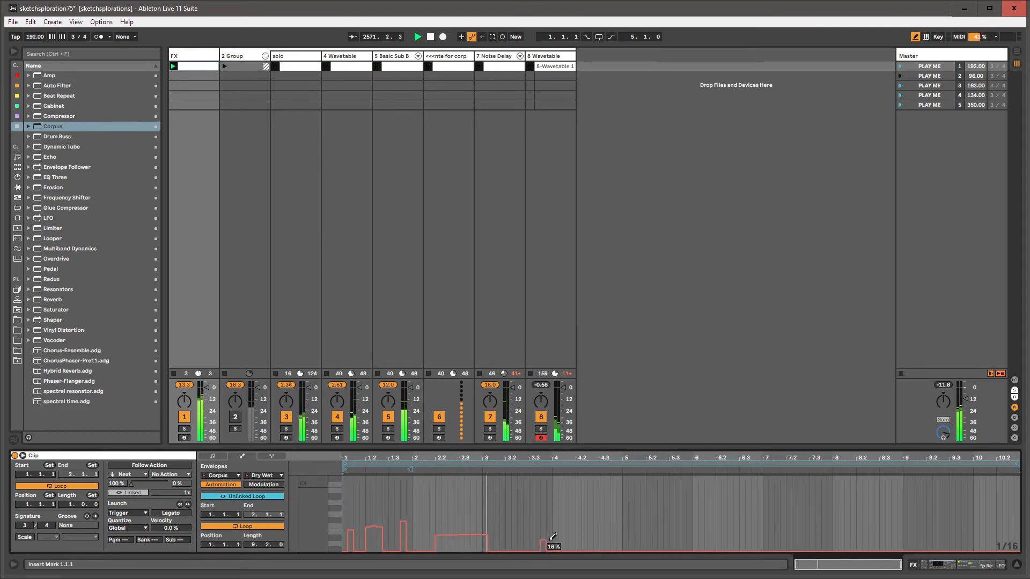
pyautogui.moveTo(553, 537)
pyautogui.mouseDown()
pyautogui.moveTo(751, 551)
pyautogui.moveTo(871, 521)
pyautogui.moveTo(927, 535)
pyautogui.moveTo(1016, 513)
pyautogui.mouseUp()
pyautogui.press('b')
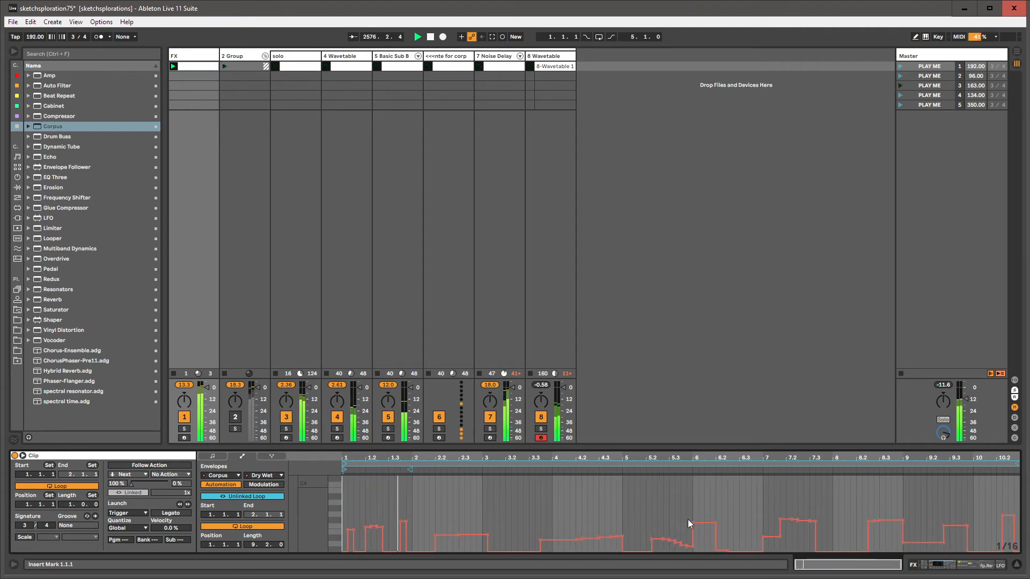
pyautogui.hotkey('shift', 'Tab')
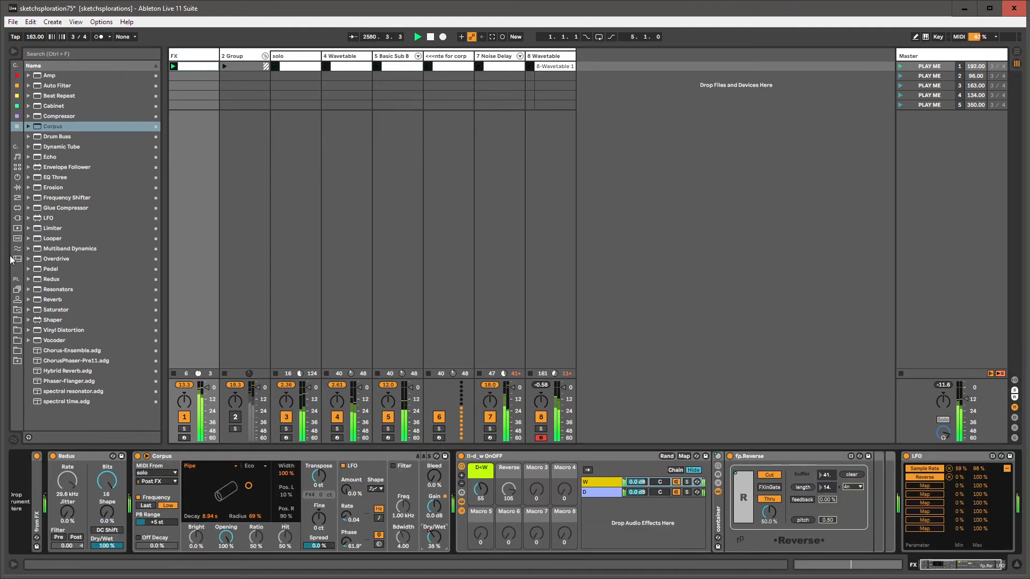
# Load the Beat Generator (Play Any note) rack from the RACKS instruments folder onto a new track after 8 Wetable
pyautogui.click(17, 310)
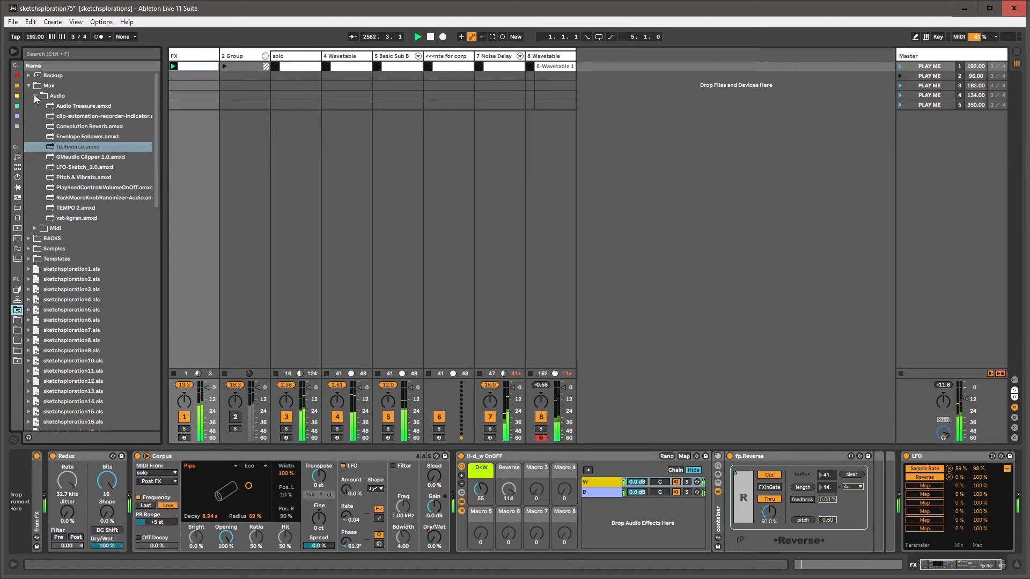
pyautogui.click(35, 97)
pyautogui.click(28, 117)
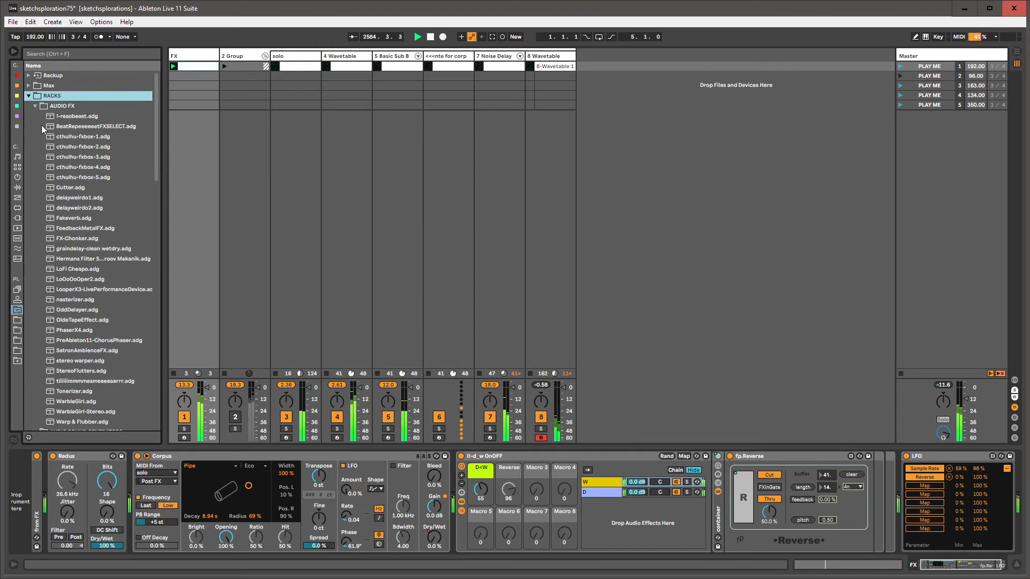
pyautogui.click(35, 106)
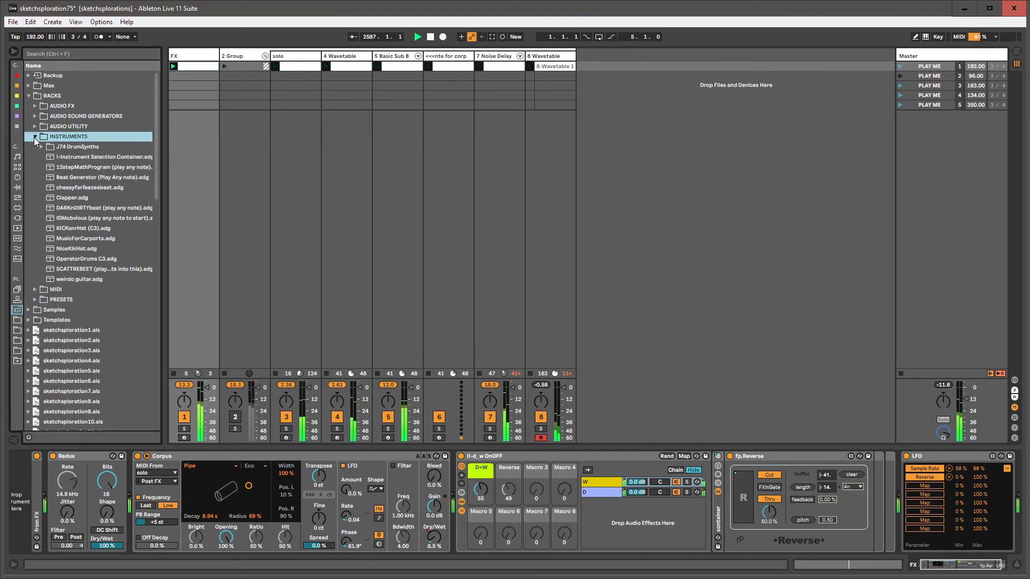
pyautogui.click(35, 136)
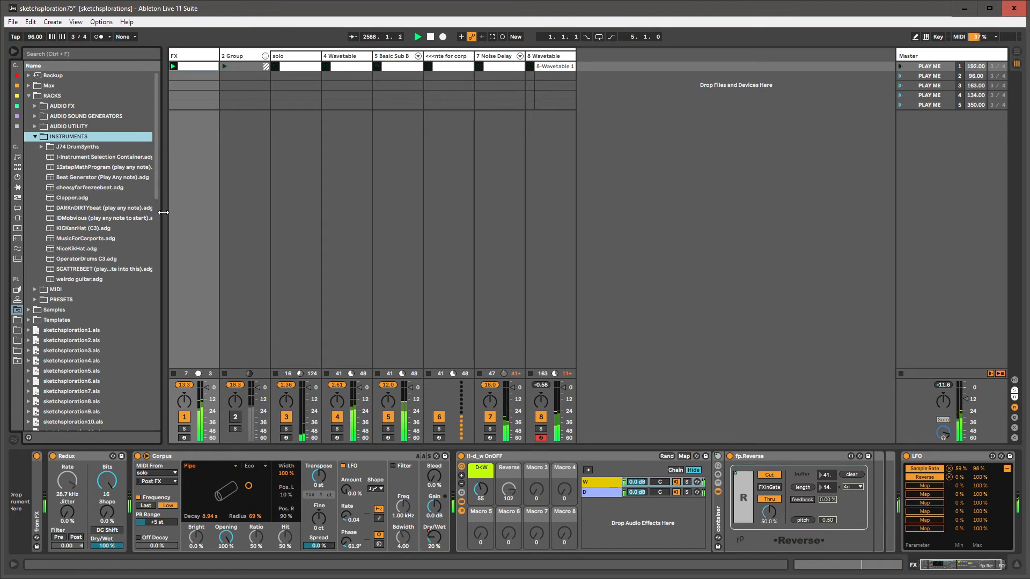
pyautogui.moveTo(157, 216); pyautogui.dragTo(211, 216)
pyautogui.moveTo(108, 181); pyautogui.dragTo(647, 110)
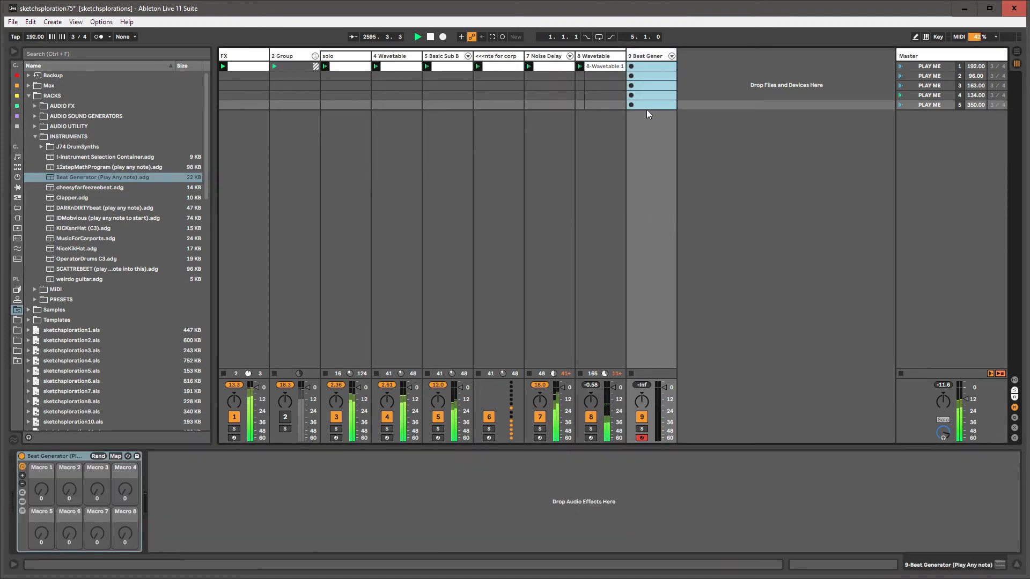
pyautogui.click(641, 56)
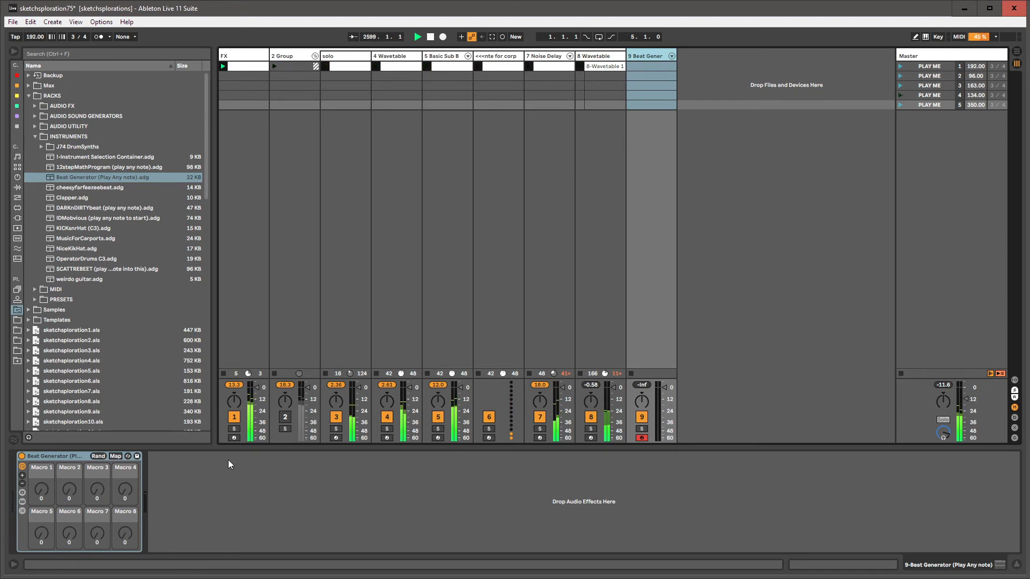
# Create and launch an 8-bar clip in the Beat Generator track's first slot, with a sixteenth-long C3 note at 1.1.1
pyautogui.doubleClick(646, 66)
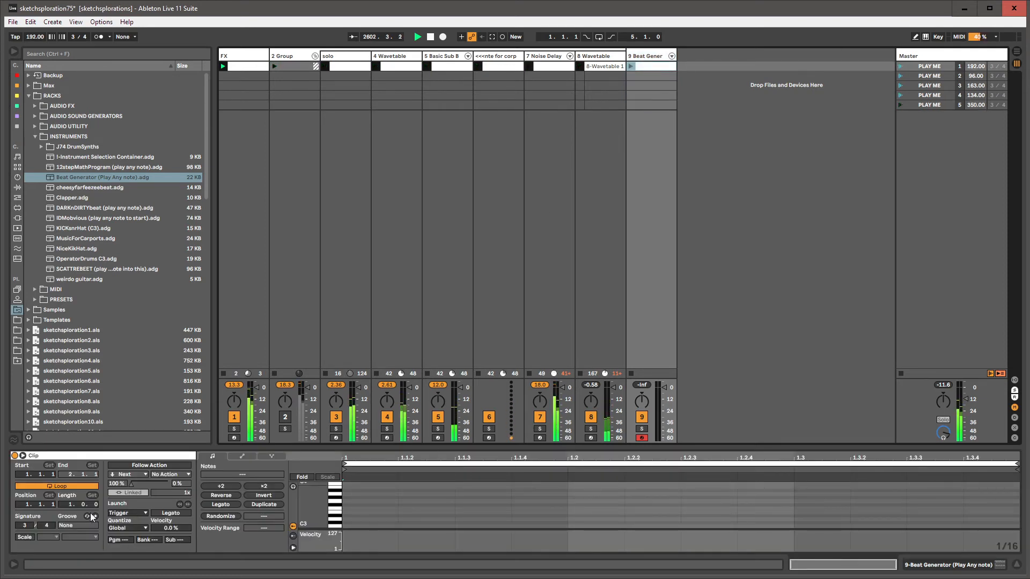
pyautogui.click(68, 506)
pyautogui.write('8')
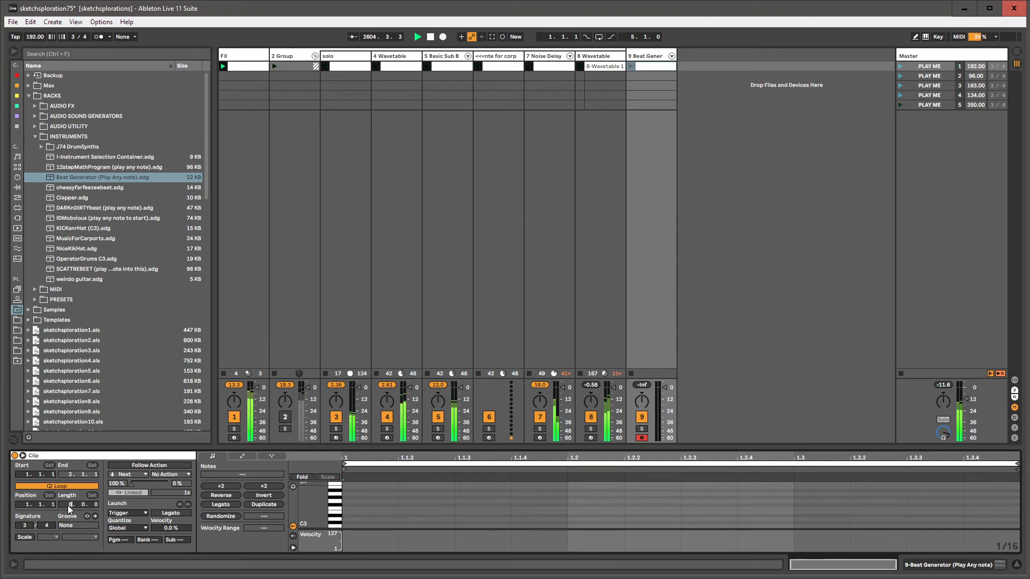
pyautogui.press('Return')
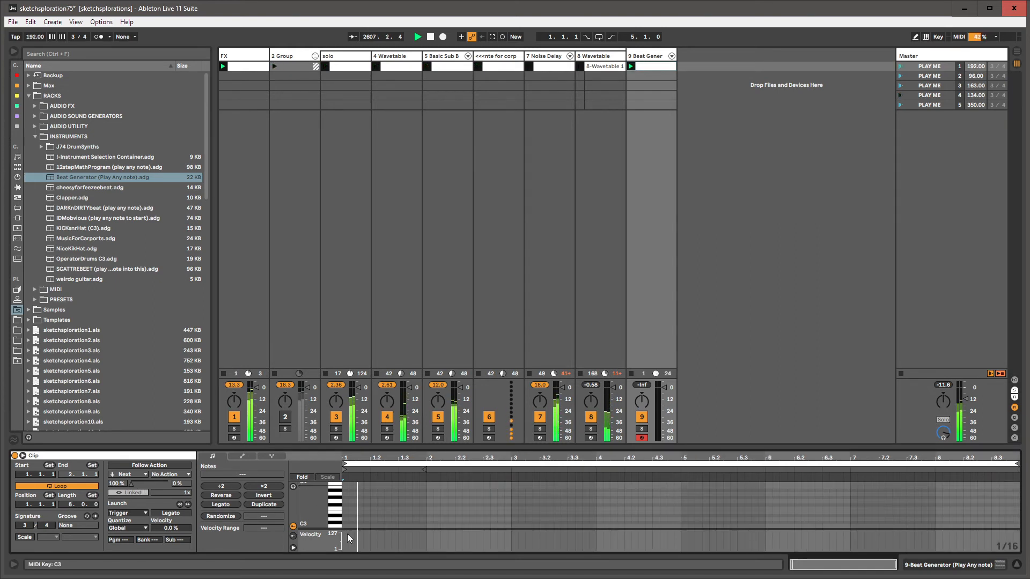
pyautogui.doubleClick(346, 525)
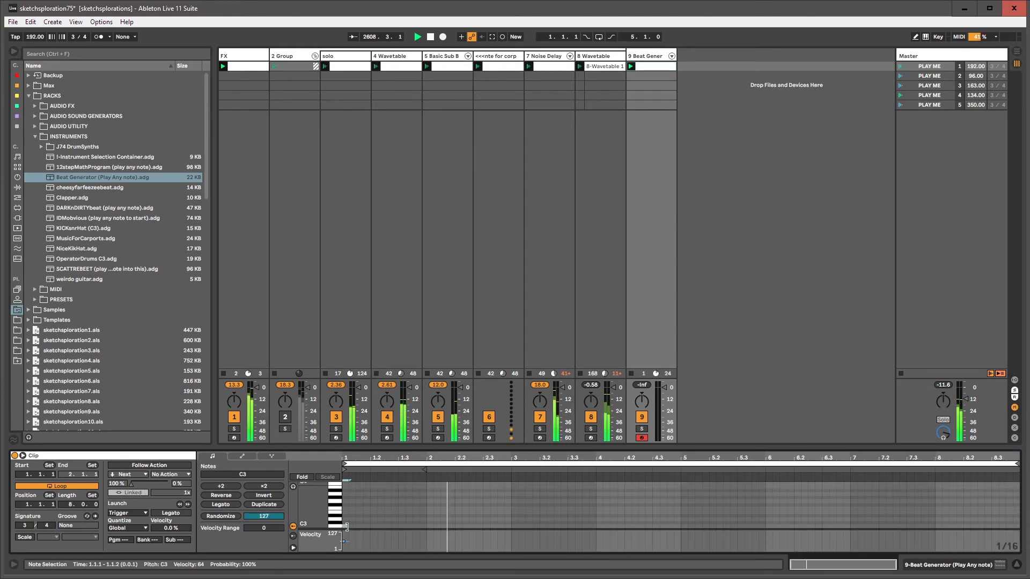
# Reveal the devices inside the Beat Generator rack's instrument chain and set its Arpeggiator rate to 1/12
pyautogui.click(646, 56)
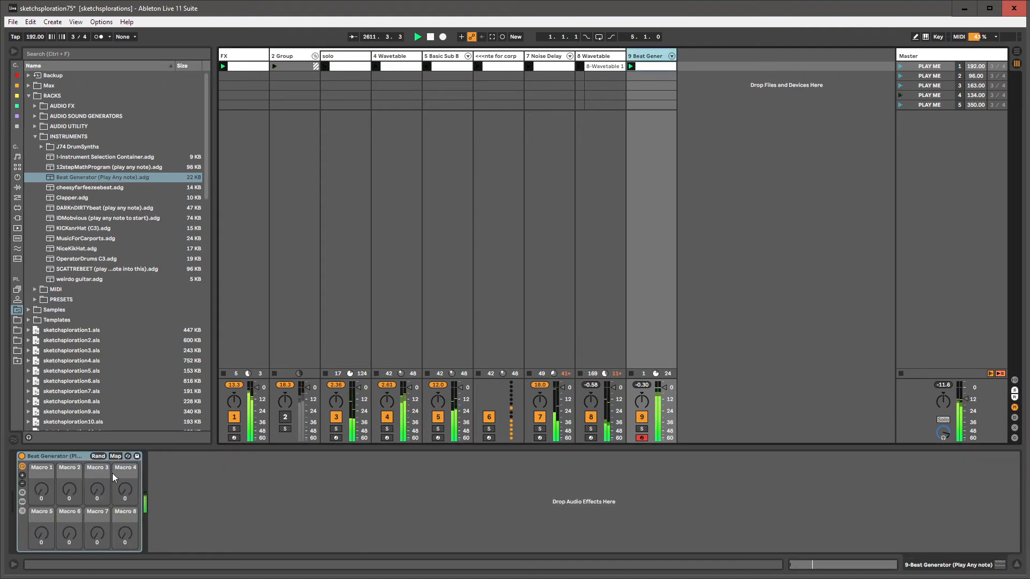
pyautogui.click(23, 511)
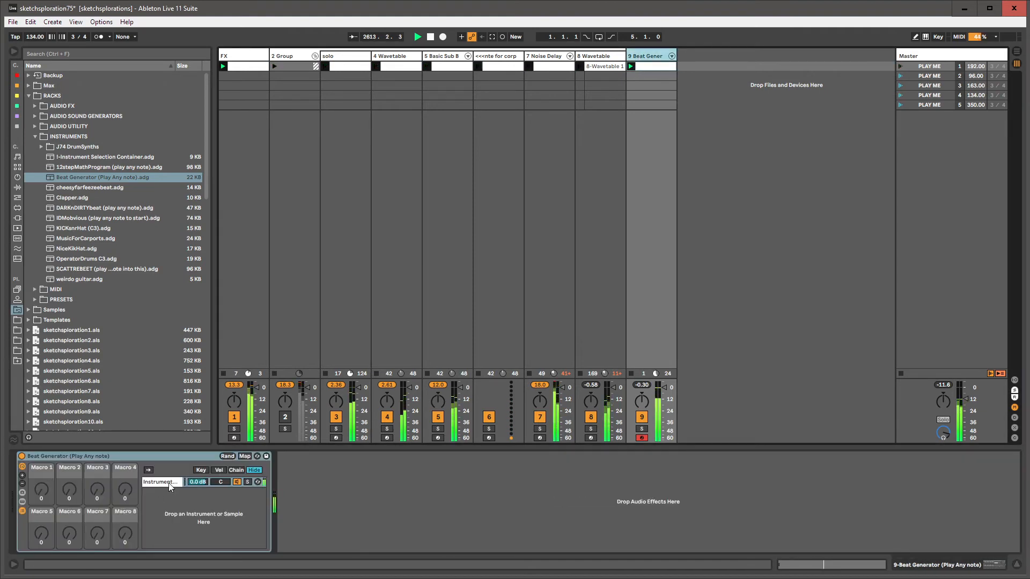
pyautogui.click(253, 481)
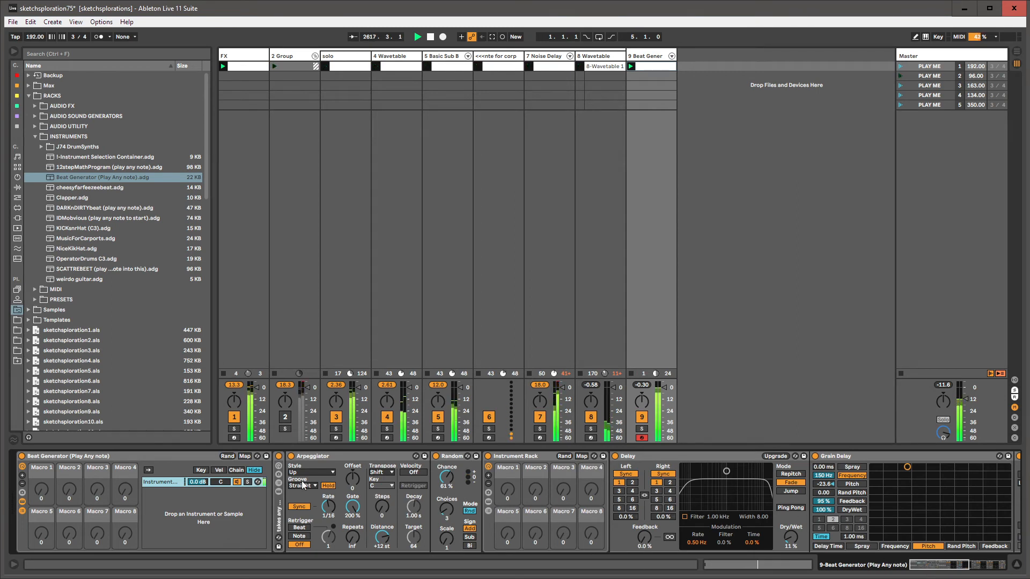
pyautogui.click(329, 505)
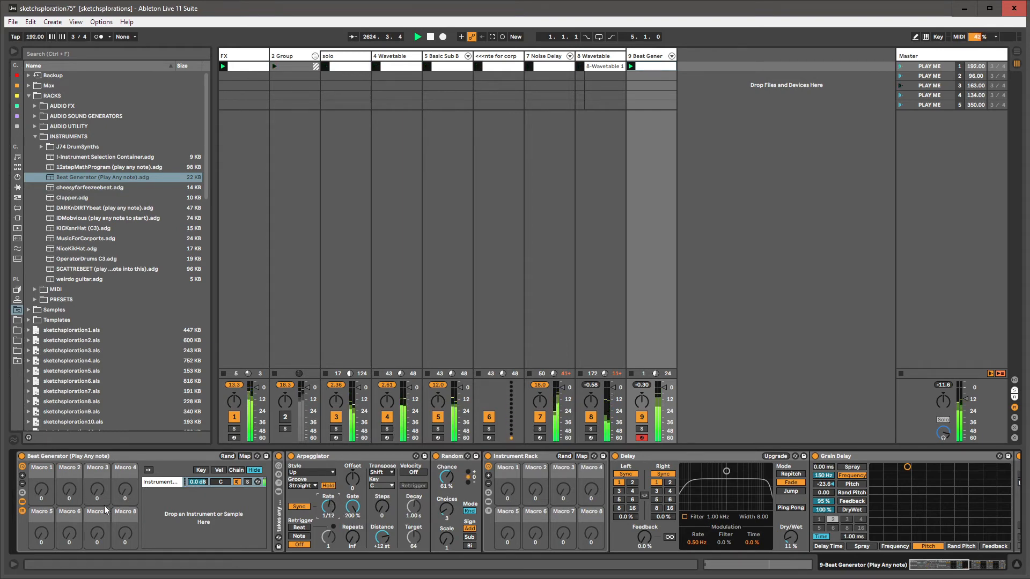
pyautogui.click(22, 512)
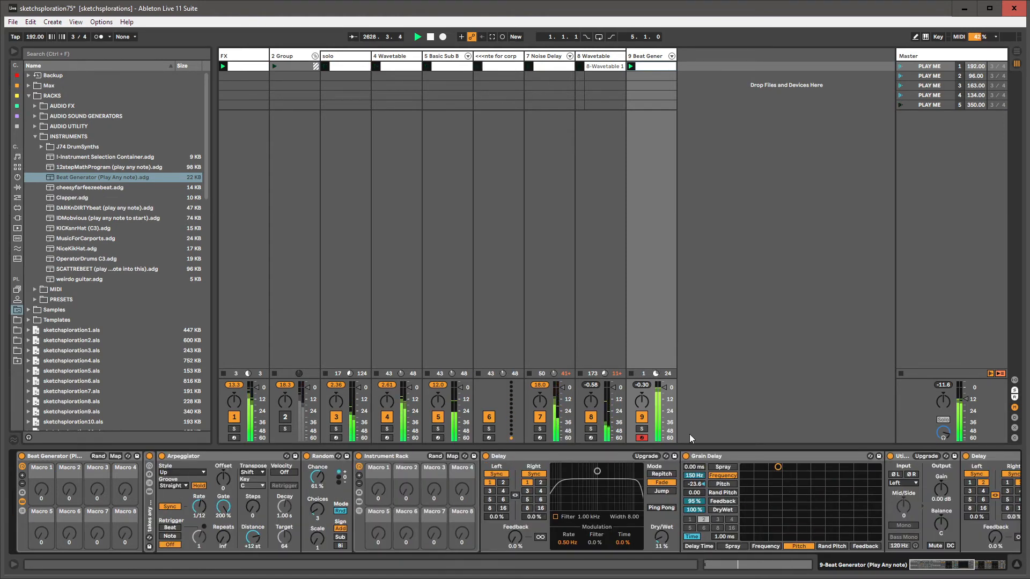
# Examine the devices in the Hat, Bass and Perc chains of the nested Instrument Rack
pyautogui.click(359, 511)
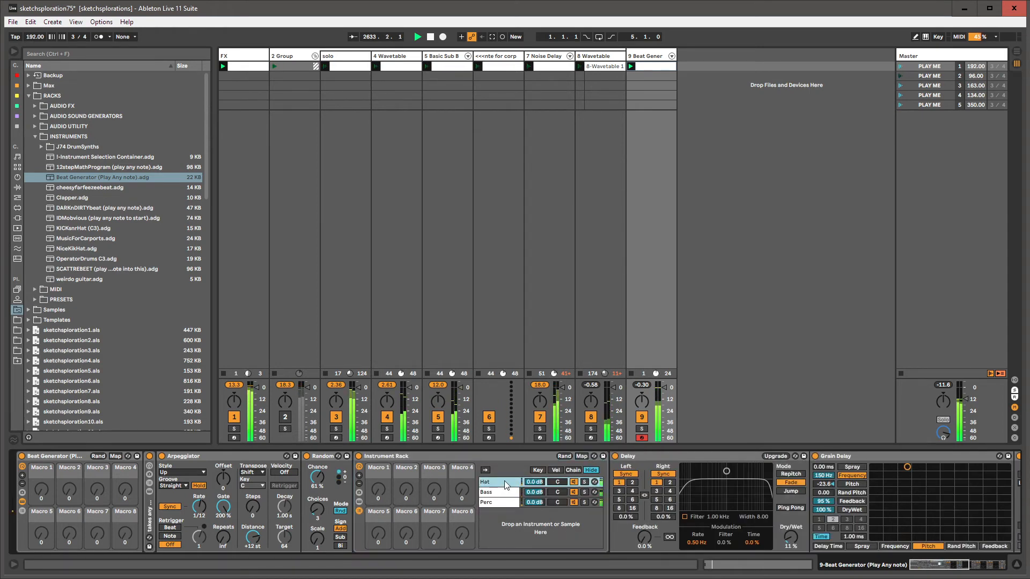
pyautogui.click(934, 570)
pyautogui.moveTo(934, 569); pyautogui.dragTo(945, 570)
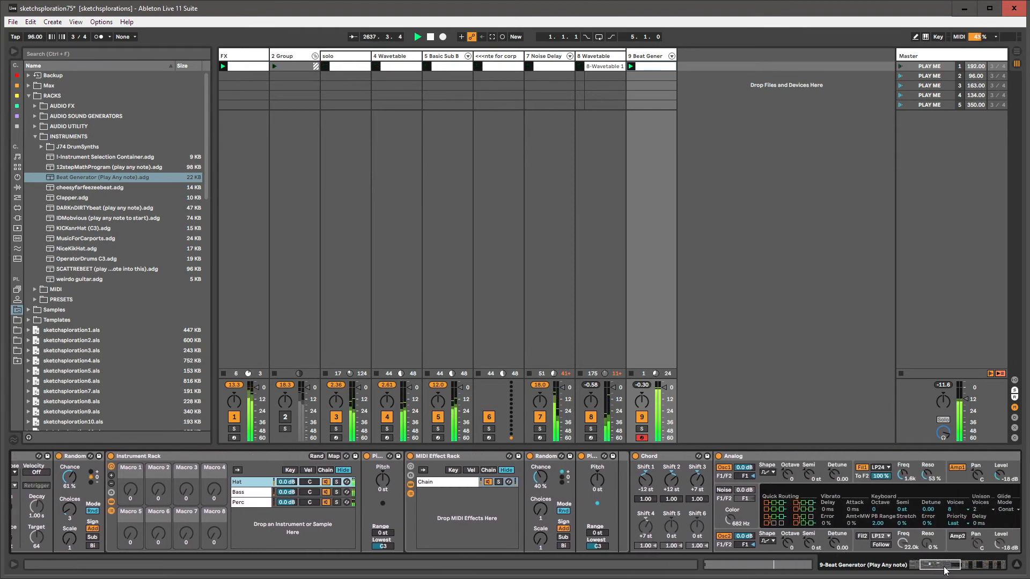
pyautogui.click(263, 492)
pyautogui.click(255, 502)
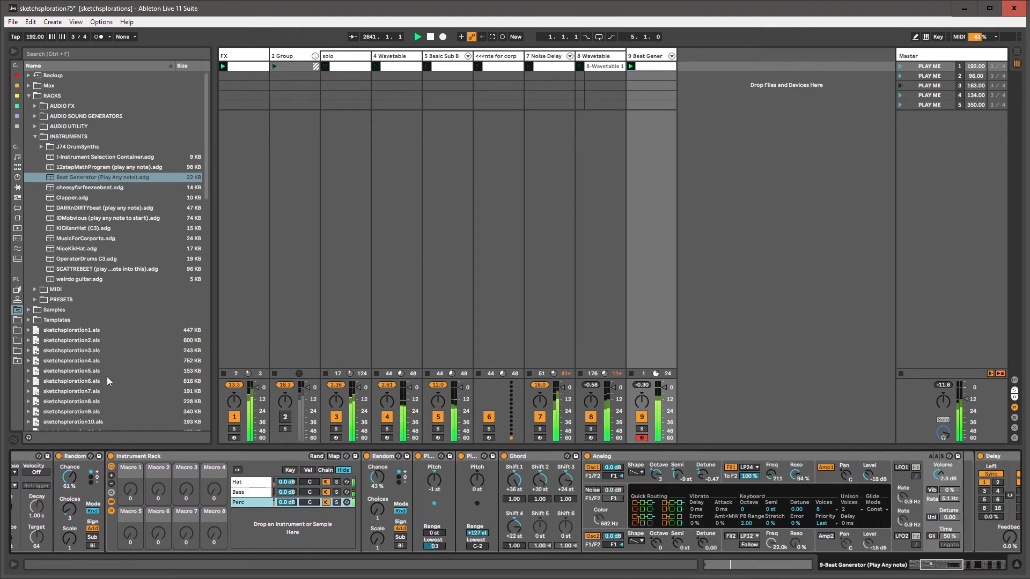
pyautogui.moveTo(945, 568); pyautogui.dragTo(921, 565)
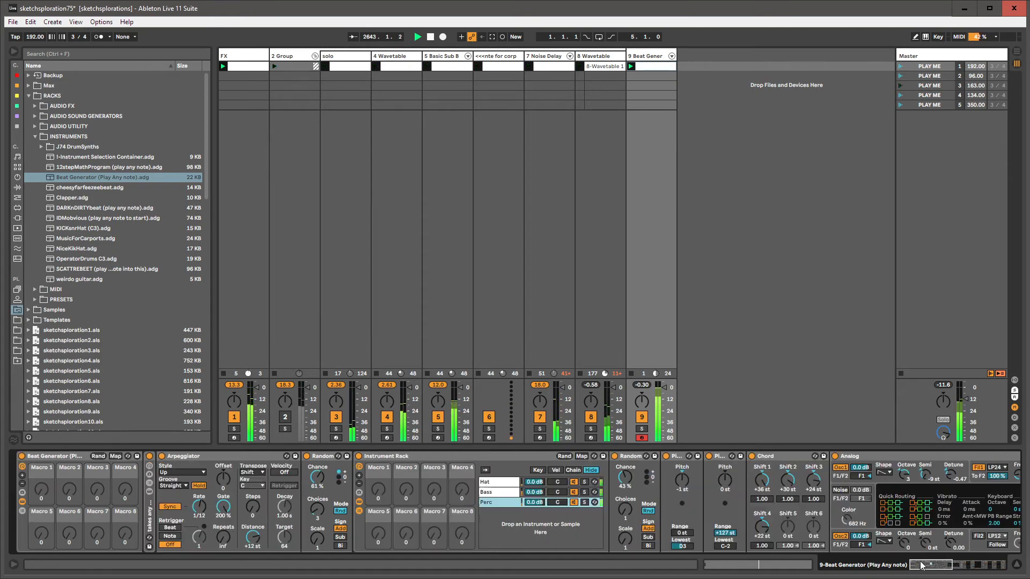
pyautogui.click(23, 512)
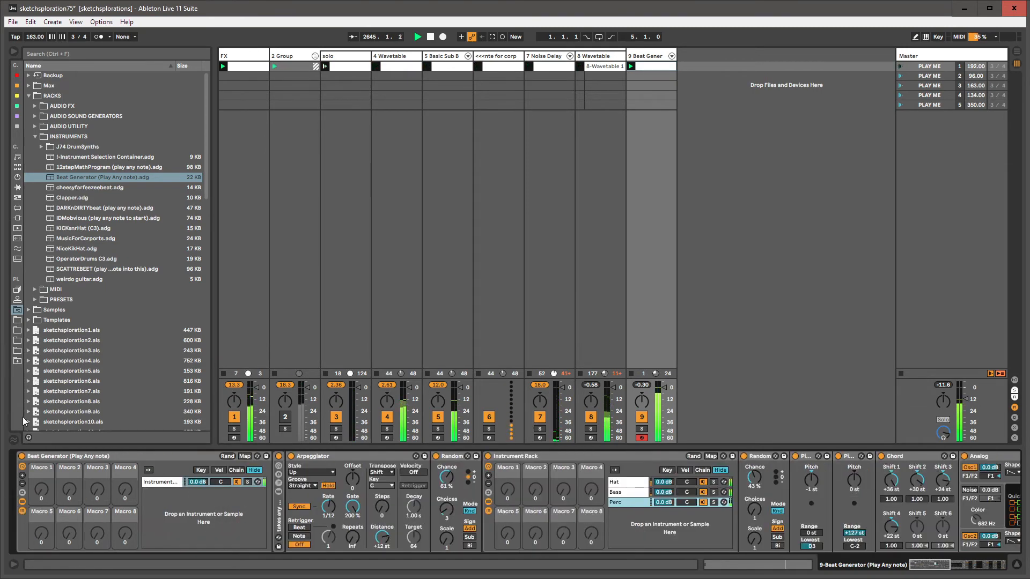
# Add the BeatRepeeeeeetFXSELECT rack from the AUDIO FX folder after the collapsed Beat Generator and set its FX Select macro to 5
pyautogui.click(34, 137)
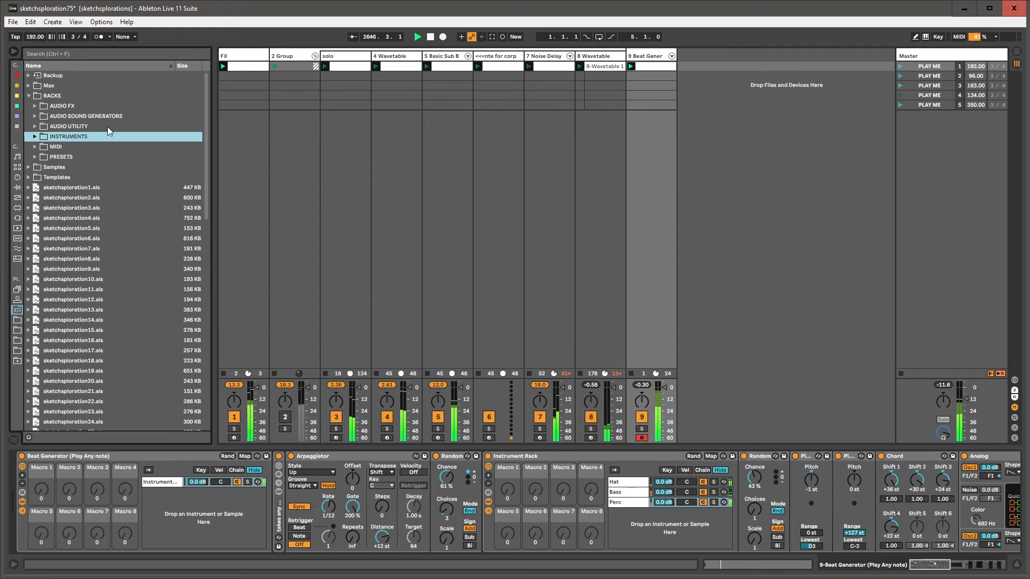
pyautogui.click(36, 105)
pyautogui.click(35, 106)
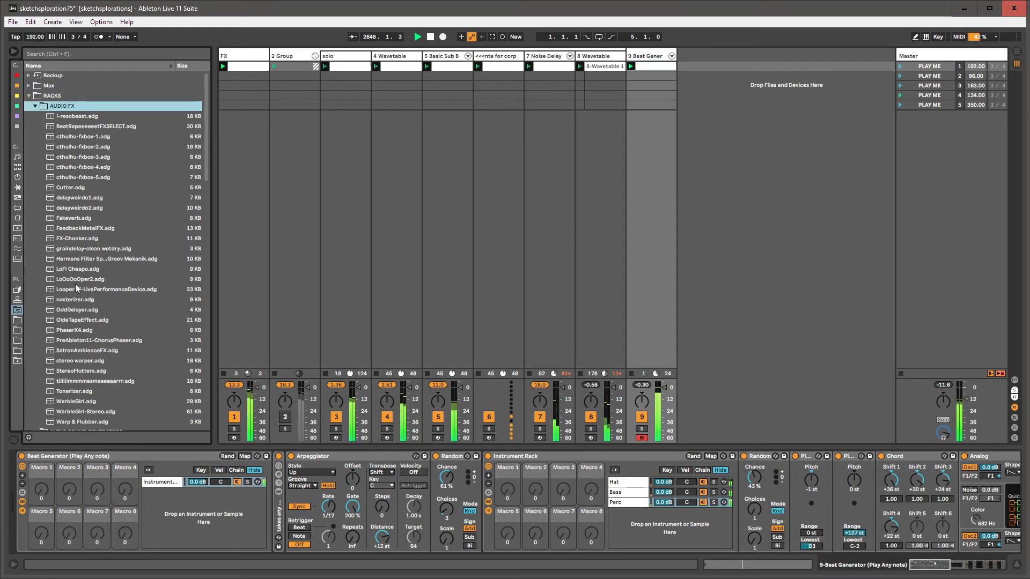
pyautogui.click(22, 503)
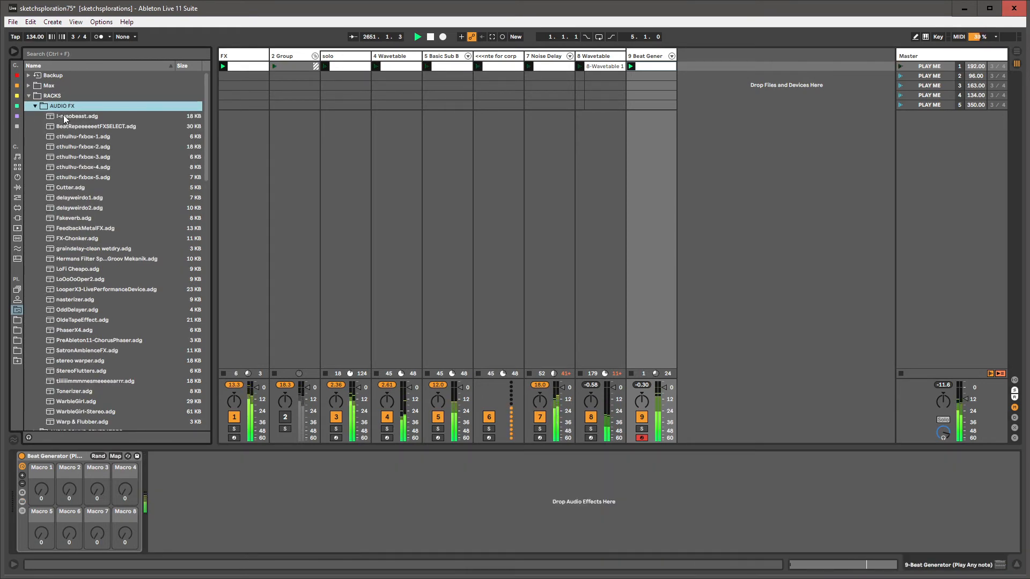
pyautogui.moveTo(69, 125); pyautogui.dragTo(181, 501)
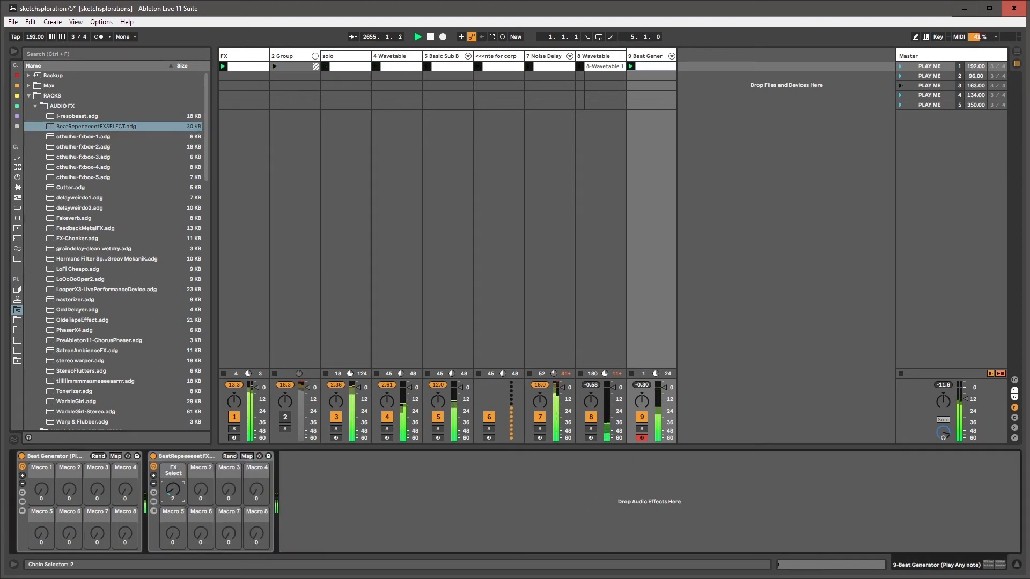
pyautogui.click(18, 188)
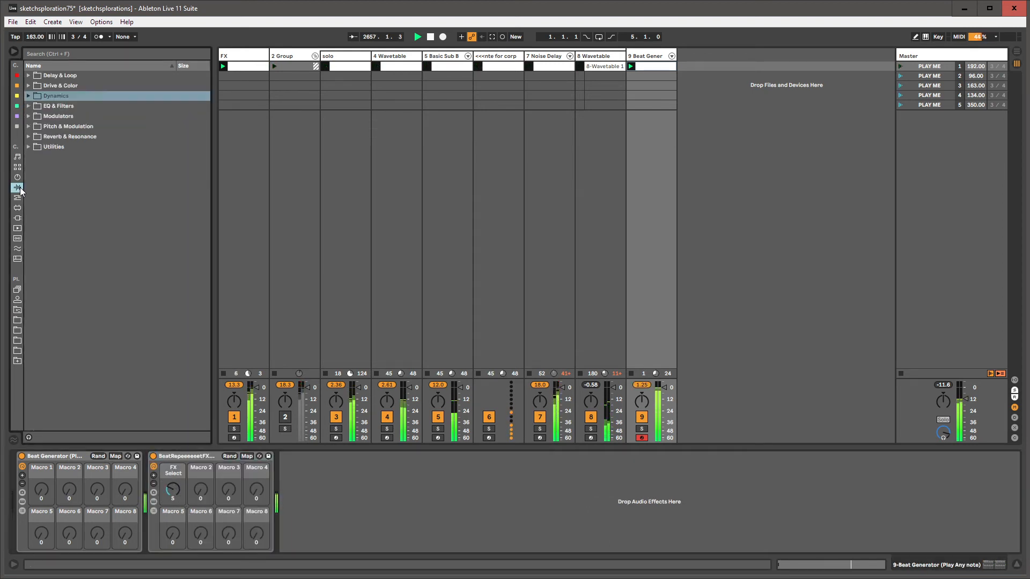
pyautogui.click(17, 198)
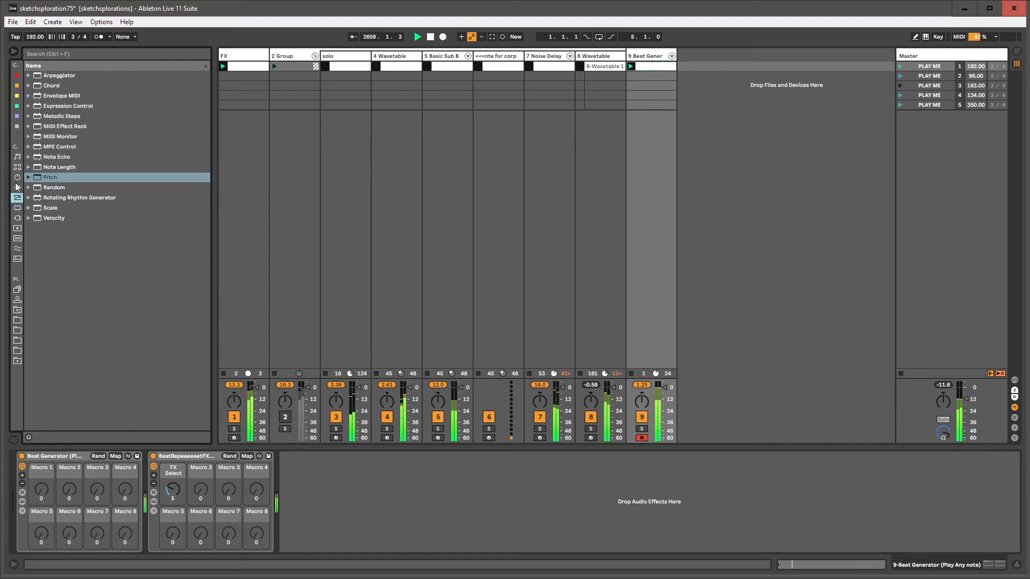
pyautogui.click(17, 177)
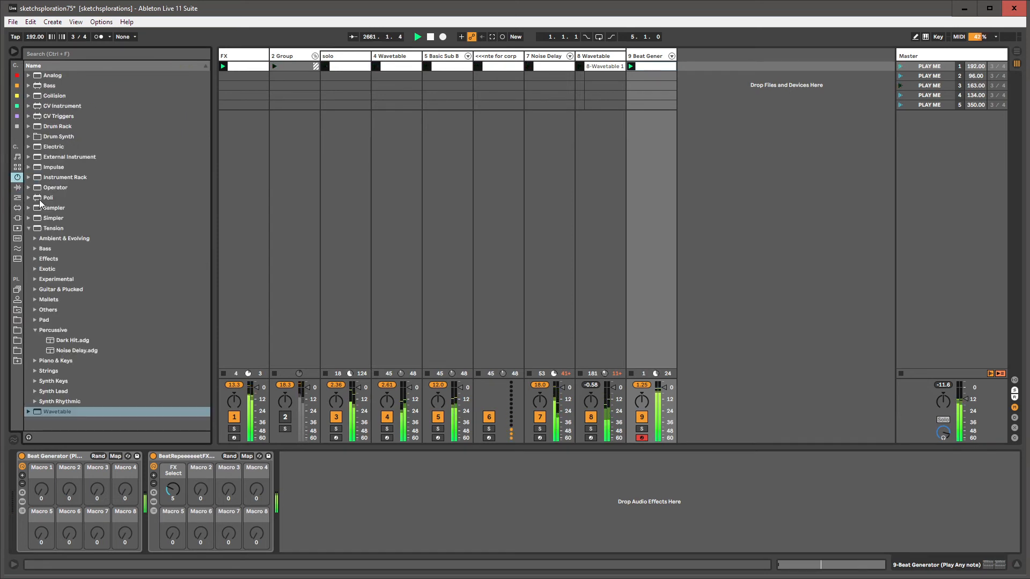
pyautogui.click(17, 187)
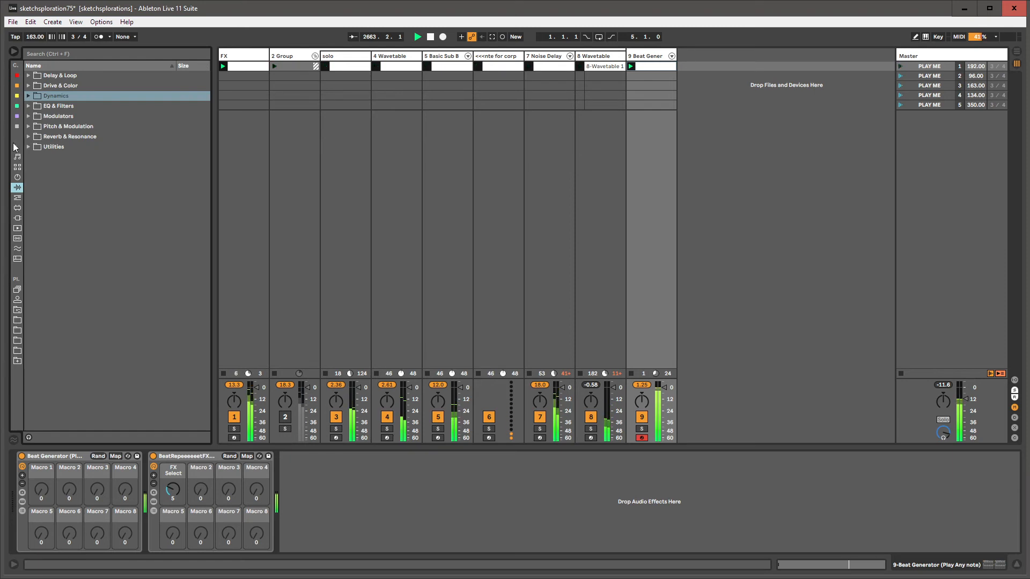
pyautogui.click(18, 177)
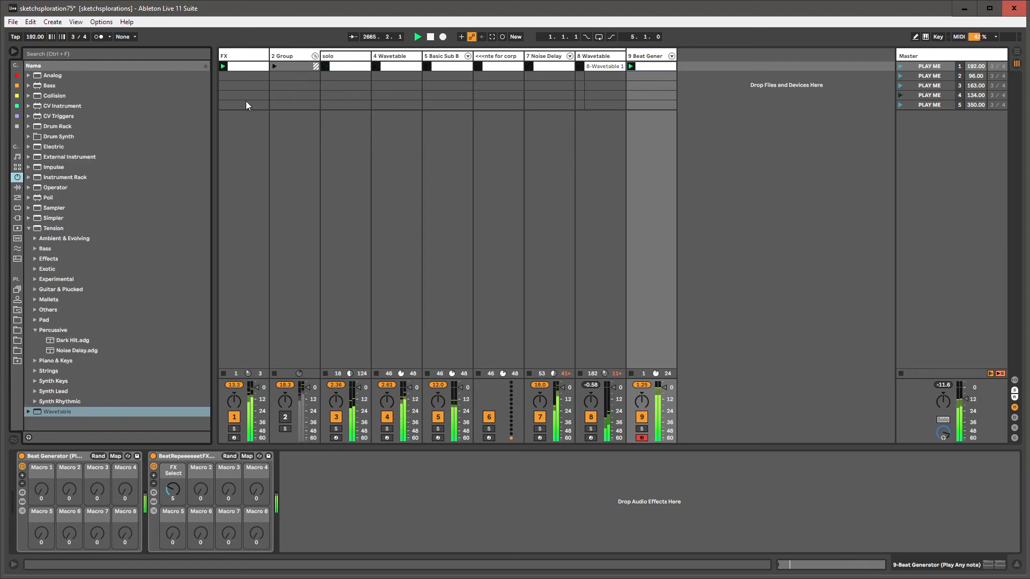
# Rebalance the mixer: lower the solo and Noise Delay track volumes and reset the 4 Wavetable track's volume to 0.0 dB
pyautogui.doubleClick(352, 412)
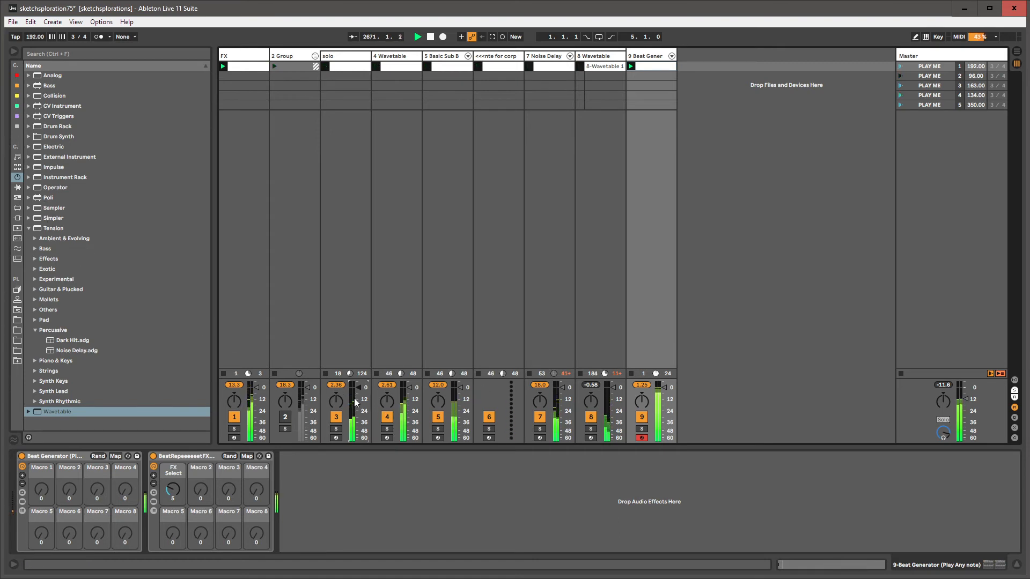
pyautogui.moveTo(358, 388); pyautogui.dragTo(358, 408)
pyautogui.moveTo(409, 388); pyautogui.dragTo(359, 400)
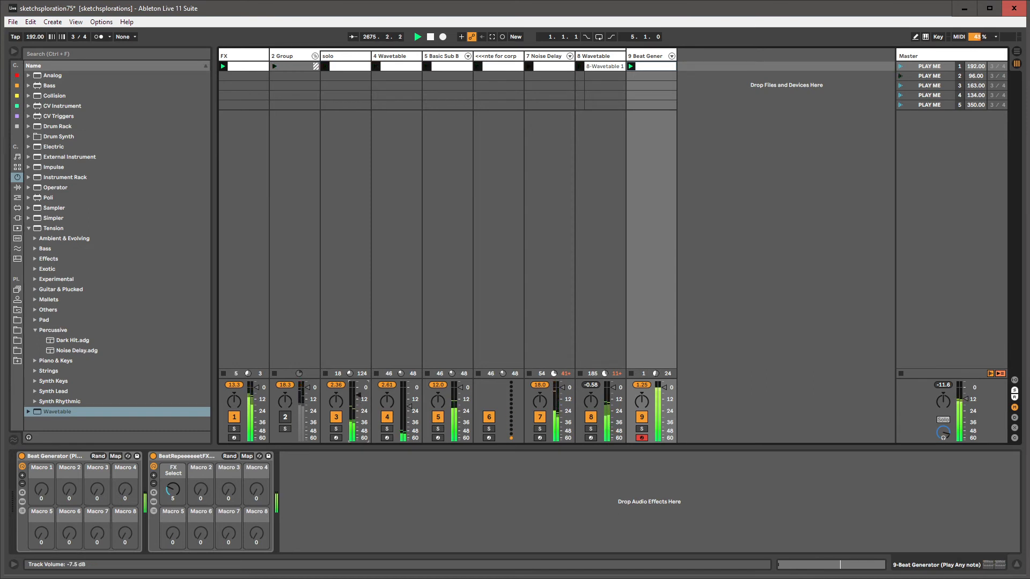
pyautogui.click(644, 56)
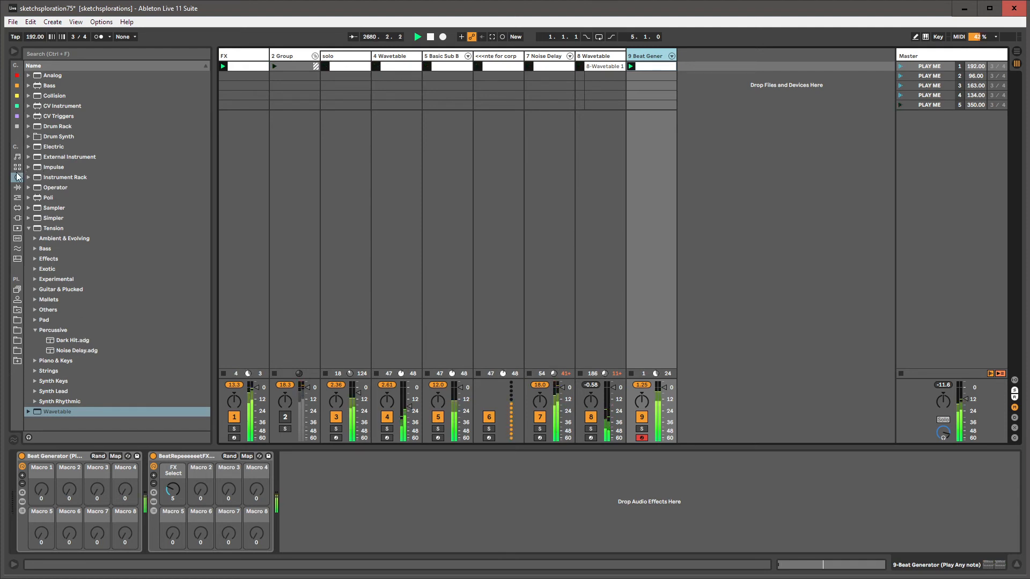
pyautogui.moveTo(350, 408); pyautogui.dragTo(350, 417)
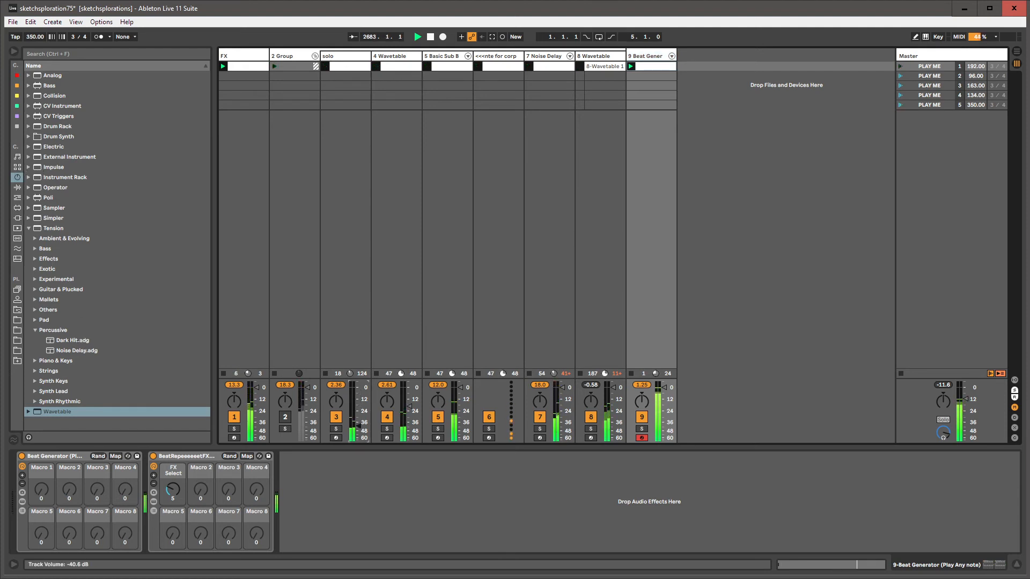
pyautogui.doubleClick(413, 406)
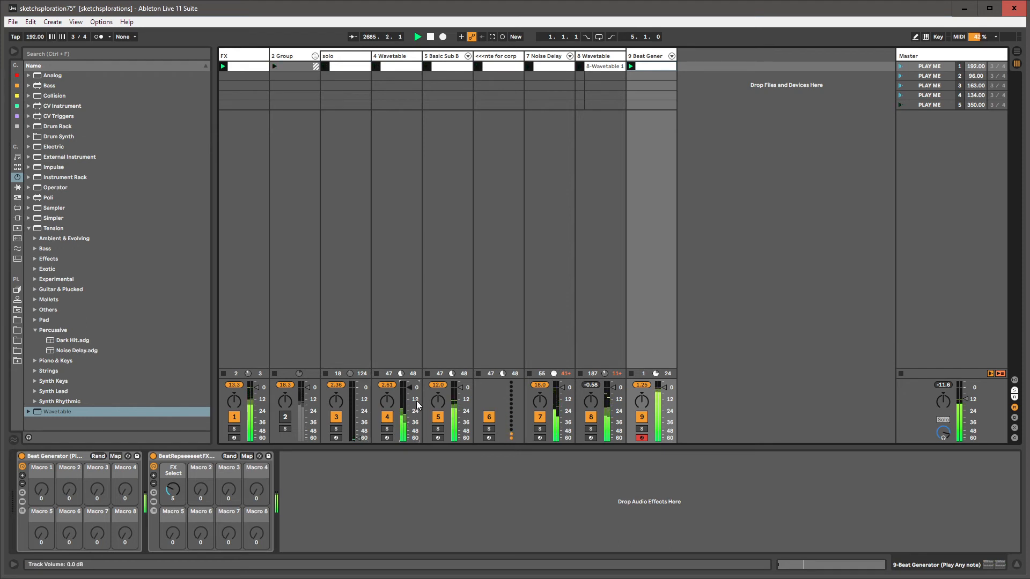
pyautogui.moveTo(562, 387); pyautogui.dragTo(562, 406)
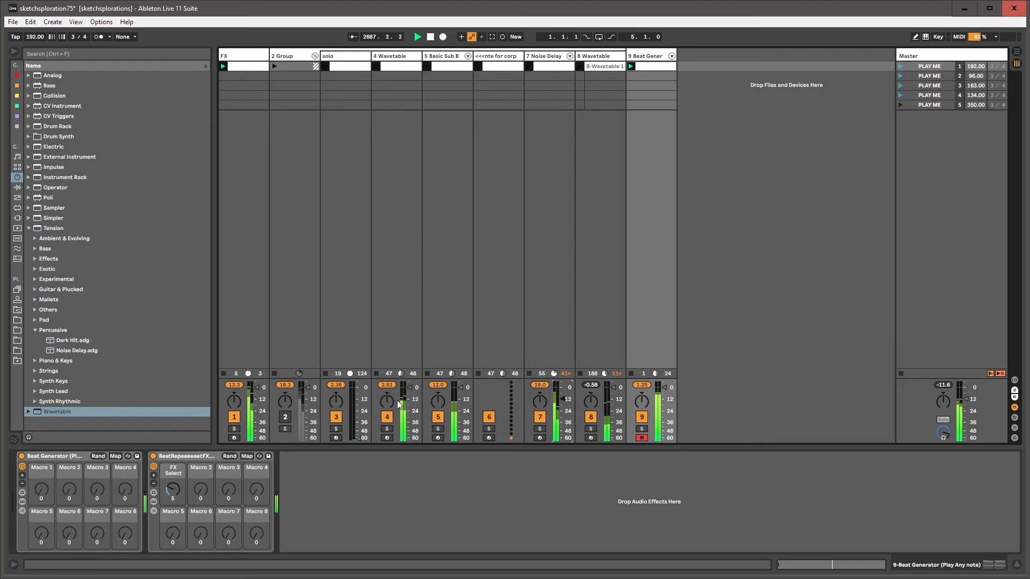
# Set the beat-repeat rack's FX Select macro to 7 and insert an LFO between the Beat Generator and that rack
pyautogui.click(645, 57)
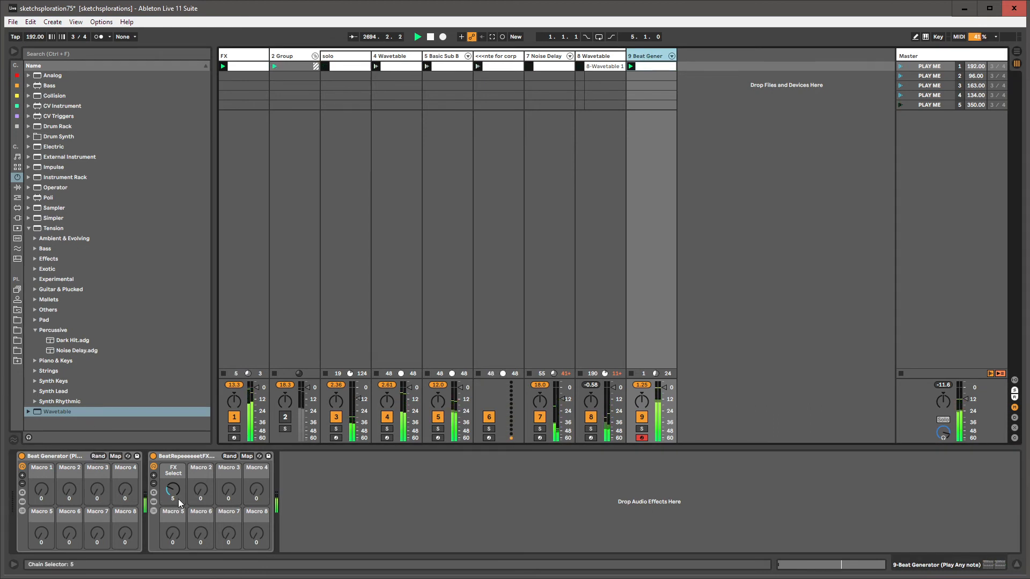
pyautogui.moveTo(173, 489); pyautogui.dragTo(173, 484)
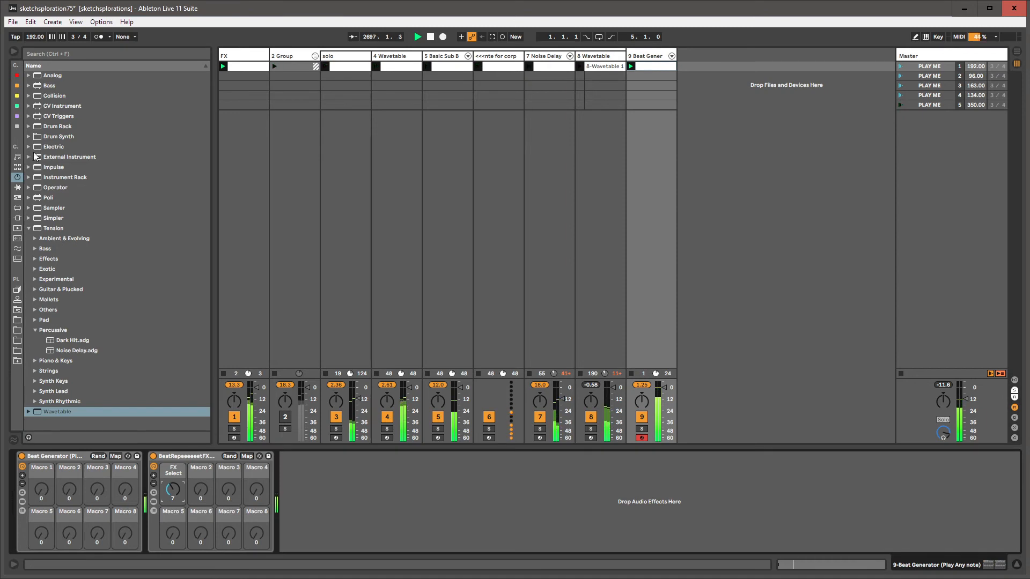
pyautogui.click(16, 134)
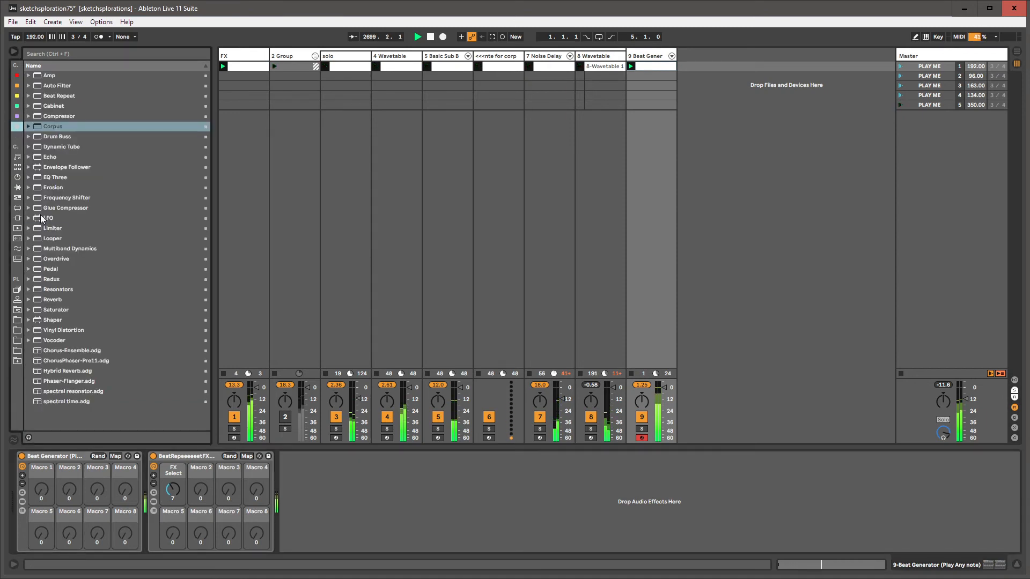
pyautogui.click(41, 216)
pyautogui.moveTo(139, 511); pyautogui.dragTo(282, 502)
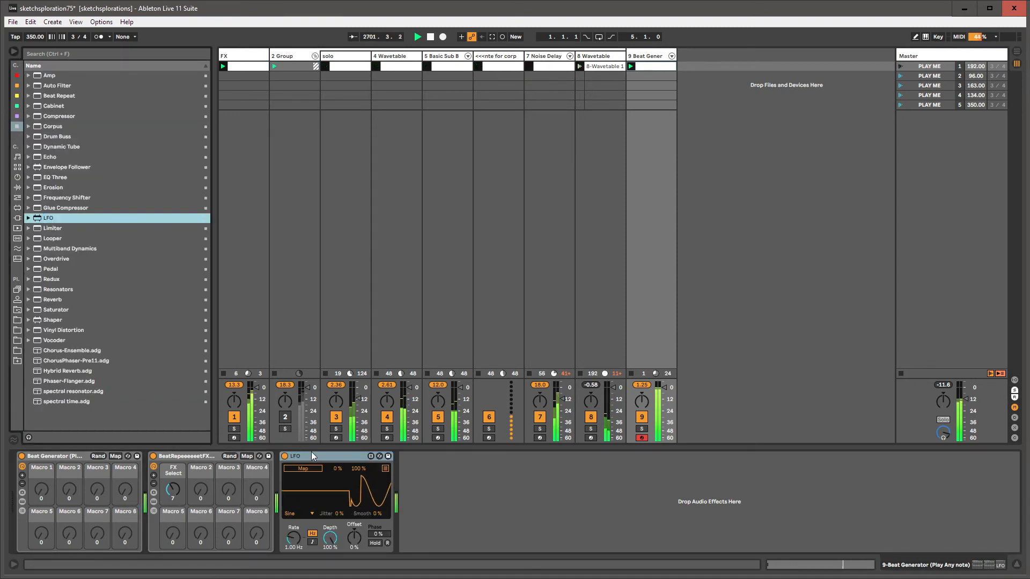
pyautogui.moveTo(298, 456); pyautogui.dragTo(161, 457)
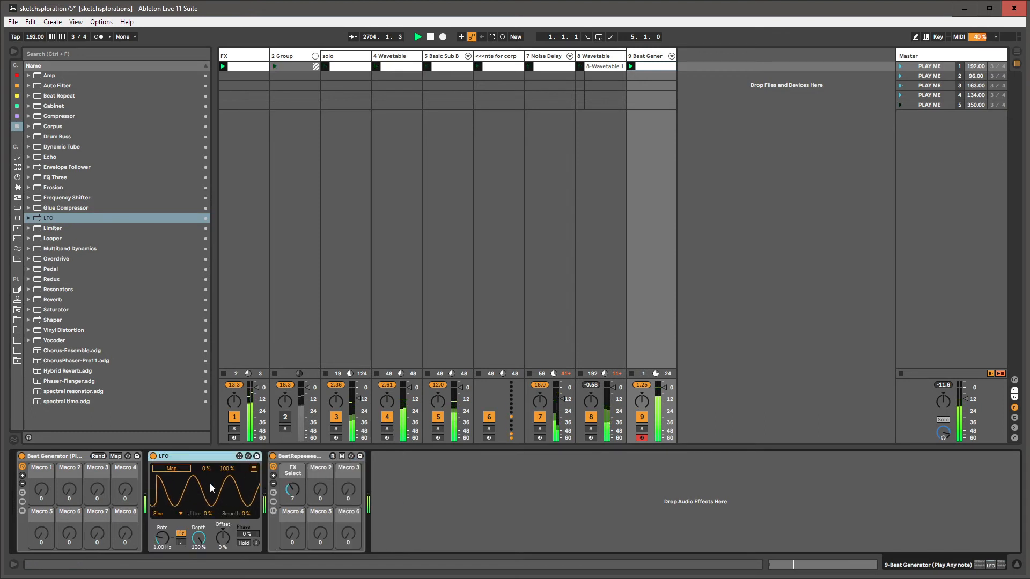
# Set the LFO's waveform to Random and map it to the beat-repeat rack's FX Select macro
pyautogui.click(166, 514)
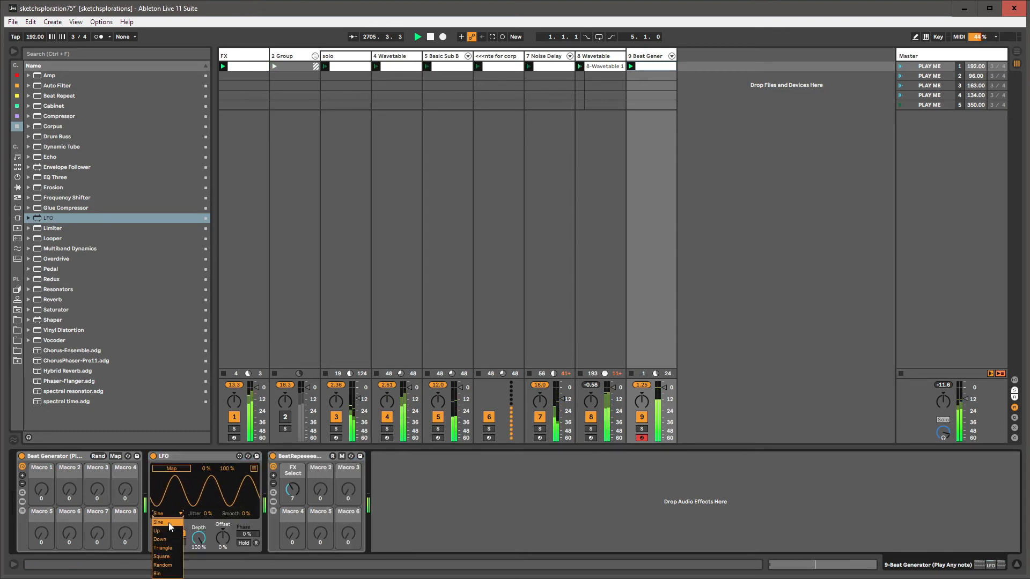
pyautogui.click(169, 563)
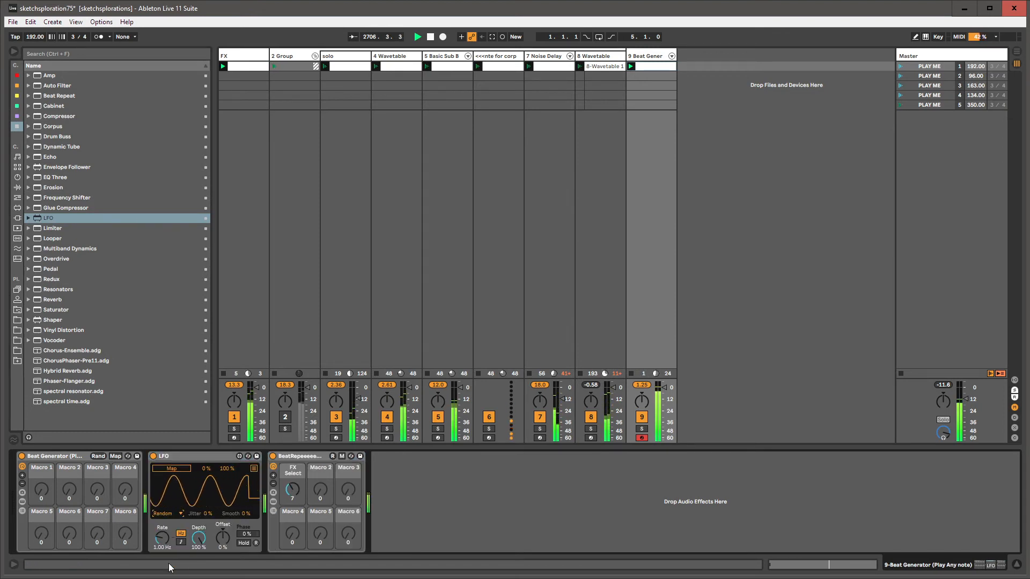
pyautogui.click(171, 469)
pyautogui.click(292, 489)
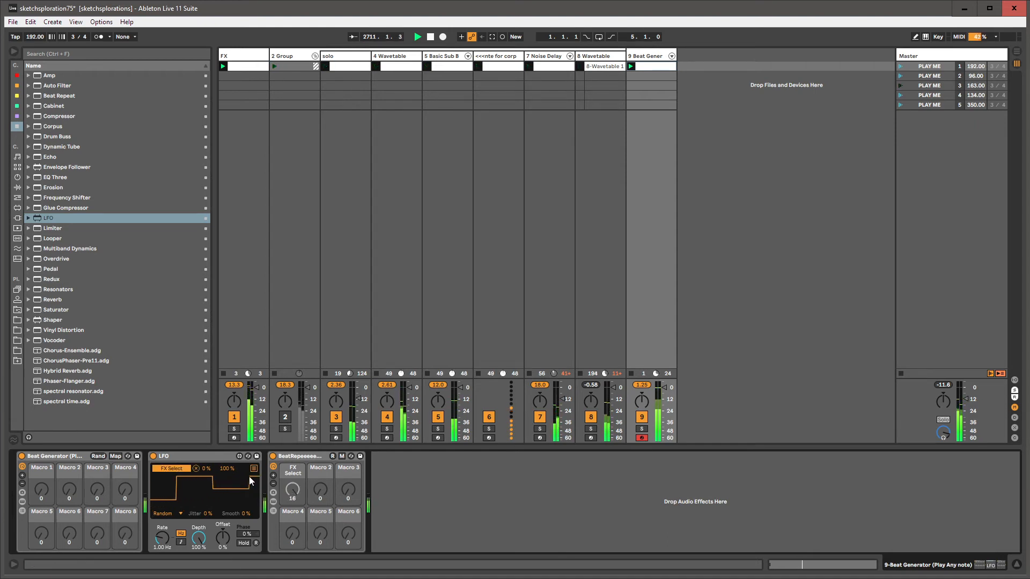
# Limit the LFO's FX Select mapping to 8–55 % and reduce the beat-repeat rack to four visible macros
pyautogui.click(254, 469)
pyautogui.moveTo(221, 469); pyautogui.dragTo(221, 485)
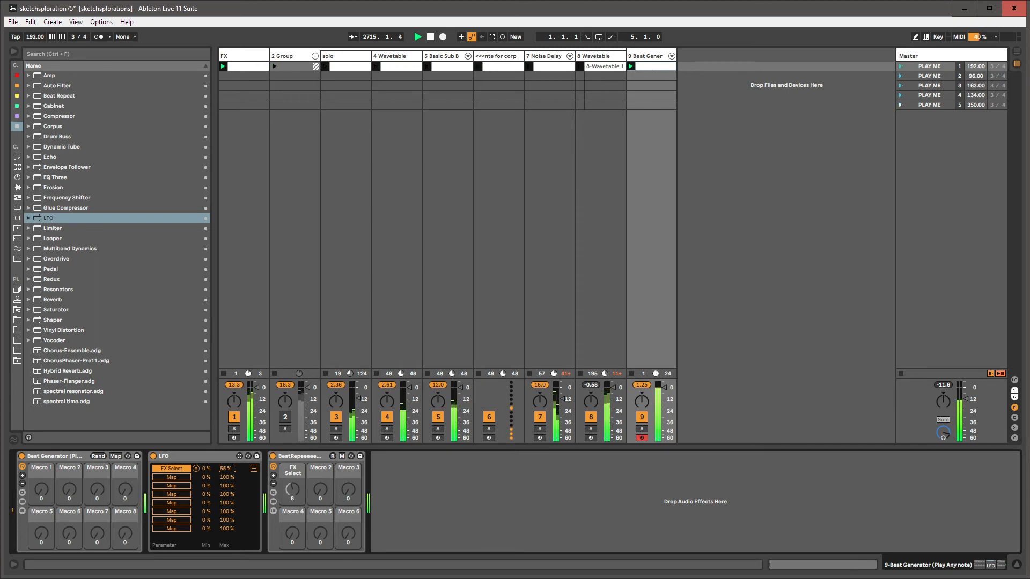
pyautogui.moveTo(205, 468); pyautogui.dragTo(204, 462)
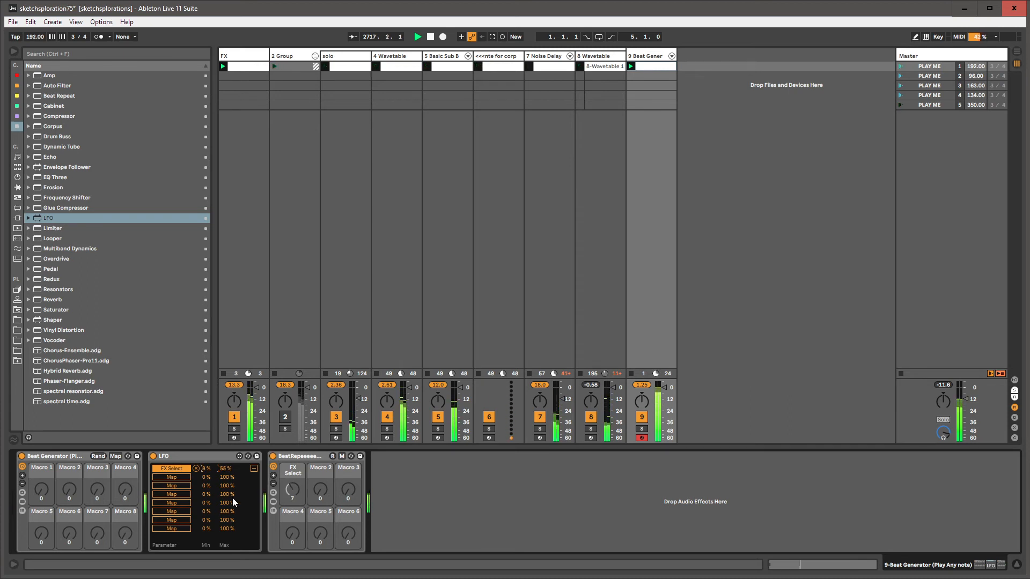
pyautogui.click(298, 458)
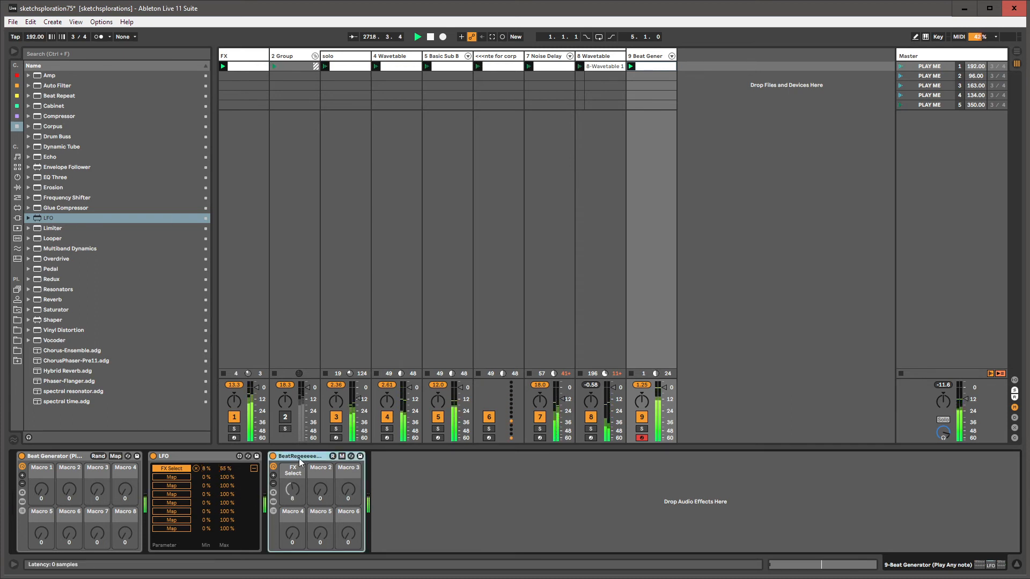
pyautogui.click(254, 464)
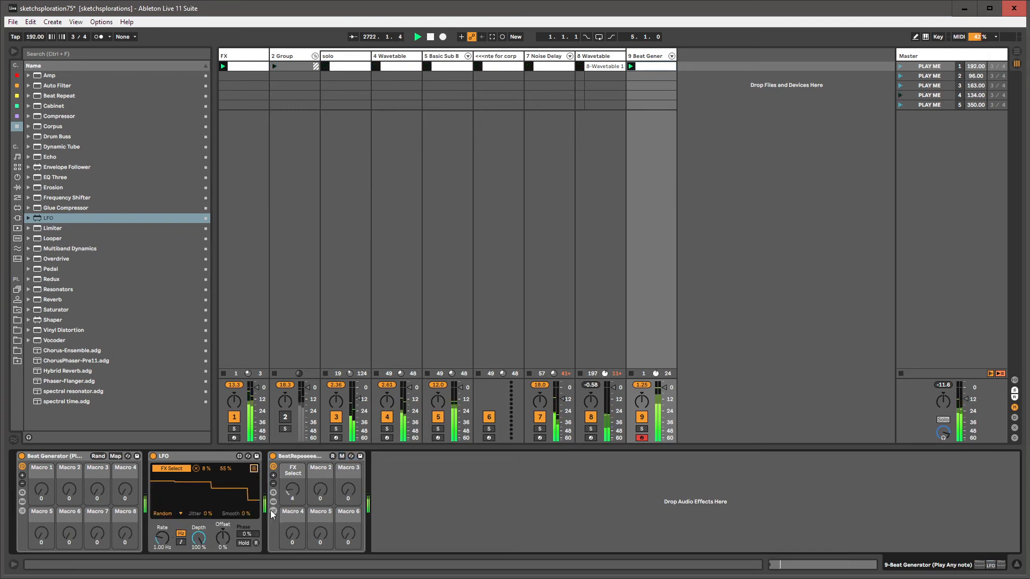
pyautogui.click(273, 486)
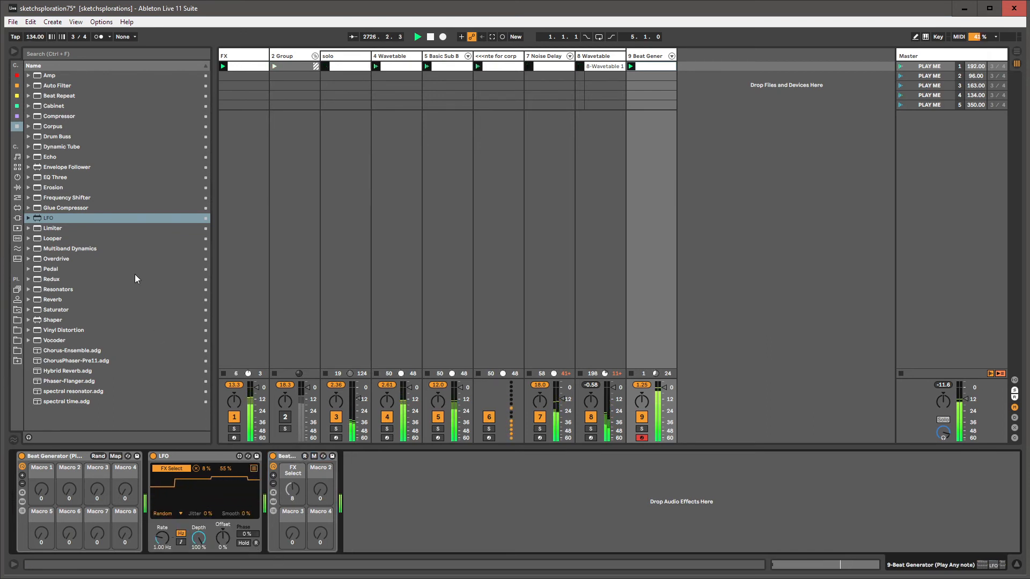
# Add Chorus-Ensemble after the beat-repeat rack in Ensemble mode, with Warmth 100 %, Width 61 %, Feedback 99 % and Dry/Wet 22 %
pyautogui.click(62, 351)
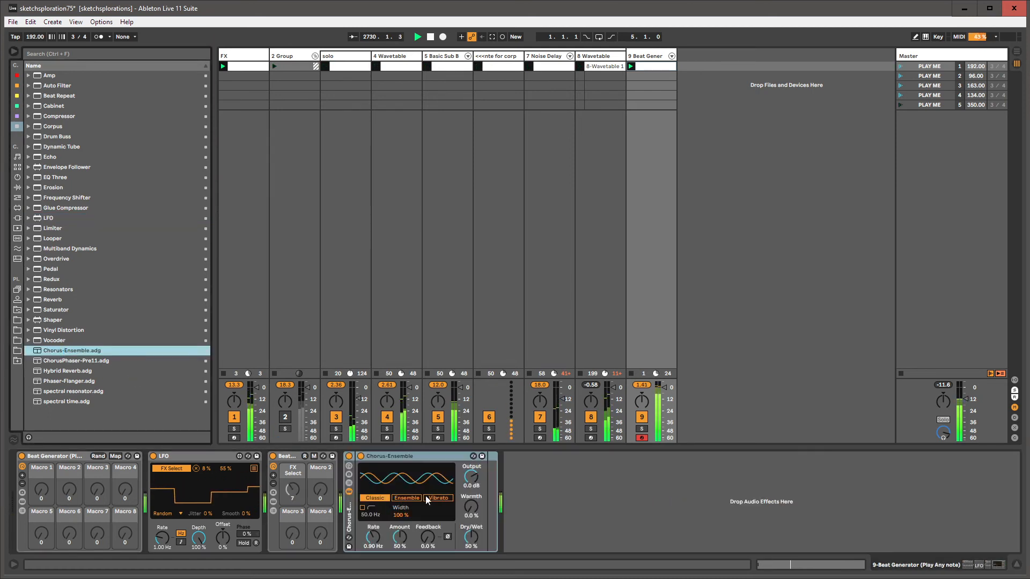
pyautogui.moveTo(466, 513); pyautogui.dragTo(467, 506)
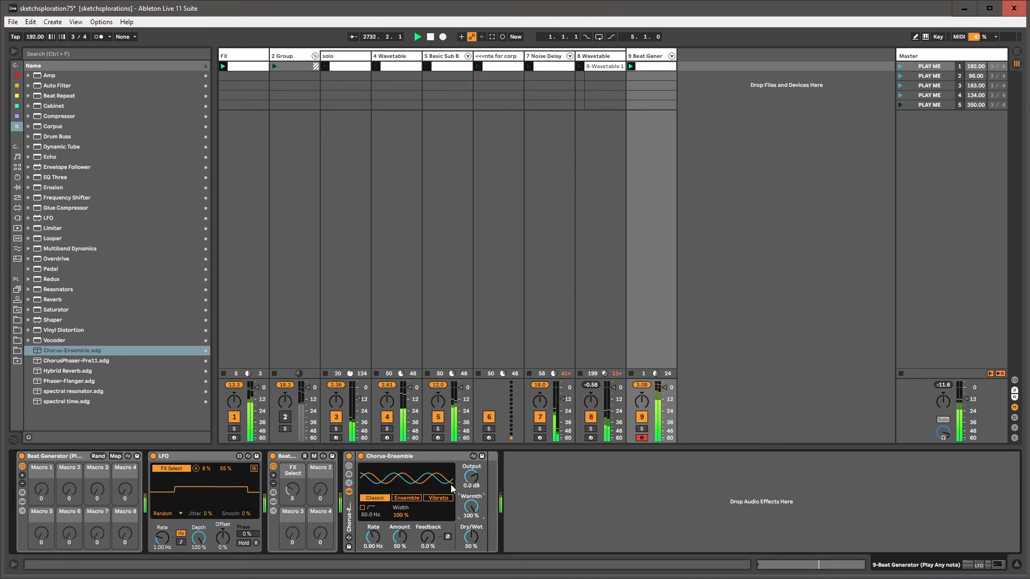
pyautogui.click(412, 498)
pyautogui.moveTo(371, 539); pyautogui.dragTo(400, 550)
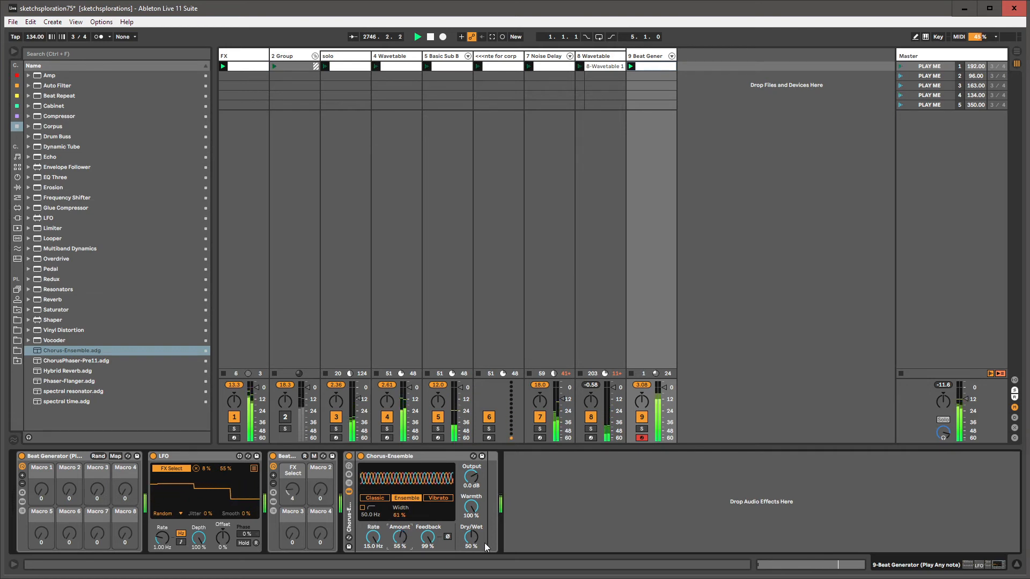
pyautogui.click(371, 546)
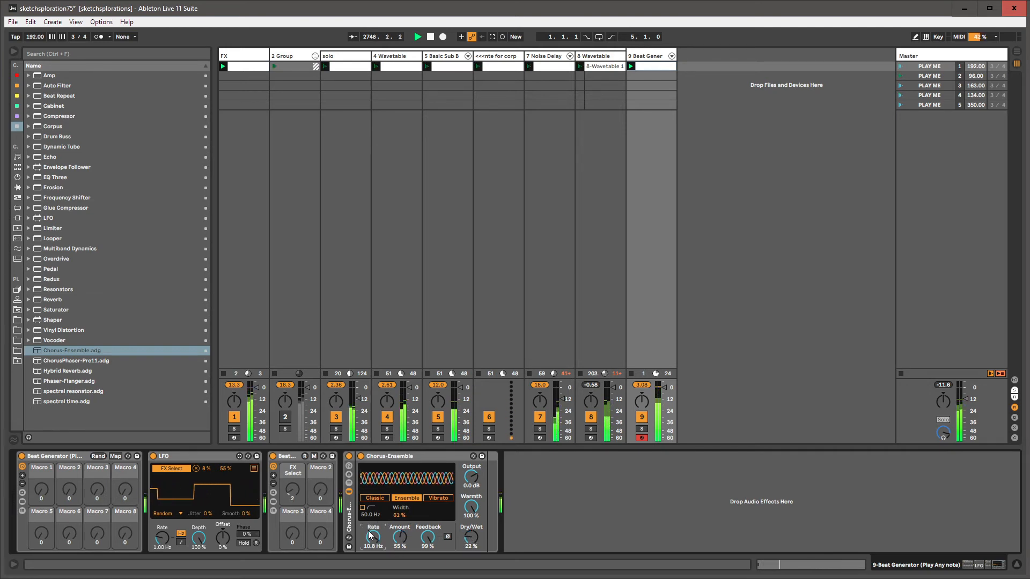
# Switch Chorus-Ensemble to Vibrato mode with Dry/Wet 100 %, Rate 0.58 Hz and Amount 18 %
pyautogui.click(371, 499)
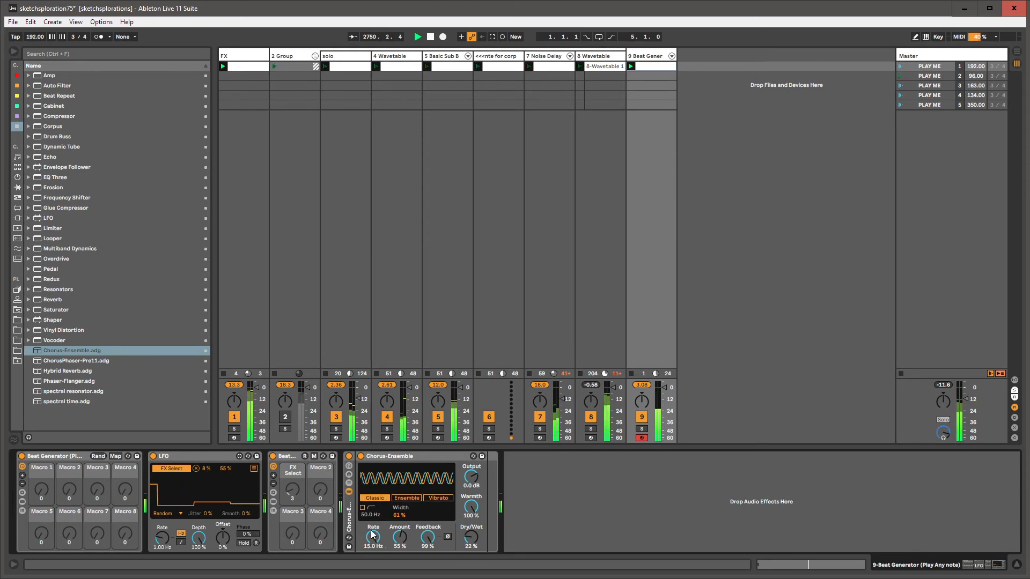
pyautogui.click(438, 498)
pyautogui.moveTo(456, 543); pyautogui.dragTo(456, 483)
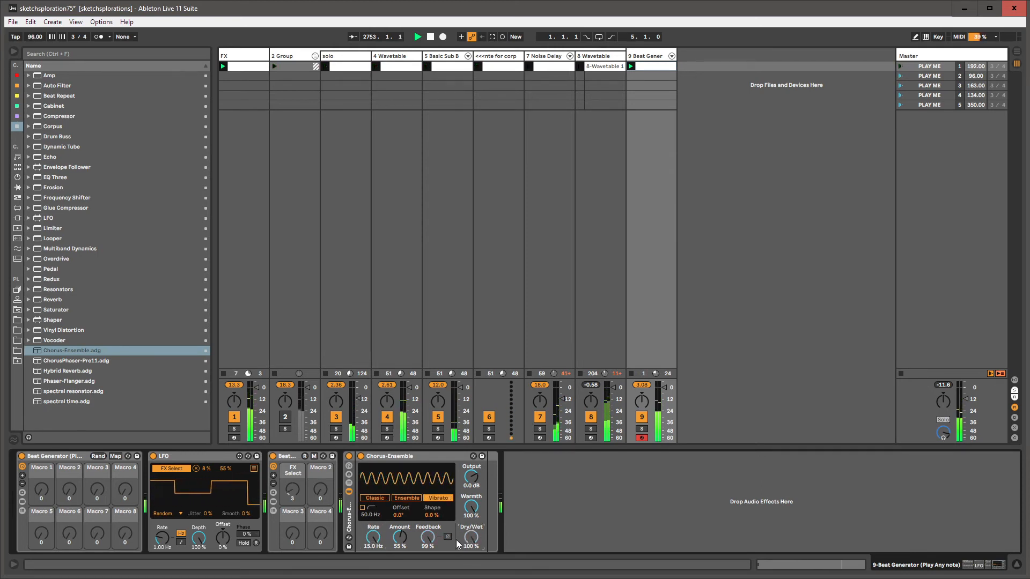
pyautogui.moveTo(373, 539)
pyautogui.mouseDown()
pyautogui.moveTo(373, 577)
pyautogui.moveTo(373, 540)
pyautogui.moveTo(372, 570)
pyautogui.moveTo(372, 546)
pyautogui.moveTo(405, 526)
pyautogui.moveTo(407, 561)
pyautogui.moveTo(372, 571)
pyautogui.moveTo(384, 542)
pyautogui.mouseUp()
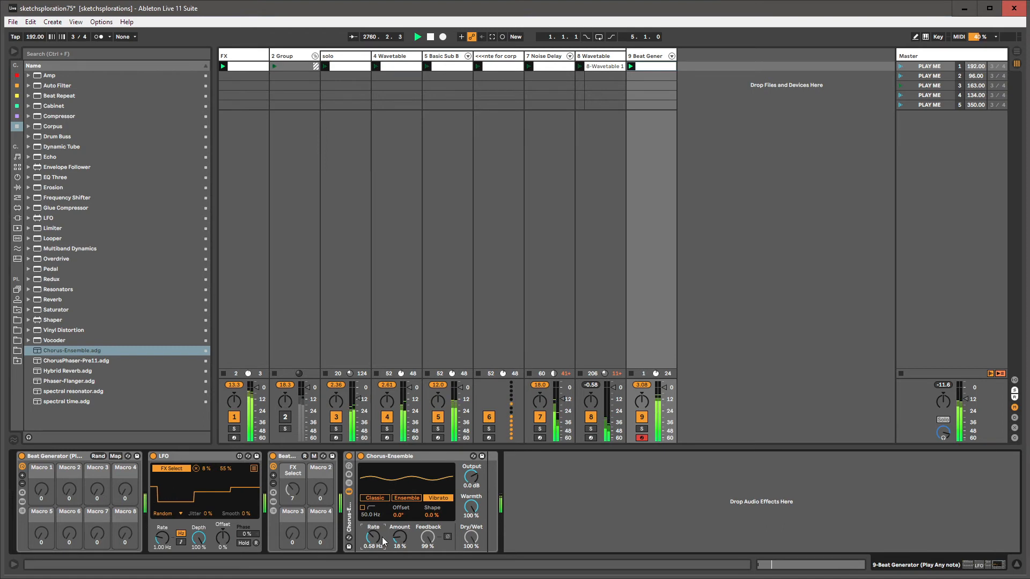
# Show the Beat Generator rack's chain and inner devices and switch off the Grain Delay in its effects
pyautogui.click(28, 340)
pyautogui.click(28, 340)
pyautogui.click(74, 456)
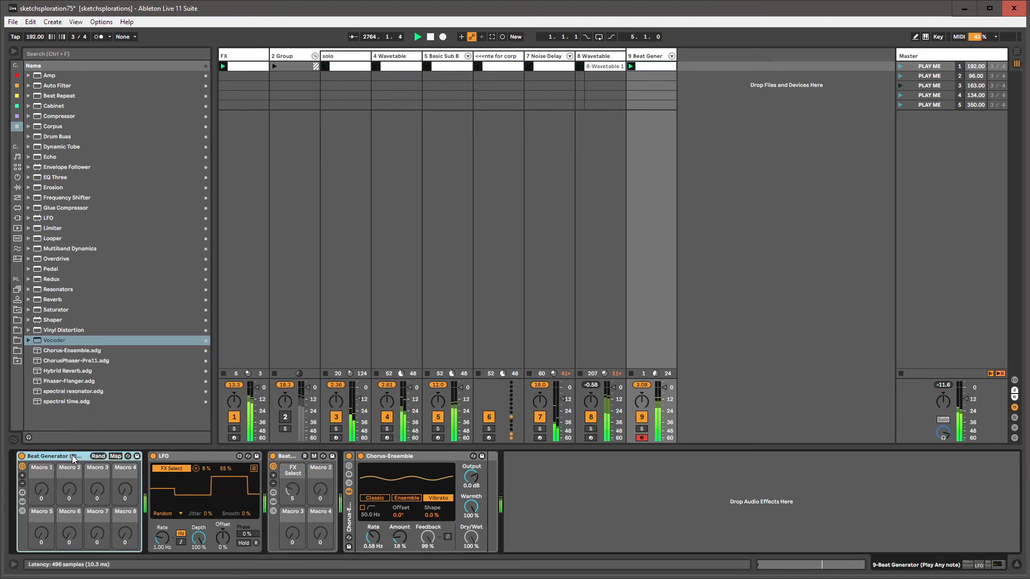
pyautogui.click(24, 510)
pyautogui.click(175, 484)
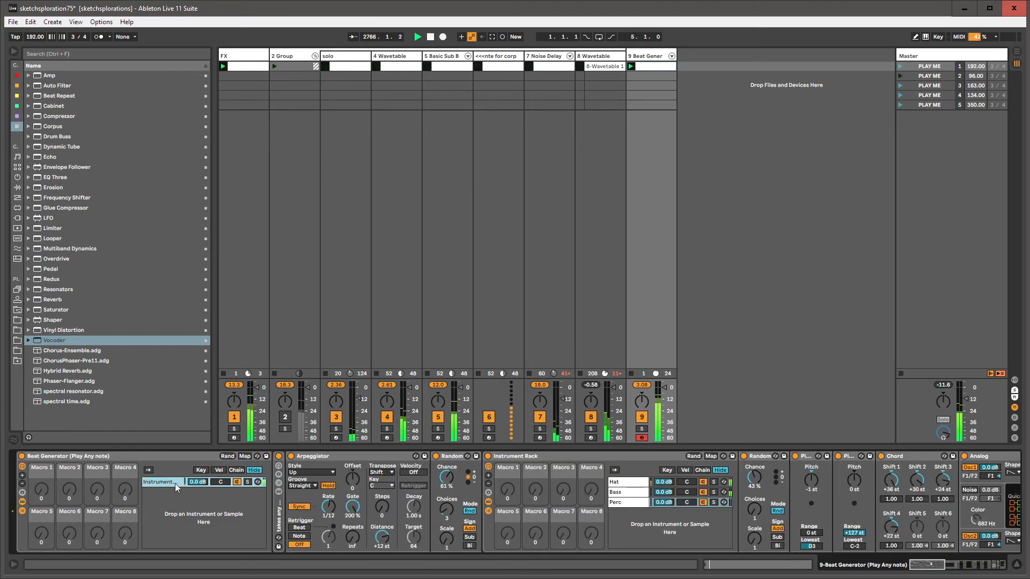
pyautogui.moveTo(927, 572); pyautogui.dragTo(964, 568)
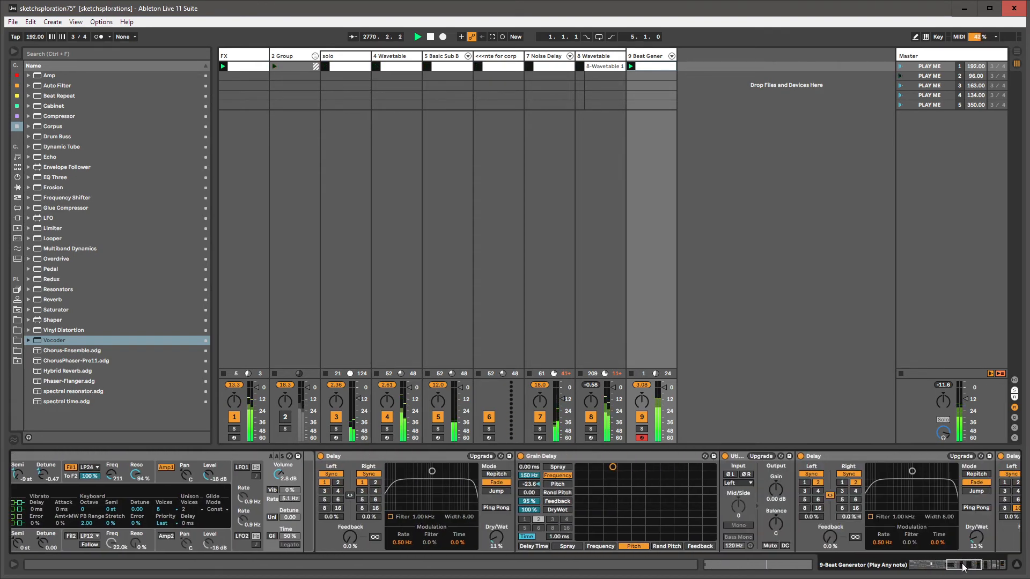
pyautogui.click(519, 458)
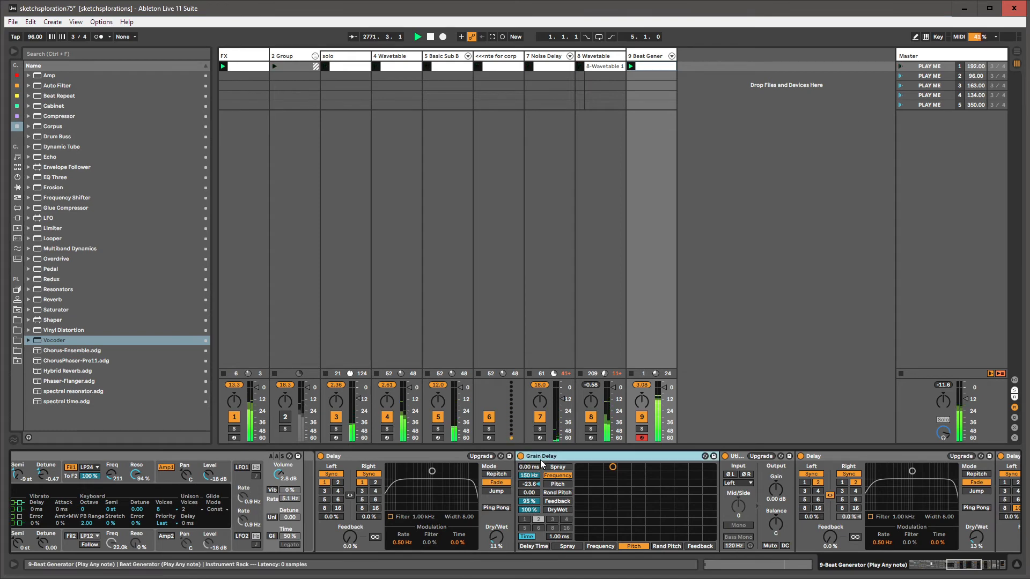
pyautogui.click(519, 458)
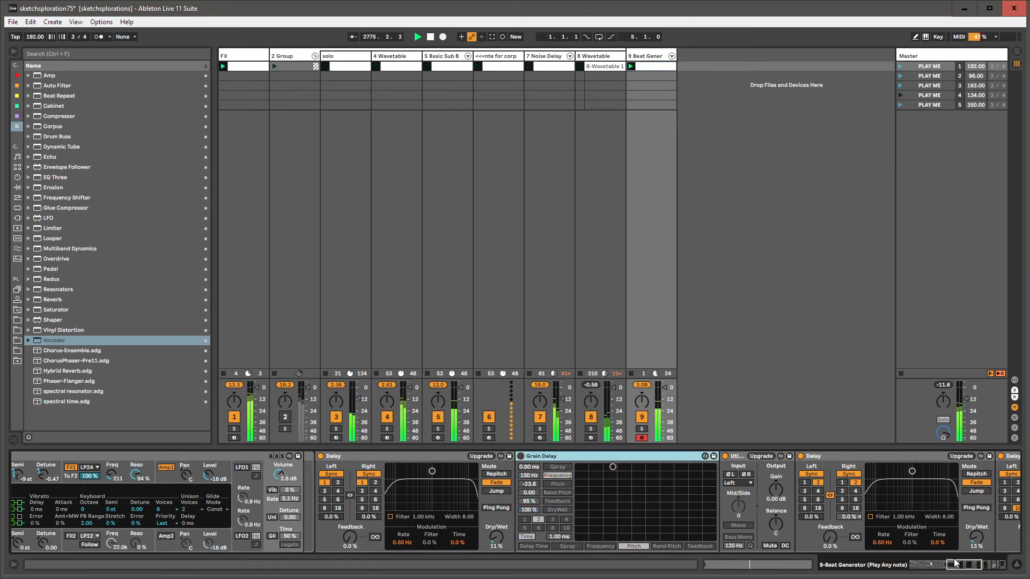
# Collapse the two Delay devices between Utility and Limiter in the Beat Generator chain
pyautogui.moveTo(964, 566); pyautogui.dragTo(976, 566)
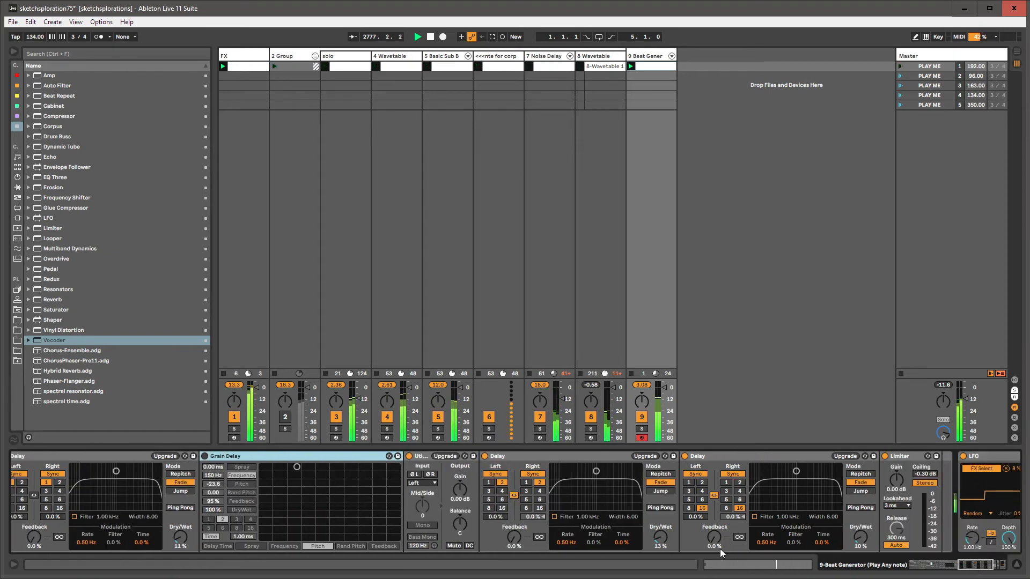
pyautogui.doubleClick(588, 456)
pyautogui.doubleClick(585, 456)
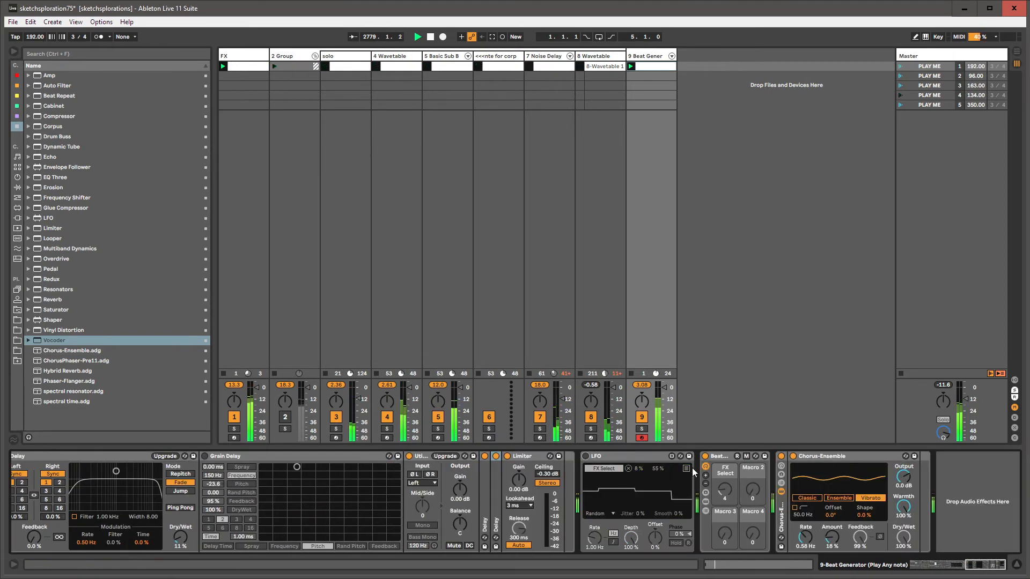
pyautogui.click(585, 456)
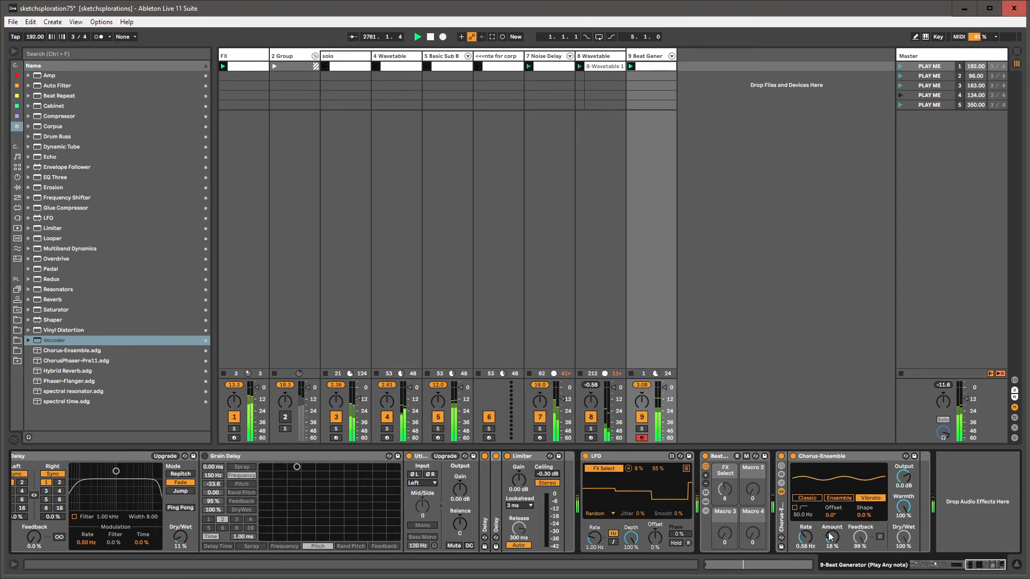
# Select the Bass chain of the nested Instrument Rack and hide the Beat Generator rack's own chain list
pyautogui.moveTo(990, 561); pyautogui.dragTo(852, 569)
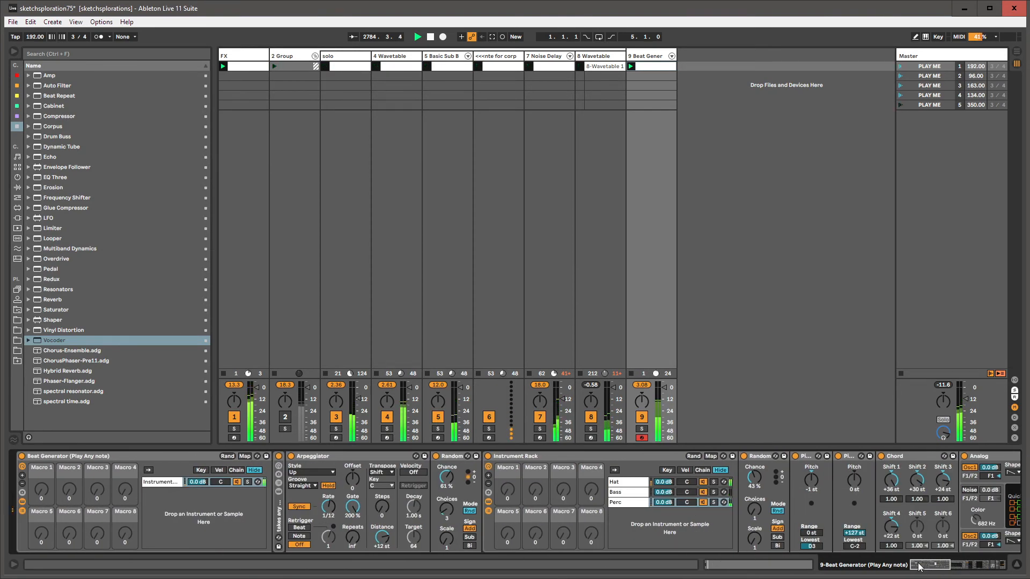
pyautogui.click(624, 491)
pyautogui.click(22, 509)
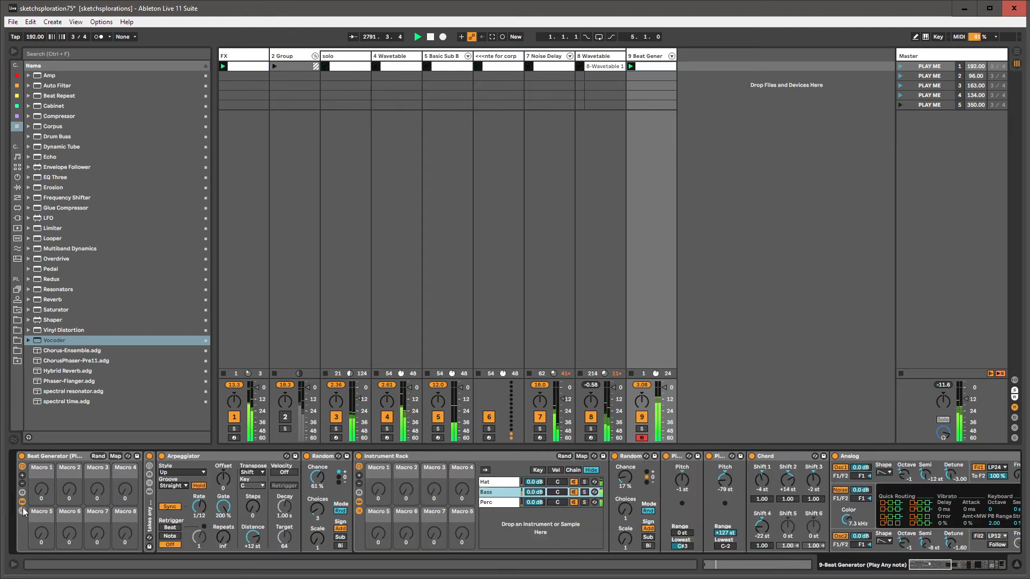
# Add Drum Buss after Chorus-Ensemble with Drive 37 %, Boom 93 % and Freq 46.4 Hz
pyautogui.click(47, 137)
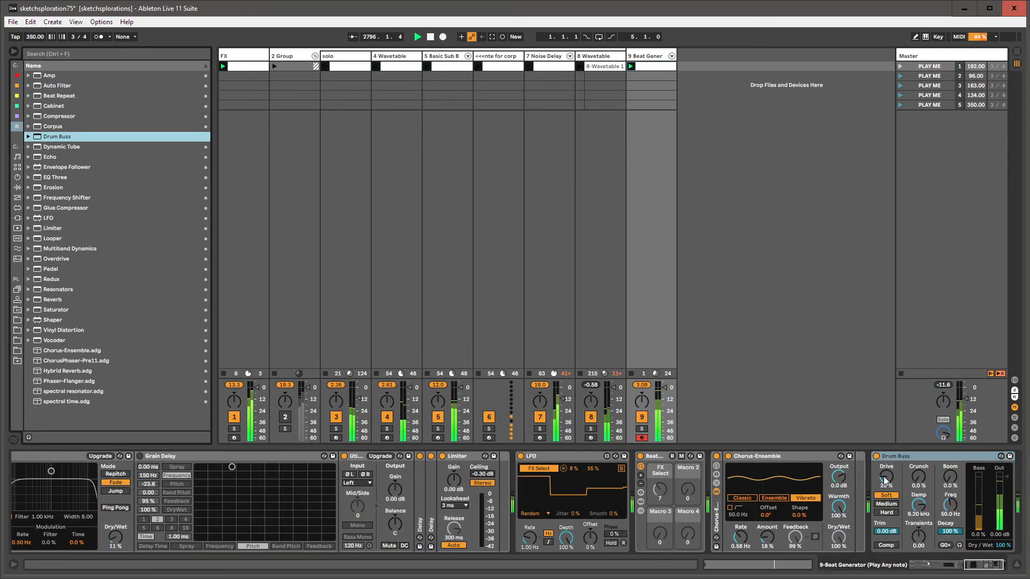
pyautogui.moveTo(946, 481); pyautogui.dragTo(947, 423)
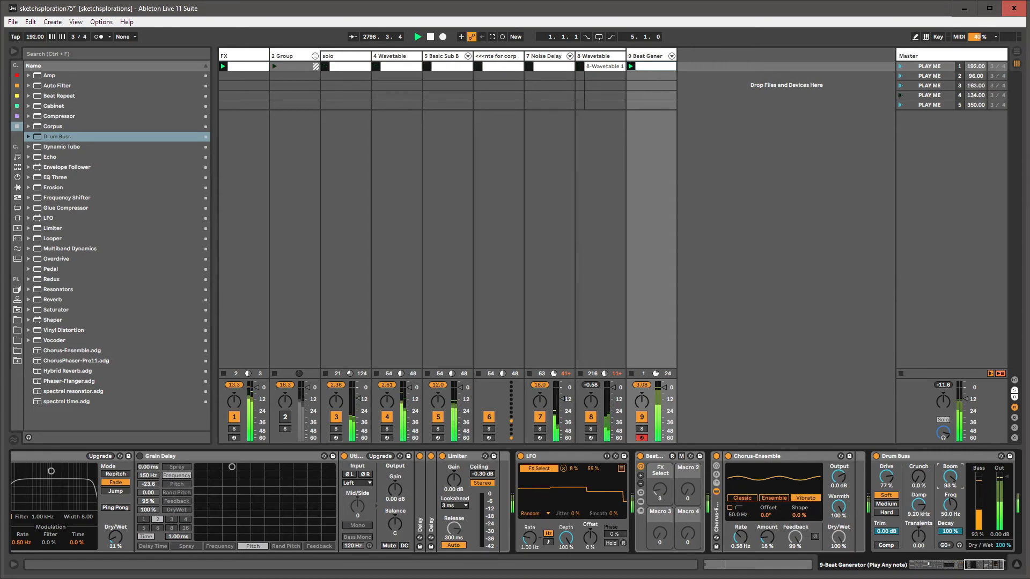
pyautogui.moveTo(950, 505); pyautogui.dragTo(949, 512)
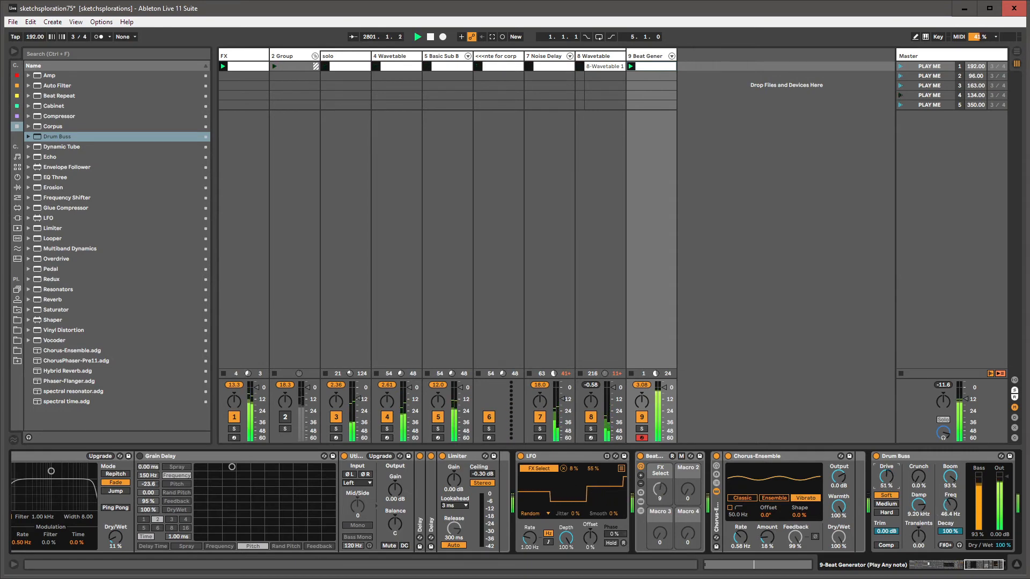
pyautogui.moveTo(887, 478); pyautogui.dragTo(886, 486)
pyautogui.moveTo(983, 565); pyautogui.dragTo(993, 565)
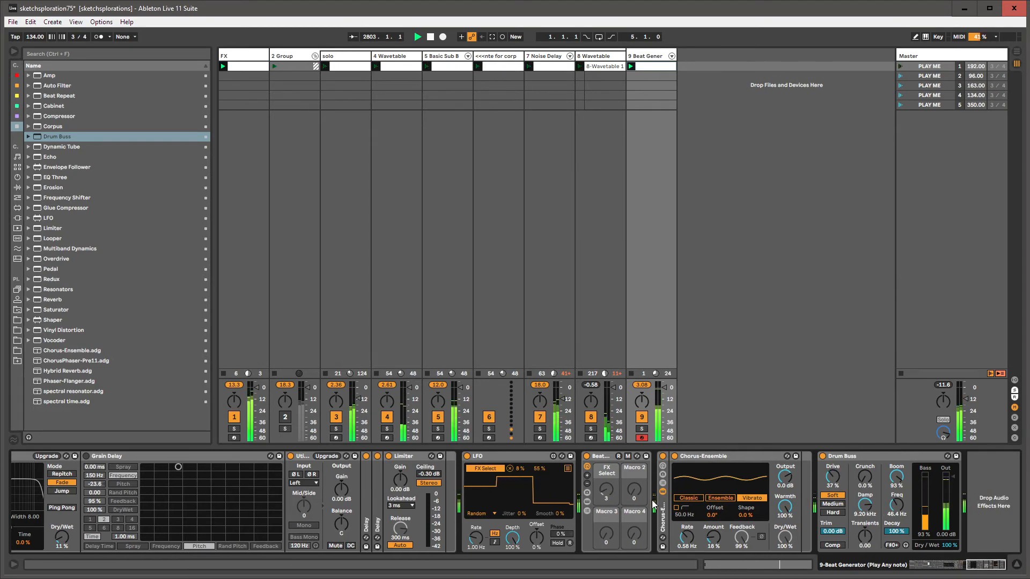
# Move Chorus-Ensemble after Drum Buss with Rate 0.43 Hz and a higher Amount, and set Drum Buss to Drive 33 %, Boom 41 % and Freq 47.6 Hz
pyautogui.moveTo(662, 518); pyautogui.dragTo(979, 505)
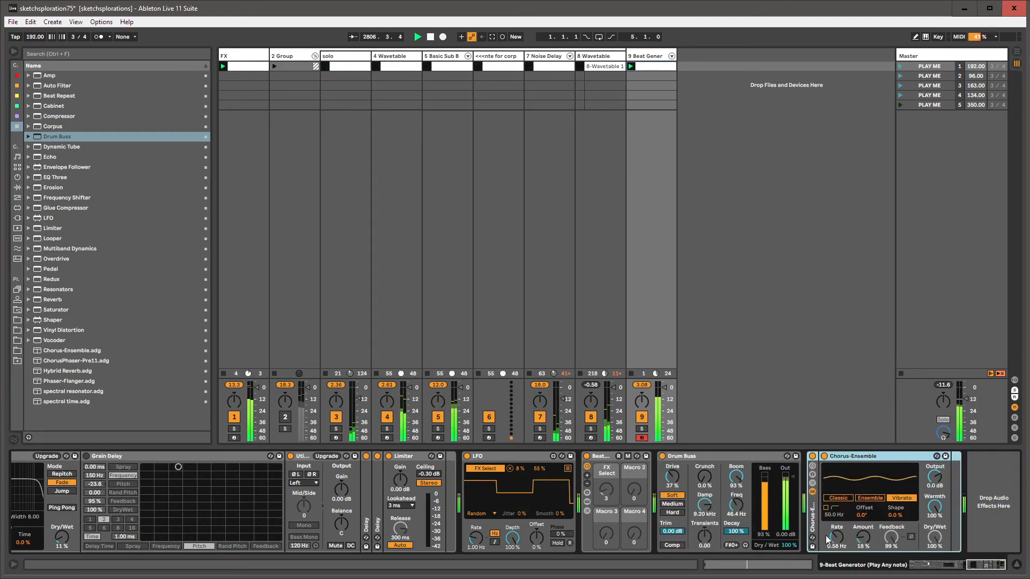
pyautogui.moveTo(827, 539); pyautogui.dragTo(835, 563)
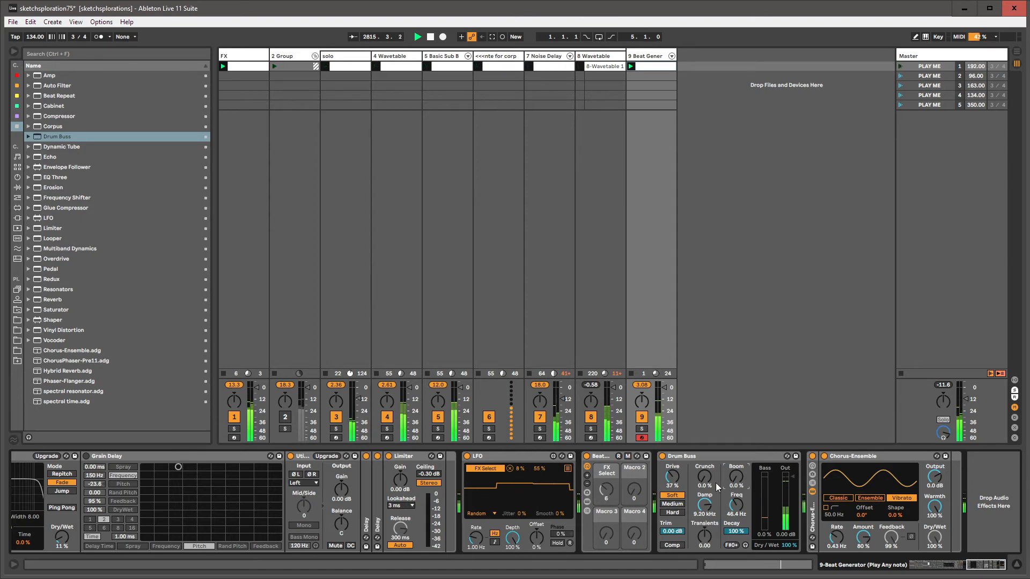
pyautogui.moveTo(704, 476); pyautogui.dragTo(704, 499)
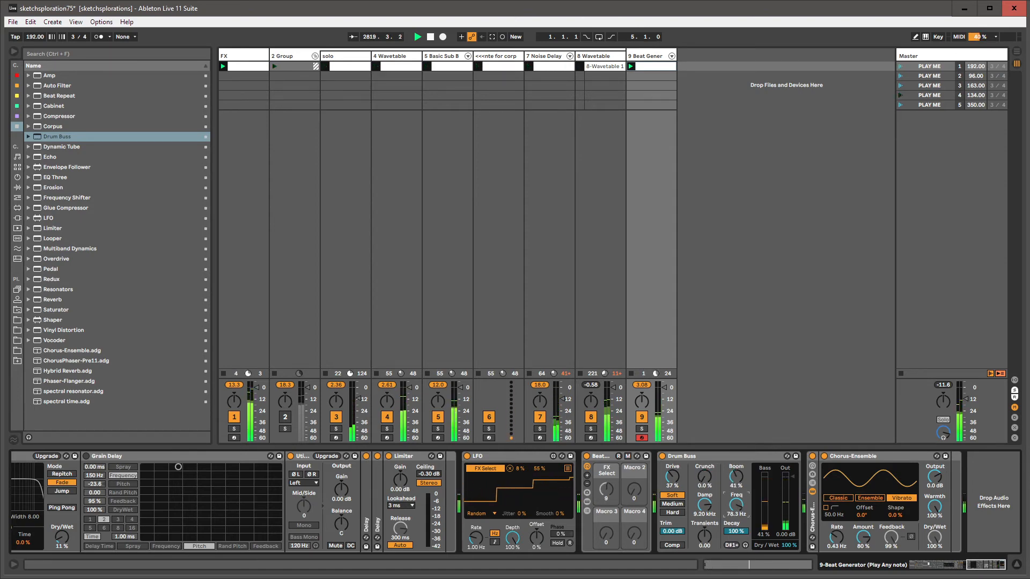
pyautogui.moveTo(736, 505); pyautogui.dragTo(736, 494)
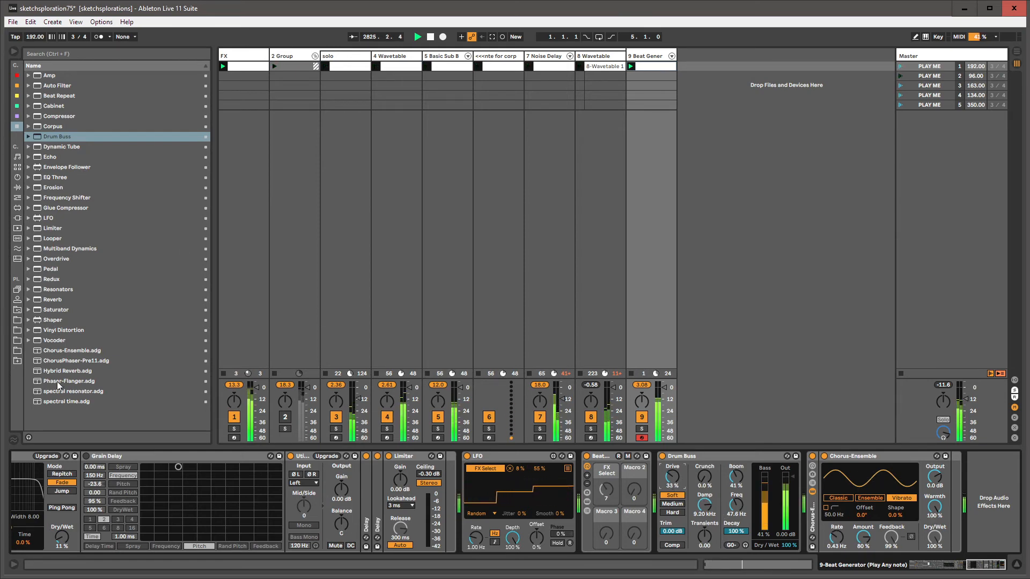
# Add the ChorusPhaser-Pre11 rack at the chain's end, with Chorus at Dry/Wet 29 % and its *20 rate multiplier off, and delete its Phaser
pyautogui.moveTo(56, 361); pyautogui.dragTo(334, 330)
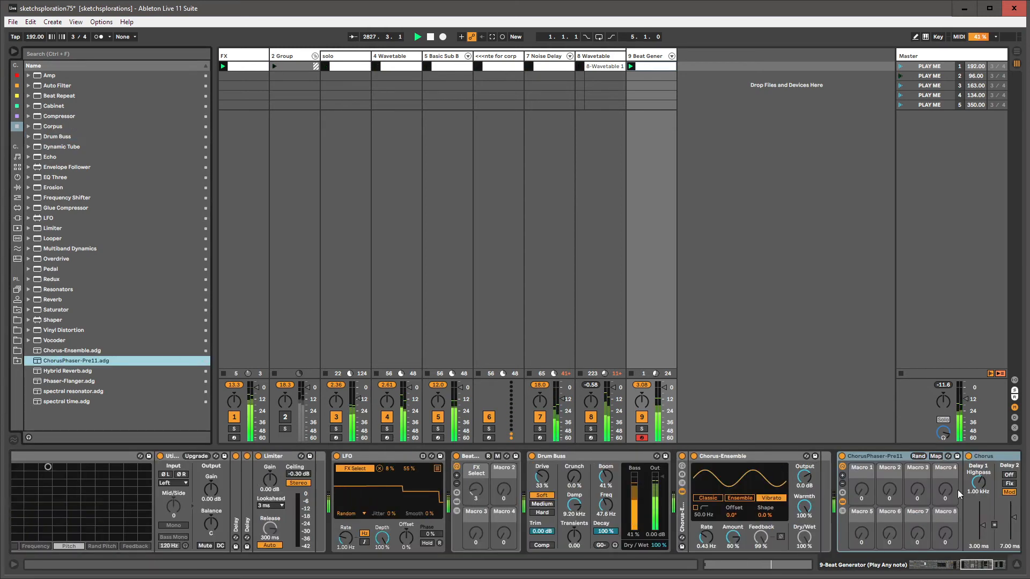
pyautogui.click(654, 513)
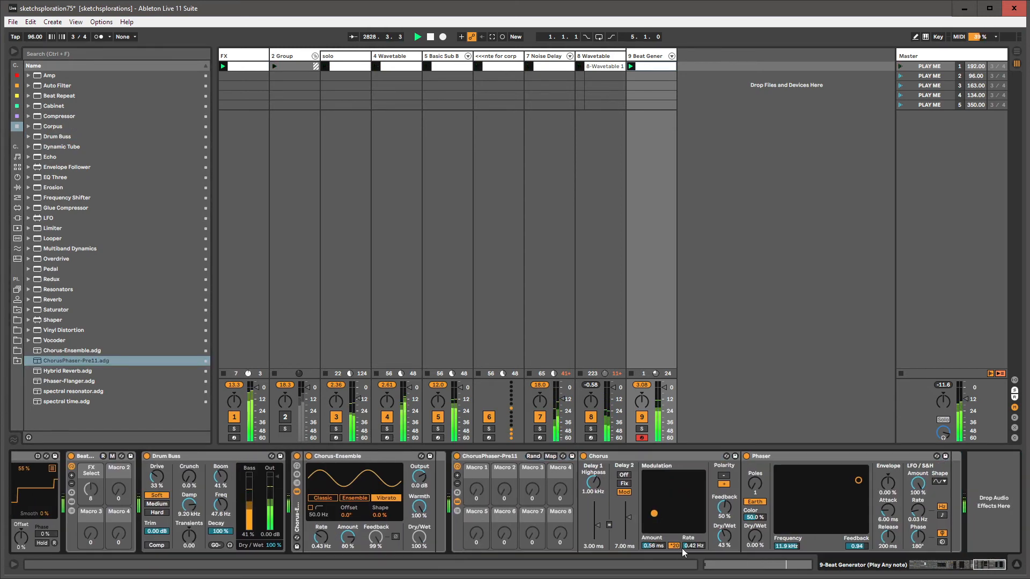
pyautogui.click(673, 546)
pyautogui.moveTo(738, 541); pyautogui.dragTo(737, 553)
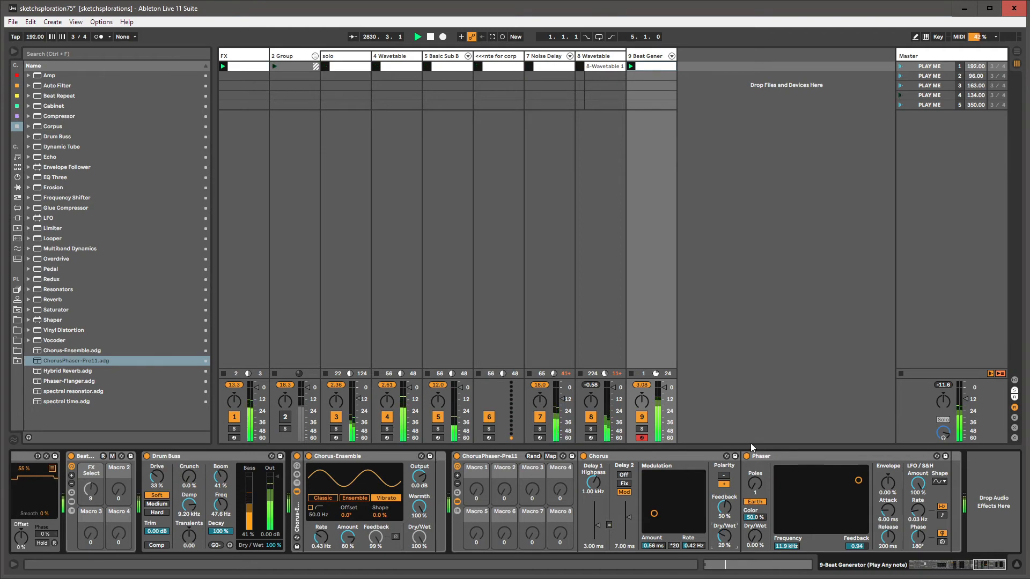
pyautogui.click(762, 457)
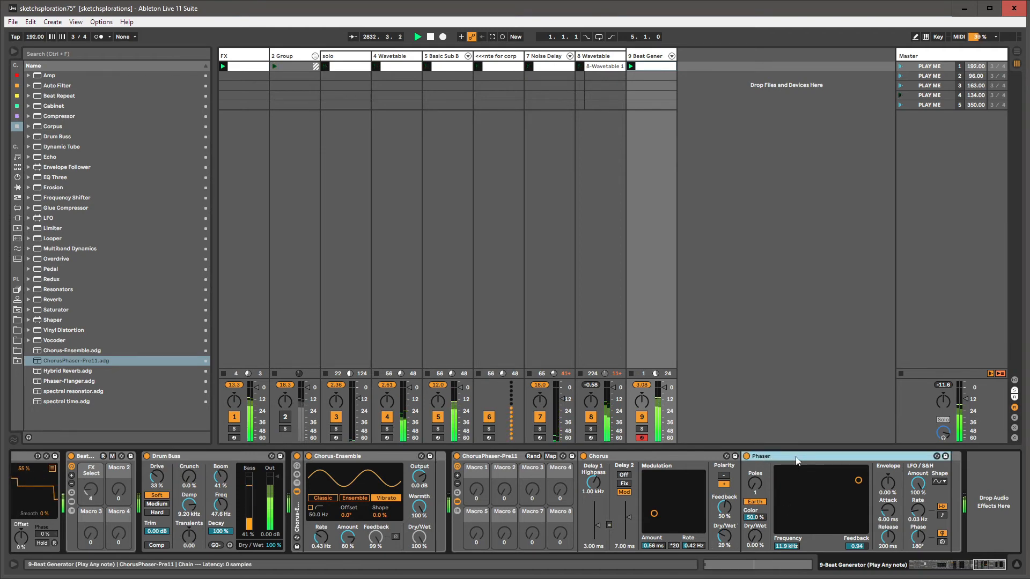
pyautogui.press('Delete')
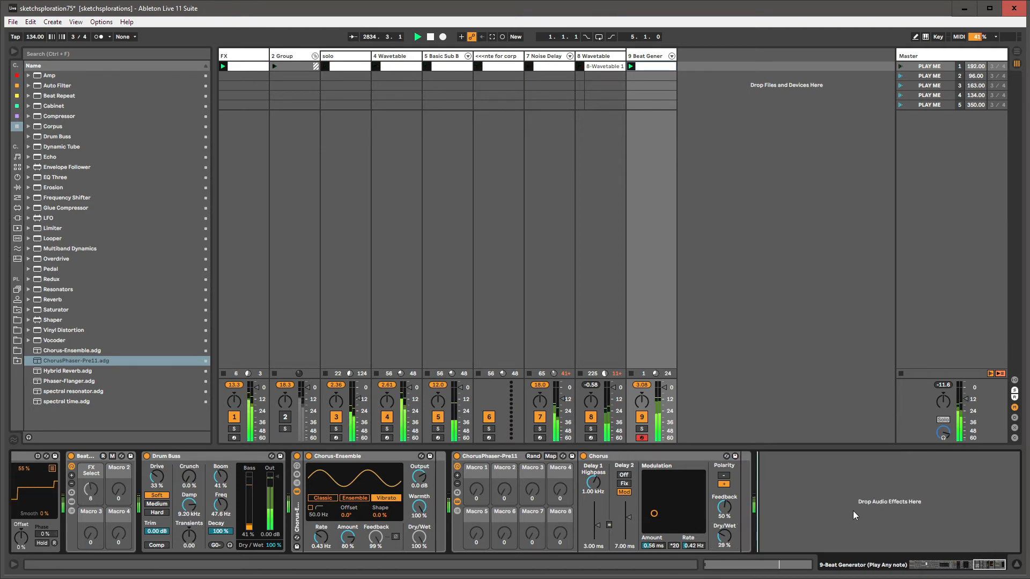
# Add a default Audio Effect Rack between the beat-repeat rack and Drum Buss, and open its W chain
pyautogui.hotkey('ctrl', 'f')
pyautogui.write('audio effect rack')
pyautogui.press('Down')
pyautogui.press('Return')
pyautogui.press('Escape')
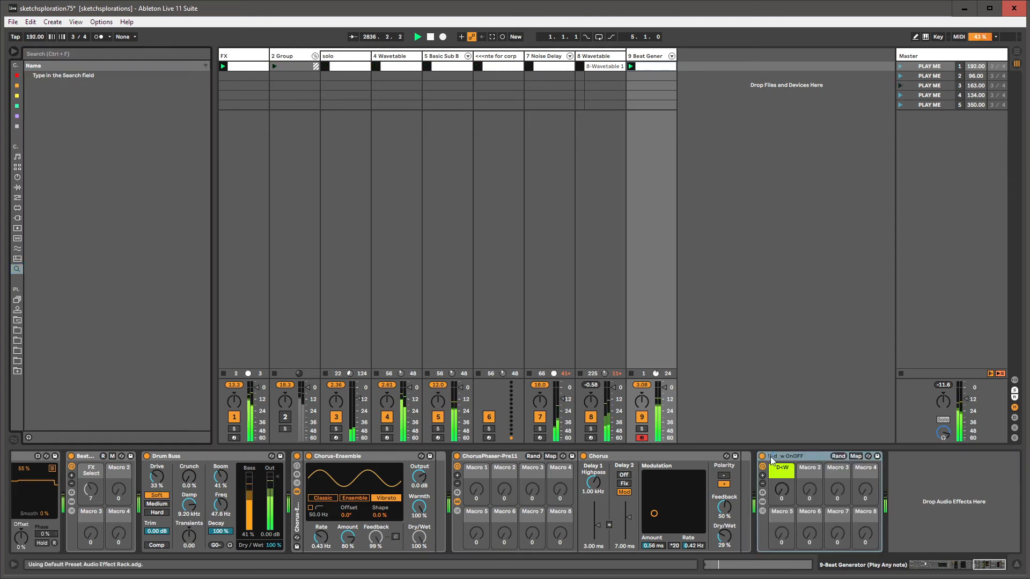
pyautogui.moveTo(771, 456)
pyautogui.mouseDown()
pyautogui.moveTo(489, 475)
pyautogui.moveTo(77, 477)
pyautogui.moveTo(141, 472)
pyautogui.mouseUp()
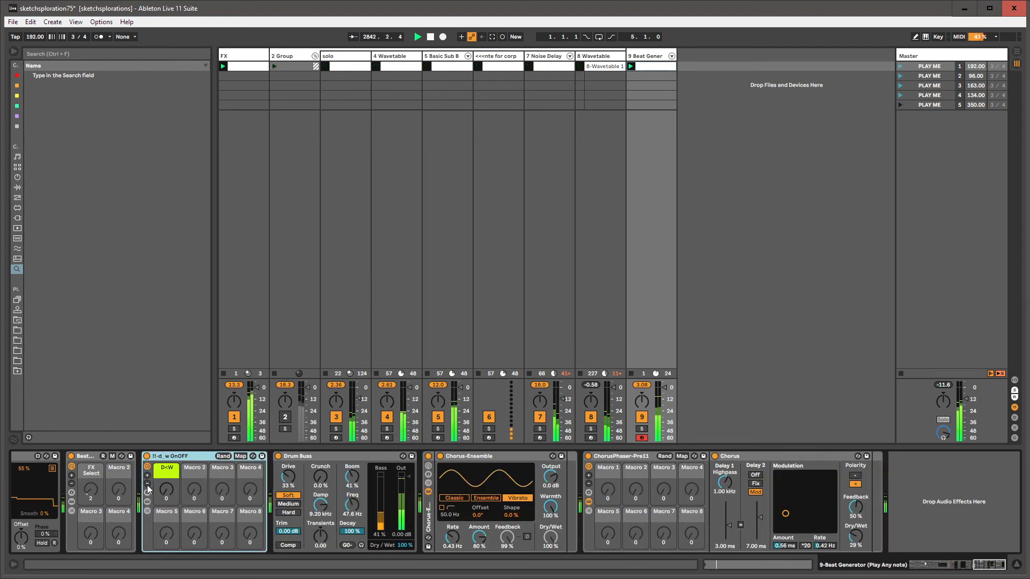
pyautogui.click(147, 511)
pyautogui.doubleClick(281, 481)
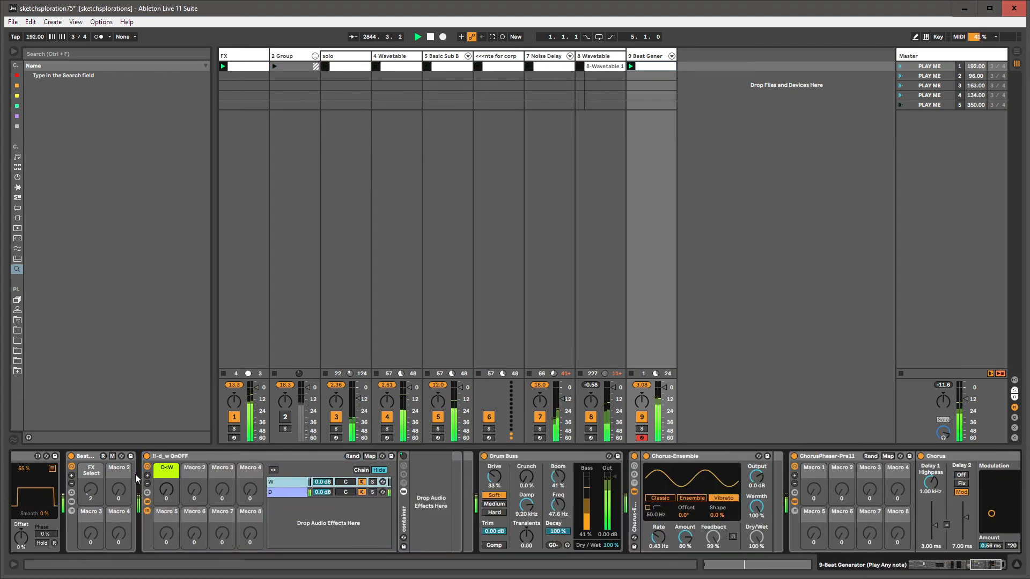
# Move the beat-repeat rack into the new rack's W chain and set the D<W macro to 127
pyautogui.click(93, 457)
pyautogui.moveTo(93, 456); pyautogui.dragTo(416, 481)
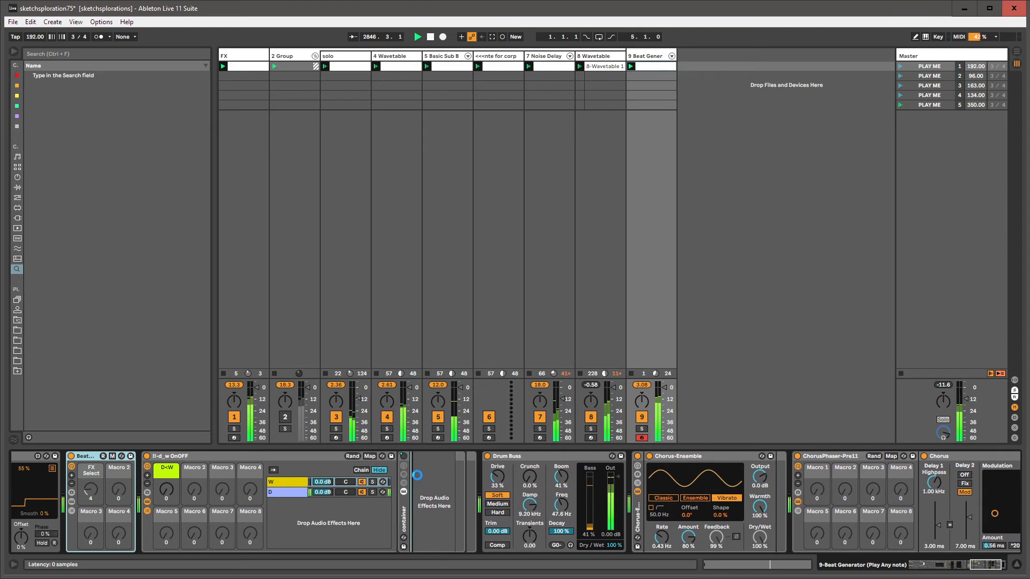
pyautogui.moveTo(91, 489); pyautogui.dragTo(91, 419)
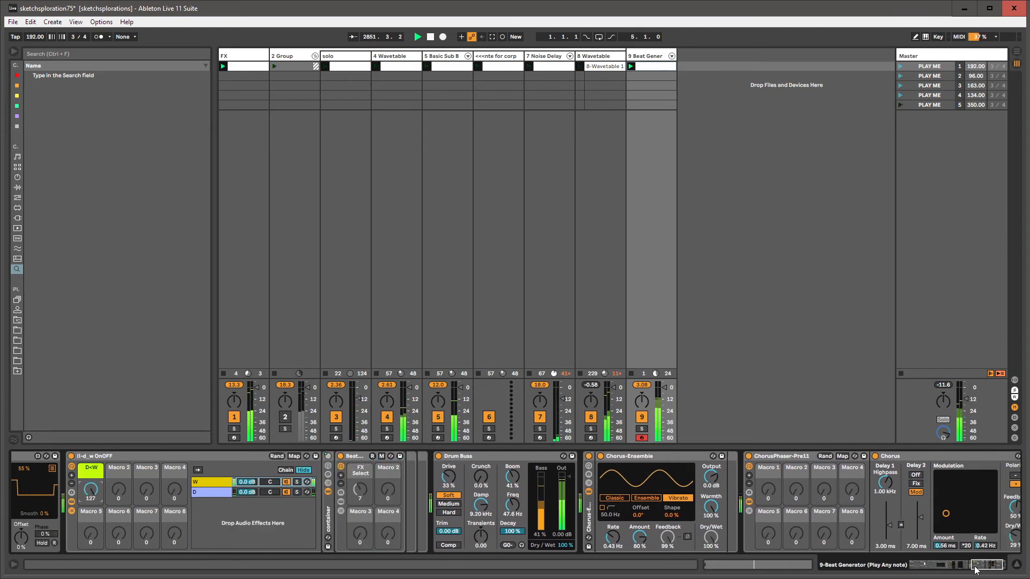
pyautogui.moveTo(978, 565)
pyautogui.mouseDown()
pyautogui.moveTo(990, 566)
pyautogui.moveTo(976, 566)
pyautogui.mouseUp()
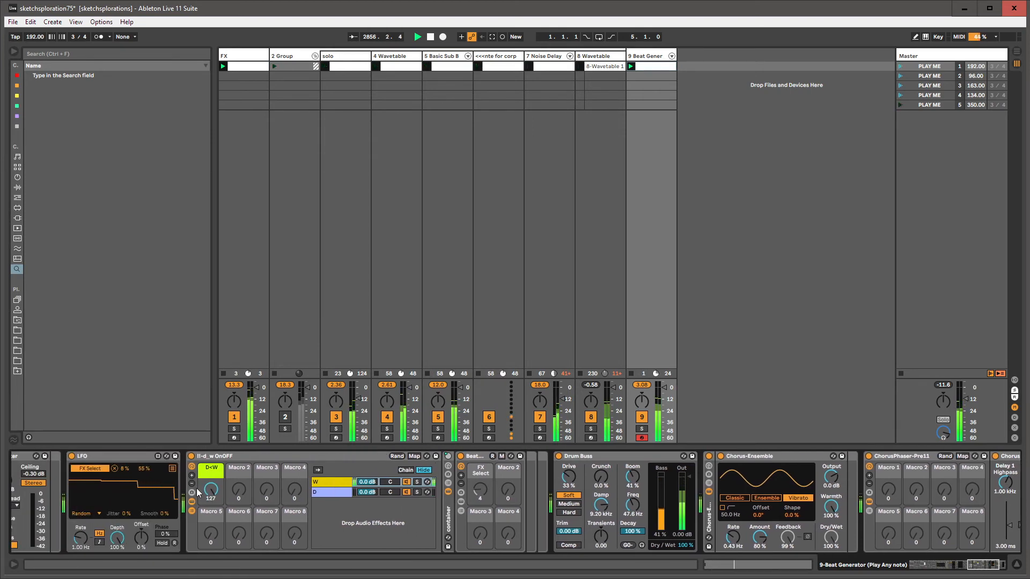
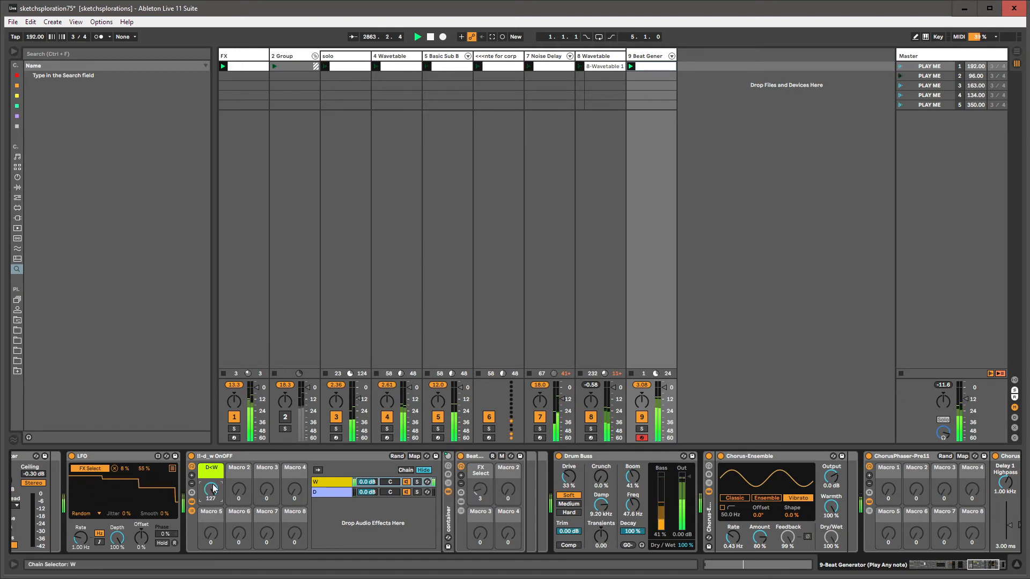
# Browse the MIDI effects and the user-added folders to find the Max for Live device library
pyautogui.click(17, 198)
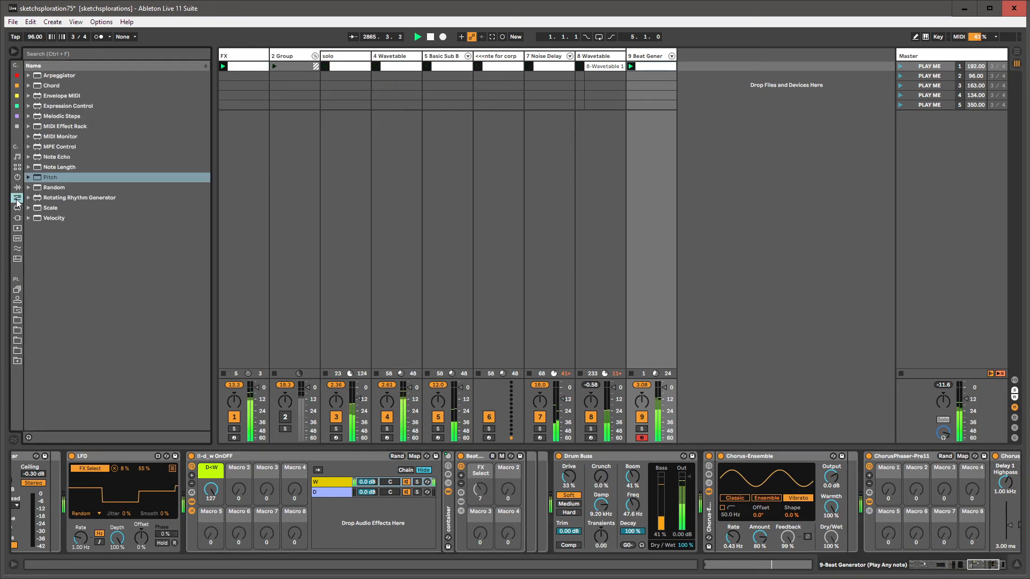
pyautogui.click(18, 320)
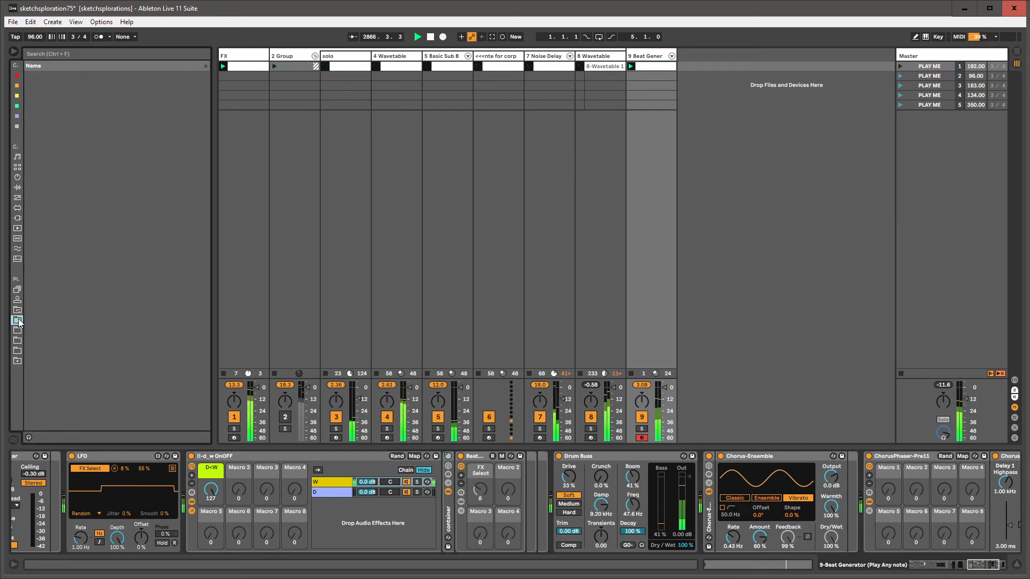
pyautogui.click(18, 340)
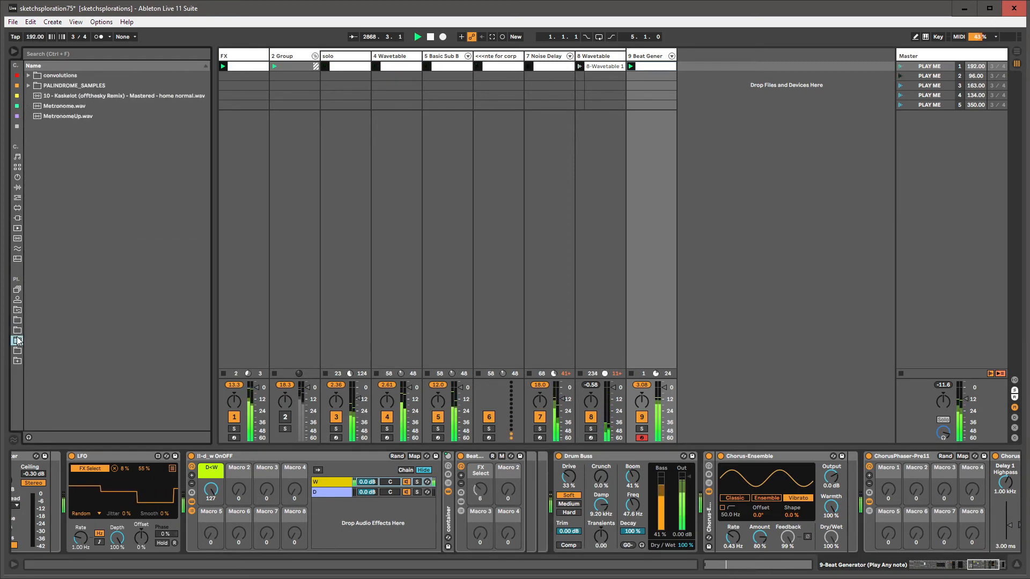
pyautogui.click(17, 351)
pyautogui.click(17, 341)
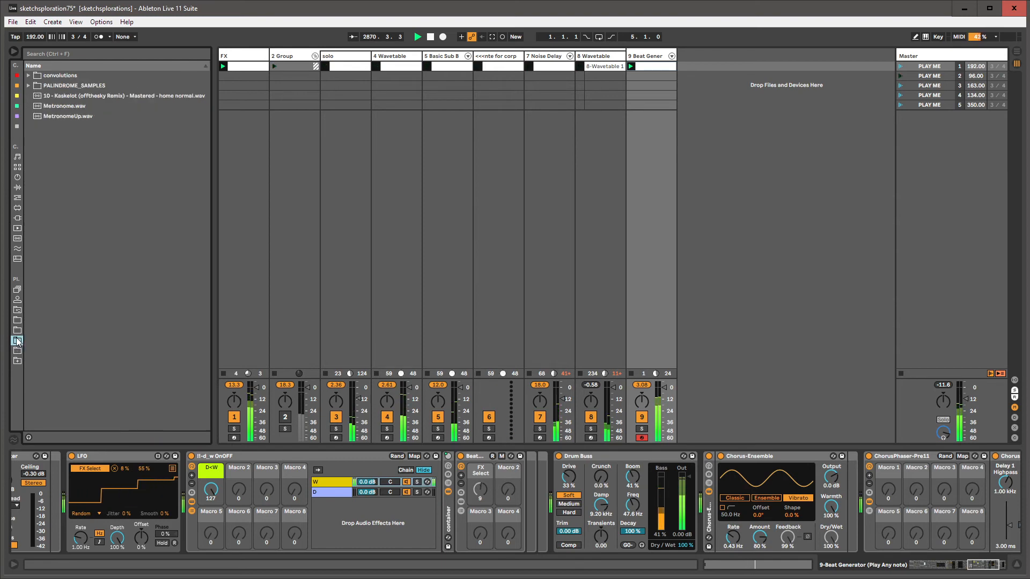
pyautogui.click(17, 331)
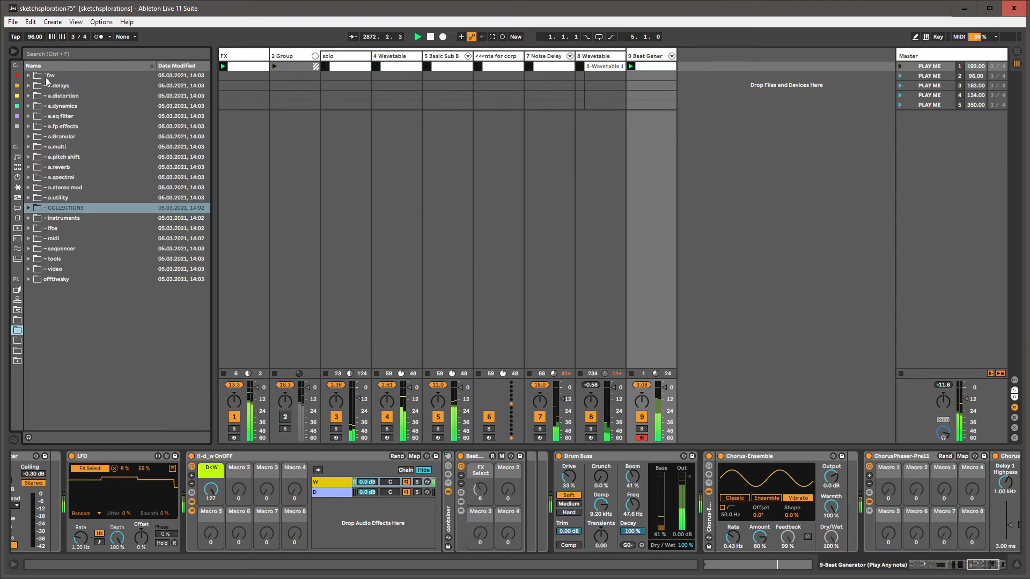
# Look through the midi, VARIOUS, video and tools folders of the device library for a pitch-control device
pyautogui.click(46, 77)
pyautogui.click(49, 228)
pyautogui.click(40, 238)
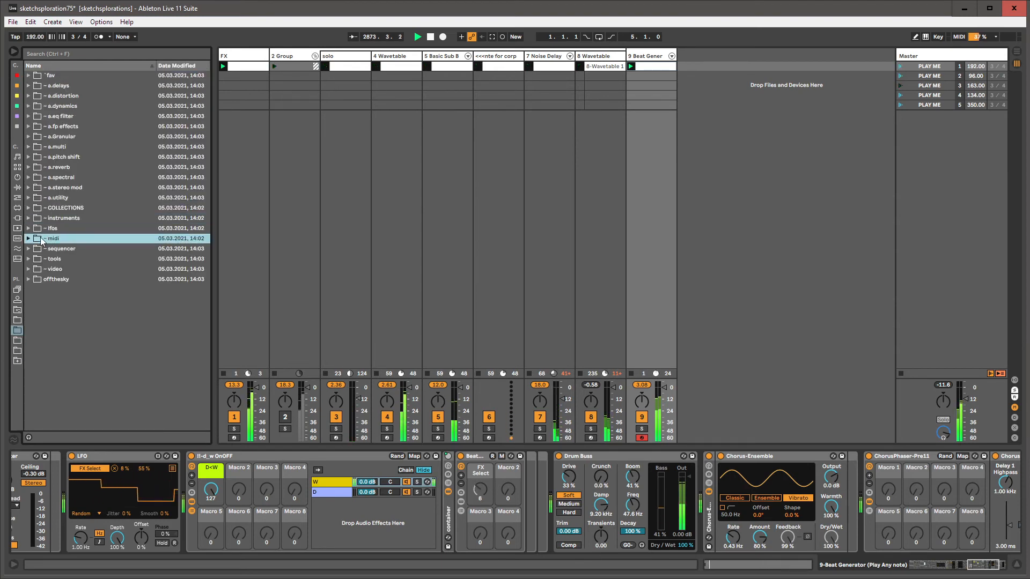
pyautogui.click(29, 238)
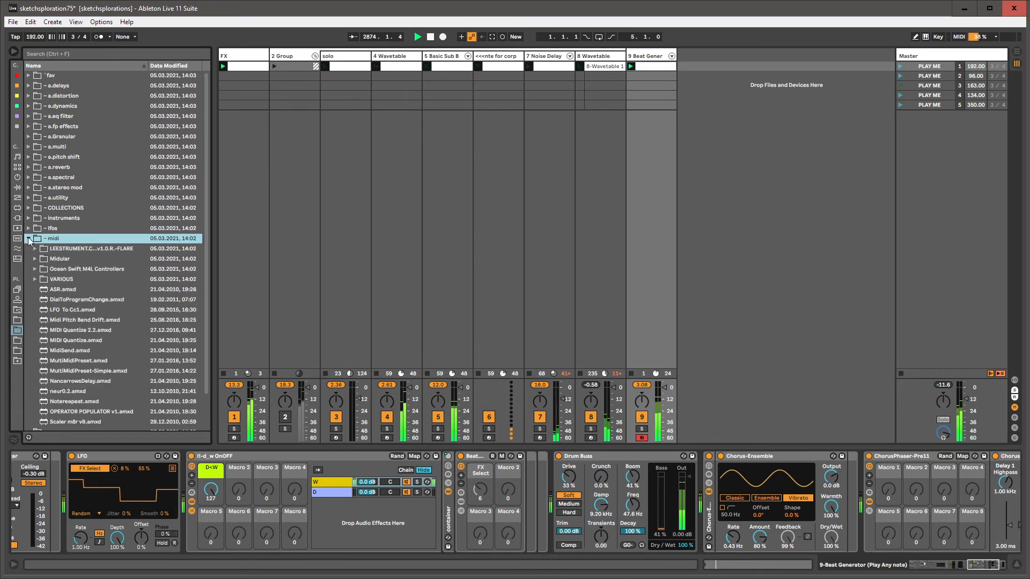
pyautogui.click(59, 280)
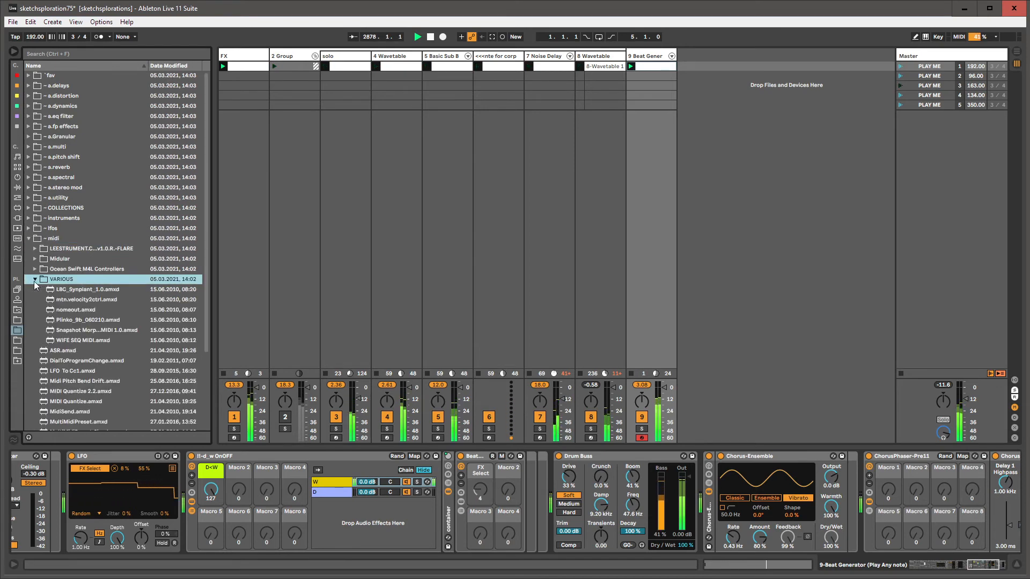
pyautogui.click(61, 250)
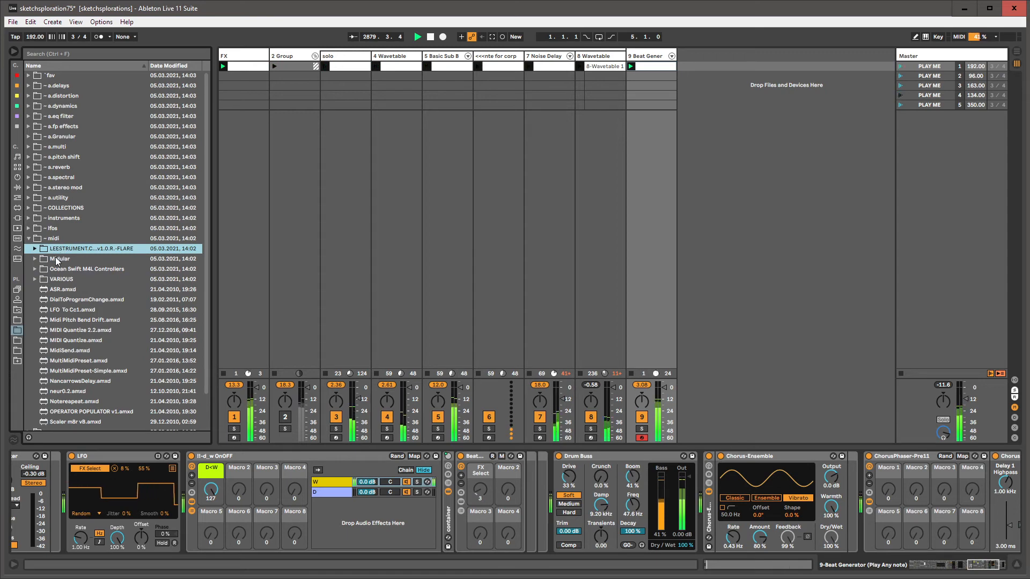
pyautogui.scroll(-1, 59, 269)
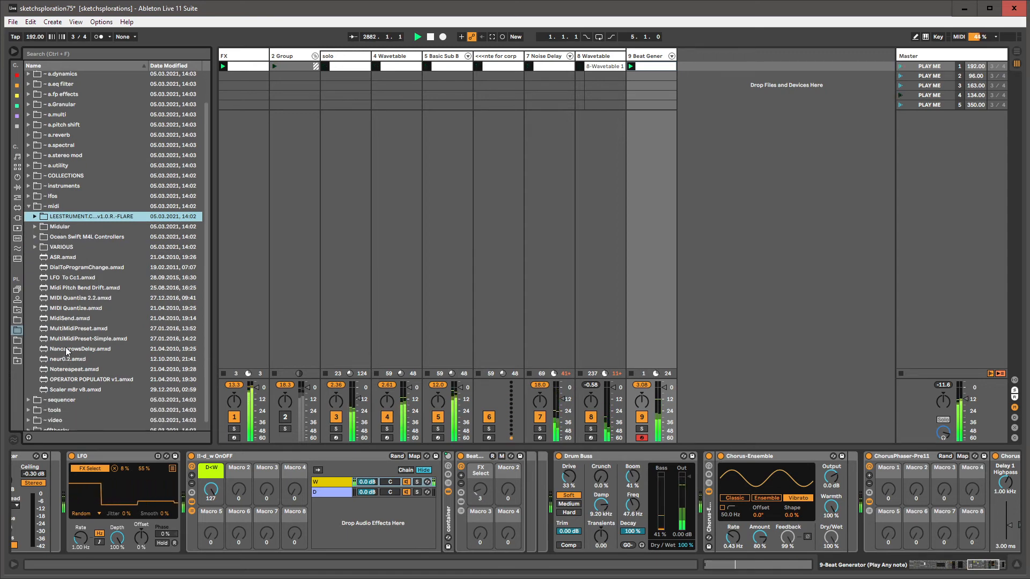
pyautogui.click(28, 206)
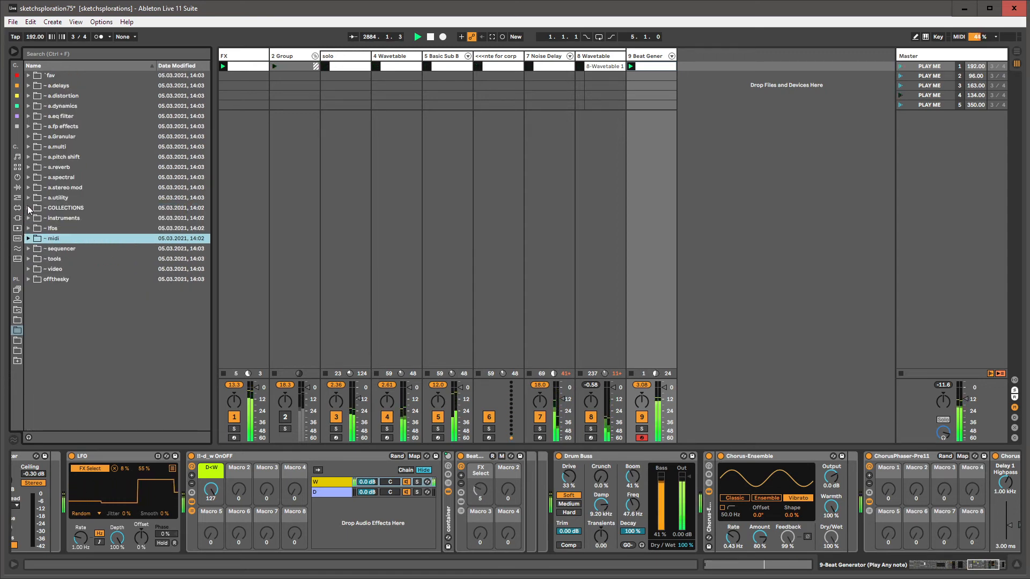
pyautogui.click(28, 270)
pyautogui.click(28, 270)
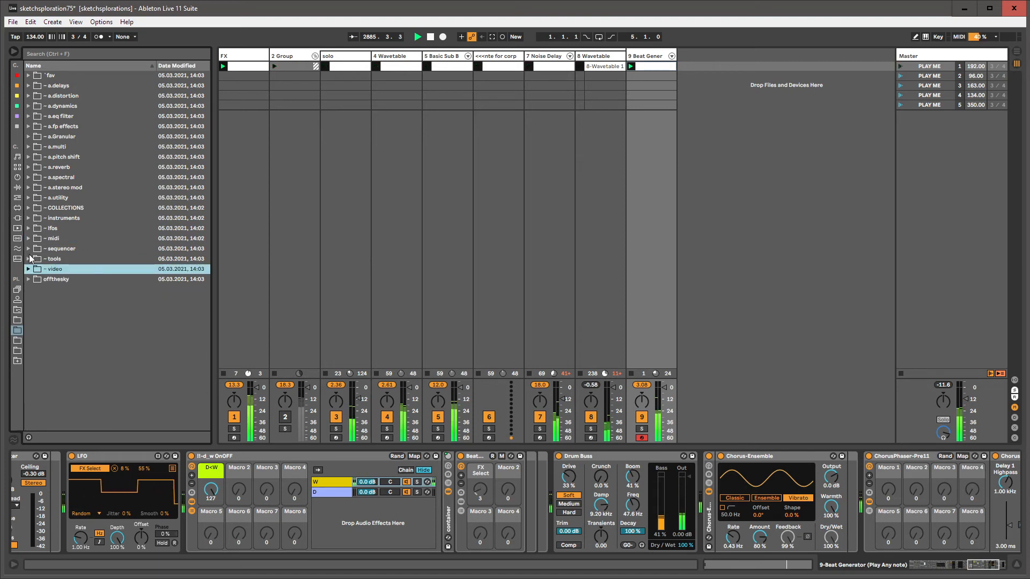
pyautogui.click(28, 259)
pyautogui.scroll(-1, 62, 278)
pyautogui.scroll(-2, 61, 278)
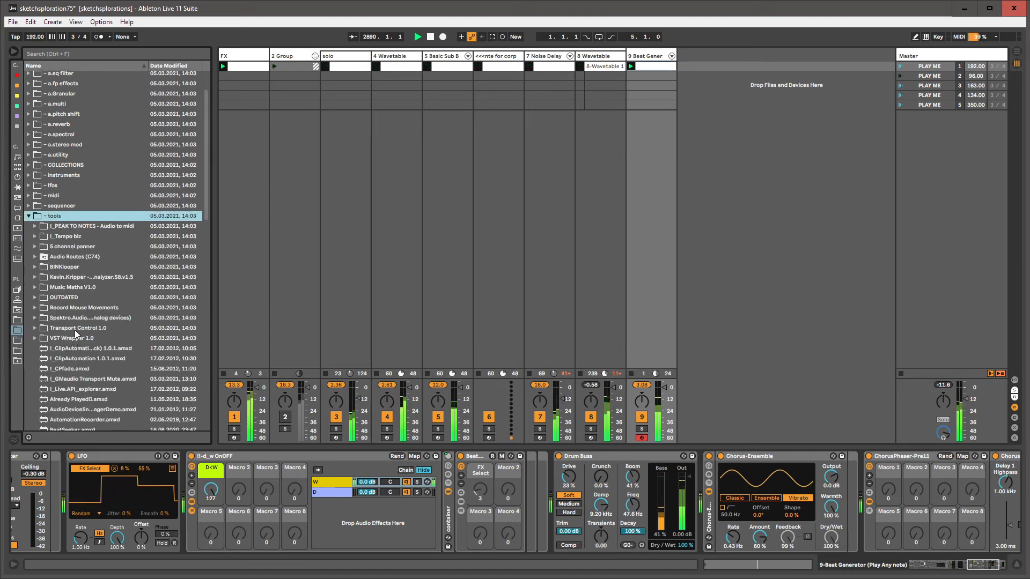
pyautogui.scroll(3, 74, 334)
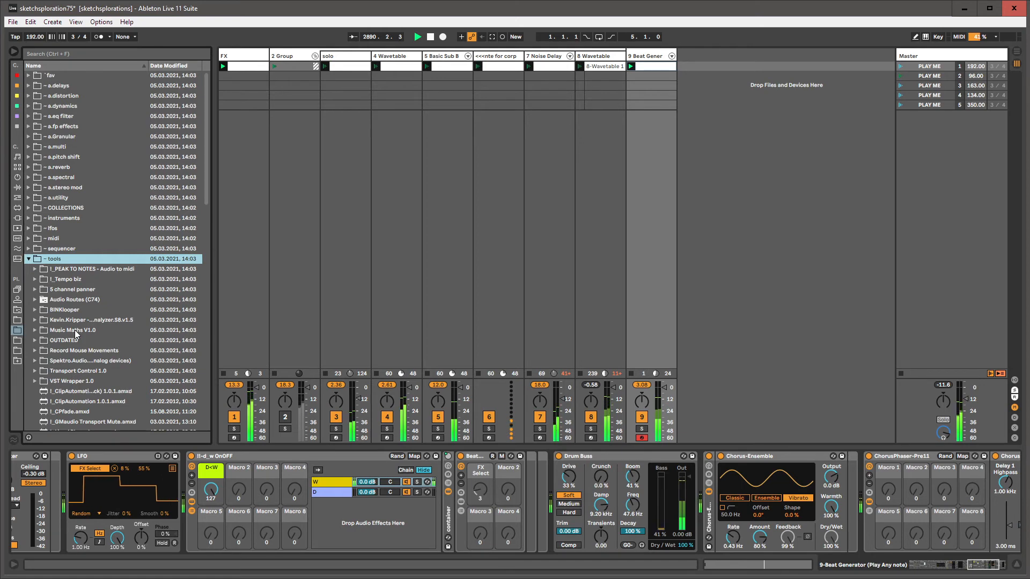
# Load Master Pitch.amxd from the fav library's Master Pitch 1.3 folder onto a new audio track after Beat Generator
pyautogui.click(28, 77)
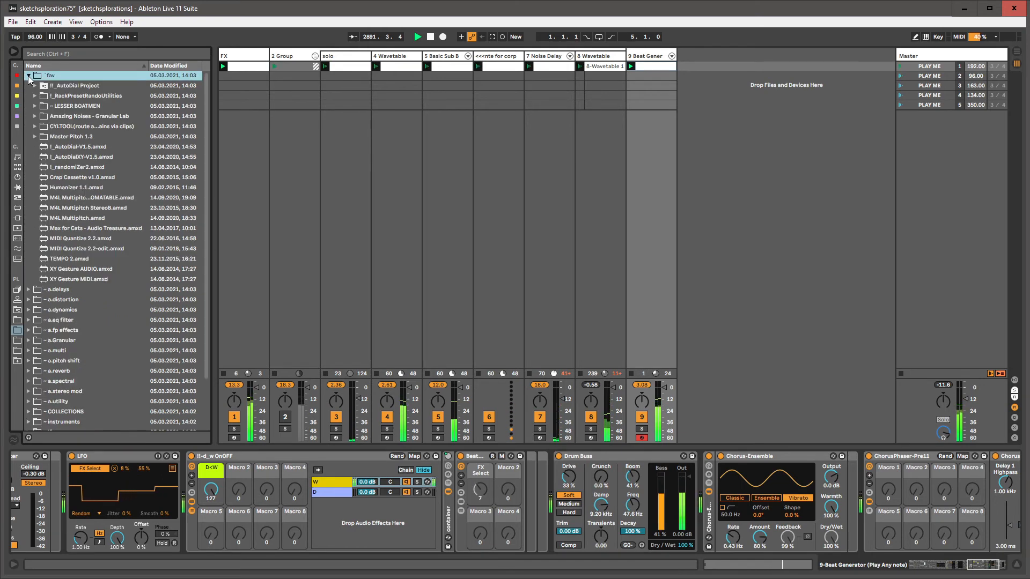
pyautogui.click(61, 136)
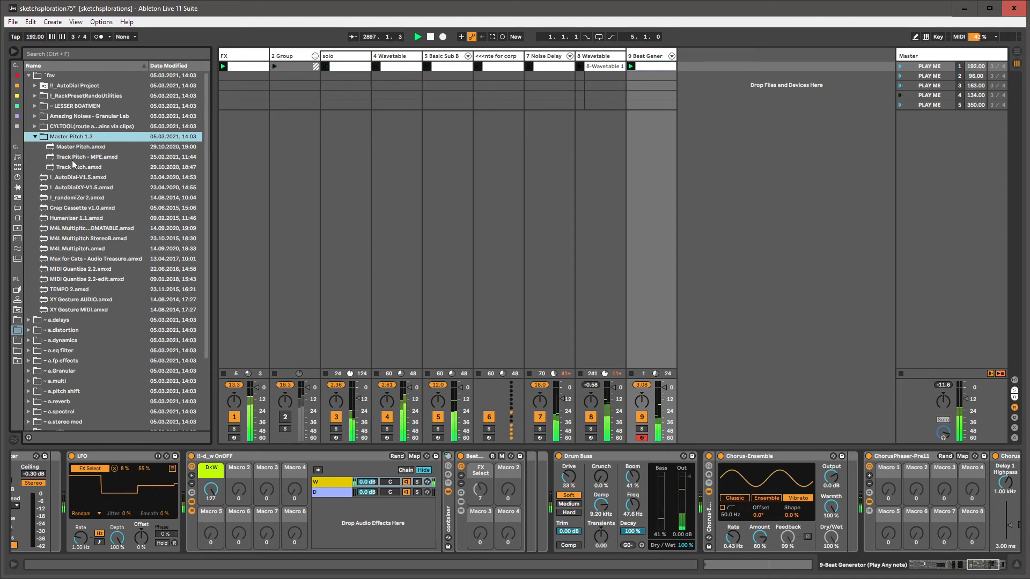
pyautogui.moveTo(72, 146); pyautogui.dragTo(693, 57)
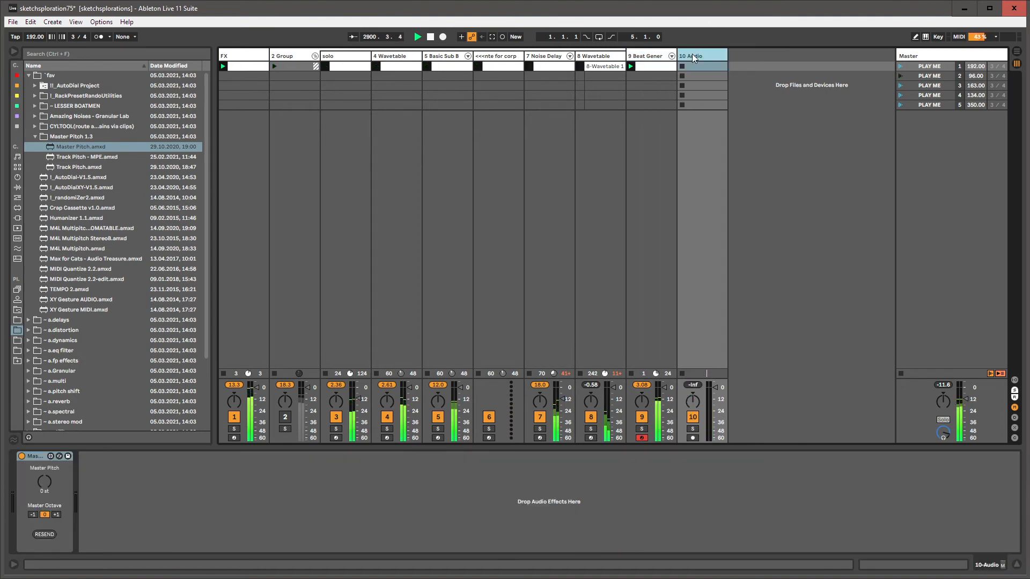
pyautogui.click(43, 484)
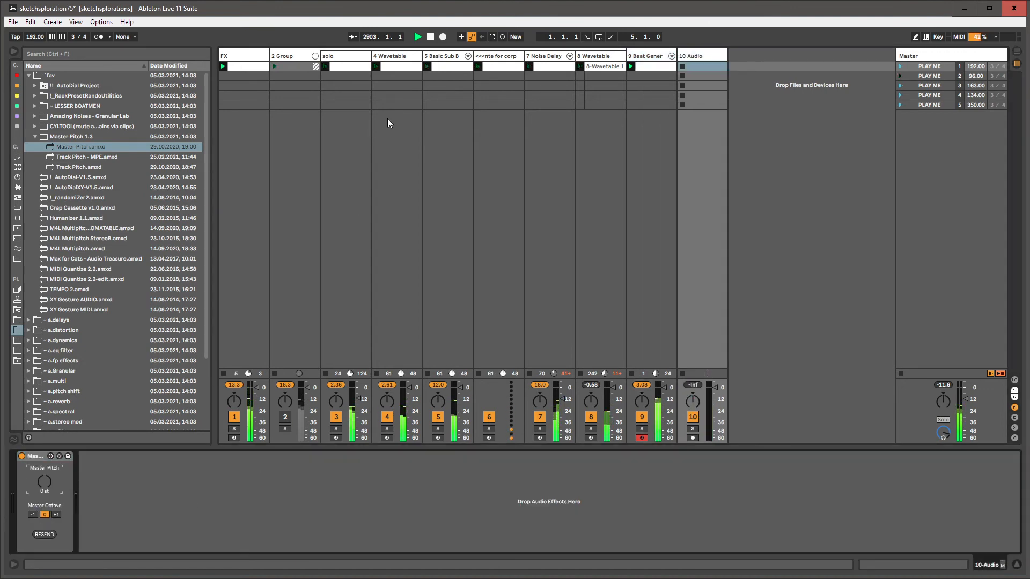
# Insert a MIDI track, move the Master Pitch device onto it, and delete the emptied audio track
pyautogui.click(695, 55)
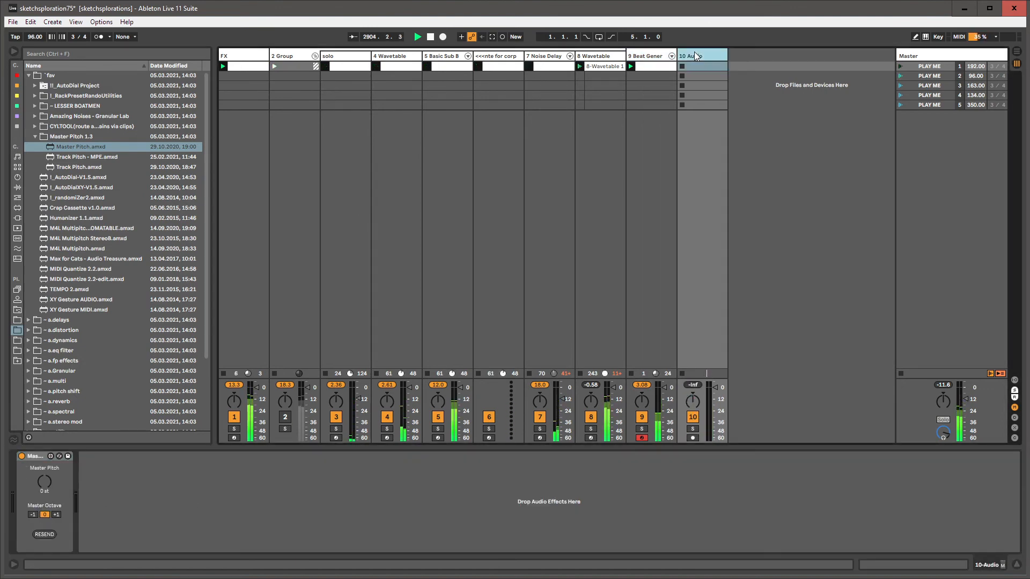
pyautogui.hotkey('ctrl', 'shift', 't')
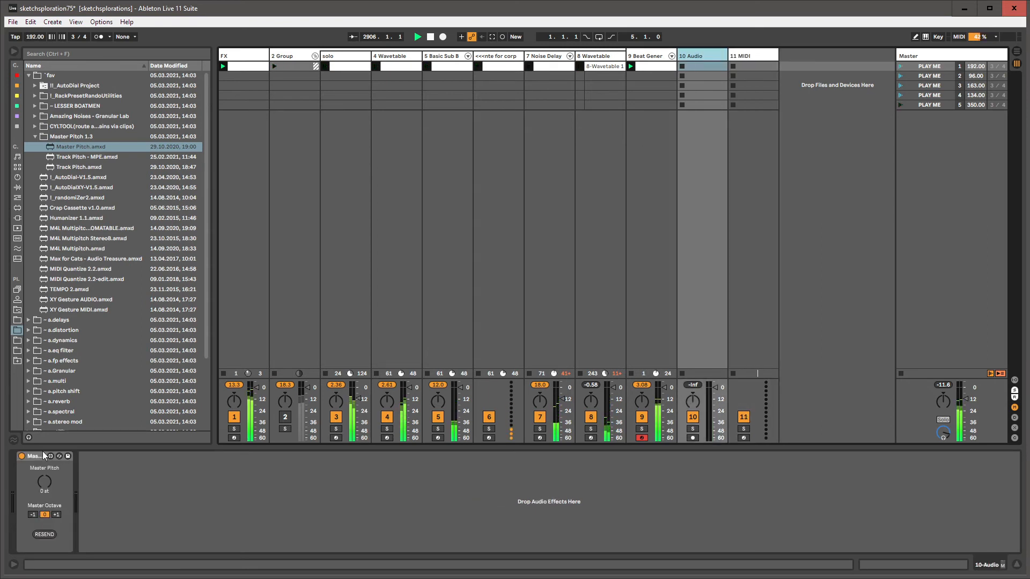
pyautogui.click(38, 456)
pyautogui.moveTo(699, 96); pyautogui.dragTo(747, 55)
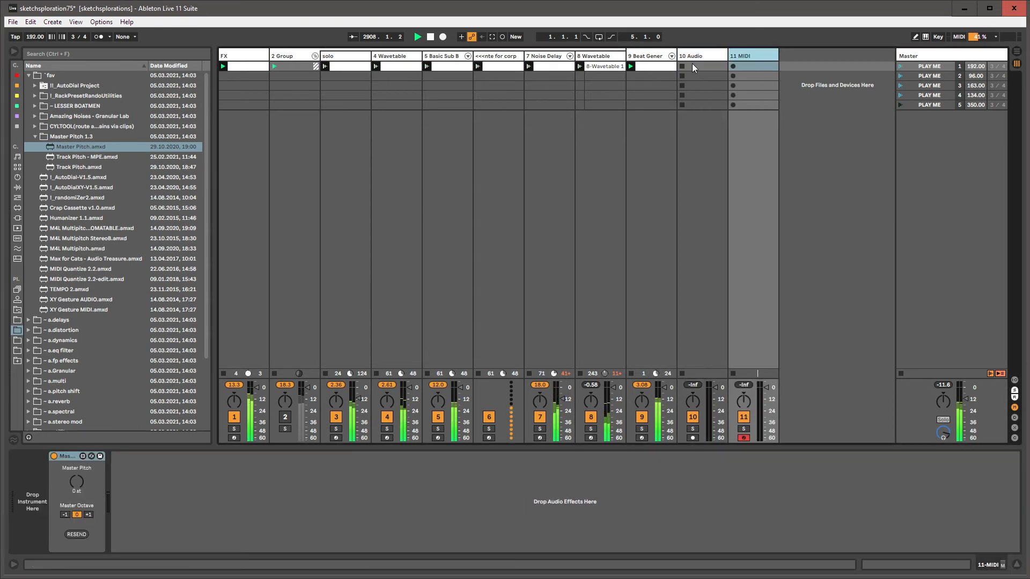
pyautogui.click(695, 55)
pyautogui.press('Delete')
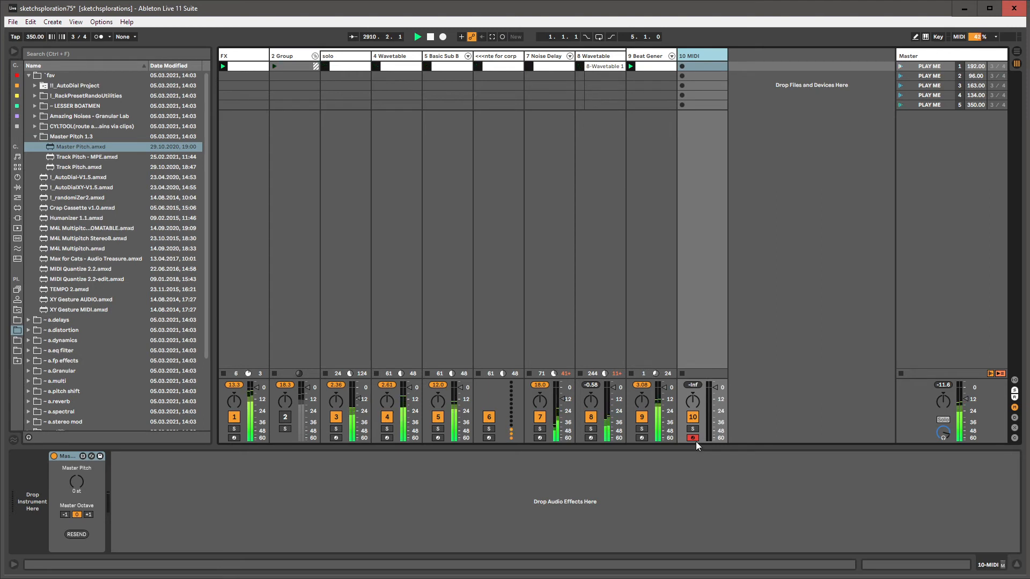
# Disarm the new MIDI track and rename it MASTER PITCH
pyautogui.click(693, 438)
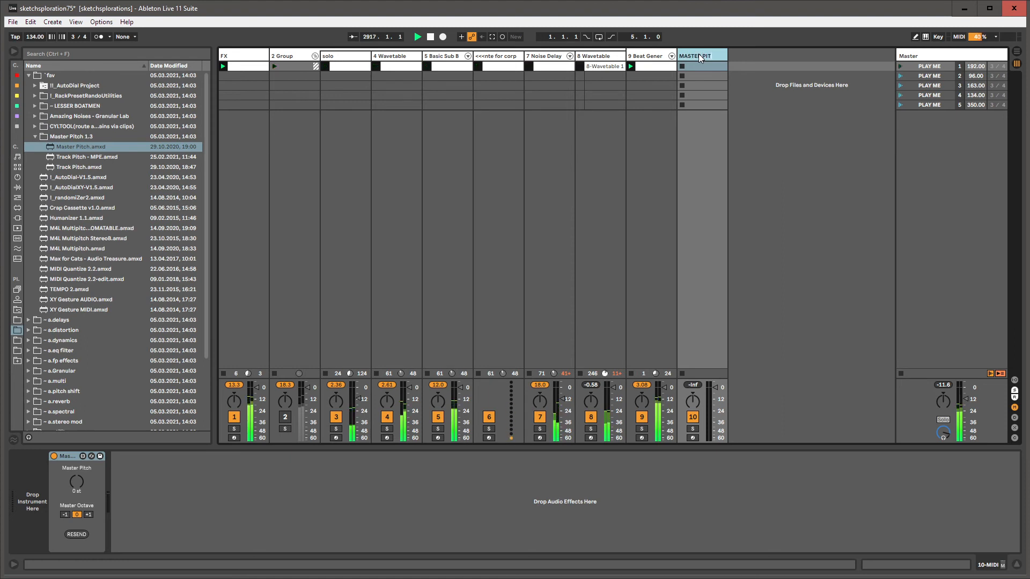
pyautogui.press('Return')
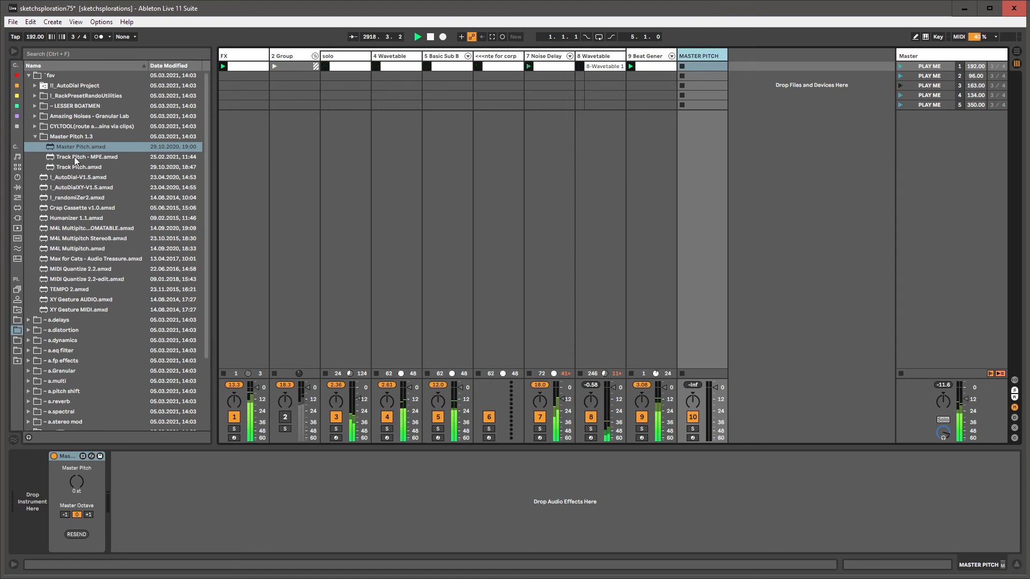
# Load Track Pitch.amxd from the Master Pitch 1.3 folder and place it on the solo track directly before Tension
pyautogui.click(70, 157)
pyautogui.click(75, 148)
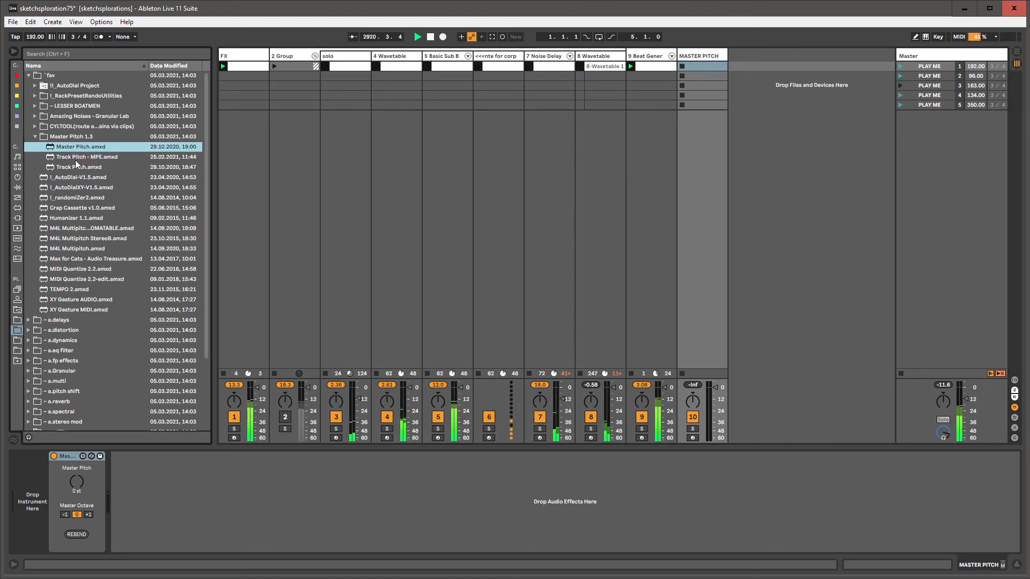
pyautogui.click(74, 157)
pyautogui.click(74, 169)
pyautogui.moveTo(71, 166); pyautogui.dragTo(153, 480)
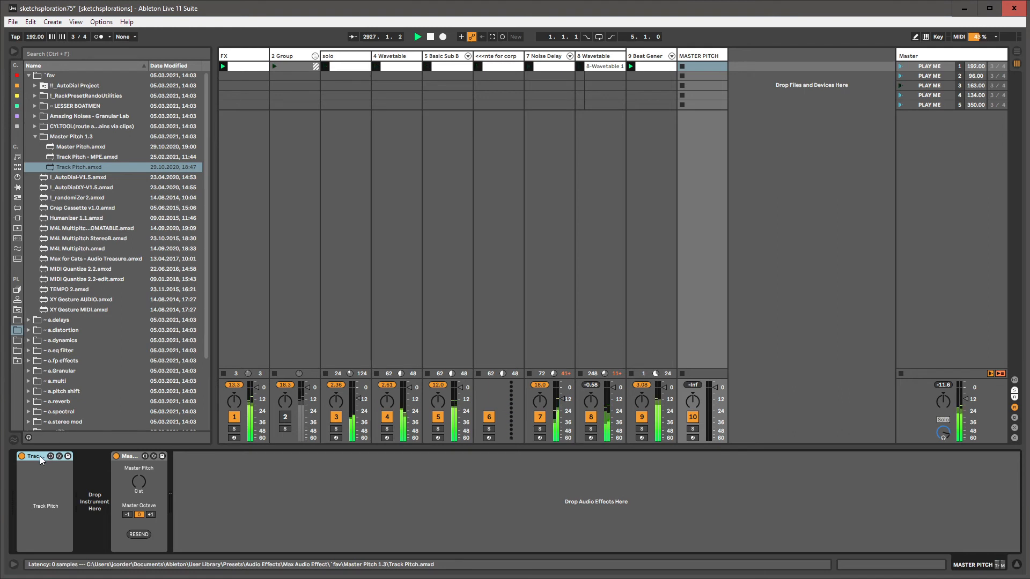
pyautogui.moveTo(39, 457); pyautogui.dragTo(51, 488)
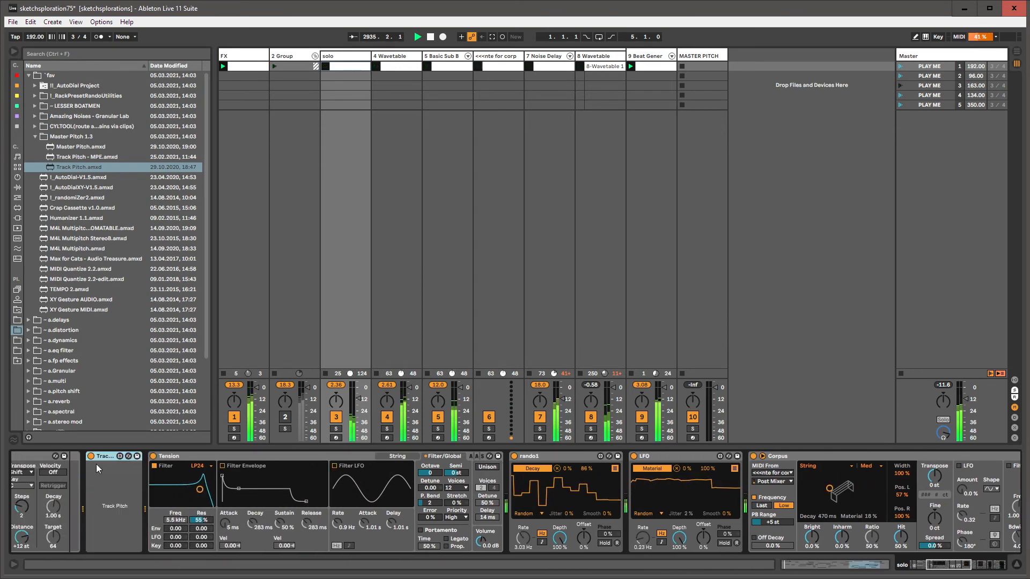
# Paste a copy of Track Pitch before the Wavetable instrument on the 4 Wavetable track
pyautogui.press('Right')
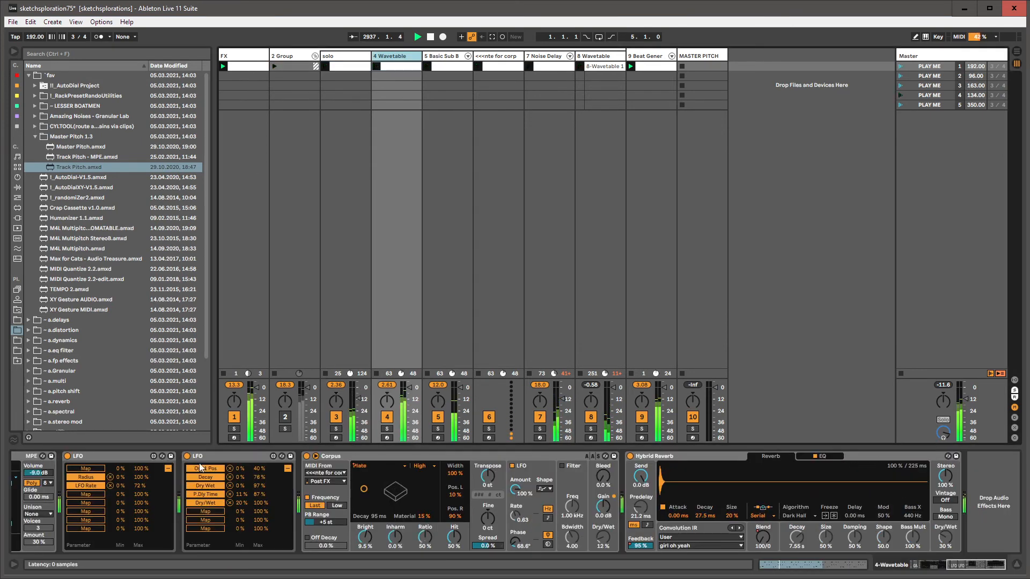
pyautogui.moveTo(957, 564); pyautogui.dragTo(906, 568)
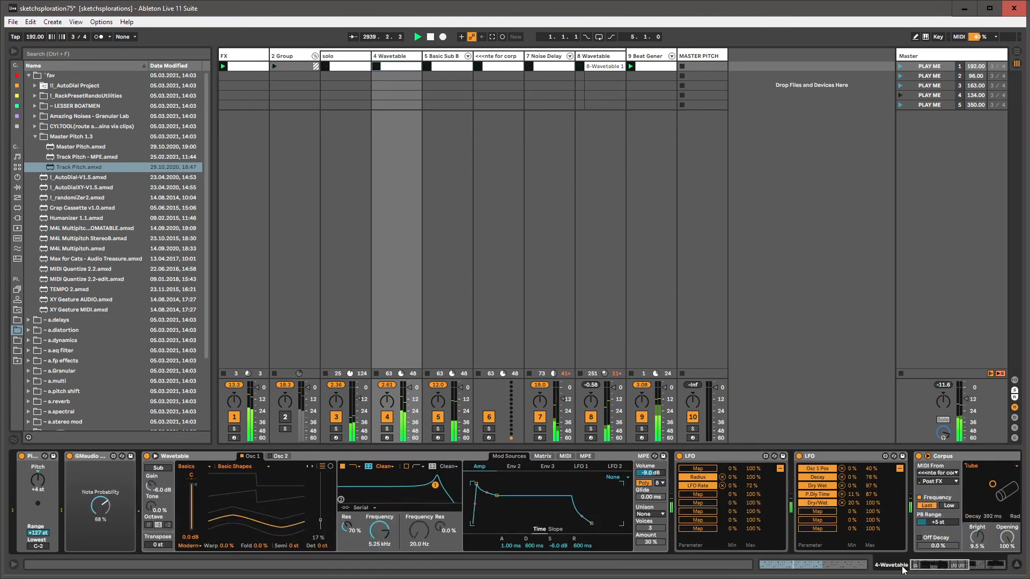
pyautogui.click(218, 455)
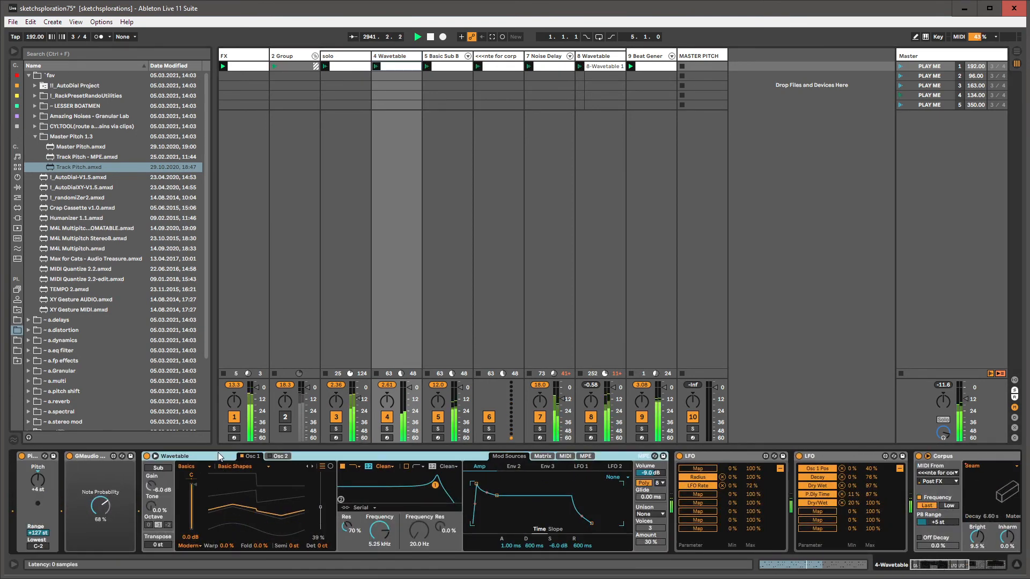
pyautogui.hotkey('ctrl', 'v')
# Paste Track Pitch before the Basic Sub Boom rack on track 5 and after Pitch on the <<<nte for corpus track
pyautogui.click(443, 57)
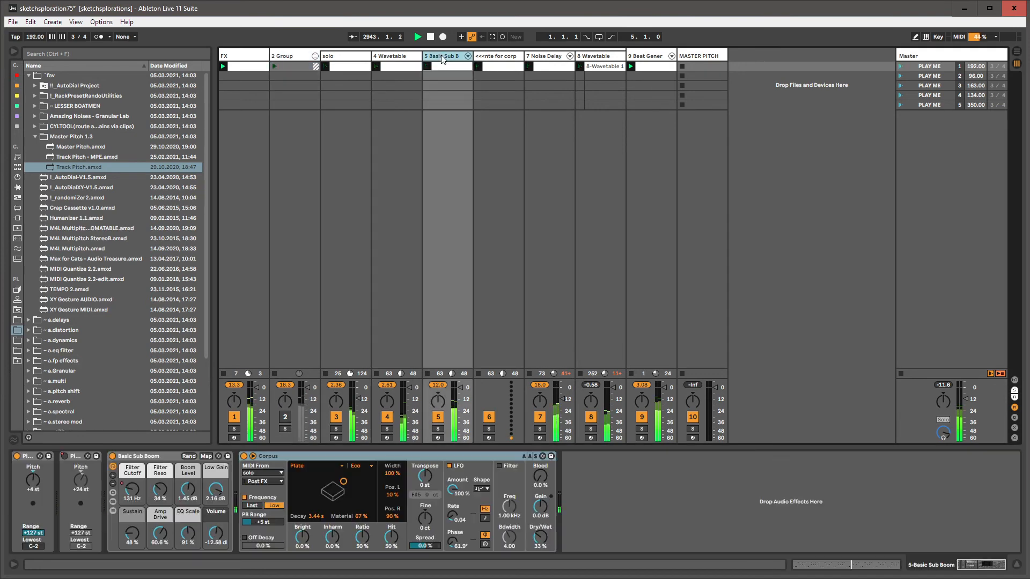
pyautogui.click(143, 456)
pyautogui.hotkey('ctrl', 'v')
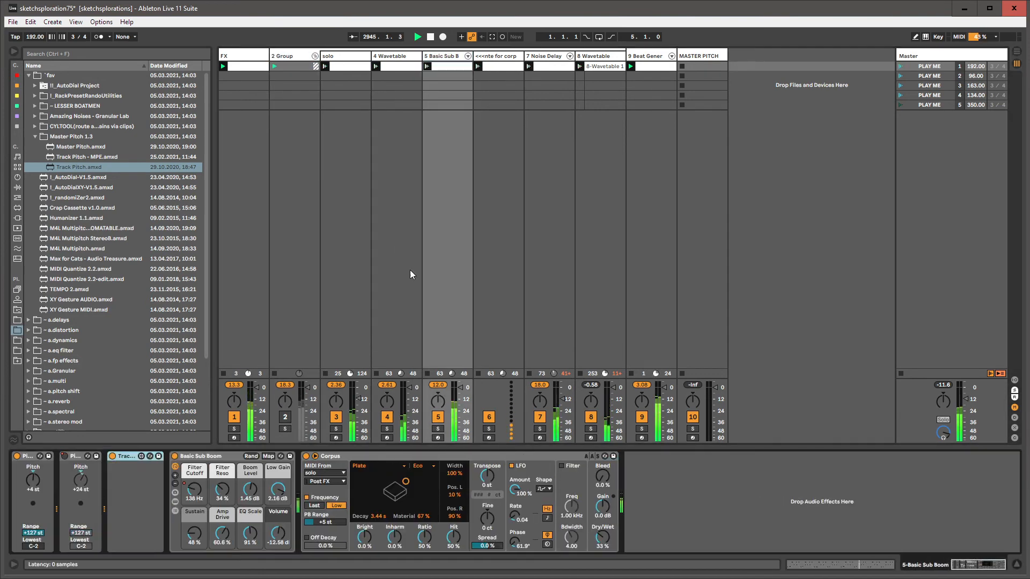
pyautogui.click(512, 60)
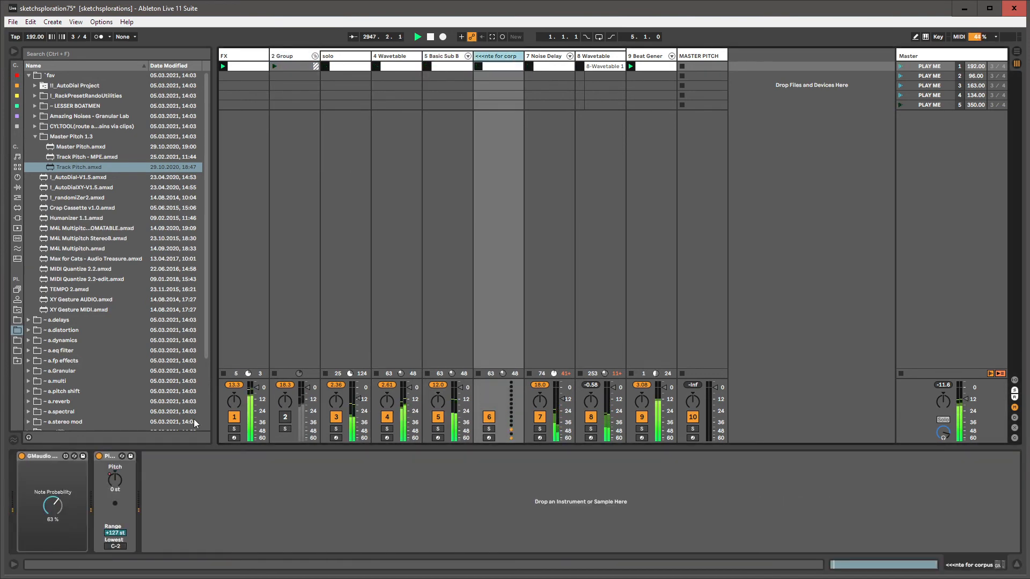
pyautogui.hotkey('ctrl', 'v')
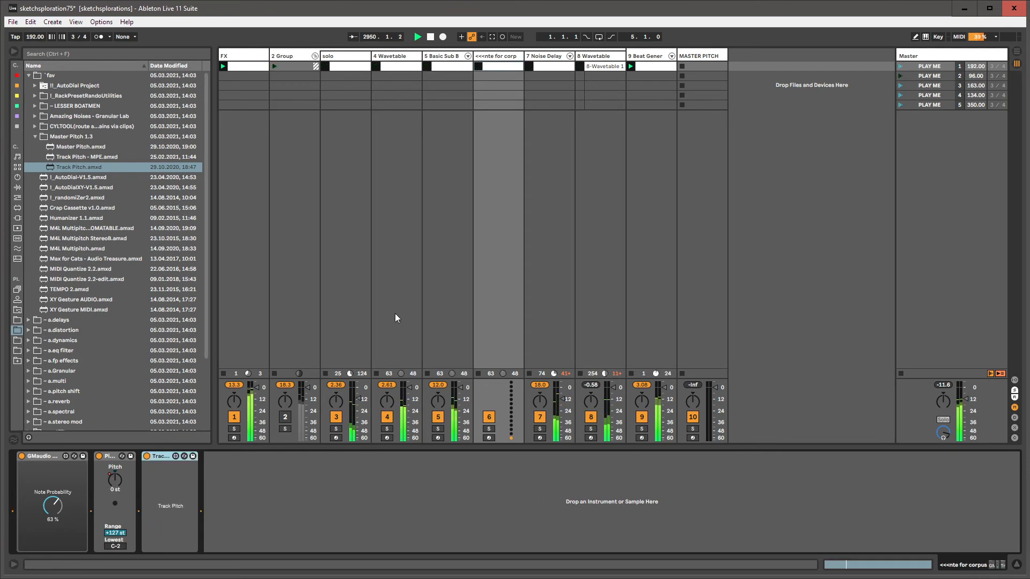
# Check the device chains on 7 Noise Delay and 8 Wavetable and solo the FX and 7 Noise Delay tracks
pyautogui.click(551, 61)
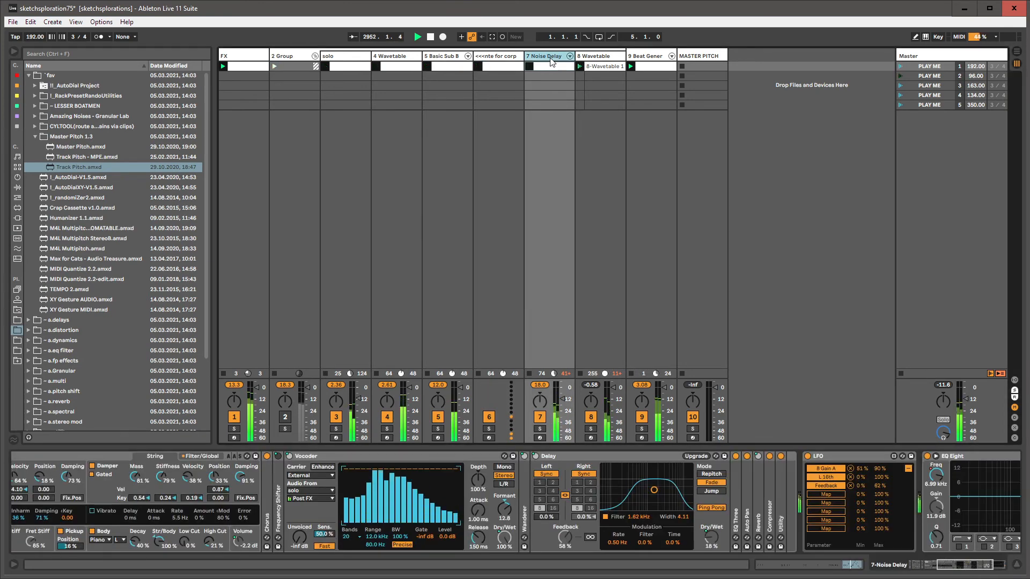
pyautogui.moveTo(960, 565); pyautogui.dragTo(924, 565)
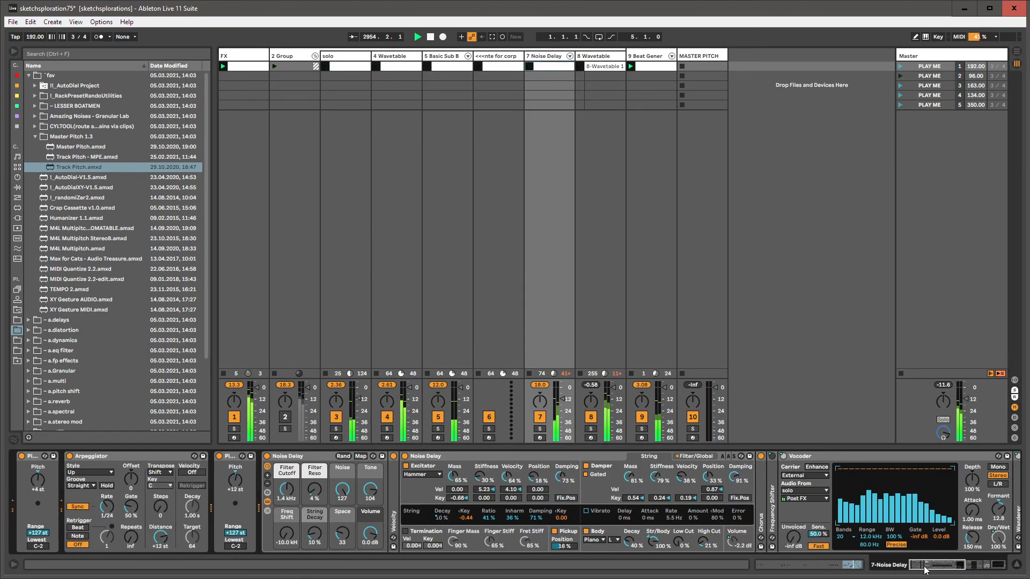
pyautogui.click(595, 56)
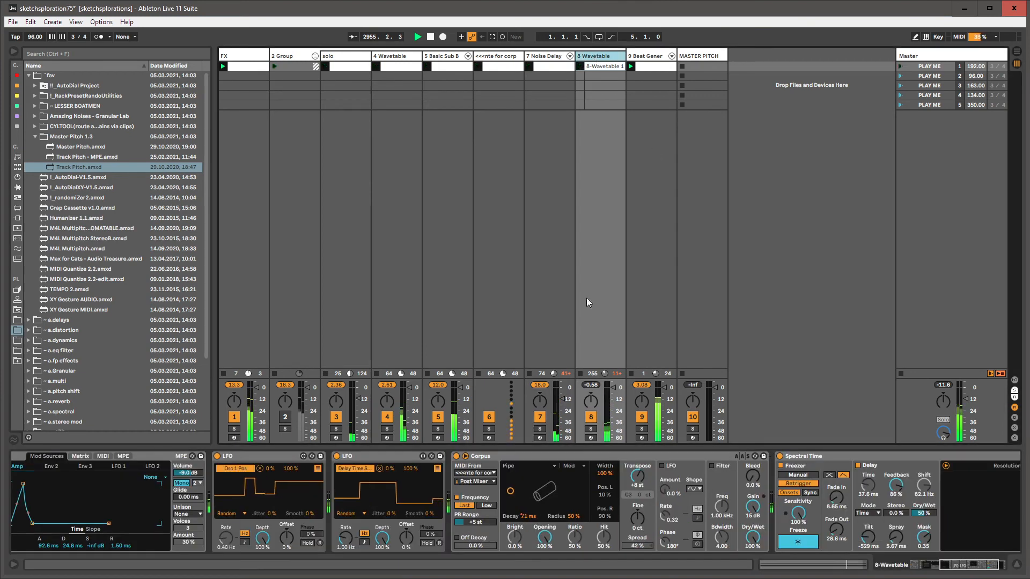
pyautogui.click(590, 429)
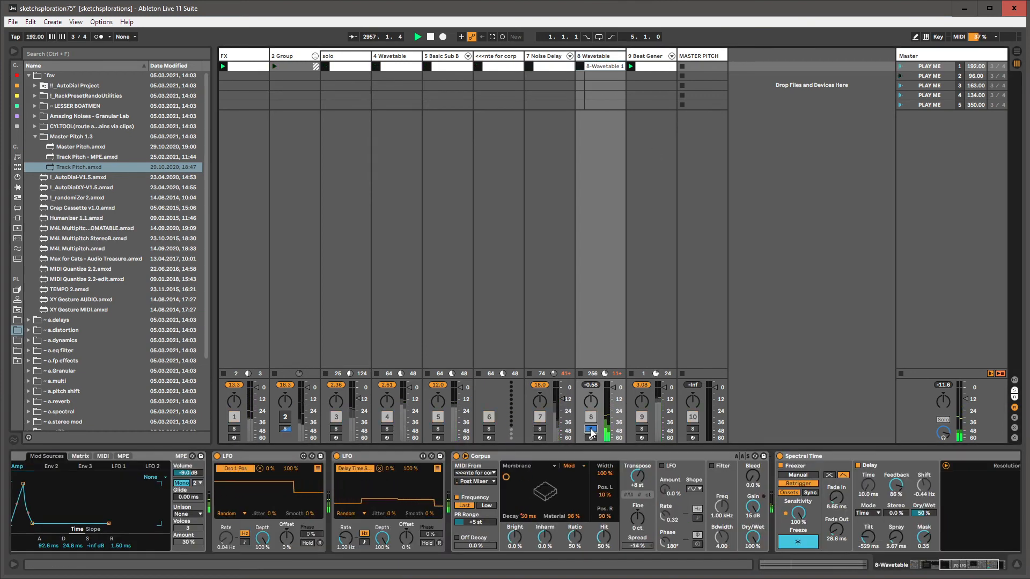
pyautogui.keyDown('ctrl'); pyautogui.click(234, 429); pyautogui.keyUp('ctrl')
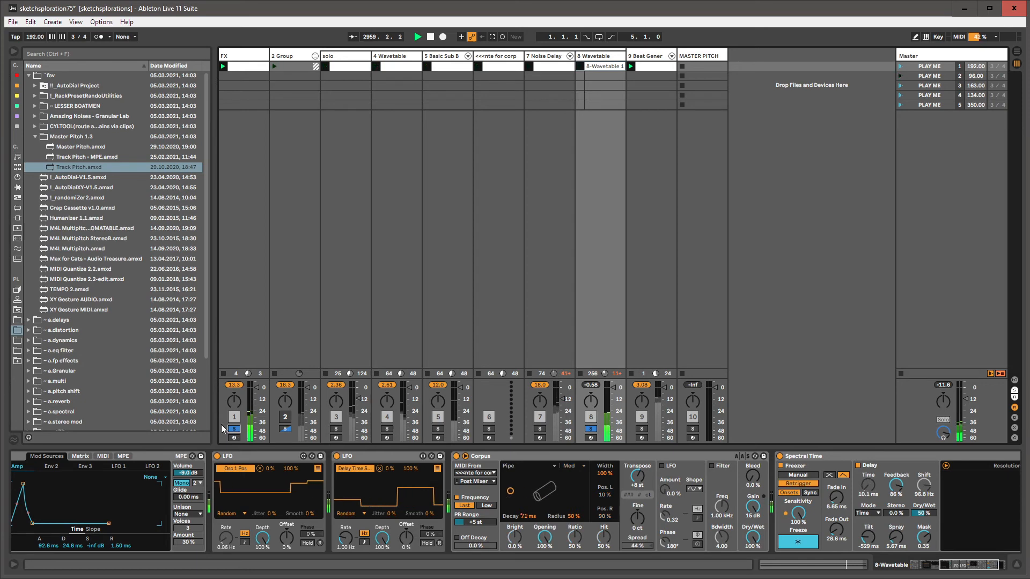
pyautogui.click(541, 430)
# Paste a copy of Track Pitch before the Noise Delay rack on the 7 Noise Delay track
pyautogui.click(548, 57)
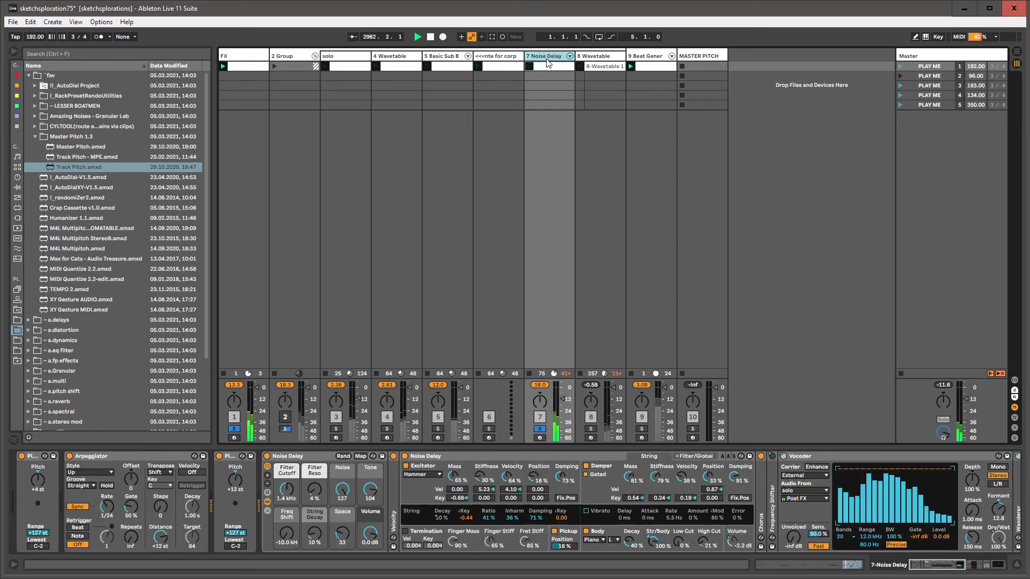
pyautogui.click(914, 565)
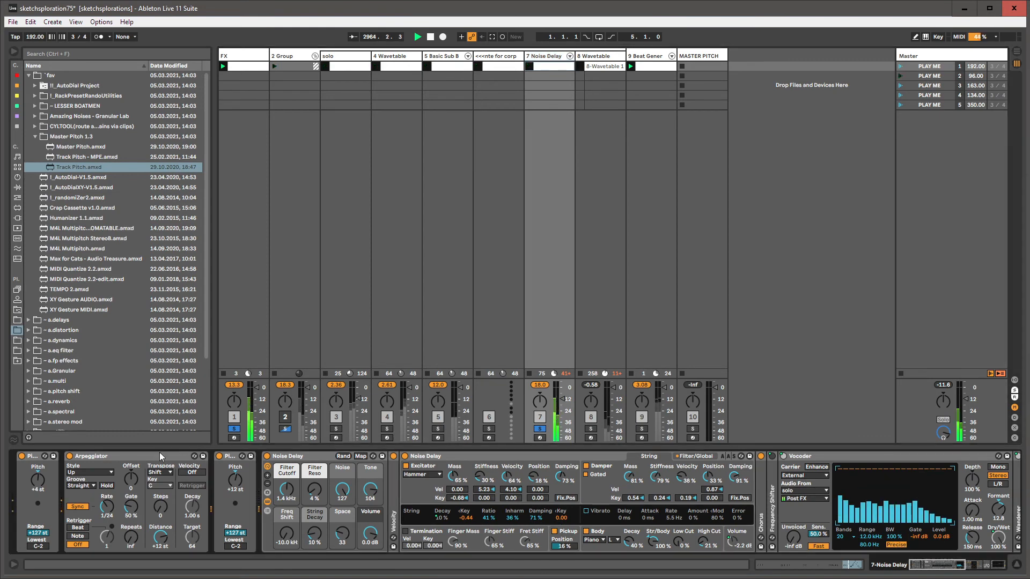
pyautogui.click(306, 455)
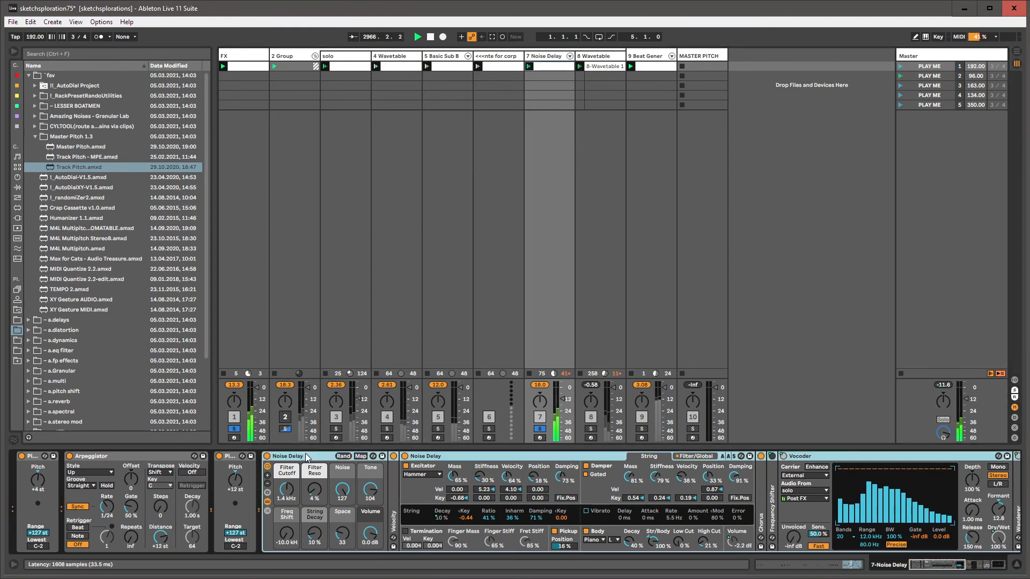
pyautogui.hotkey('ctrl', 'v')
# Set Master Pitch to +5 st on the MASTER PITCH track and turn off the track solos
pyautogui.click(699, 57)
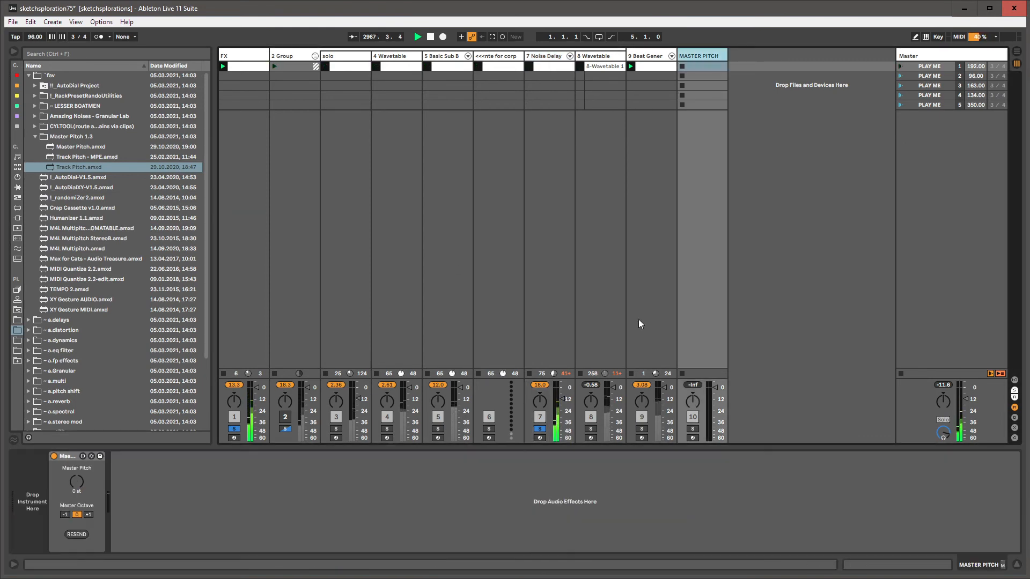
pyautogui.click(75, 482)
pyautogui.moveTo(76, 485); pyautogui.dragTo(75, 471)
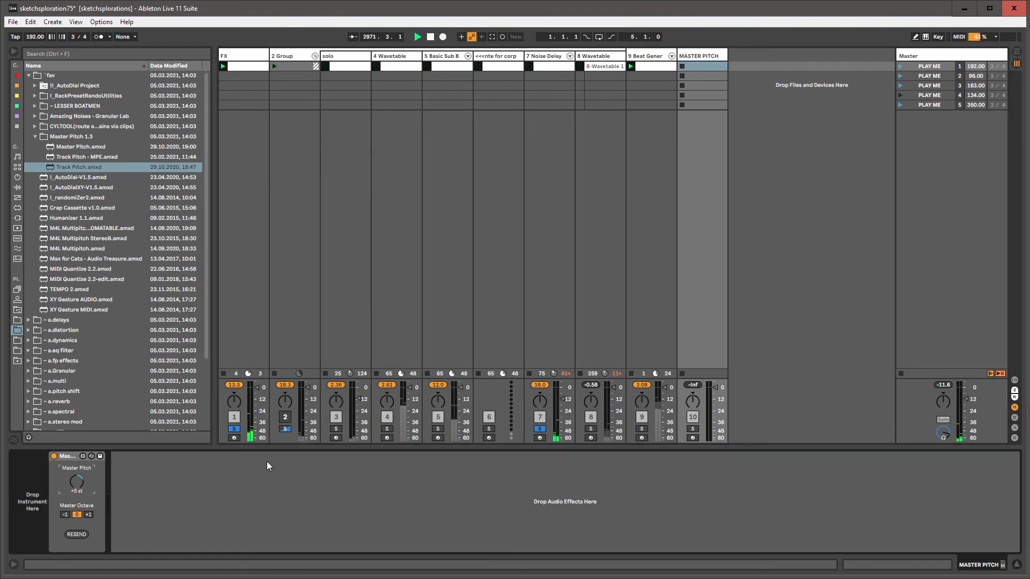
pyautogui.click(237, 429)
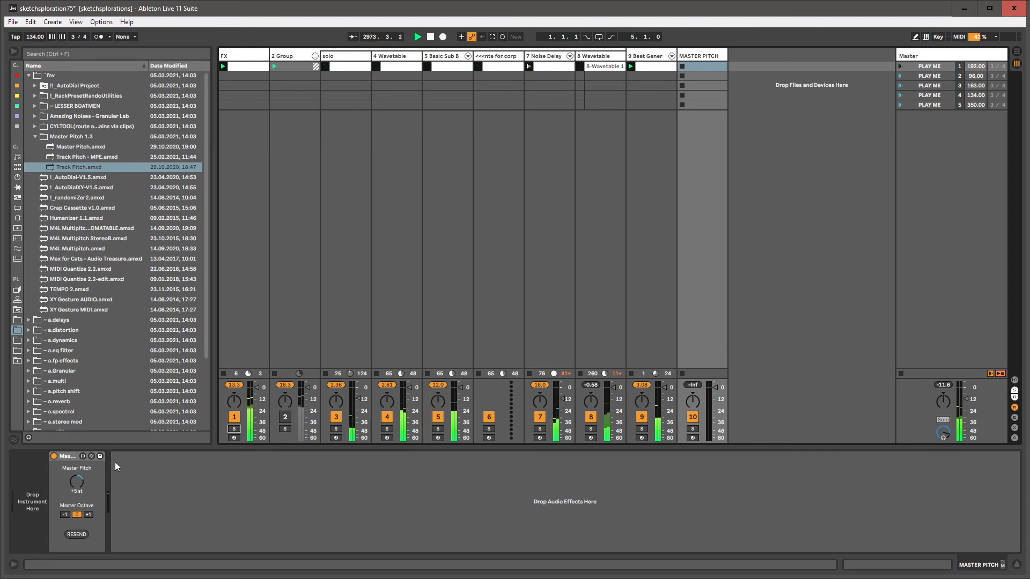
# Try Master Pitch at -12 st with Master Octave at -1, and at +12 st with Master Octave at 0
pyautogui.click(83, 484)
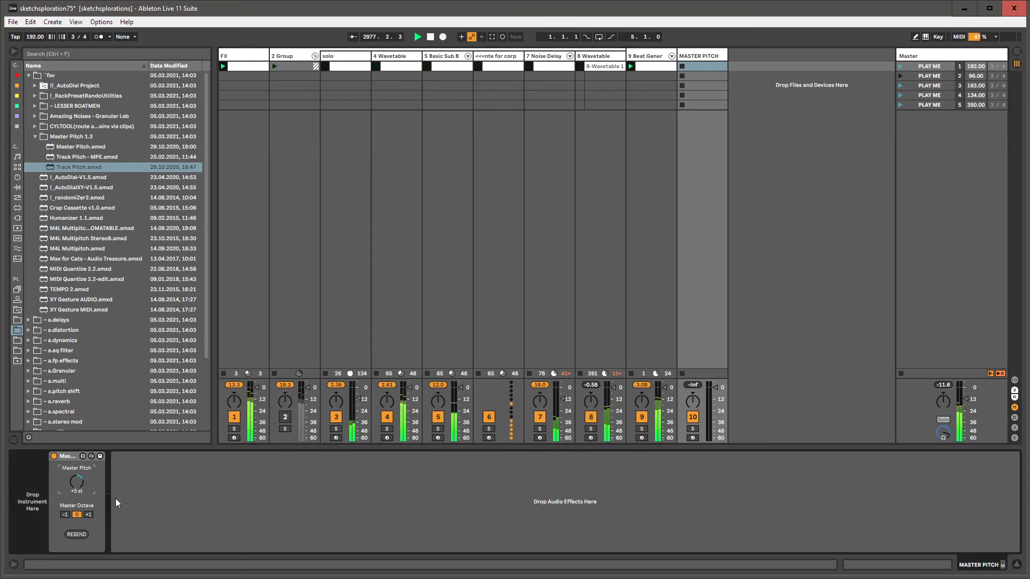
pyautogui.press('Delete')
pyautogui.moveTo(83, 484); pyautogui.dragTo(83, 517)
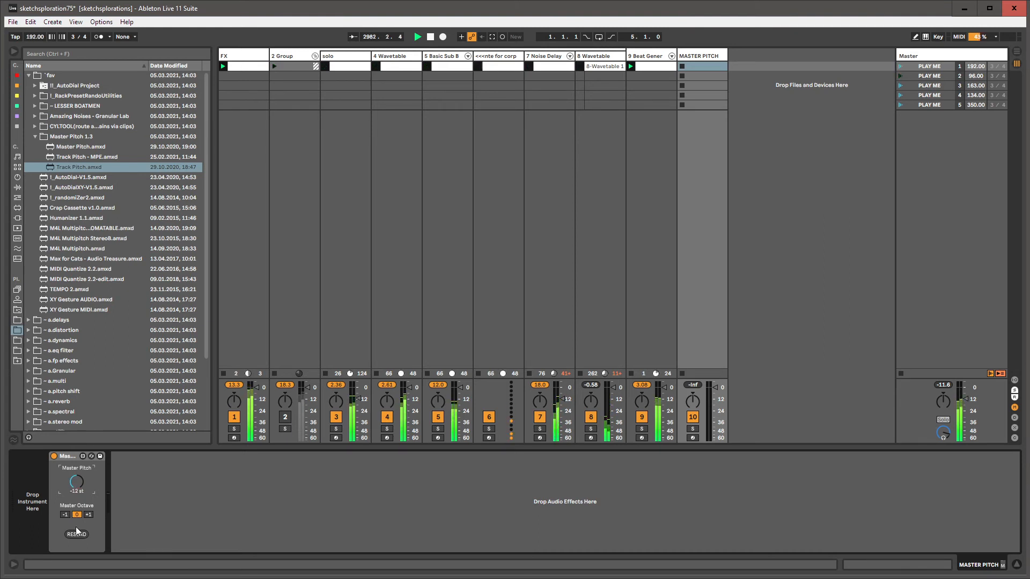
pyautogui.click(65, 515)
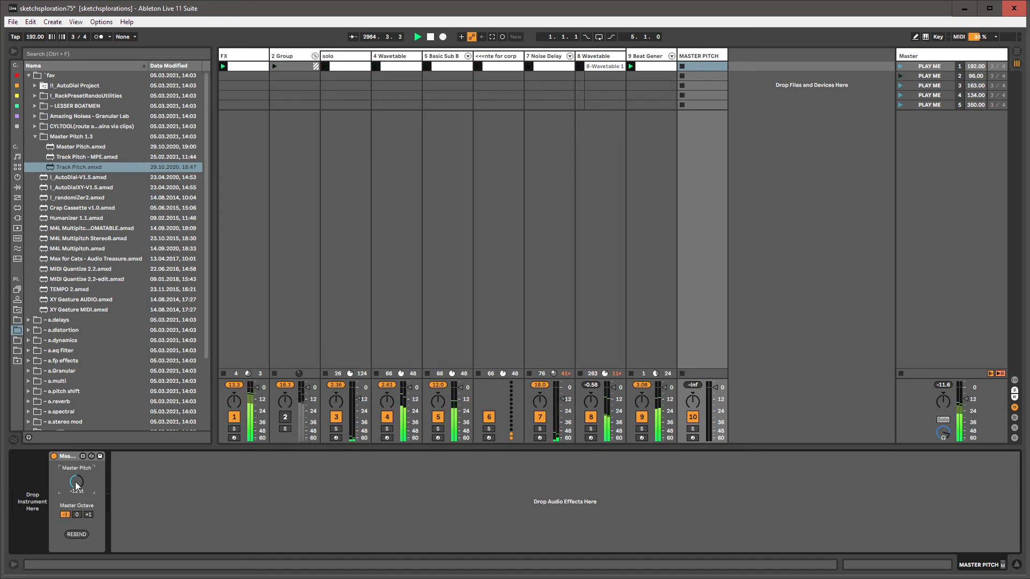
pyautogui.moveTo(76, 486); pyautogui.dragTo(77, 453)
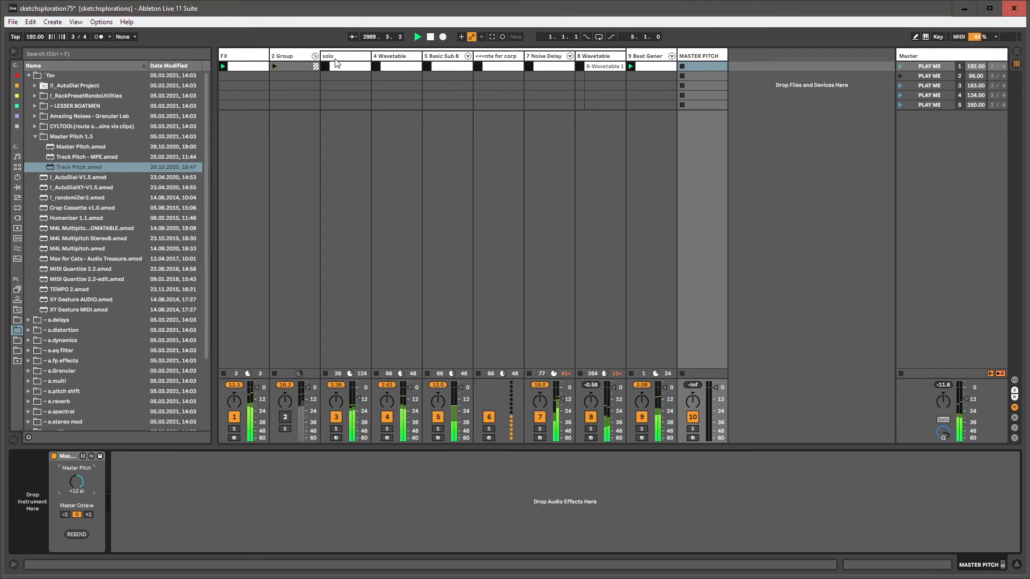
# Collapse the Master Pitch 1.3 and fav folders in the browser and reset Master Pitch to 0 st
pyautogui.click(701, 56)
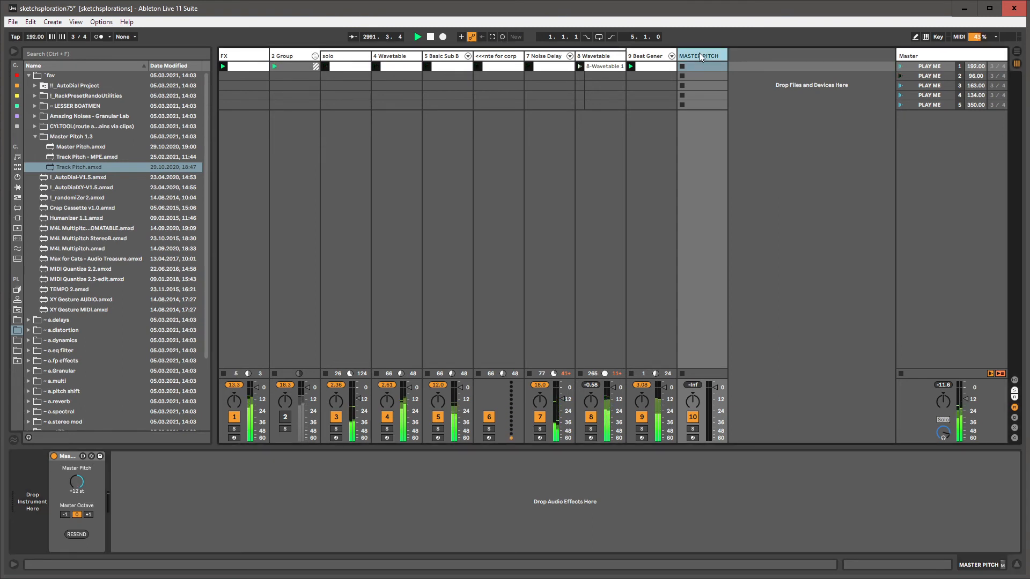
pyautogui.click(124, 493)
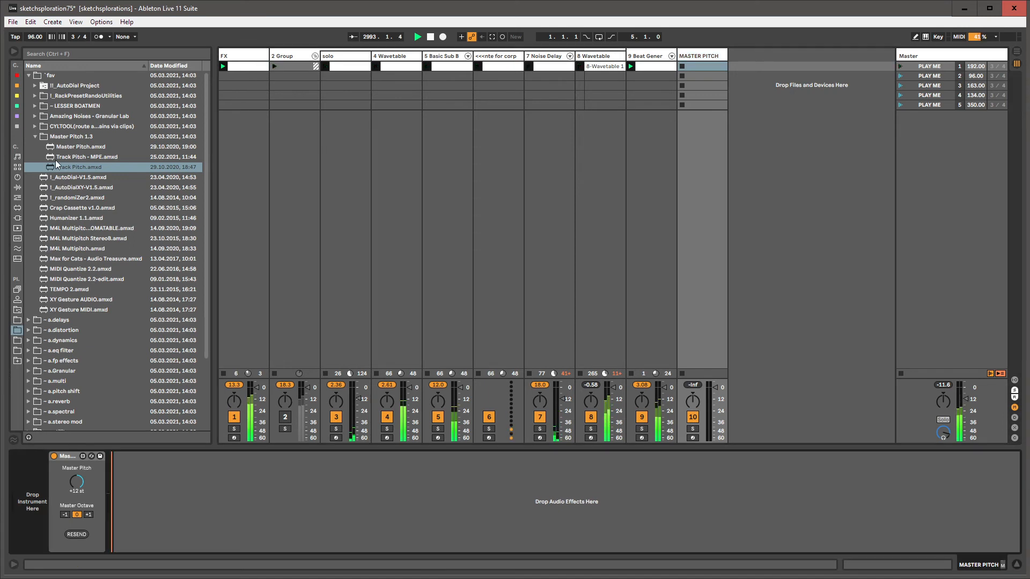
pyautogui.click(35, 136)
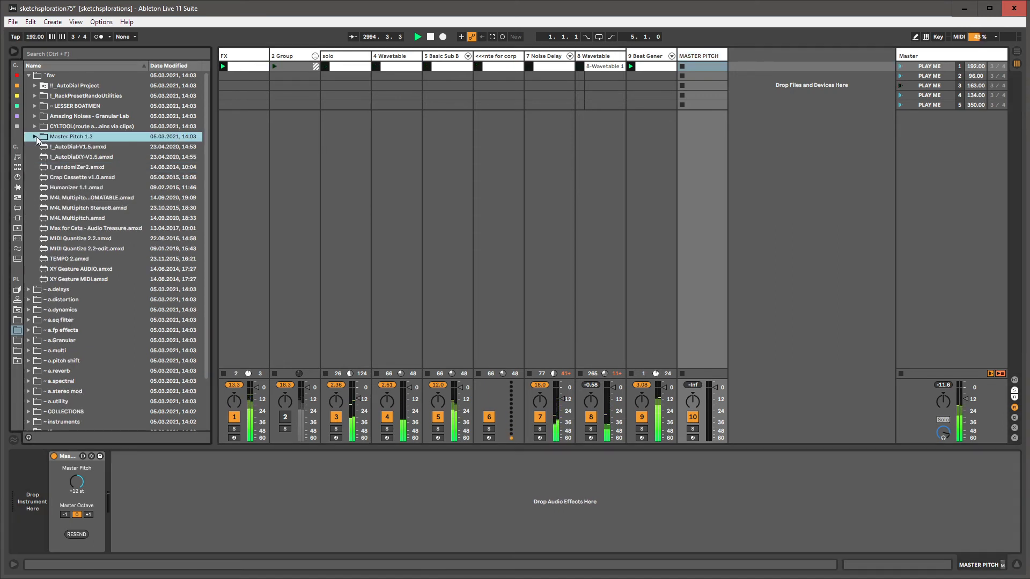
pyautogui.click(29, 76)
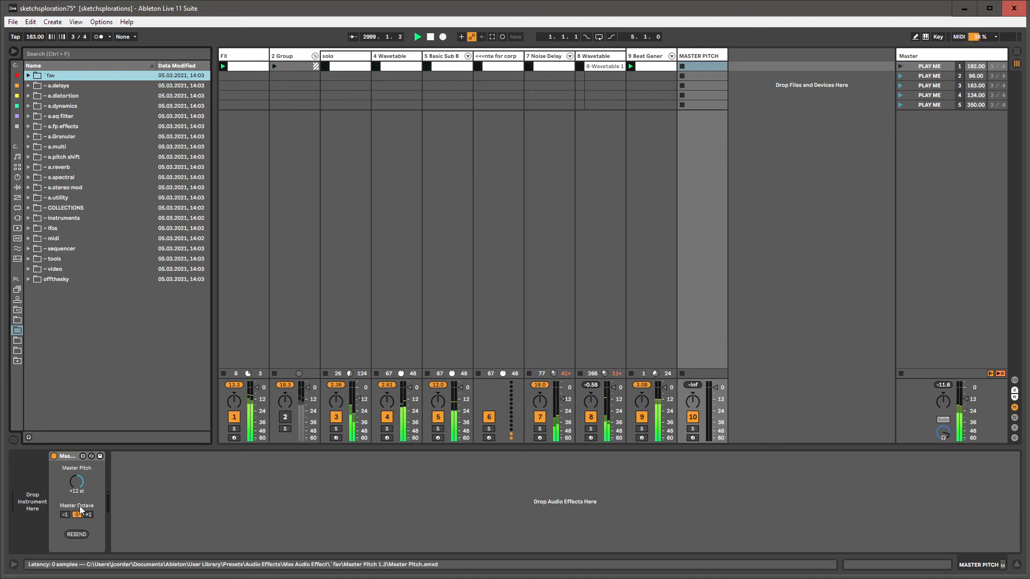
pyautogui.click(78, 484)
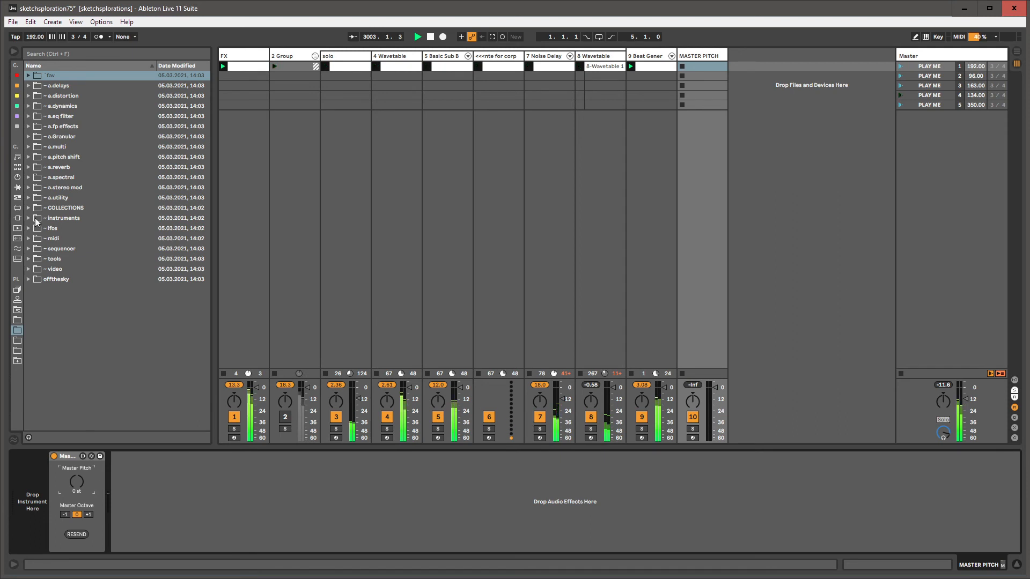
# Expand the lfos folder in the browser and try Master Pitch at +7 st before returning it to 0 st
pyautogui.click(29, 228)
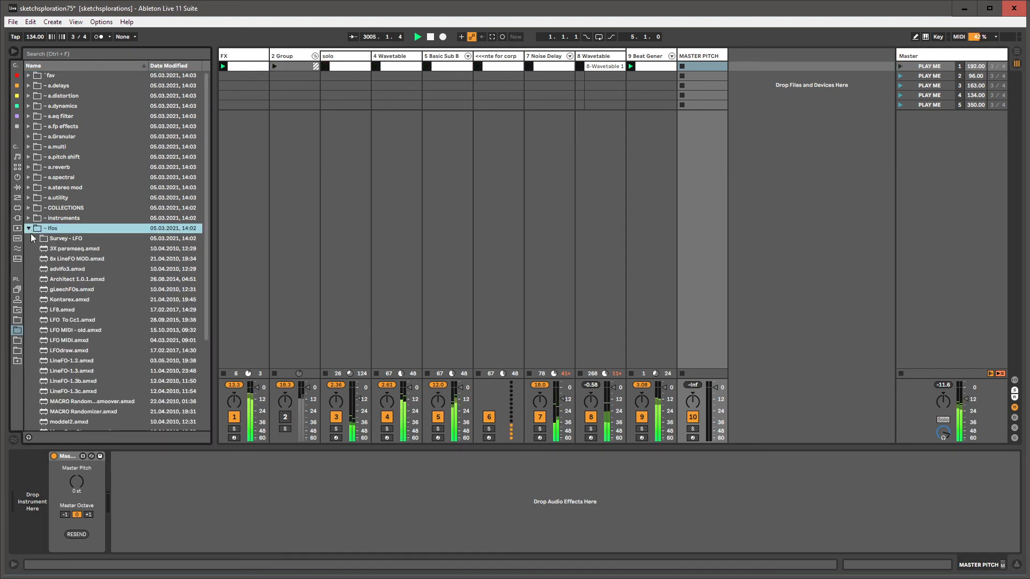
pyautogui.click(29, 228)
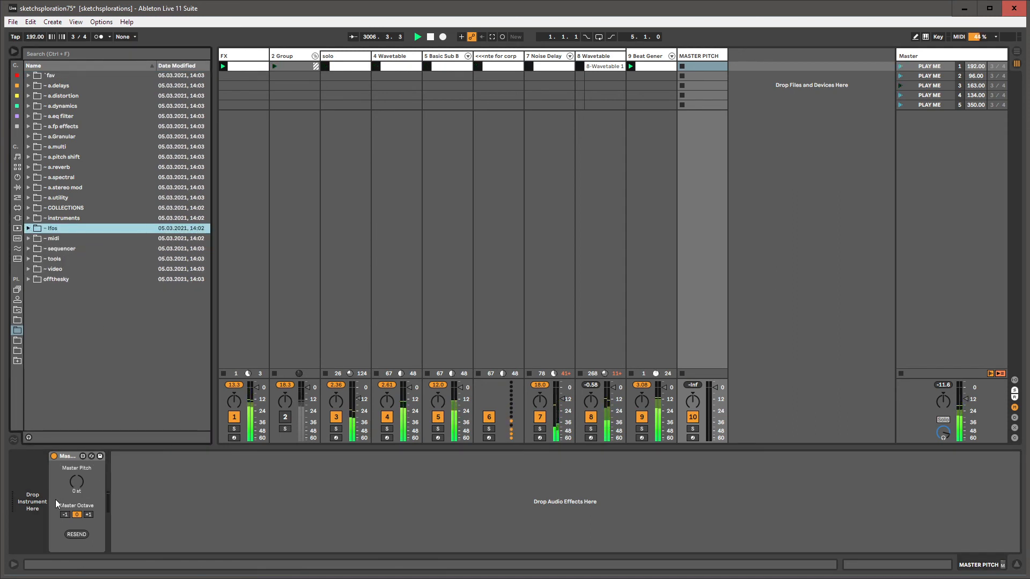
pyautogui.click(76, 481)
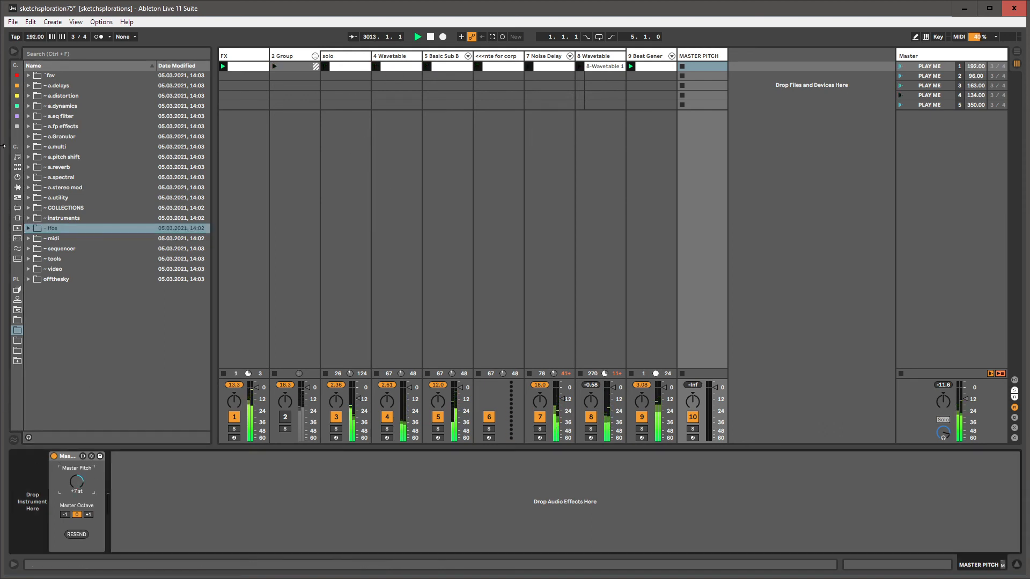
pyautogui.click(28, 228)
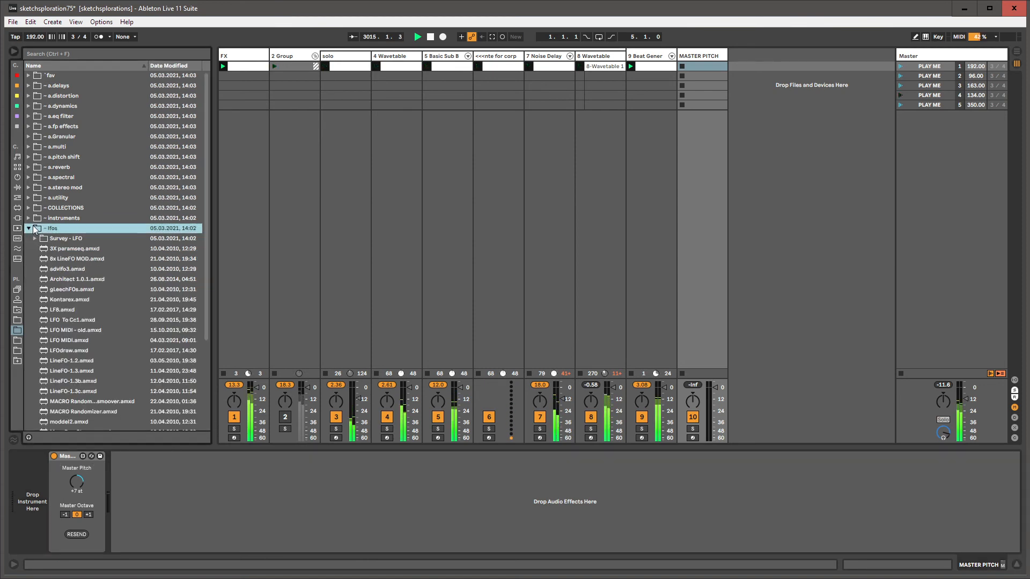
pyautogui.click(80, 484)
# Create and launch a clip in the first slot of the MASTER PITCH track with Legato enabled
pyautogui.doubleClick(697, 65)
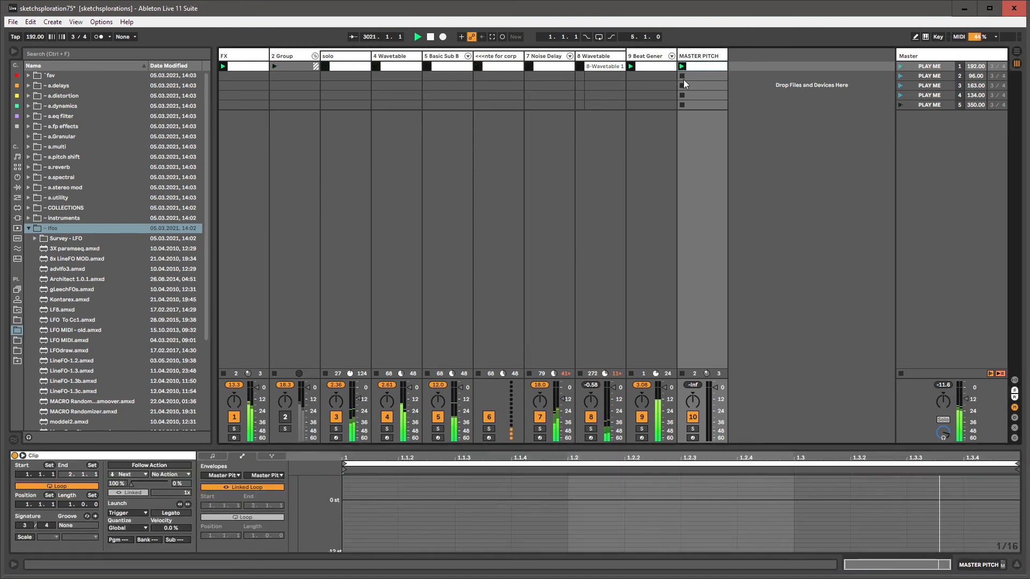
pyautogui.moveTo(696, 102); pyautogui.dragTo(693, 72)
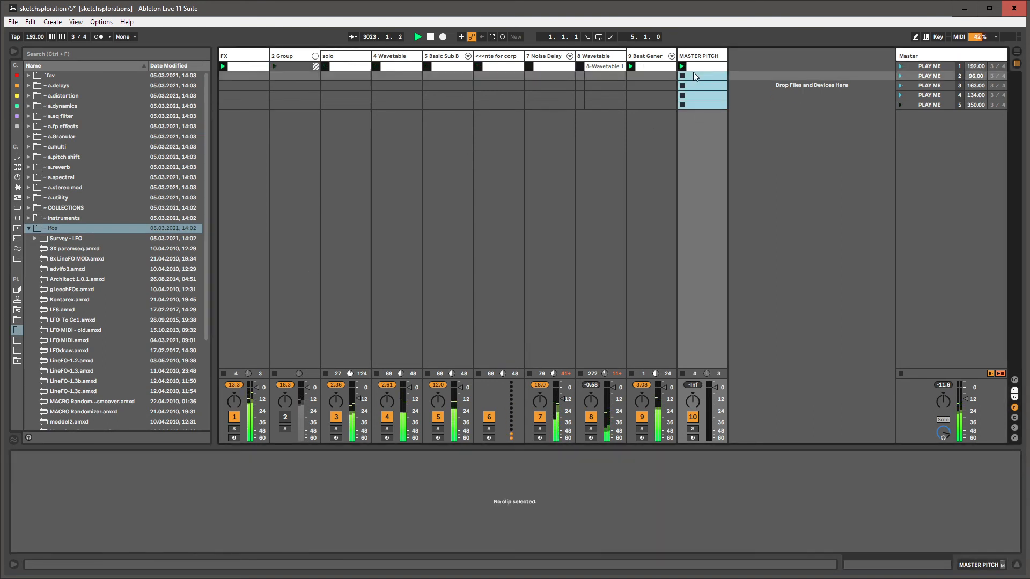
pyautogui.click(690, 69)
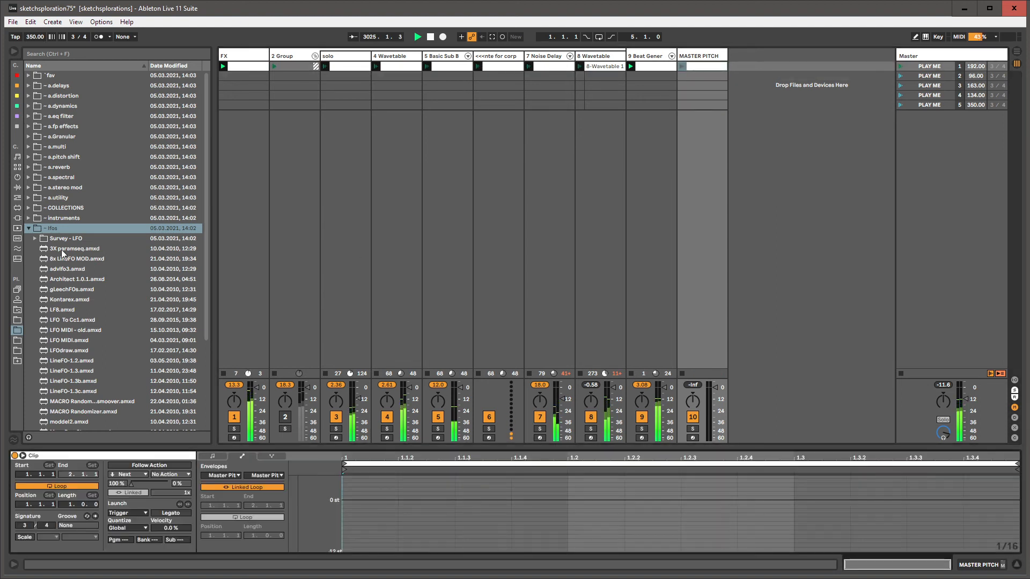
pyautogui.click(22, 456)
pyautogui.click(171, 513)
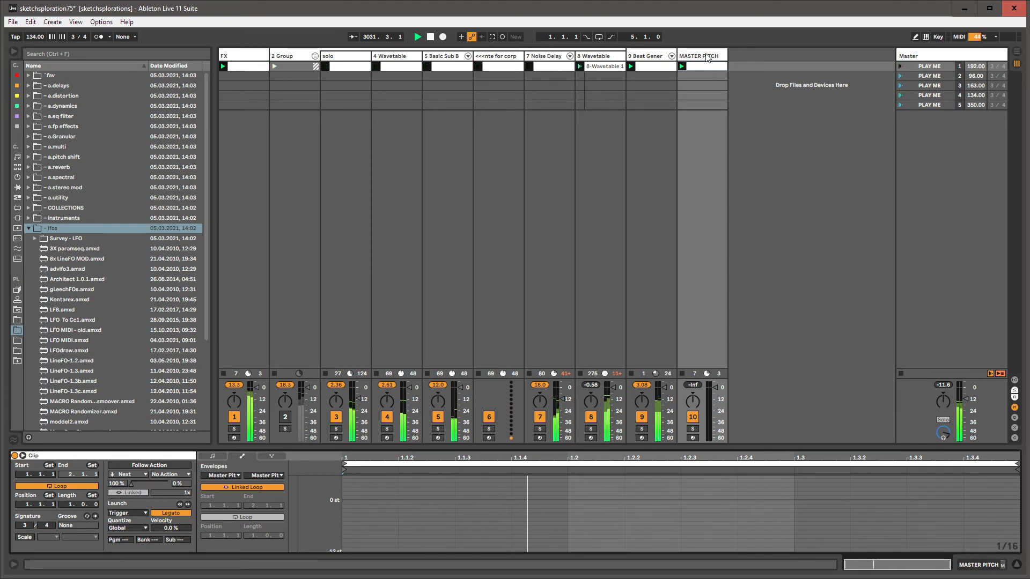
# Open the clip's Master Pitch envelope and draw +12 st steps at 1.1.2 and from 1.2.4 to 1.3.2
pyautogui.click(698, 56)
pyautogui.click(78, 492)
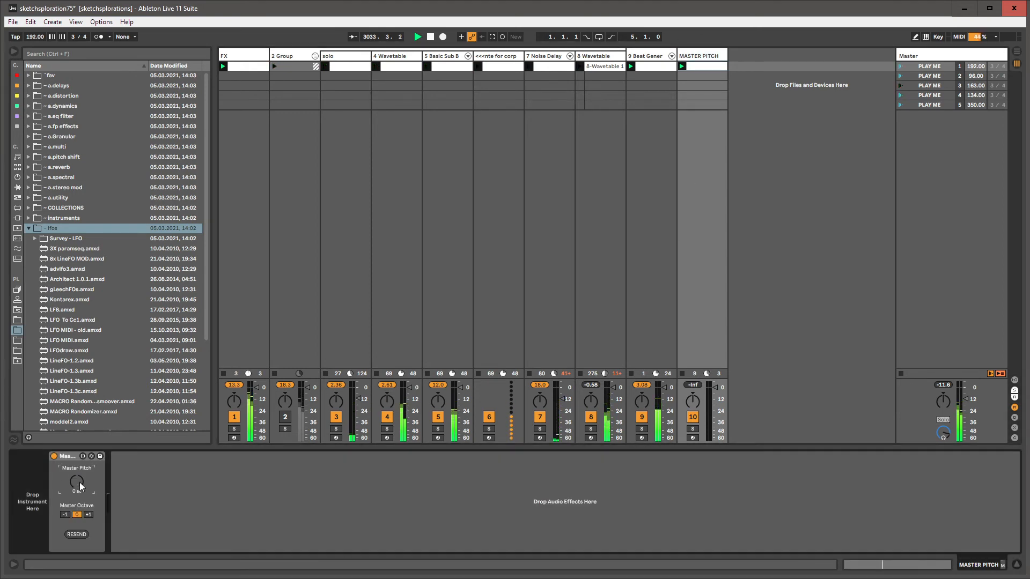
pyautogui.rightClick(81, 487)
pyautogui.click(82, 495)
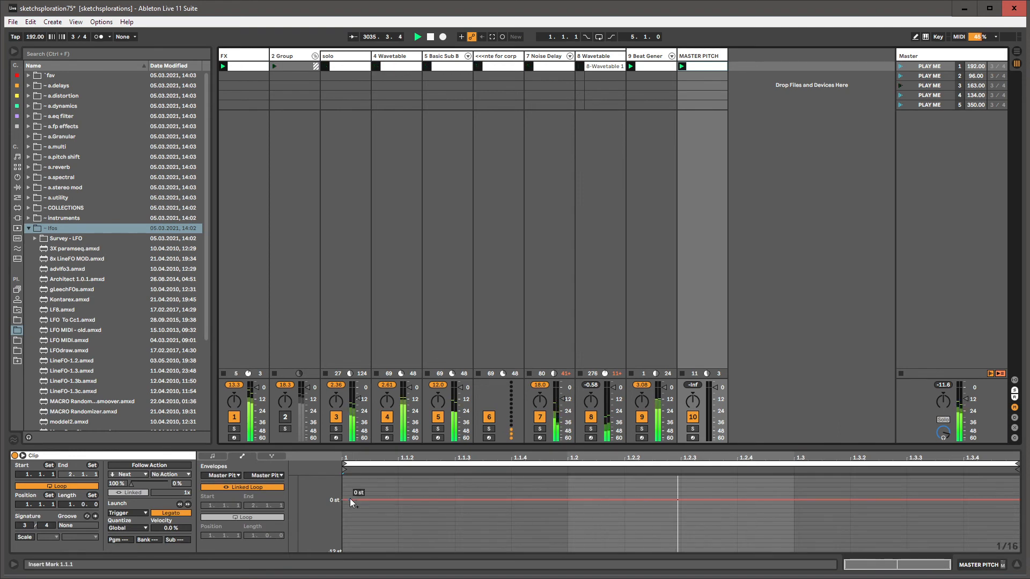
pyautogui.press('b')
pyautogui.scroll(1, 352, 503)
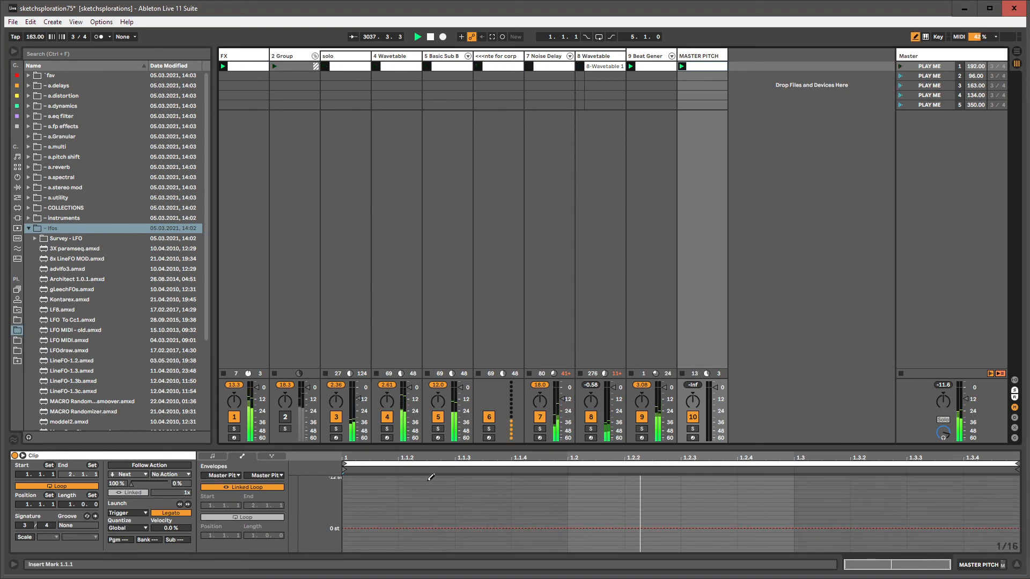
pyautogui.click(431, 477)
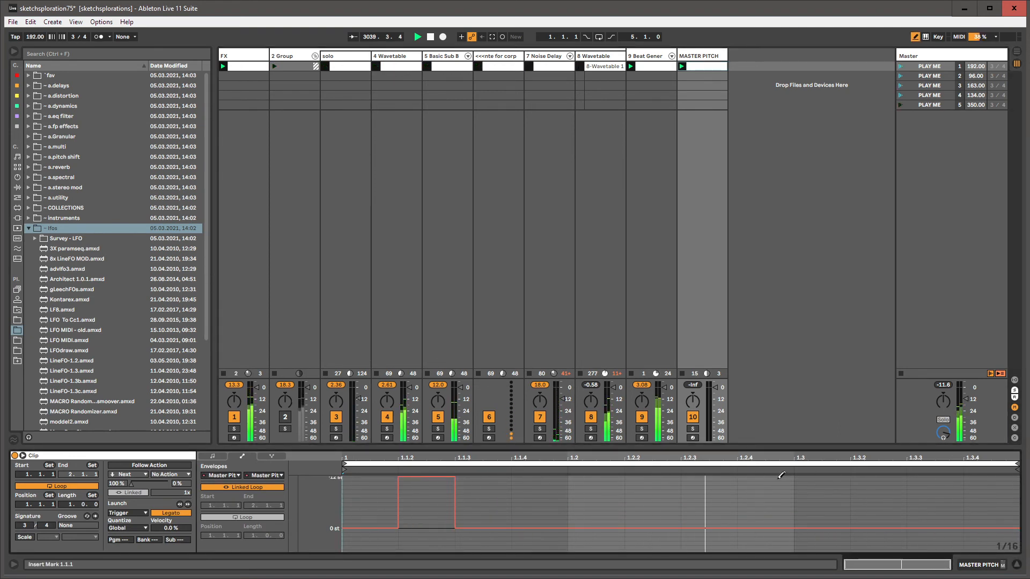
pyautogui.moveTo(782, 475); pyautogui.dragTo(799, 477)
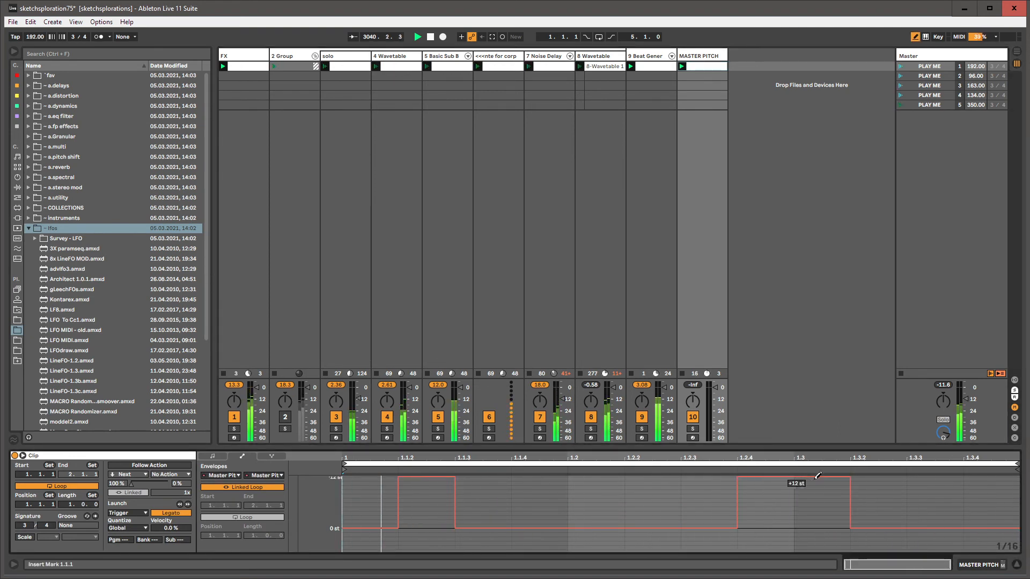
# Set the first macro of the d_w OnOFF rack on the 9 Beat Generator track to 33
pyautogui.click(636, 69)
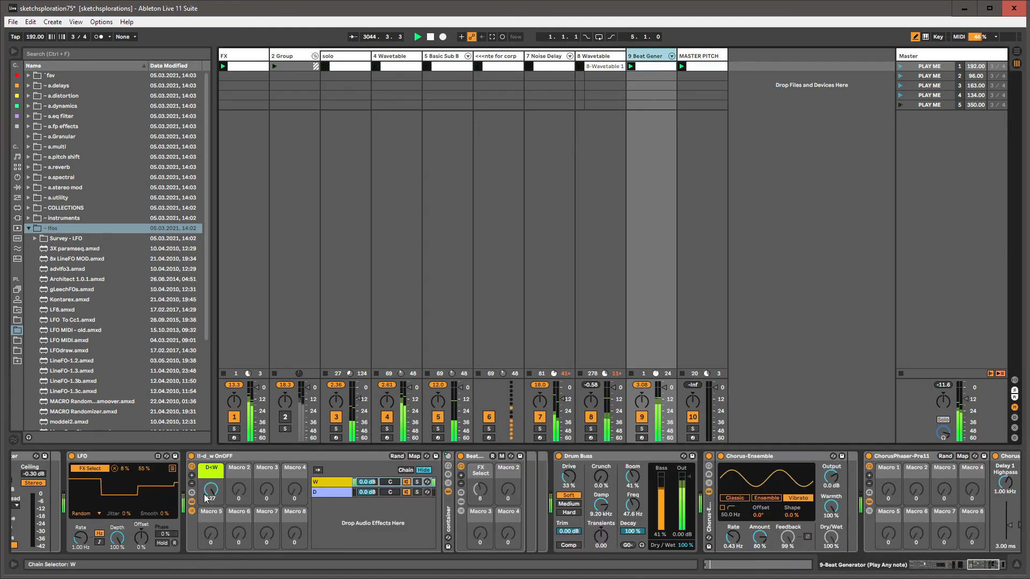
pyautogui.moveTo(211, 490); pyautogui.dragTo(211, 536)
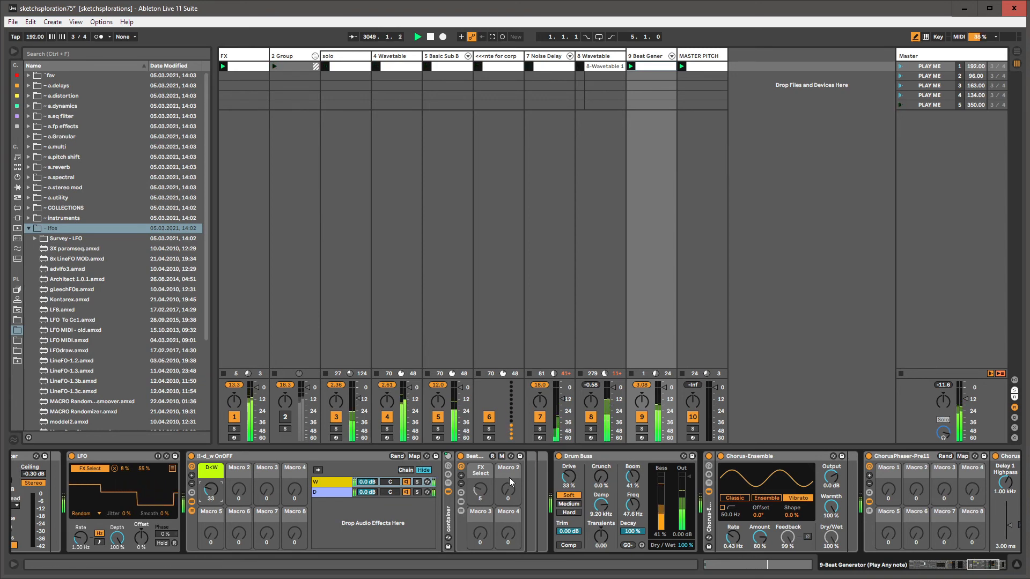
# Inspect the BeatRepeeeeetFXSELECT rack's chains and the Beat Repeat preset in each on the 9 Beat Generator track
pyautogui.click(461, 511)
pyautogui.click(553, 480)
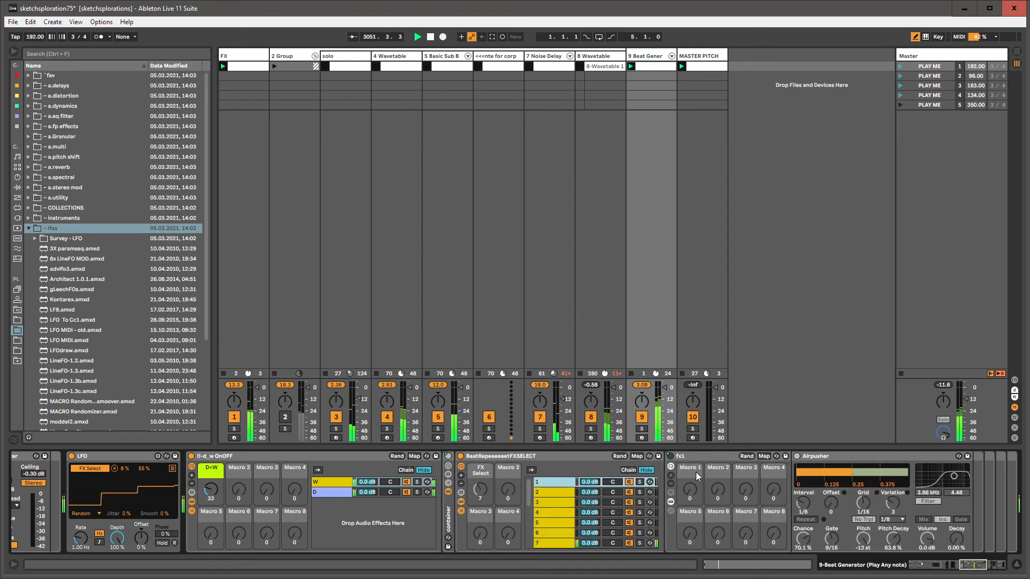
pyautogui.click(555, 493)
pyautogui.click(558, 503)
pyautogui.click(561, 513)
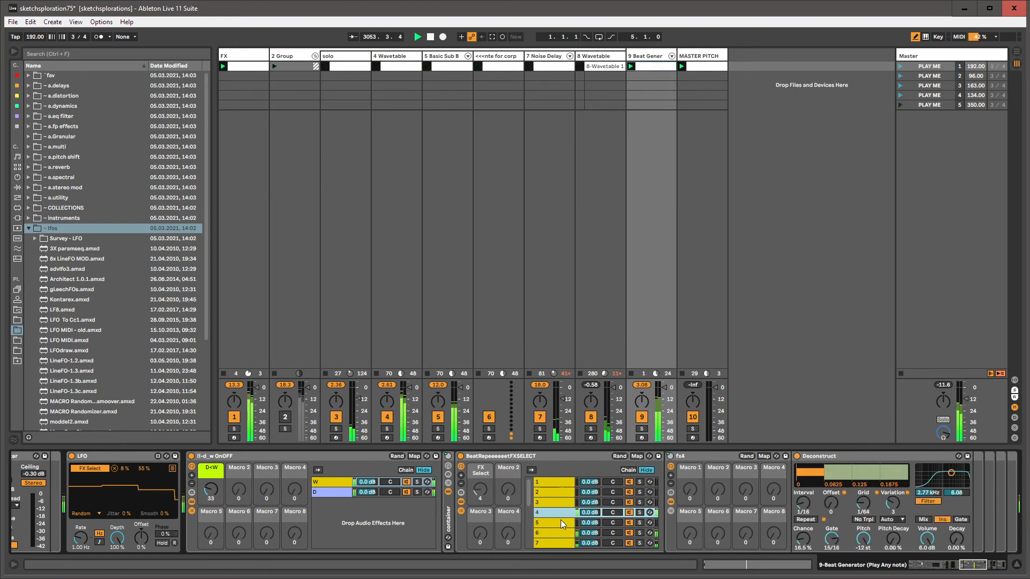
pyautogui.click(562, 523)
pyautogui.click(562, 533)
pyautogui.click(563, 541)
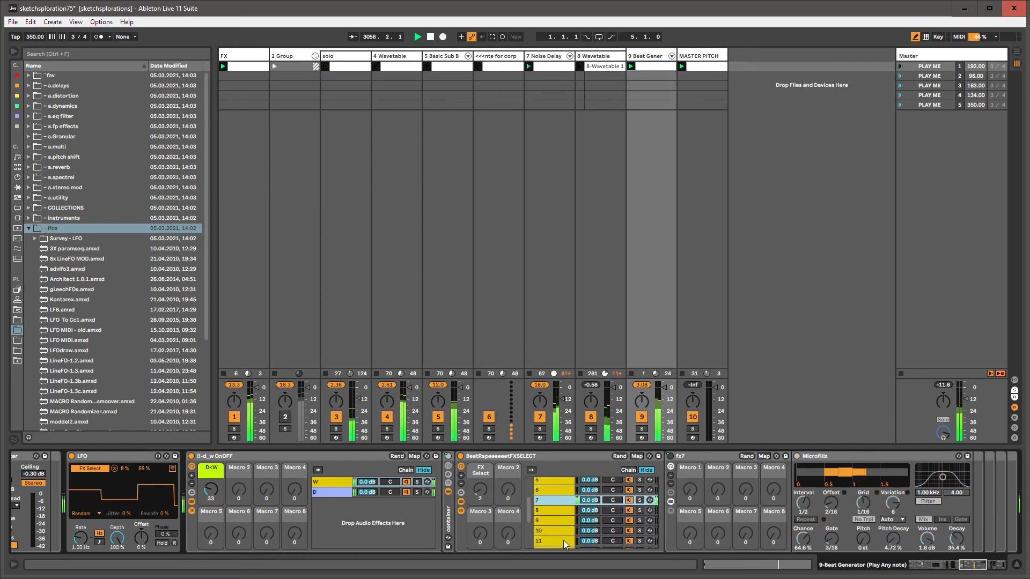
pyautogui.click(558, 511)
pyautogui.click(558, 520)
pyautogui.click(559, 531)
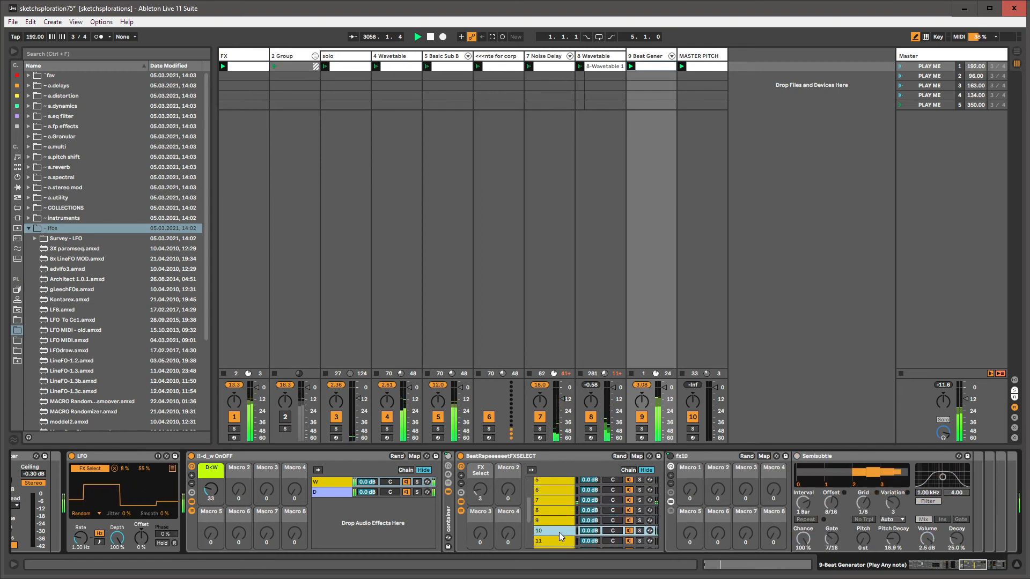
pyautogui.click(559, 502)
pyautogui.click(556, 492)
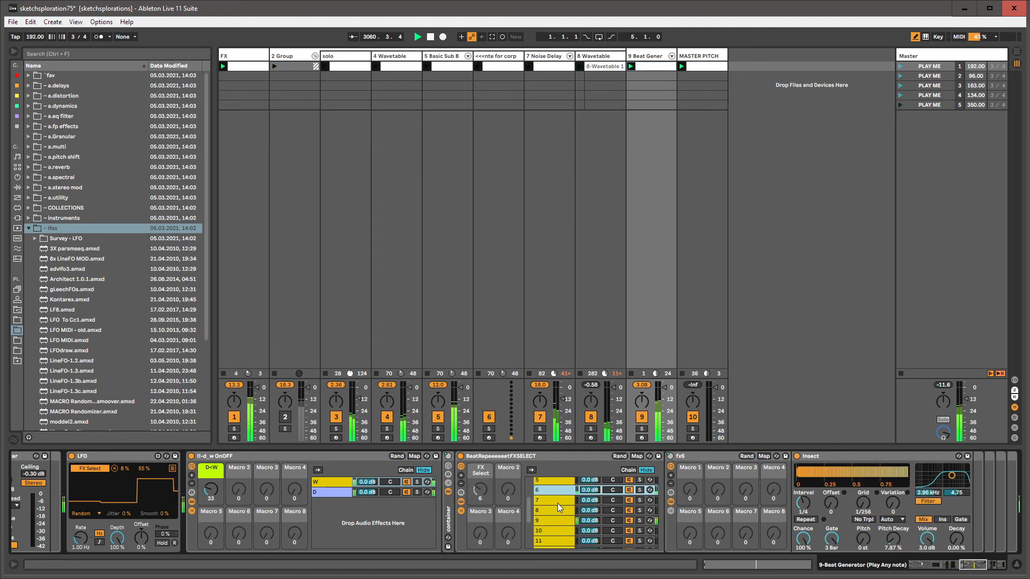
pyautogui.scroll(2, 558, 509)
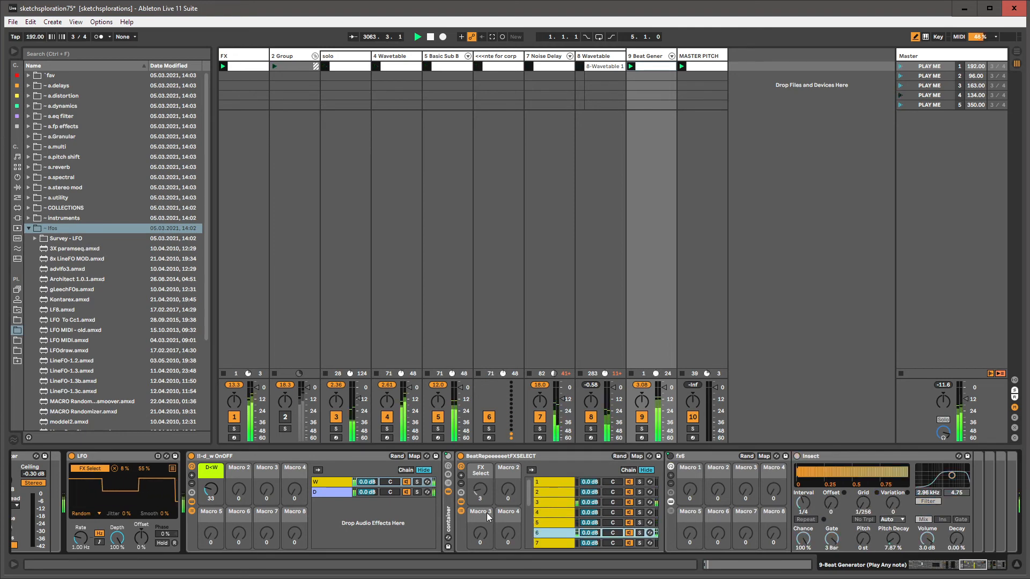
# With the lfos folder collapsed, set Master Octave to -1 on the MASTER PITCH track and open its clip envelope
pyautogui.click(692, 54)
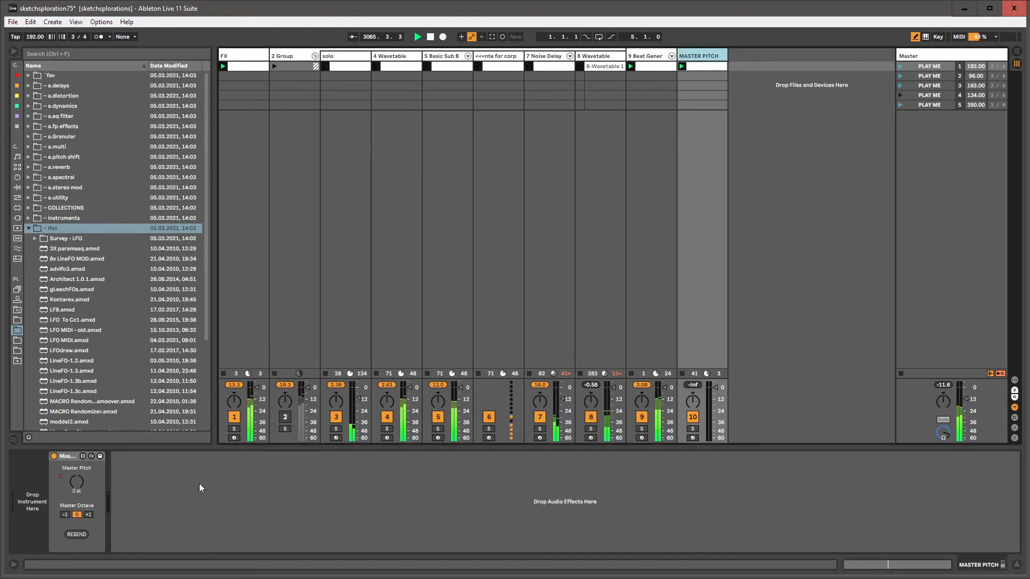
pyautogui.click(27, 228)
pyautogui.click(65, 515)
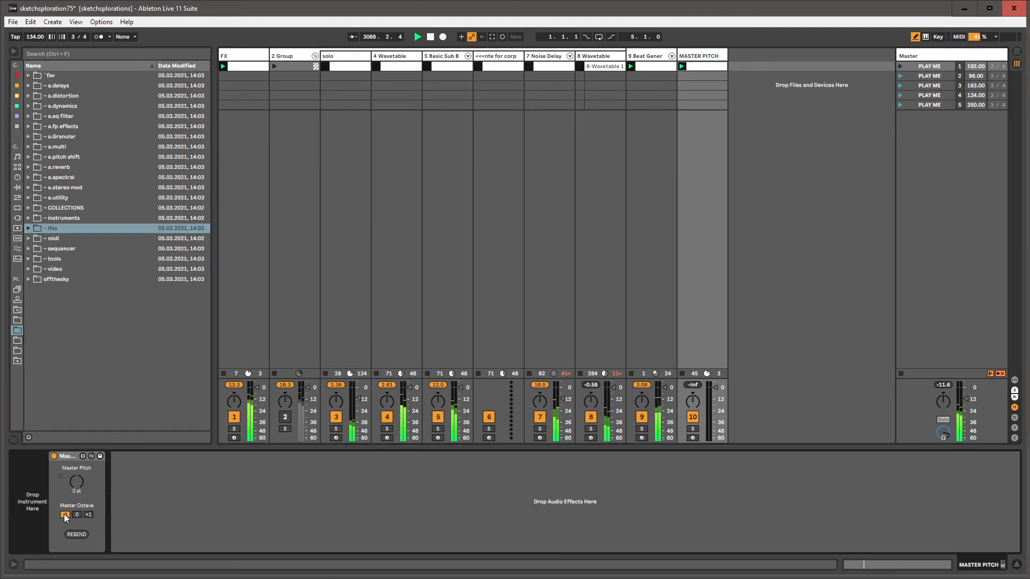
pyautogui.rightClick(65, 517)
pyautogui.click(80, 523)
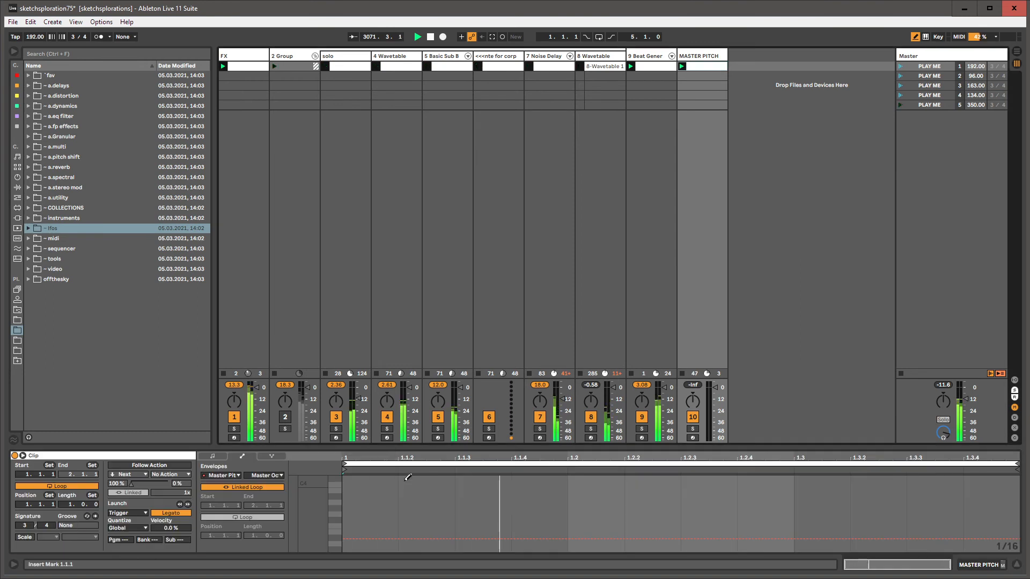
# Shape the Master Octave envelope with a +1 step from the start to about 1.1.2 and a 0 step from 1.2.2 to 1.3
pyautogui.press('b')
pyautogui.click(414, 539)
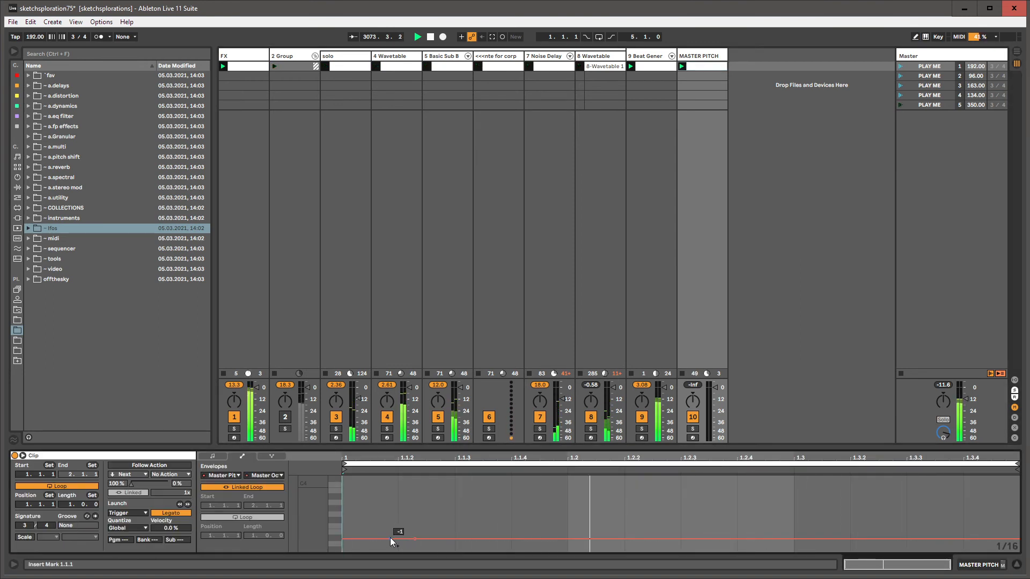
pyautogui.moveTo(390, 538); pyautogui.dragTo(390, 488)
pyautogui.press('b')
pyautogui.moveTo(633, 489)
pyautogui.mouseDown()
pyautogui.moveTo(743, 494)
pyautogui.moveTo(744, 510)
pyautogui.moveTo(666, 508)
pyautogui.mouseUp()
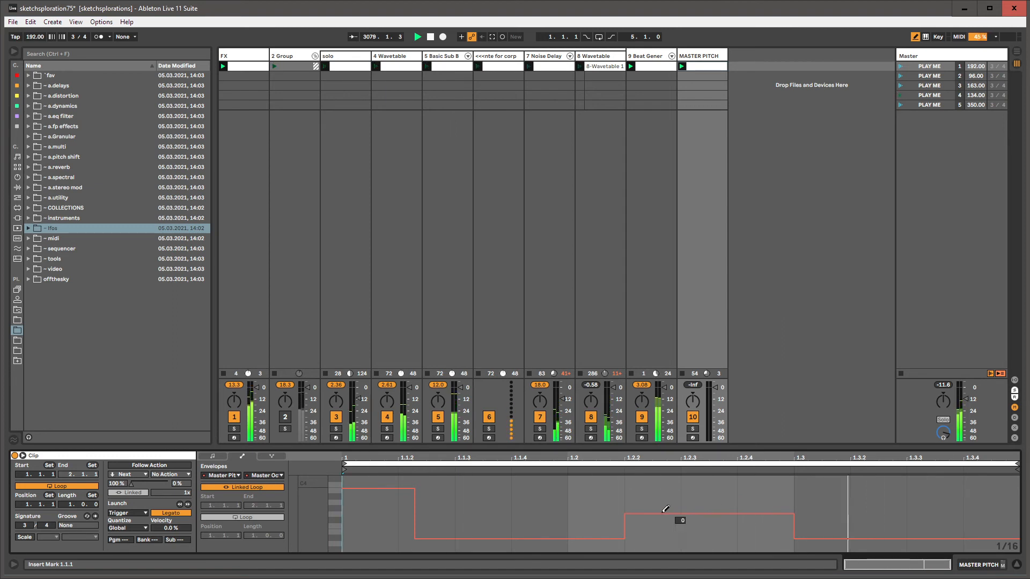
# Unlink the Master Octave envelope loop, set its length to 17.0.0, and draw 0 steps near bars 8, 11 and 14
pyautogui.click(243, 487)
pyautogui.moveTo(263, 543); pyautogui.dragTo(263, 516)
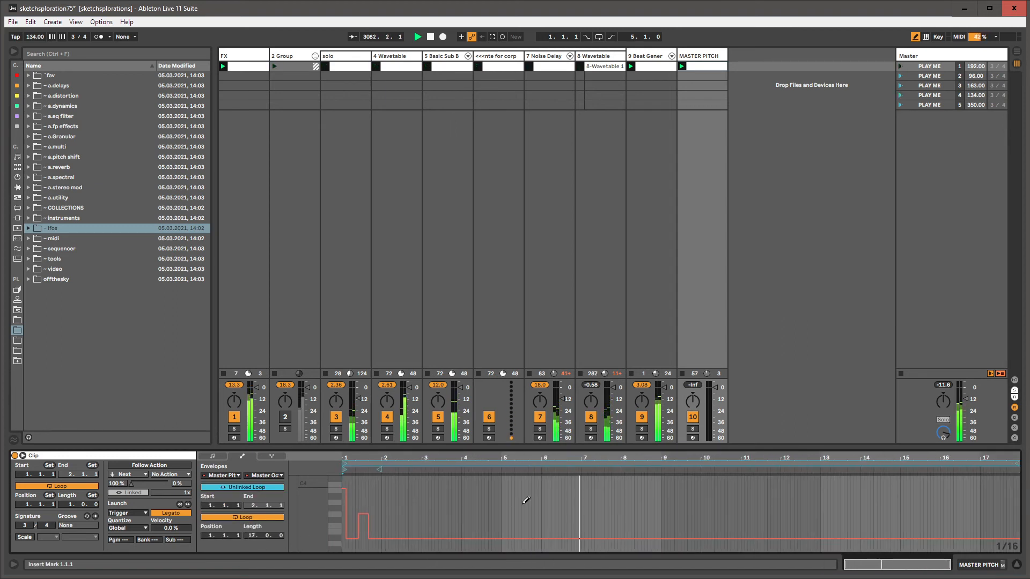
pyautogui.moveTo(614, 514); pyautogui.dragTo(659, 514)
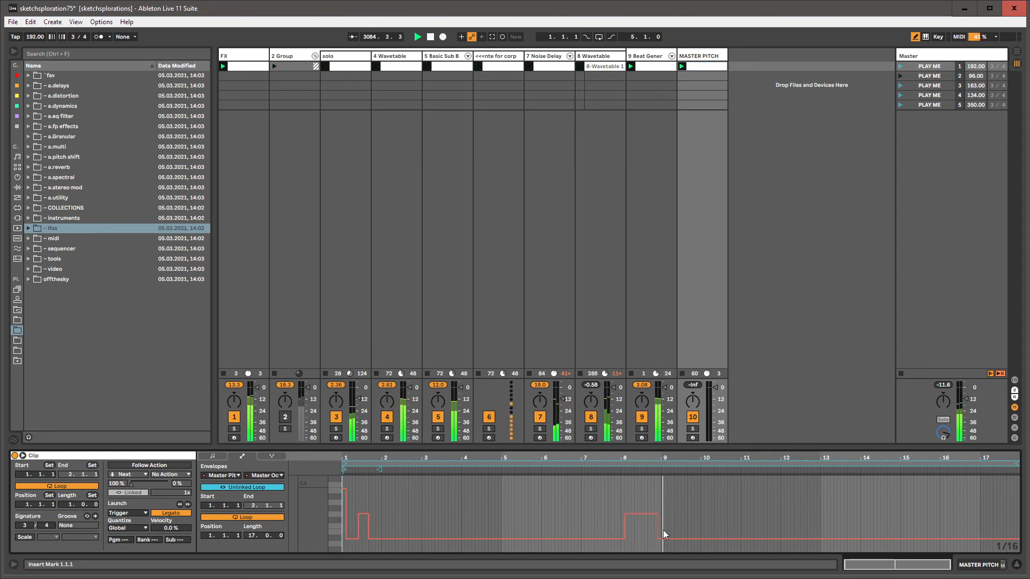
pyautogui.moveTo(755, 515); pyautogui.dragTo(778, 516)
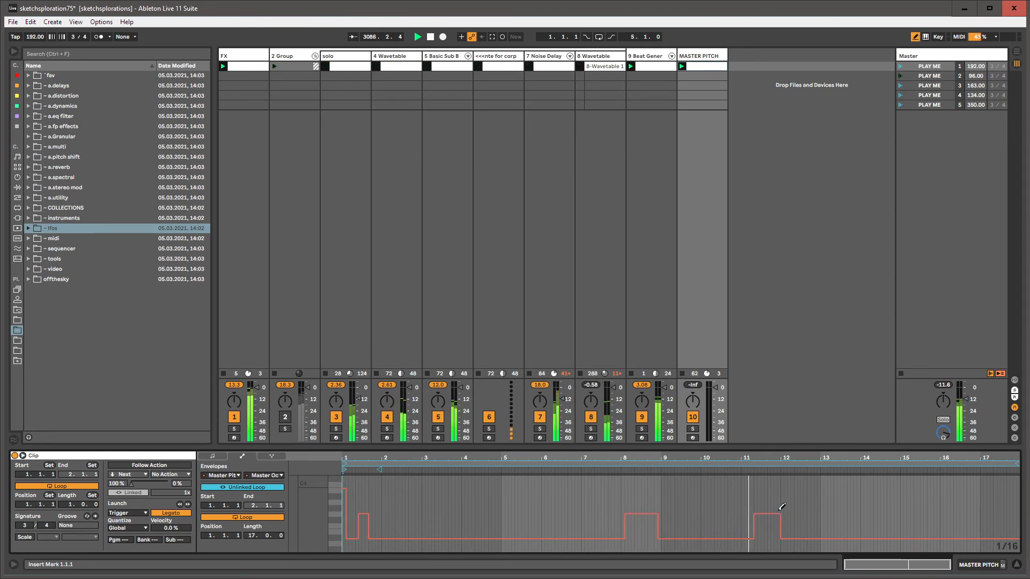
pyautogui.moveTo(858, 514); pyautogui.dragTo(888, 514)
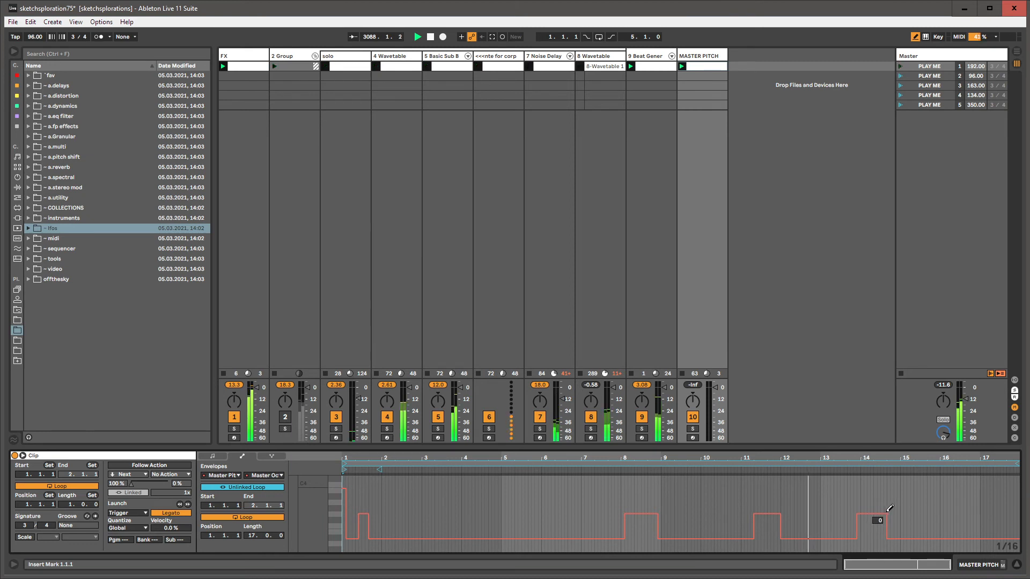
# Return to the MASTER PITCH track's device and resend its pitch values
pyautogui.click(699, 68)
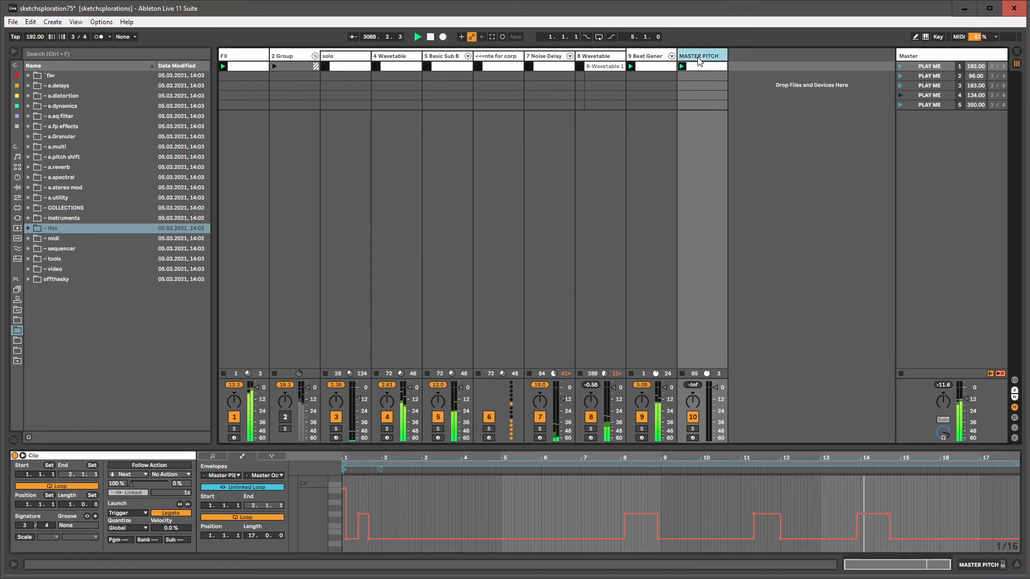
pyautogui.doubleClick(697, 66)
pyautogui.doubleClick(698, 59)
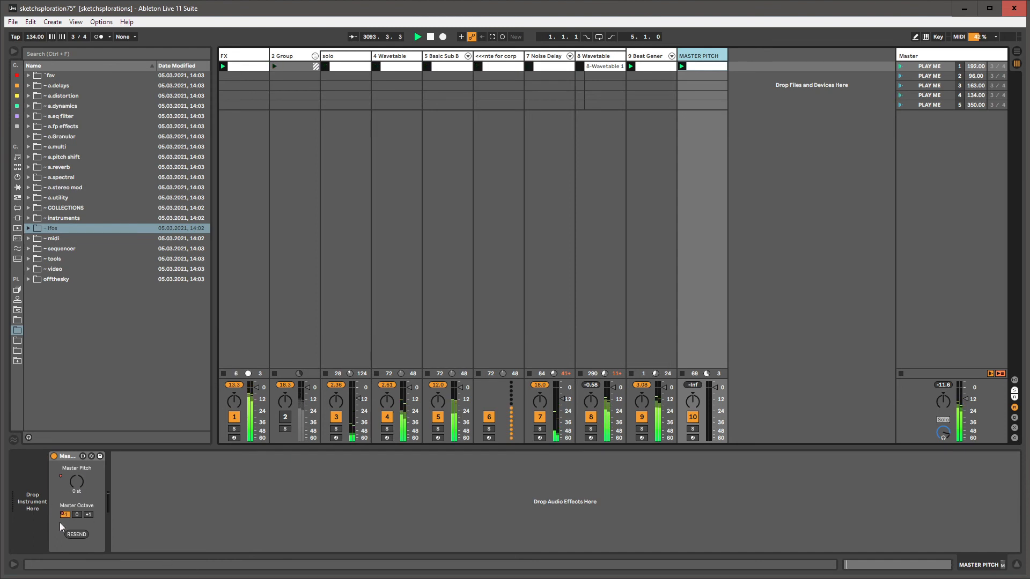
pyautogui.click(75, 536)
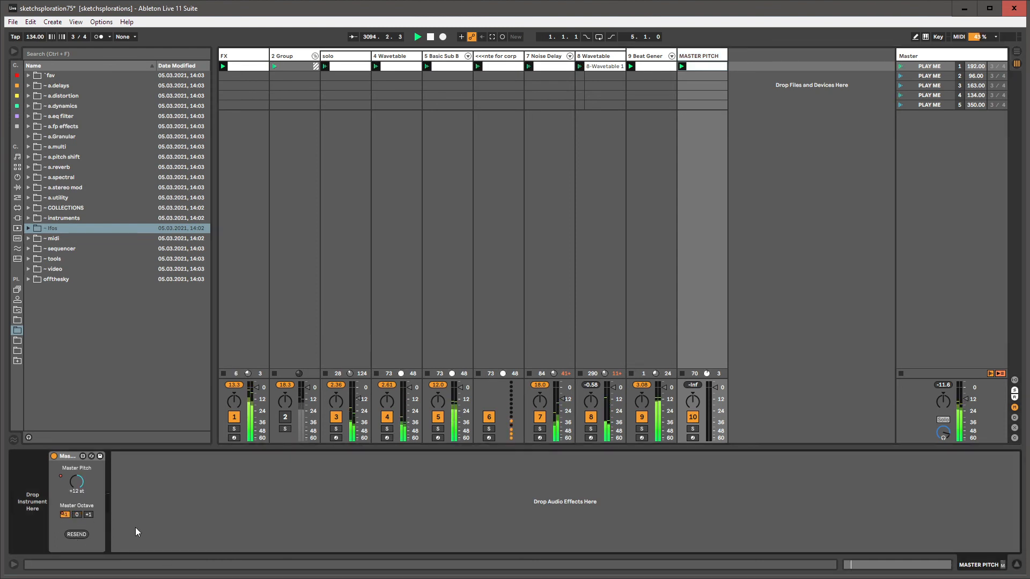
# Save the Live Set, collect all used media files into the project, and restart playback
pyautogui.click(13, 22)
pyautogui.click(32, 113)
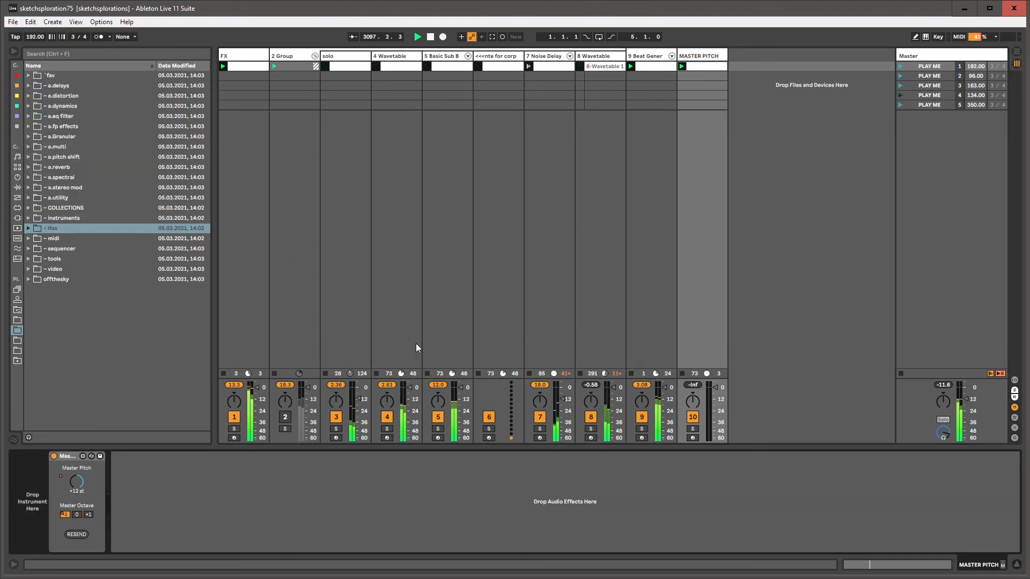
pyautogui.click(12, 21)
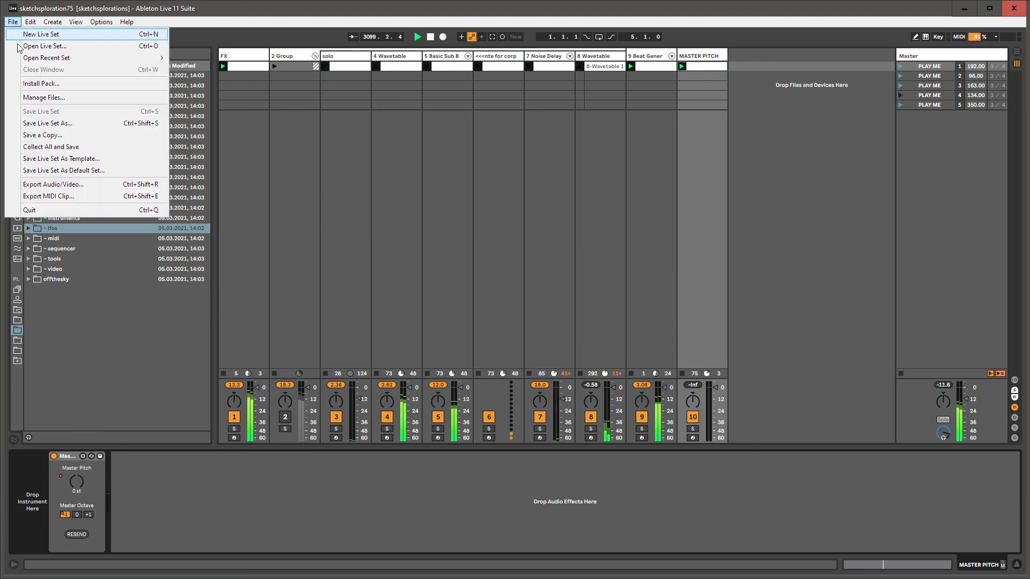
pyautogui.click(57, 153)
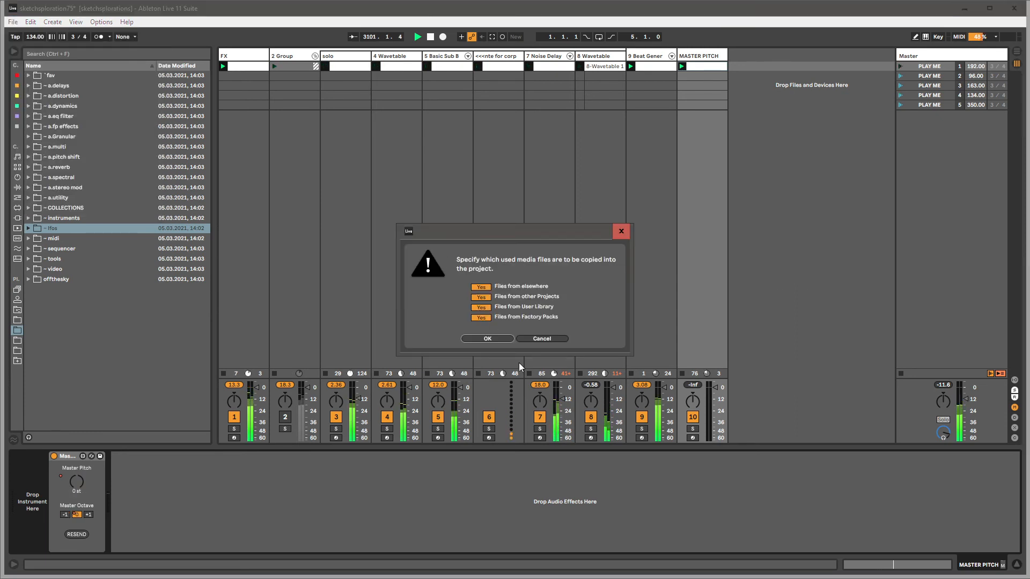
pyautogui.click(505, 338)
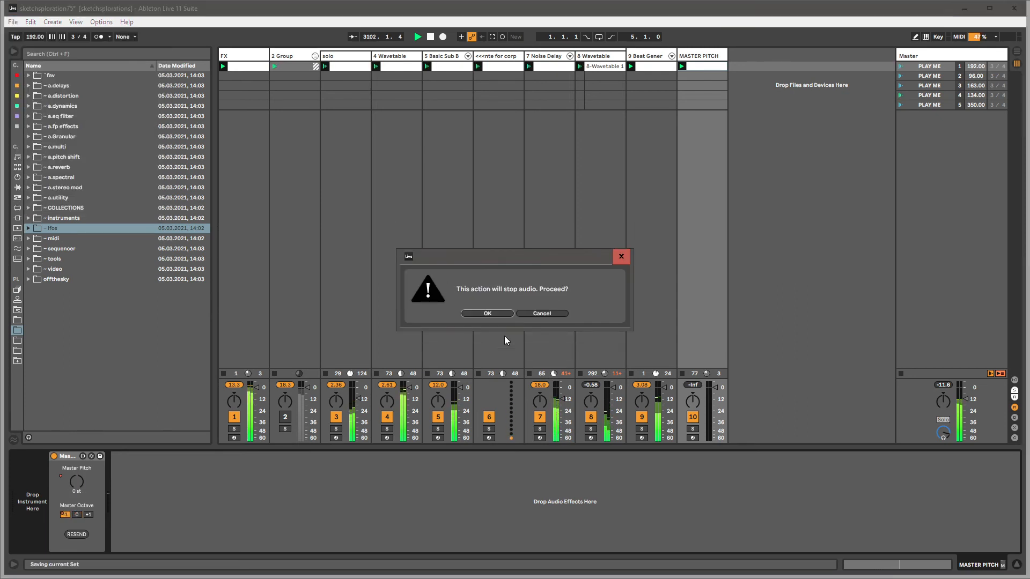
pyautogui.click(485, 313)
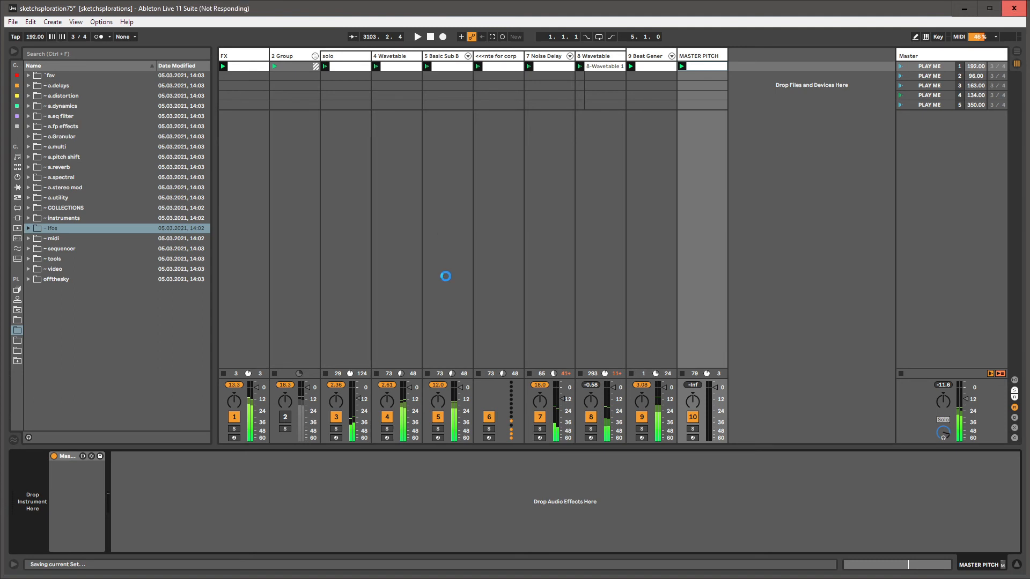
pyautogui.click(417, 37)
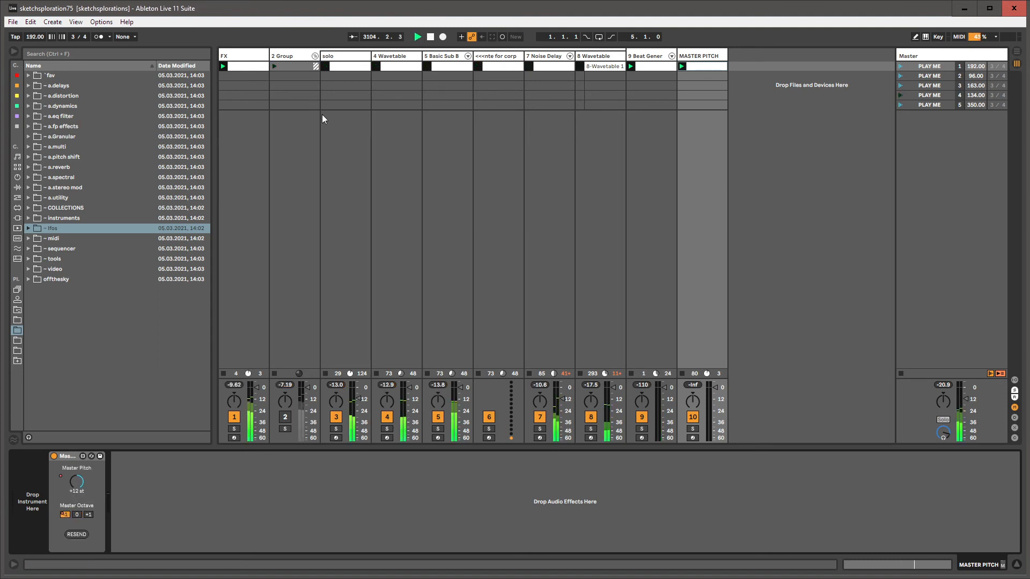
# Collapse RACKS in the project folder and expand Presets through Audio Effects, Max Audio Effect and `fav to the contents of Master Pitch 1.3
pyautogui.click(17, 310)
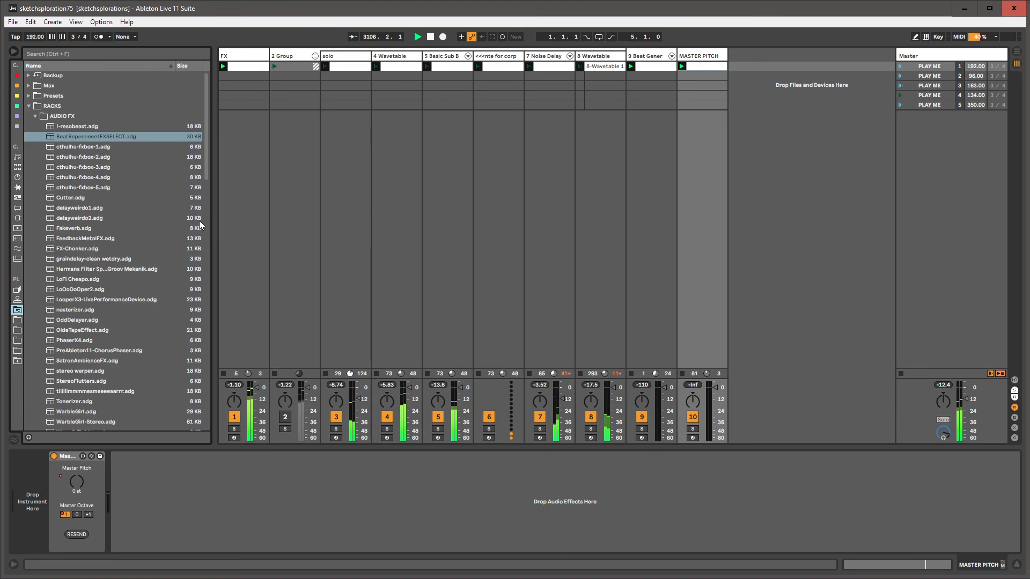
pyautogui.click(29, 106)
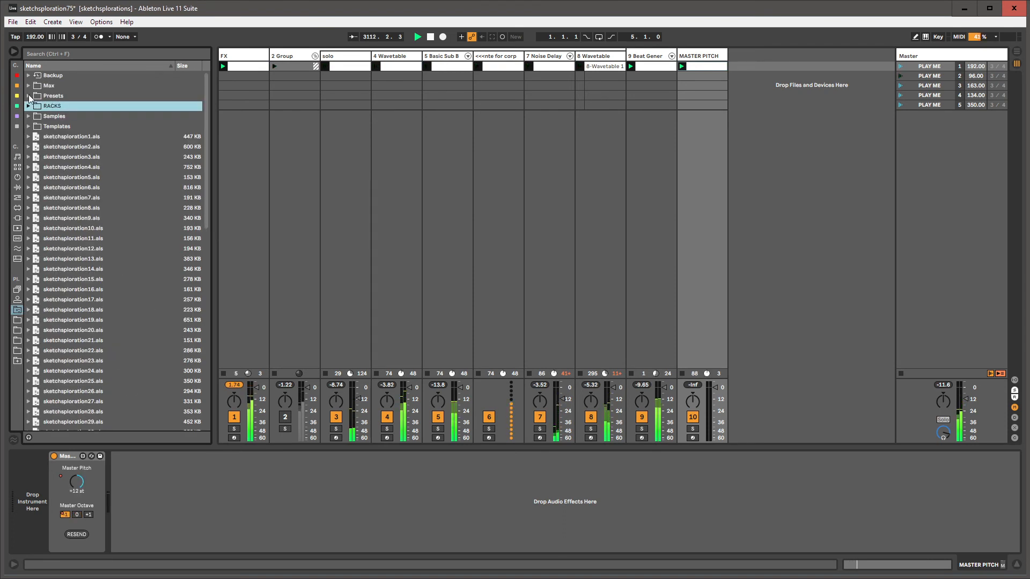
pyautogui.click(29, 96)
pyautogui.click(35, 106)
pyautogui.click(42, 116)
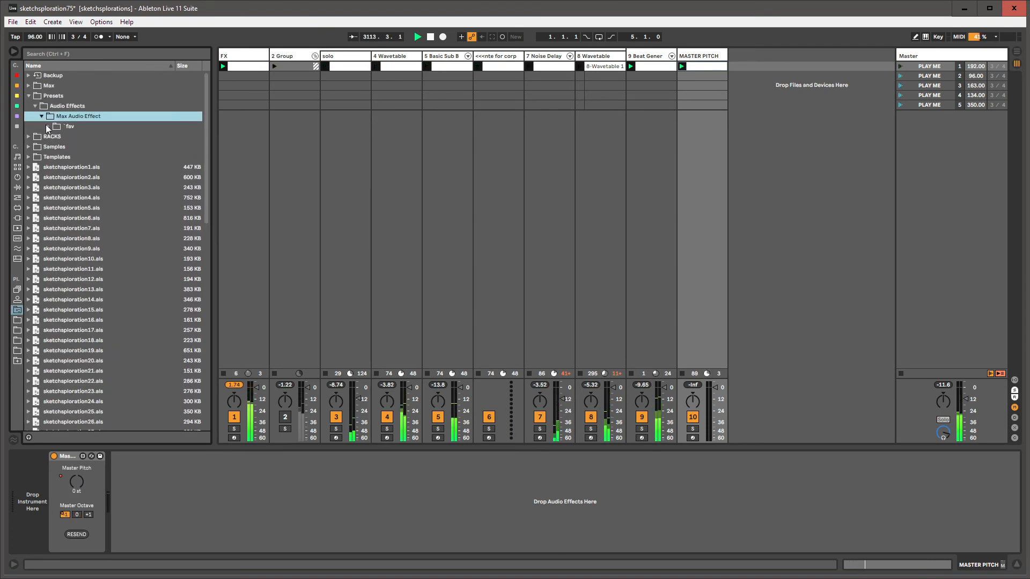
pyautogui.click(48, 126)
pyautogui.click(54, 137)
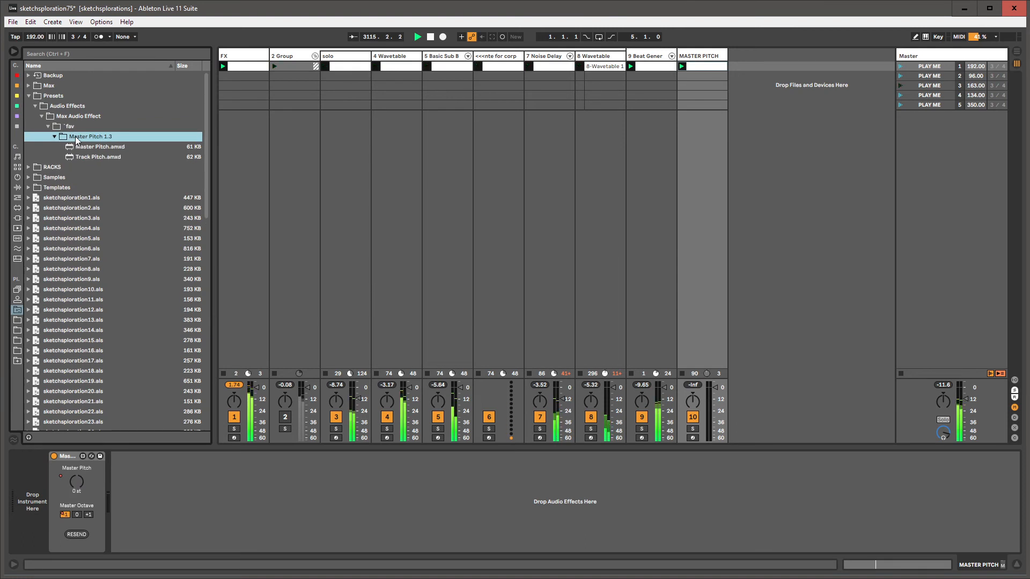
# Move the Master Pitch 1.3 folder into the project's Max > Midi folder, allowing audio to stop
pyautogui.click(48, 86)
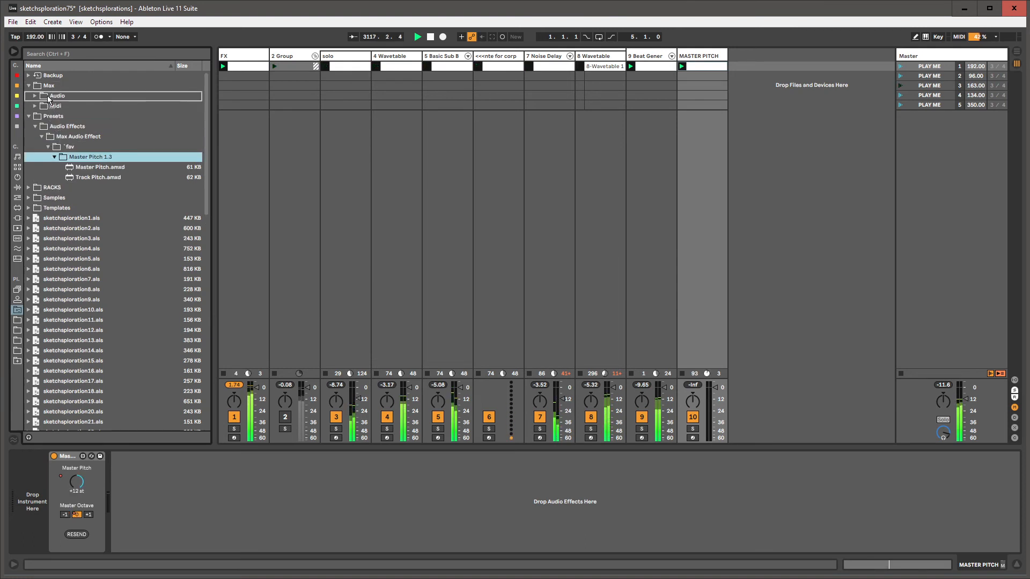
pyautogui.click(53, 105)
pyautogui.moveTo(53, 103); pyautogui.dragTo(53, 103)
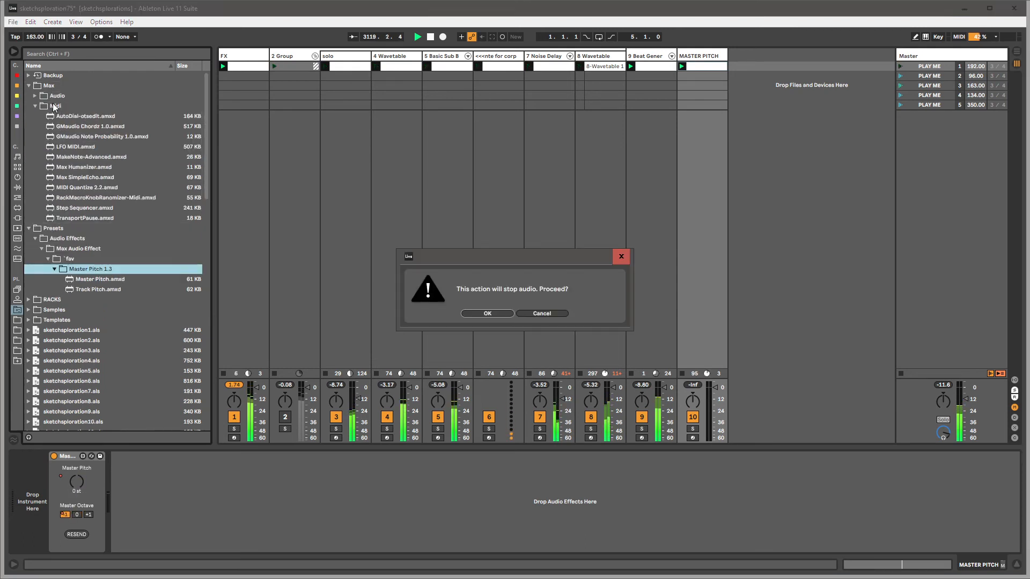
pyautogui.click(484, 314)
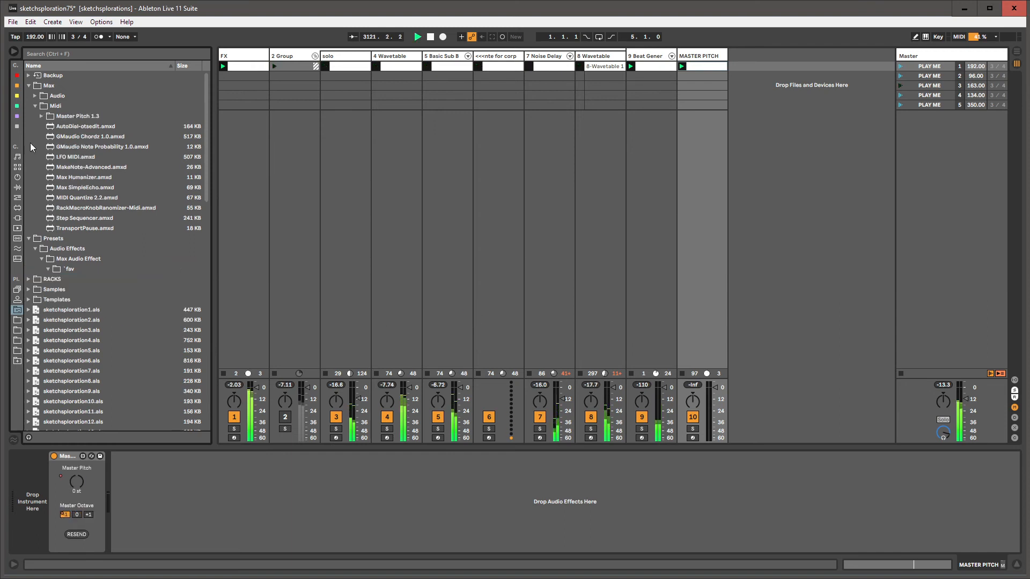
# Collapse the Midi folder and delete the project's leftover Presets folder
pyautogui.click(36, 106)
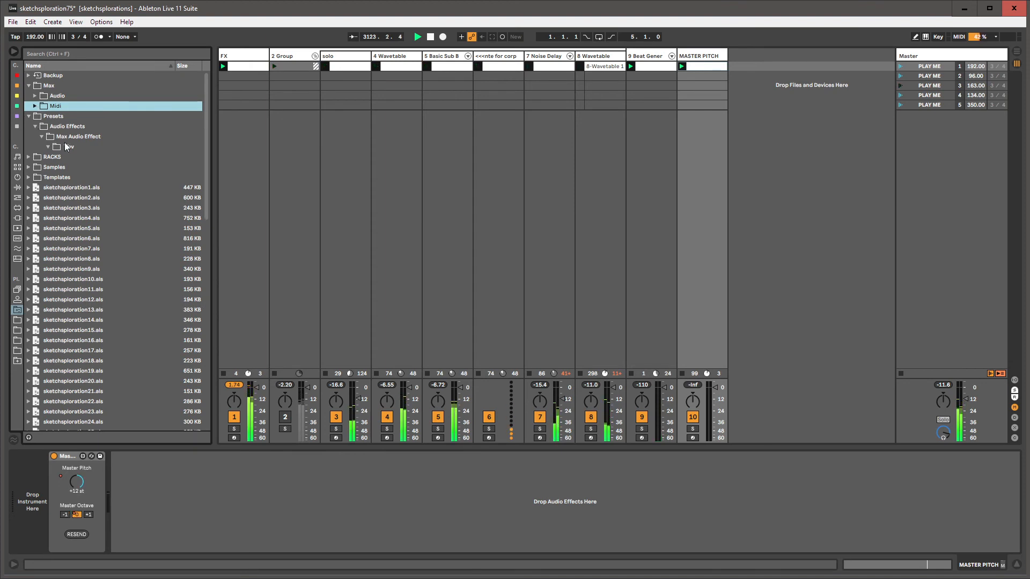
pyautogui.click(65, 145)
pyautogui.click(53, 116)
pyautogui.rightClick(52, 114)
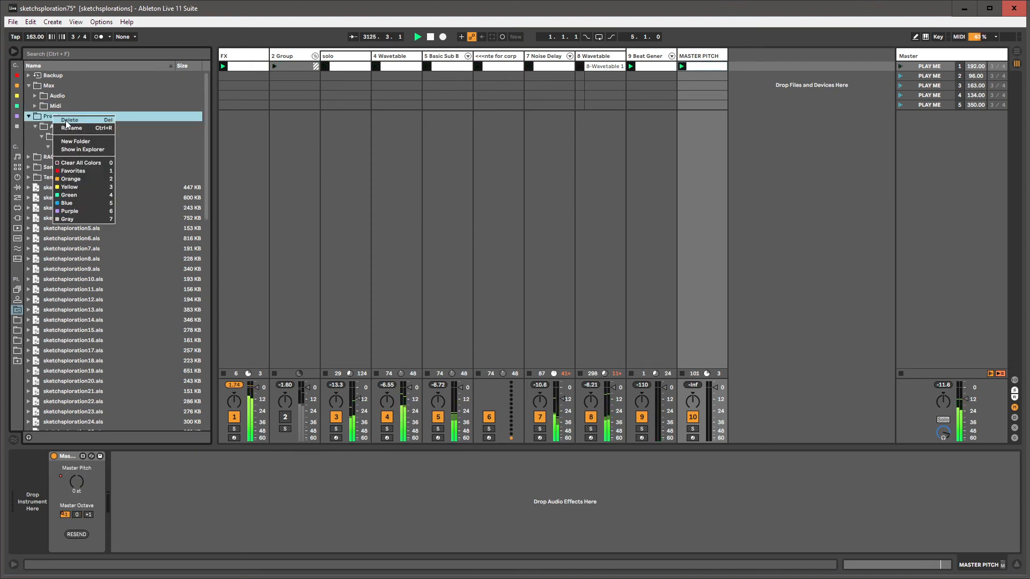
pyautogui.click(66, 121)
pyautogui.click(487, 314)
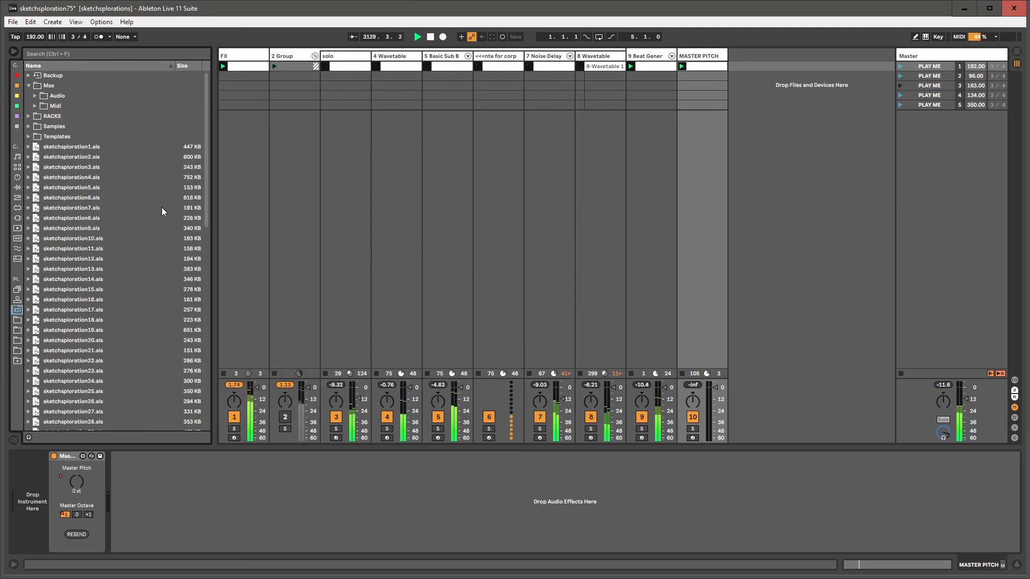
# Display the end of the FX track's device chain, then collapse Max and expand RACKS in the project folder
pyautogui.click(239, 167)
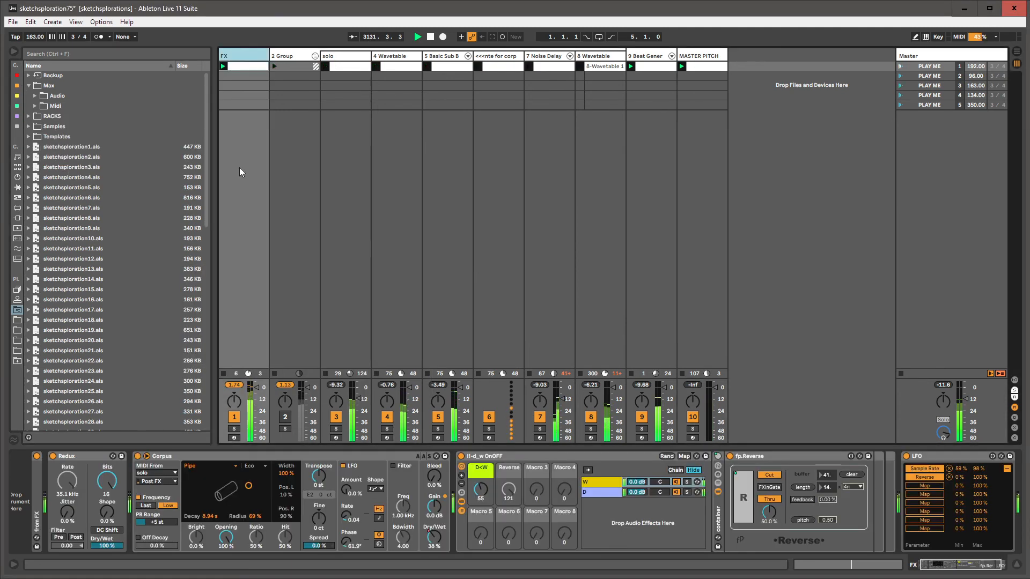
pyautogui.moveTo(935, 563); pyautogui.dragTo(966, 563)
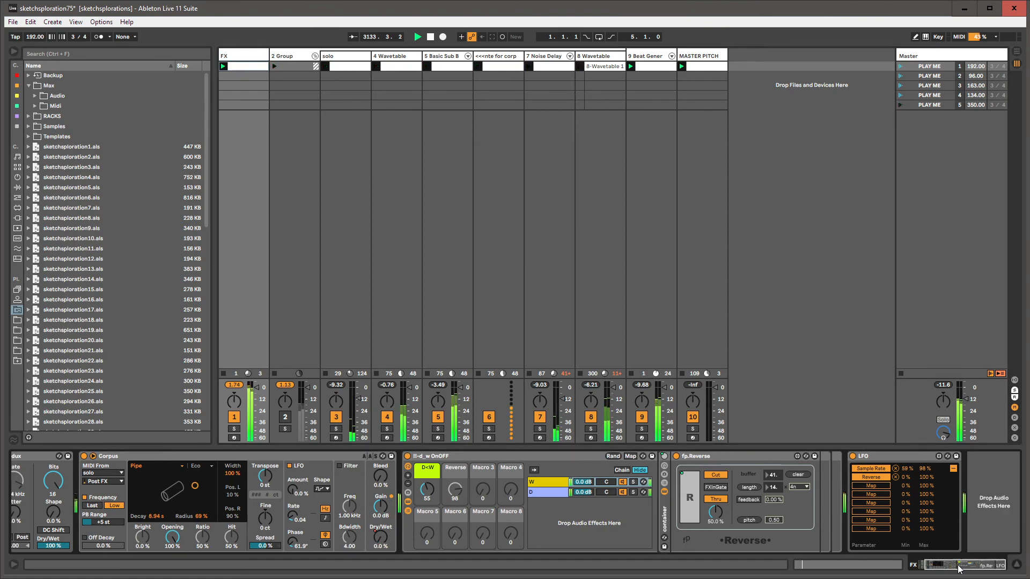
pyautogui.click(982, 518)
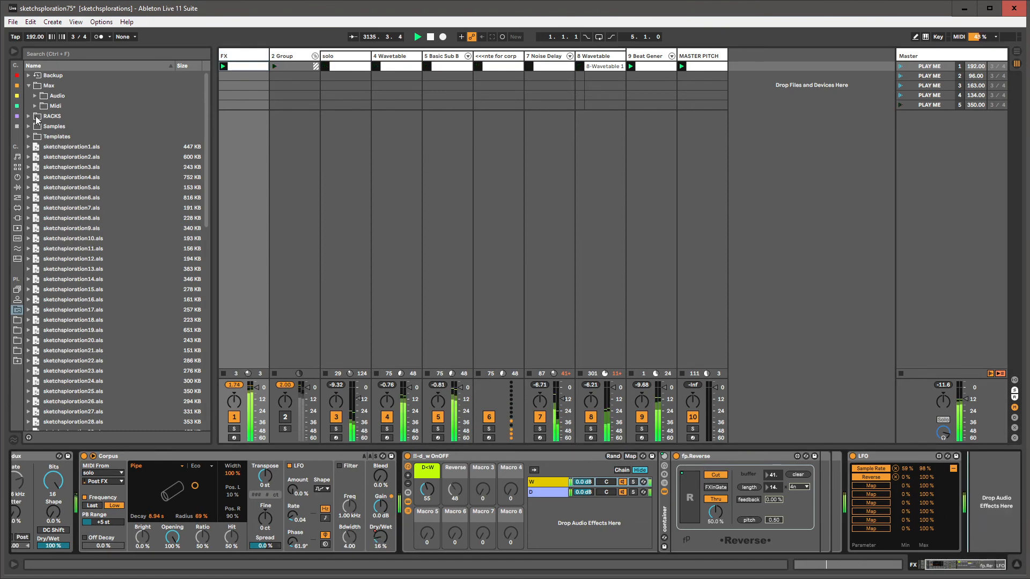
pyautogui.click(29, 85)
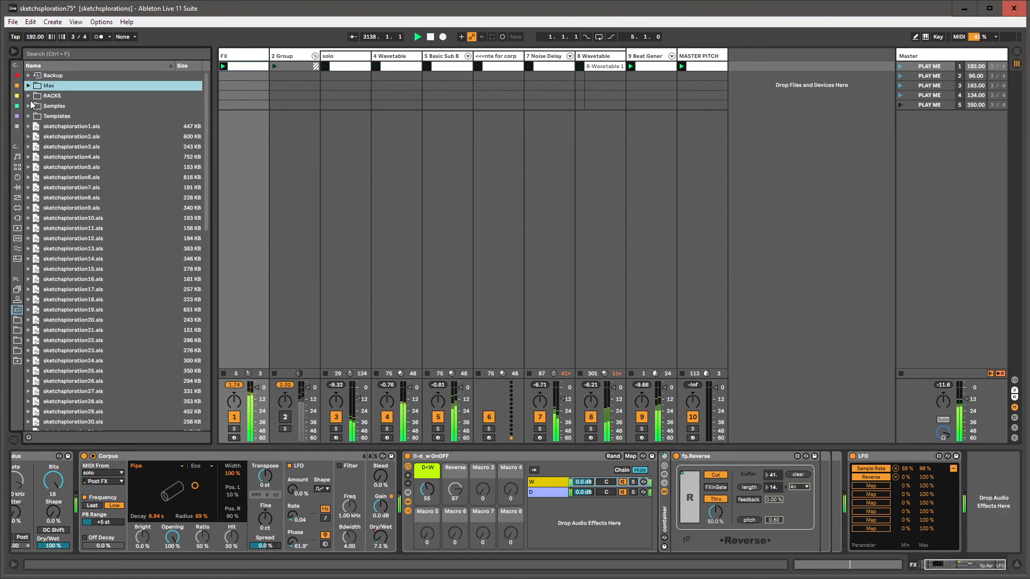
pyautogui.click(29, 95)
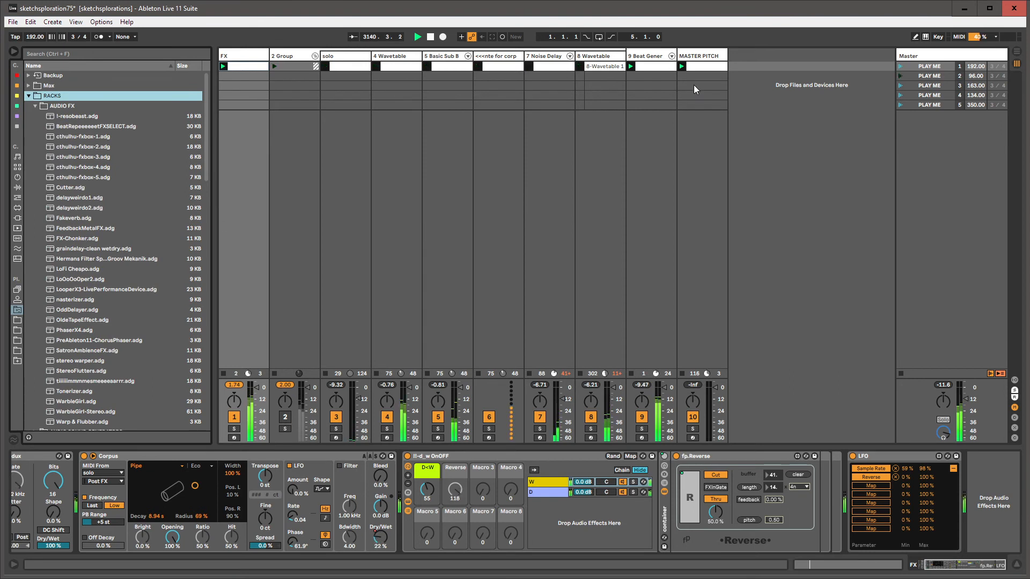
# Load FeedbackMetalFX.adg from RACKS > AUDIO FX at the end of the FX track's chain, following the LFO
pyautogui.click(94, 229)
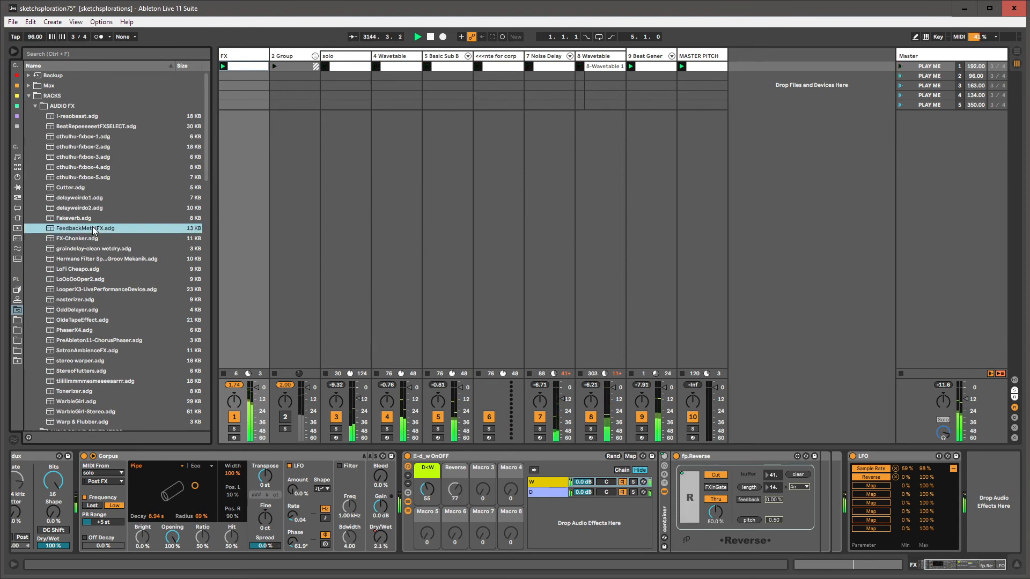
pyautogui.click(84, 219)
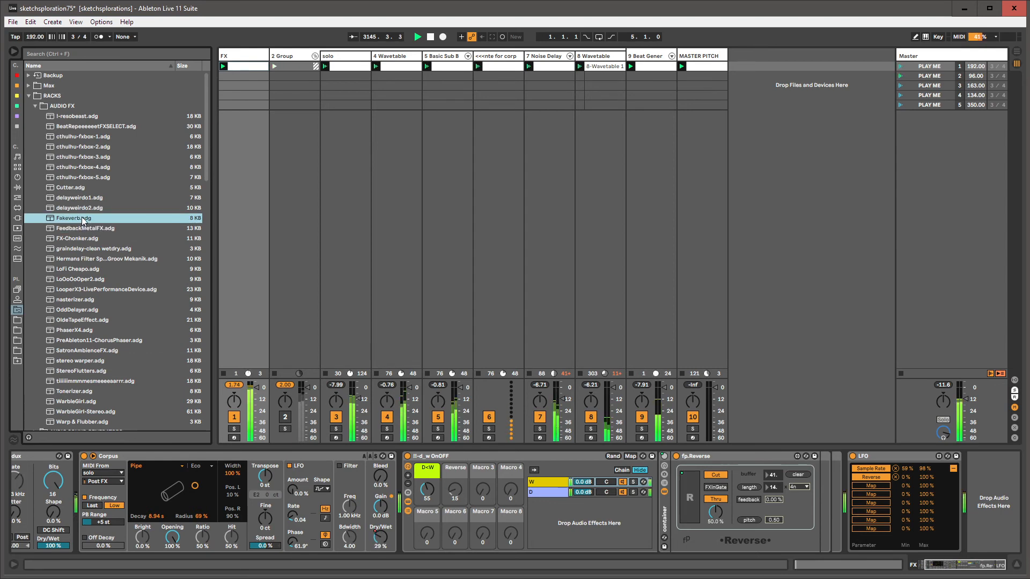
pyautogui.click(83, 229)
pyautogui.moveTo(1026, 481); pyautogui.dragTo(970, 474)
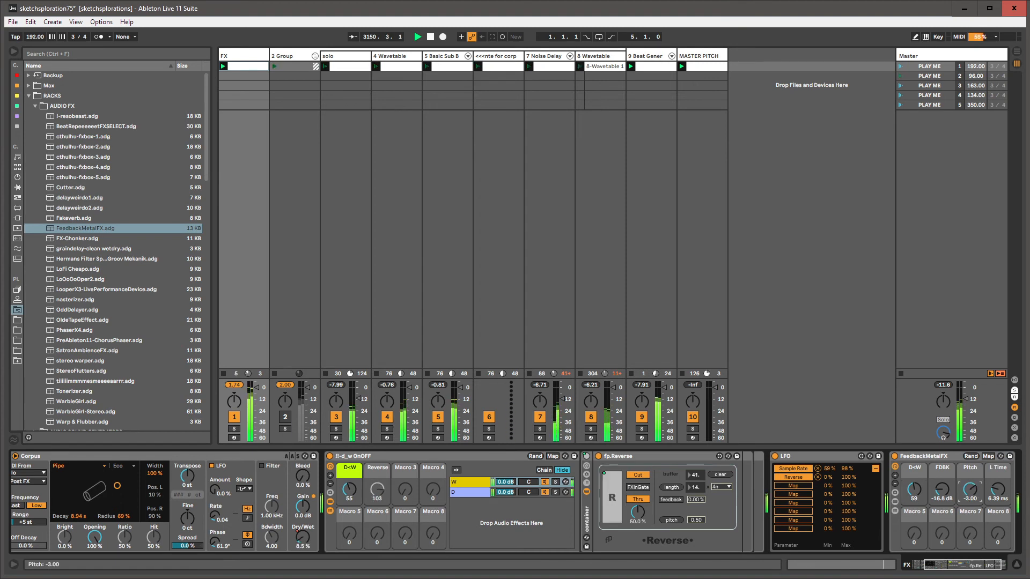
# Map the LFO to FeedbackMetalFX's FDBK and Pitch macros, and lower the rack's D+W to about 26
pyautogui.click(790, 479)
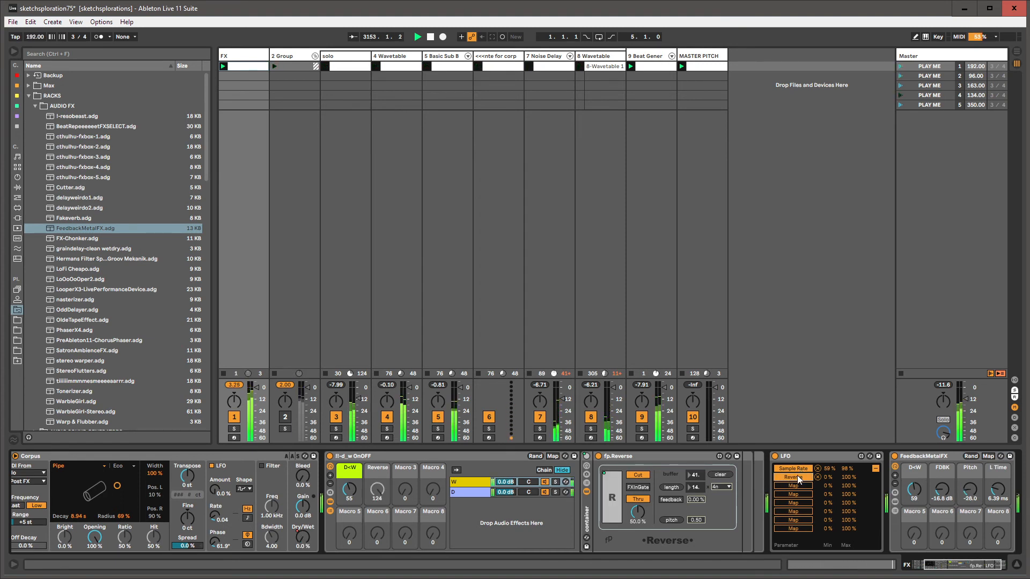
pyautogui.click(948, 489)
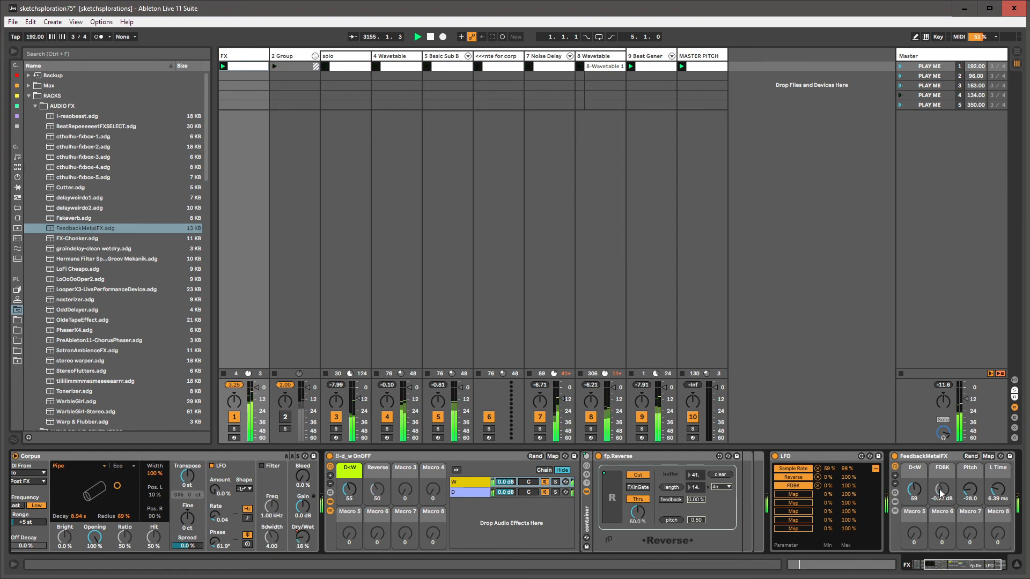
pyautogui.click(948, 488)
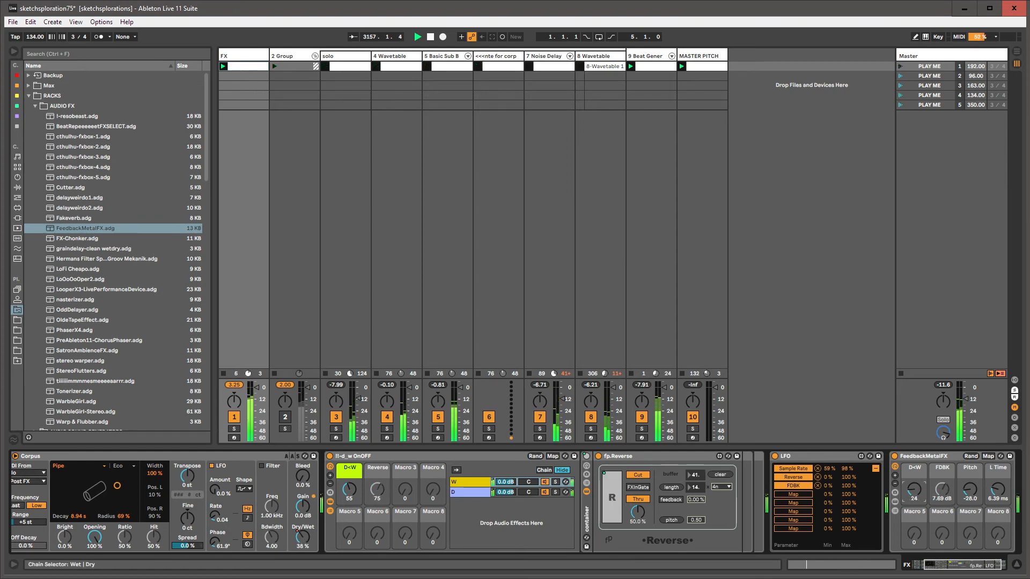
pyautogui.moveTo(914, 489); pyautogui.dragTo(970, 452)
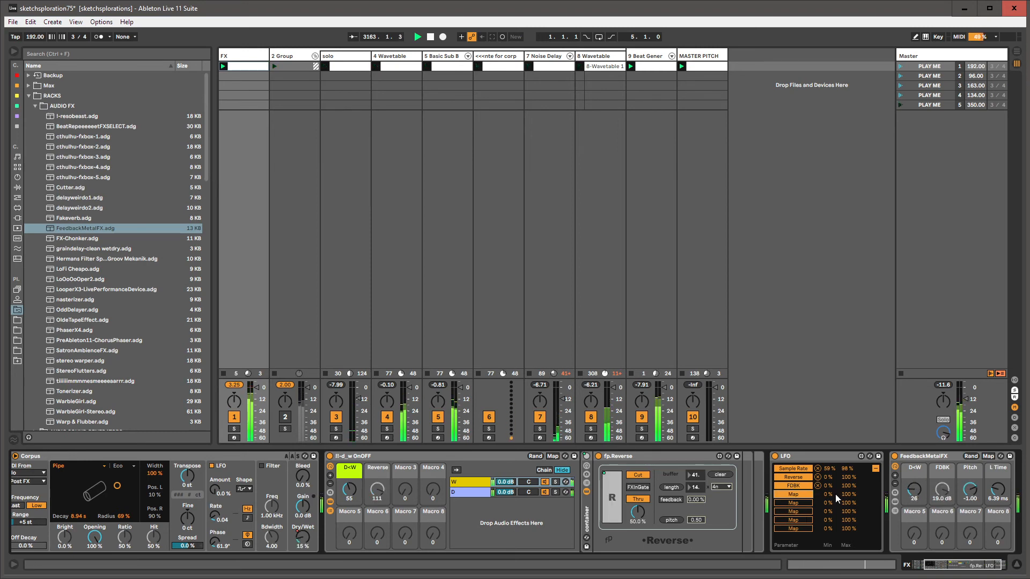
pyautogui.moveTo(912, 496); pyautogui.dragTo(912, 500)
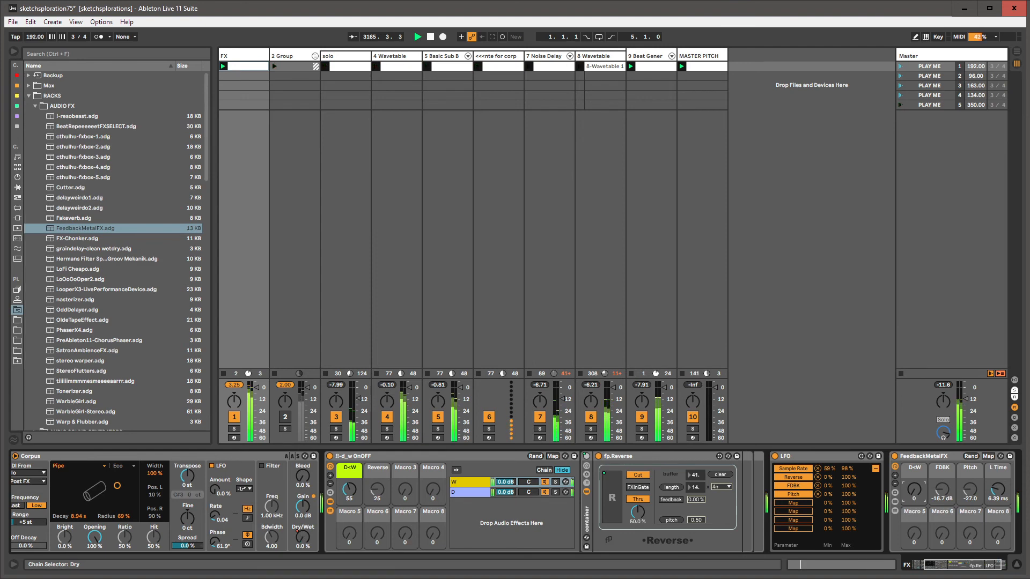
# Set the LFO's Pitch mapping to 100% minimum and 23% maximum, and map L Time with 91% minimum and 11% maximum
pyautogui.moveTo(995, 487); pyautogui.dragTo(996, 475)
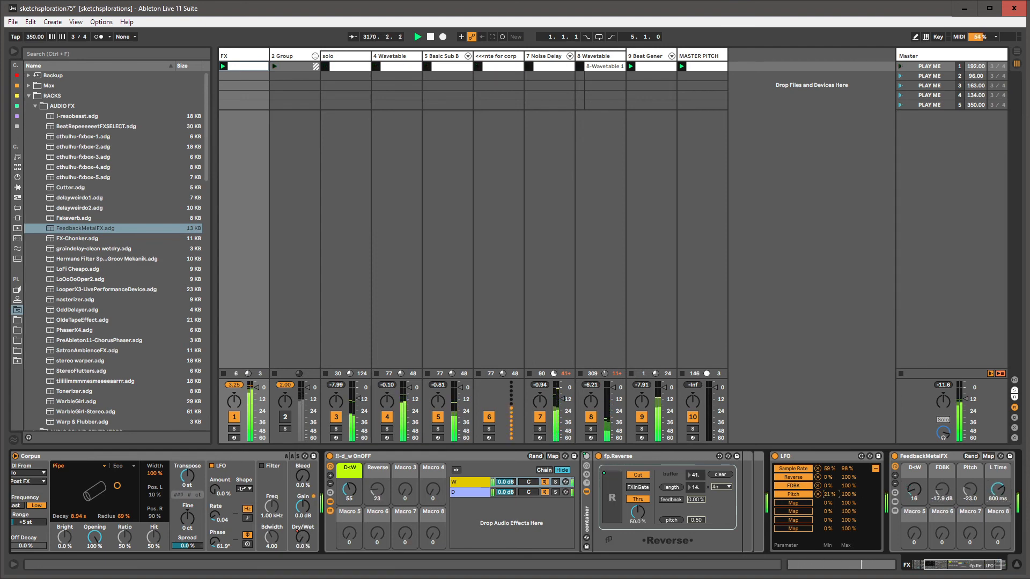
pyautogui.moveTo(829, 494)
pyautogui.mouseDown()
pyautogui.moveTo(844, 498)
pyautogui.moveTo(847, 485)
pyautogui.mouseUp()
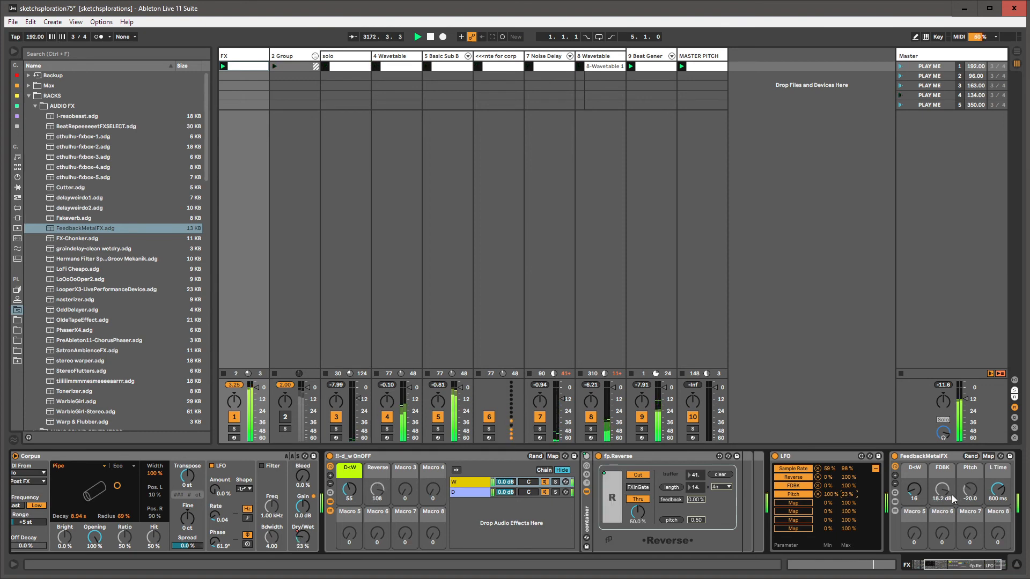
pyautogui.click(797, 504)
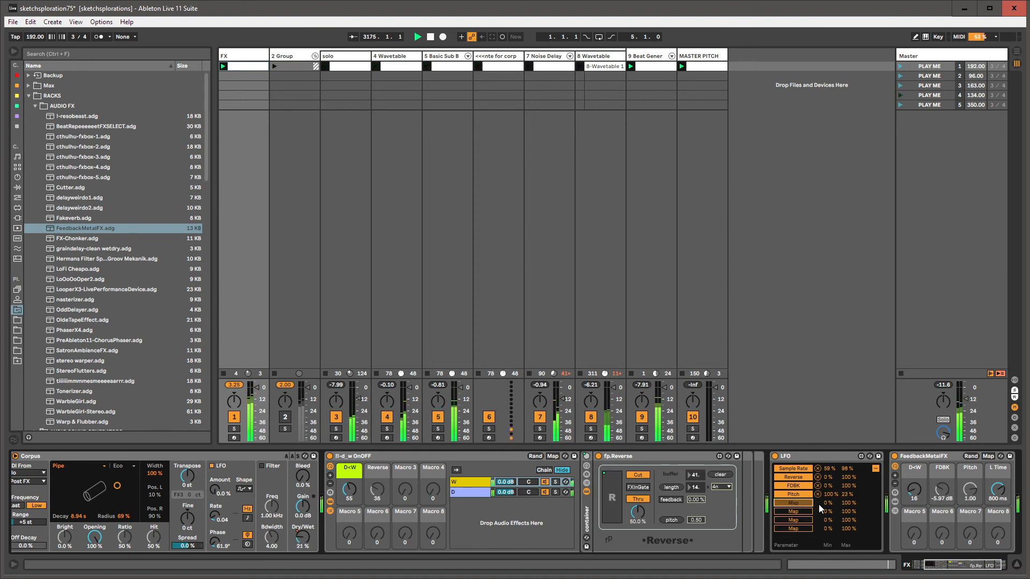
pyautogui.click(998, 489)
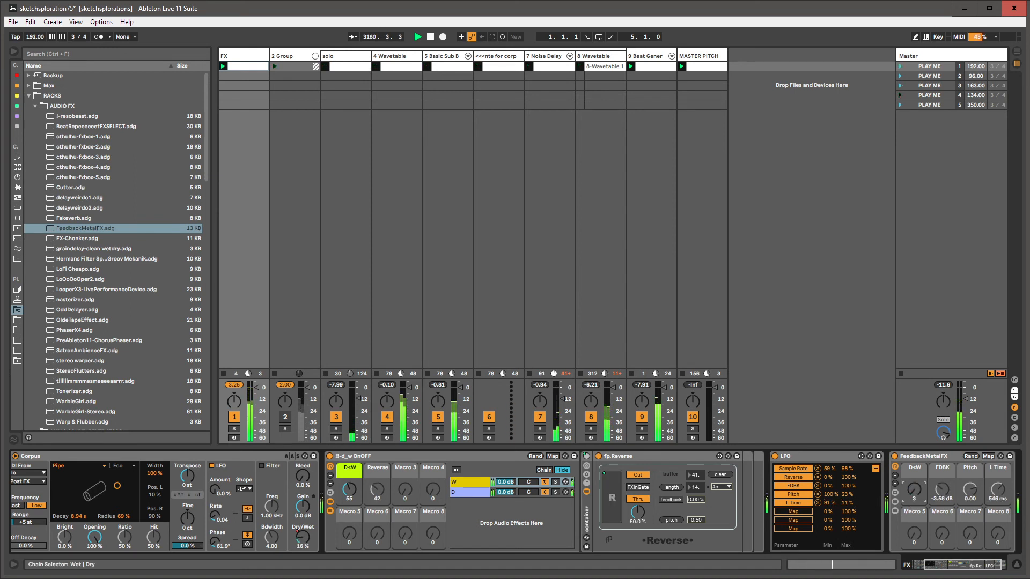
# Show FeedbackMetalFX's D+W automation in the FX clip and set the unlinked envelope loop length to 25 bars
pyautogui.click(942, 571)
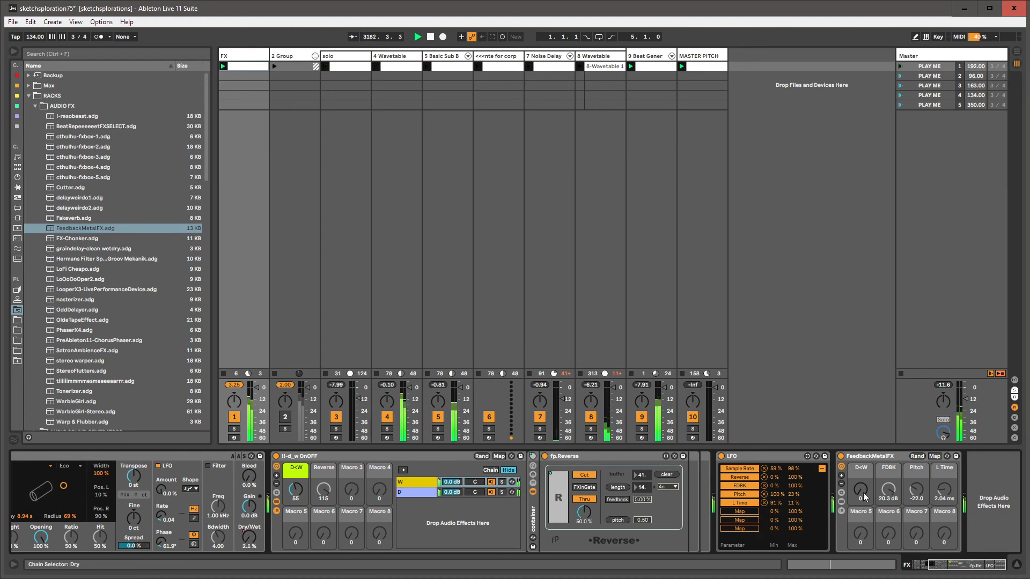
pyautogui.moveTo(864, 496); pyautogui.dragTo(864, 484)
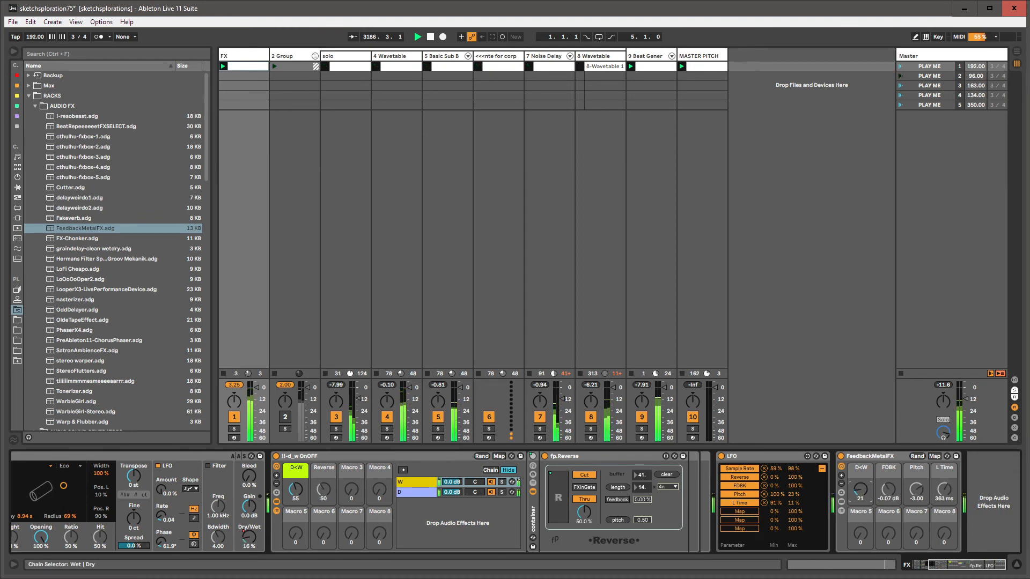
pyautogui.moveTo(864, 484); pyautogui.dragTo(864, 495)
pyautogui.rightClick(863, 495)
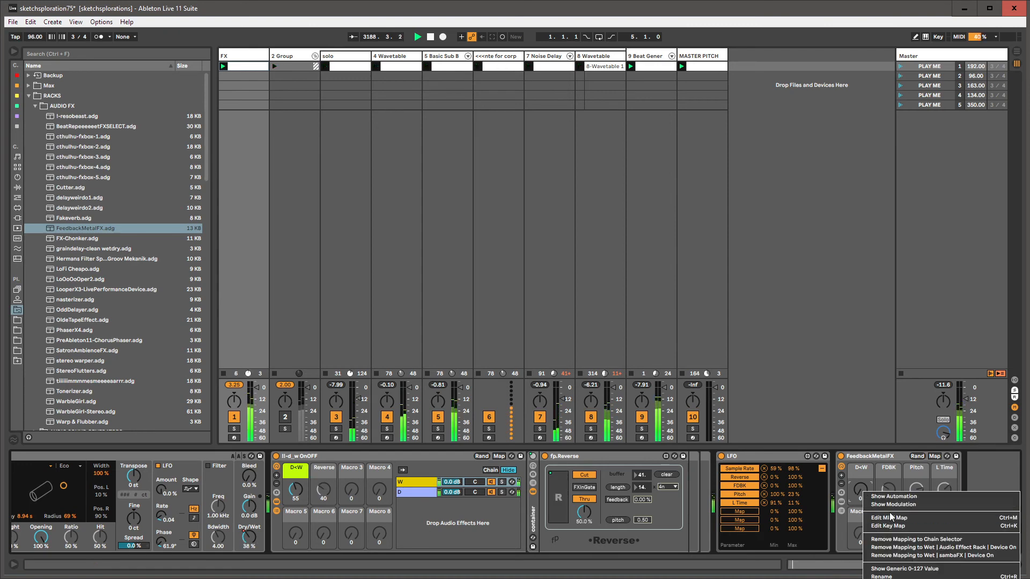
pyautogui.click(893, 496)
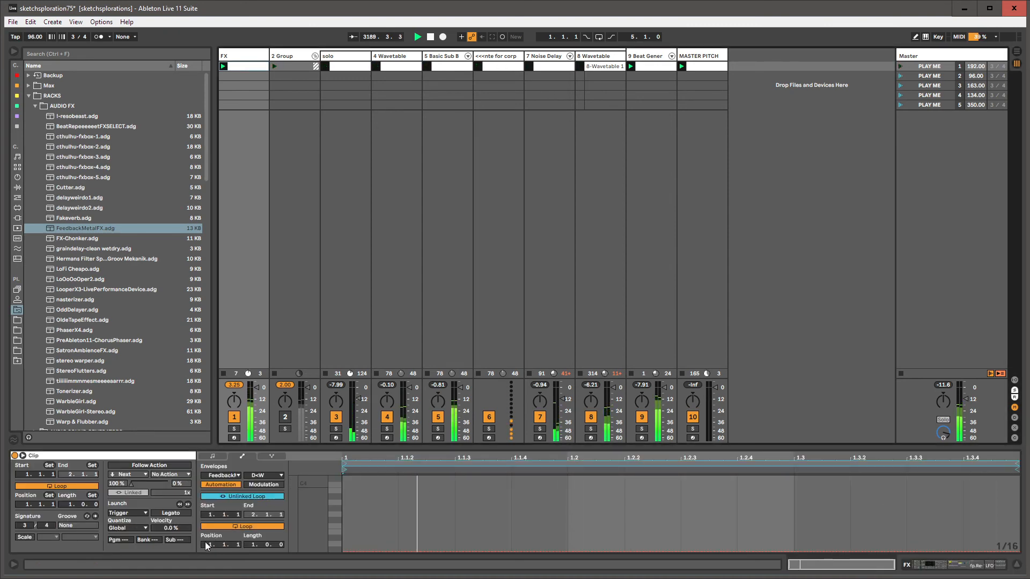
pyautogui.moveTo(251, 544); pyautogui.dragTo(251, 530)
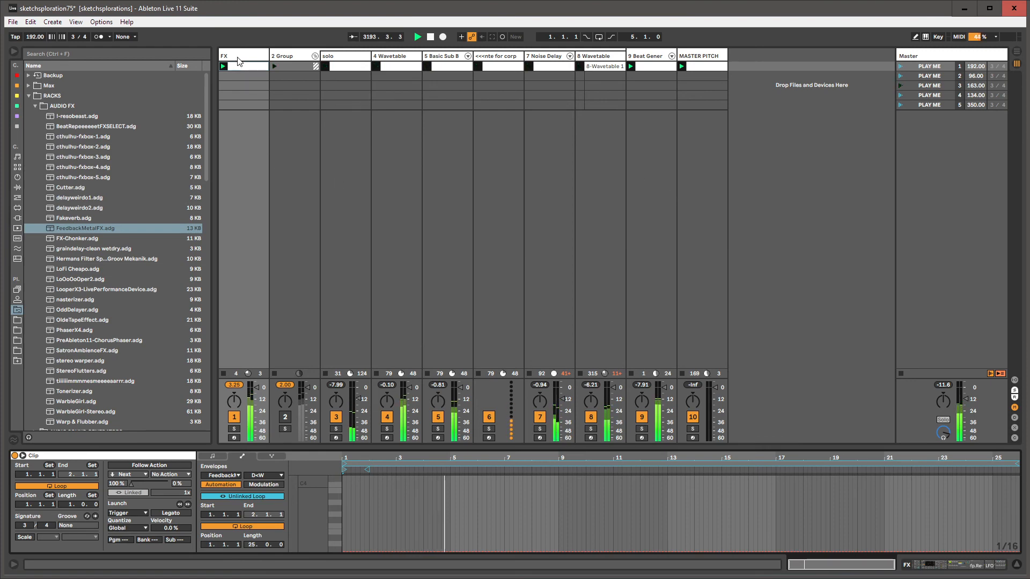
# Record D+W knob movements as automation in the FX clip, and lower the envelope's flat tail beyond bar 8 to about 3
pyautogui.click(276, 57)
pyautogui.click(243, 56)
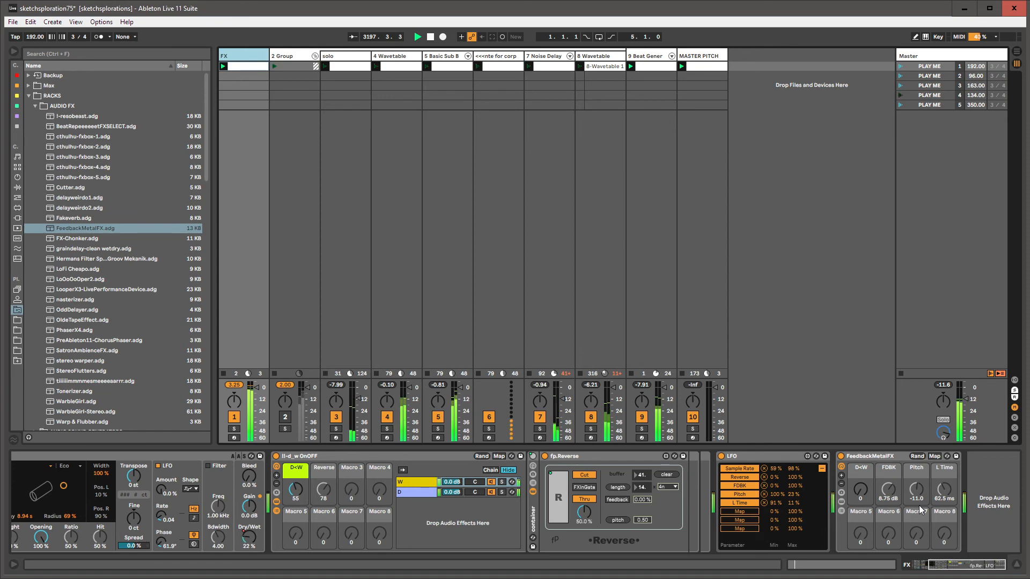
pyautogui.moveTo(861, 493); pyautogui.dragTo(861, 482)
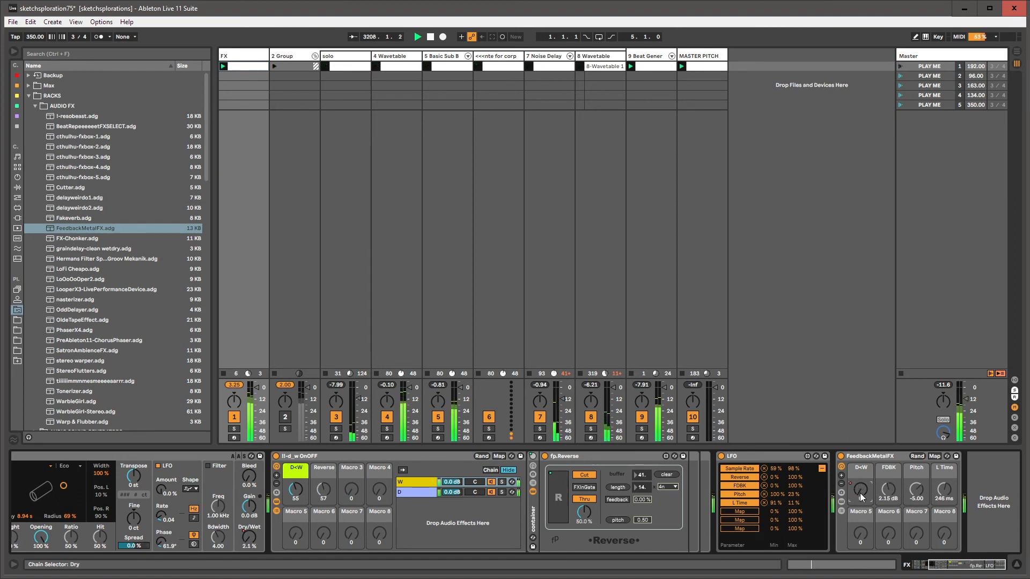
pyautogui.click(240, 67)
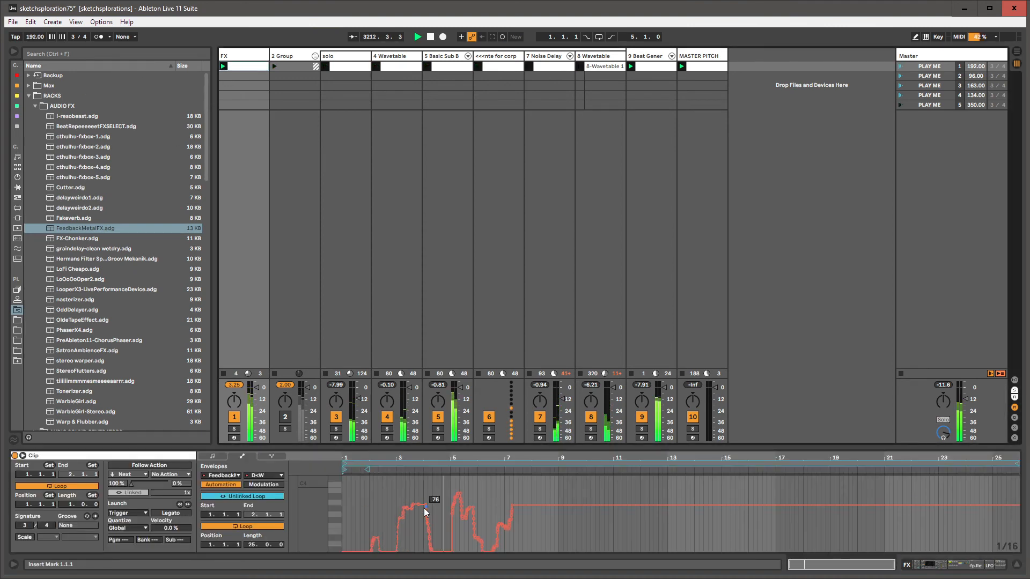
pyautogui.moveTo(551, 506); pyautogui.dragTo(551, 546)
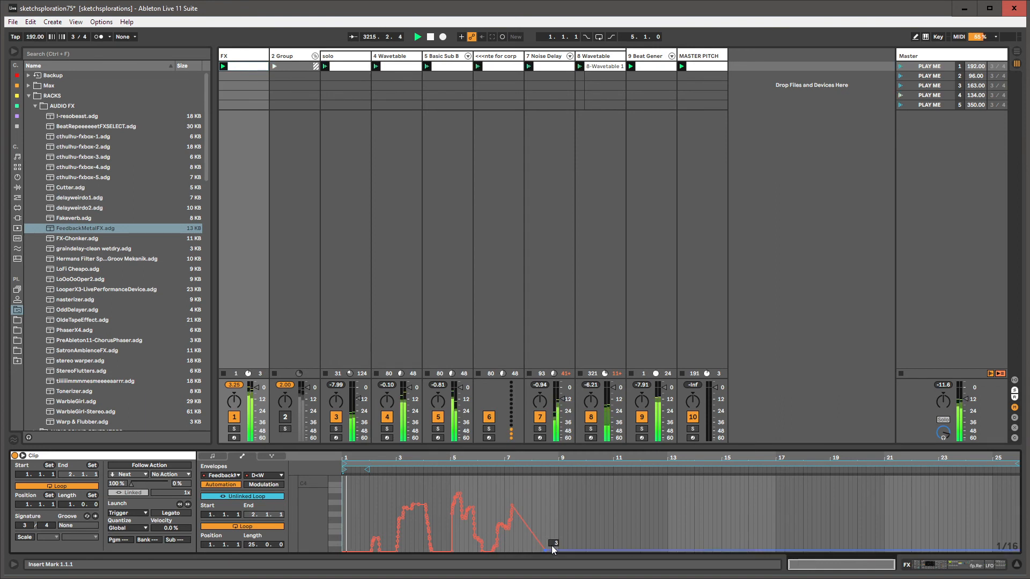
# Enable Legato launch for the FX clip and for all clips in the first scene, from FX through MASTER PITCH
pyautogui.click(162, 512)
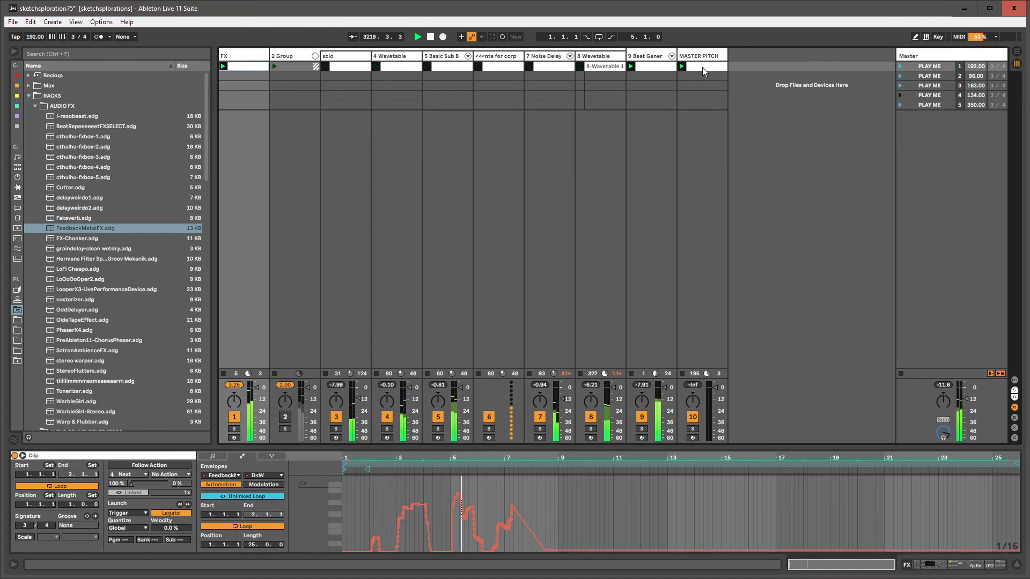
pyautogui.click(292, 66)
pyautogui.click(175, 513)
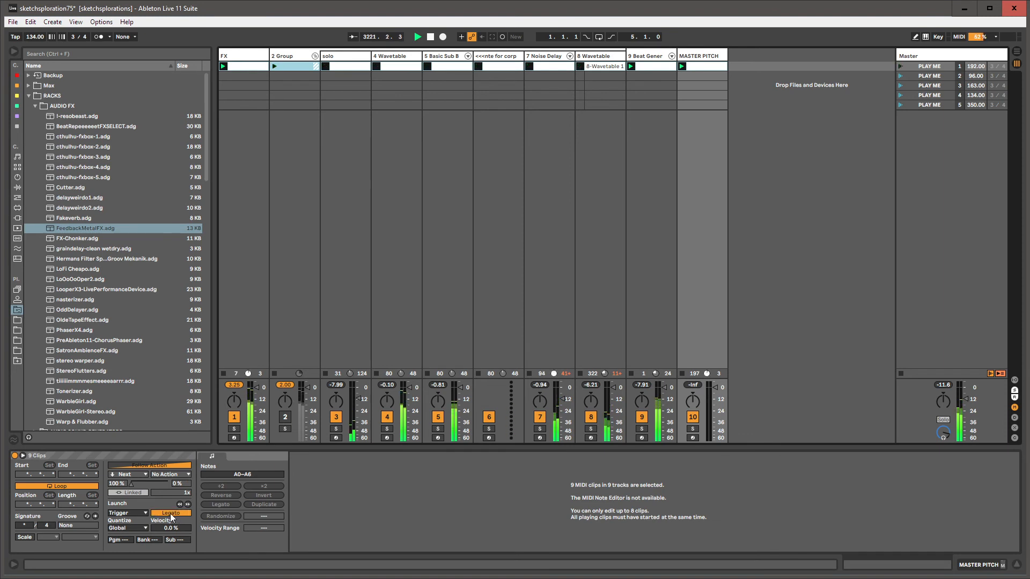
pyautogui.click(244, 69)
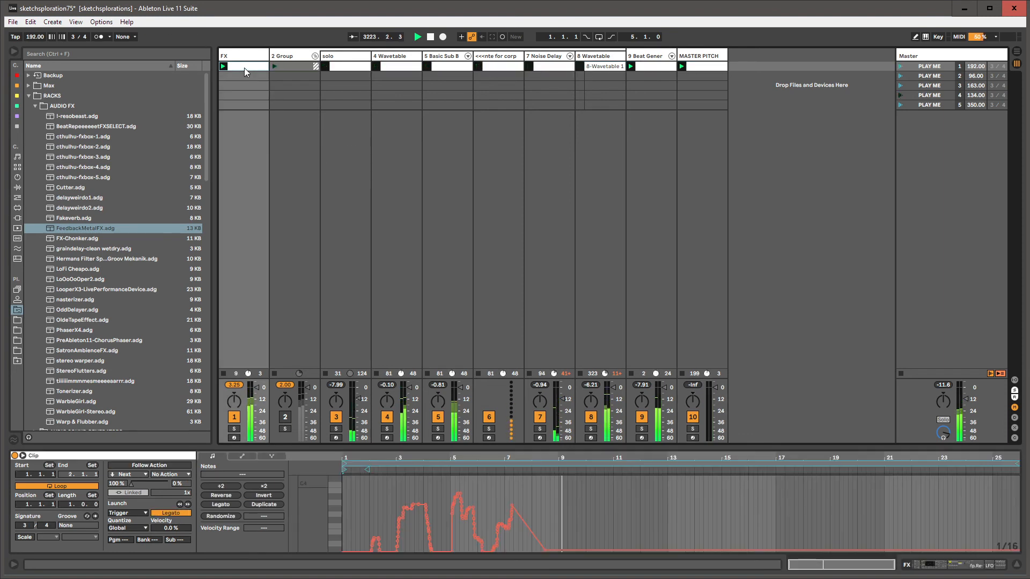
pyautogui.moveTo(558, 513); pyautogui.dragTo(363, 501)
pyautogui.click(929, 64)
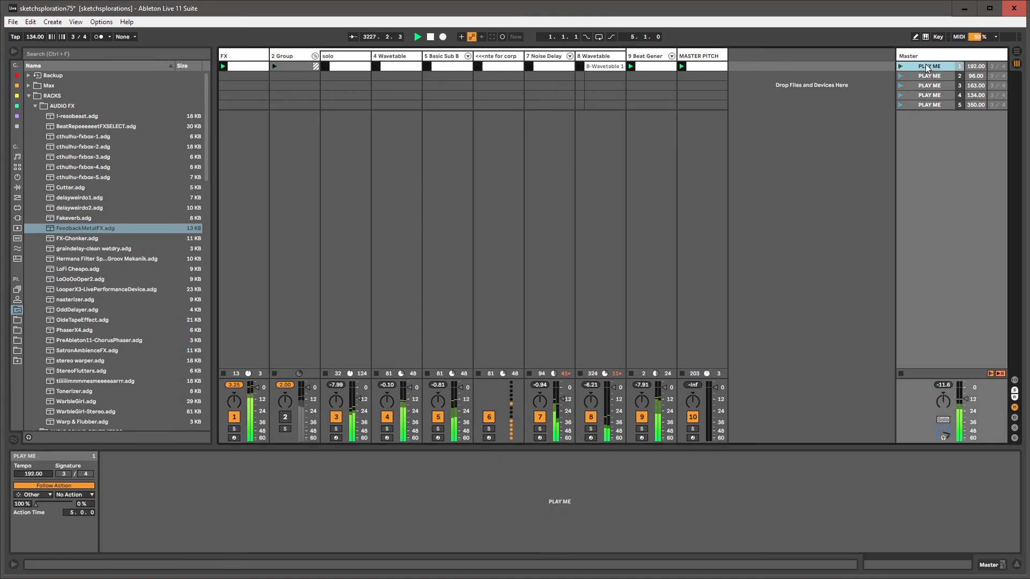
pyautogui.click(242, 70)
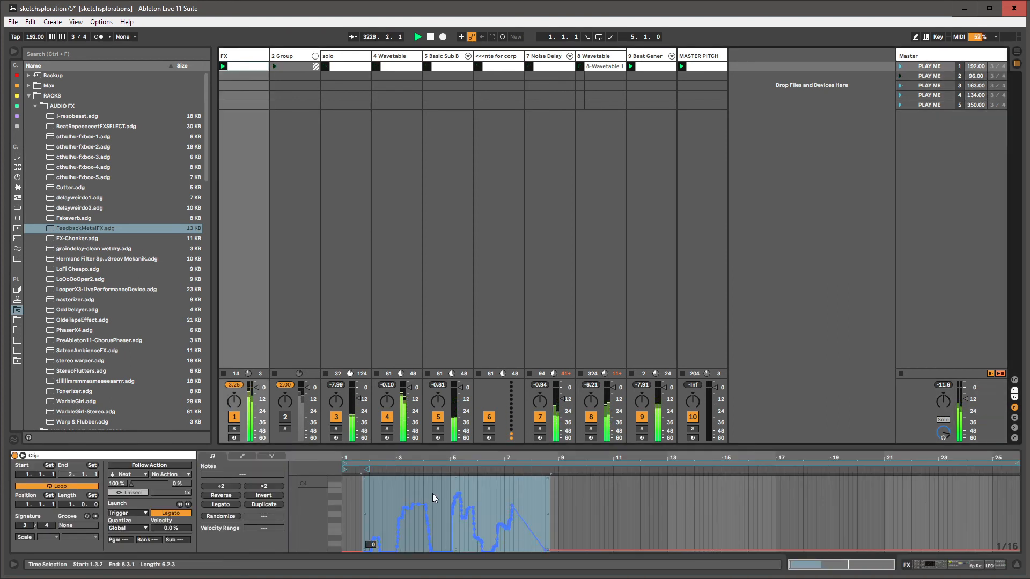
pyautogui.hotkey('ctrl', 'a')
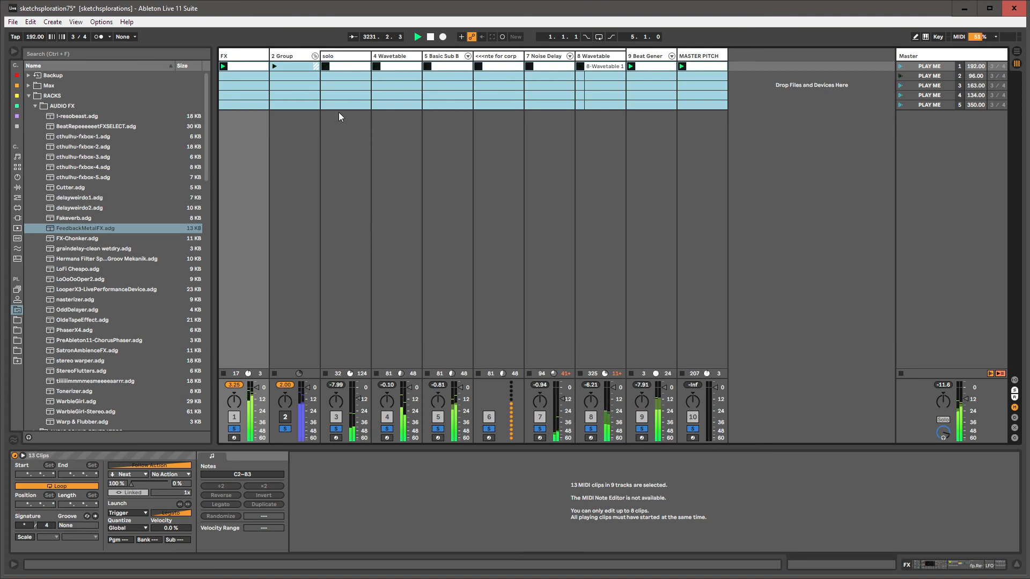
pyautogui.click(257, 67)
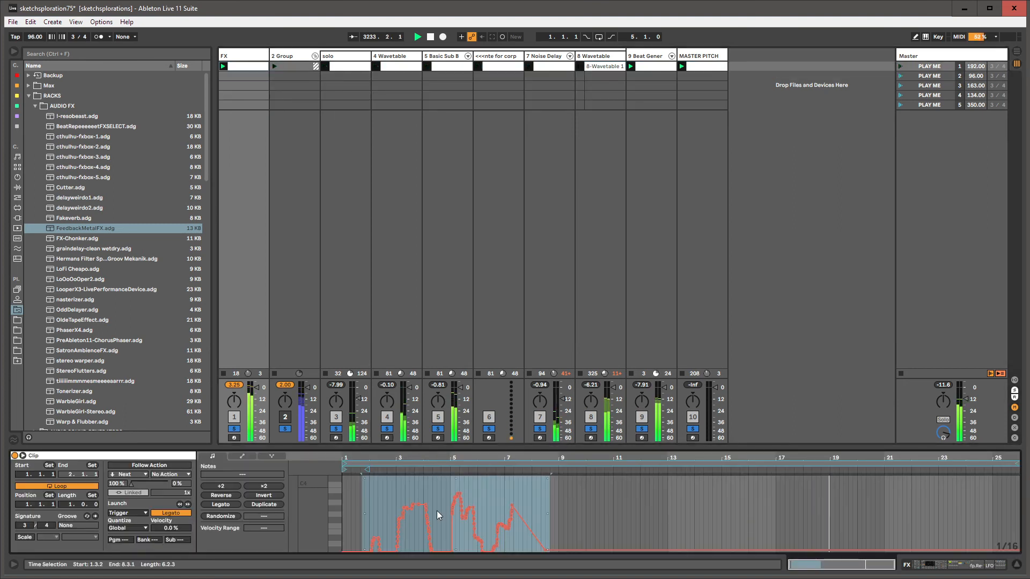
pyautogui.rightClick(432, 496)
pyautogui.click(435, 499)
pyautogui.click(420, 499)
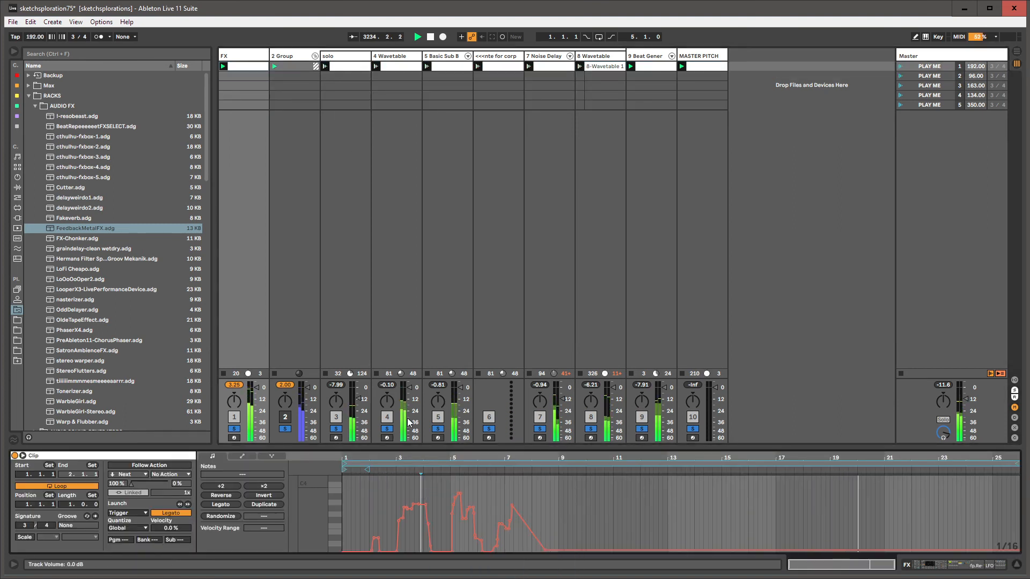
pyautogui.click(388, 430)
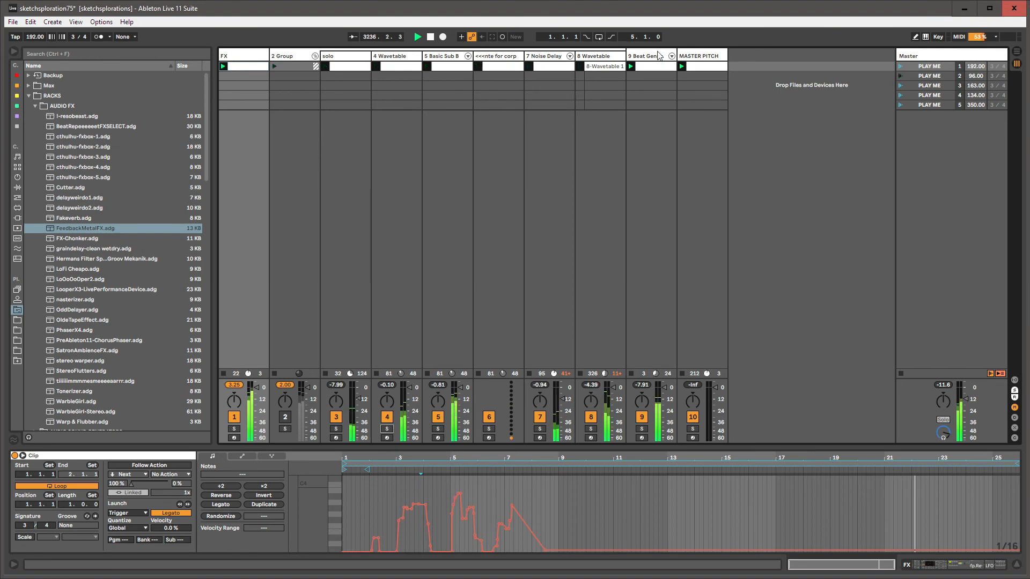
# Duplicate the 350 BPM scene and set the copy's tempo to 33 and its follow action time to 1.0.0
pyautogui.click(701, 56)
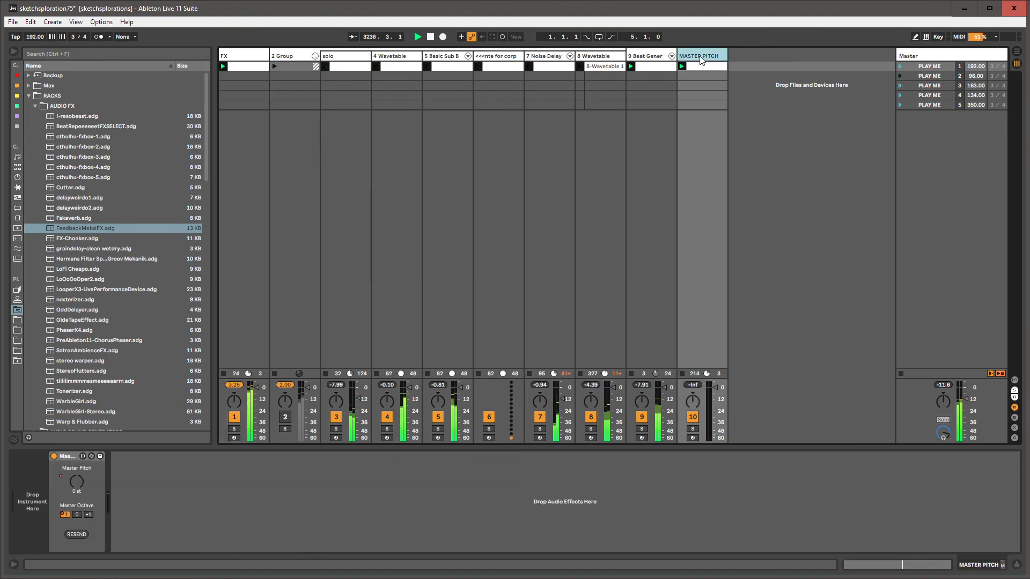
pyautogui.click(916, 55)
pyautogui.click(918, 66)
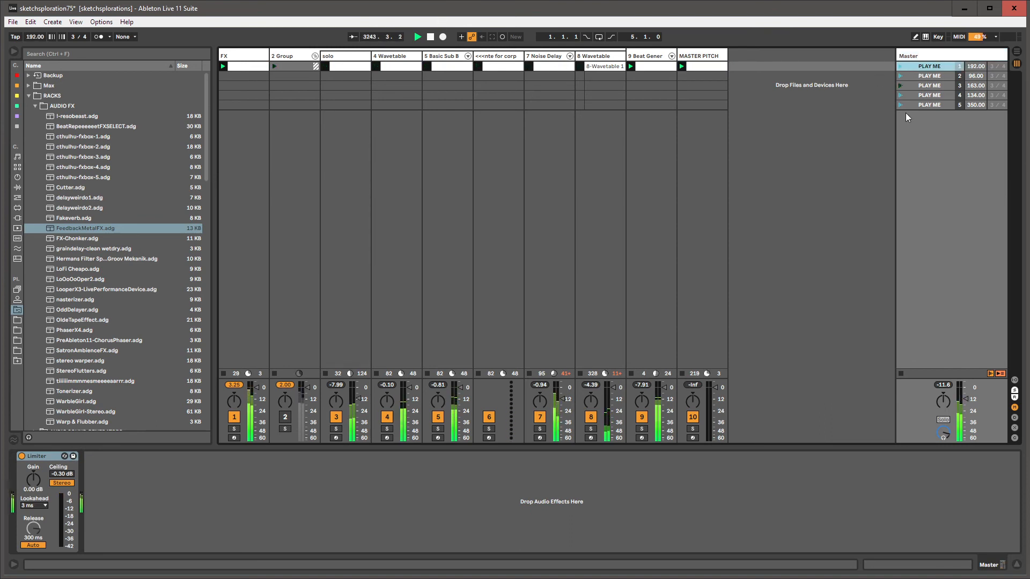
pyautogui.click(929, 105)
pyautogui.hotkey('ctrl', 'd')
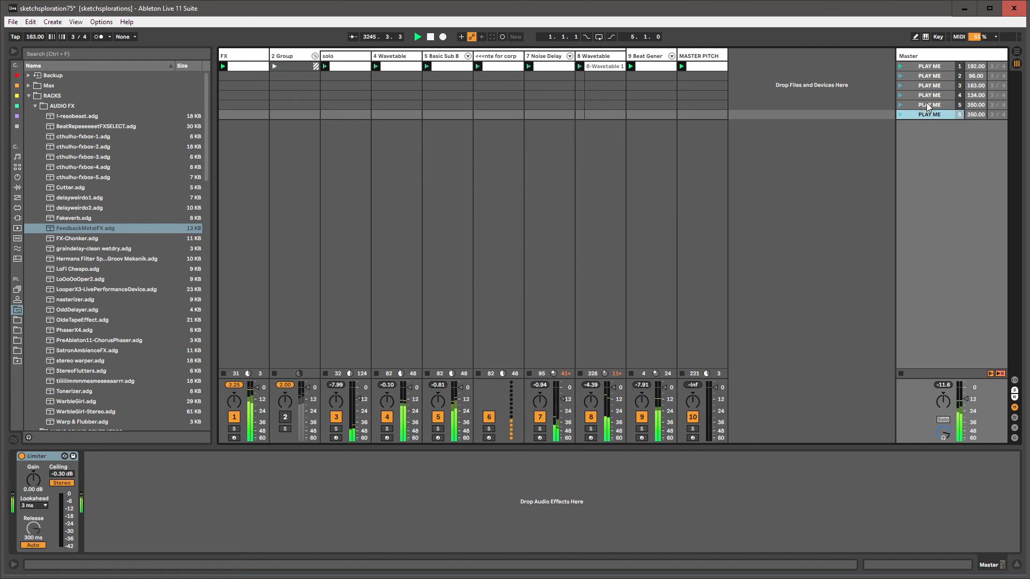
pyautogui.click(929, 113)
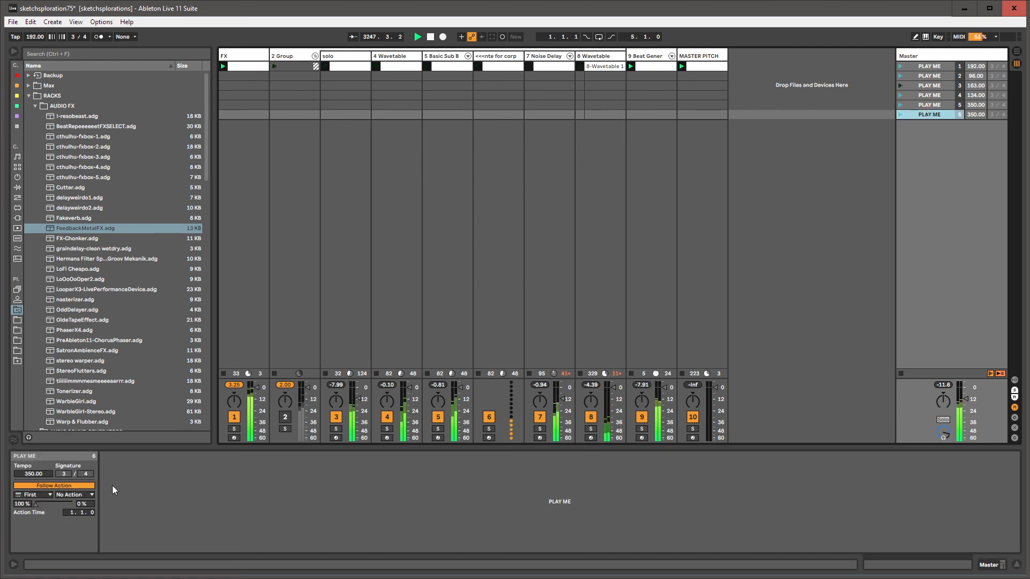
pyautogui.click(36, 475)
pyautogui.write('33')
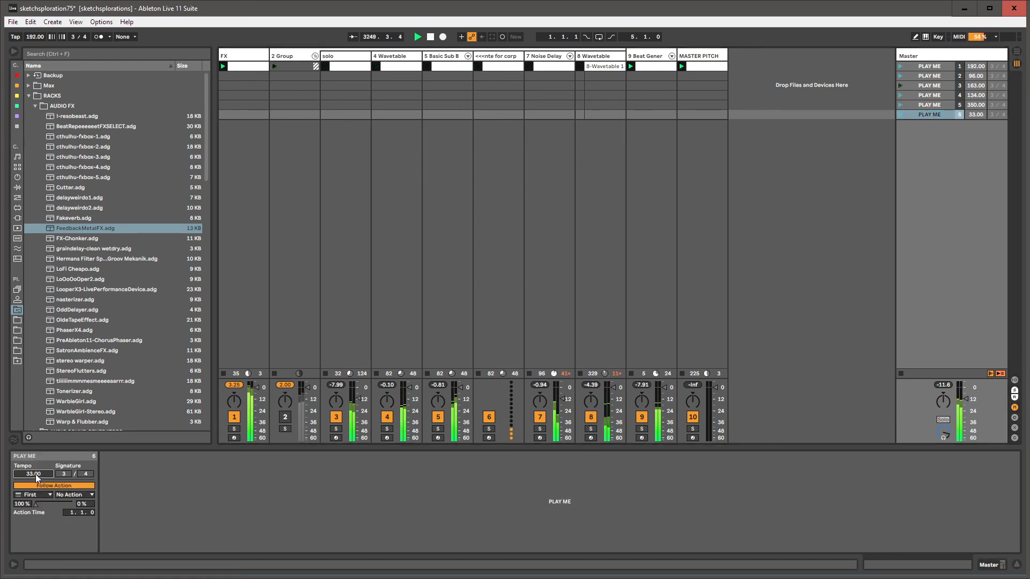
pyautogui.press('Return')
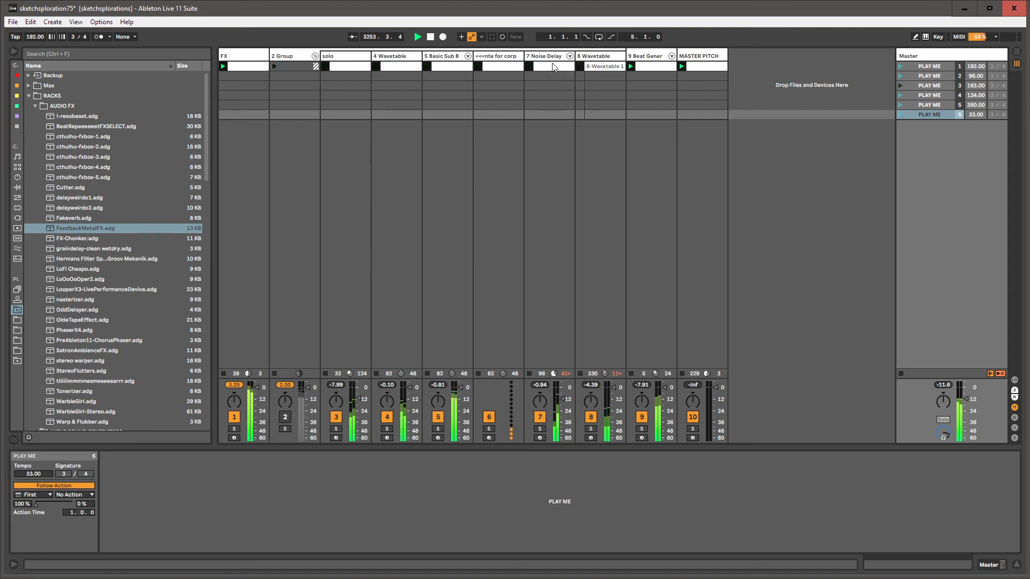
# Audition the Beat Generator's Hat and Perc chains by toggling their activators, and show the Perc chain's devices
pyautogui.click(551, 127)
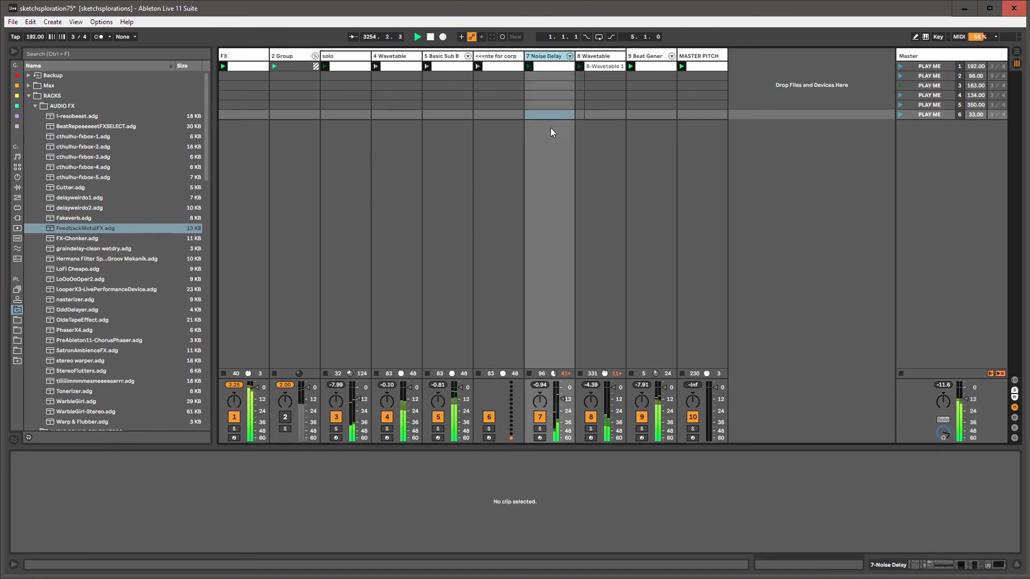
pyautogui.click(647, 65)
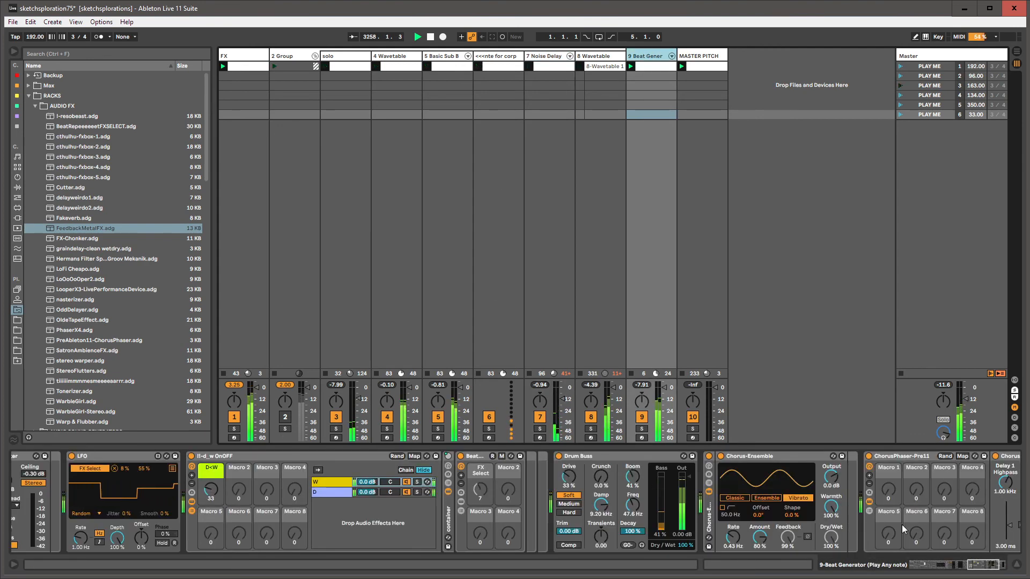
pyautogui.moveTo(981, 566); pyautogui.dragTo(921, 568)
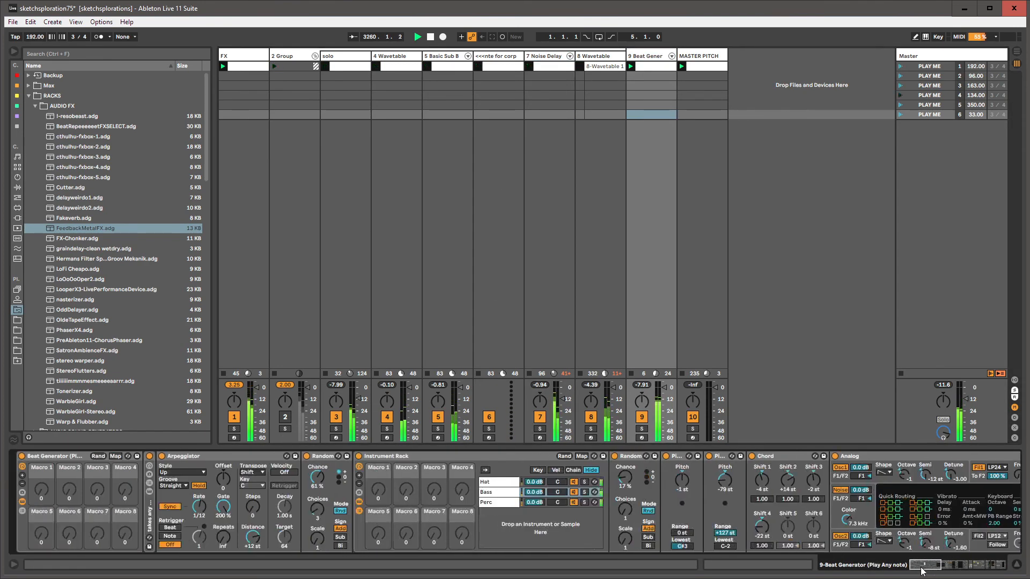
pyautogui.click(574, 482)
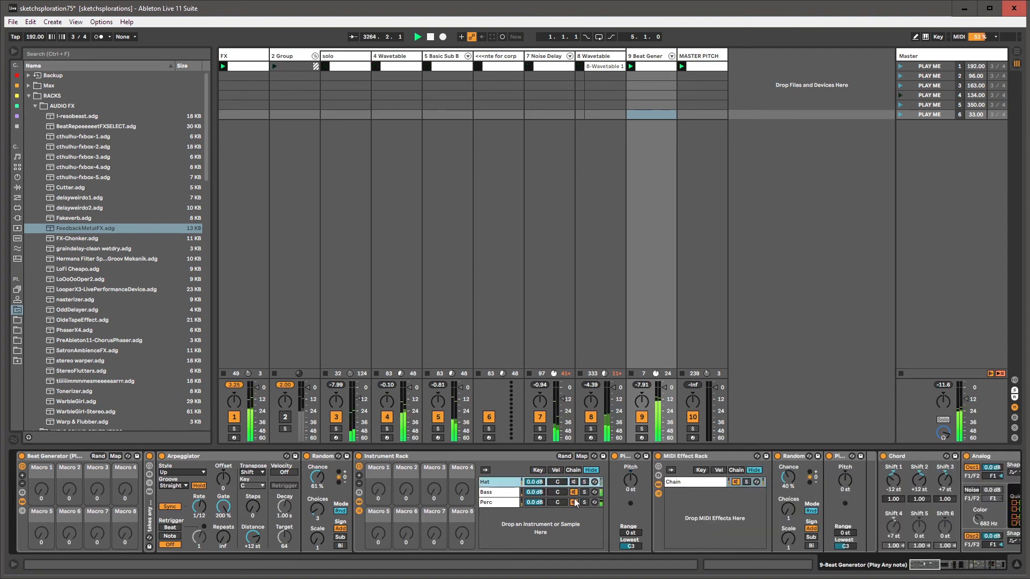
pyautogui.click(575, 503)
pyautogui.click(574, 482)
pyautogui.click(502, 503)
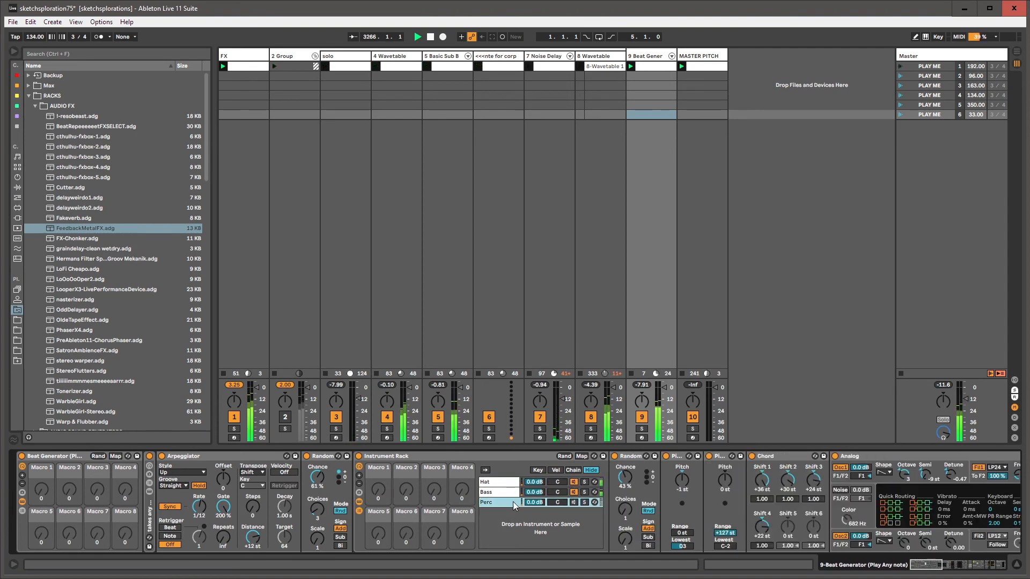
pyautogui.moveTo(918, 566); pyautogui.dragTo(924, 566)
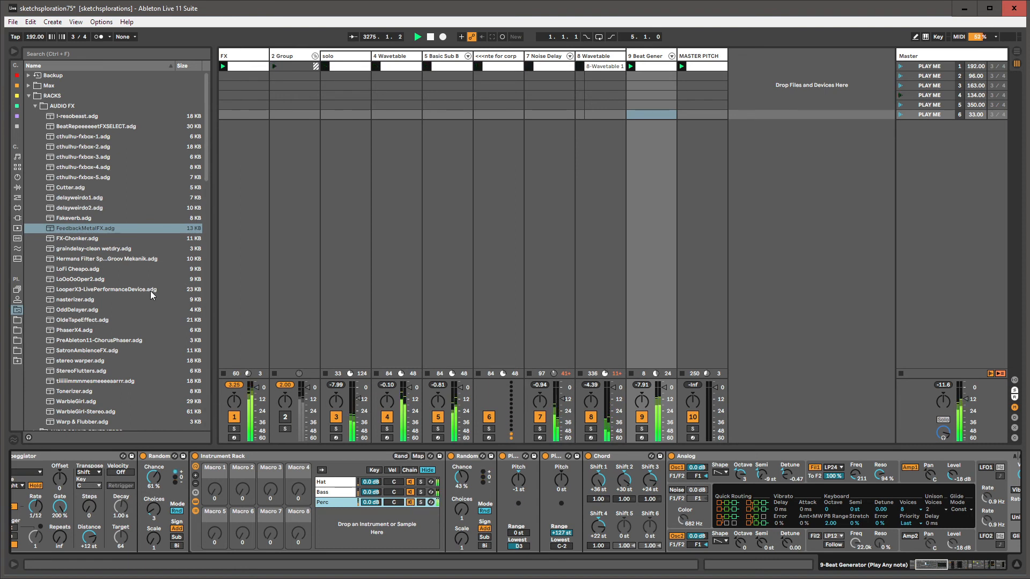
# Insert GMaudio Note Probability 1.0 at 13% after the Perc chain's Random device, save the set, and clear the browser search
pyautogui.hotkey('ctrl', 'f')
pyautogui.write('note probabil')
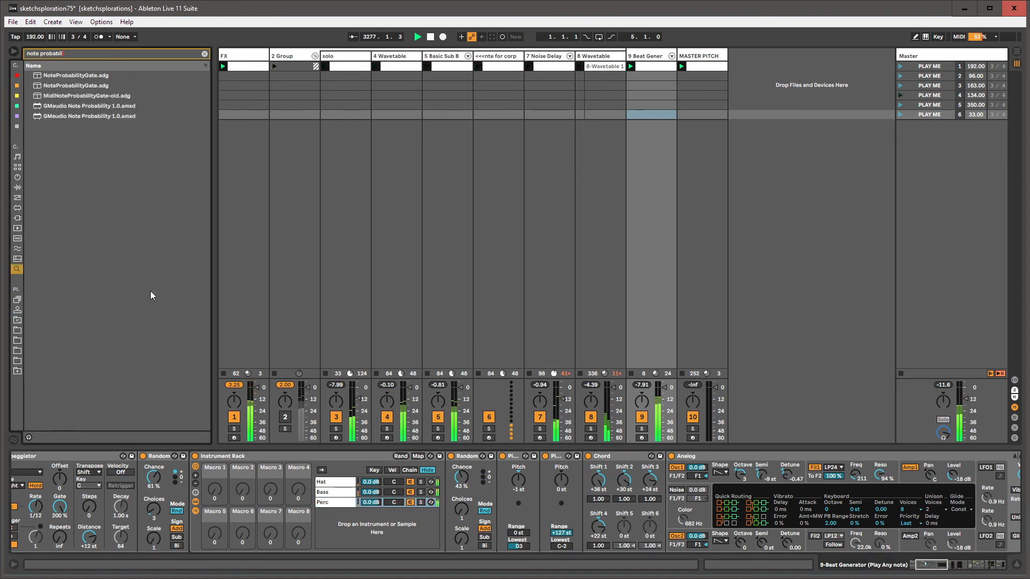
pyautogui.moveTo(107, 109); pyautogui.dragTo(534, 517)
pyautogui.hotkey('ctrl', 's')
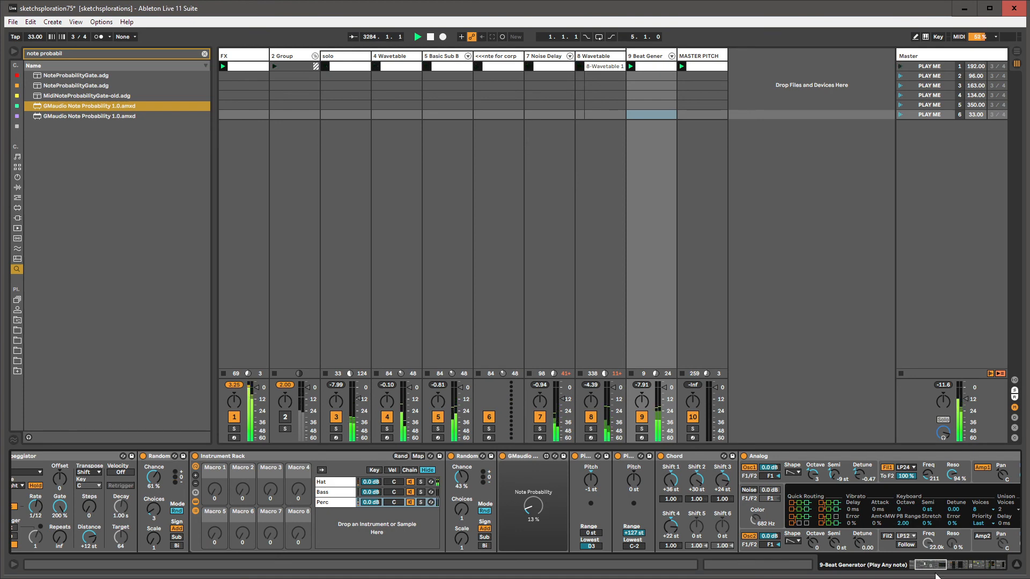
pyautogui.moveTo(932, 566); pyautogui.dragTo(946, 566)
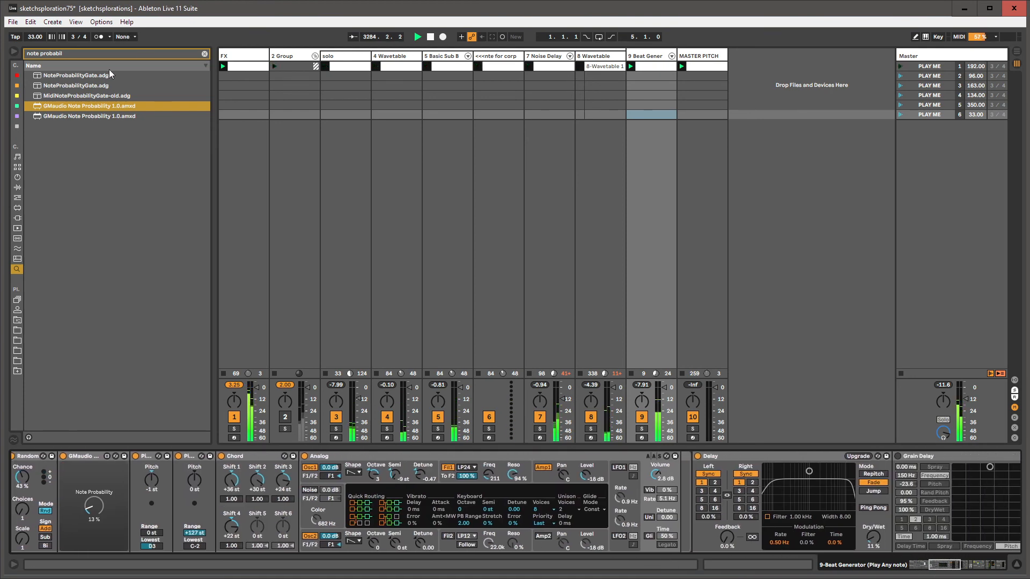
pyautogui.click(203, 53)
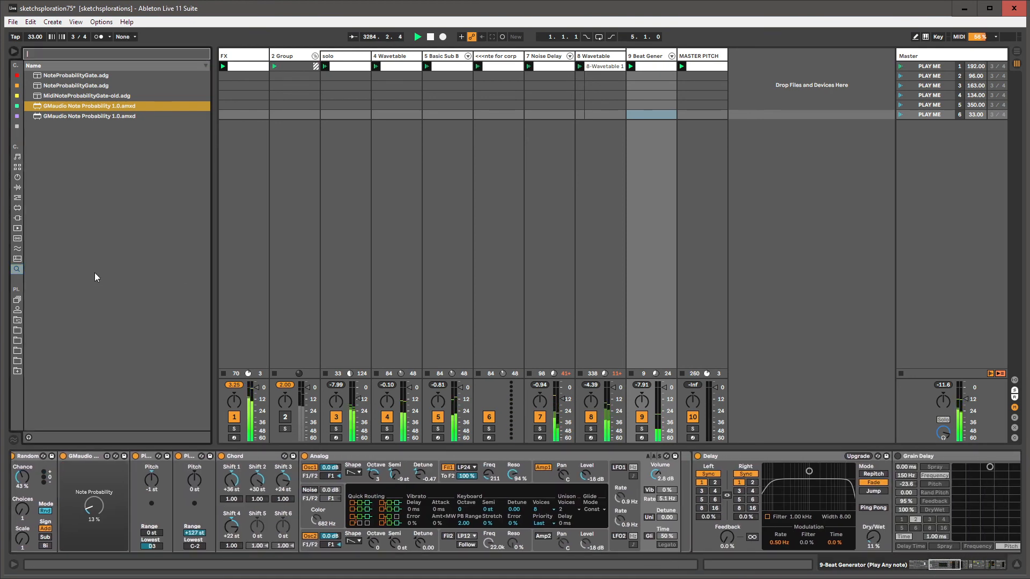
# Set the 33 BPM scene's follow action time to 0.2.0
pyautogui.click(925, 114)
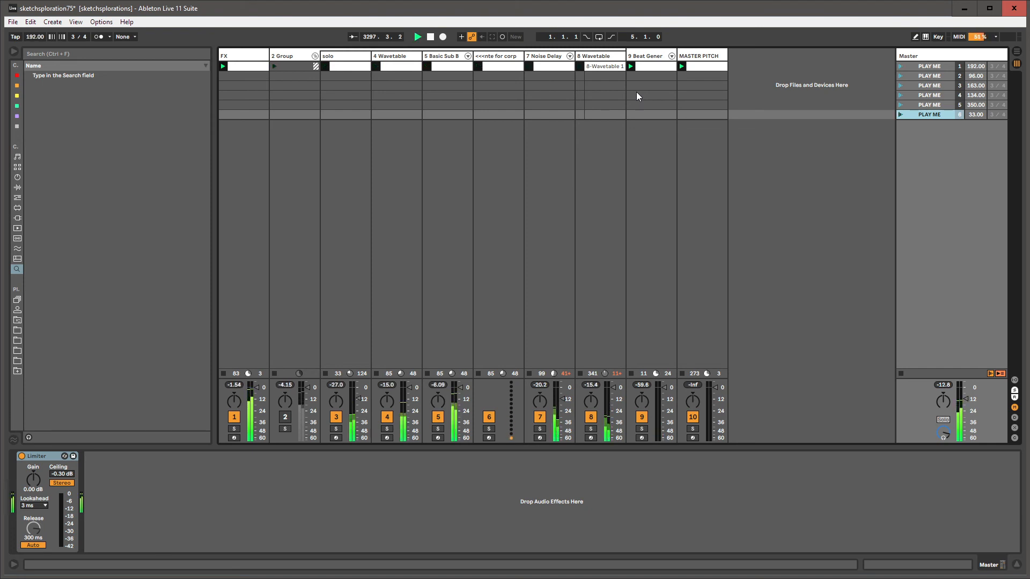
pyautogui.click(932, 114)
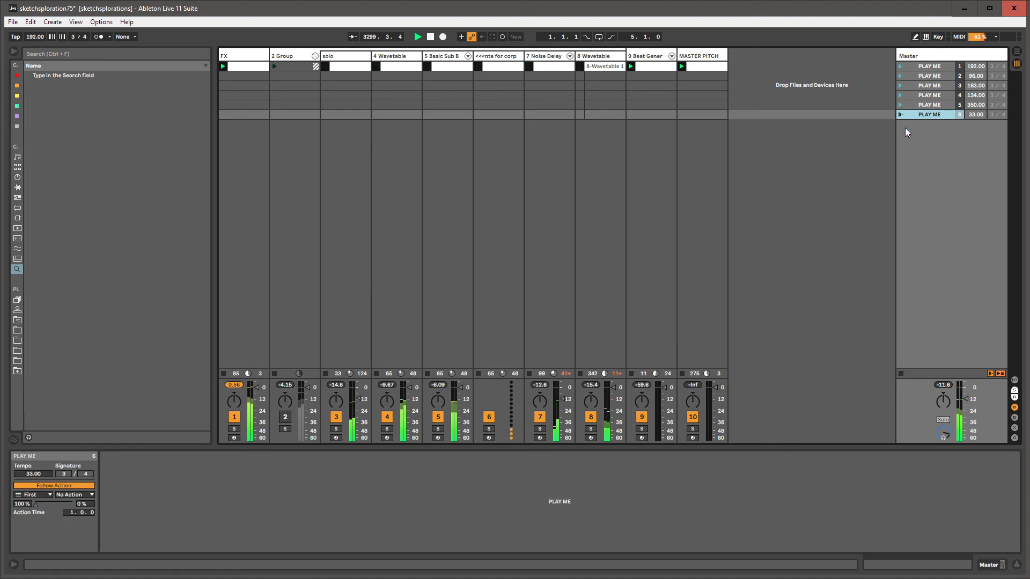
pyautogui.moveTo(70, 509)
pyautogui.mouseDown()
pyautogui.moveTo(87, 509)
pyautogui.moveTo(85, 519)
pyautogui.mouseUp()
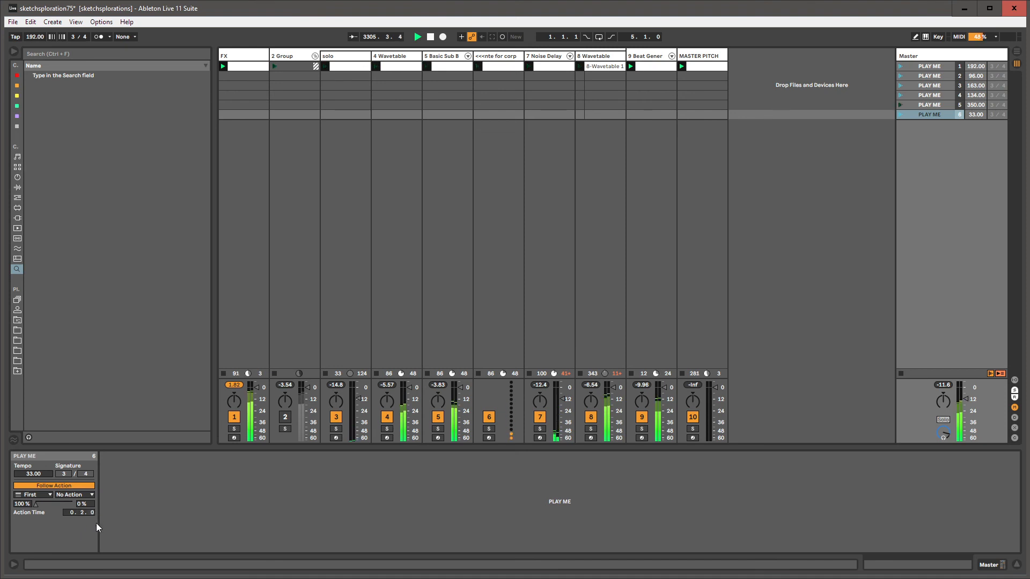
# Move the FeedbackMetalFX rack on the FX track directly in front of the D+W on/off rack containing fp.Reverse
pyautogui.click(359, 68)
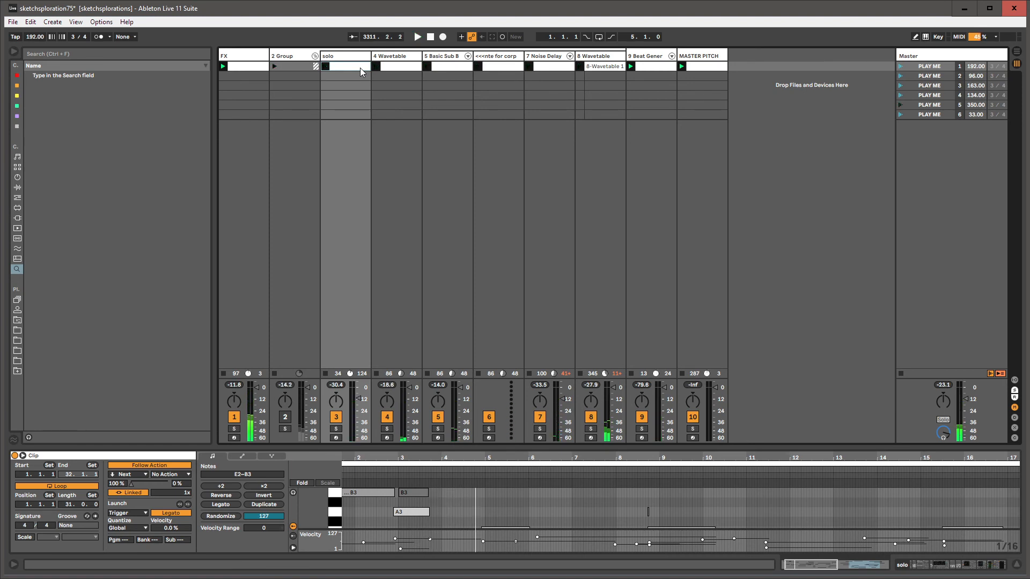
pyautogui.click(236, 57)
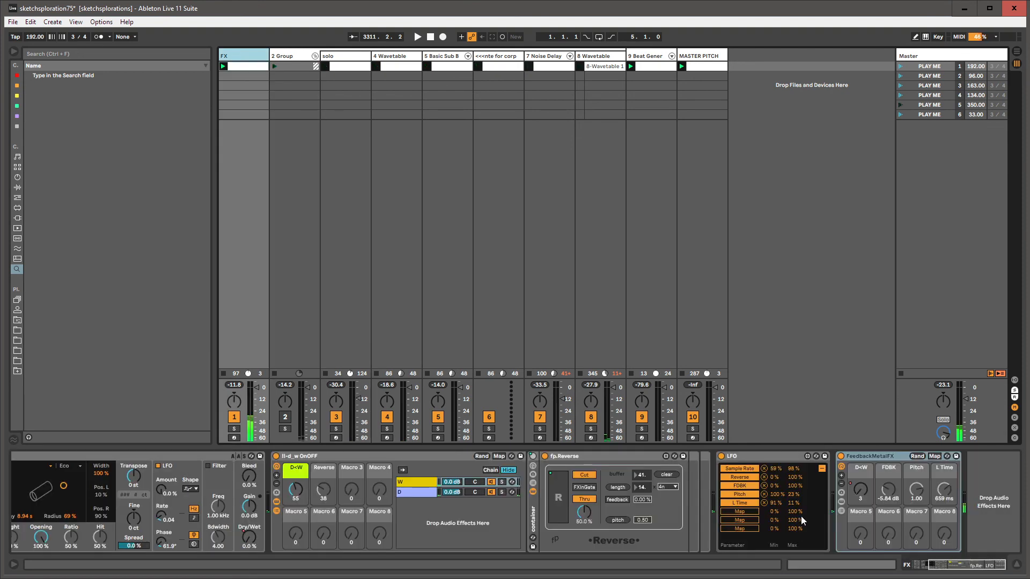
pyautogui.click(867, 459)
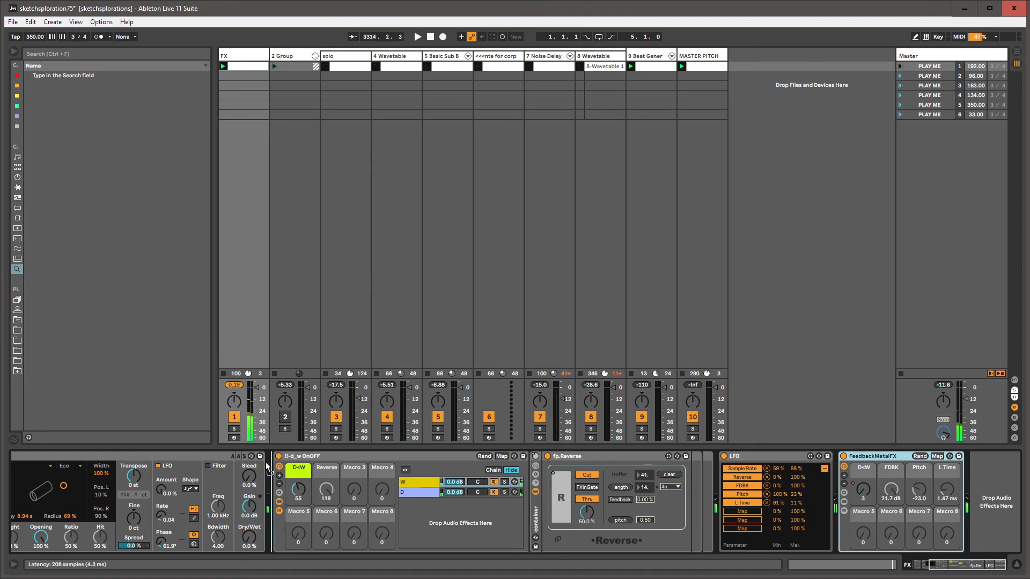
pyautogui.moveTo(267, 467); pyautogui.dragTo(267, 466)
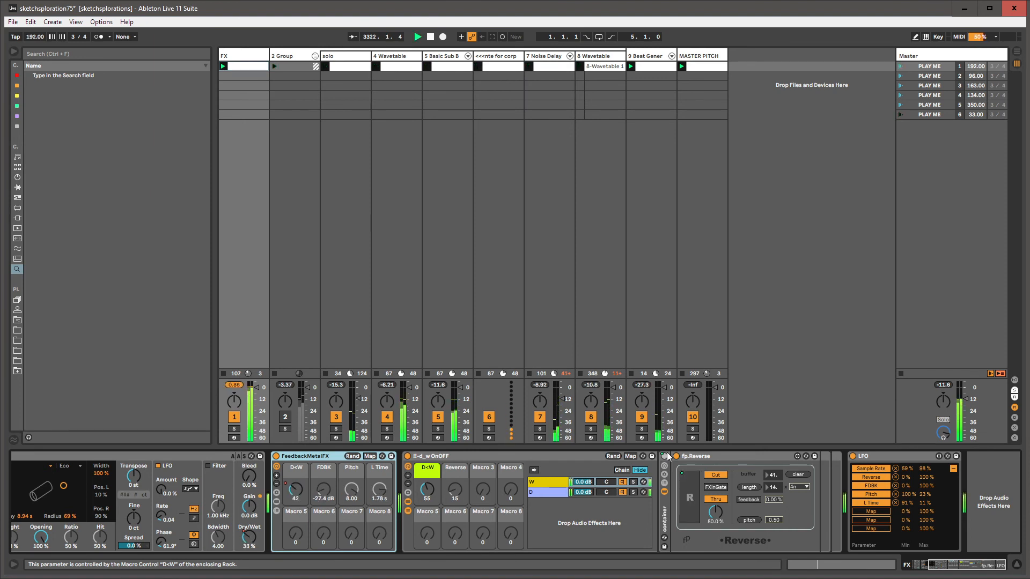
# Add a MIDI track holding TransportPause.amxd from the Max Midi folder, and test its Play/Pause toggle
pyautogui.click(17, 310)
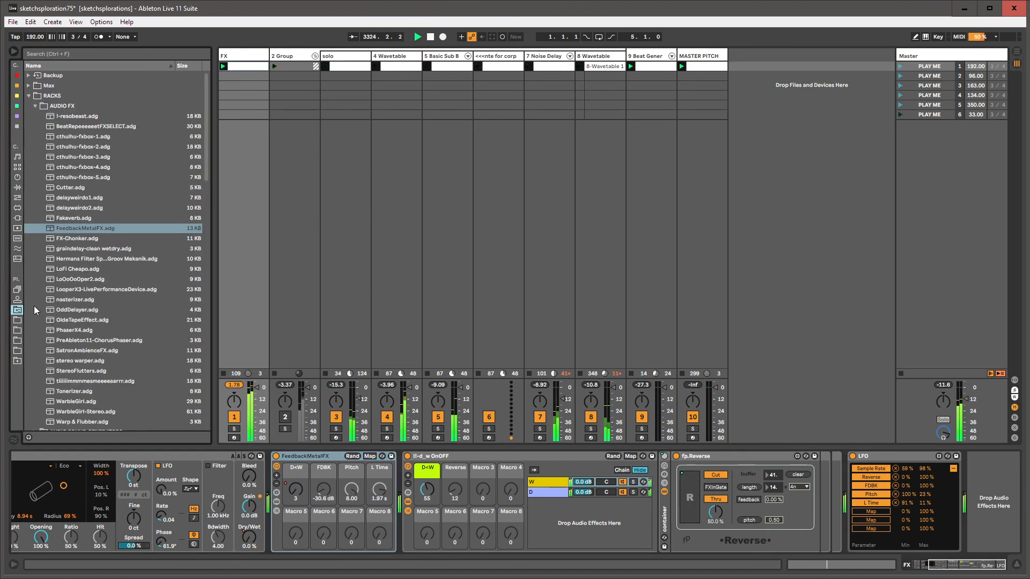
pyautogui.click(30, 95)
pyautogui.click(29, 86)
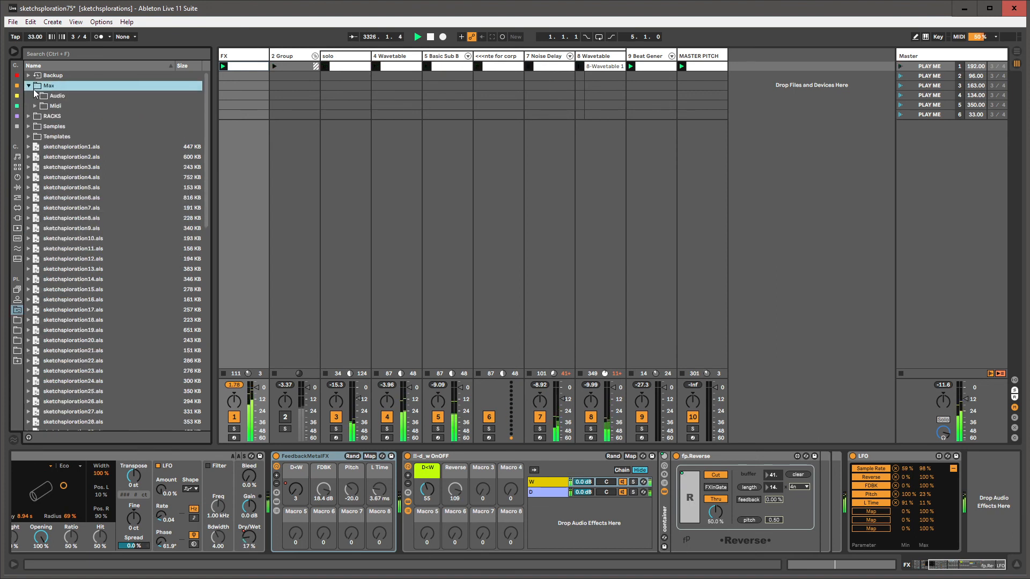
pyautogui.click(35, 105)
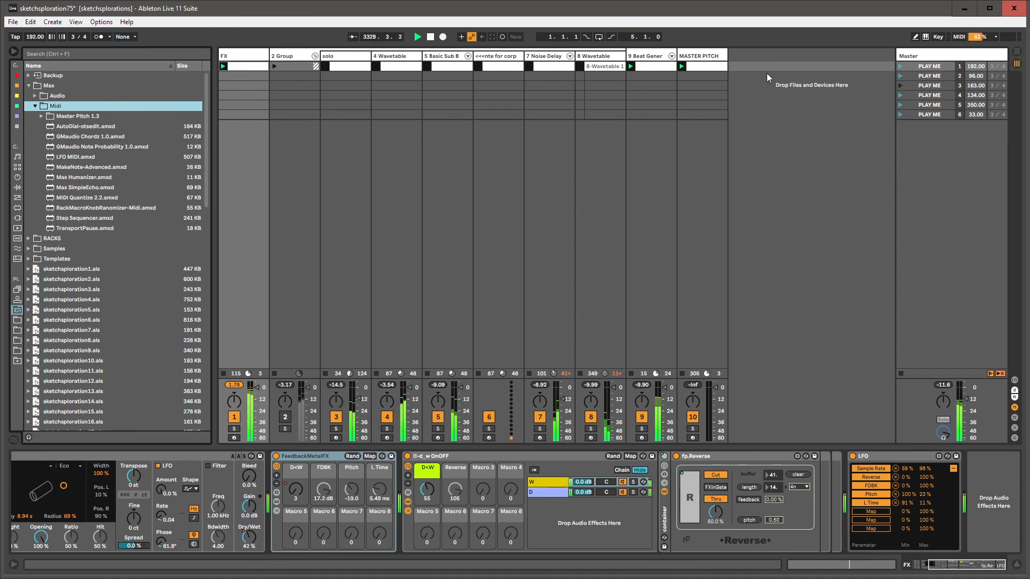
pyautogui.hotkey('ctrl', 'shift', 't')
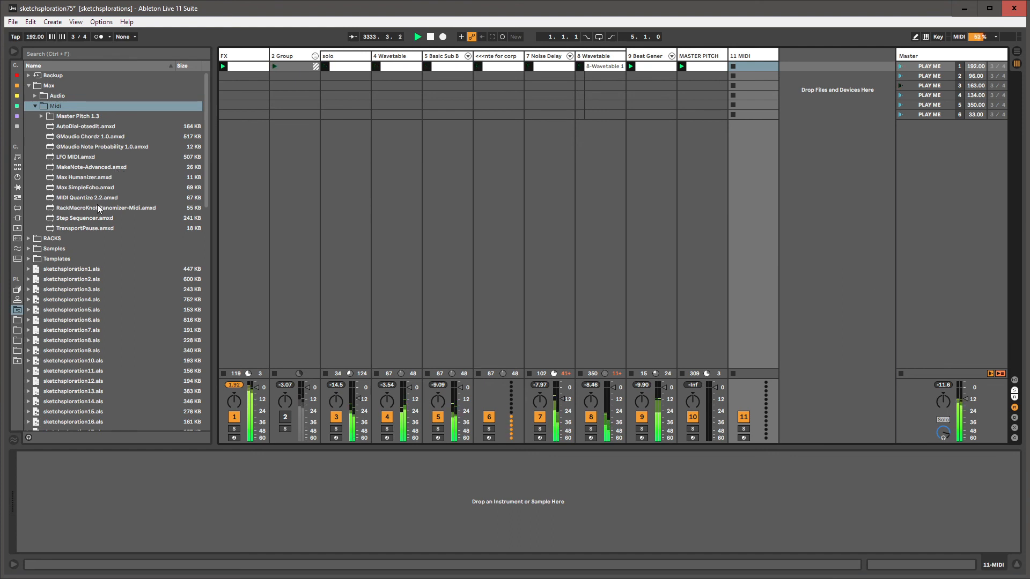
pyautogui.moveTo(81, 228); pyautogui.dragTo(752, 55)
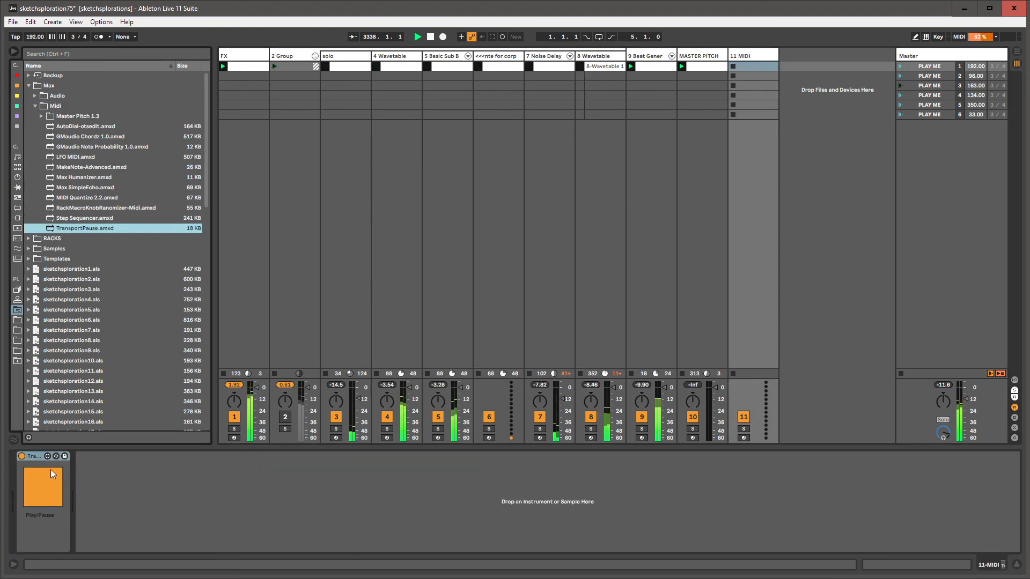
pyautogui.click(39, 478)
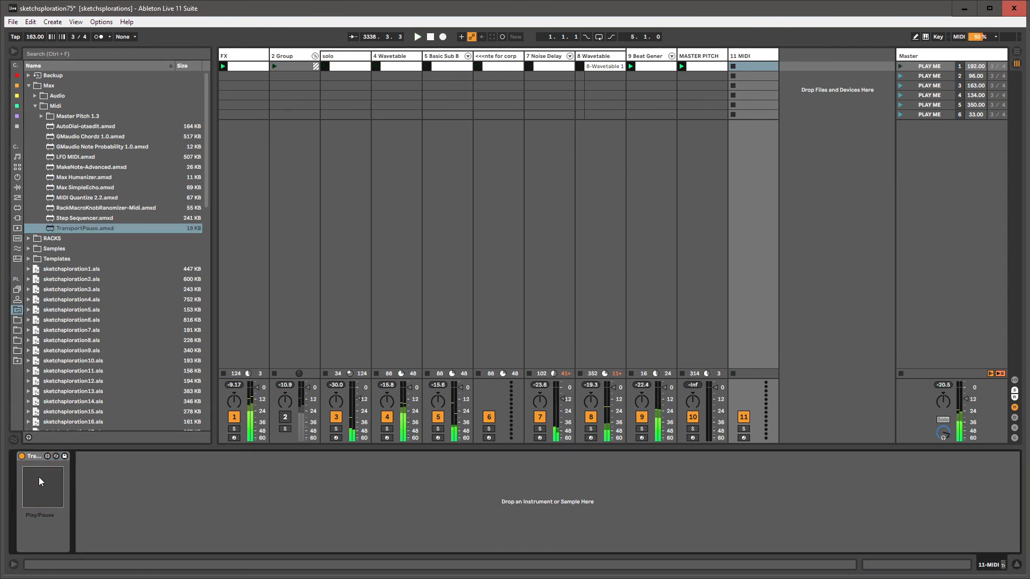
pyautogui.click(39, 478)
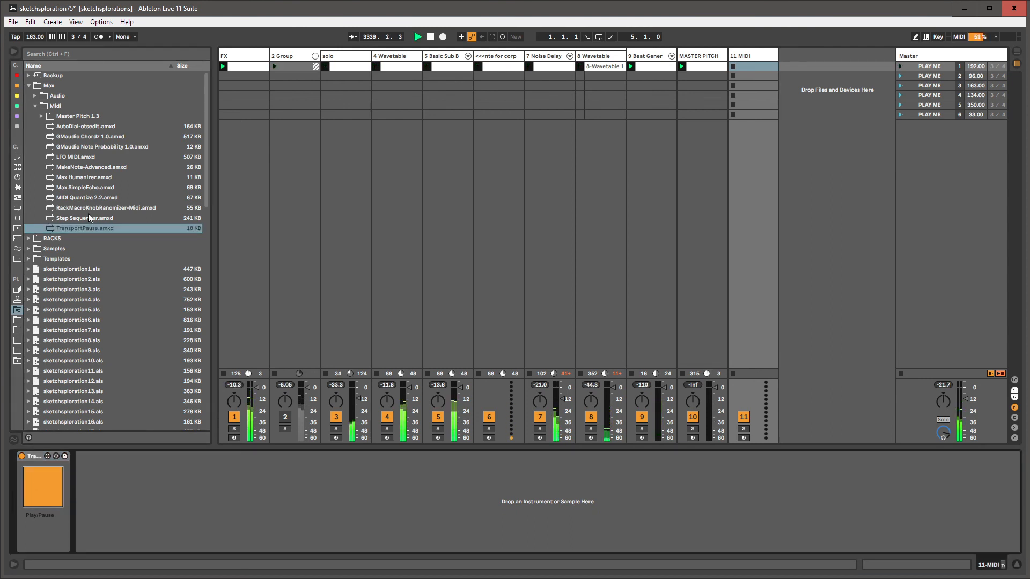
# Insert AutoDial-otsedit.amxd before TransportPause, draw brief drops to zero in its otherwise high curve, and set its first amount value to 114
pyautogui.moveTo(82, 128); pyautogui.dragTo(13, 481)
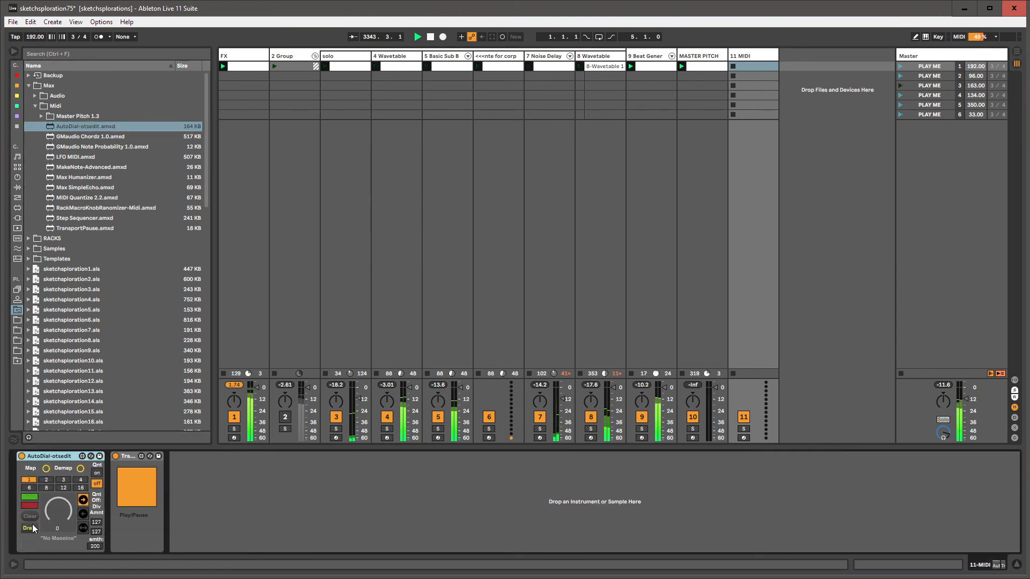
pyautogui.click(30, 529)
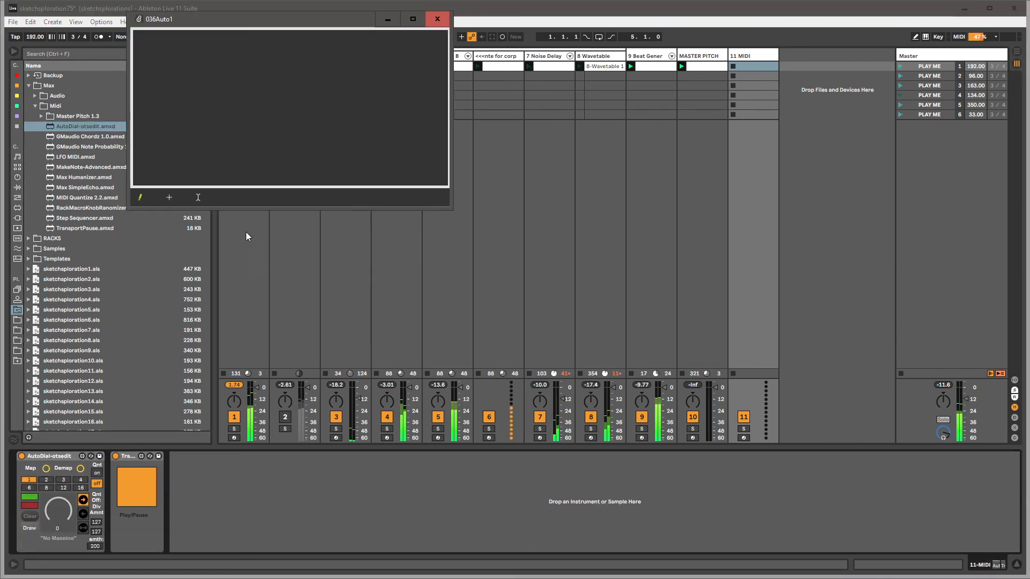
pyautogui.click(206, 32)
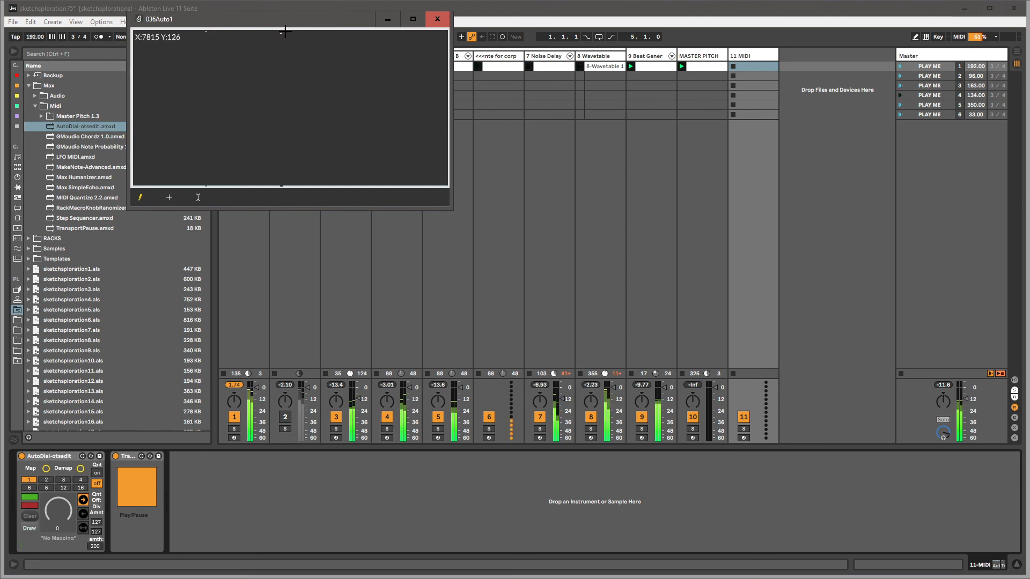
pyautogui.moveTo(287, 31)
pyautogui.mouseDown()
pyautogui.moveTo(132, 30)
pyautogui.moveTo(344, 30)
pyautogui.moveTo(491, 4)
pyautogui.mouseUp()
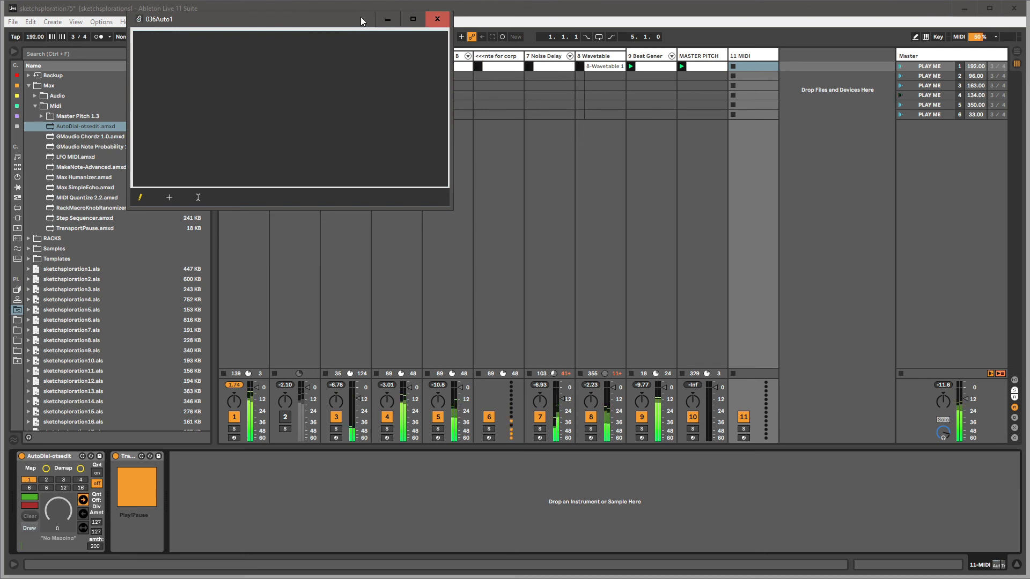
pyautogui.click(100, 515)
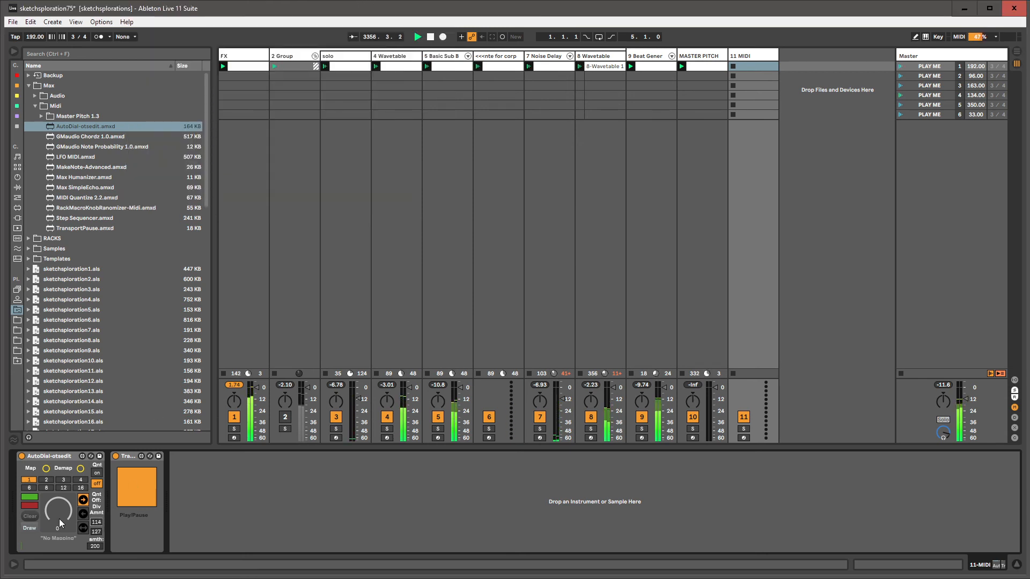
# Map AutoDial to TransportPause's Play/Pause toggle and start its automation running
pyautogui.click(24, 529)
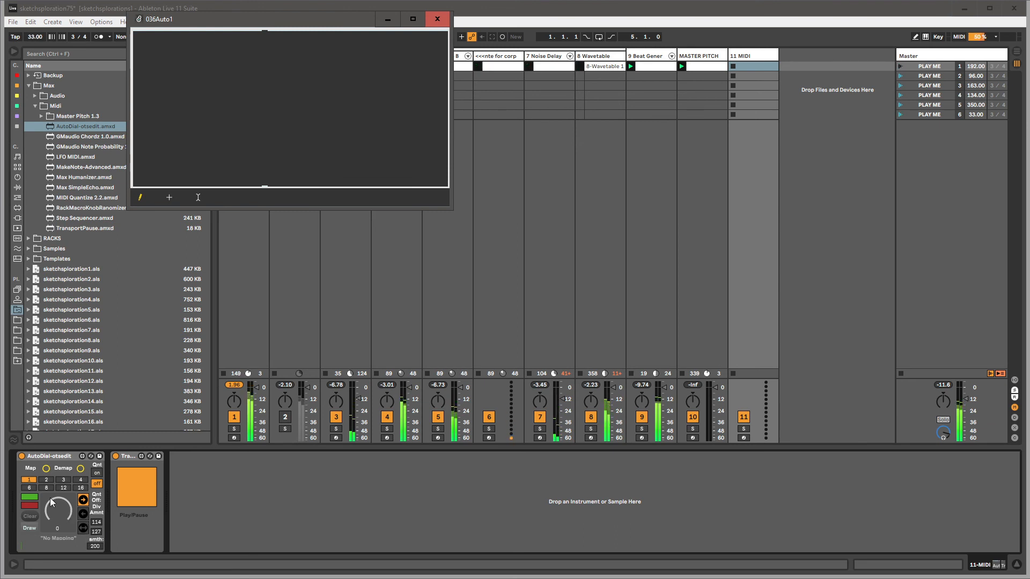
pyautogui.click(125, 479)
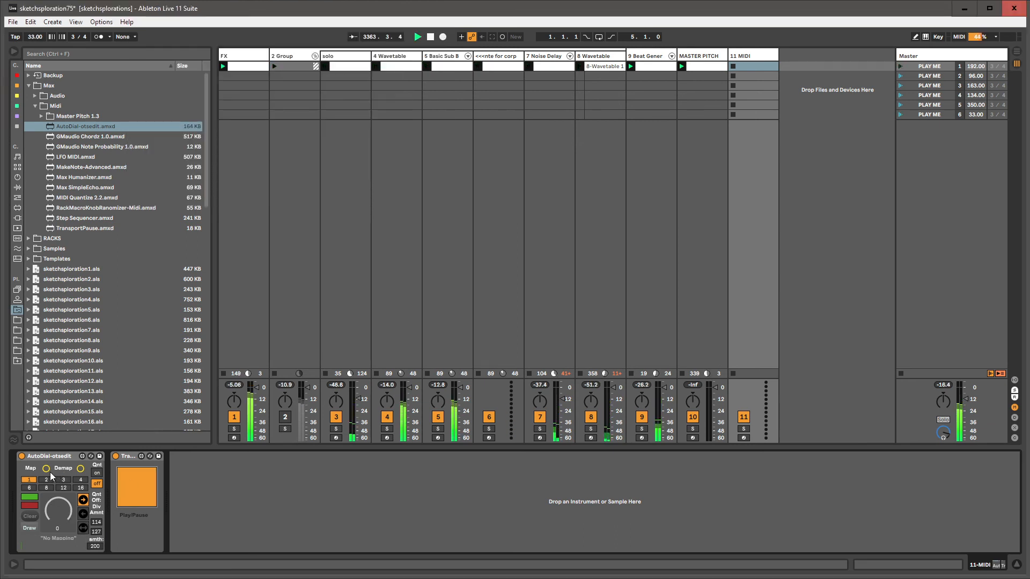
pyautogui.click(120, 481)
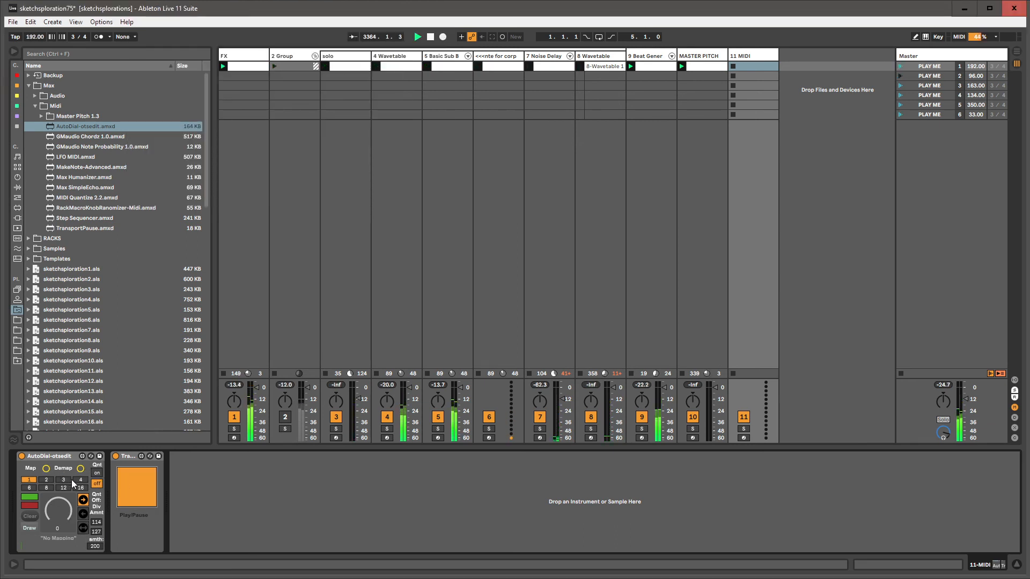
pyautogui.click(46, 467)
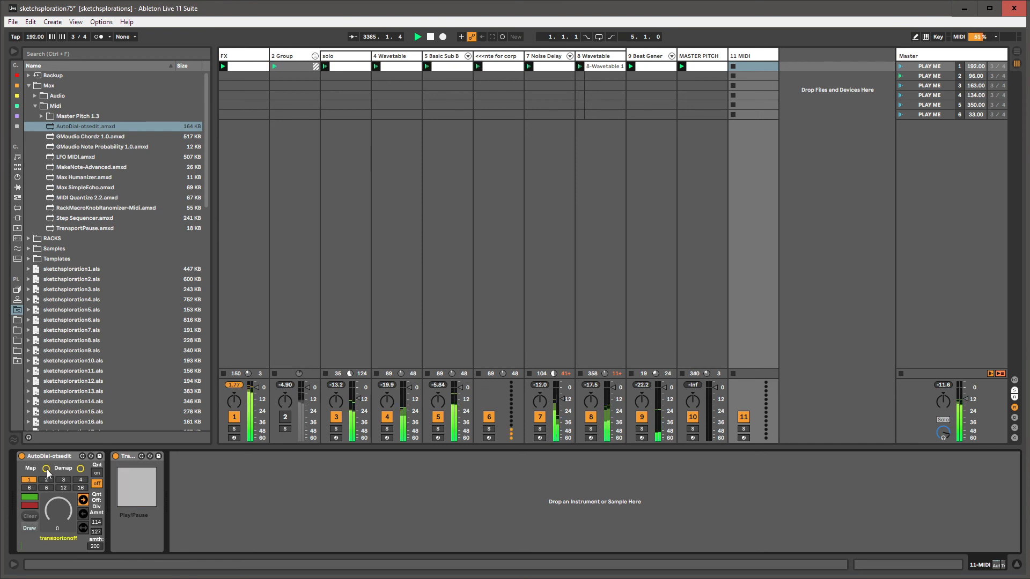
pyautogui.click(34, 504)
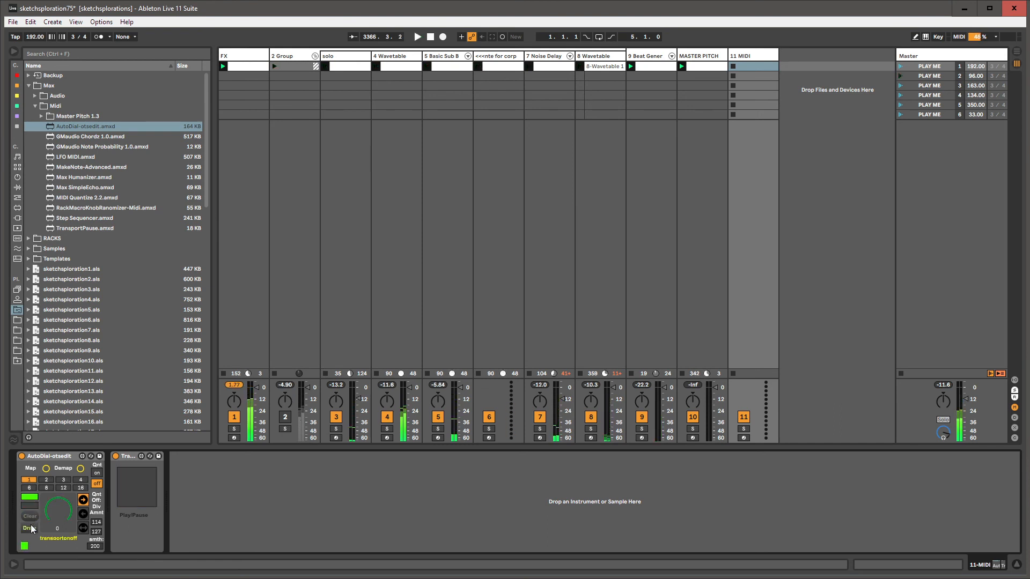
# Redraw the AutoDial curve with a single short drop to zero nearer the middle and lower its first amount value
pyautogui.click(30, 526)
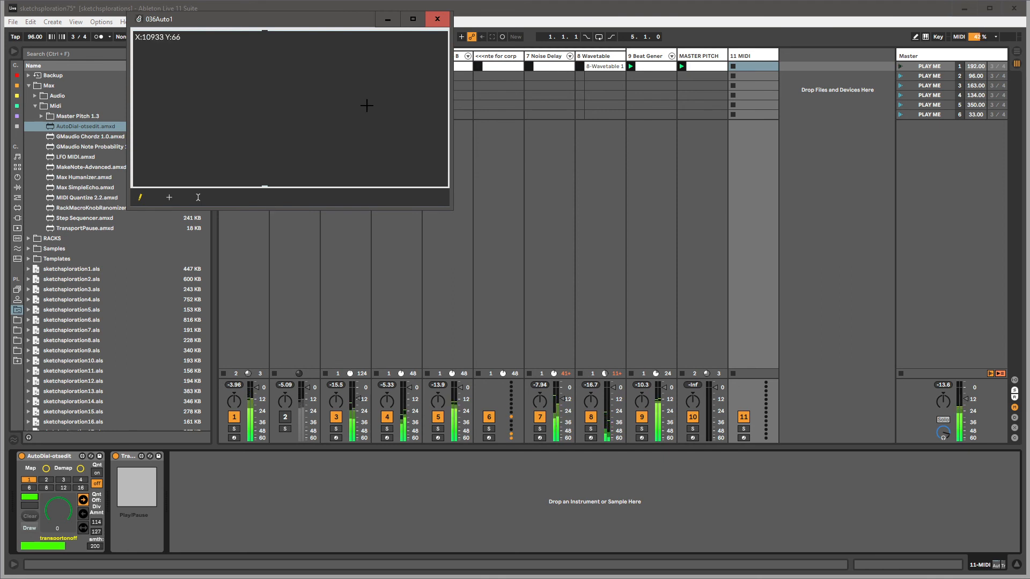
pyautogui.click(28, 527)
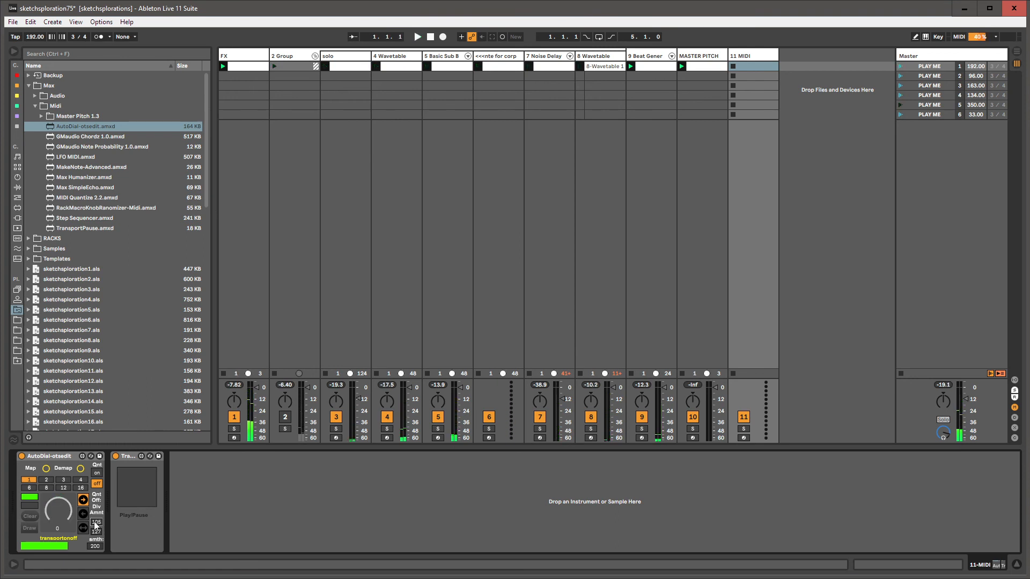
pyautogui.click(27, 528)
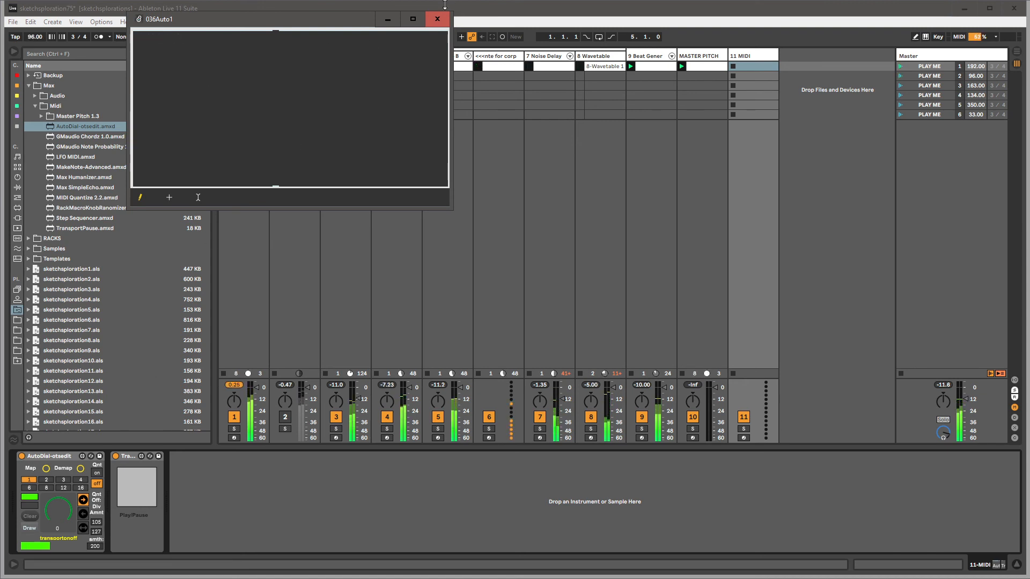
pyautogui.click(132, 458)
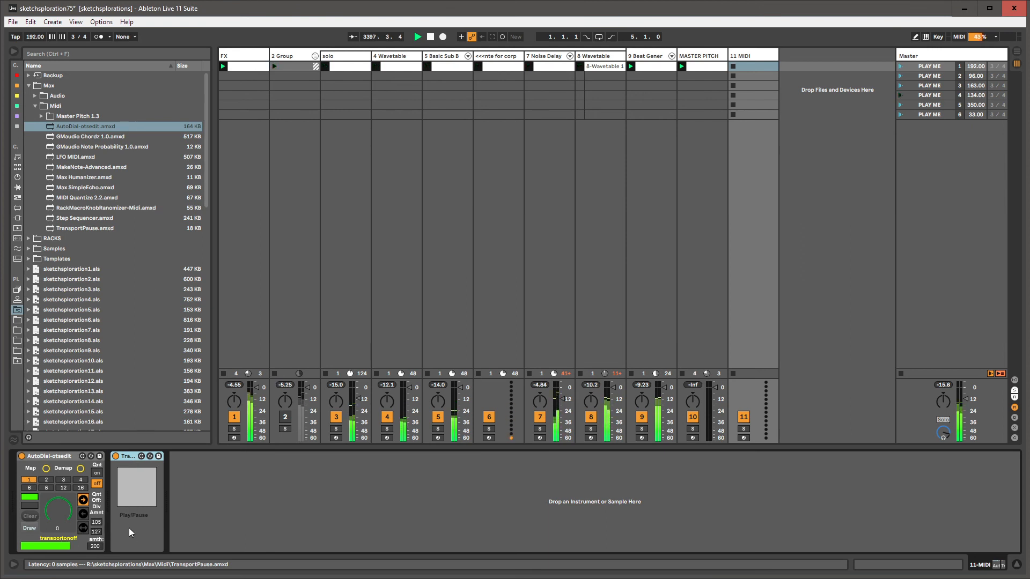
pyautogui.click(145, 490)
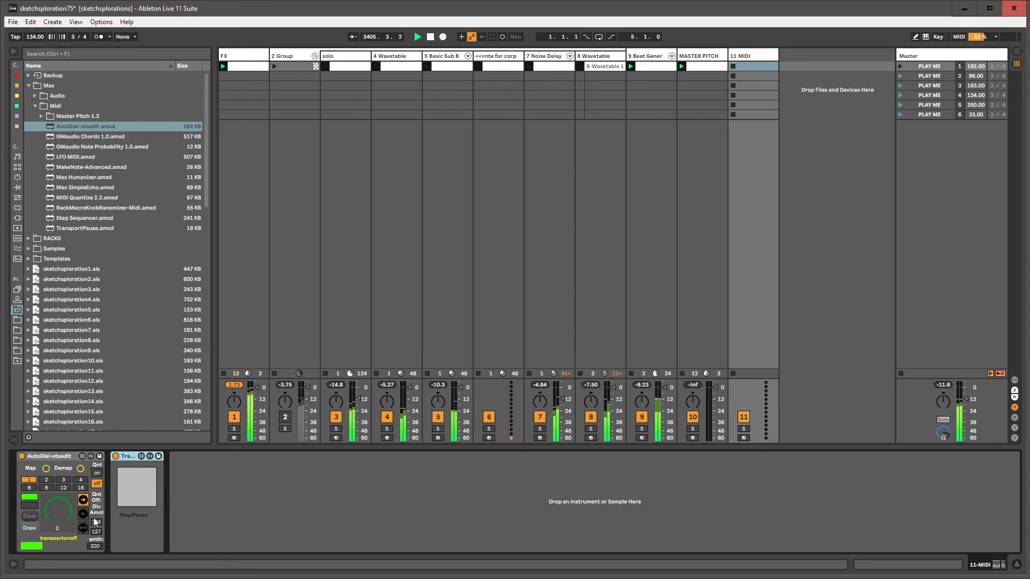
# Widen the AutoDial curve's zero section toward the start of the curve so the transport stays paused longer
pyautogui.click(31, 529)
pyautogui.moveTo(276, 187); pyautogui.dragTo(240, 197)
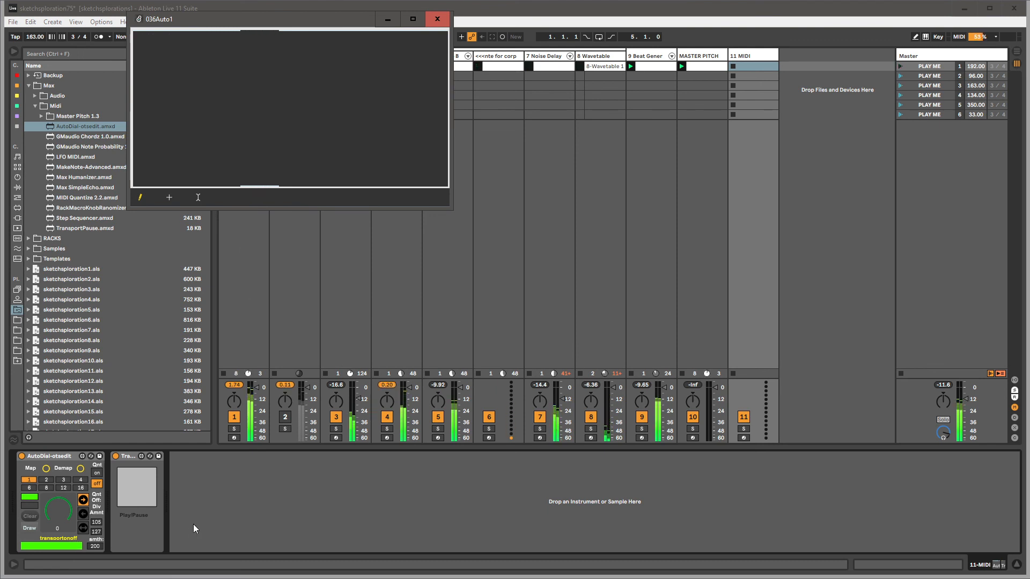
pyautogui.click(22, 515)
pyautogui.click(30, 529)
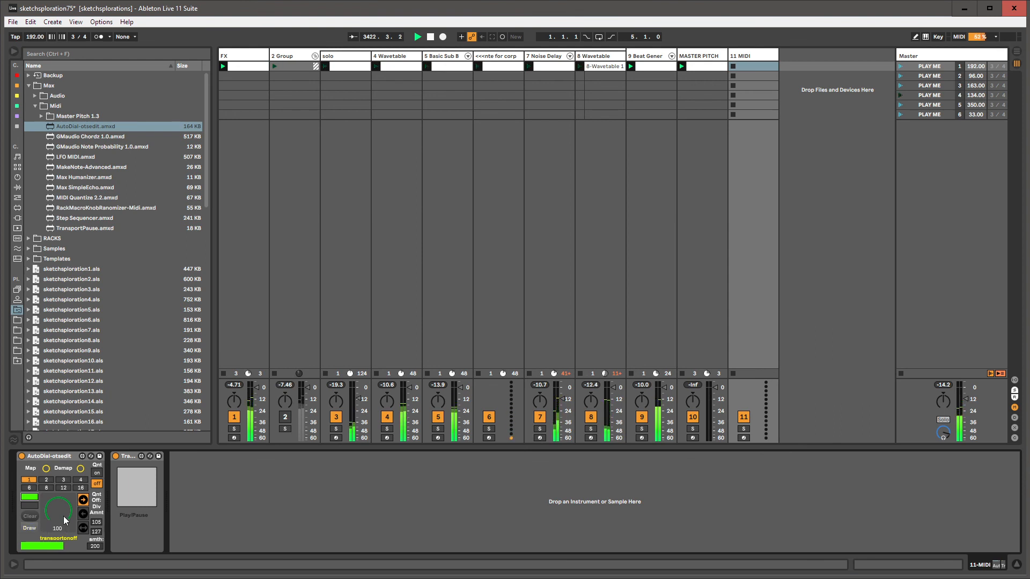
# Reshape the AutoDial curve's zero section into a short dip just past the middle and set the smoothing to 0
pyautogui.click(30, 528)
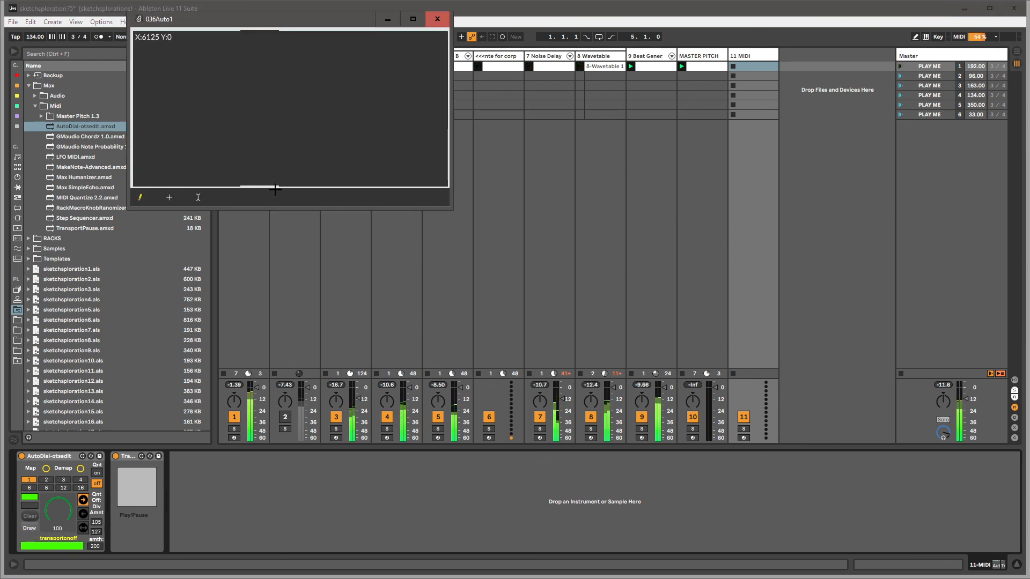
pyautogui.moveTo(274, 188); pyautogui.dragTo(323, 192)
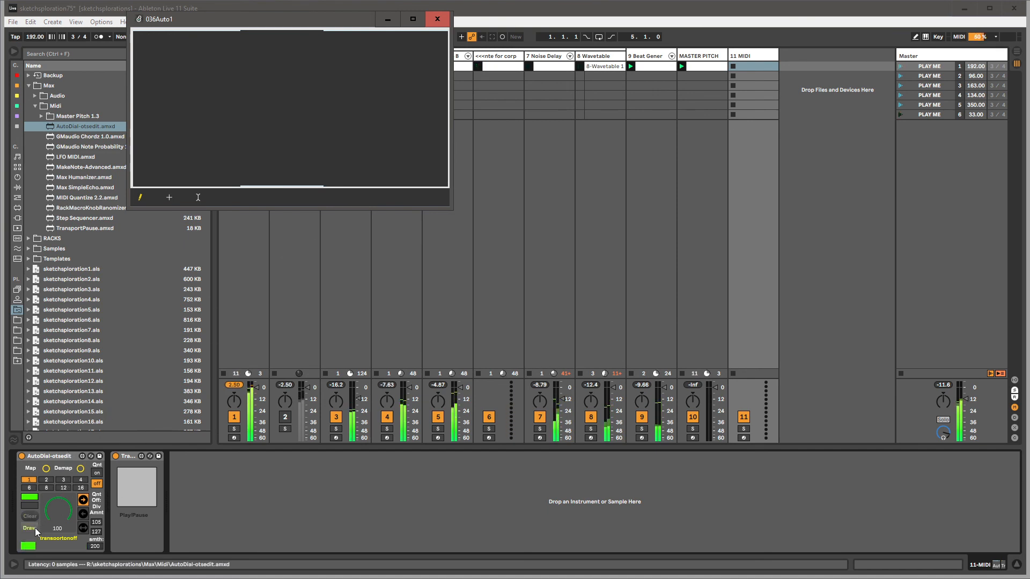
pyautogui.click(34, 528)
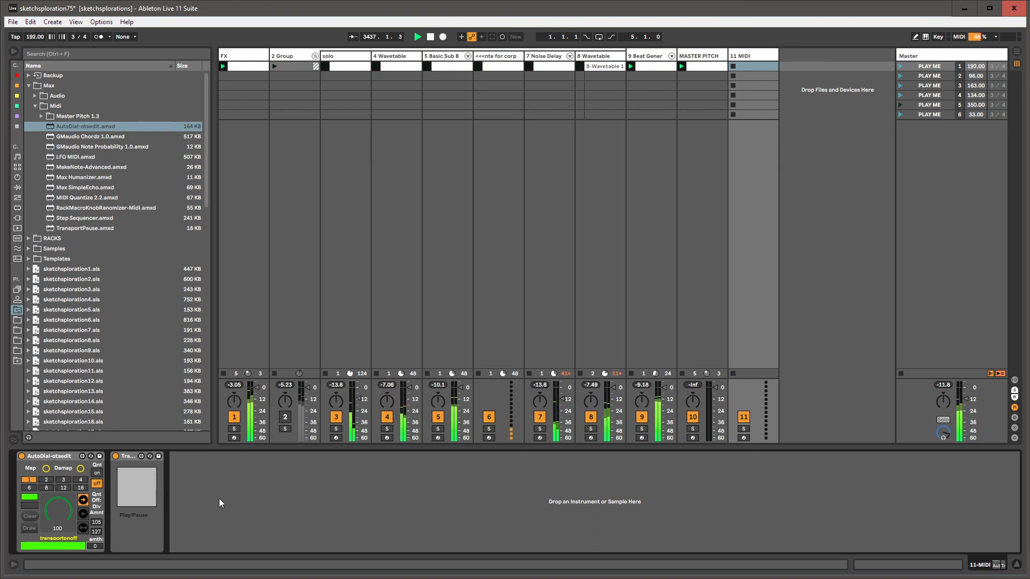
pyautogui.click(25, 529)
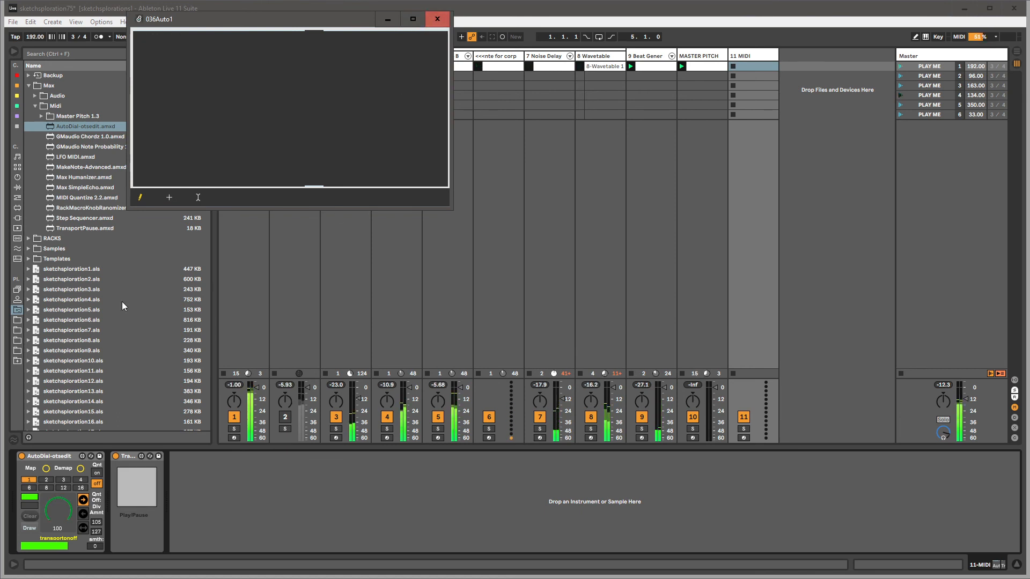
pyautogui.click(26, 528)
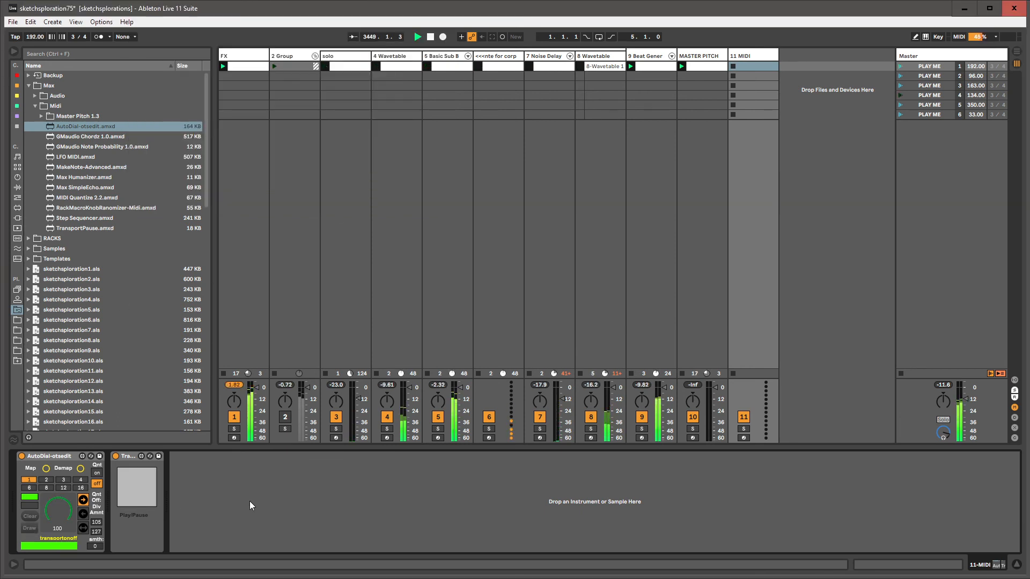
# Rename the 11 MIDI track as TransportPAUSE
pyautogui.click(254, 67)
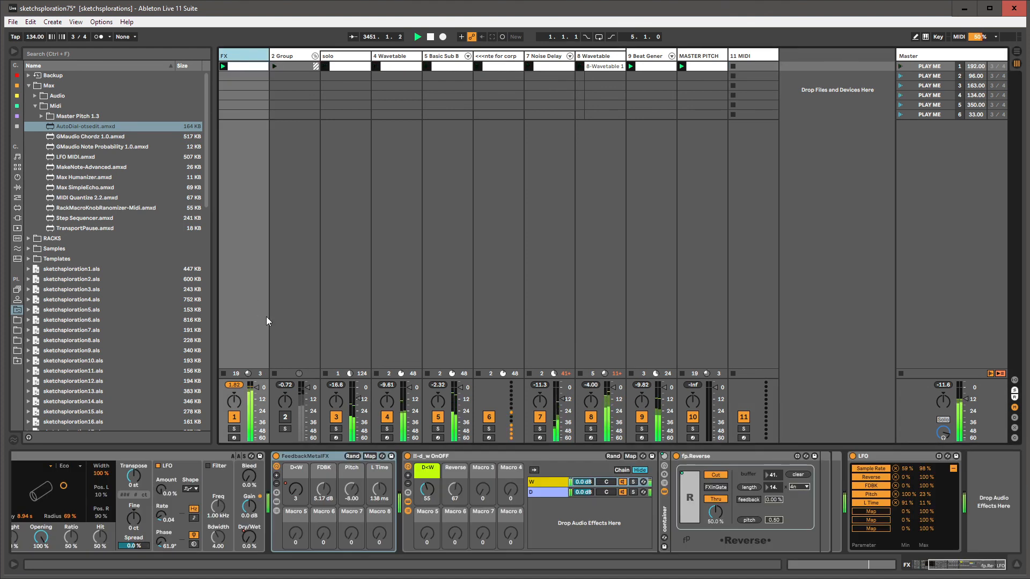
pyautogui.click(720, 58)
pyautogui.click(750, 57)
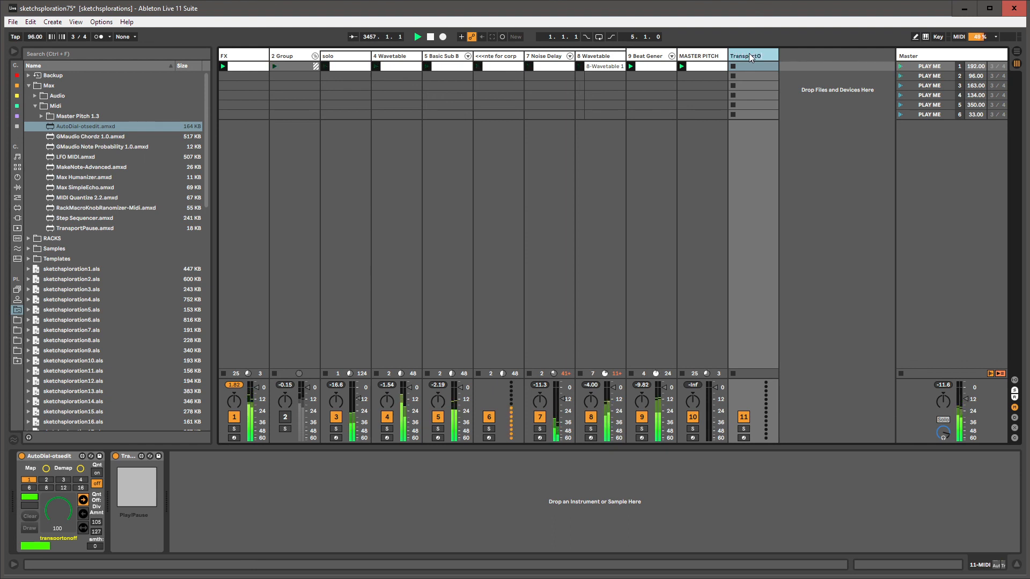
pyautogui.write('ff')
pyautogui.press('Return')
pyautogui.hotkey('ctrl', 'r')
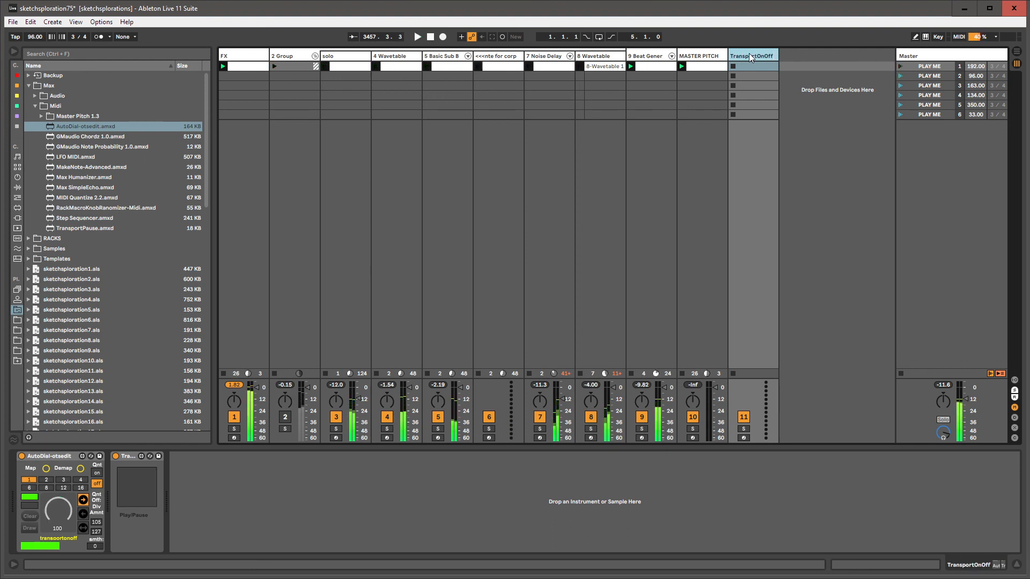
pyautogui.press('Right')
pyautogui.press('BackSpace')
pyautogui.press('BackSpace')
pyautogui.press('BackSpace')
pyautogui.press('BackSpace')
pyautogui.press('BackSpace')
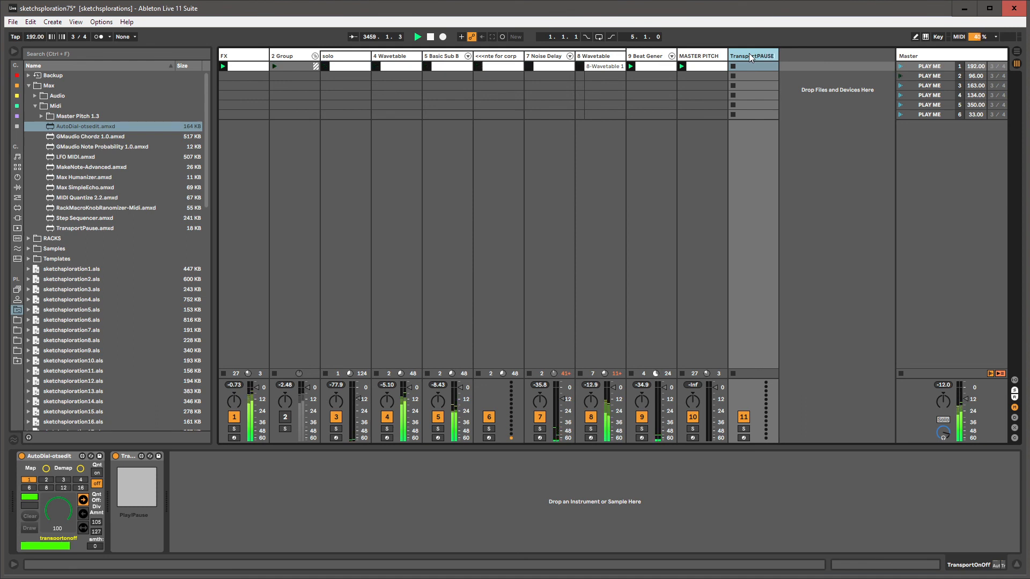
# Remove the clip stop buttons from all six TransportPAUSE clip slots
pyautogui.moveTo(755, 69); pyautogui.dragTo(752, 141)
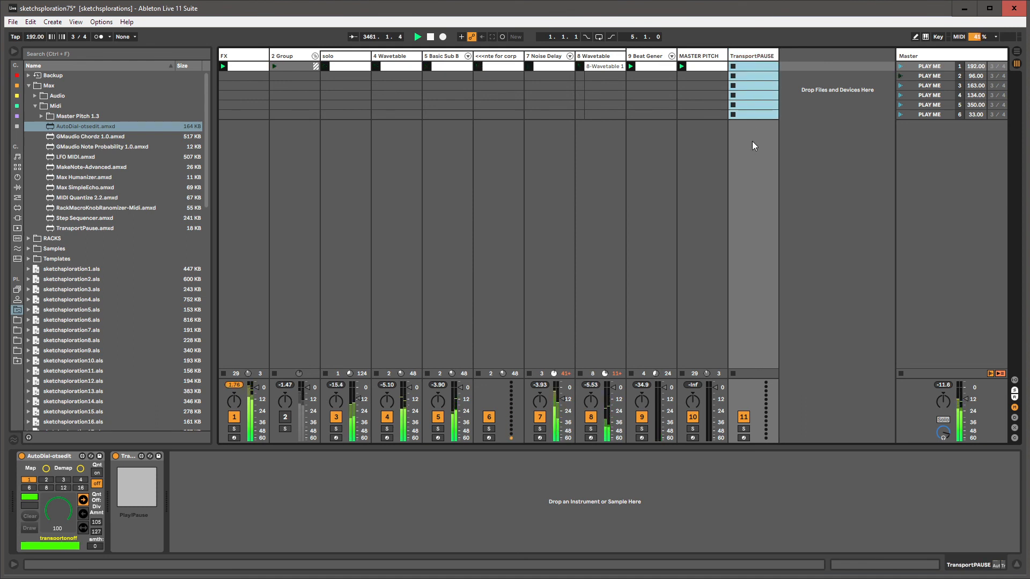
pyautogui.hotkey('ctrl', 'e')
pyautogui.click(750, 77)
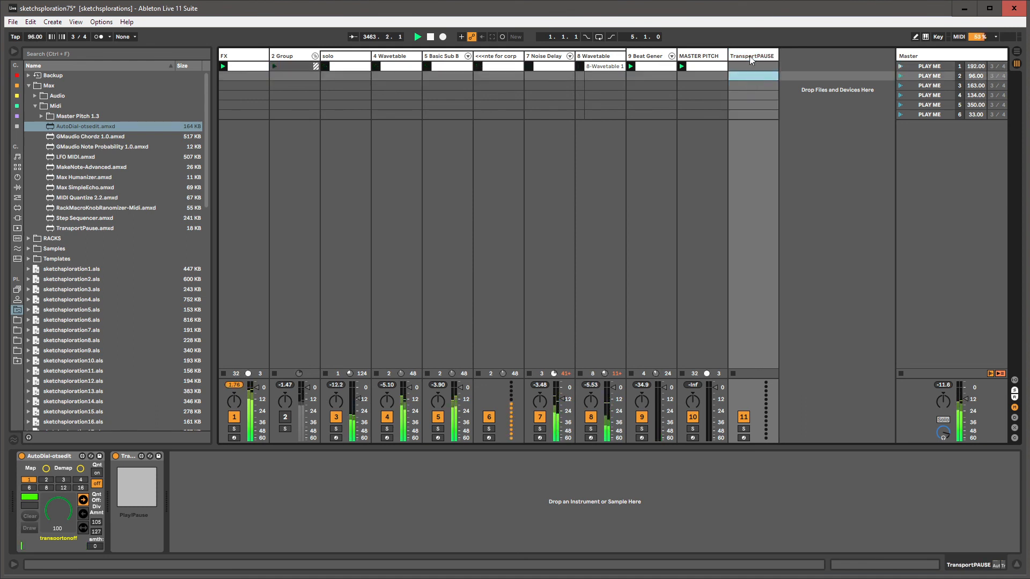
pyautogui.moveTo(617, 81); pyautogui.dragTo(605, 113)
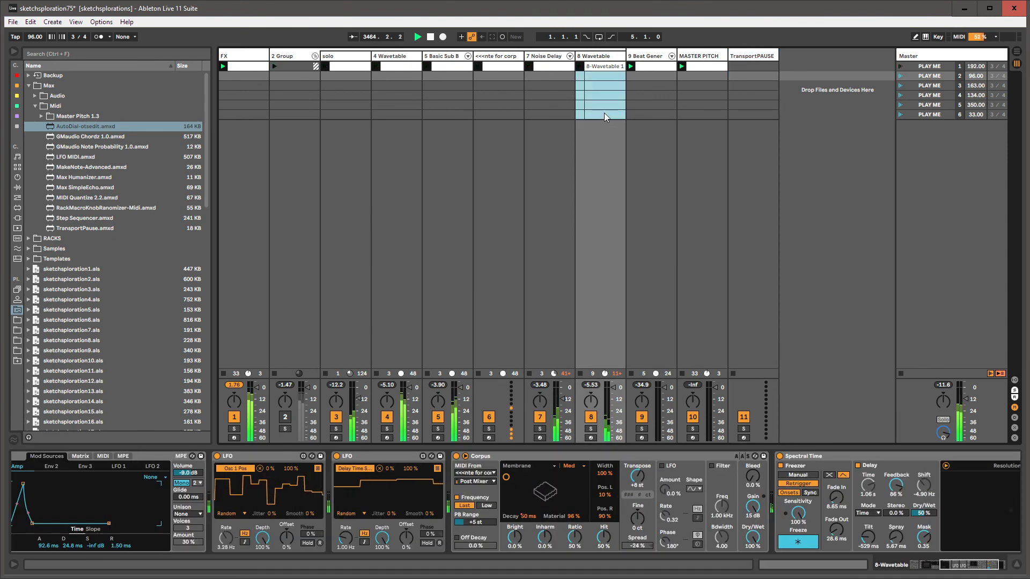
pyautogui.moveTo(748, 75); pyautogui.dragTo(749, 69)
pyautogui.click(748, 70)
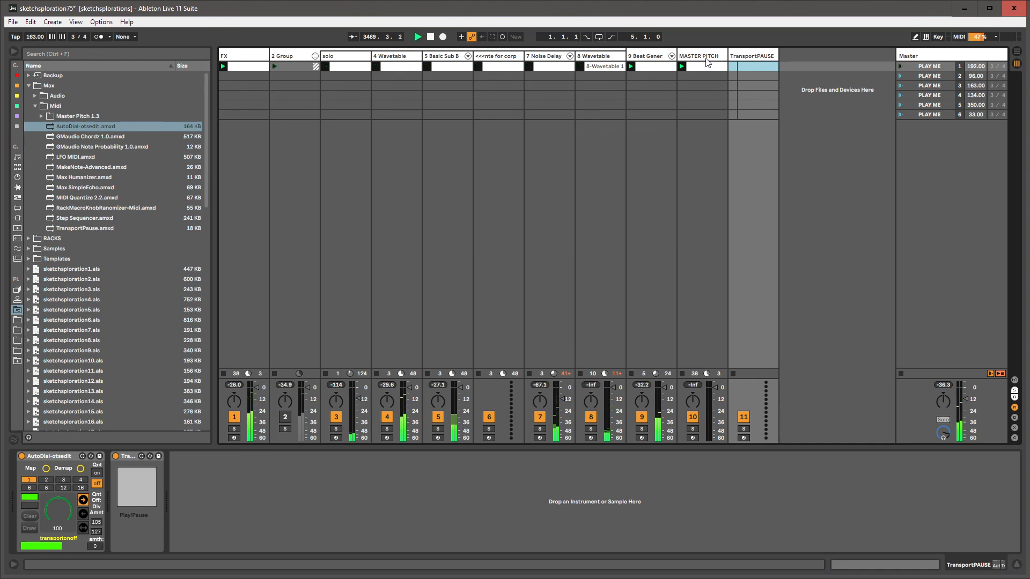
# Review the Beat Gener, MASTER PITCH and TransportPAUSE tracks and the contents of the Master Pitch 1.3 folder
pyautogui.click(762, 55)
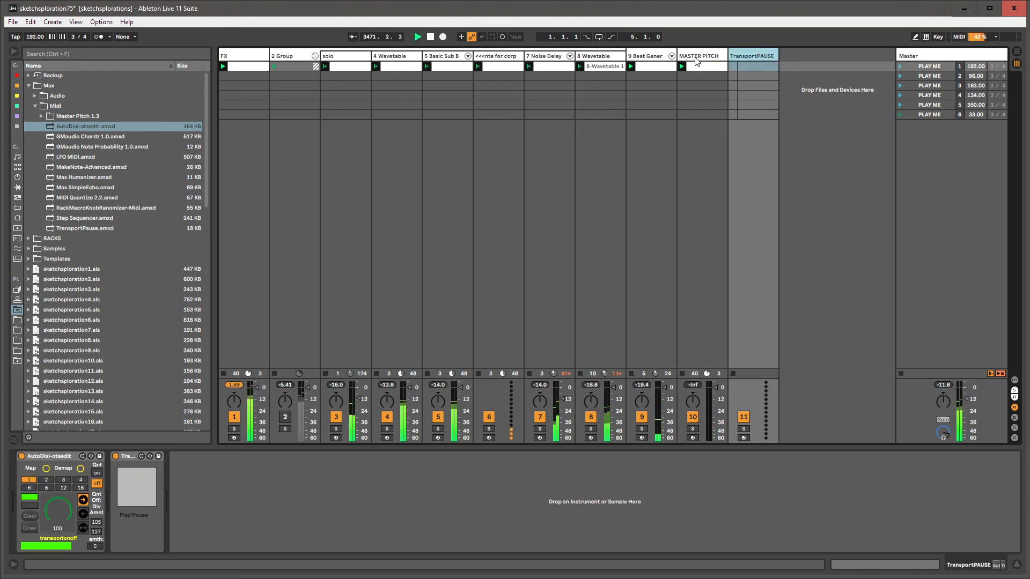
pyautogui.click(651, 56)
pyautogui.click(702, 57)
pyautogui.click(749, 56)
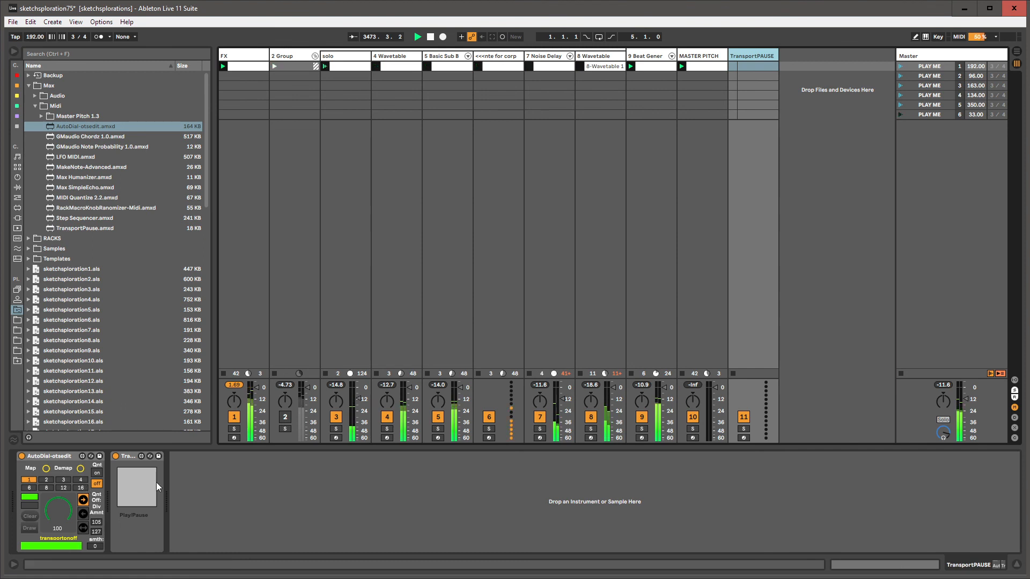
pyautogui.click(53, 456)
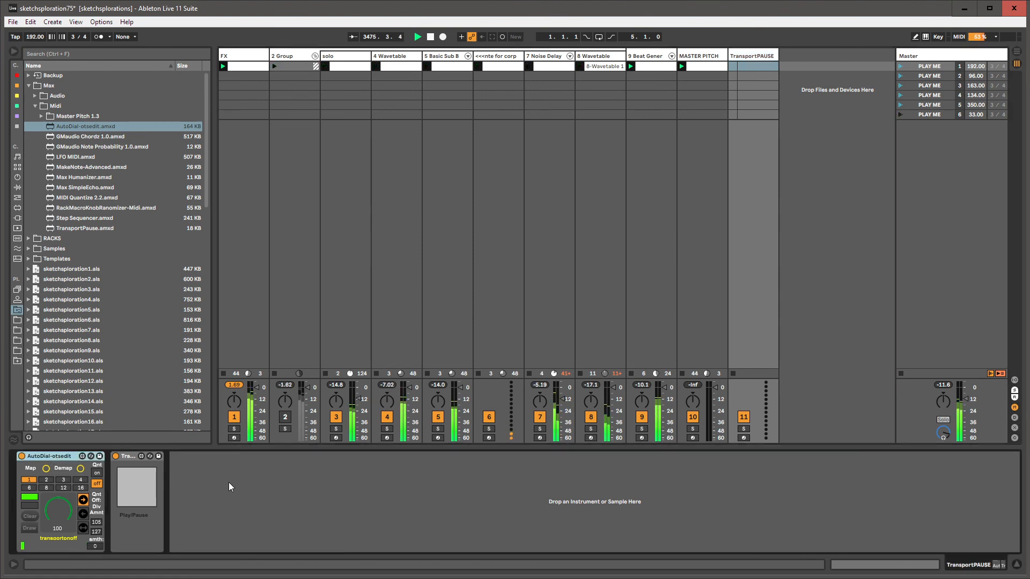
pyautogui.click(41, 115)
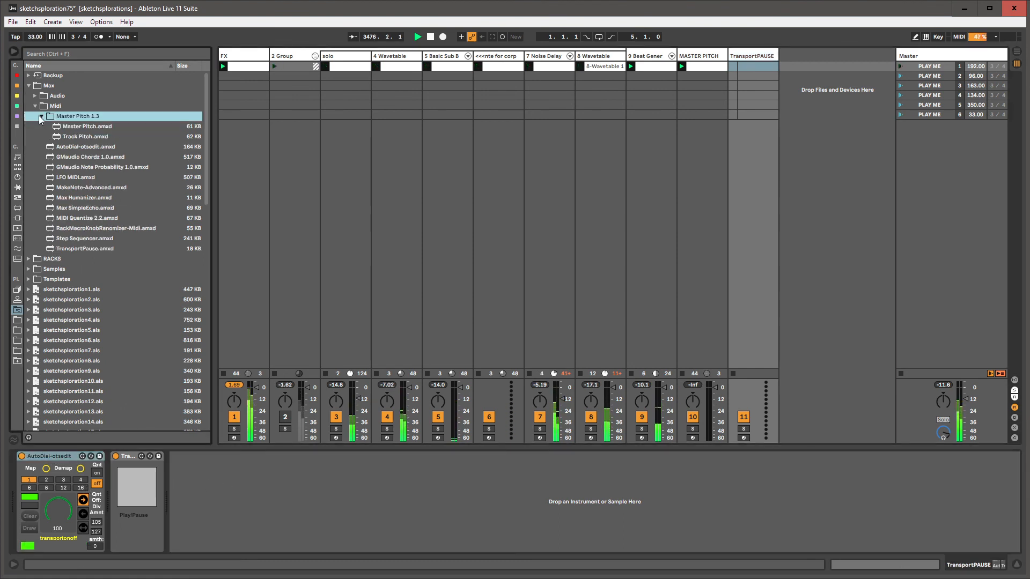
pyautogui.click(41, 116)
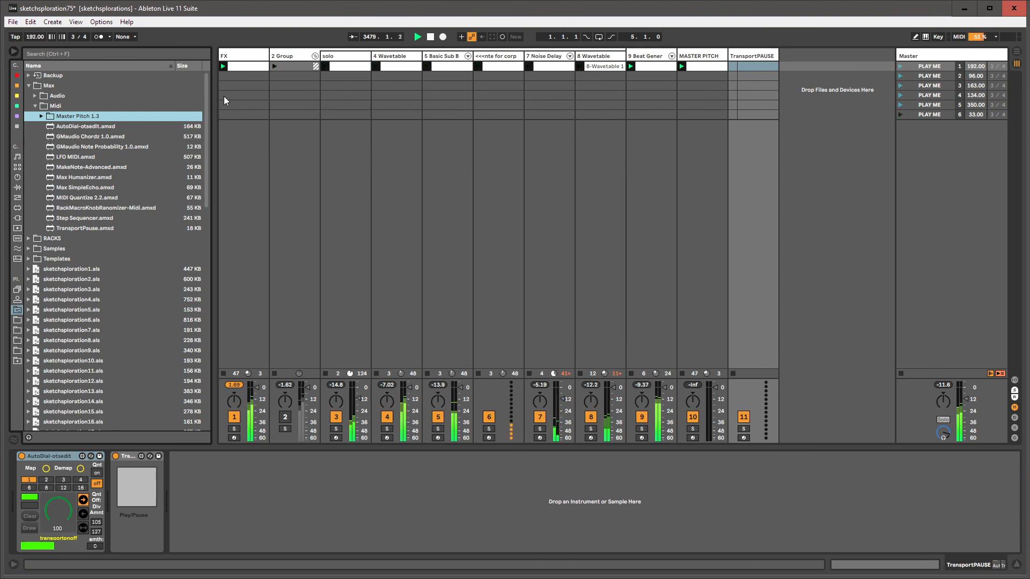
# Try the GMaudio Chordz 1.0 device ahead of Tension on the solo track with Humanize at 6% and Quality at Min
pyautogui.moveTo(94, 137); pyautogui.dragTo(149, 484)
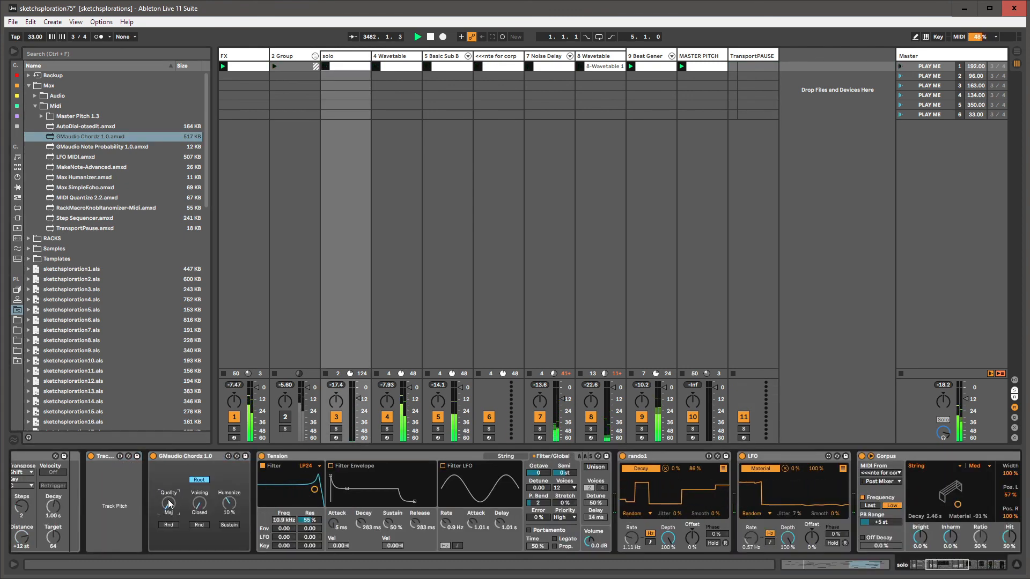
pyautogui.moveTo(230, 503); pyautogui.dragTo(229, 510)
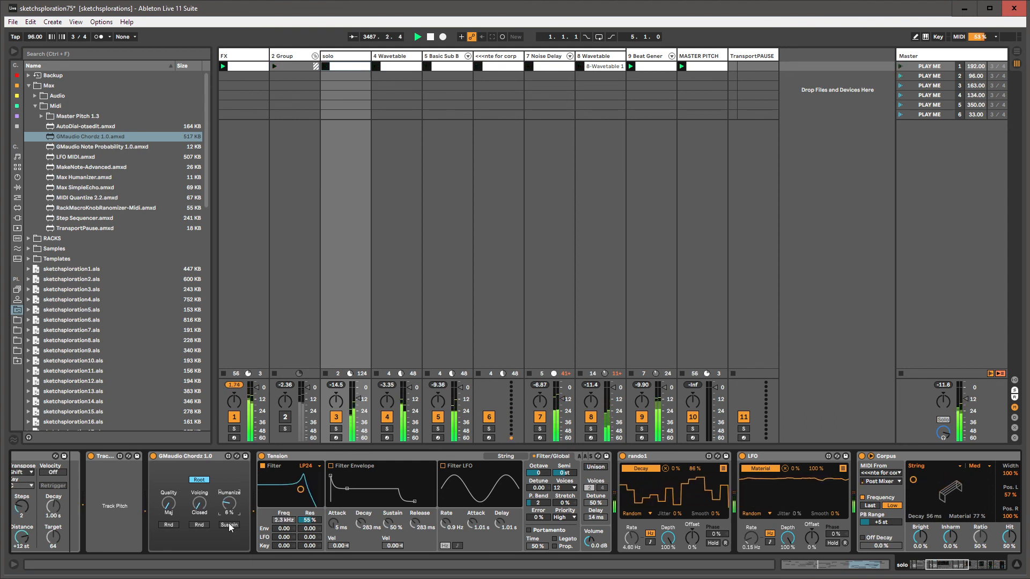
pyautogui.click(204, 459)
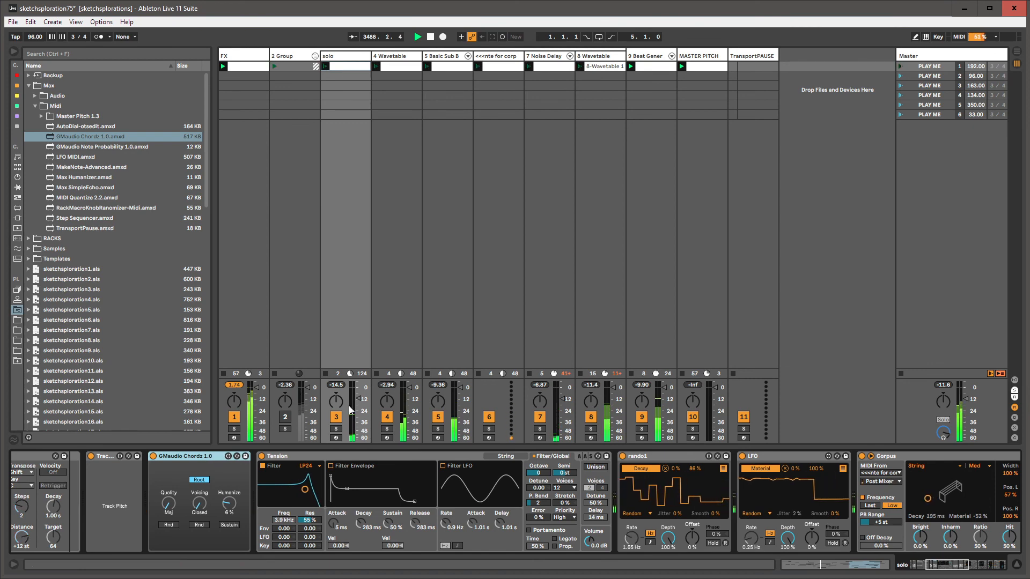
pyautogui.moveTo(358, 398); pyautogui.dragTo(359, 399)
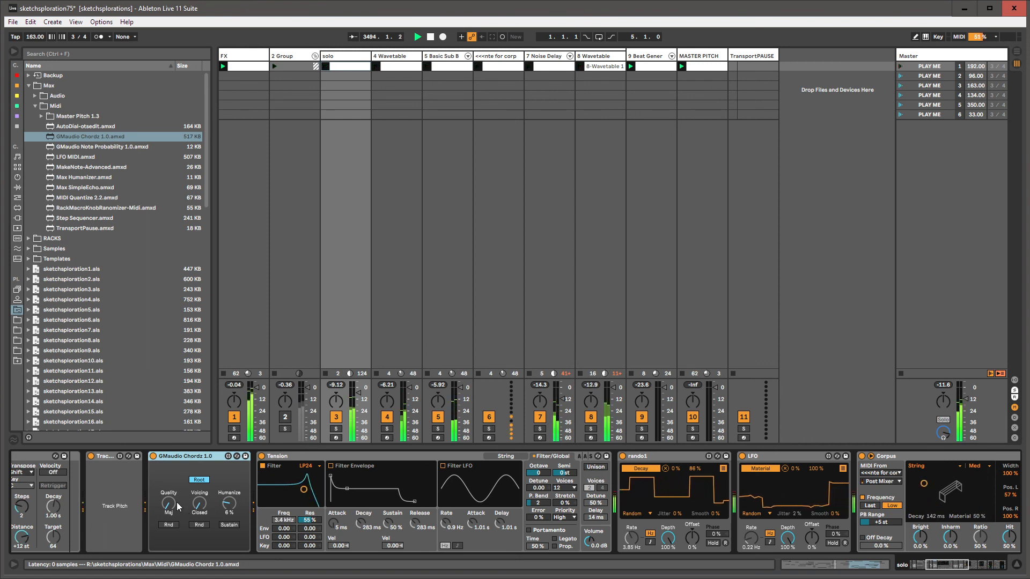
pyautogui.moveTo(173, 507); pyautogui.dragTo(172, 500)
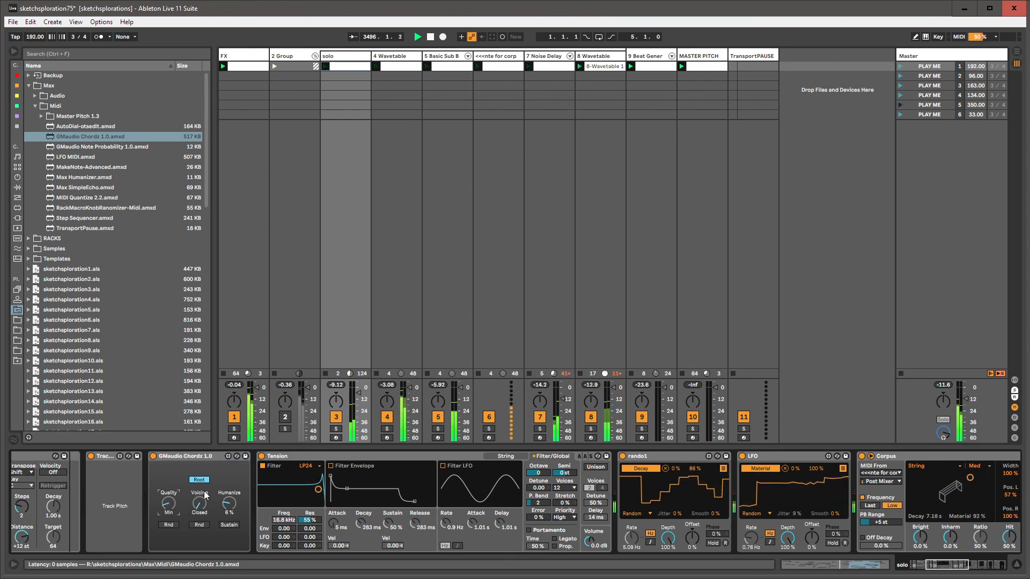
pyautogui.click(172, 454)
# Show Tension's String settings and delete the GMaudio Chordz 1.0 device from the solo track
pyautogui.click(506, 457)
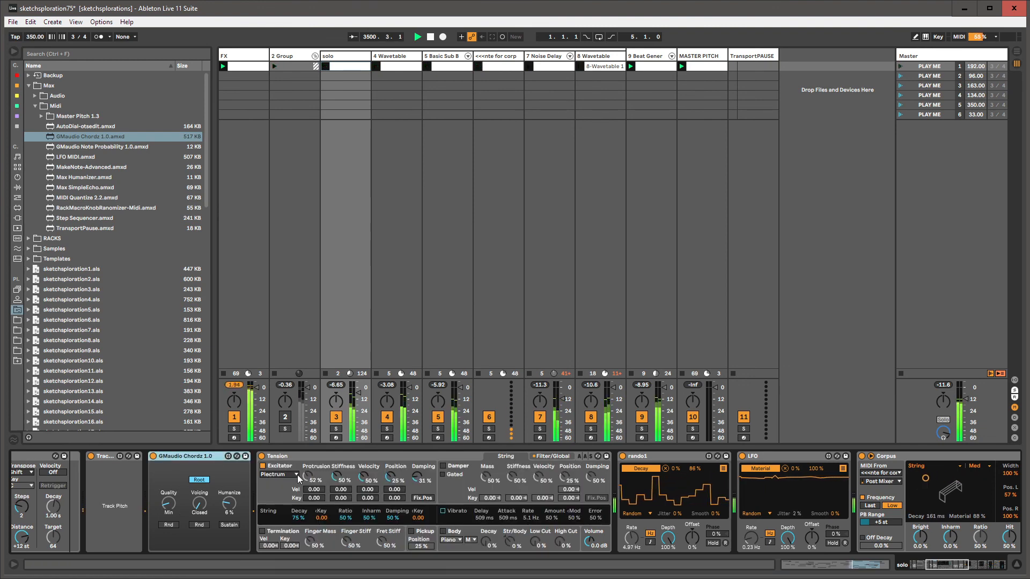
pyautogui.click(152, 456)
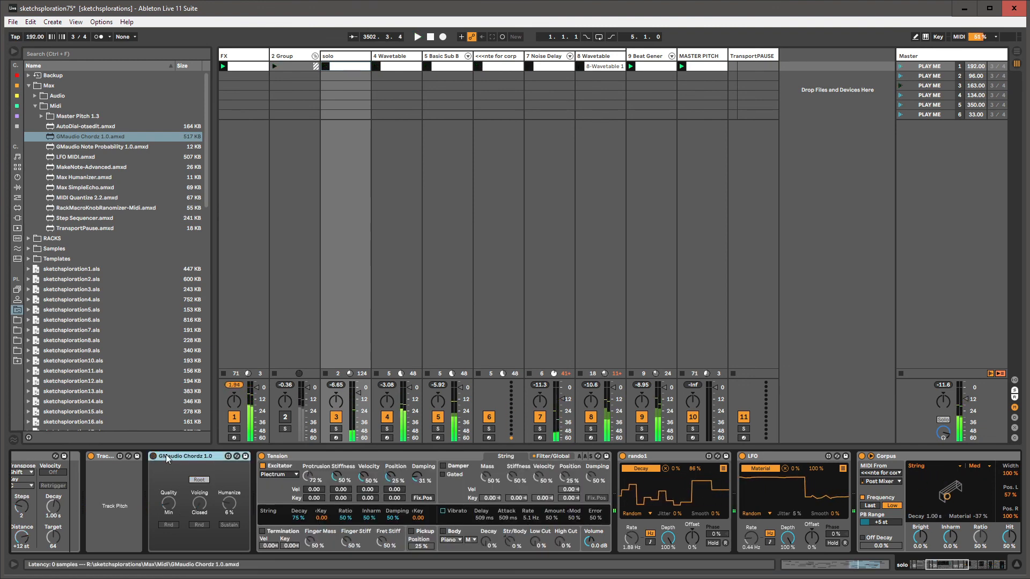
pyautogui.press('Delete')
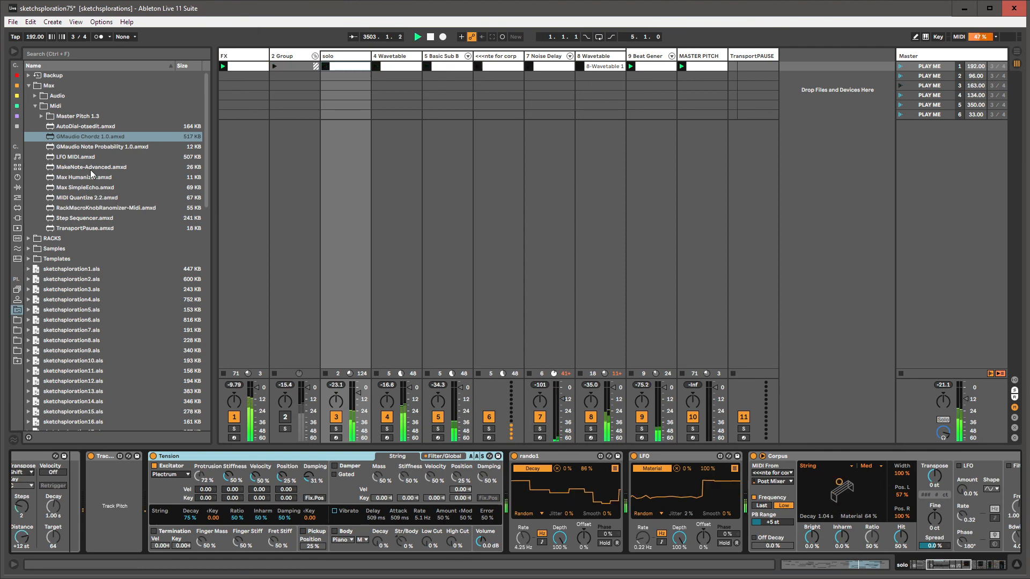
# Add the Max Humanizer device ahead of the instruments on the 4 Wavetable and 5 Basic Sub Boom tracks
pyautogui.click(93, 178)
pyautogui.moveTo(92, 181); pyautogui.dragTo(240, 502)
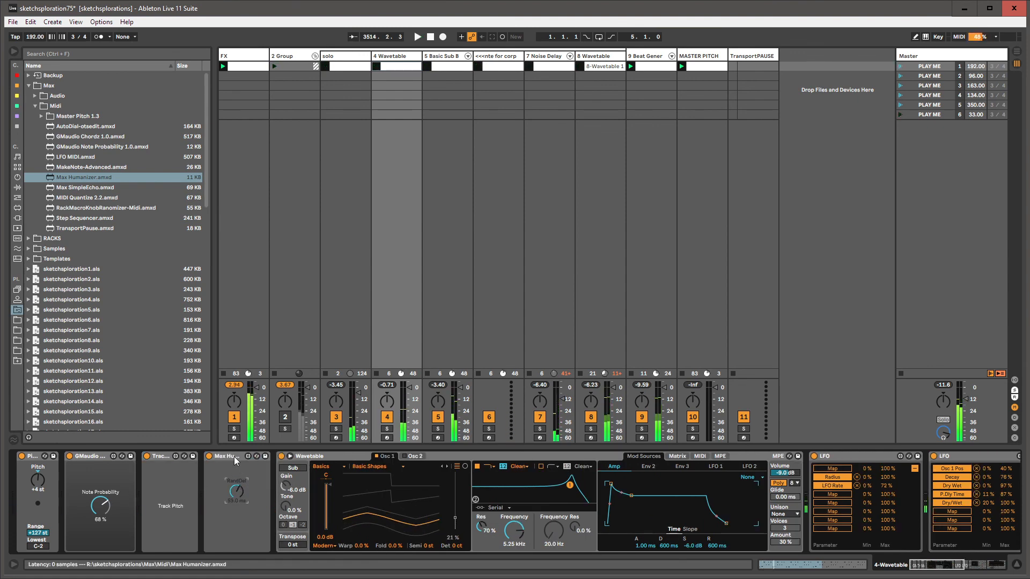
pyautogui.moveTo(452, 220); pyautogui.dragTo(452, 220)
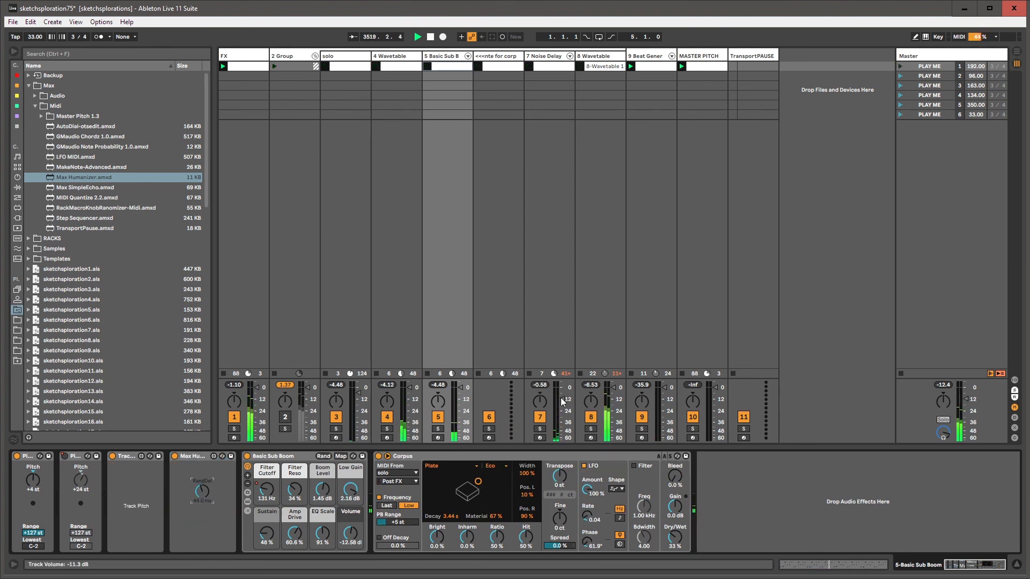
# Save the Live Set and set the FX track's volume to 0.0 dB
pyautogui.click(12, 22)
pyautogui.click(27, 113)
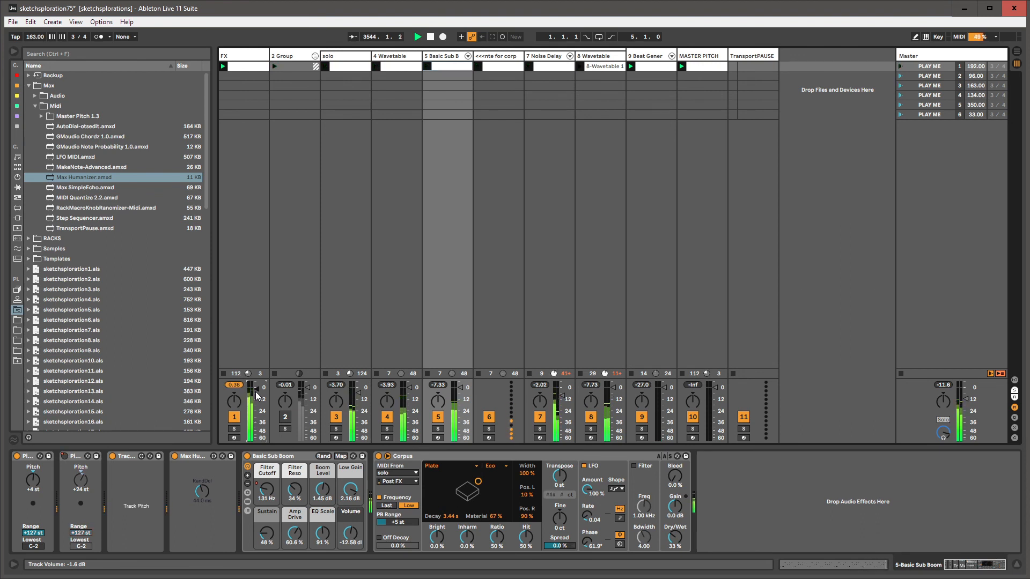
pyautogui.moveTo(256, 392); pyautogui.dragTo(256, 389)
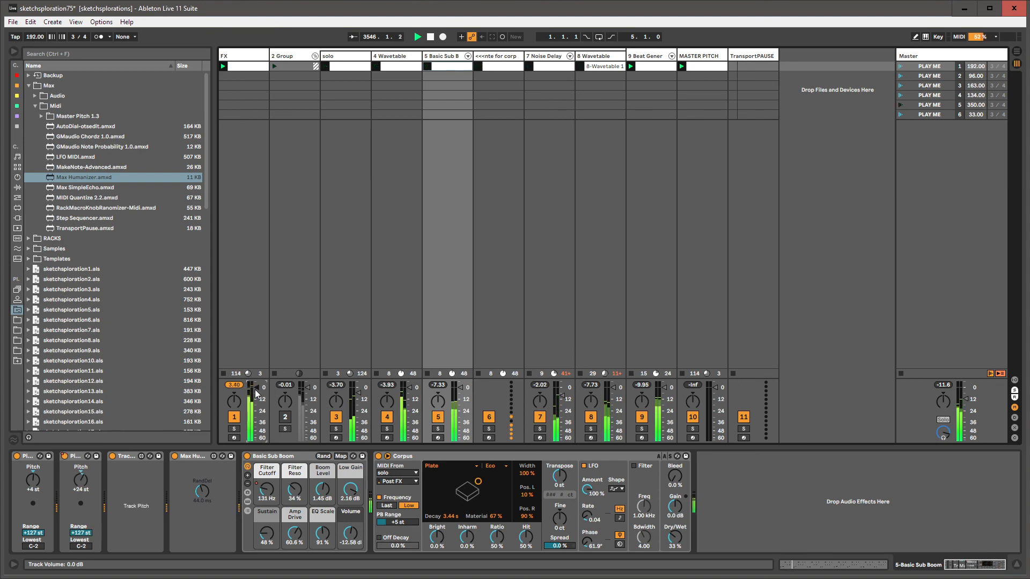
# Add the StereoFlutters and stereo warper racks from the RACKS AUDIO FX folder to the end of the Beat Gener track's chain
pyautogui.click(253, 55)
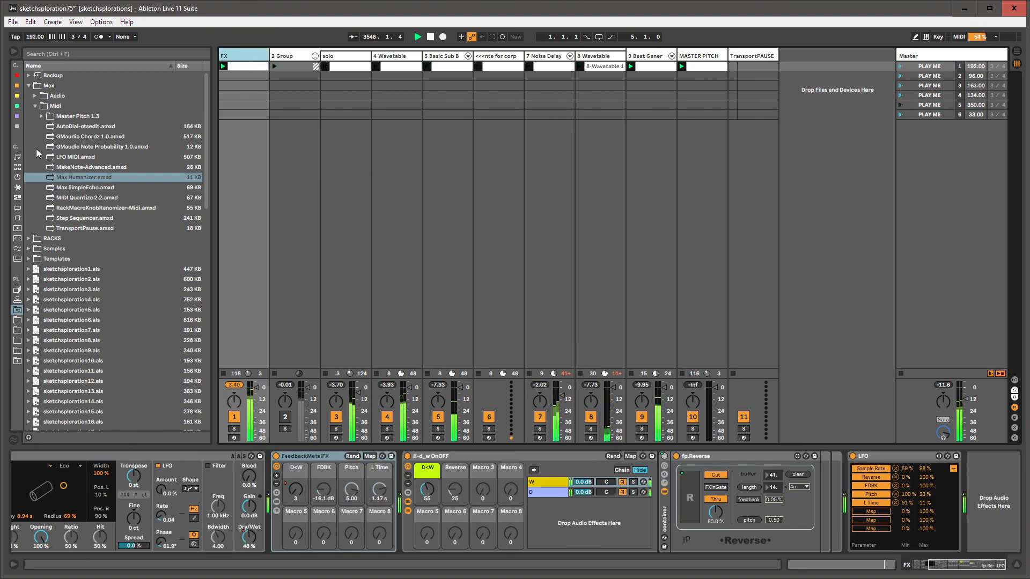
pyautogui.click(35, 106)
pyautogui.click(29, 86)
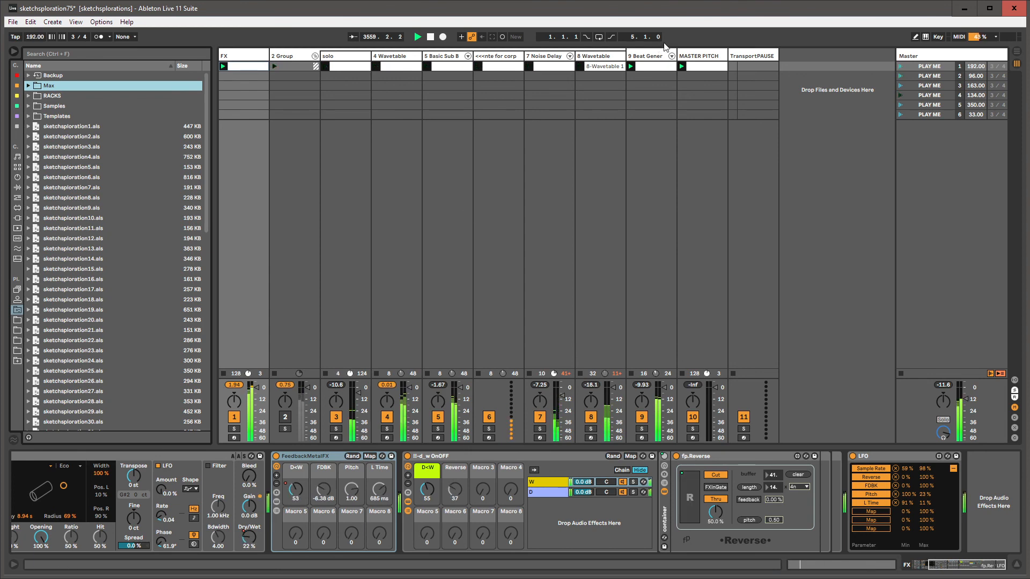
pyautogui.click(648, 56)
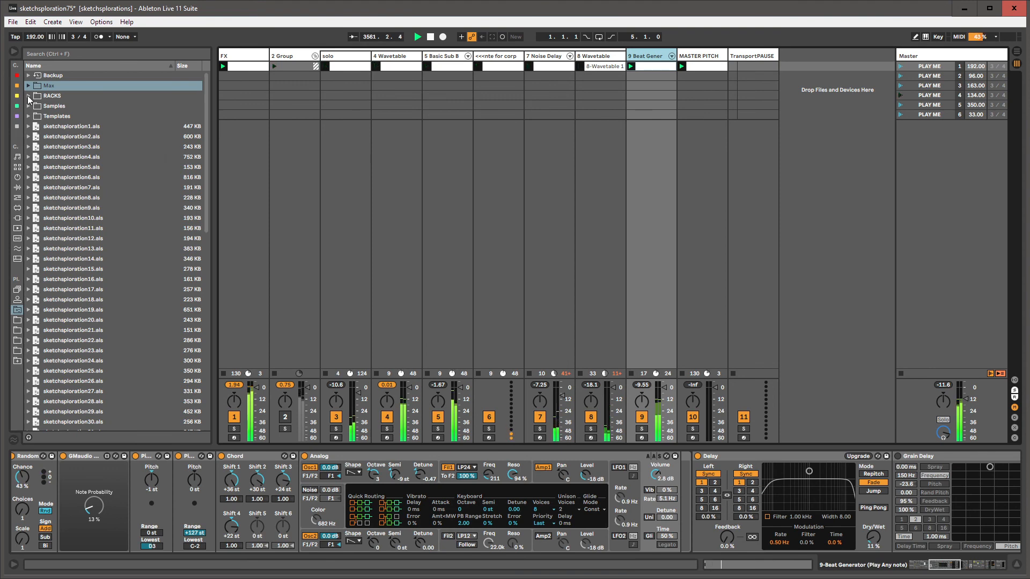
pyautogui.click(28, 96)
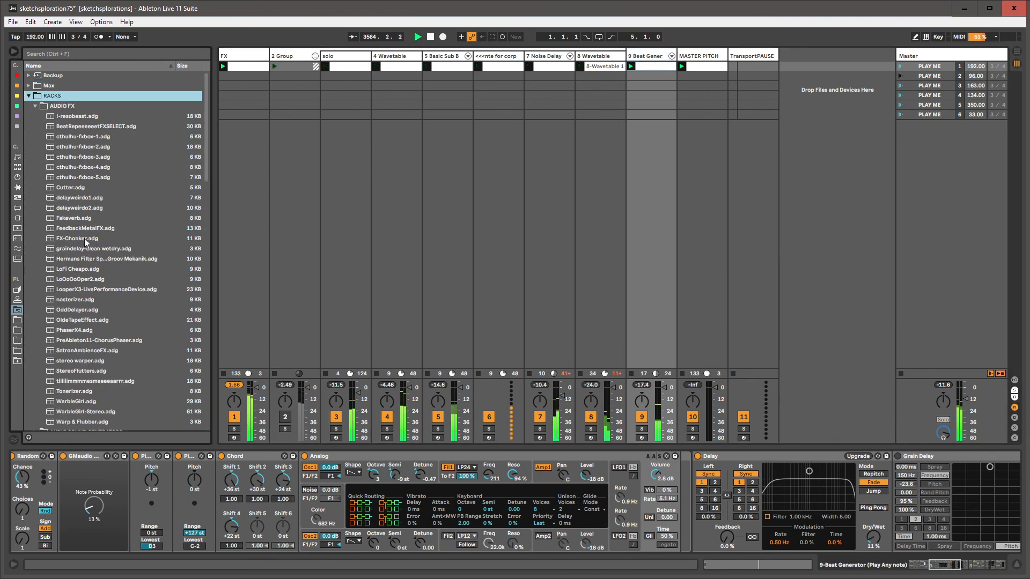
pyautogui.click(78, 371)
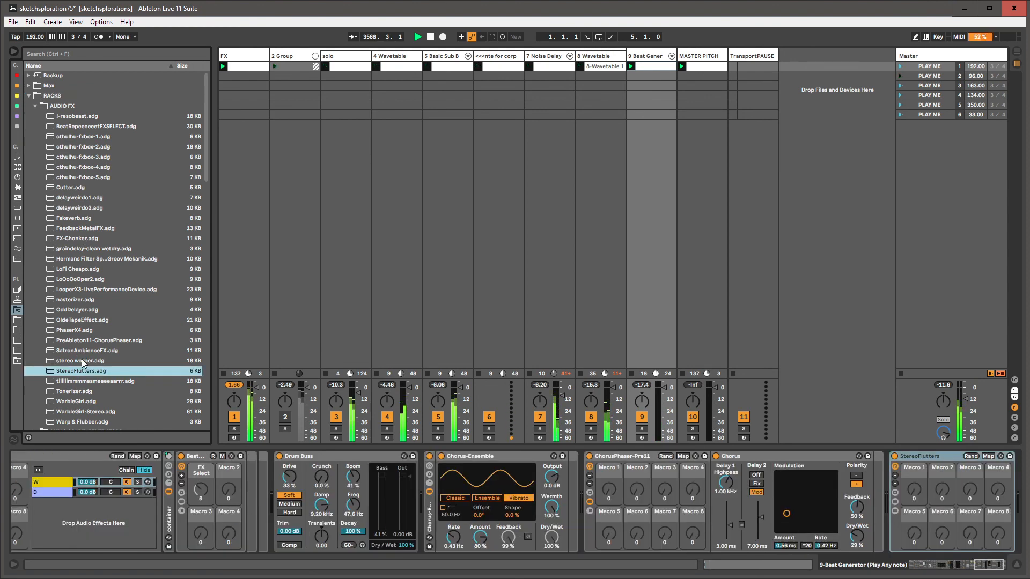
pyautogui.doubleClick(82, 360)
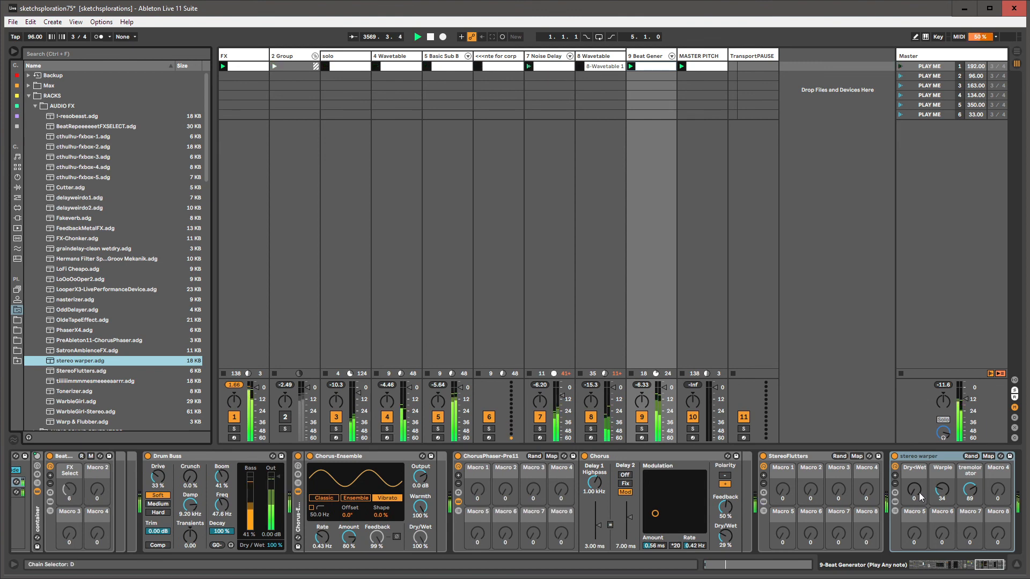
# Set the stereo warper rack's Dry<>Wet to 127, Warple to 16 and tremolorator to 49, and move the rack before Drum Buss
pyautogui.moveTo(917, 495); pyautogui.dragTo(917, 427)
pyautogui.moveTo(945, 496); pyautogui.dragTo(973, 514)
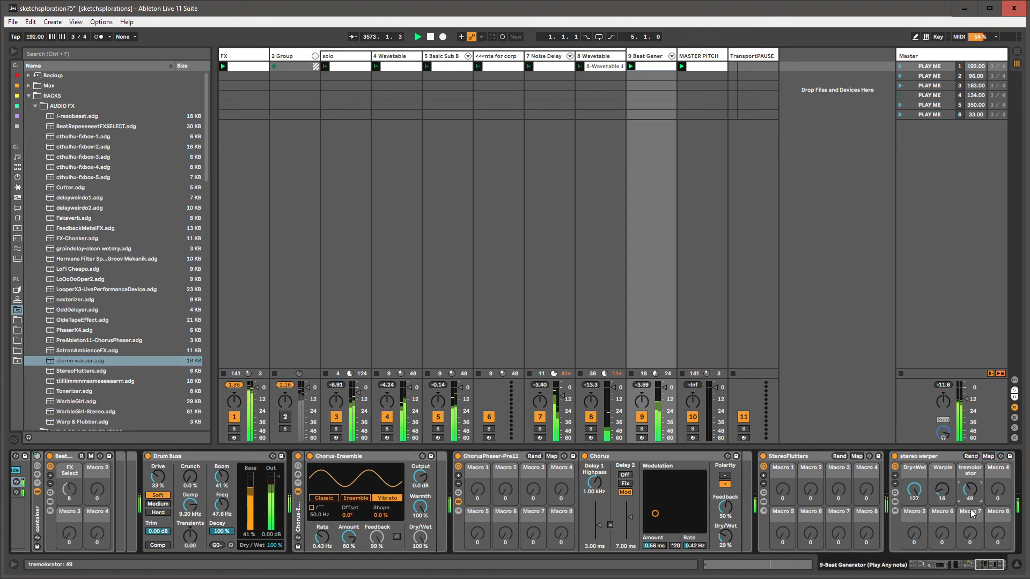
pyautogui.click(991, 565)
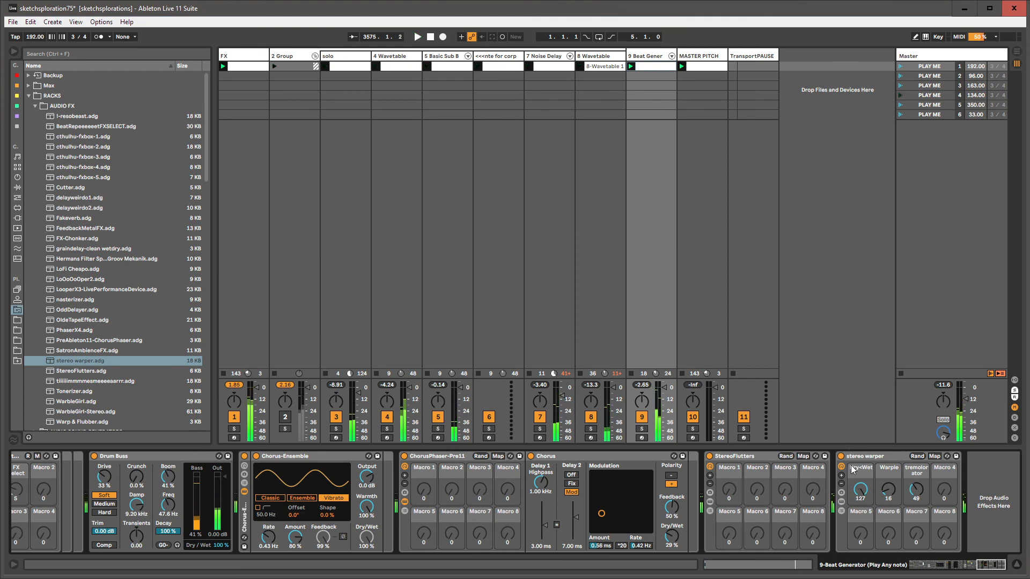
pyautogui.moveTo(868, 457); pyautogui.dragTo(95, 467)
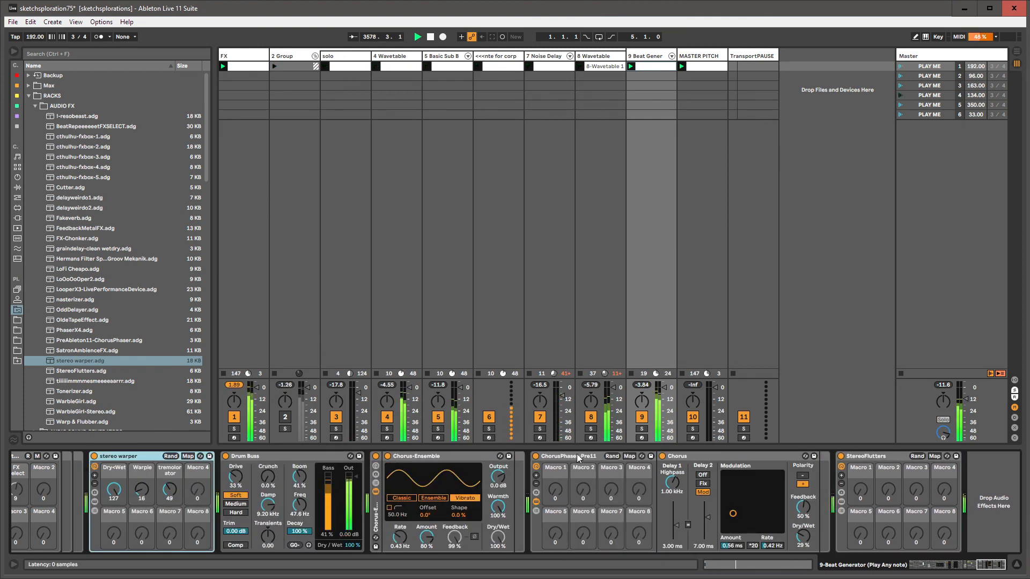
# Reset stereo warper's Dry<>Wet to 0 and draw its clip automation with full-level blocks around bars 2.2 to 3.2 and 5.3 to 7.2
pyautogui.doubleClick(111, 489)
pyautogui.rightClick(111, 489)
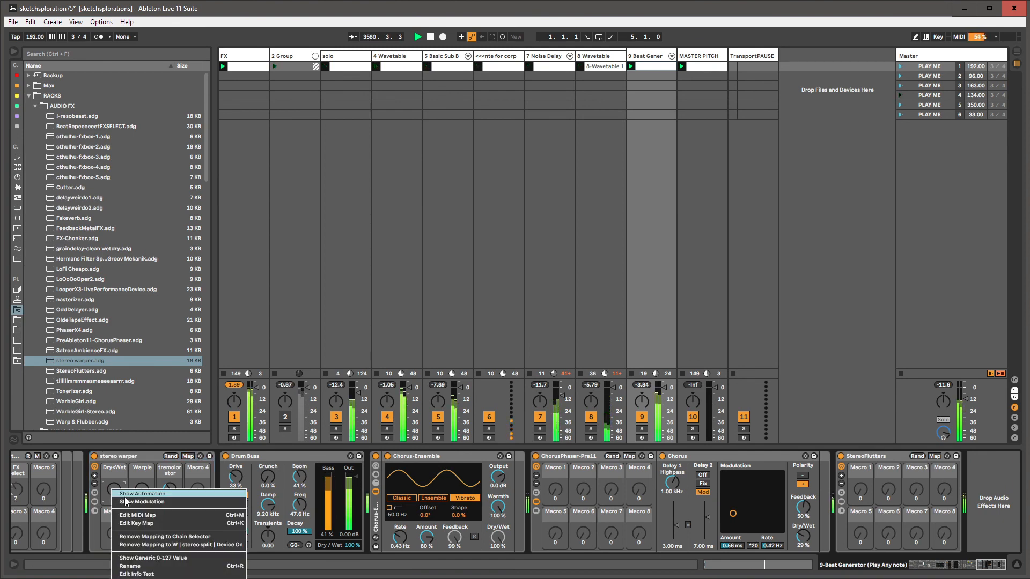
pyautogui.click(123, 492)
pyautogui.press('b')
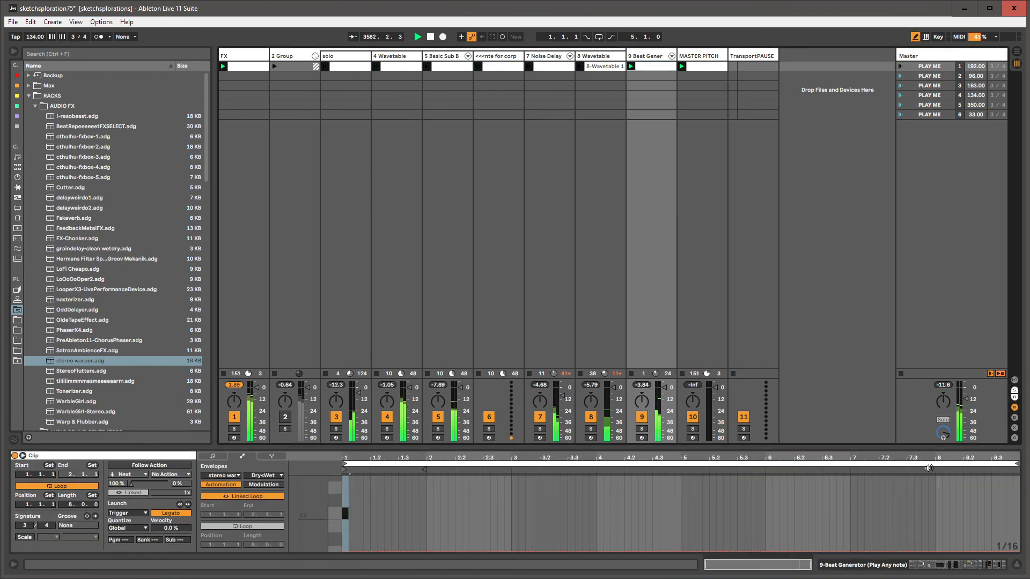
pyautogui.click(932, 481)
pyautogui.moveTo(474, 489); pyautogui.dragTo(551, 475)
pyautogui.moveTo(747, 474); pyautogui.dragTo(780, 475)
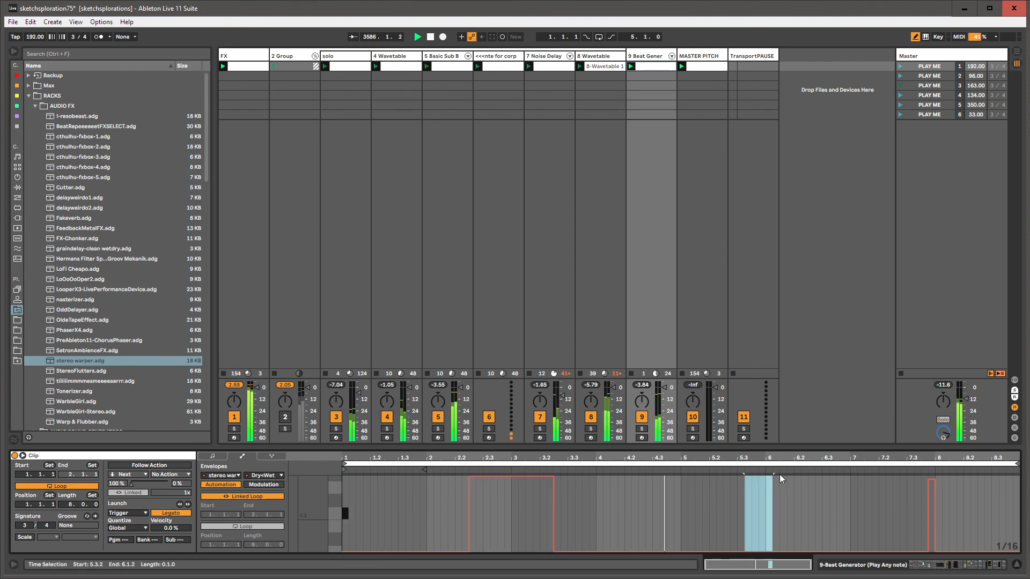
pyautogui.click(755, 484)
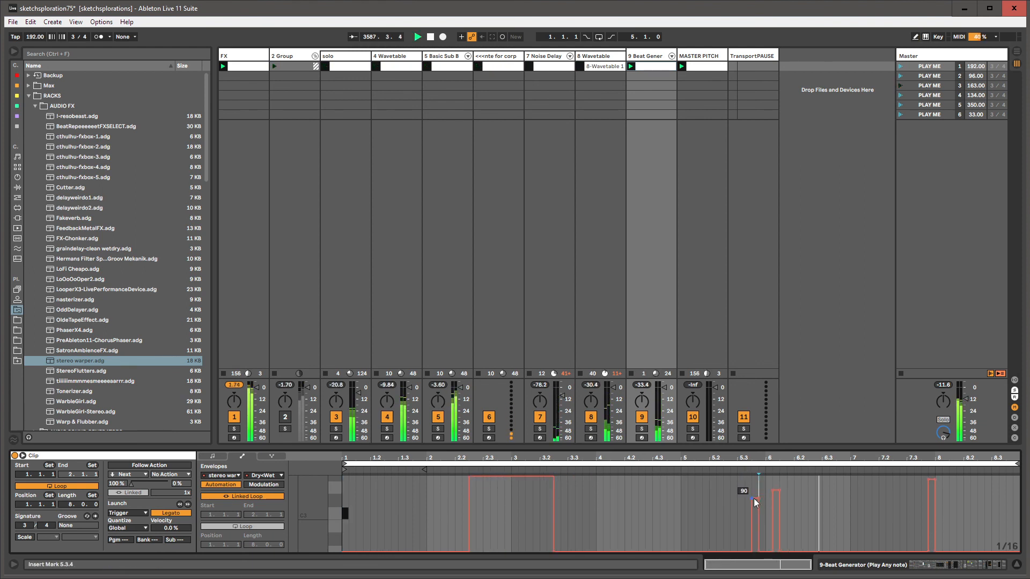
pyautogui.moveTo(755, 495)
pyautogui.mouseDown()
pyautogui.moveTo(758, 476)
pyautogui.moveTo(887, 470)
pyautogui.mouseUp()
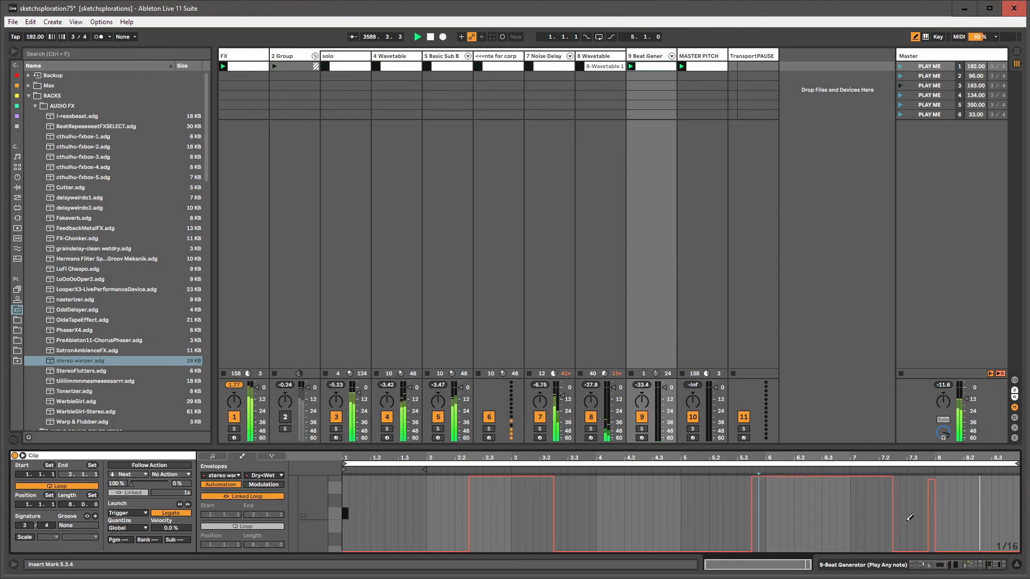
pyautogui.moveTo(909, 551); pyautogui.dragTo(1002, 549)
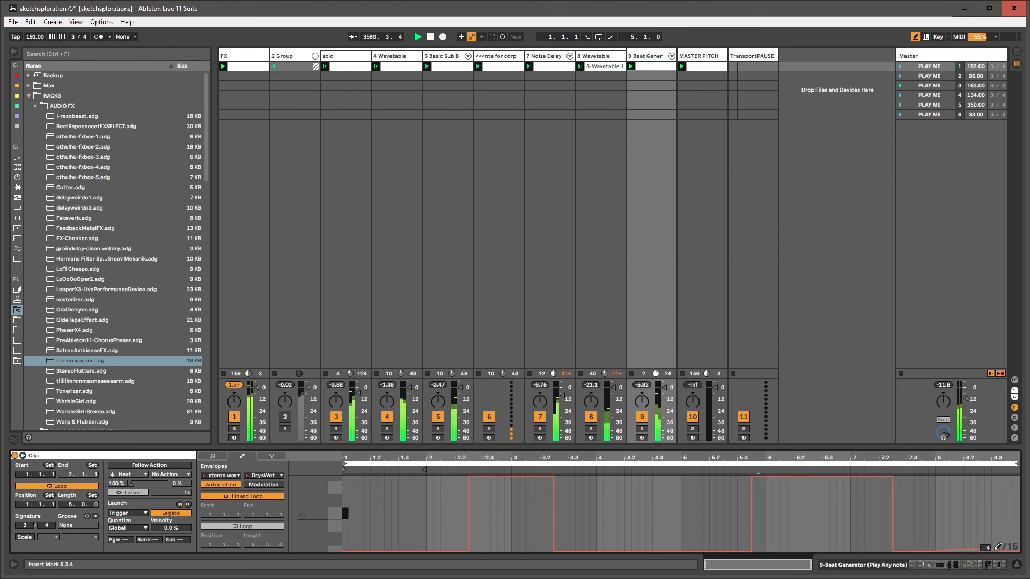
# Unlink the Dry<>Wet envelope from the clip loop, shorten its own loop slightly, and return to the Beat Gener device chain
pyautogui.click(252, 496)
pyautogui.moveTo(1017, 465); pyautogui.dragTo(976, 465)
pyautogui.click(642, 59)
pyautogui.hotkey('shift', 'Tab')
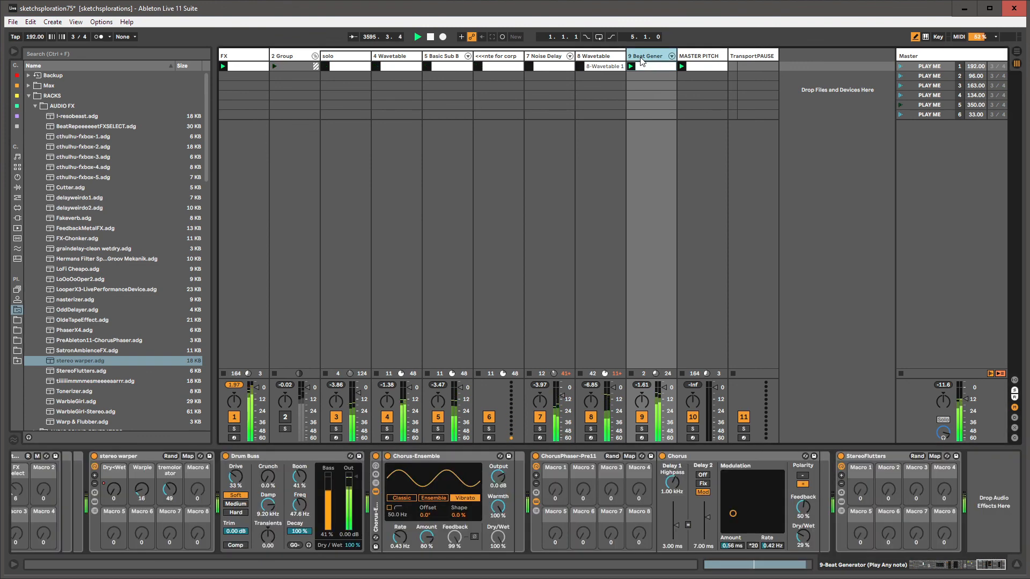
# Shorten the Amp1 envelope attack of the Hat chain's Analog and open that parameter's automation in the Beat Gener clip
pyautogui.moveTo(981, 564); pyautogui.dragTo(949, 565)
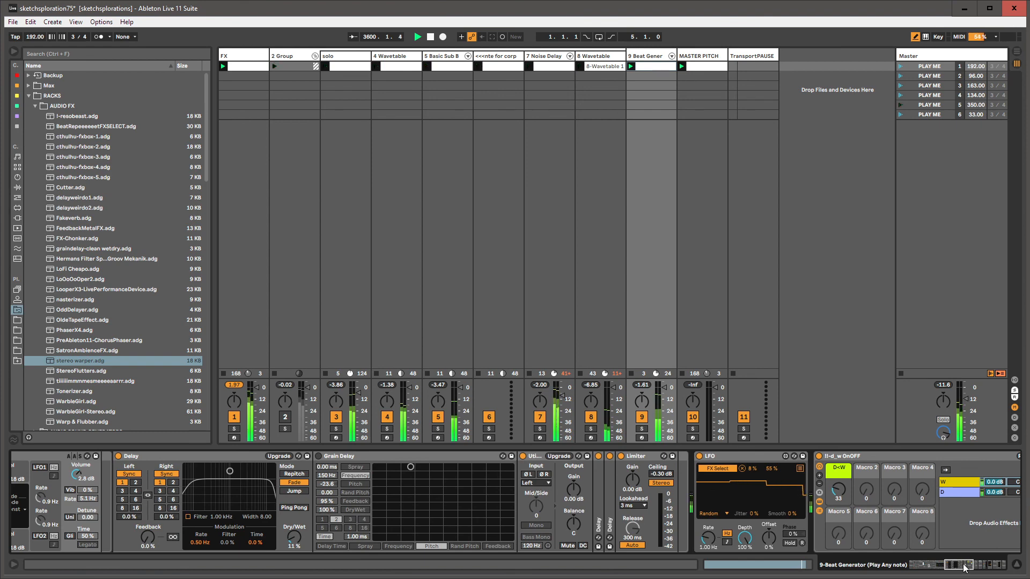
pyautogui.click(942, 568)
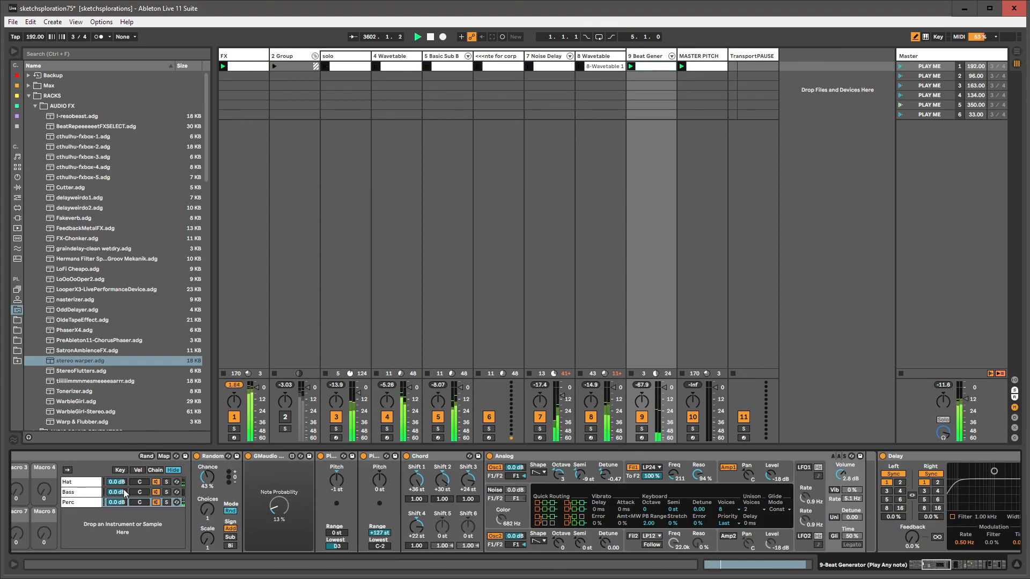
pyautogui.click(75, 483)
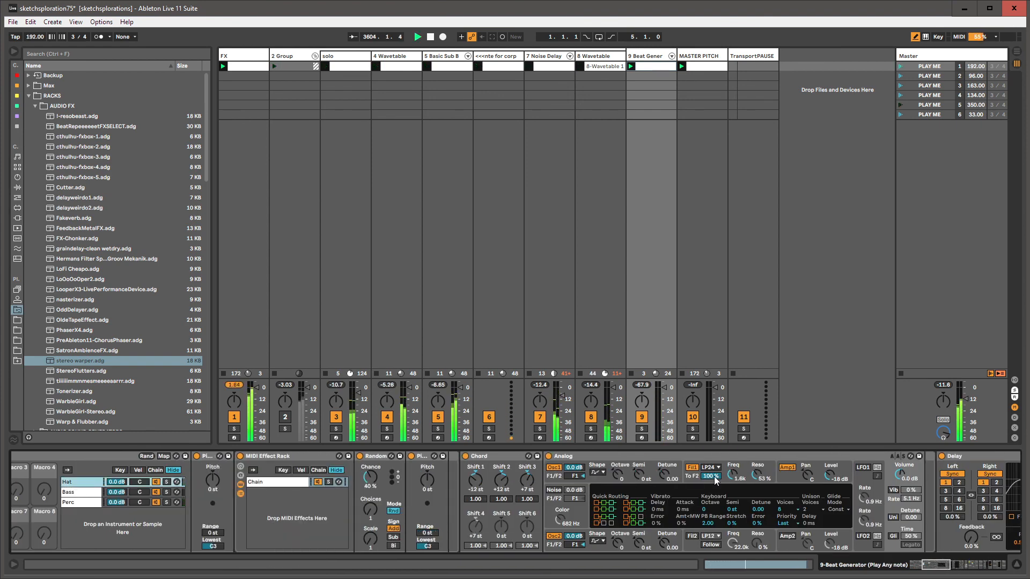
pyautogui.click(641, 474)
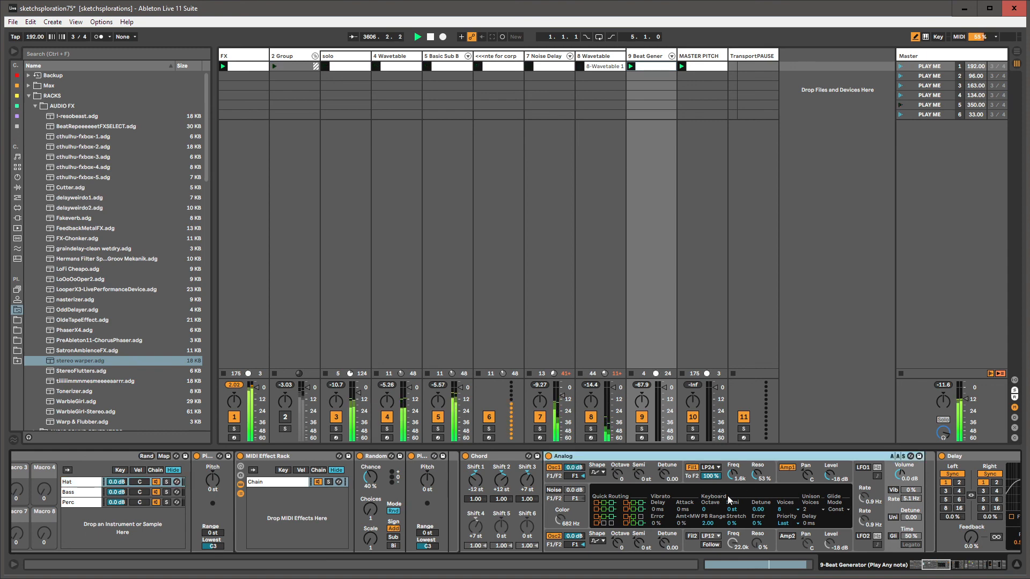
pyautogui.click(794, 483)
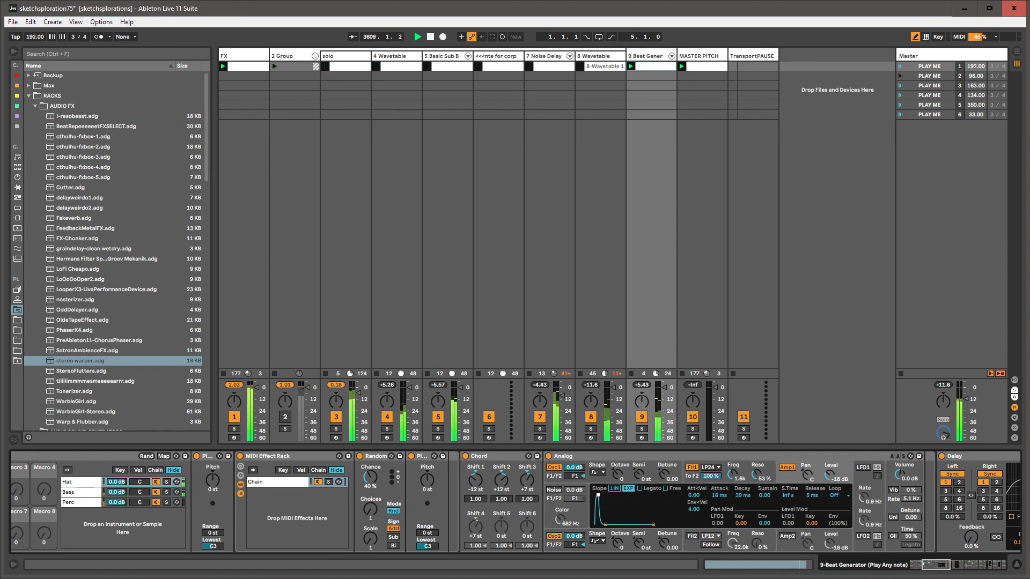
pyautogui.moveTo(619, 495); pyautogui.dragTo(594, 495)
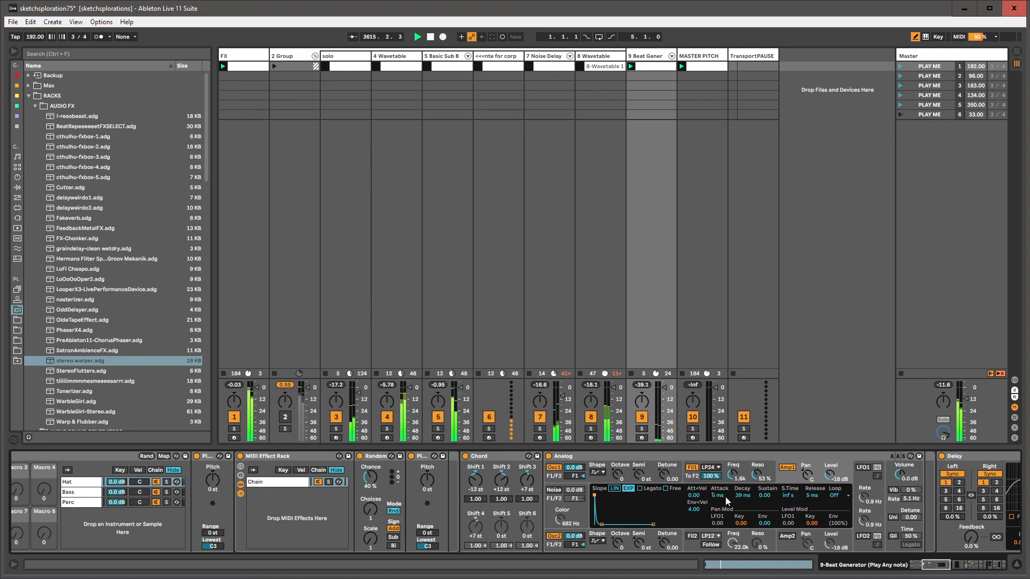
pyautogui.hotkey('shift', 'Tab')
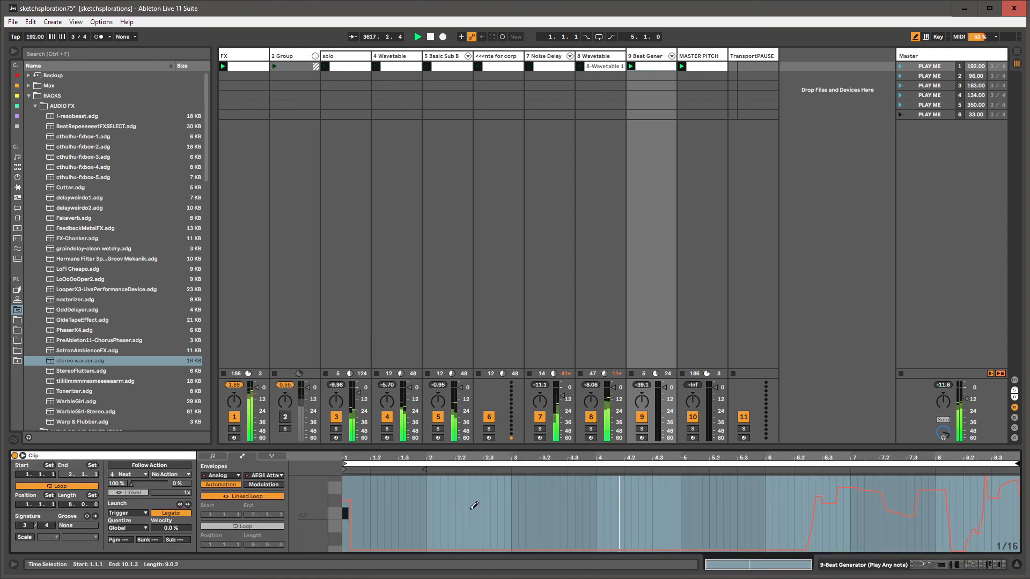
# Draw stepped AEG1 Attack automation across bars 1 to 6, unlink the envelope from the clip loop, and shorten its loop length to 7.2.3
pyautogui.moveTo(653, 499); pyautogui.dragTo(768, 492)
pyautogui.moveTo(383, 511)
pyautogui.mouseDown()
pyautogui.moveTo(444, 511)
pyautogui.moveTo(509, 527)
pyautogui.mouseUp()
pyautogui.click(247, 496)
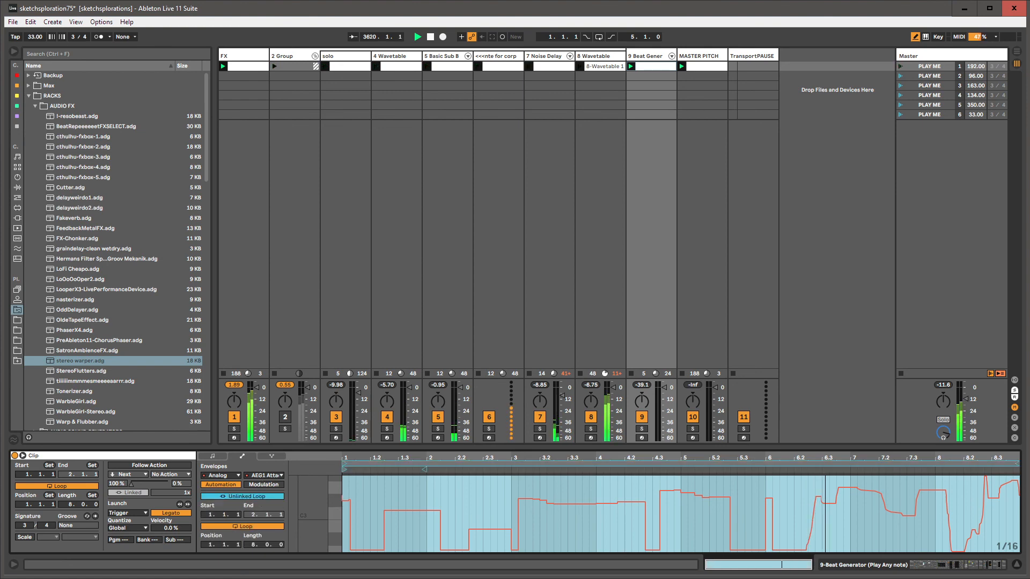
pyautogui.moveTo(1025, 459); pyautogui.dragTo(1013, 463)
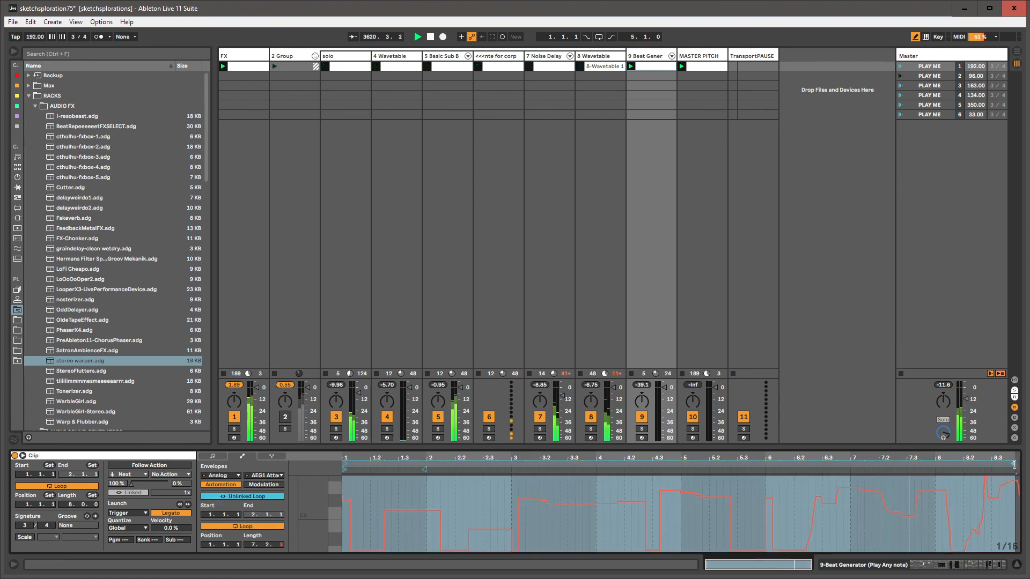
pyautogui.press('b')
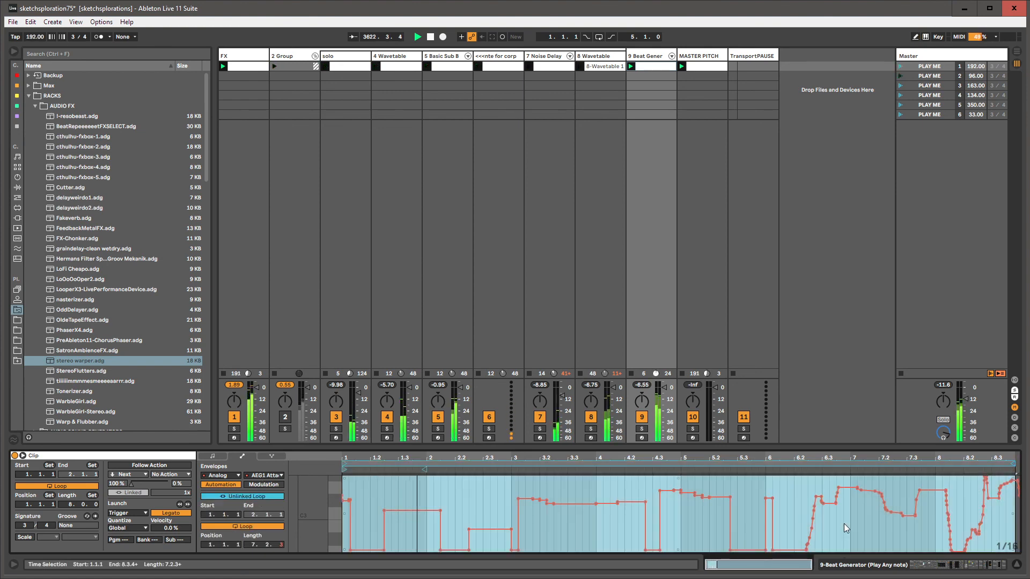
pyautogui.click(844, 523)
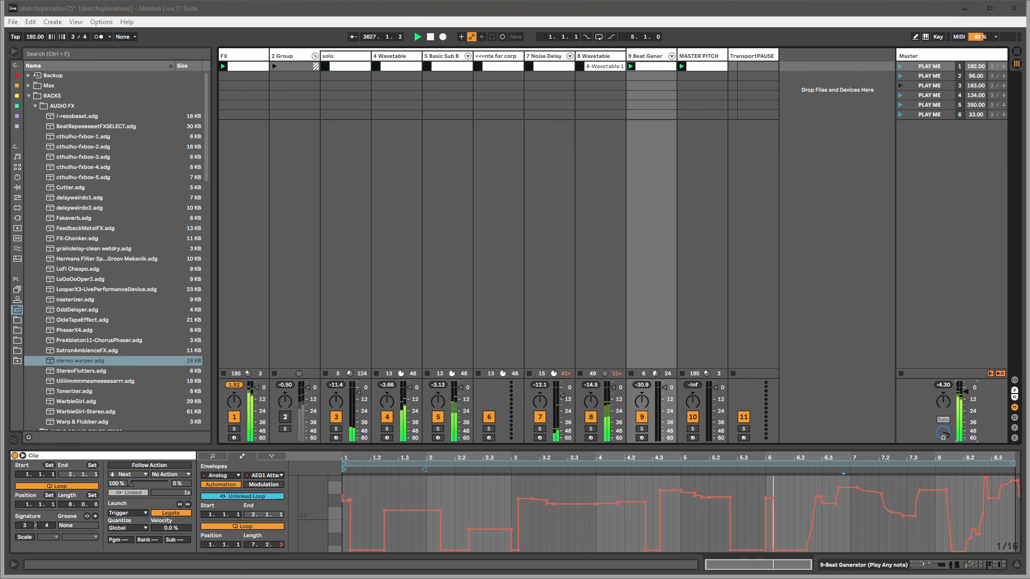
# Lower the Master track's volume slightly and show the FX track's device chain
pyautogui.moveTo(965, 392); pyautogui.dragTo(966, 393)
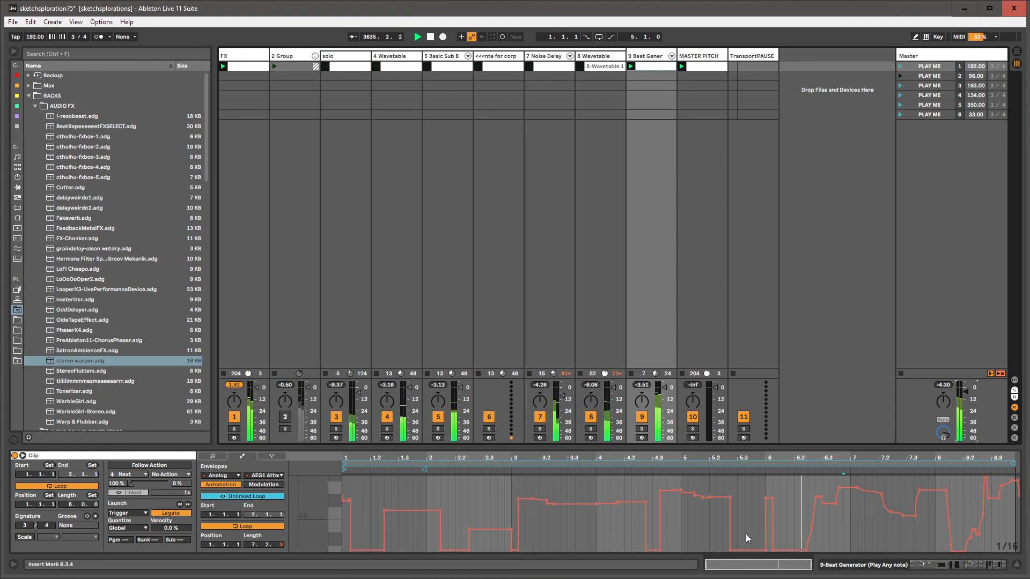
pyautogui.click(256, 58)
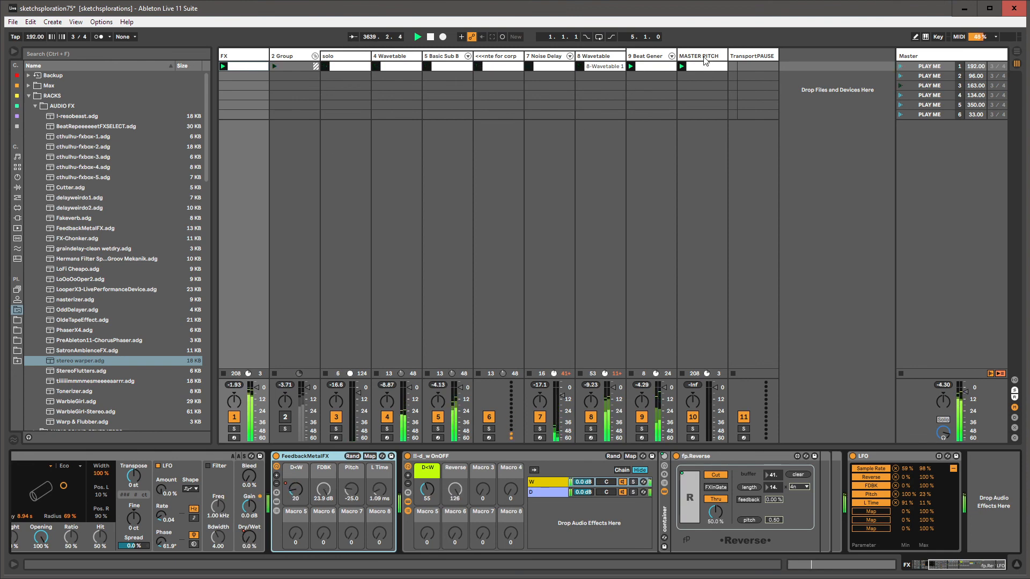
# Rename the MASTER PITCH track as MASTERPITCHCNRL and widen the track so its full name fits
pyautogui.click(706, 111)
pyautogui.press('Escape')
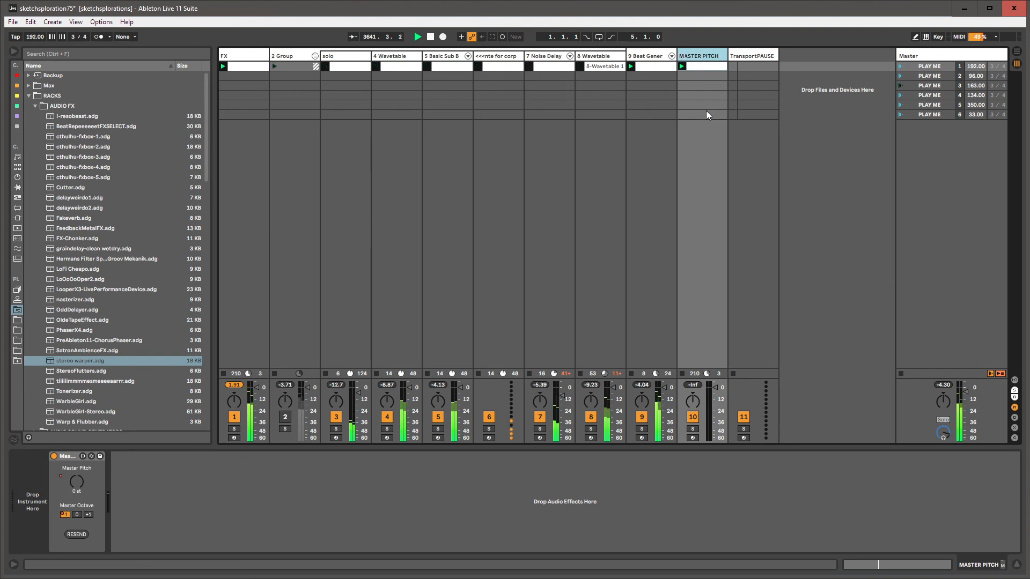
pyautogui.press('BackSpace')
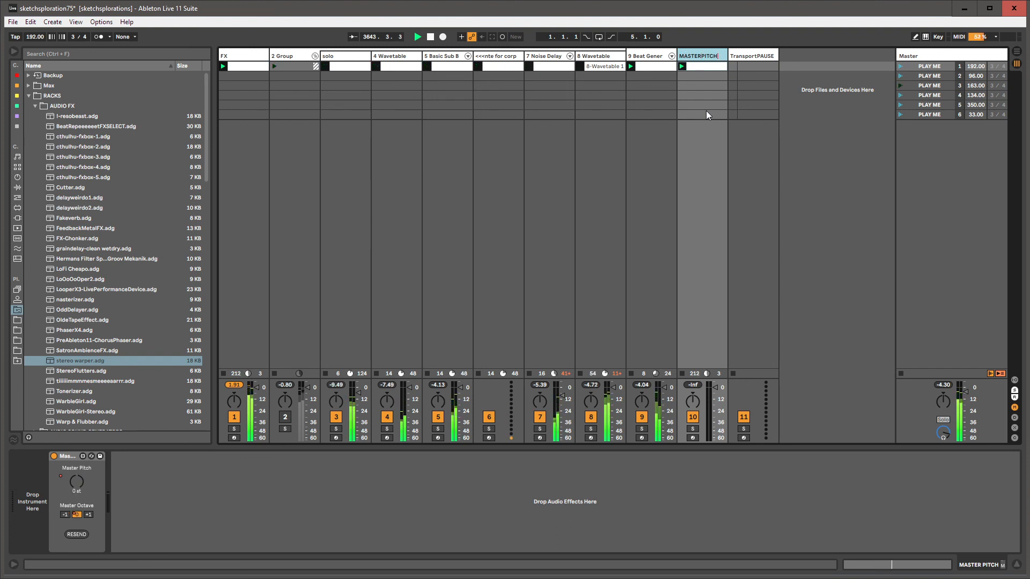
pyautogui.write('CNRL')
pyautogui.press('Return')
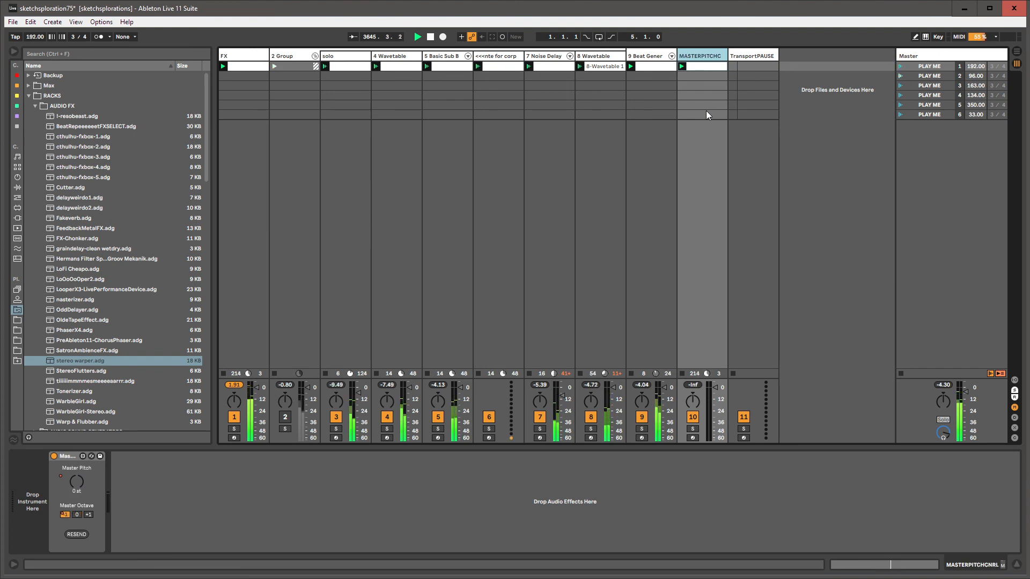
pyautogui.moveTo(728, 55); pyautogui.dragTo(743, 53)
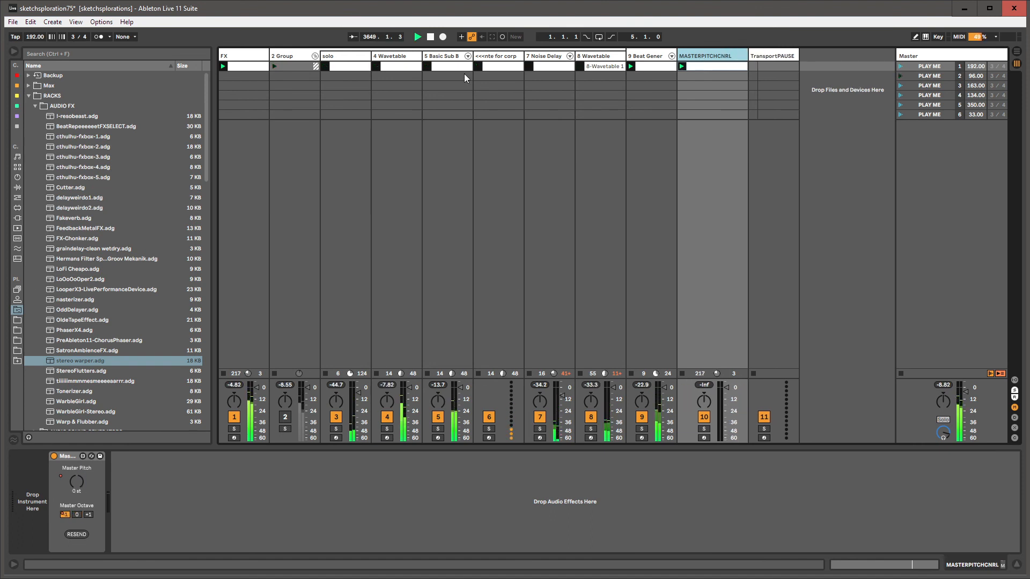
# Show the solo track's device chain and save the Live Set
pyautogui.click(366, 58)
pyautogui.click(11, 22)
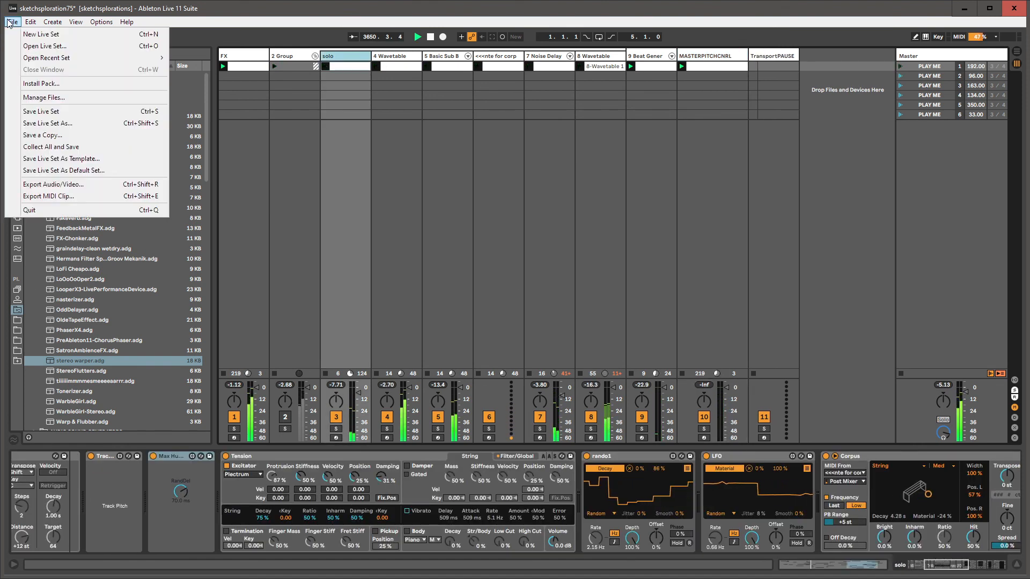
pyautogui.click(24, 111)
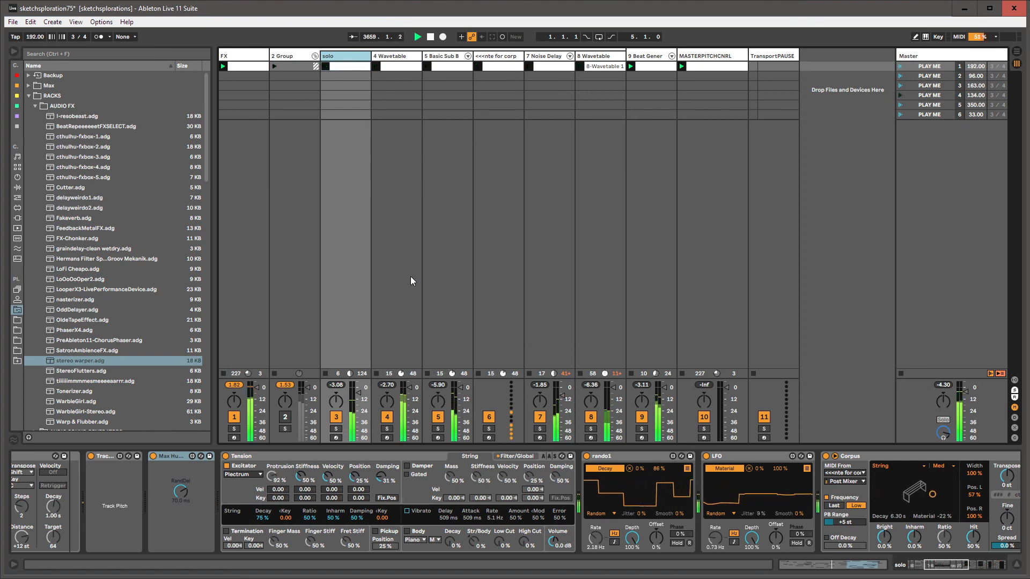
# Rename the 2 Group track as <<HppyVGmMzk and widen it to fit the name
pyautogui.click(301, 110)
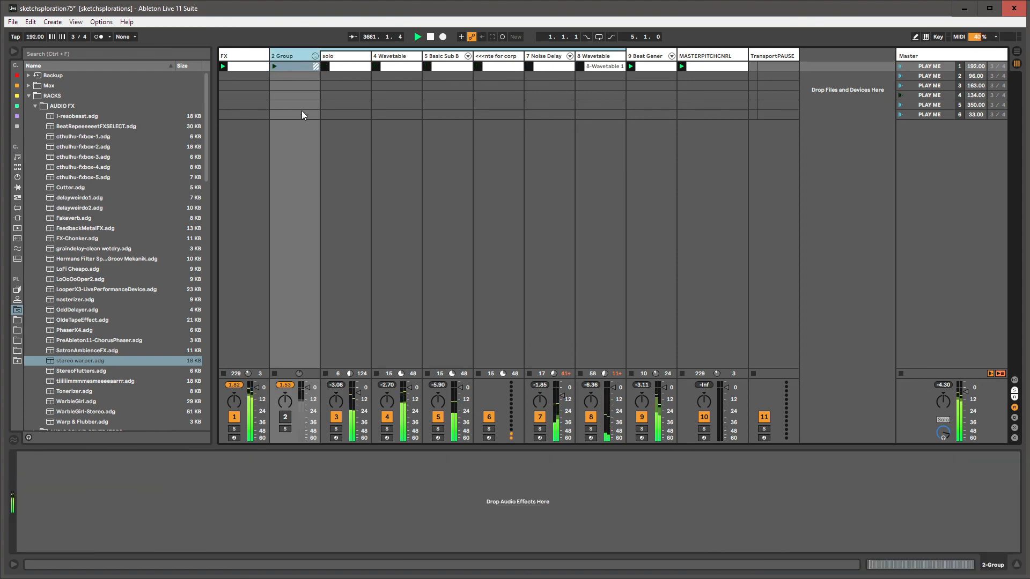
pyautogui.hotkey('ctrl', 'r')
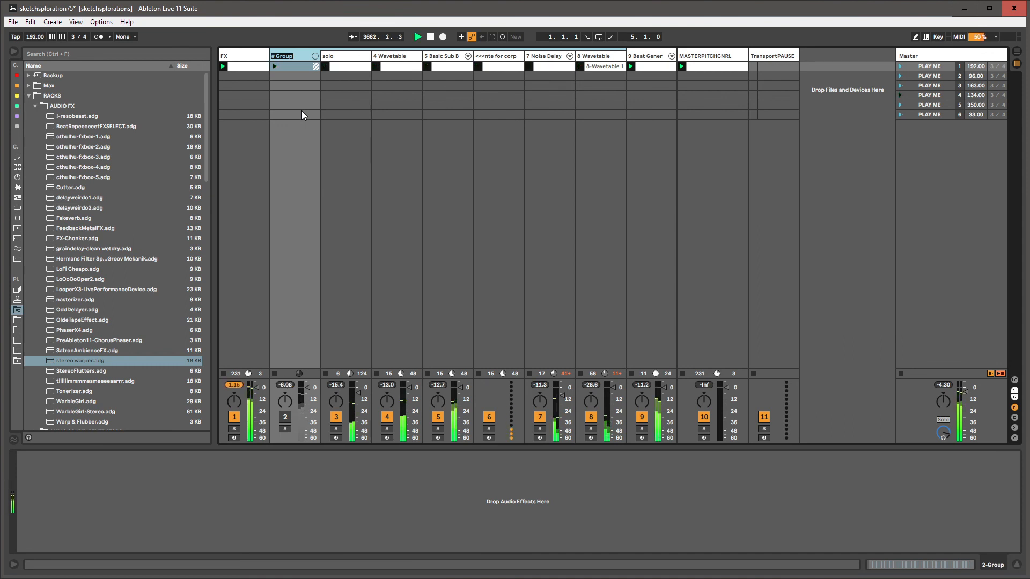
pyautogui.write('H')
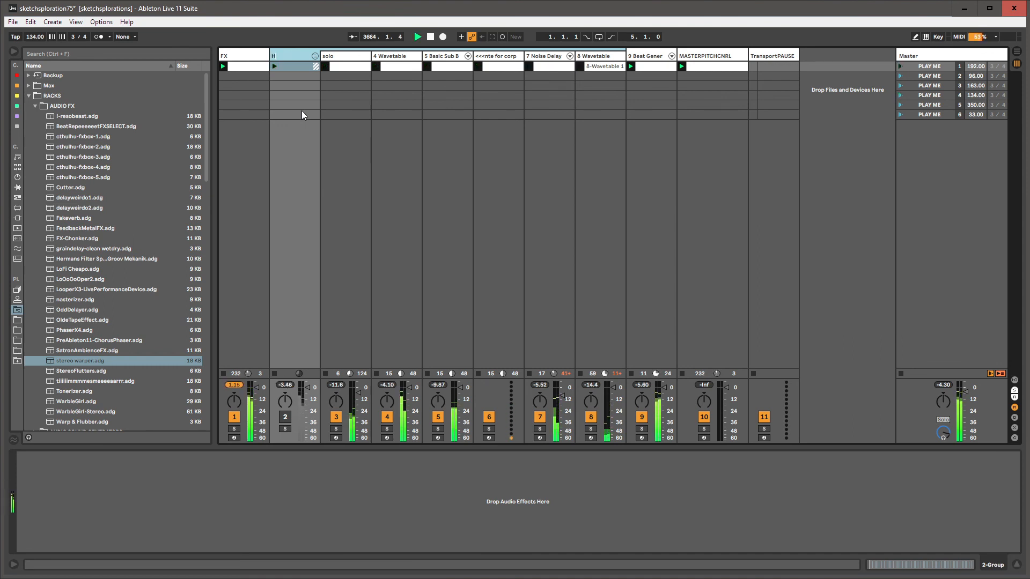
pyautogui.write('oppyV')
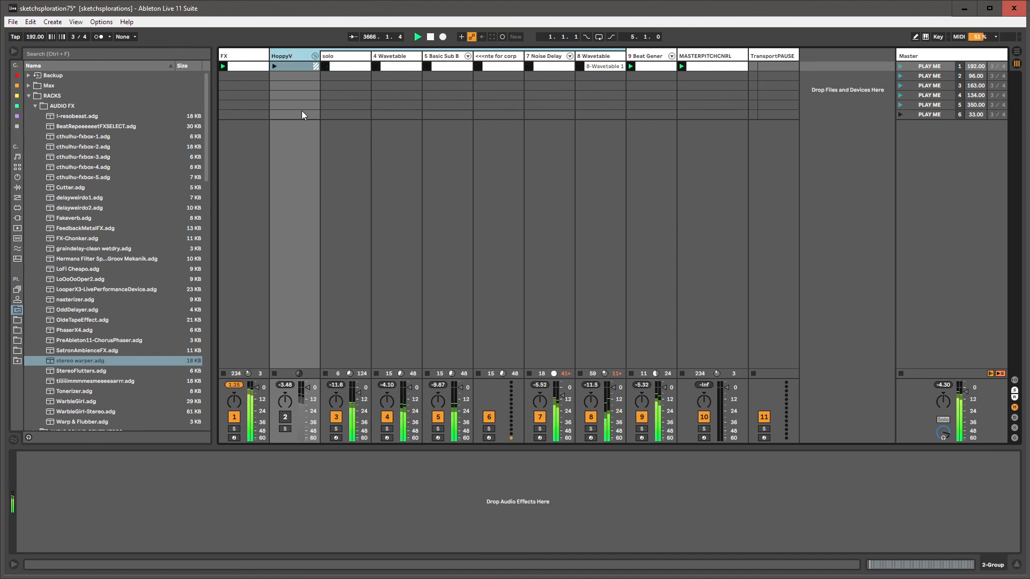
pyautogui.write('GmM')
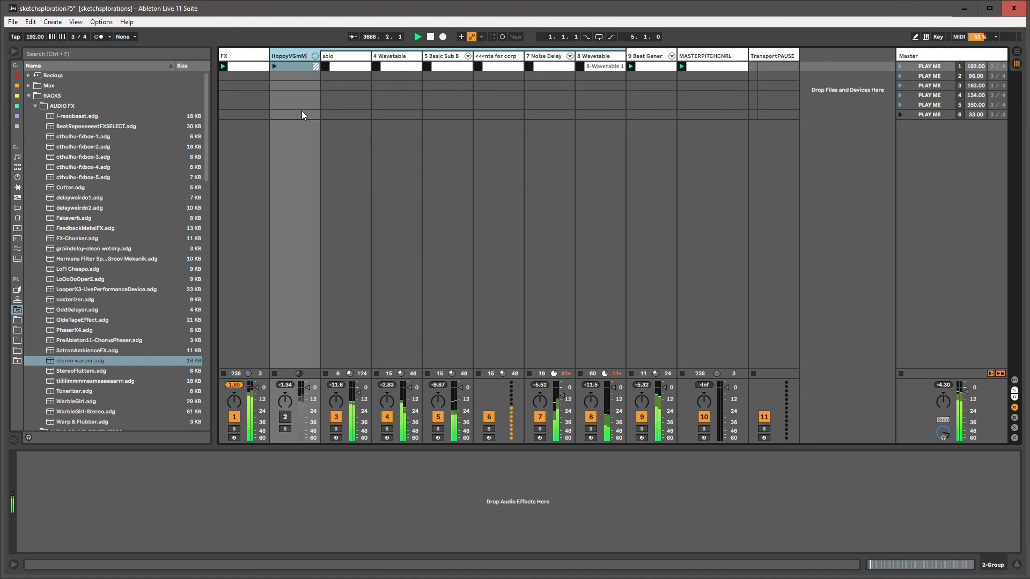
pyautogui.write('zk')
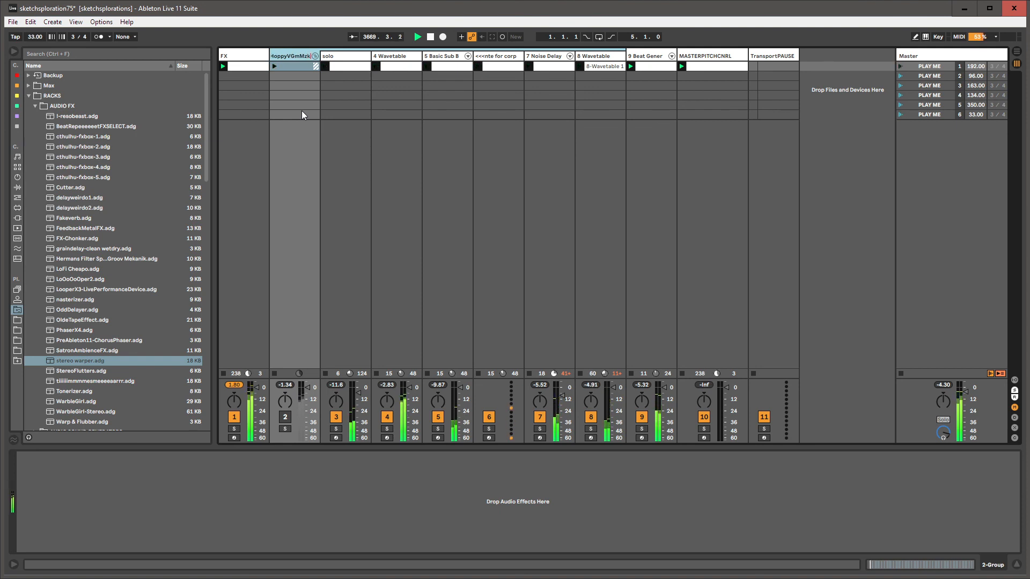
pyautogui.press('Delete')
pyautogui.hotkey('ctrl', 'a')
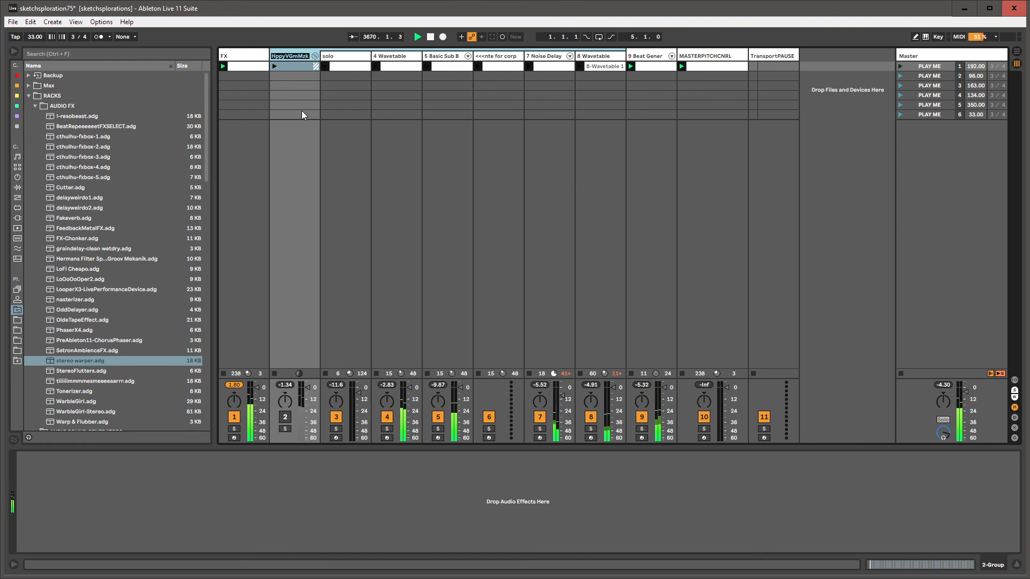
pyautogui.press('Home')
pyautogui.write('<<')
pyautogui.press('Return')
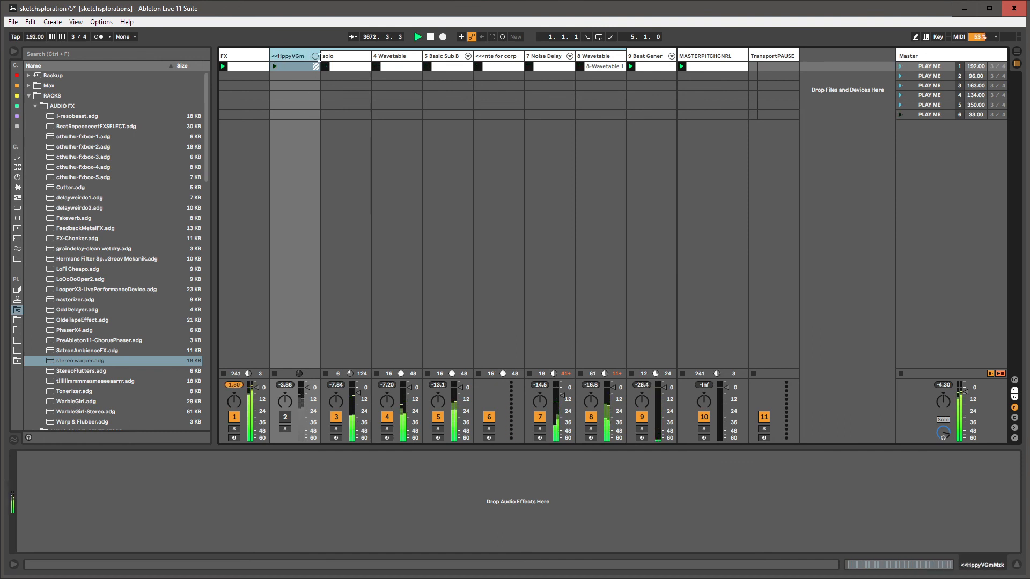
pyautogui.moveTo(320, 56); pyautogui.dragTo(330, 56)
# Rename the FX track as HppyVGmMzk FX!, widen it to fit, and select the group track beside it
pyautogui.click(252, 57)
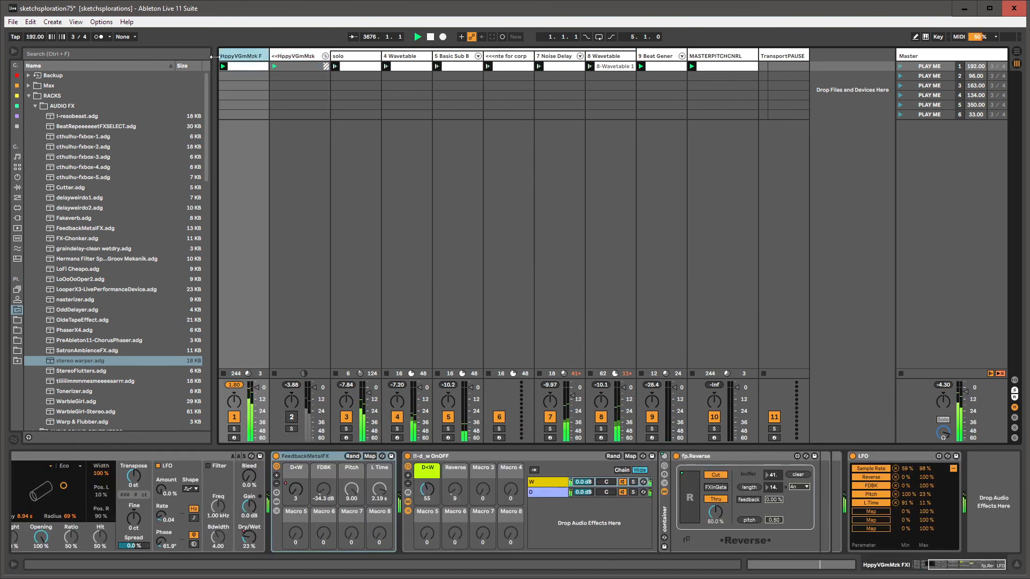
pyautogui.moveTo(269, 55); pyautogui.dragTo(279, 56)
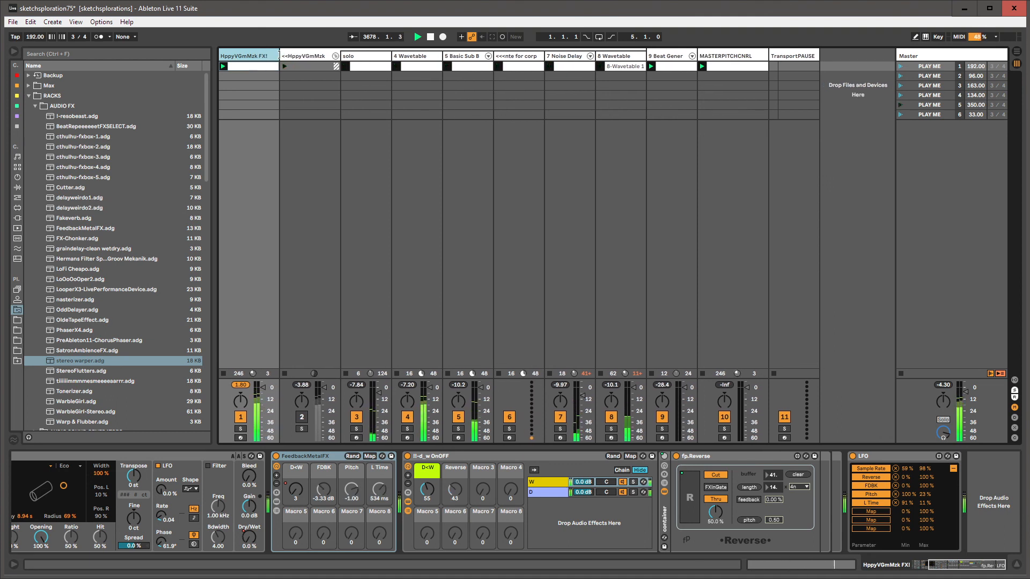
pyautogui.click(326, 56)
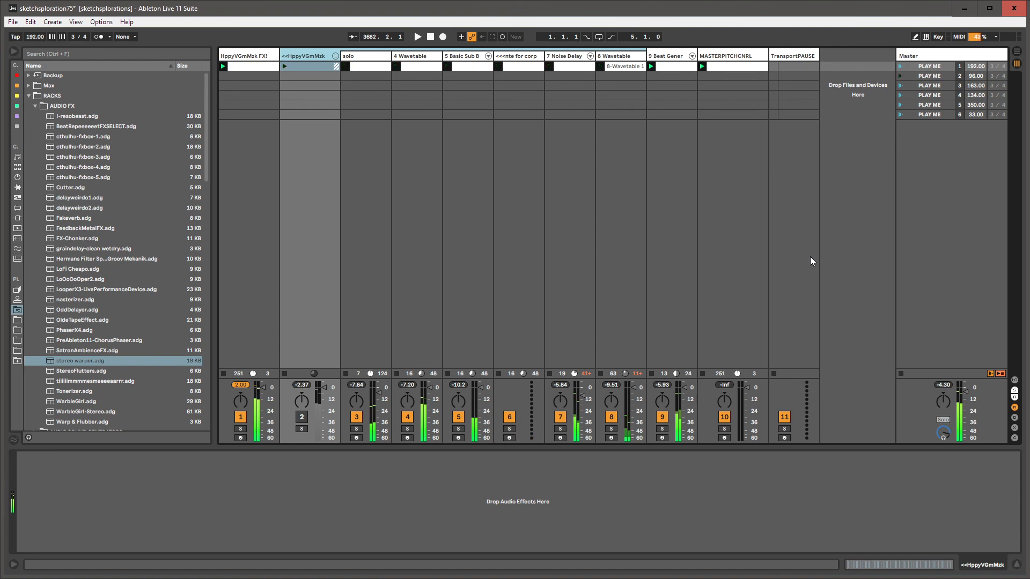
# Show the Master track's Limiter and save the Live Set with its new track names
pyautogui.click(915, 55)
pyautogui.click(13, 22)
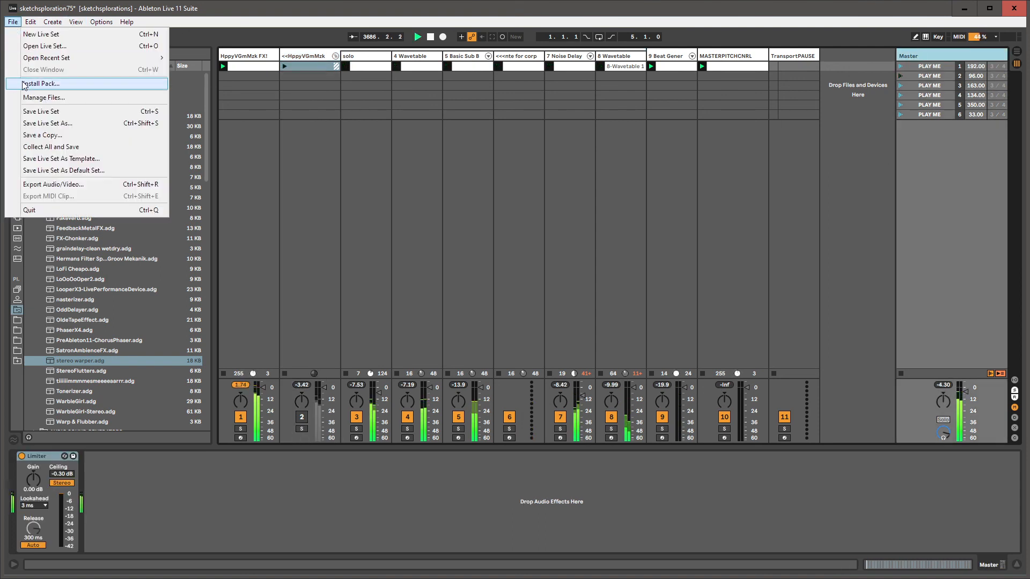
pyautogui.click(27, 110)
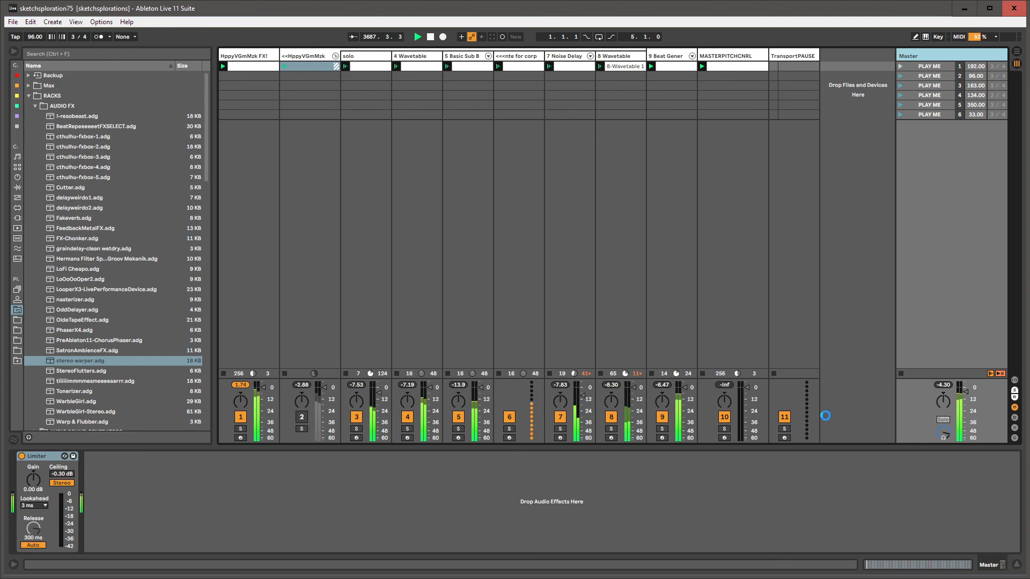